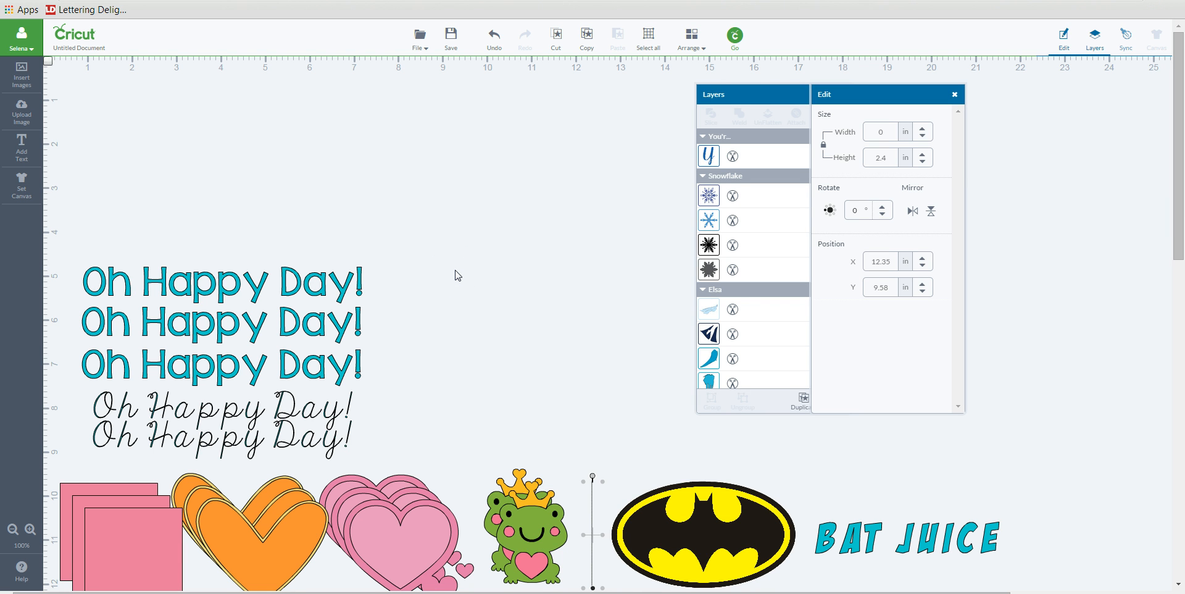
Move the floating Layers window clear of the Edit window so its full width is visible
drag(759, 94, 622, 97)
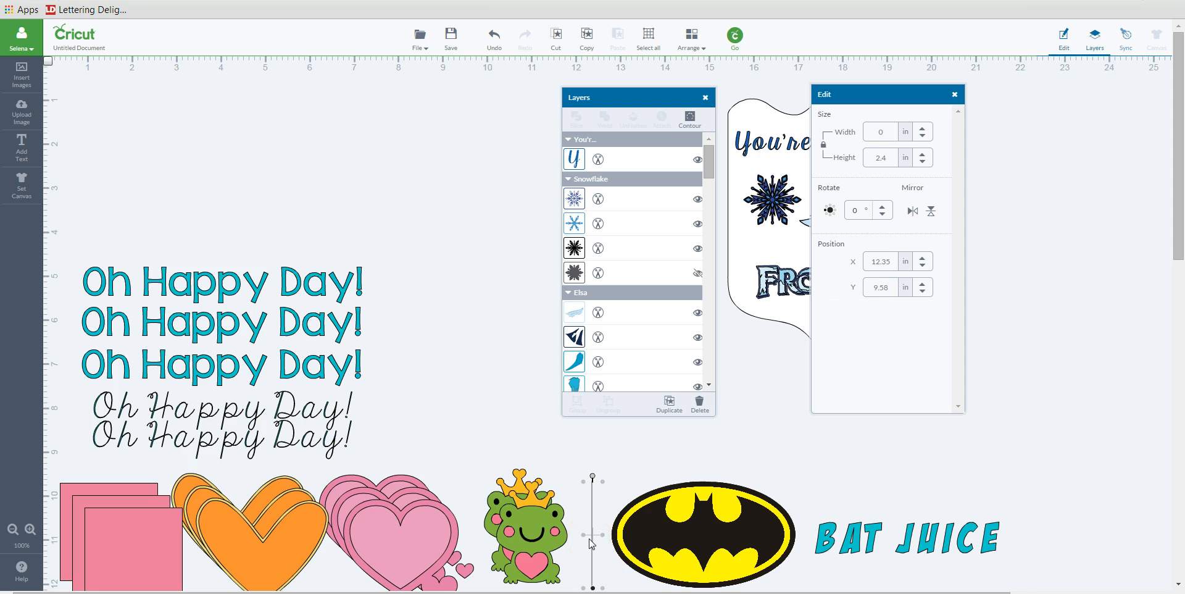
click(707, 537)
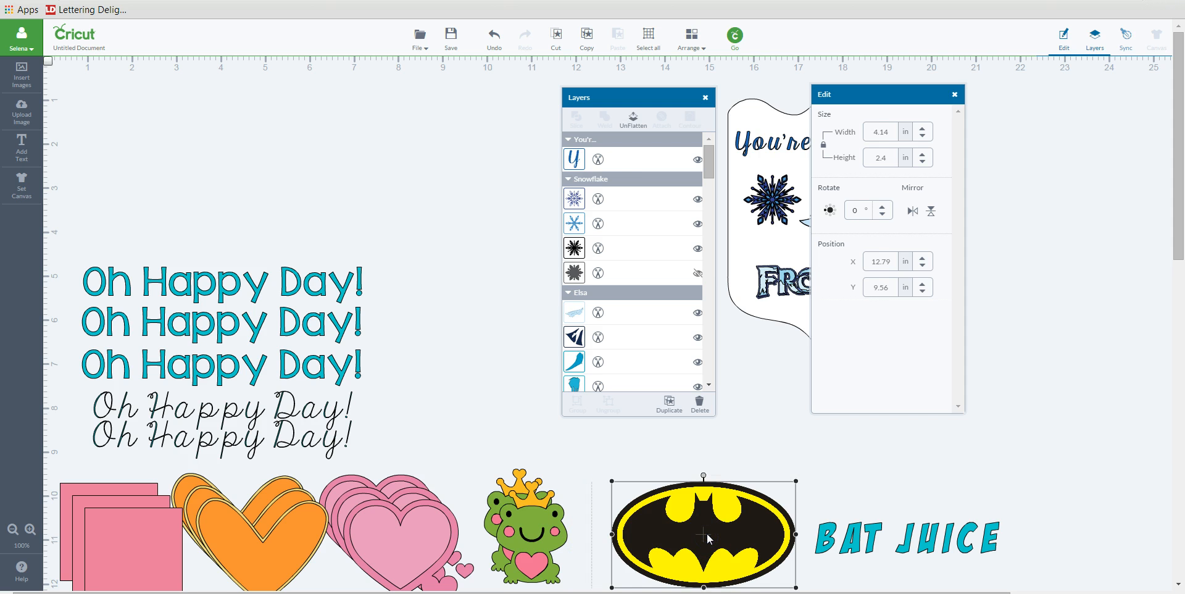
click(741, 454)
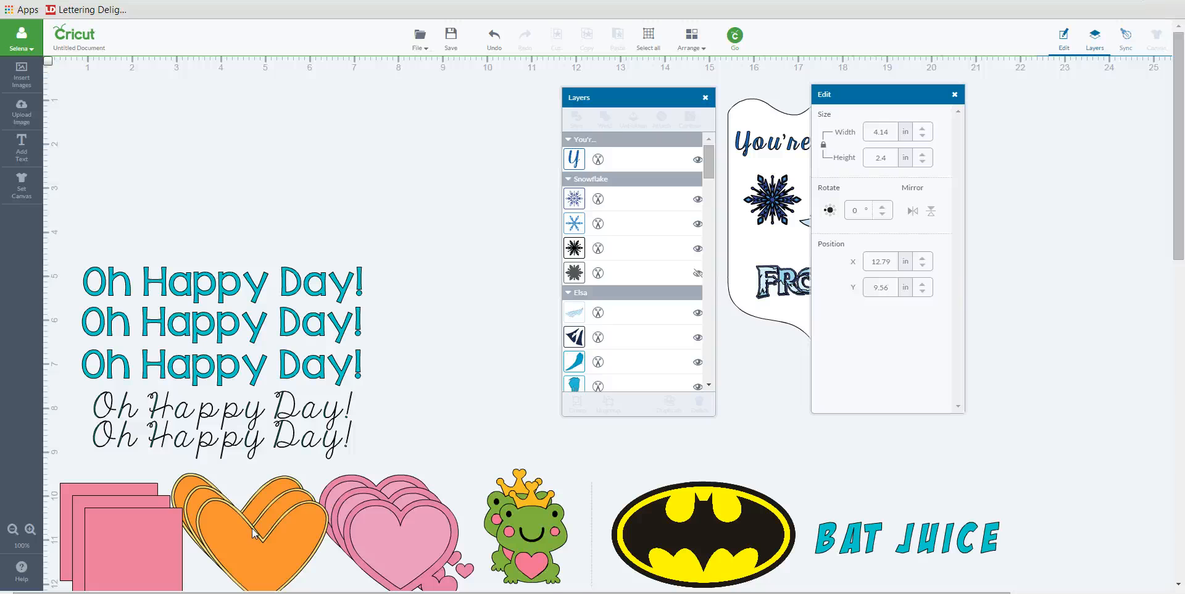
Move the front orange heart group to the empty canvas above the "Oh Happy Day!" text and find its Heart Accent layers in the layer list
drag(252, 533, 182, 123)
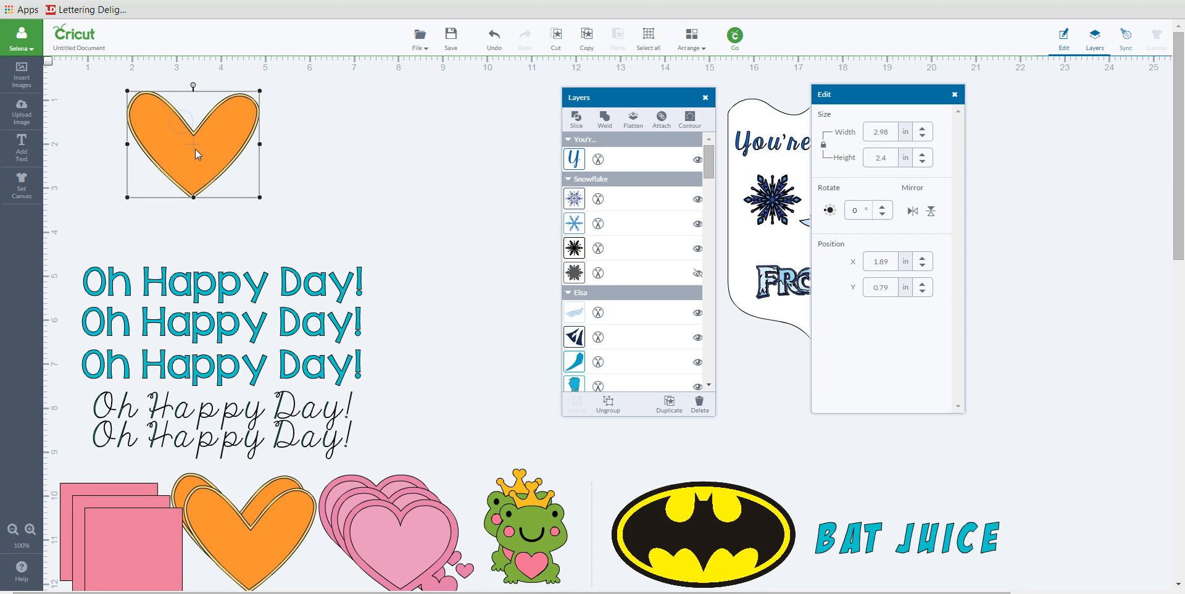
click(216, 144)
click(260, 197)
drag(224, 142, 218, 160)
drag(708, 170, 709, 284)
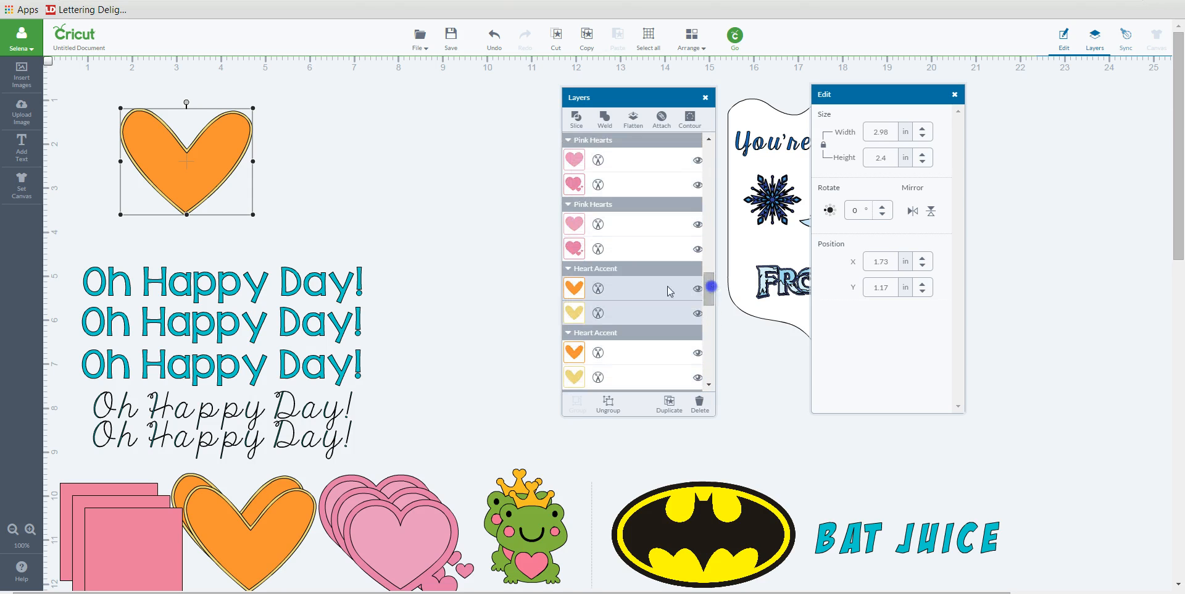
drag(598, 98, 481, 85)
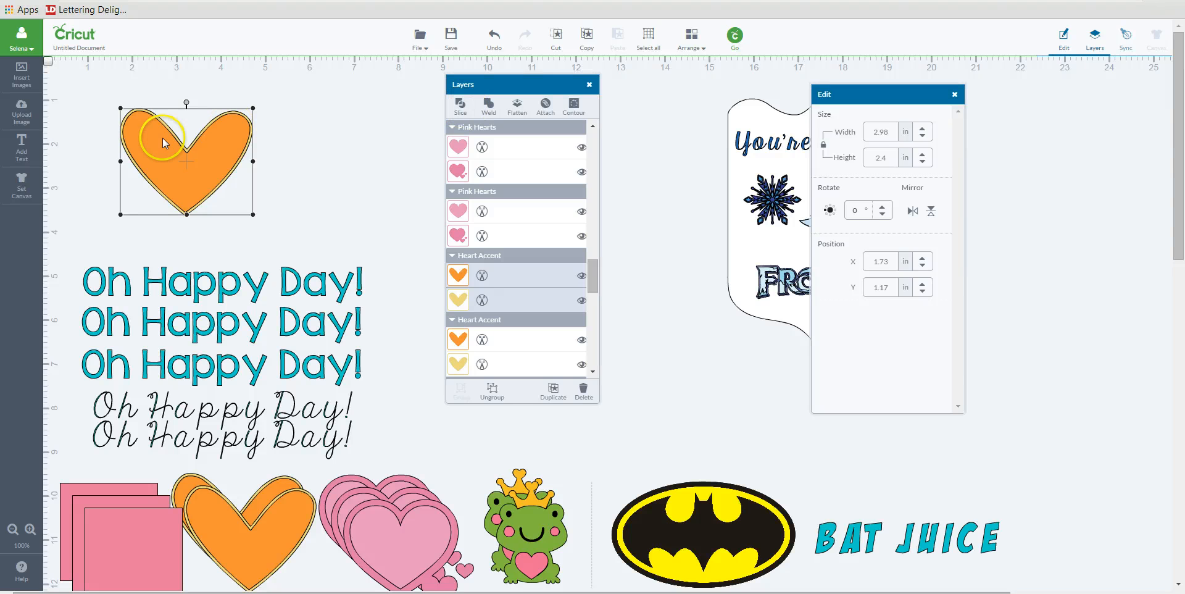
Ungroup the upper orange heart's layers and undo the ungrouping
right_click(210, 147)
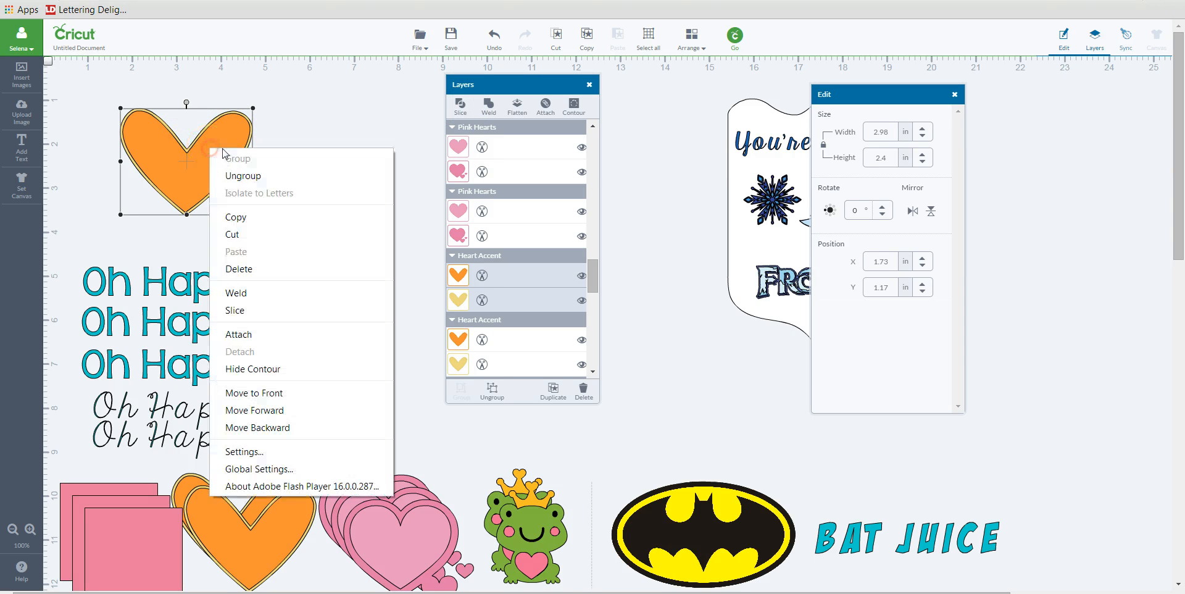
click(239, 178)
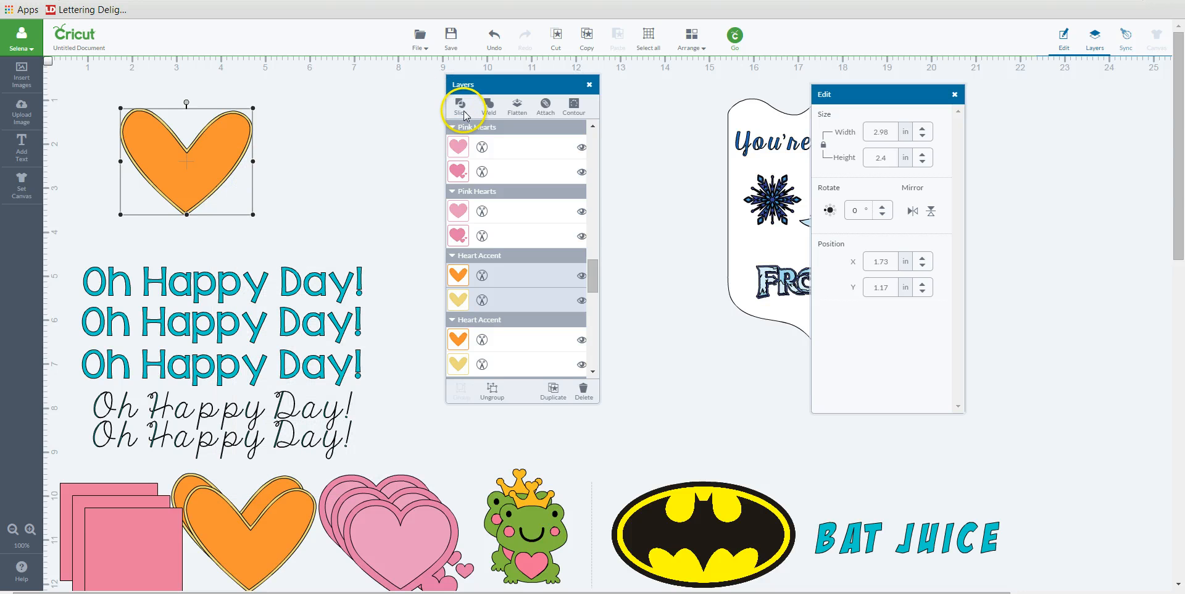
click(498, 40)
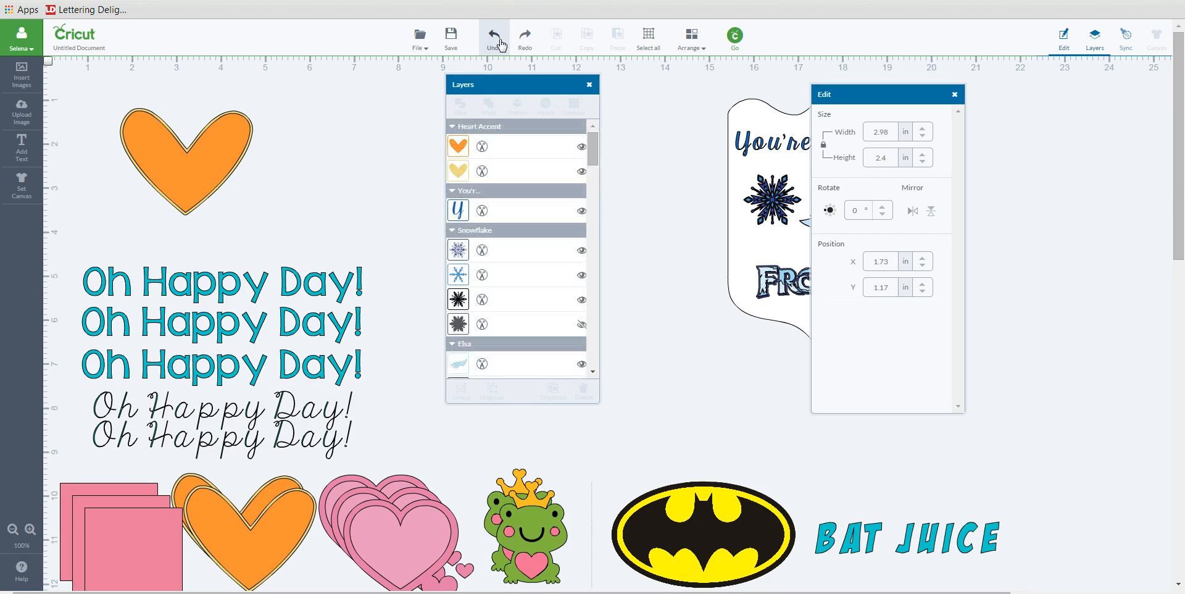
Ungroup the orange Heart Accent above the text and select its orange layer on its own
click(204, 158)
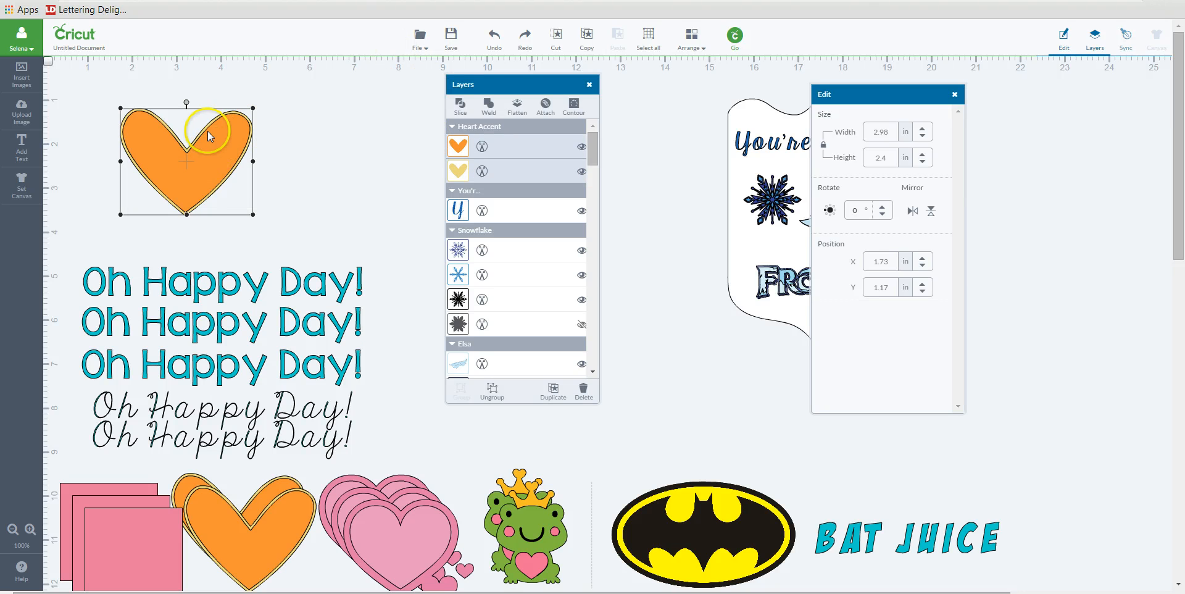
right_click(201, 164)
click(257, 197)
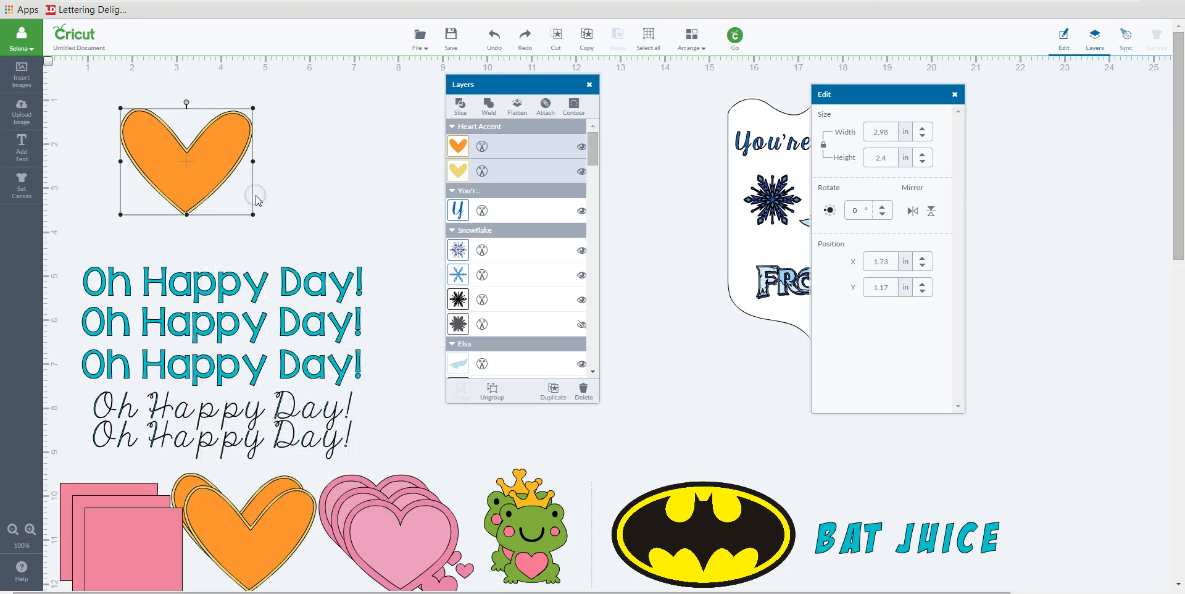
click(298, 170)
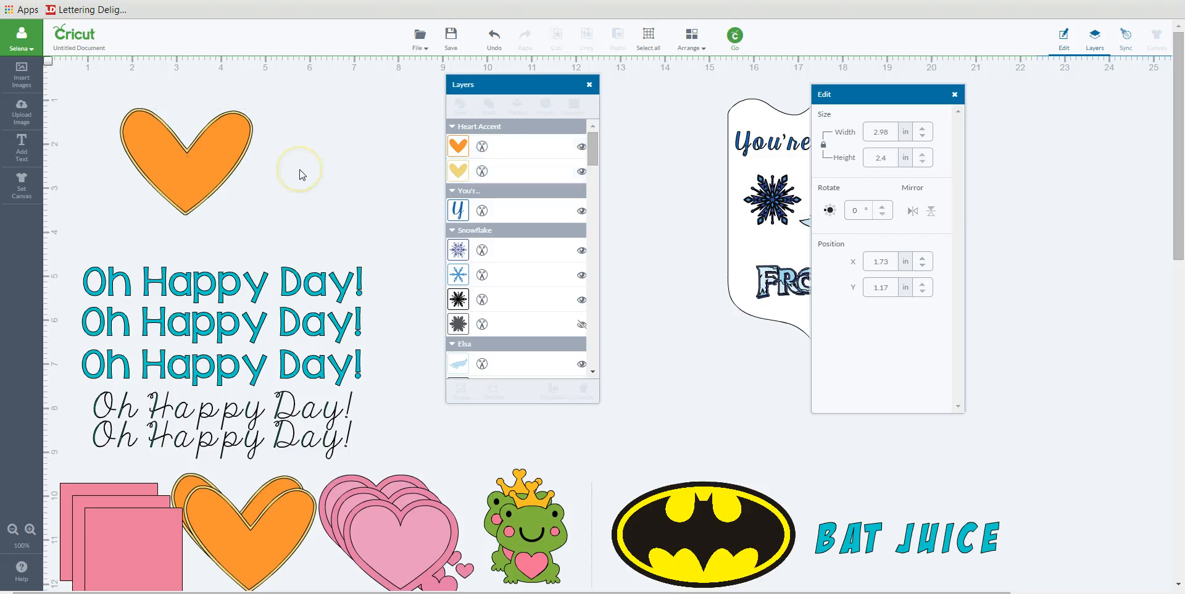
click(199, 153)
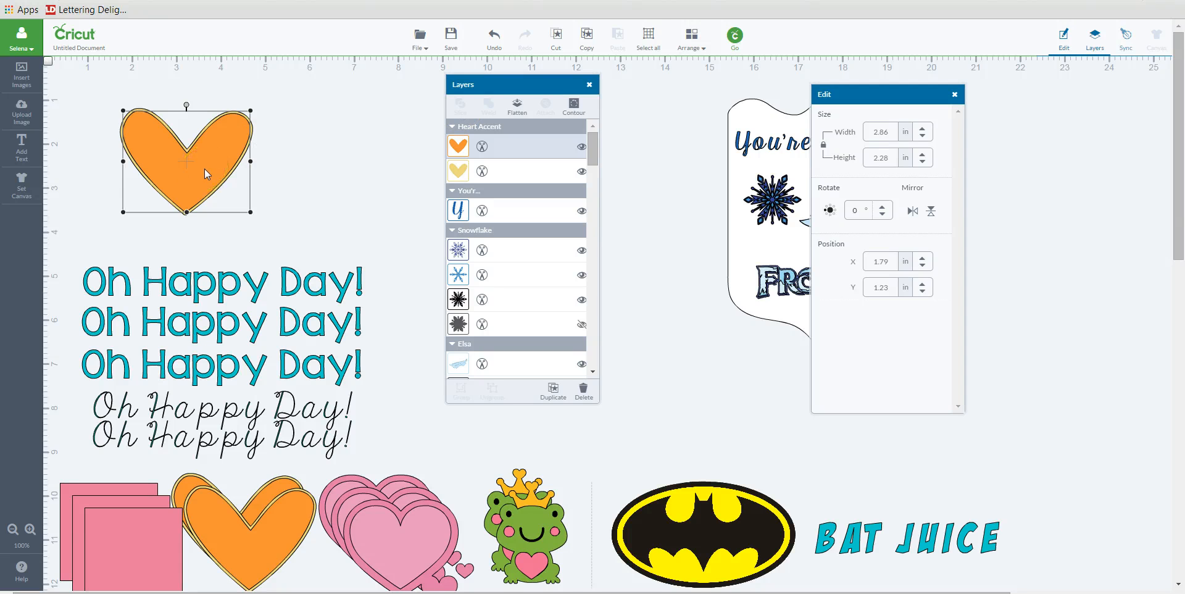
right_click(186, 162)
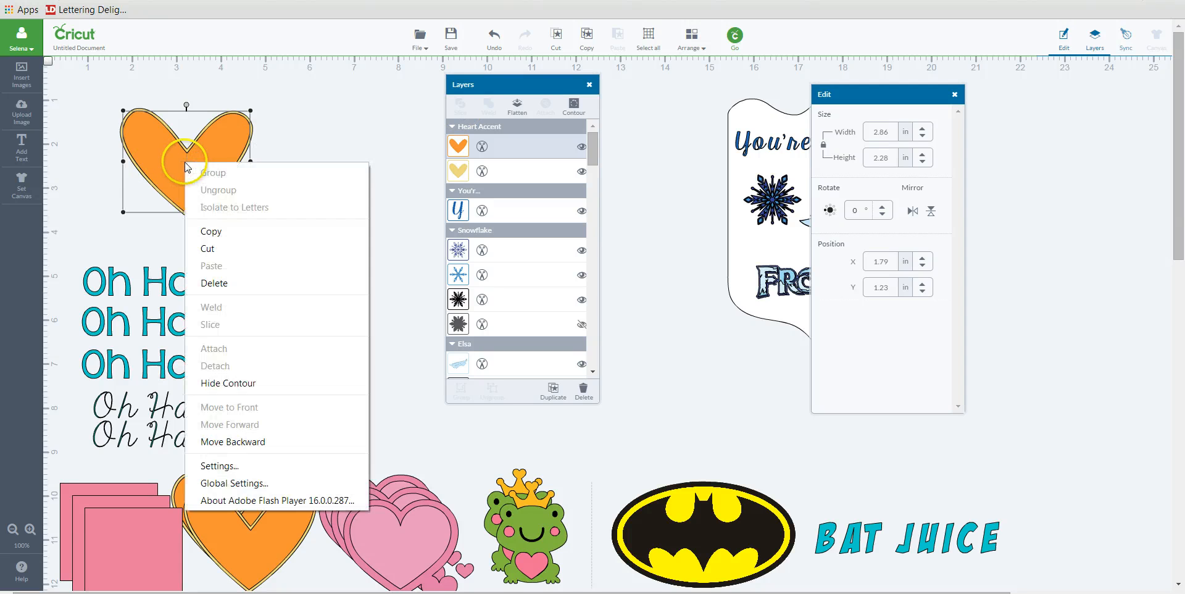
Select both loose heart layers together, reselect only the orange one, and undo back to the grouped heart
click(325, 105)
drag(98, 83, 315, 247)
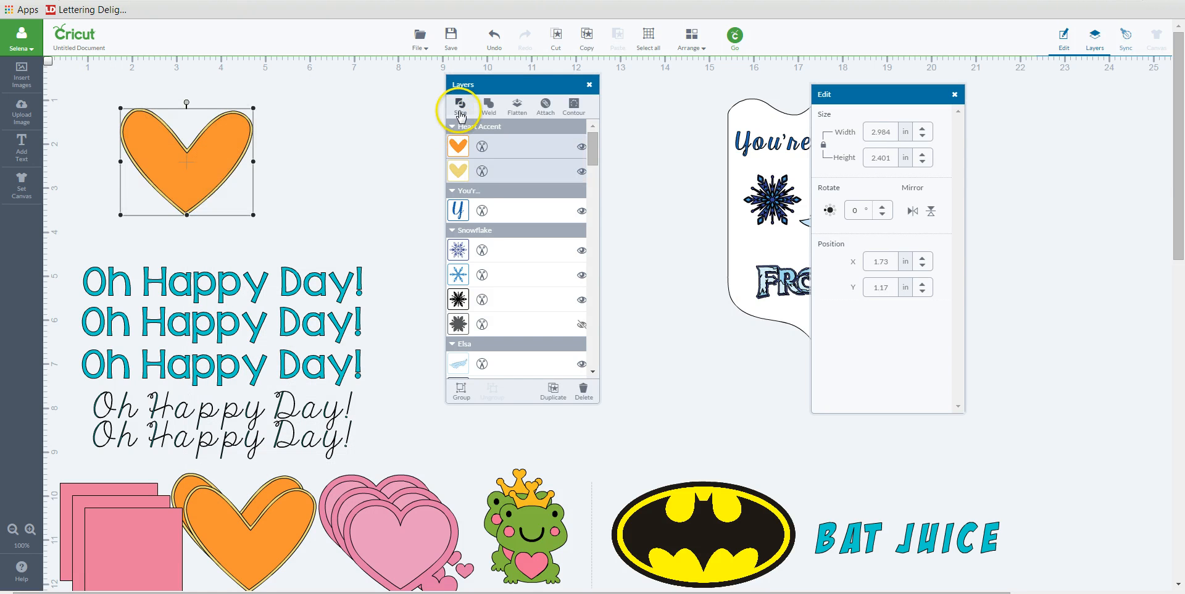
click(325, 188)
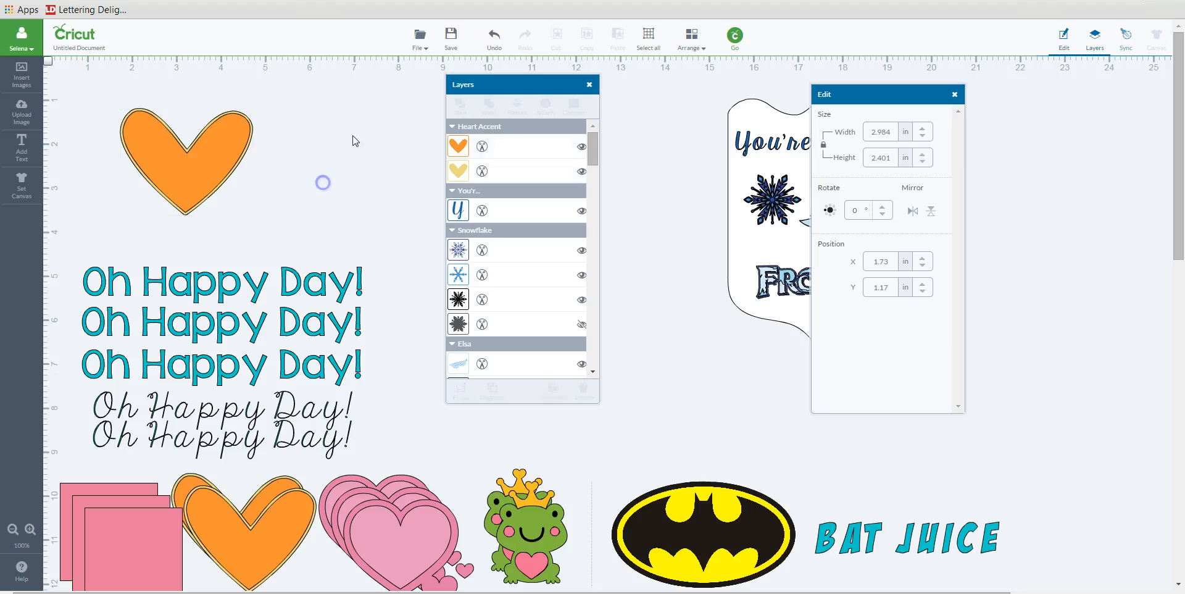
click(221, 144)
mouse_move(221, 144)
mouse_down()
mouse_move(228, 164)
mouse_move(221, 143)
mouse_up()
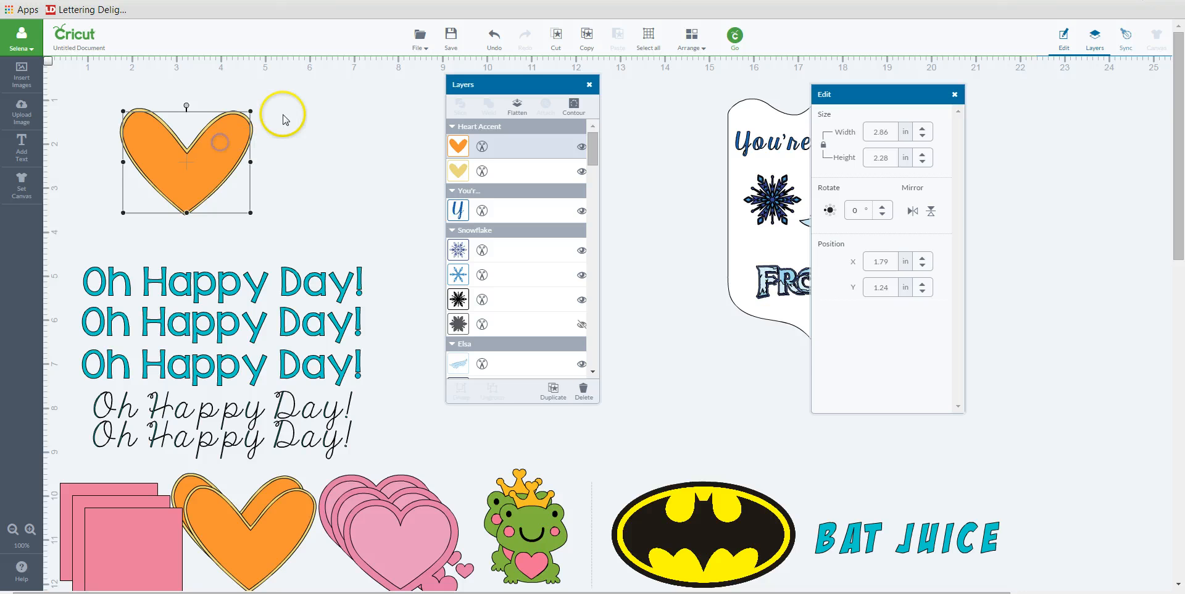
click(198, 160)
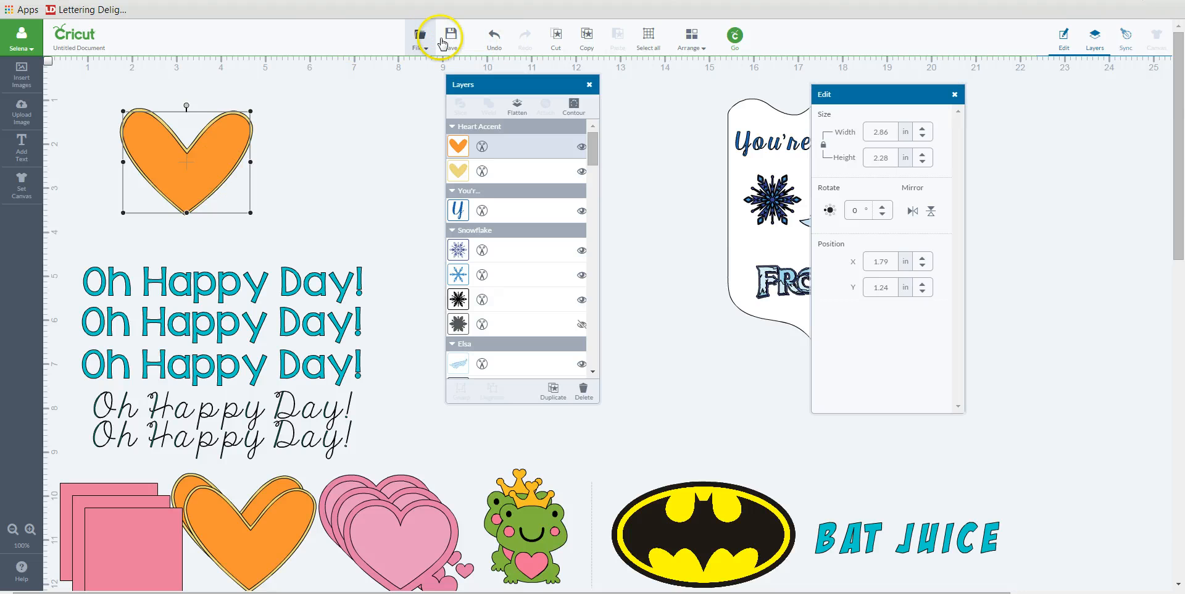
click(508, 41)
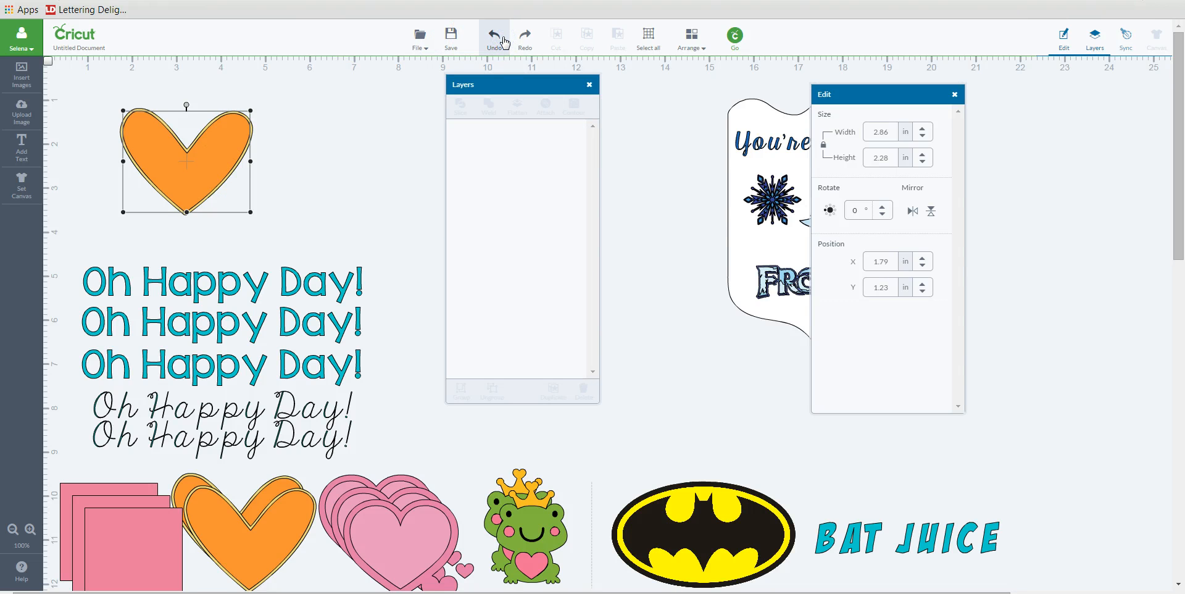
Slice the grouped heart's two layers and pull the solid heart away from the heart outline
click(240, 147)
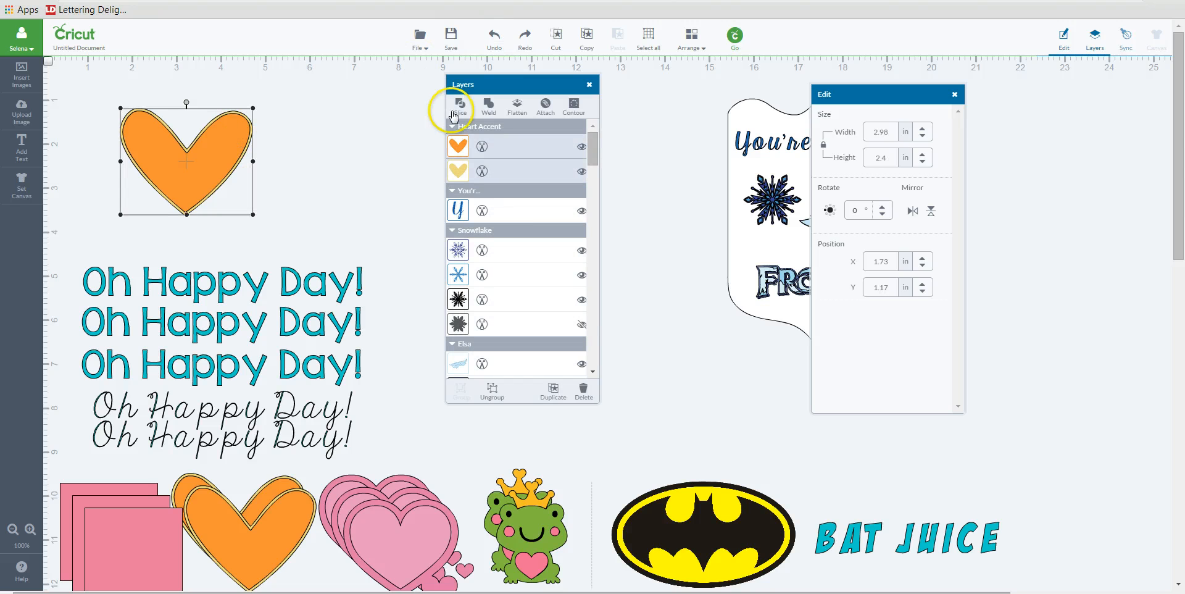
click(462, 110)
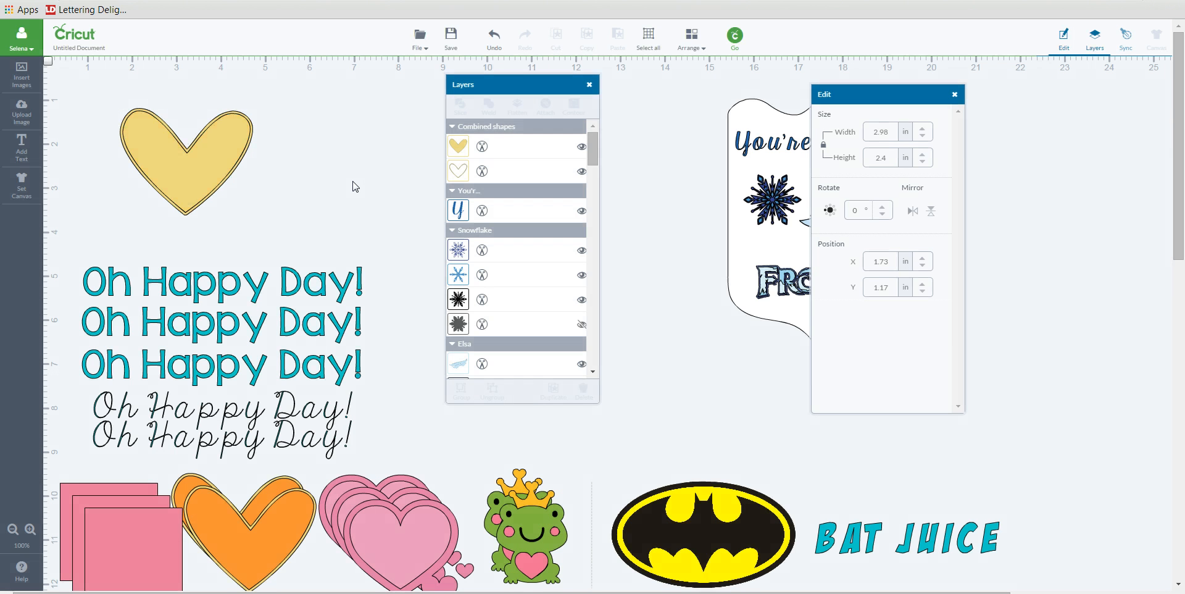
drag(225, 148, 392, 147)
drag(185, 134, 181, 127)
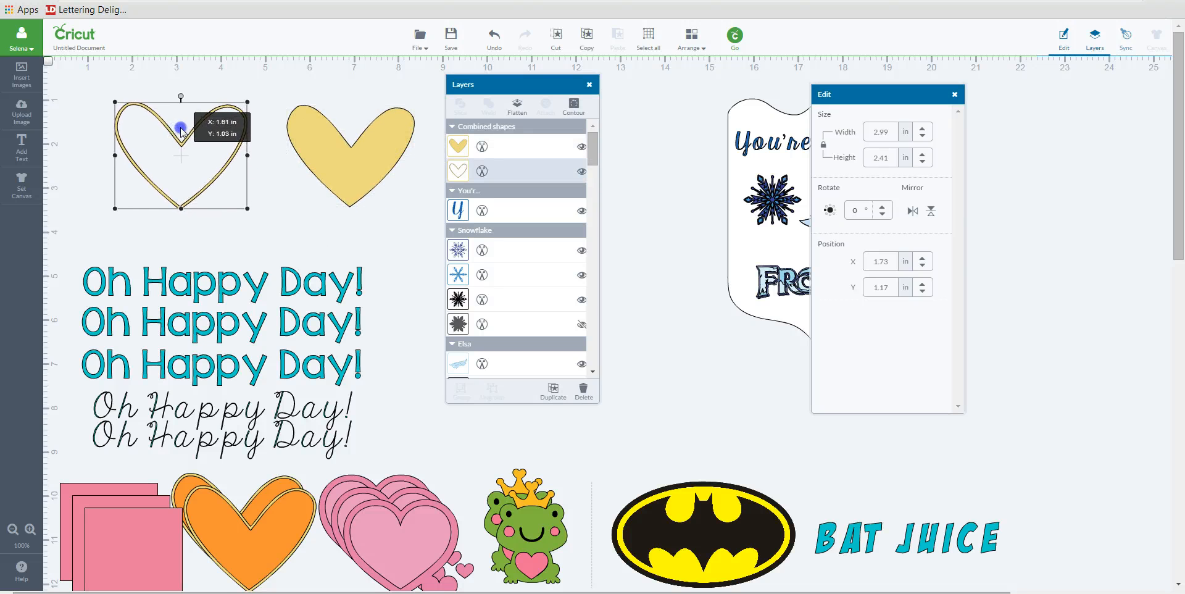
drag(287, 137, 283, 137)
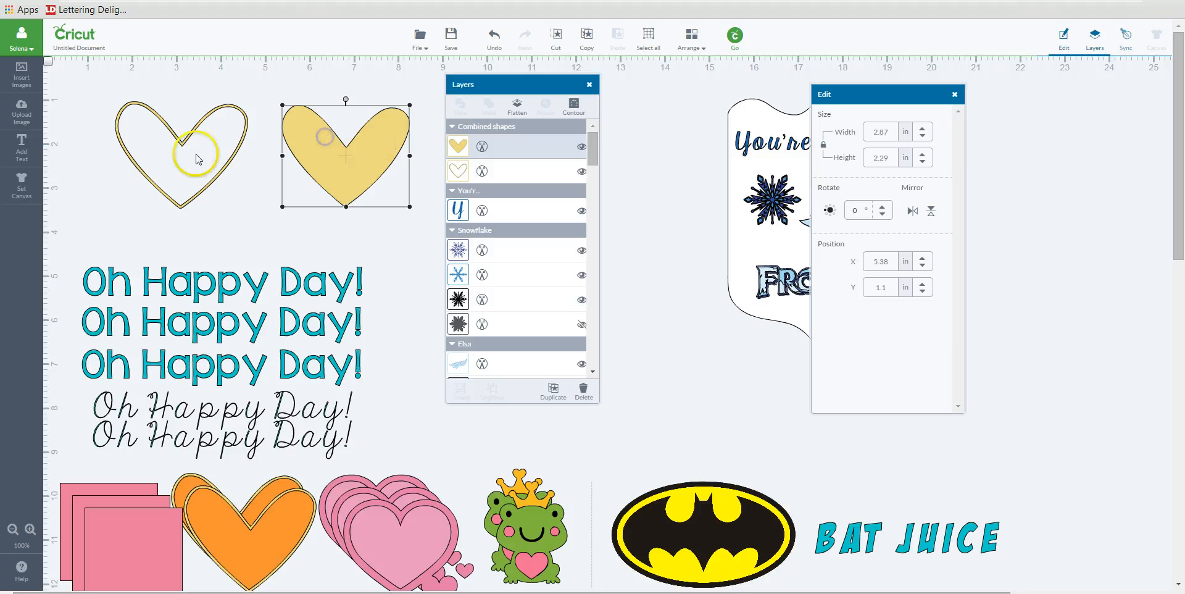
Undo the moves of the sliced pieces and the Slice to restore the original orange heart group
click(487, 37)
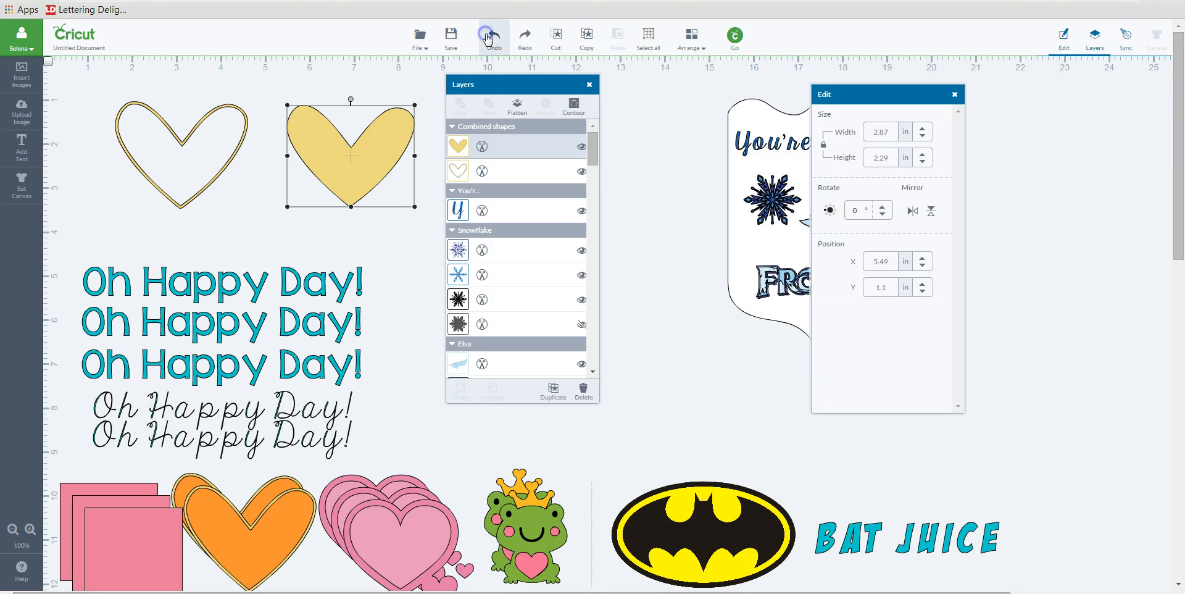
click(488, 38)
click(488, 37)
click(487, 38)
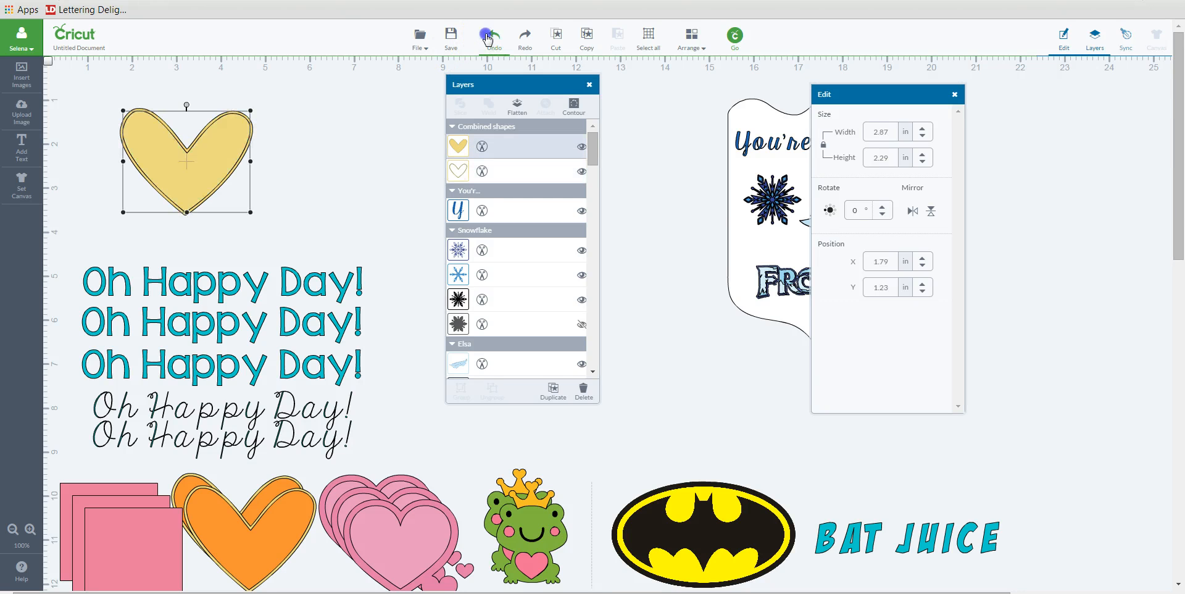
click(488, 40)
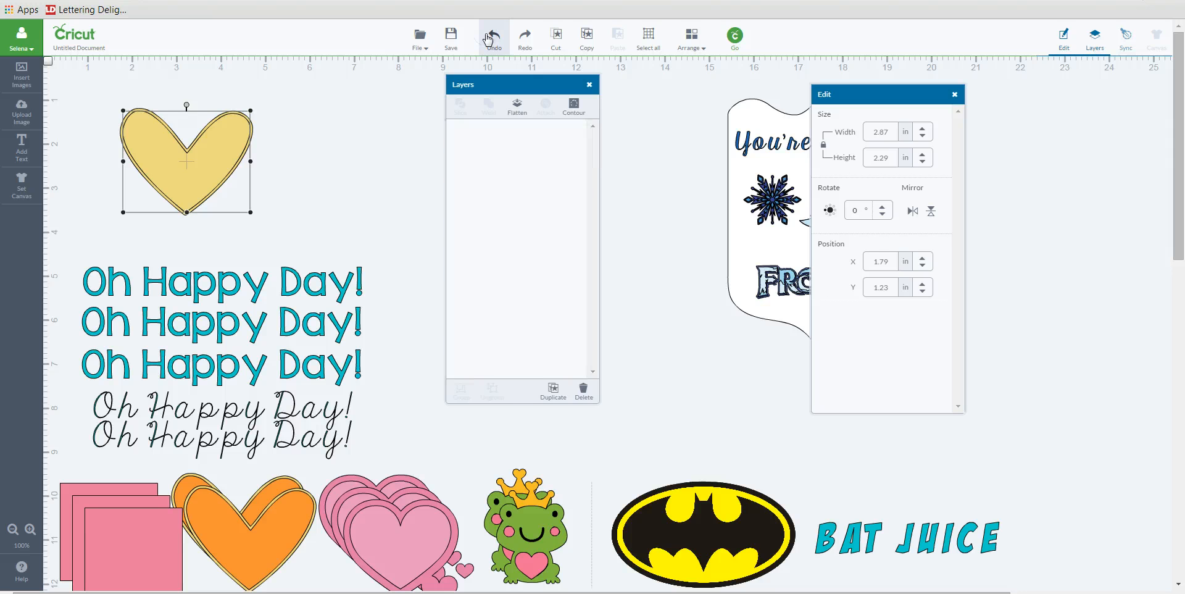
Move a pink square to the empty canvas above the text, enlarge it to about 3.78 in, and place the orange heart group on it
drag(225, 138, 332, 128)
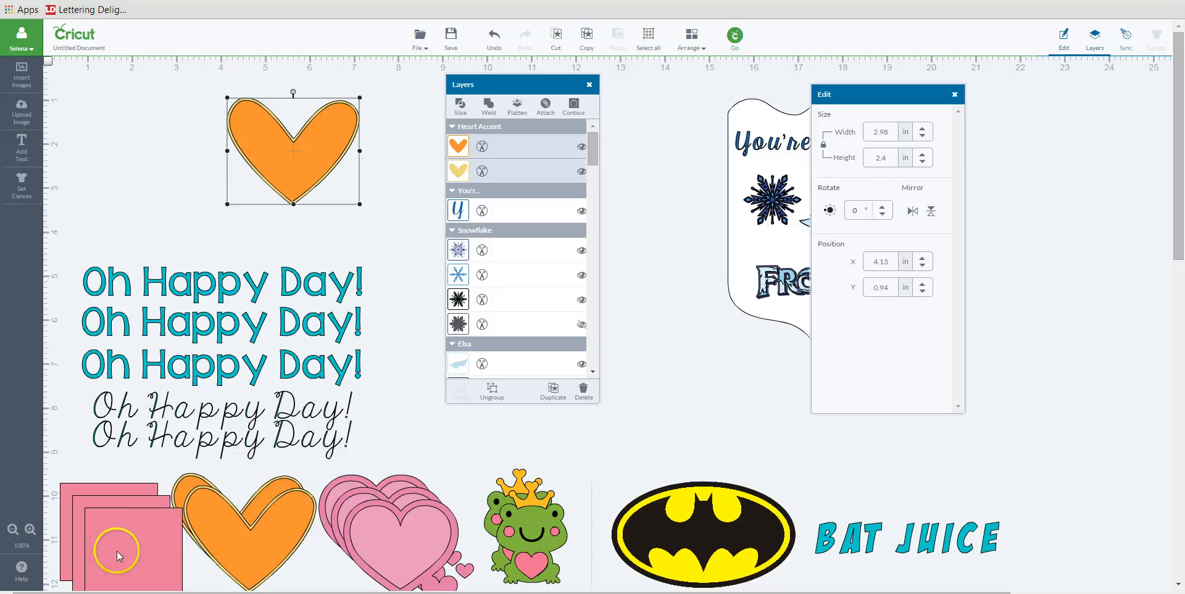
drag(112, 555, 143, 127)
drag(208, 195, 291, 267)
drag(212, 204, 226, 184)
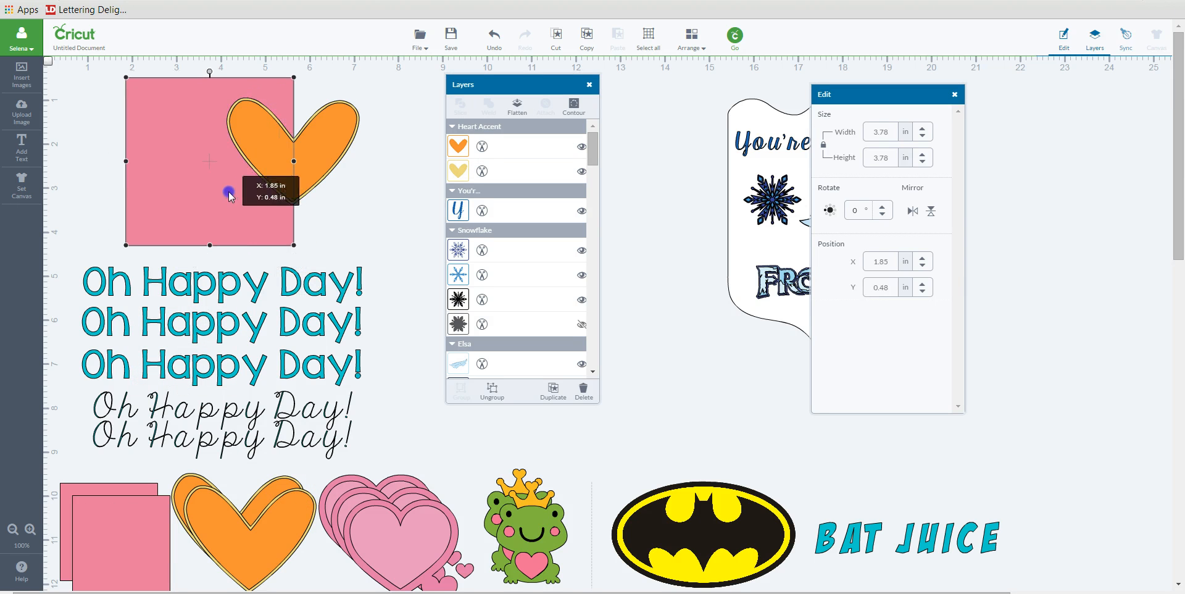
drag(331, 152, 251, 160)
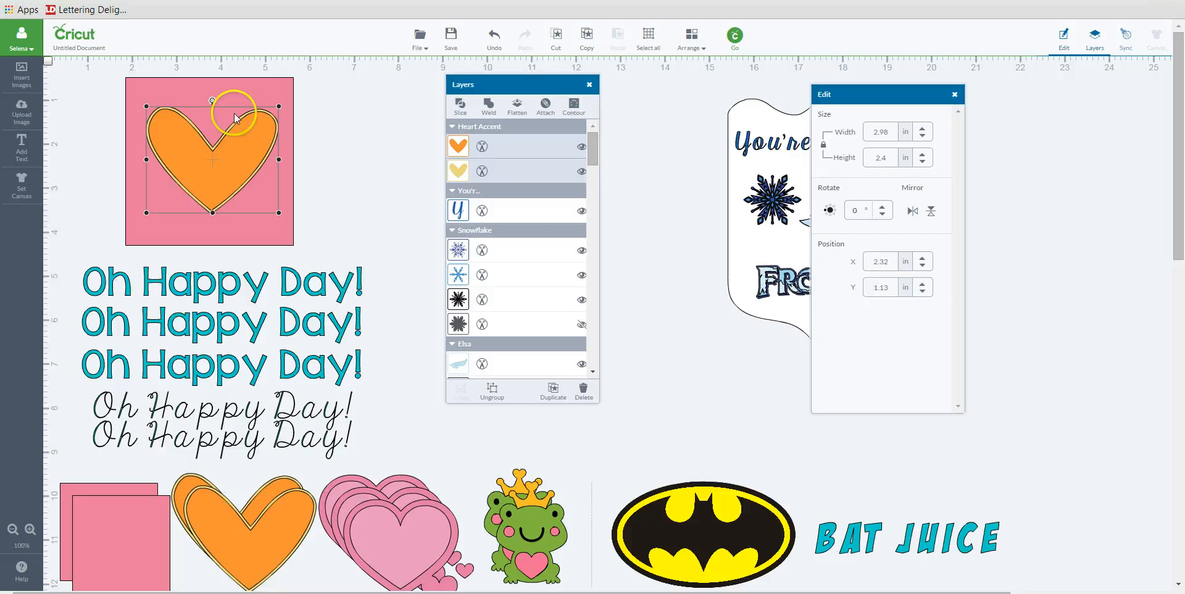
Select the heart group and the pink square together to check whether Slice is available, and reselect only the heart
click(240, 156)
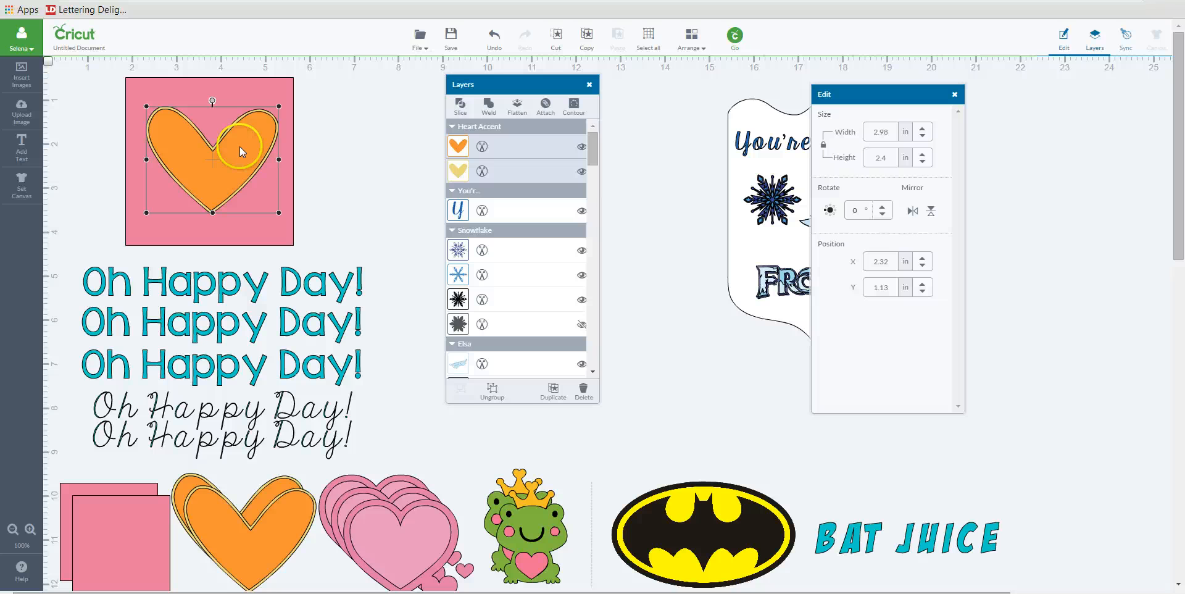
click(257, 93)
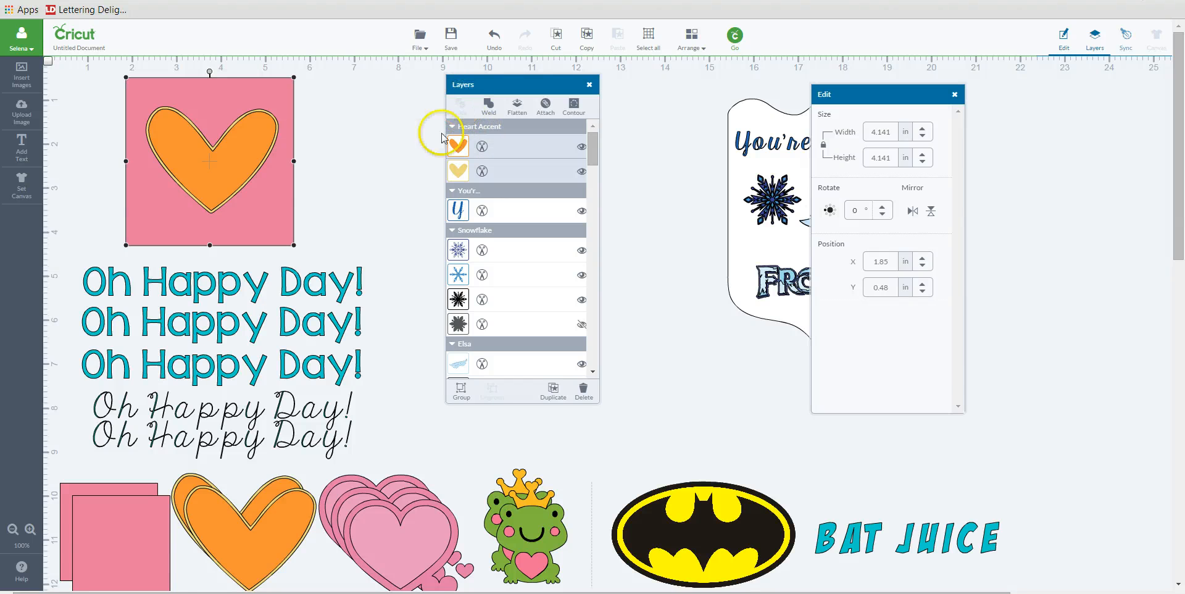
click(328, 141)
click(260, 148)
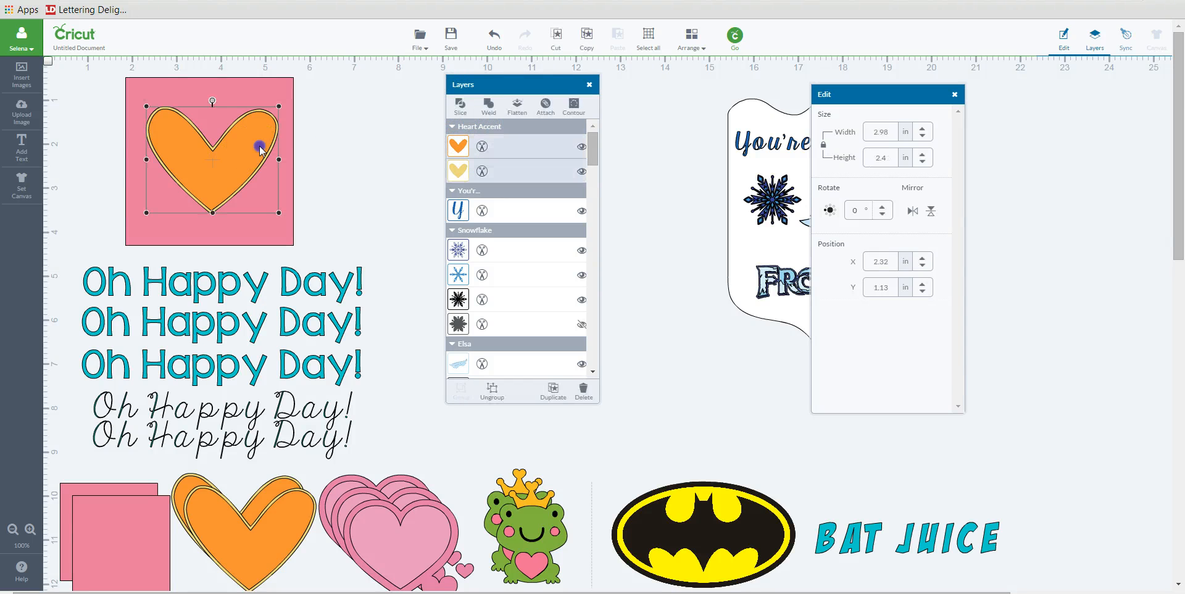
Ungroup the heart on the pink square, move its orange layer off the square, and position the yellow heart on the square
drag(437, 143, 264, 157)
right_click(265, 156)
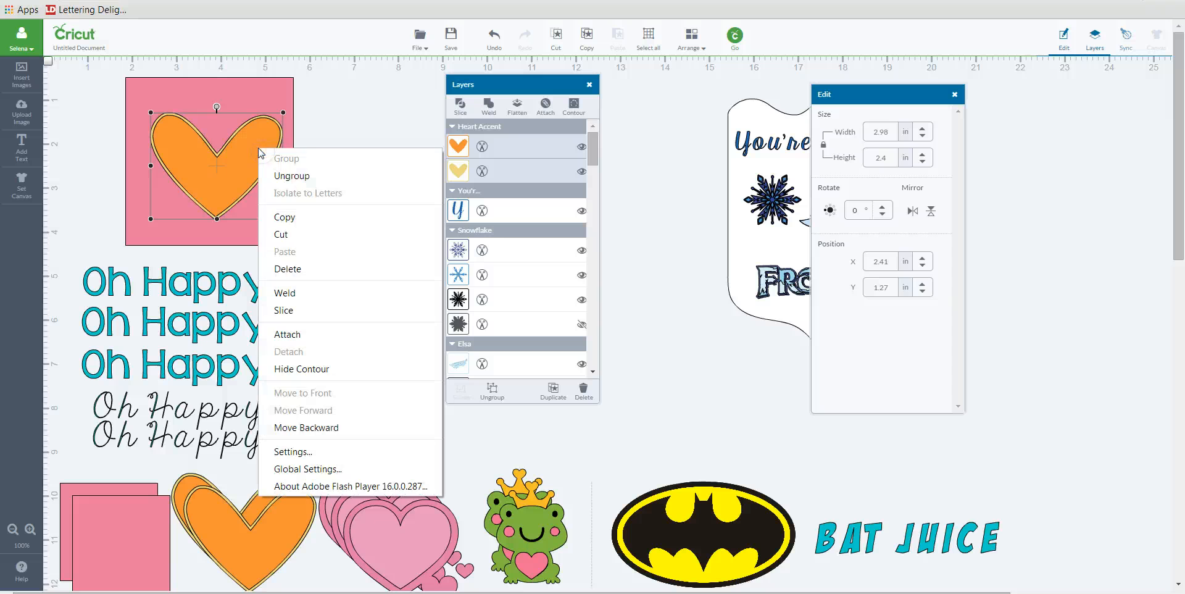
click(317, 177)
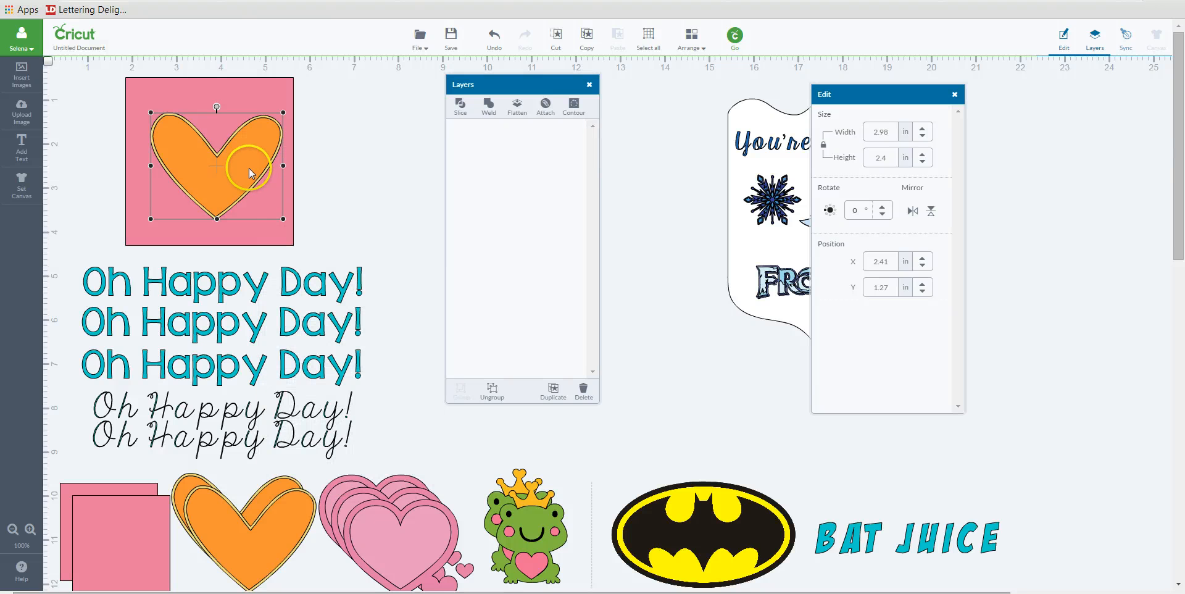
drag(251, 159, 448, 156)
drag(245, 173, 241, 173)
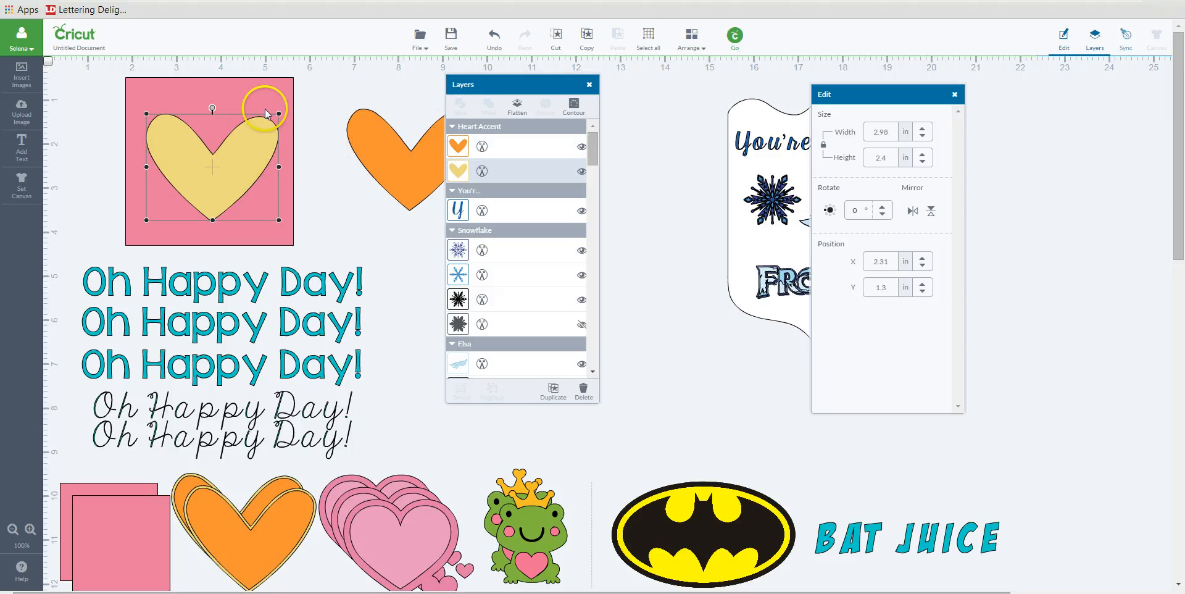
Slice the yellow heart out of the pink square and move the cut-out pink heart off the square
shift+click(239, 90)
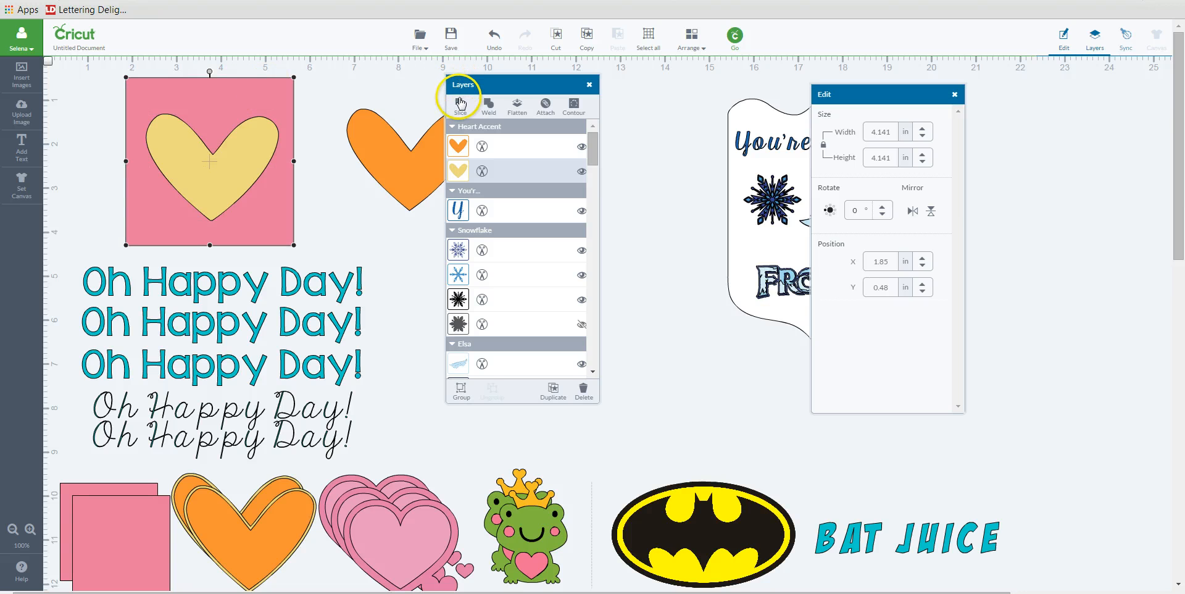
click(464, 112)
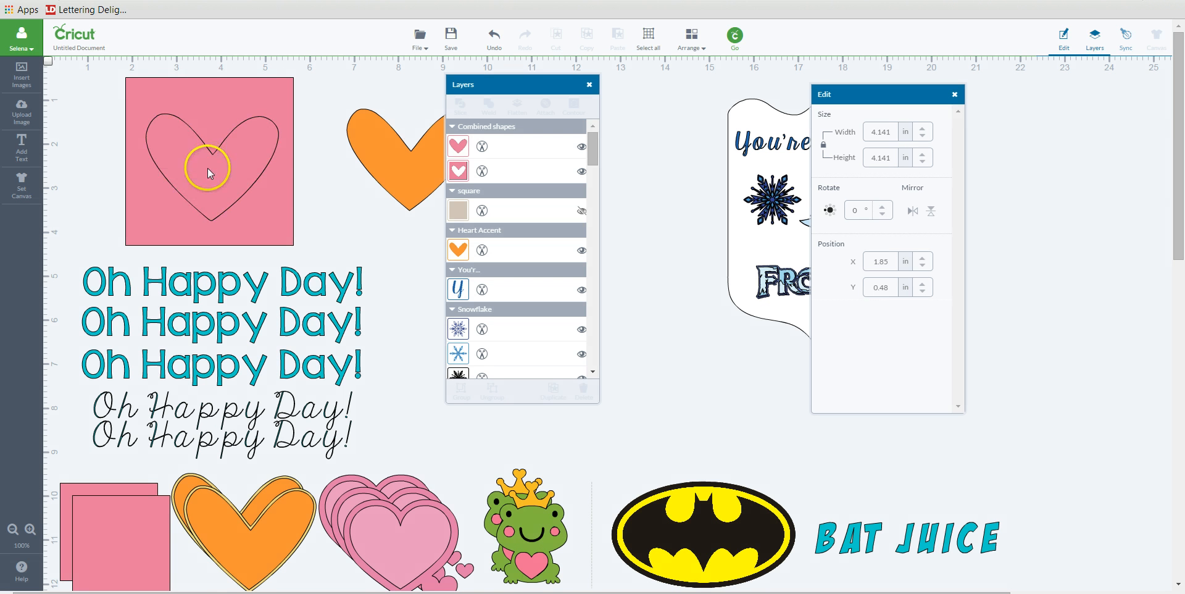
drag(211, 167, 443, 186)
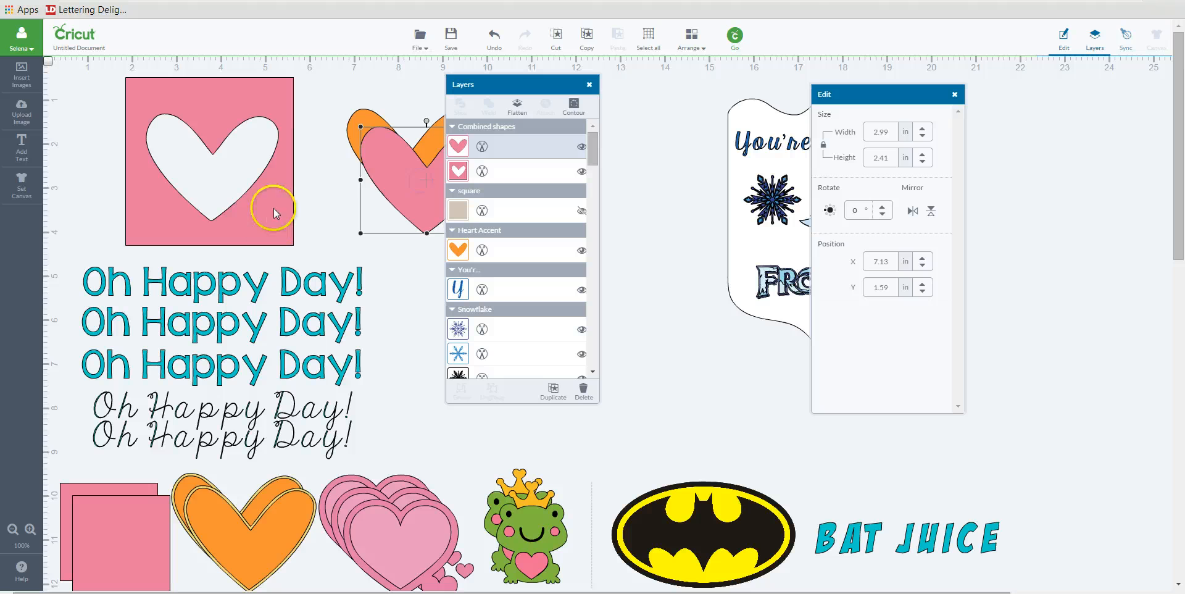
mouse_move(276, 212)
mouse_down()
mouse_move(286, 218)
mouse_move(275, 216)
mouse_up()
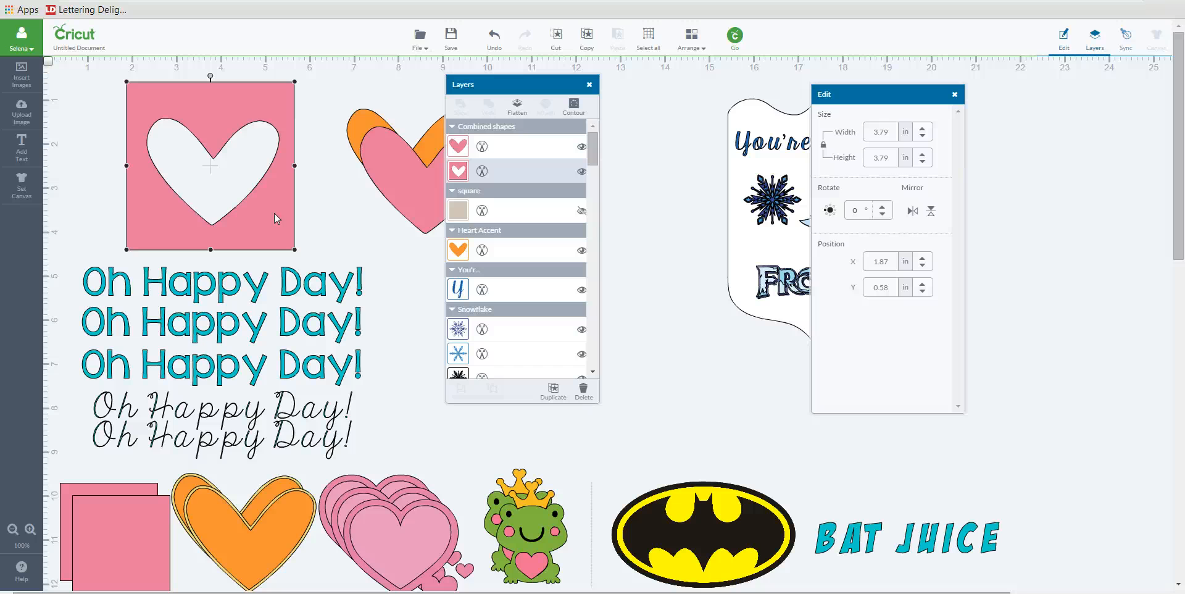
Move the heart-cut square aside and delete the cut-out pink heart and the loose orange heart
click(240, 129)
drag(231, 99, 584, 149)
click(397, 179)
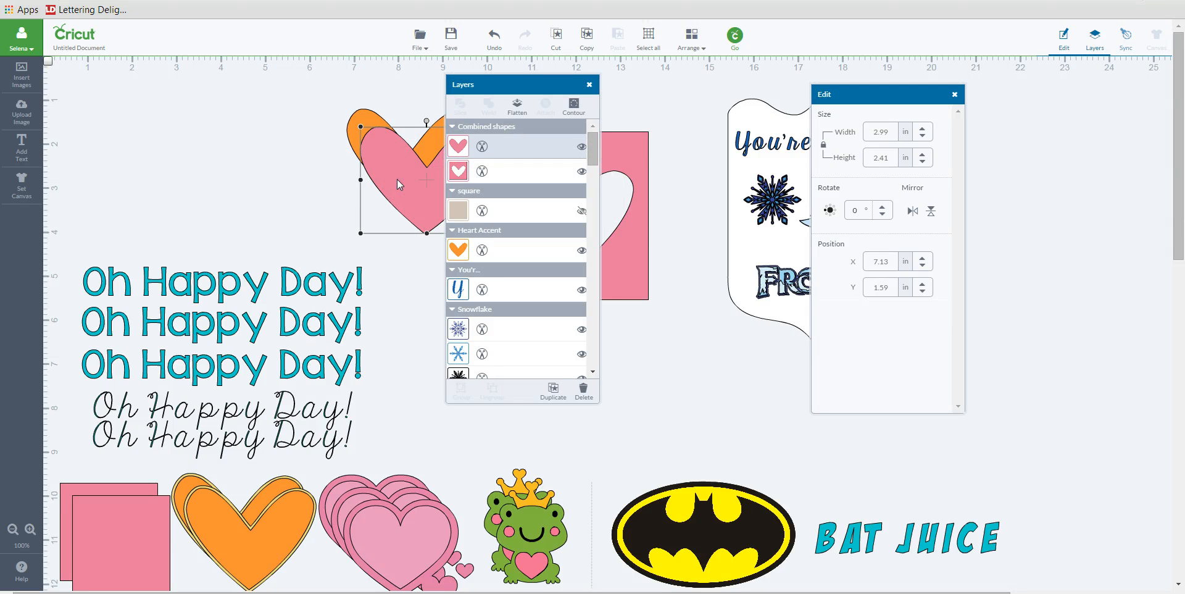
click(367, 115)
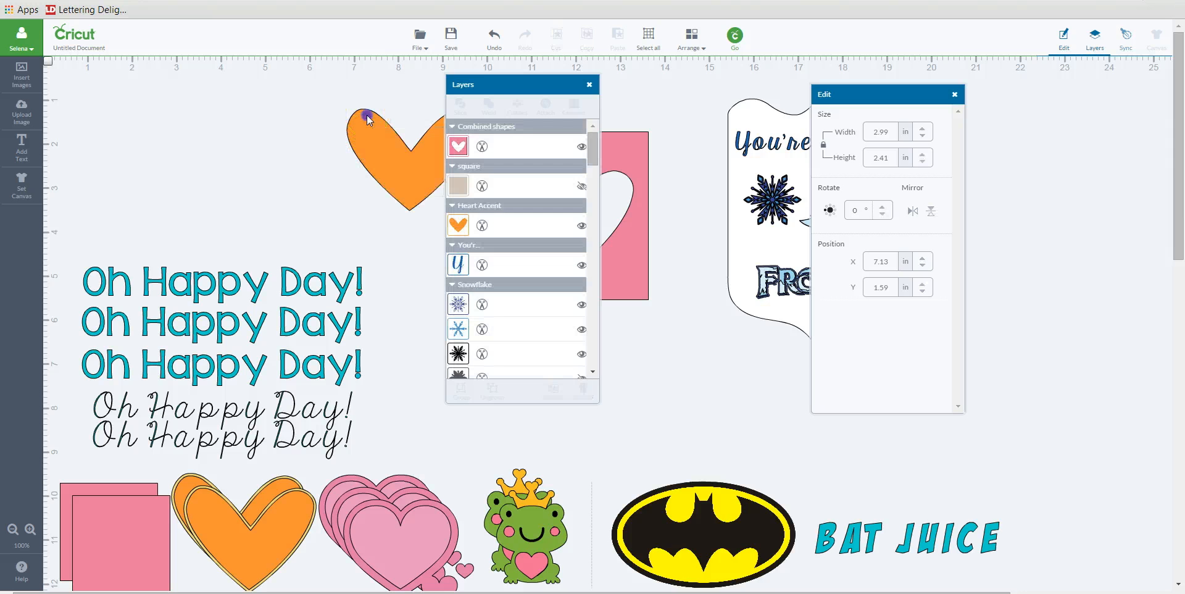
click(635, 150)
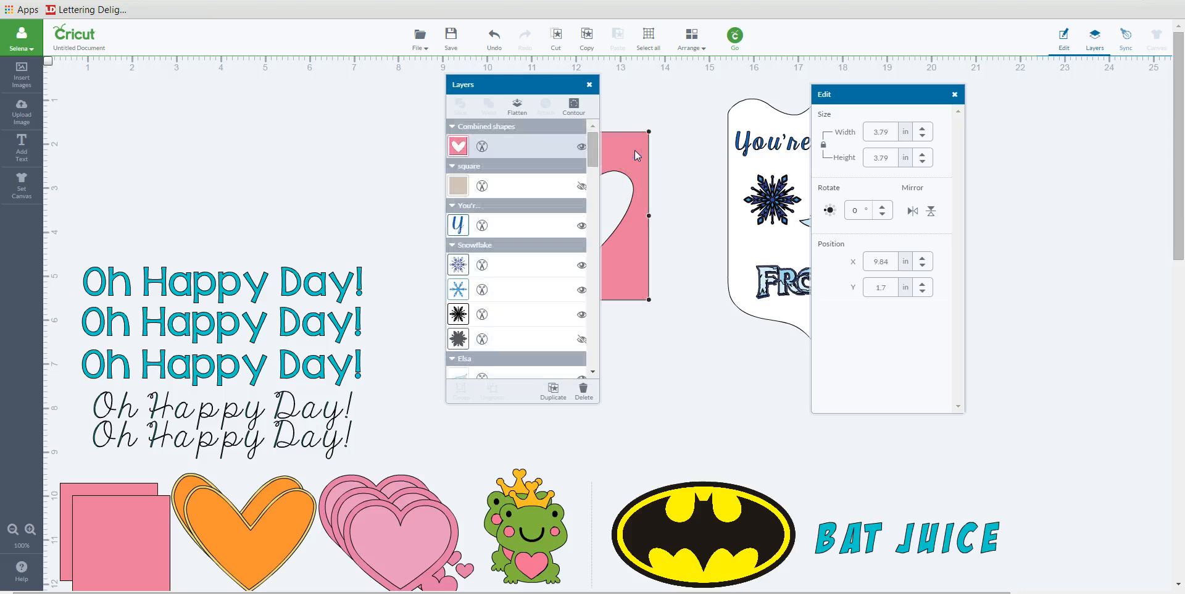
Uncover the heart-cut square by shifting the Layers panel away, and place the square at the canvas's upper edge
click(511, 85)
drag(511, 85, 855, 129)
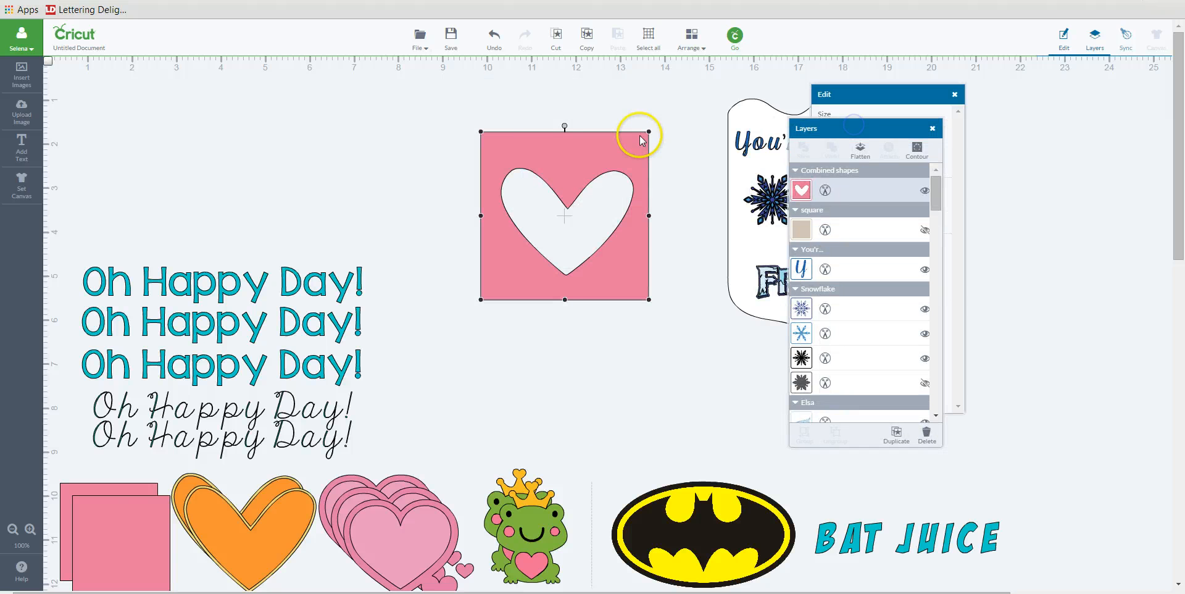
drag(640, 132, 679, 71)
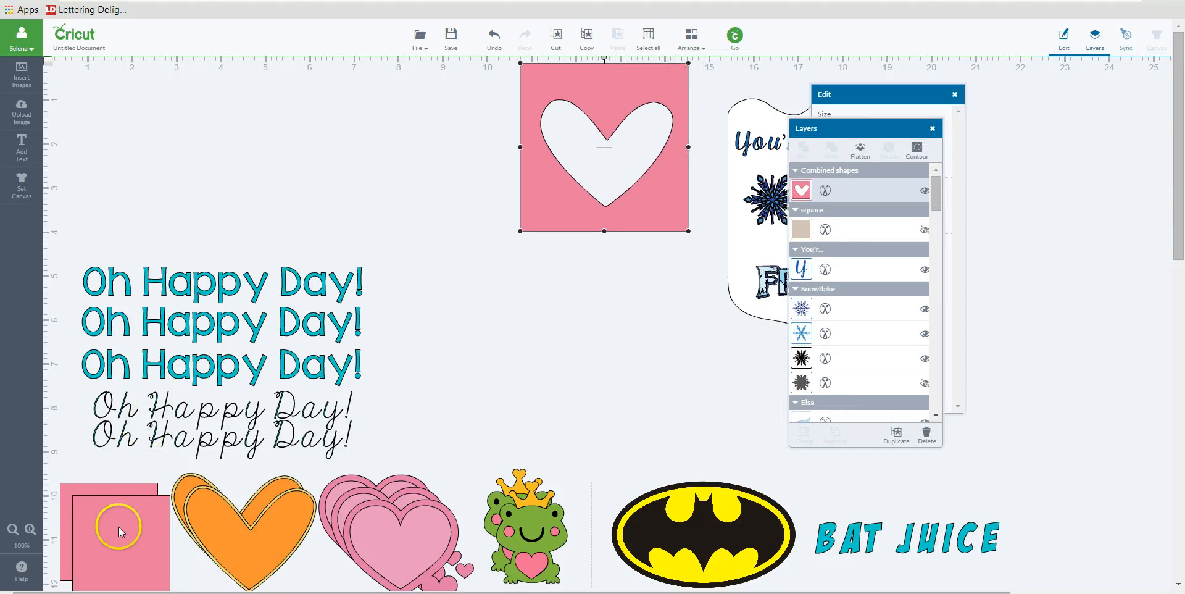
Move a pink square to the empty canvas above the text and enlarge it to about 4.44 in
drag(118, 525, 143, 99)
drag(192, 165, 346, 269)
drag(304, 204, 299, 180)
Shrink the topmost "Oh Happy Day!" text to about 4.04 in wide and place it on the middle of the pink square
click(264, 286)
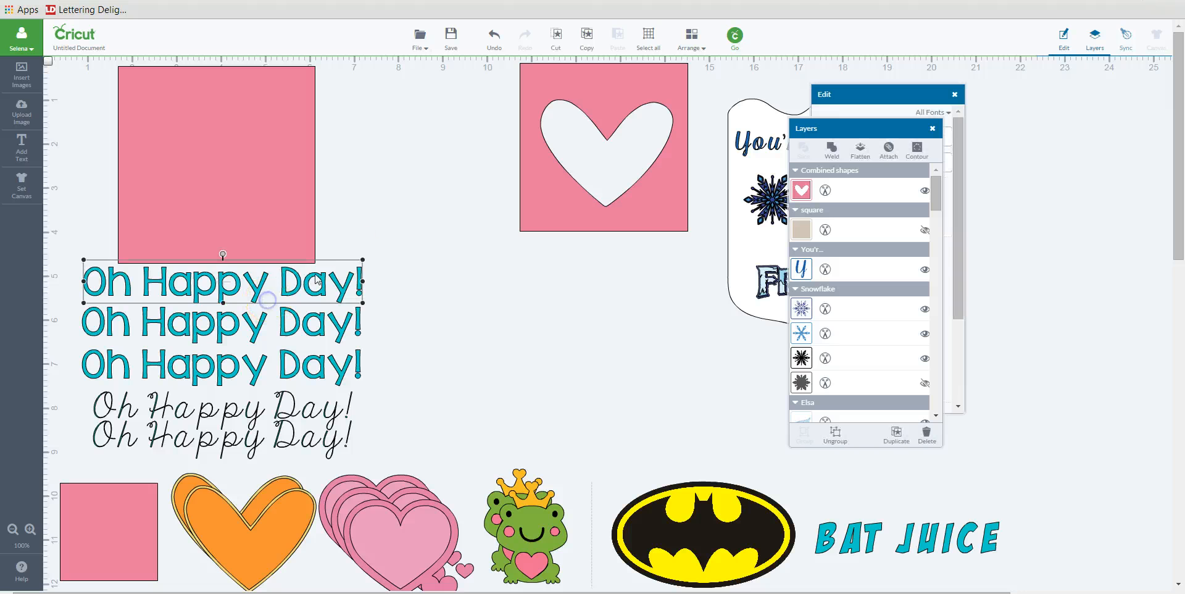
drag(362, 262, 324, 292)
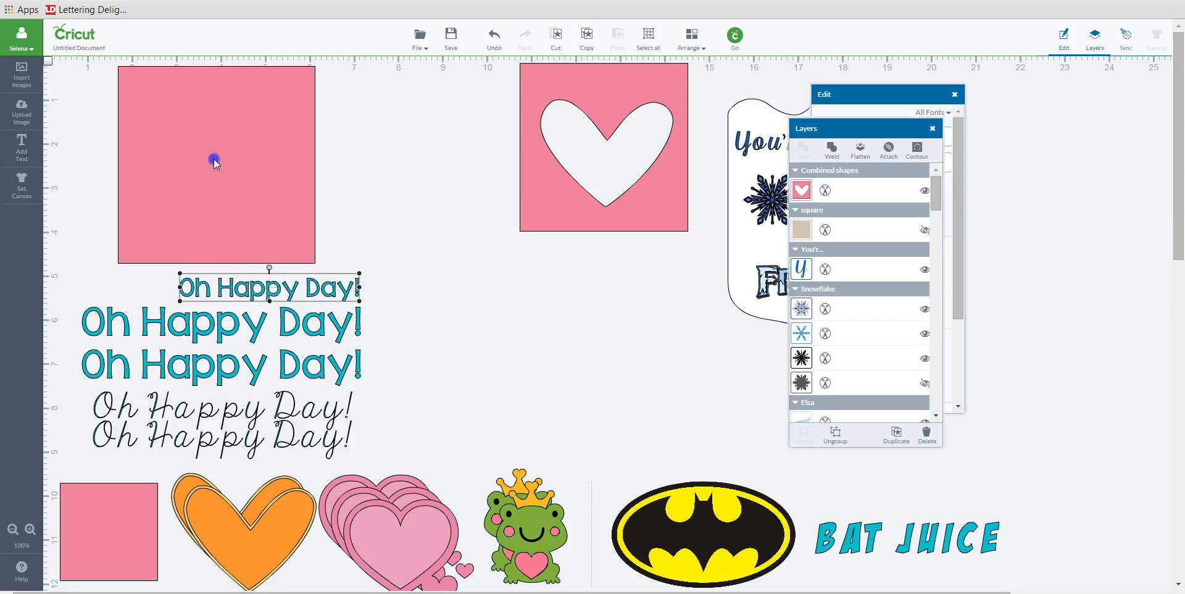
drag(214, 160, 215, 164)
drag(251, 293, 230, 176)
click(185, 111)
Bring the Layers panel beside the square and locate the layer of the selected "Oh Happy Day!" text
drag(846, 128, 542, 112)
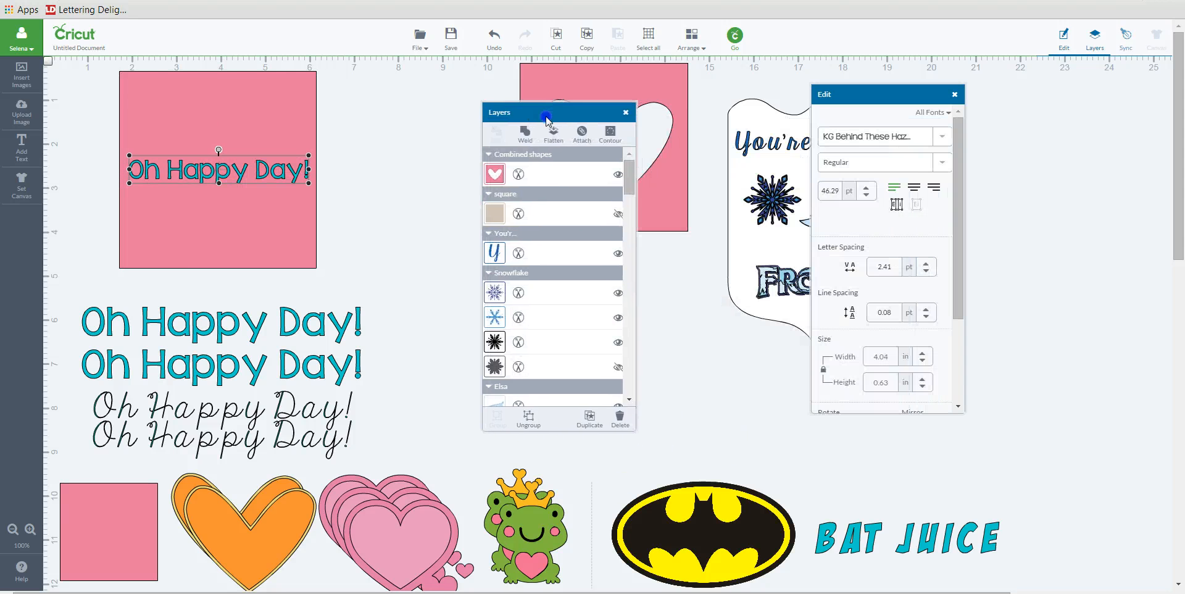
drag(632, 178, 627, 250)
click(492, 234)
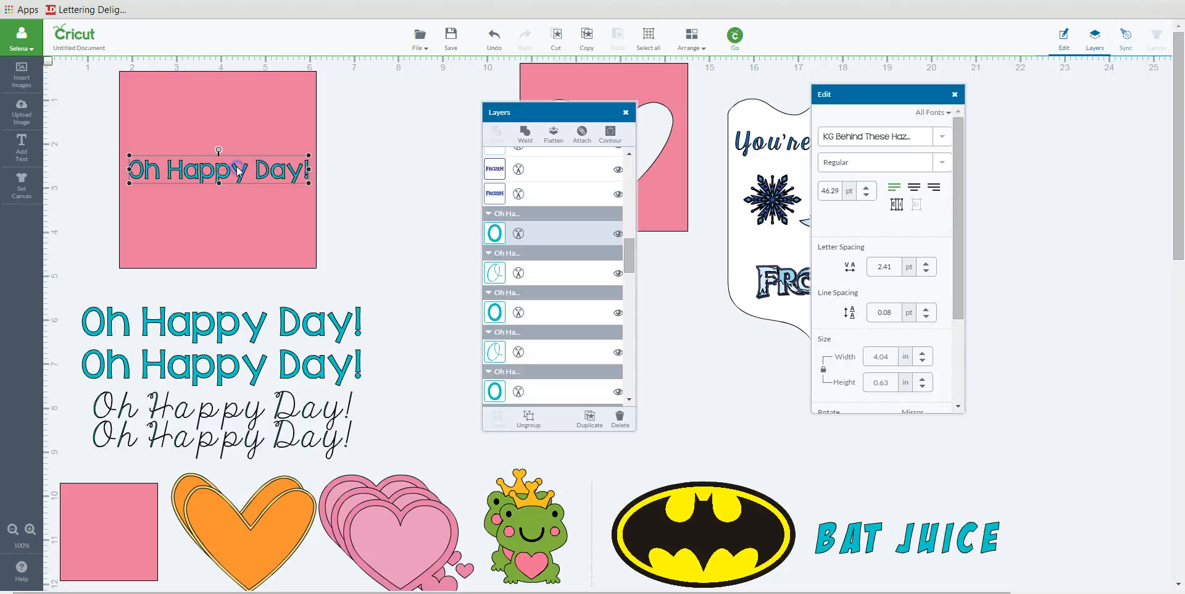
Slice the "Oh Happy Day!" text out of the pink square and move the cut-out lettering off the square
shift+click(230, 122)
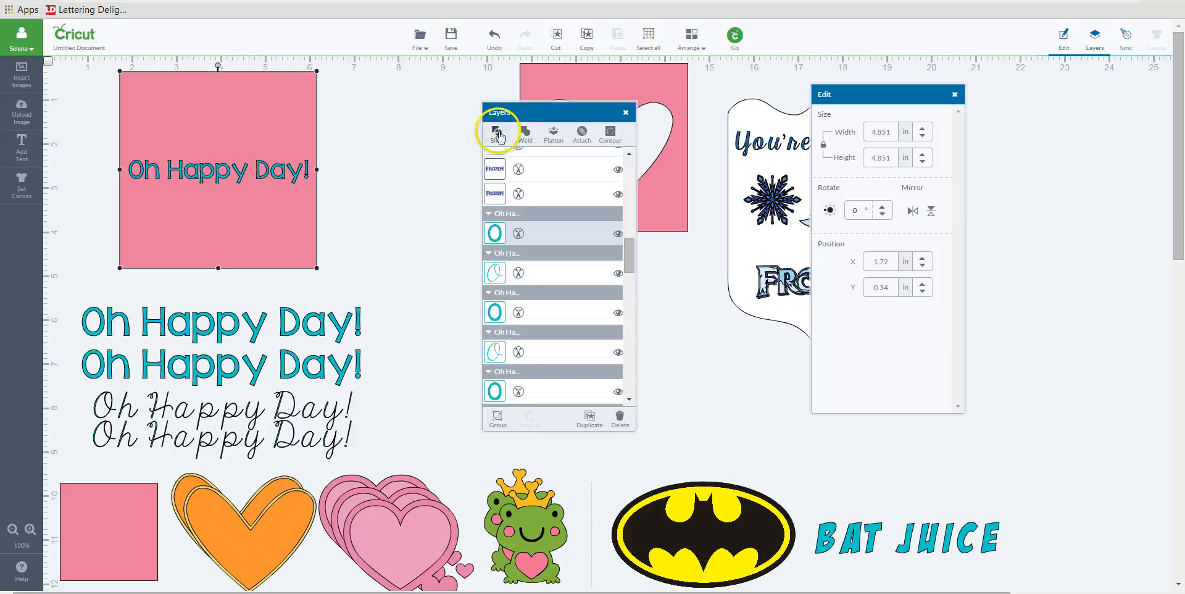
click(365, 186)
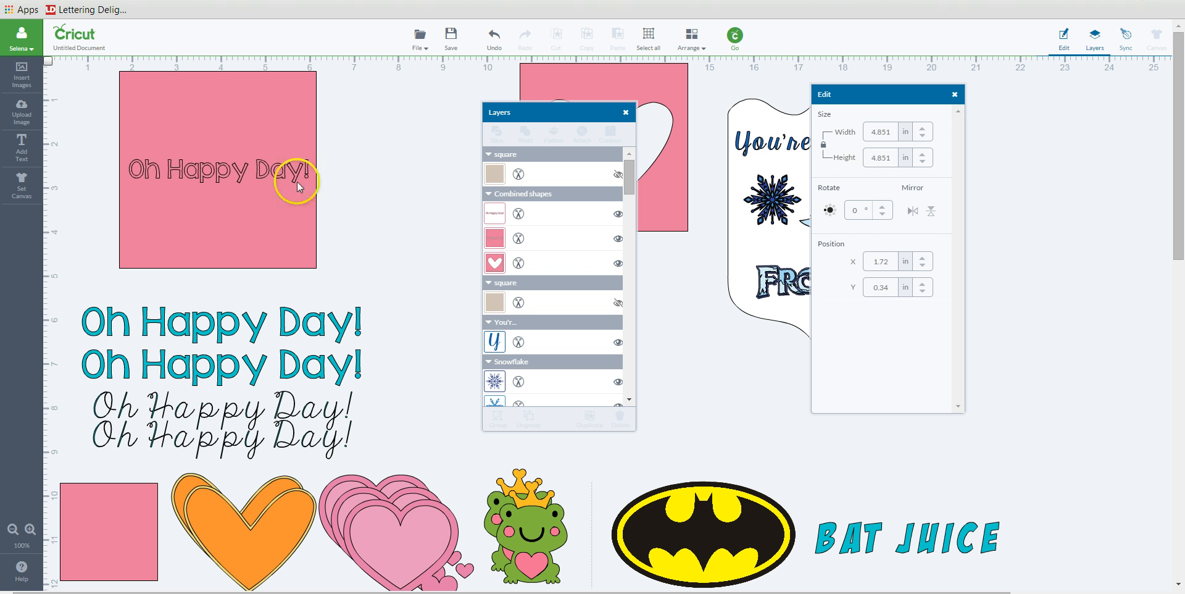
drag(264, 179, 483, 128)
mouse_move(222, 167)
mouse_down()
mouse_move(219, 186)
mouse_move(220, 171)
mouse_up()
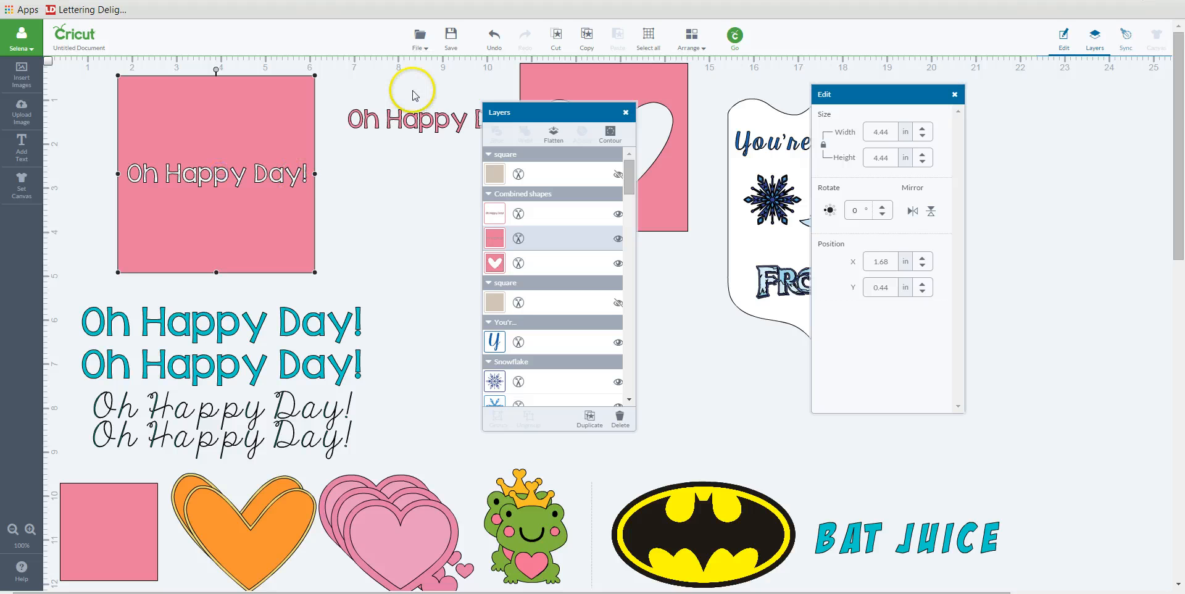
Move the text-cut square over the heart-cut square, and place the pink lettering just above the blue text lines
drag(397, 114, 681, 378)
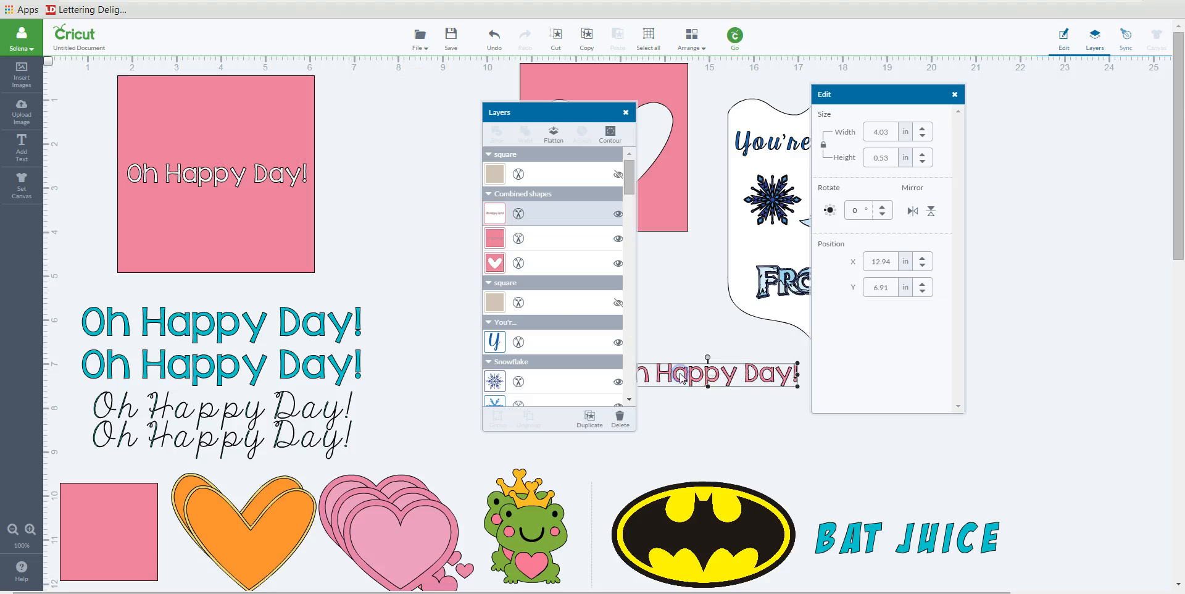
drag(218, 184, 610, 169)
drag(746, 374, 747, 375)
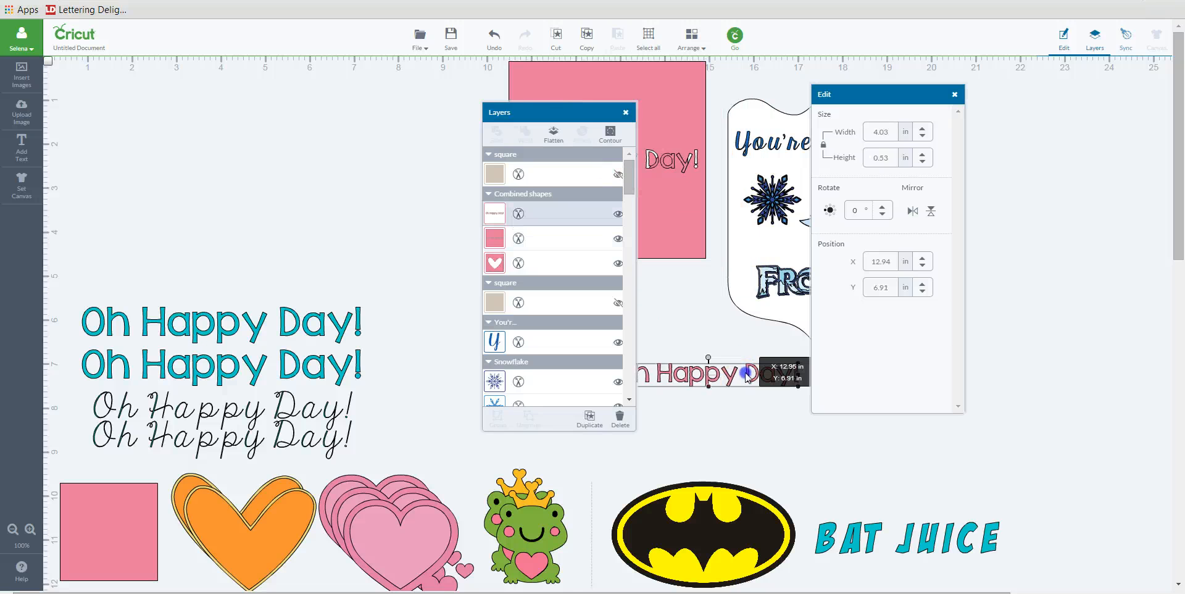
drag(640, 365, 154, 267)
Place an orange heart group above the pink lettering, enlarge it to about 3.29 in wide, and ungroup it
drag(236, 532, 204, 140)
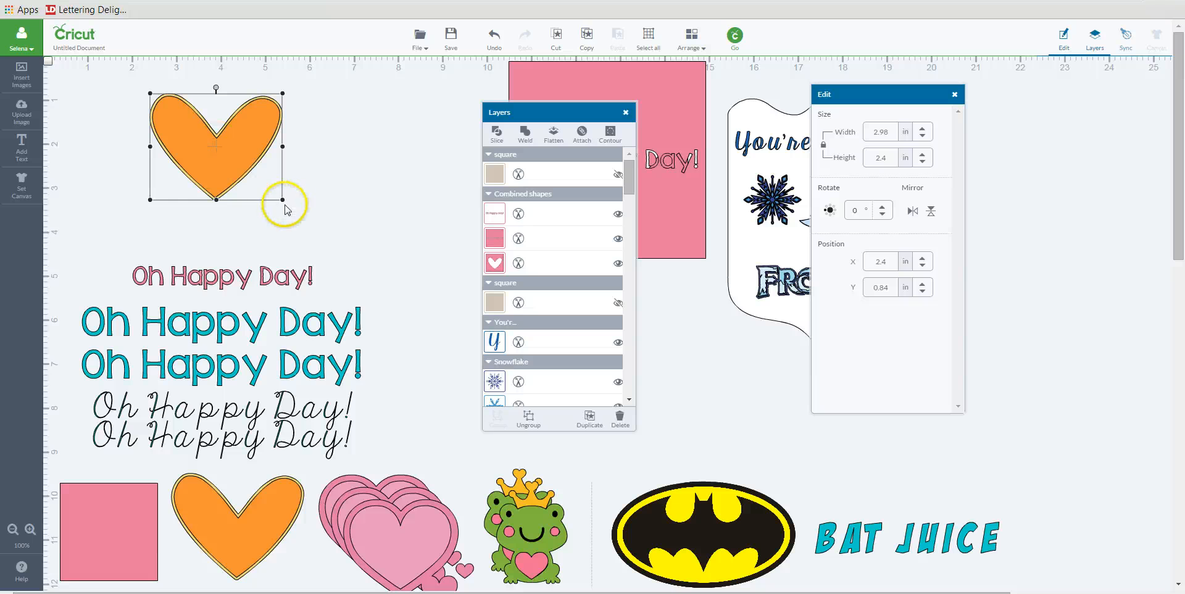
drag(282, 199, 299, 230)
right_click(226, 161)
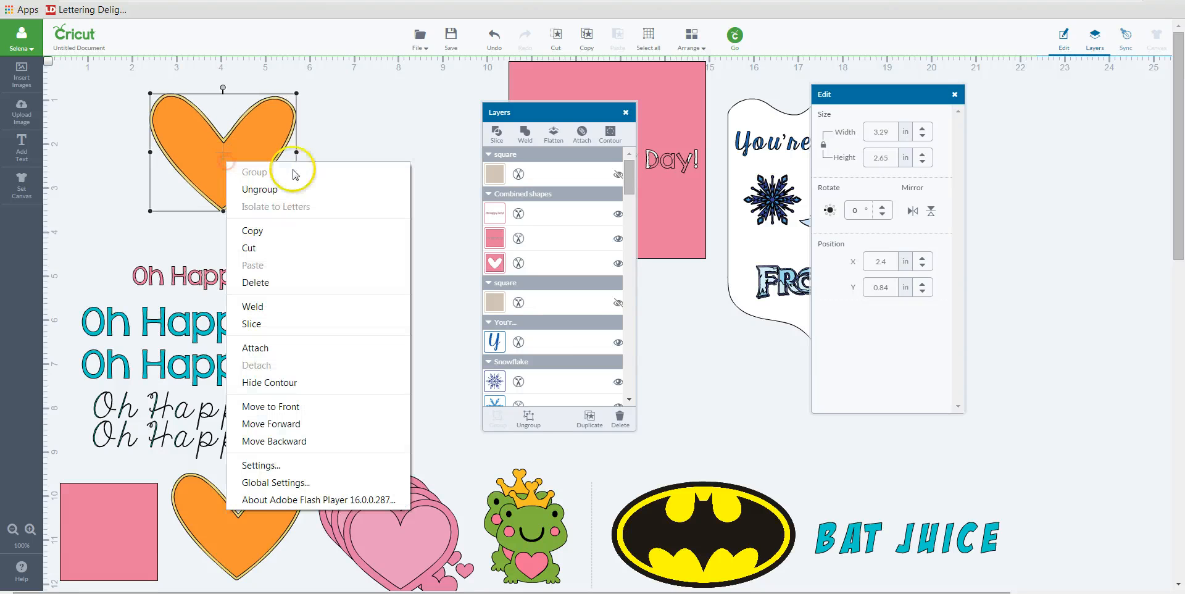
click(285, 189)
Move the orange heart off the yellow heart and enlarge the yellow heart to about 4.17 in wide
drag(237, 145, 524, 258)
click(223, 155)
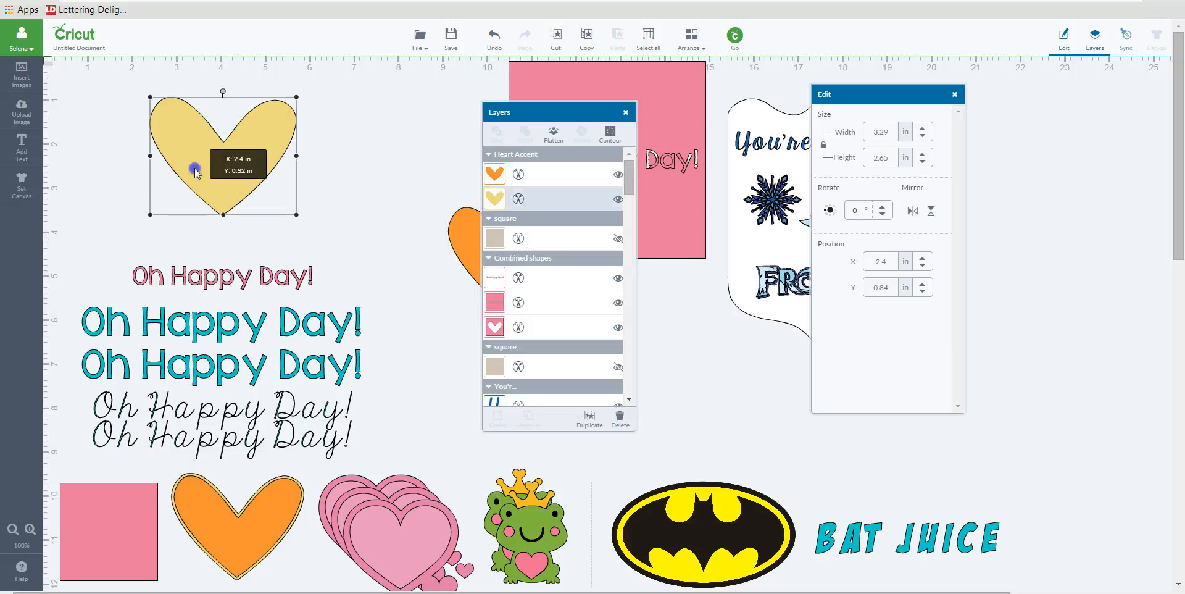
drag(296, 216, 331, 246)
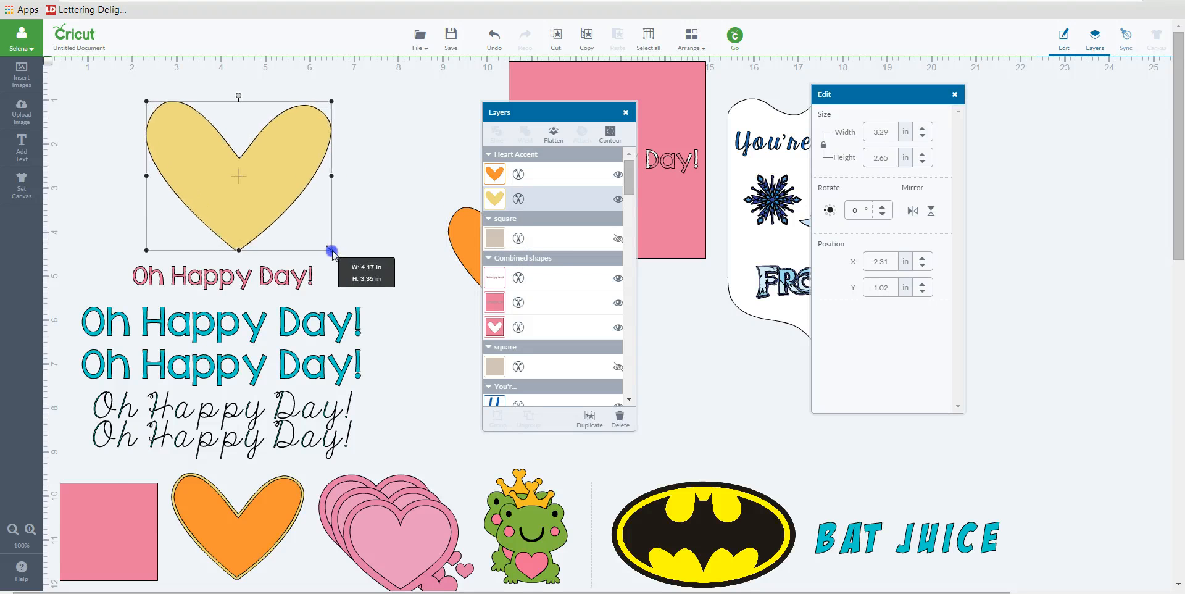
Duplicate the pink square and reshape the copy into a bar about 5.28 by 0.55 in across the yellow heart
click(108, 549)
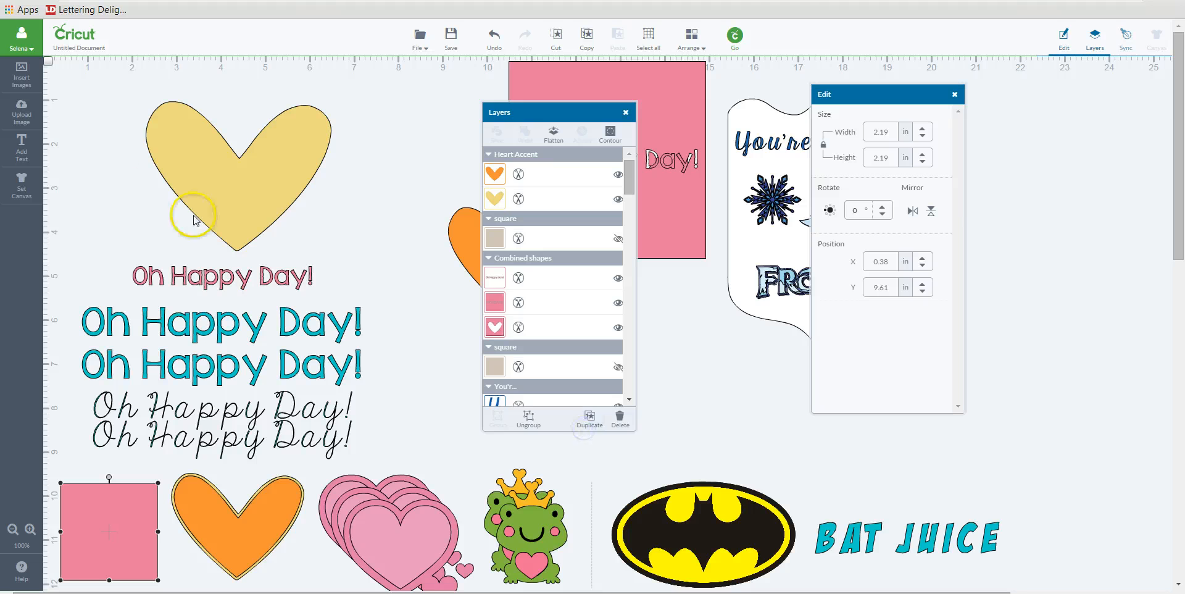
key(ctrl+d)
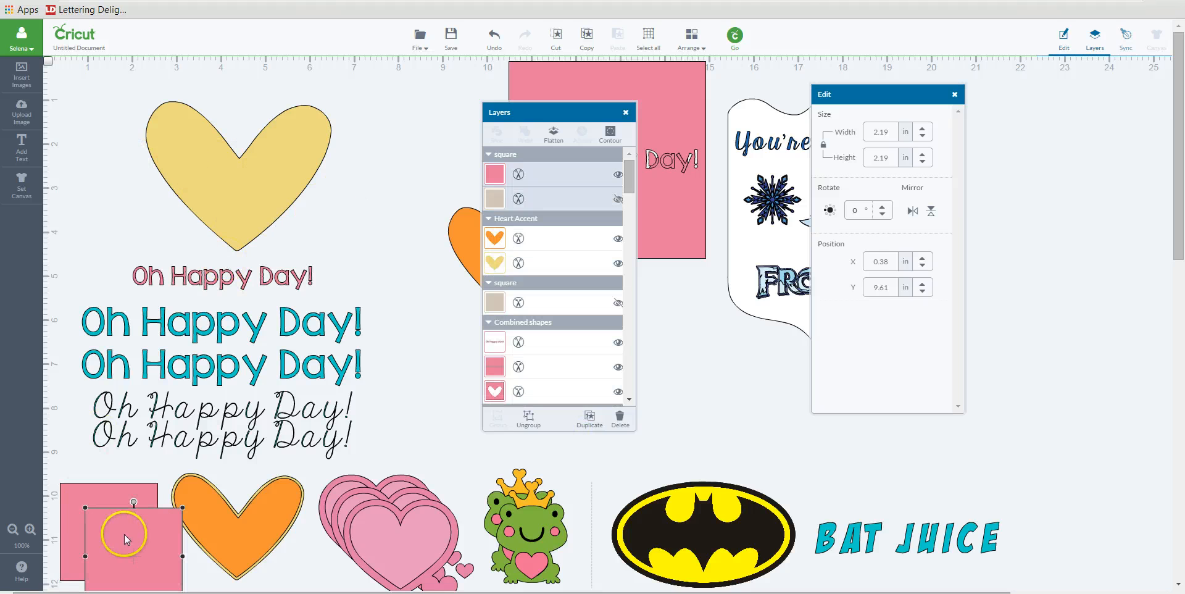
drag(131, 547, 243, 171)
drag(97, 167, 119, 164)
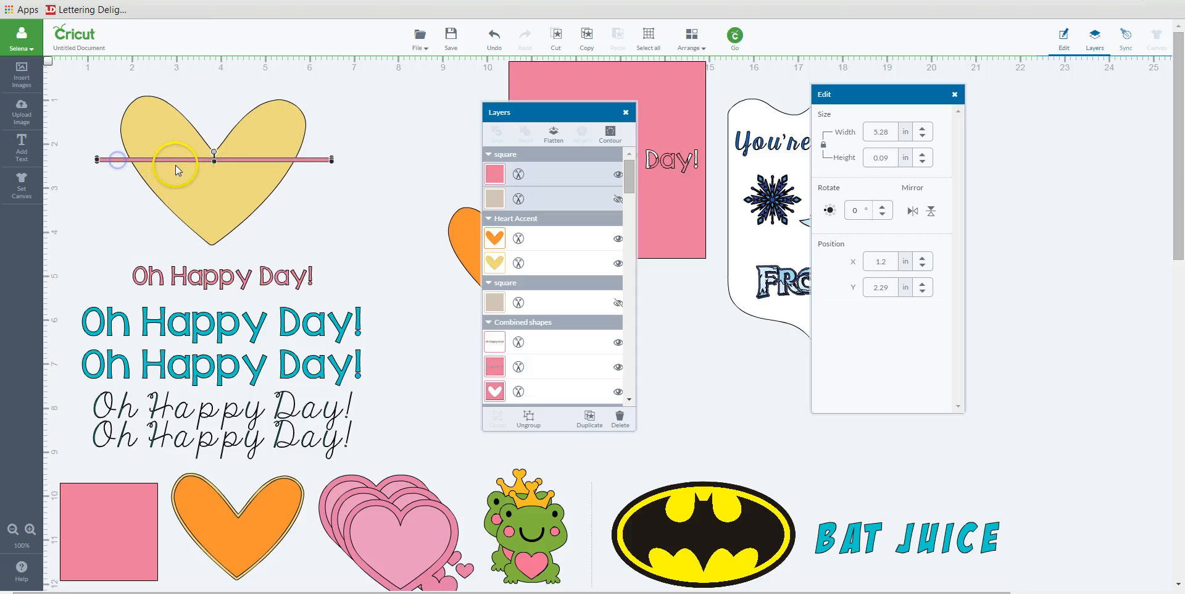
drag(213, 161, 214, 187)
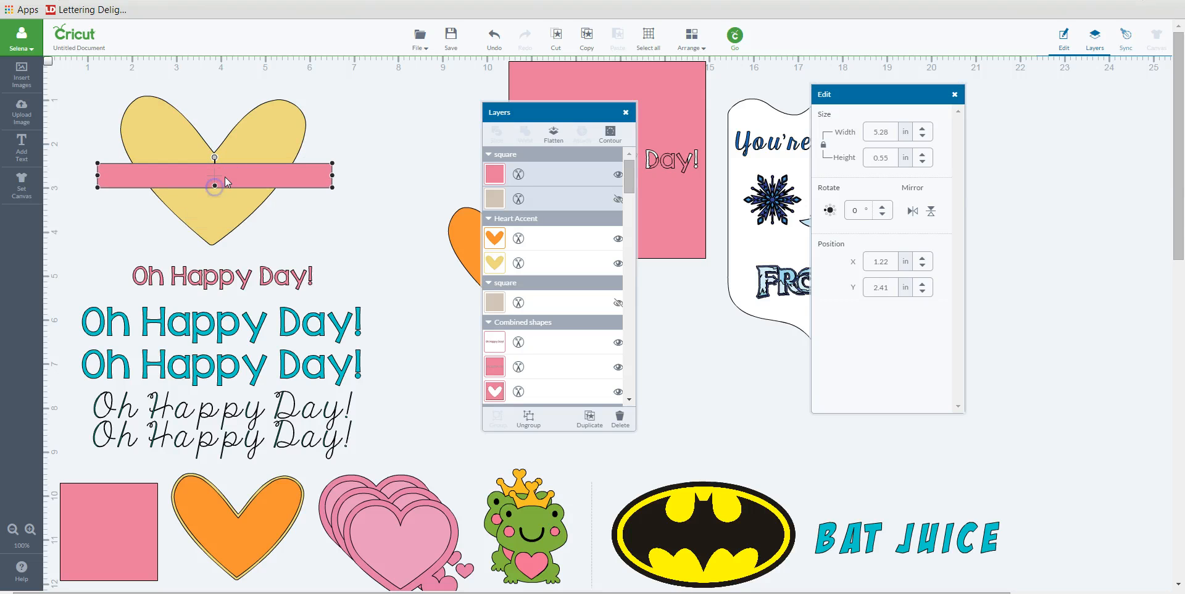
Select the yellow heart together with the pink bar and slice them
shift+click(261, 147)
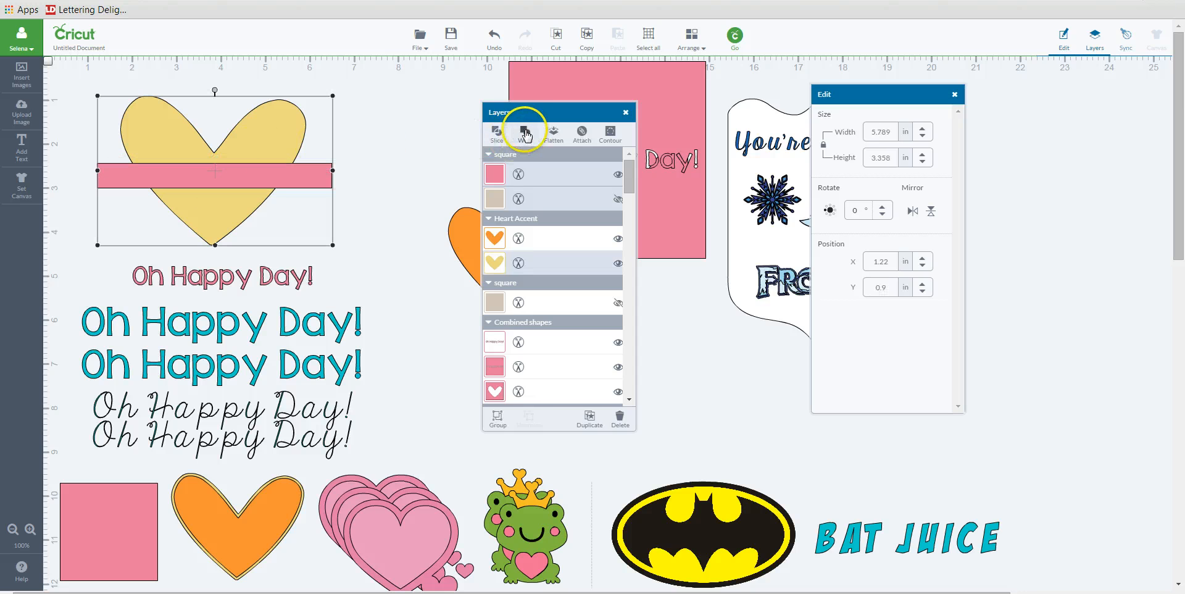
click(497, 132)
click(365, 209)
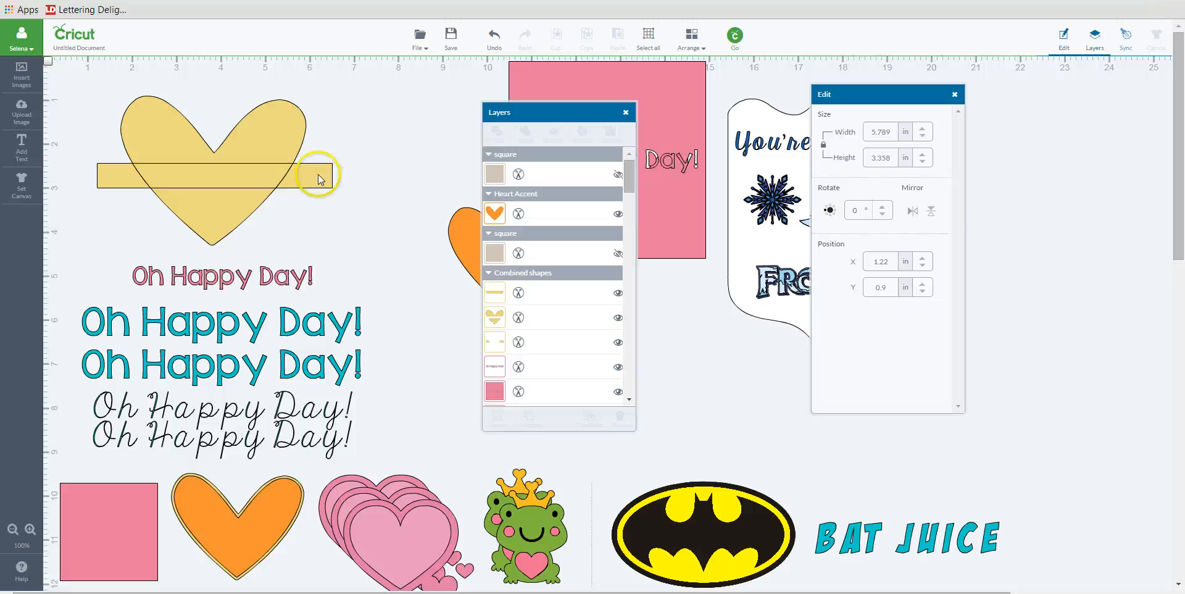
Pull the bar's outer end pieces and the middle strip off the sliced heart and delete them
drag(318, 175, 455, 264)
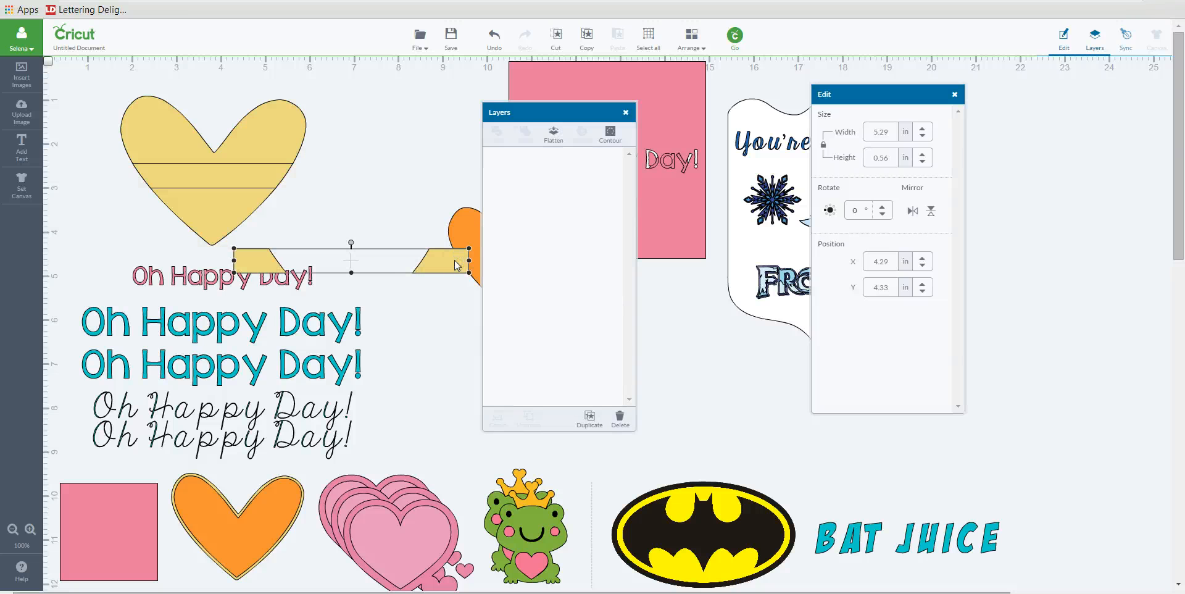
key(Delete)
drag(247, 175, 368, 219)
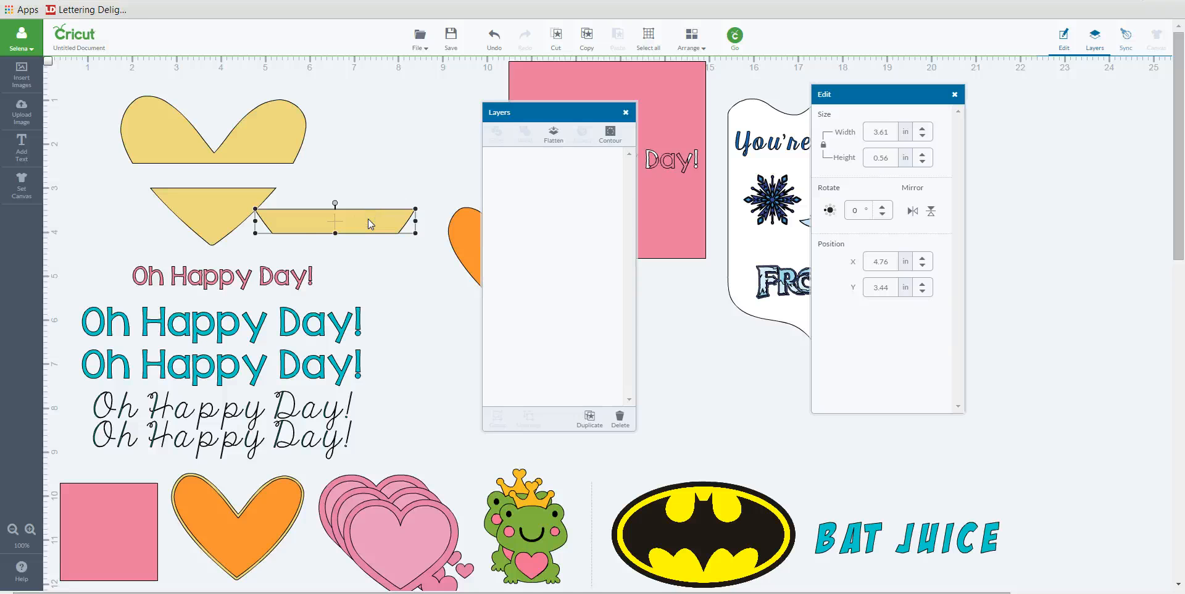
key(Delete)
Shrink the pink "Oh Happy Day!" lettering, try it against the split heart, and move the lettering and heart apart again
click(210, 276)
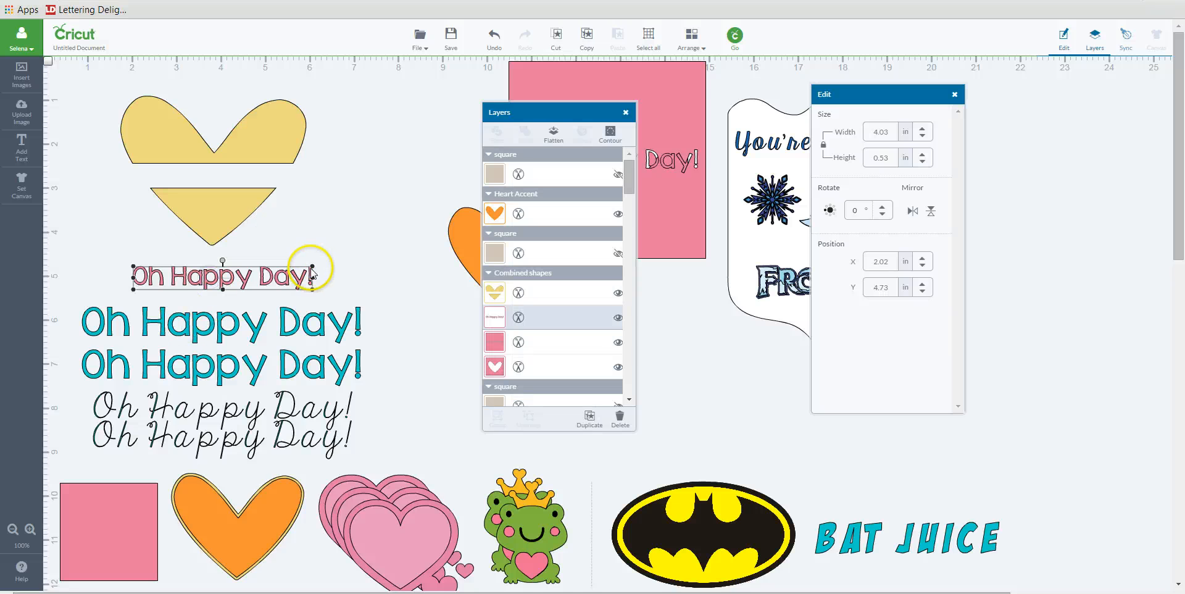
drag(301, 272, 208, 234)
click(334, 194)
drag(265, 195, 229, 222)
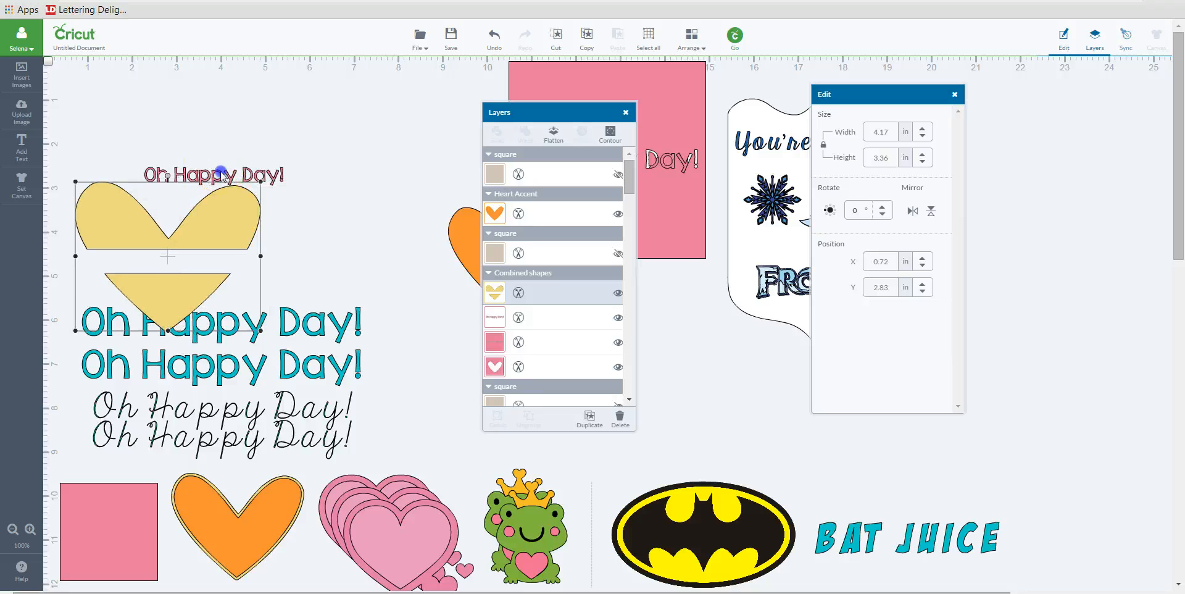
drag(221, 176, 435, 268)
drag(270, 208, 350, 126)
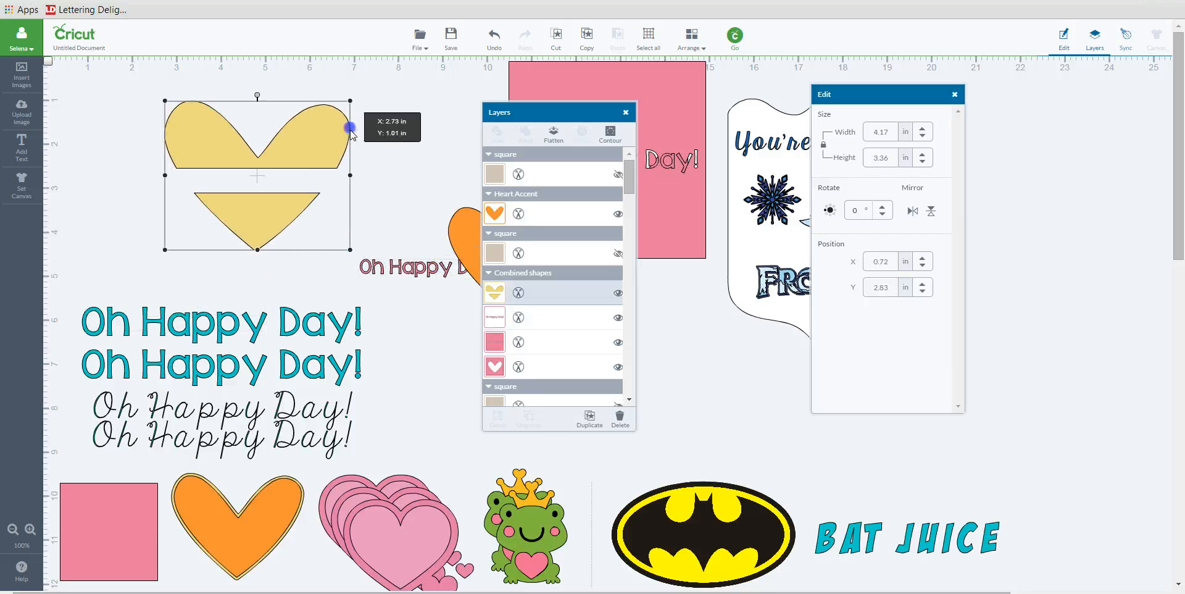
Duplicate the pink square and reshape the copy into a thin bar about 4.99 by 0.18 in along the upper heart piece's cut edge
click(143, 526)
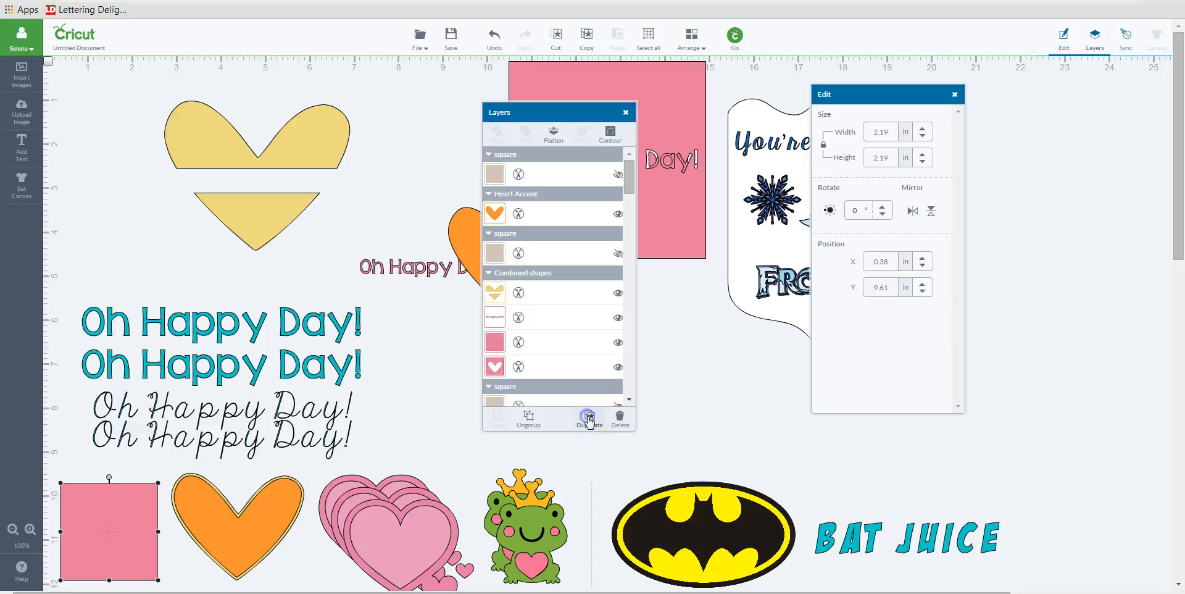
click(588, 419)
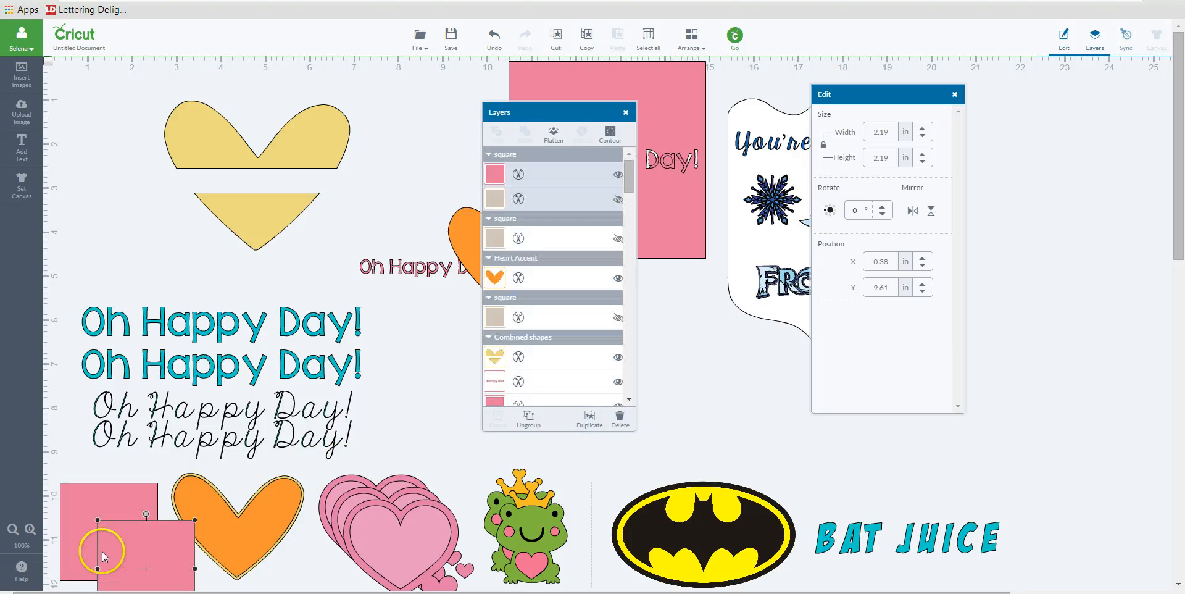
drag(102, 556, 145, 201)
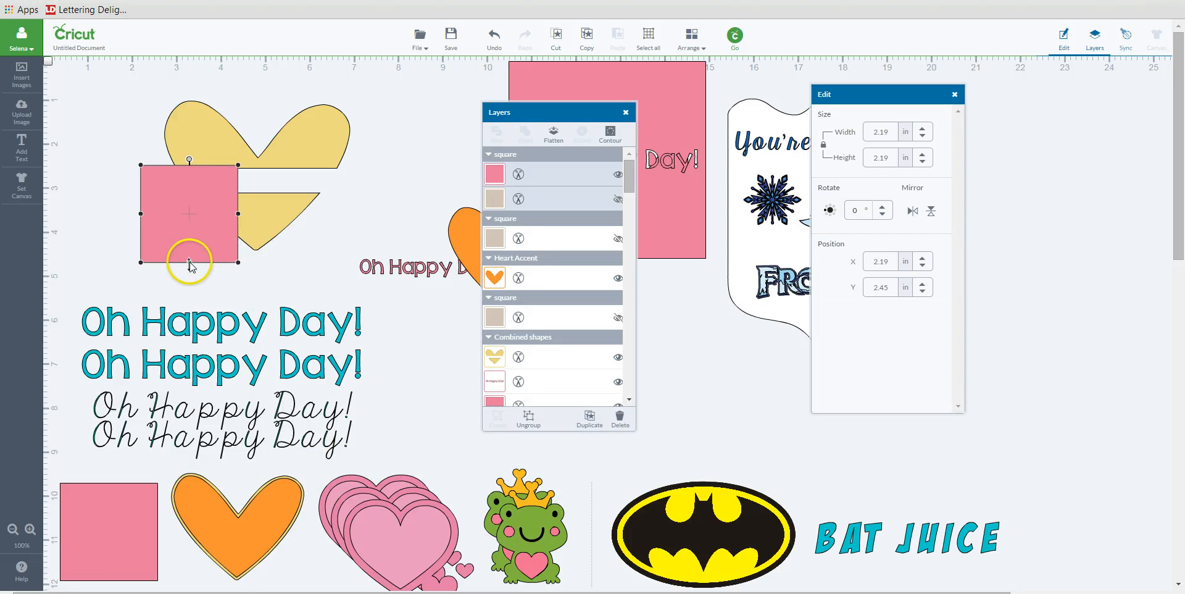
drag(189, 263, 275, 169)
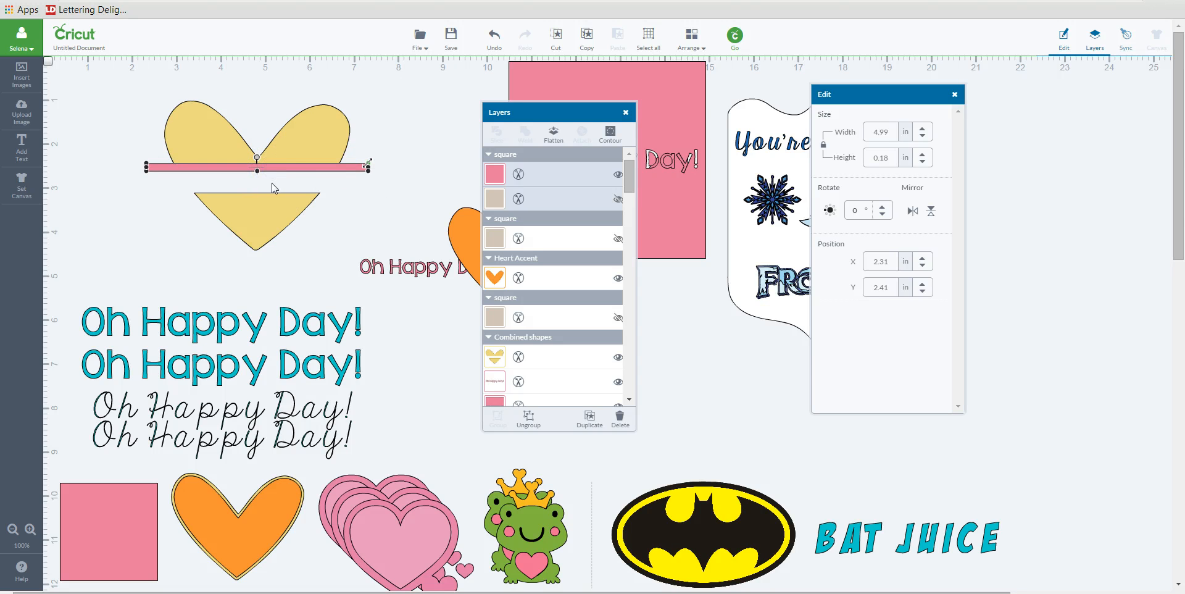
Duplicate the thin pink bar and align the copy with the cut edge of the lower heart piece
click(591, 420)
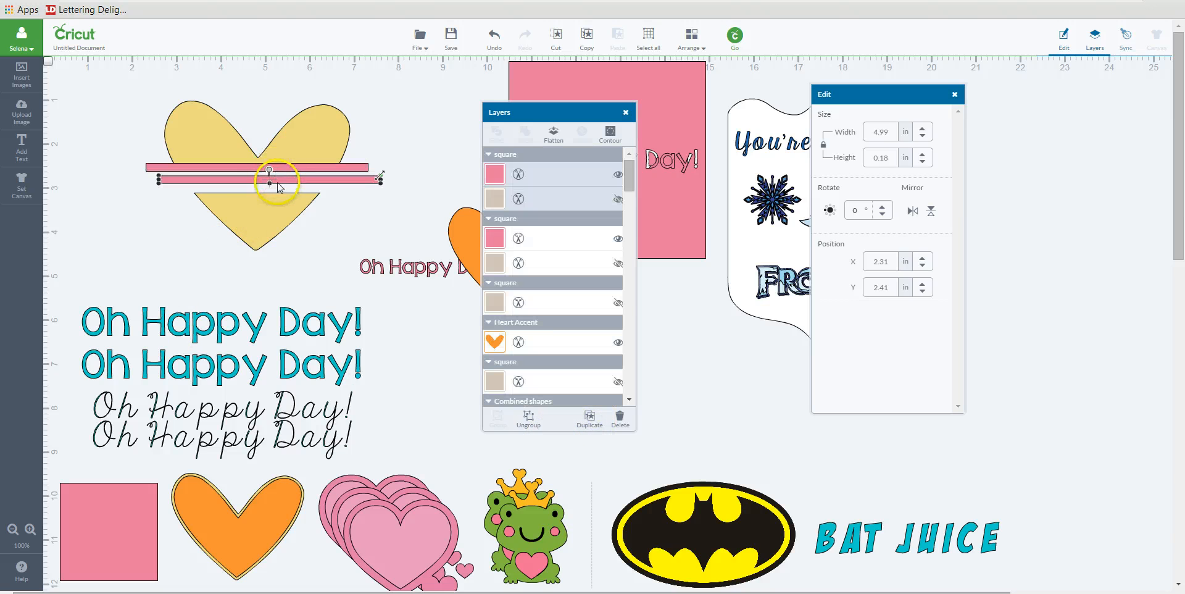
drag(275, 179, 311, 197)
click(387, 186)
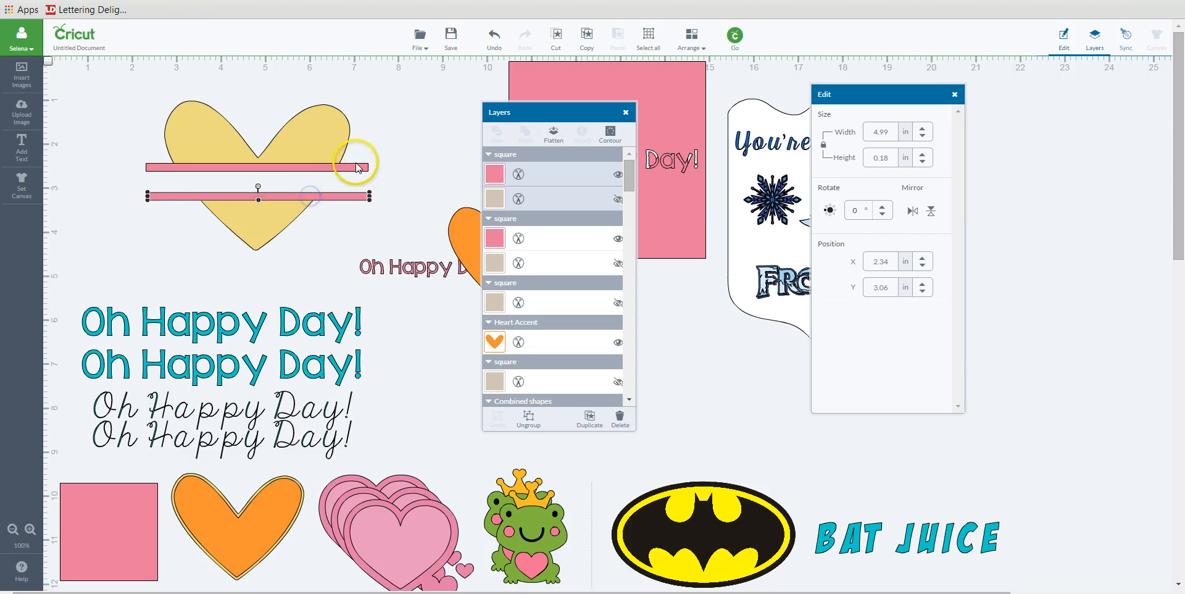
shift+click(331, 168)
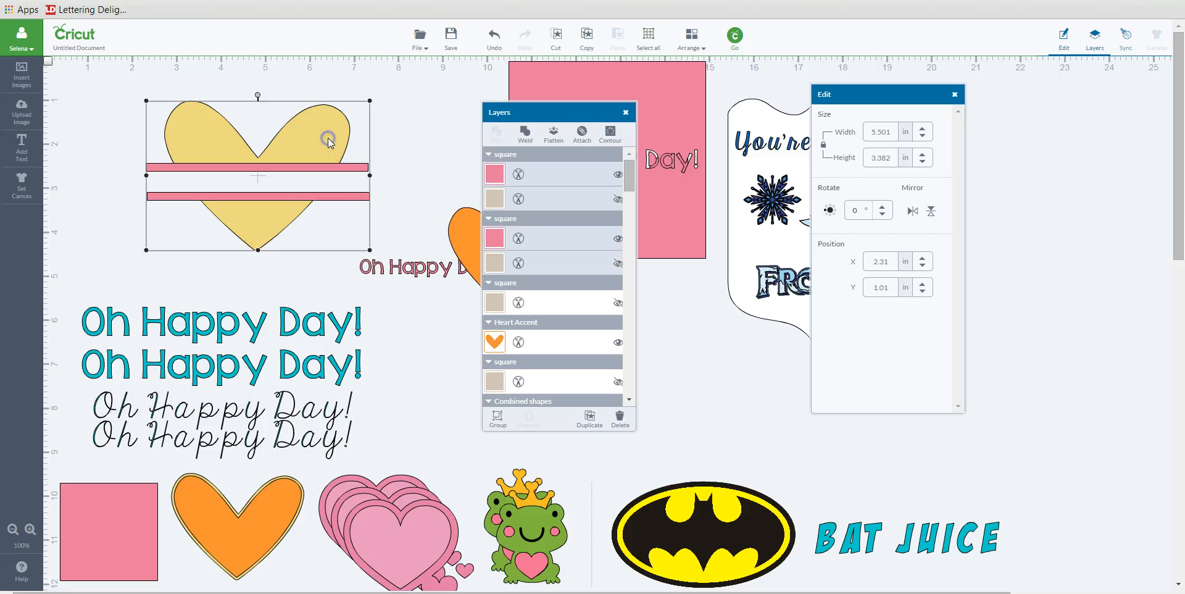
click(381, 180)
drag(363, 196, 362, 196)
click(396, 172)
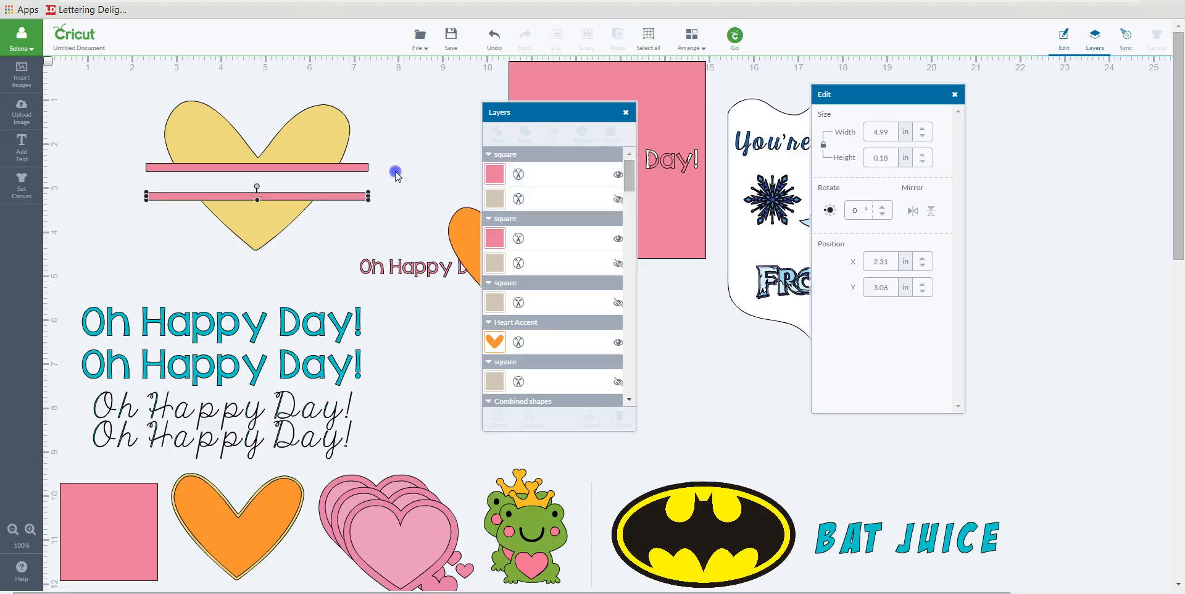
Select the split yellow heart together with both thin bars and weld them into one shape
click(293, 198)
shift+click(284, 211)
shift+click(289, 165)
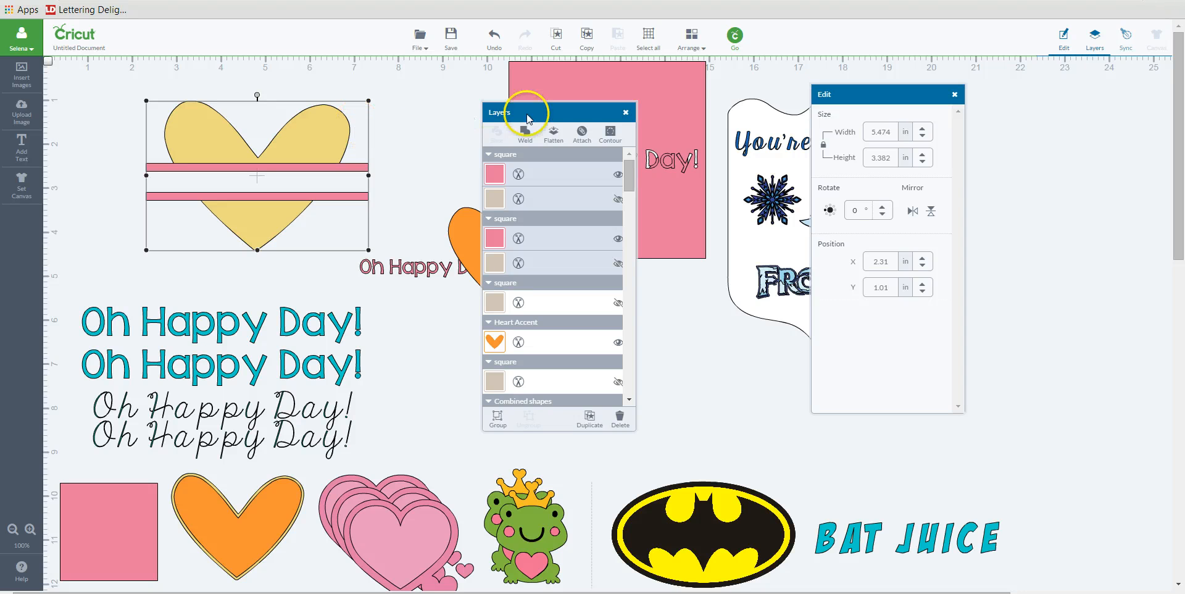
click(412, 126)
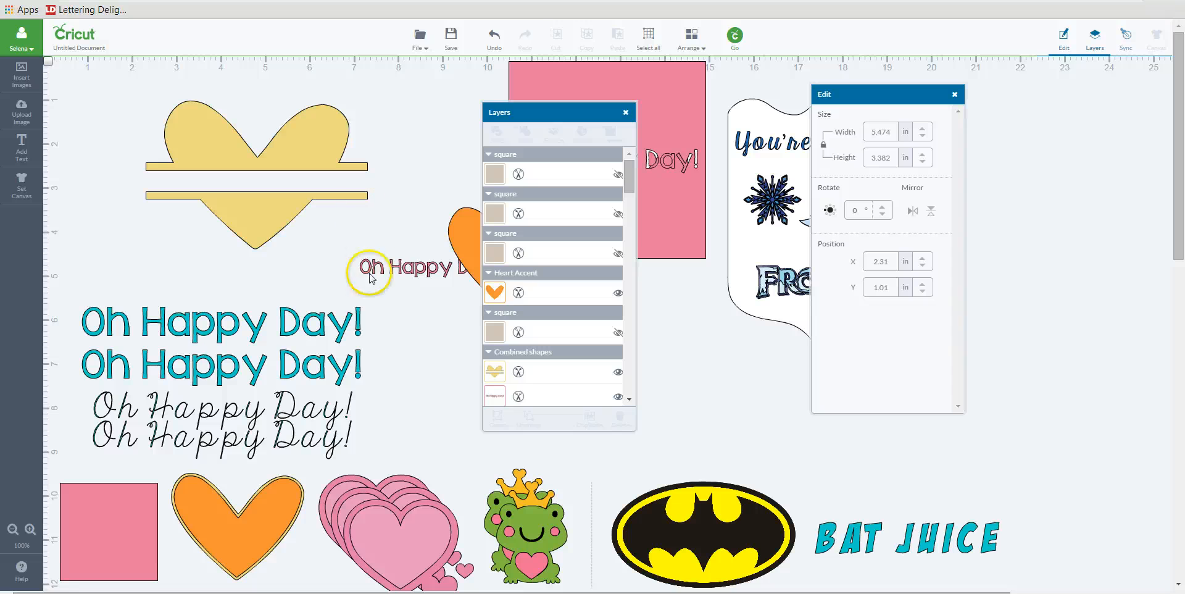
Move the welded heart to about X 1.78, Y 0.72 in and keep the pink "Oh Happy Day!" lettering clear of it
mouse_move(381, 272)
mouse_down()
mouse_move(210, 216)
mouse_move(209, 169)
mouse_move(216, 276)
mouse_move(338, 274)
mouse_move(380, 257)
mouse_up()
drag(256, 187, 244, 179)
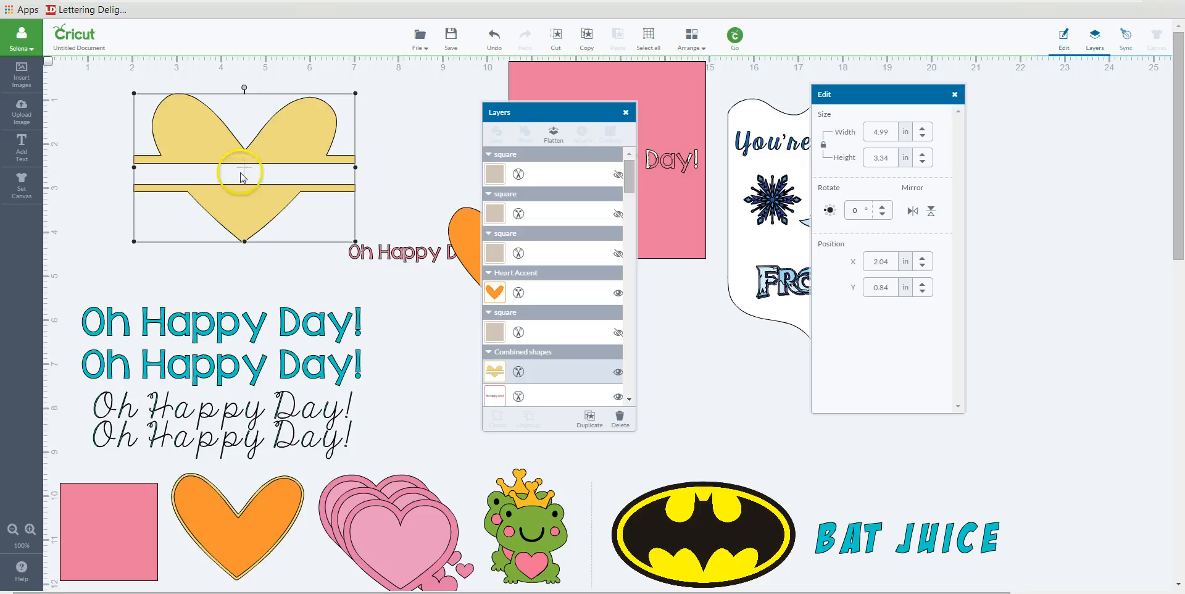
drag(410, 257, 409, 283)
mouse_move(249, 226)
mouse_down()
mouse_move(268, 214)
mouse_move(238, 210)
mouse_up()
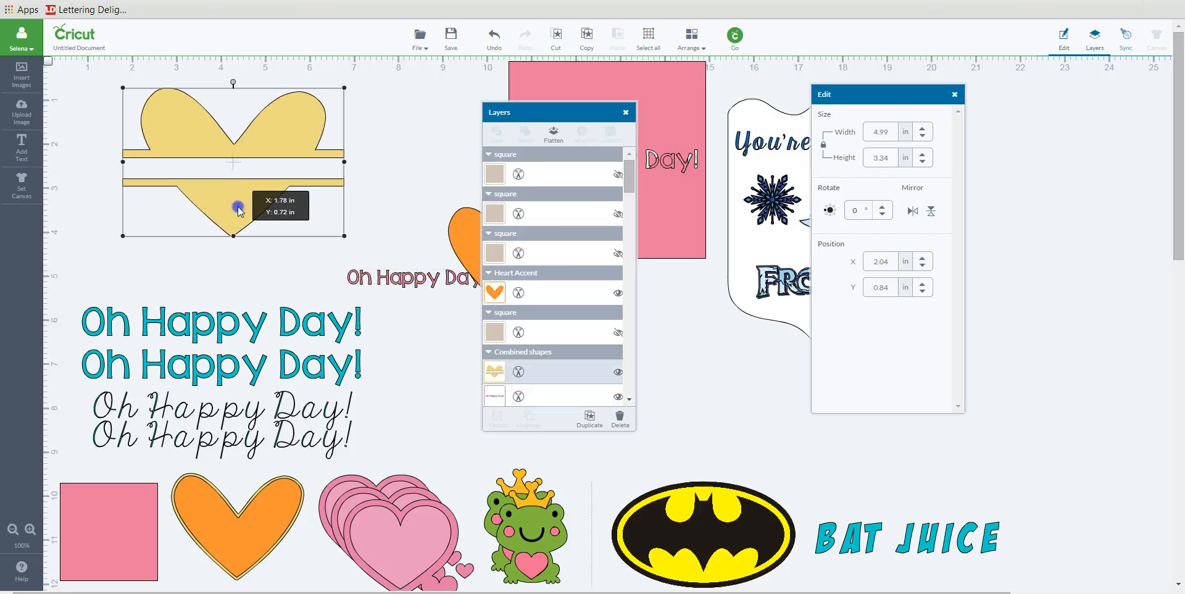
Duplicate the pink square and stretch the copy to about 7.02 by 2.3 in so it covers only the welded heart's lower half
click(92, 552)
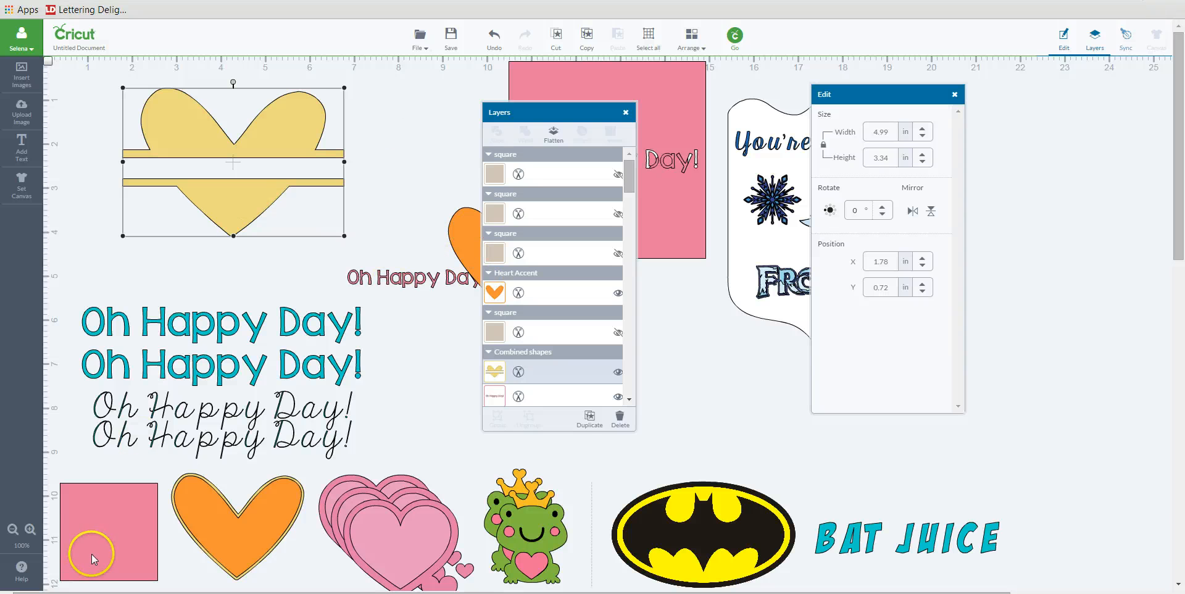
click(591, 419)
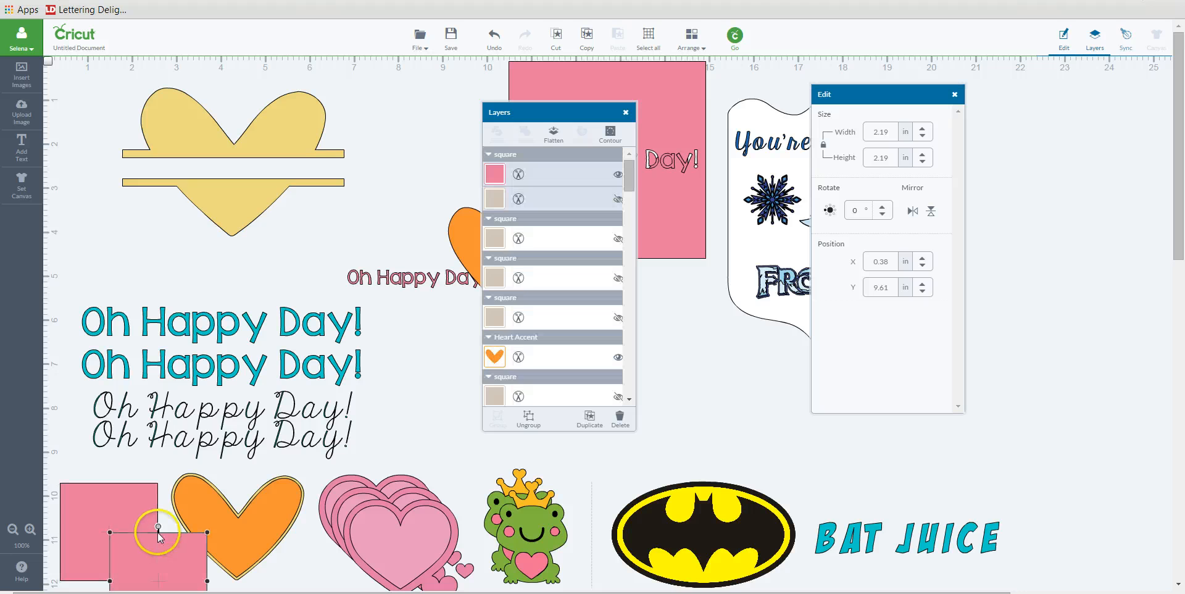
drag(187, 436, 135, 188)
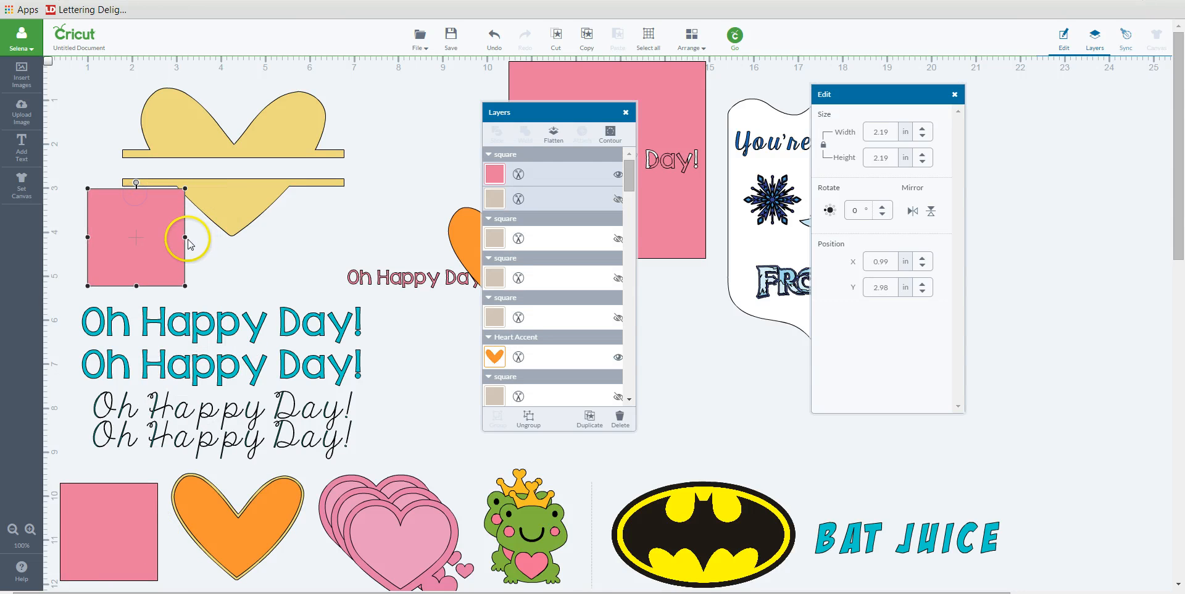
drag(186, 237, 400, 243)
drag(275, 251, 259, 230)
drag(390, 283, 422, 313)
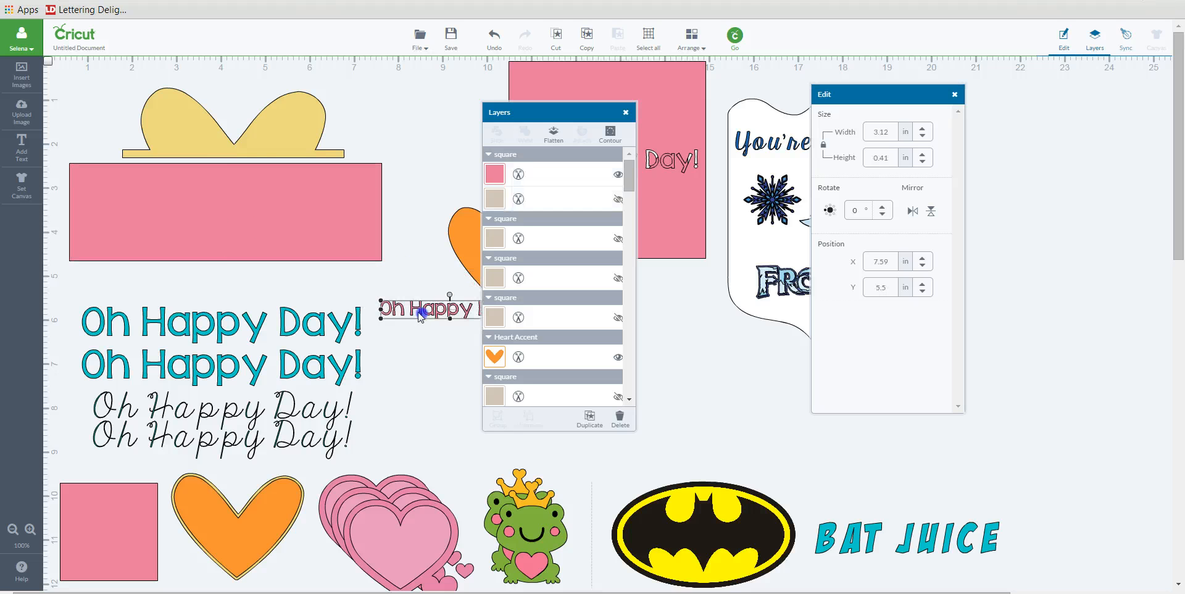
mouse_move(260, 216)
mouse_down()
mouse_move(274, 253)
mouse_move(272, 218)
mouse_up()
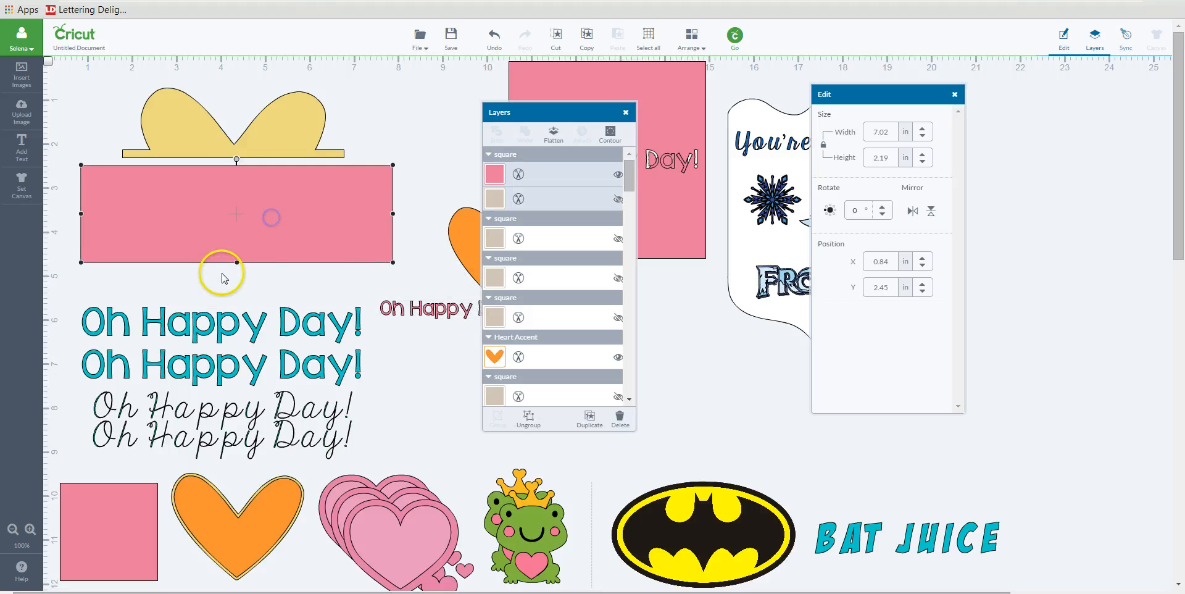
mouse_move(238, 260)
mouse_down()
mouse_move(234, 240)
mouse_move(237, 266)
mouse_up()
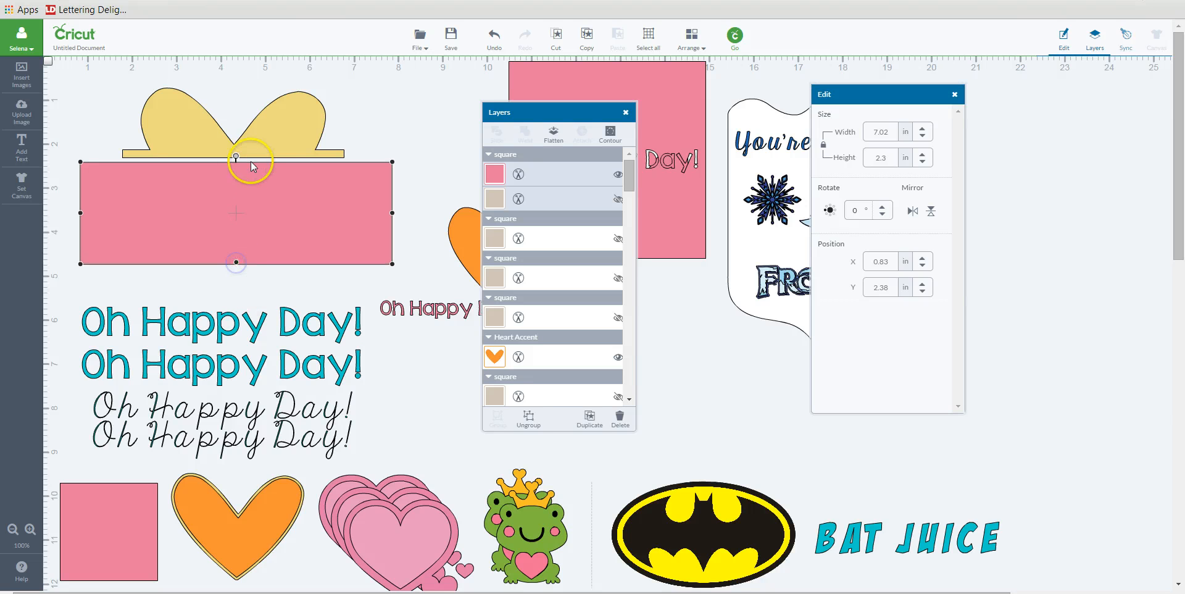
Slice the welded heart with the pink rectangle and delete the leftover rectangle around the lower half
shift+click(259, 148)
click(495, 132)
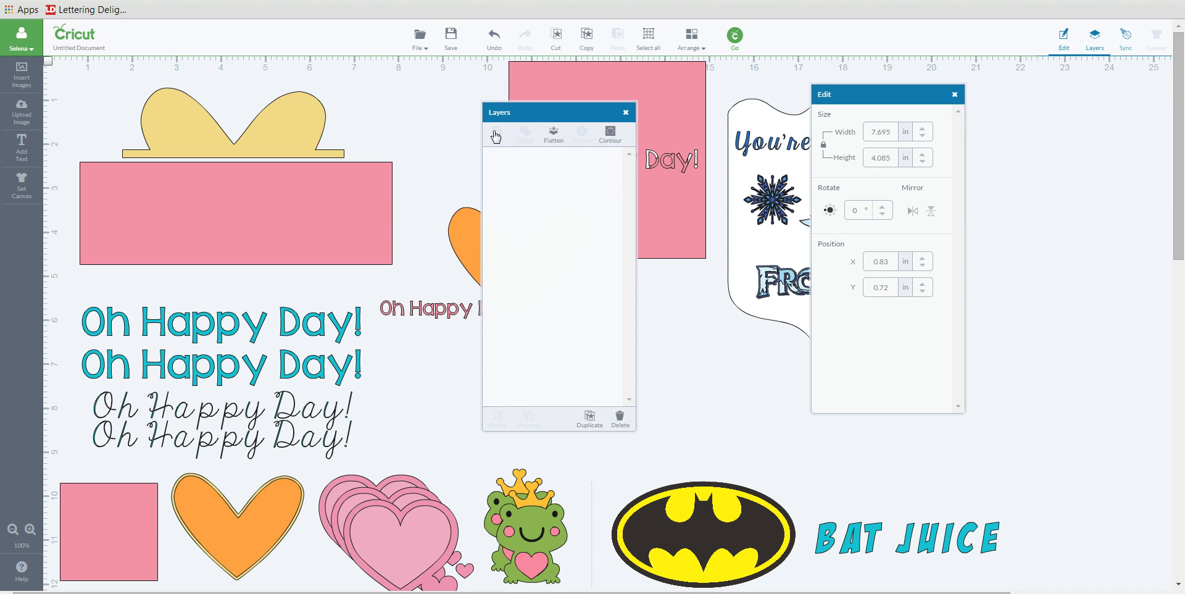
click(390, 221)
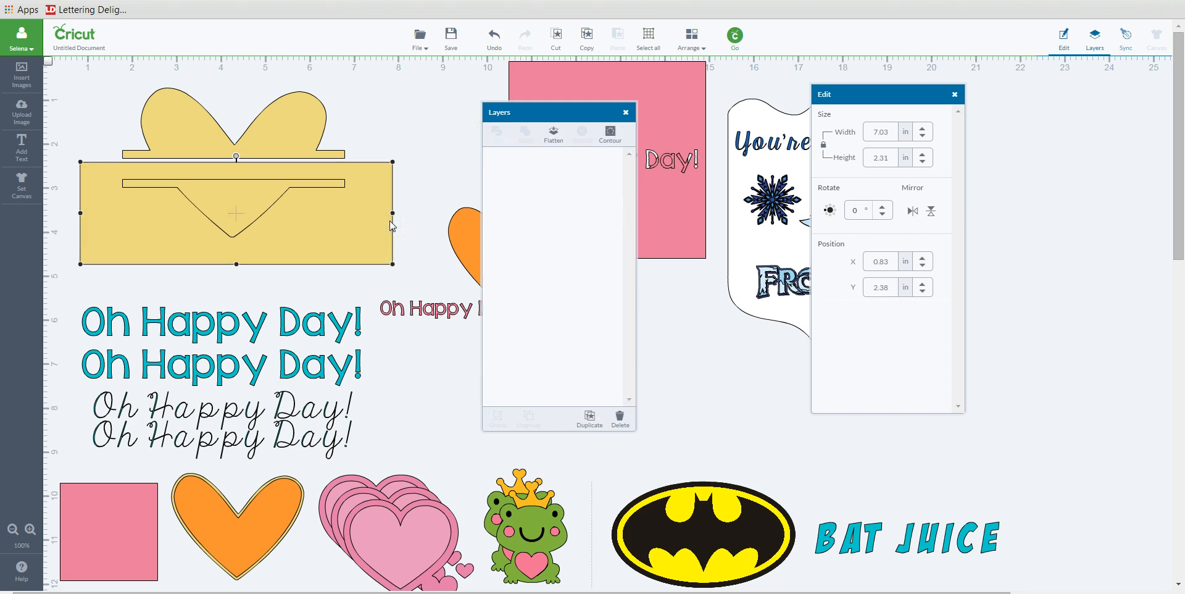
key(Delete)
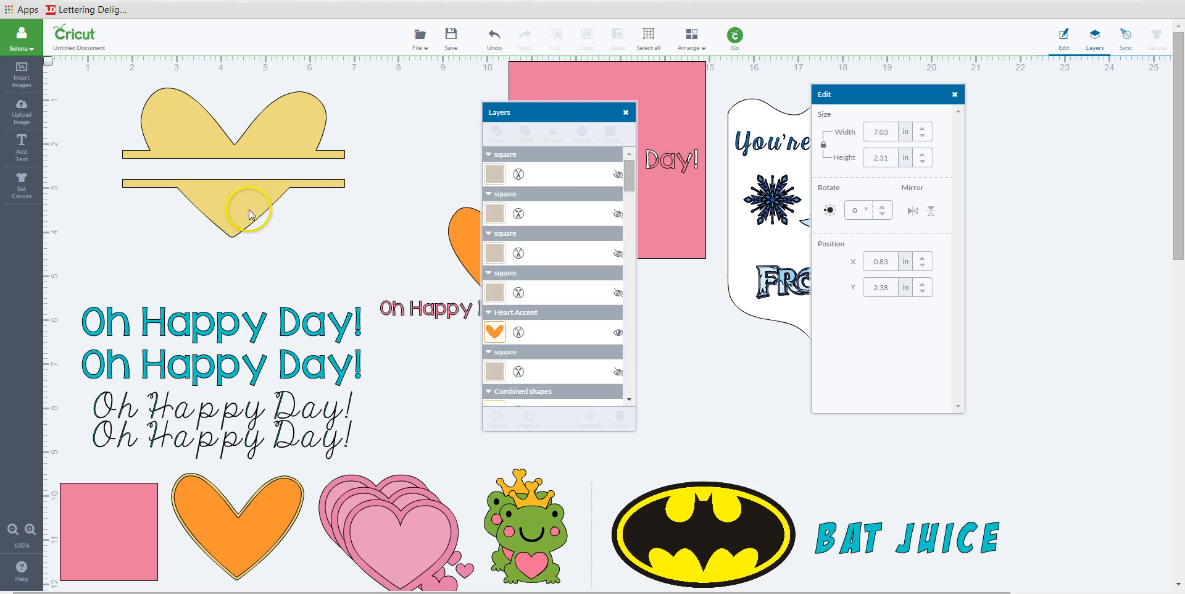
Move the heart's lower half down to about Y 3.19 in and the large orange heart onto the big pink square
mouse_move(248, 213)
mouse_down()
mouse_move(251, 259)
mouse_move(247, 205)
mouse_move(251, 231)
mouse_up()
drag(580, 111, 595, 114)
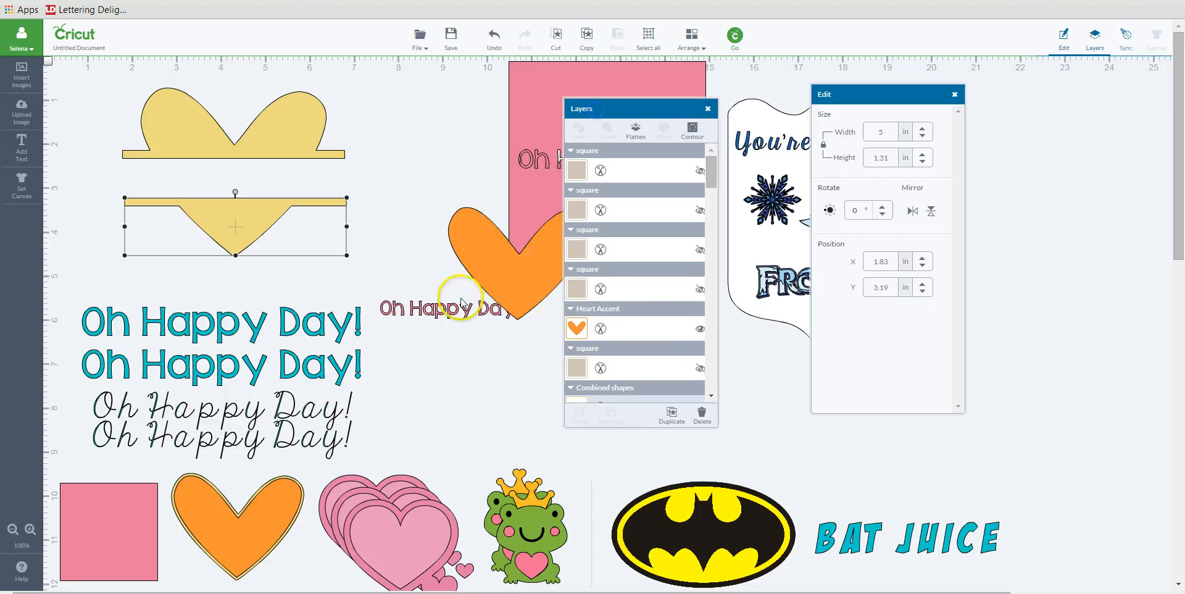
drag(457, 301, 531, 230)
Place the pink "Oh Happy Day!" lettering between the heart halves and enlarge it to about 4.94 by 0.65 in
drag(413, 318, 156, 186)
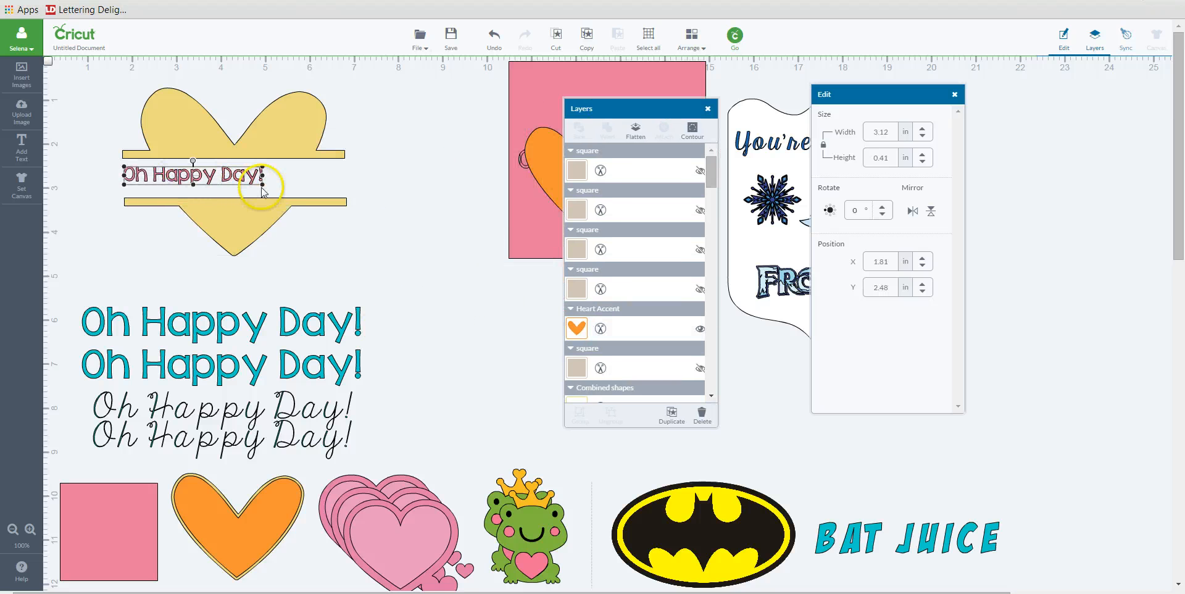
drag(264, 185, 342, 213)
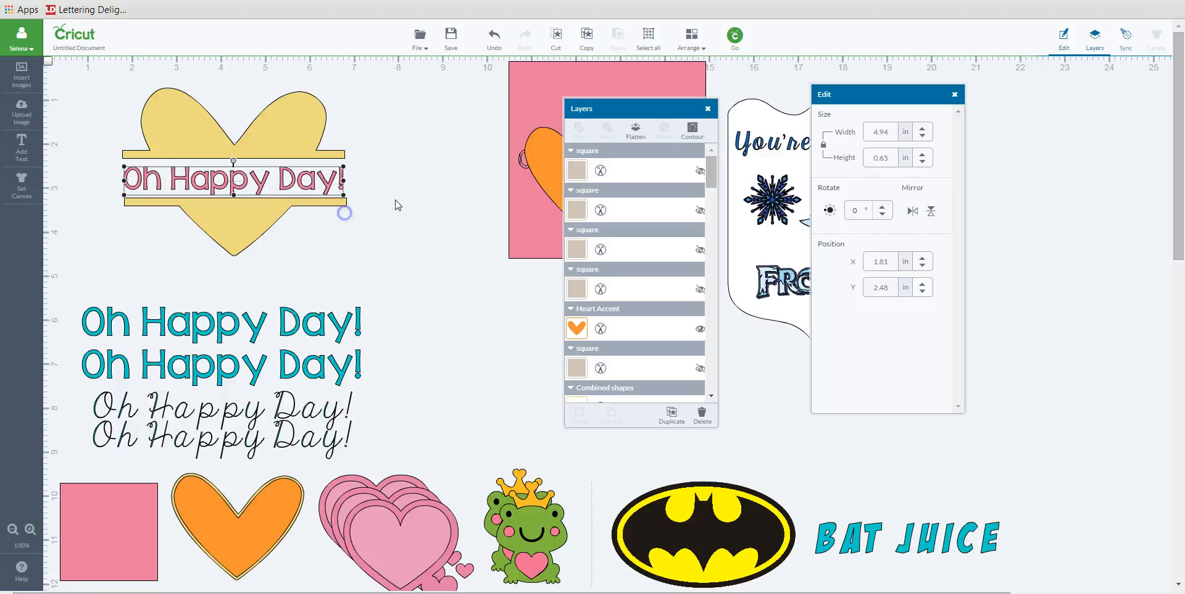
drag(302, 175, 320, 174)
click(378, 172)
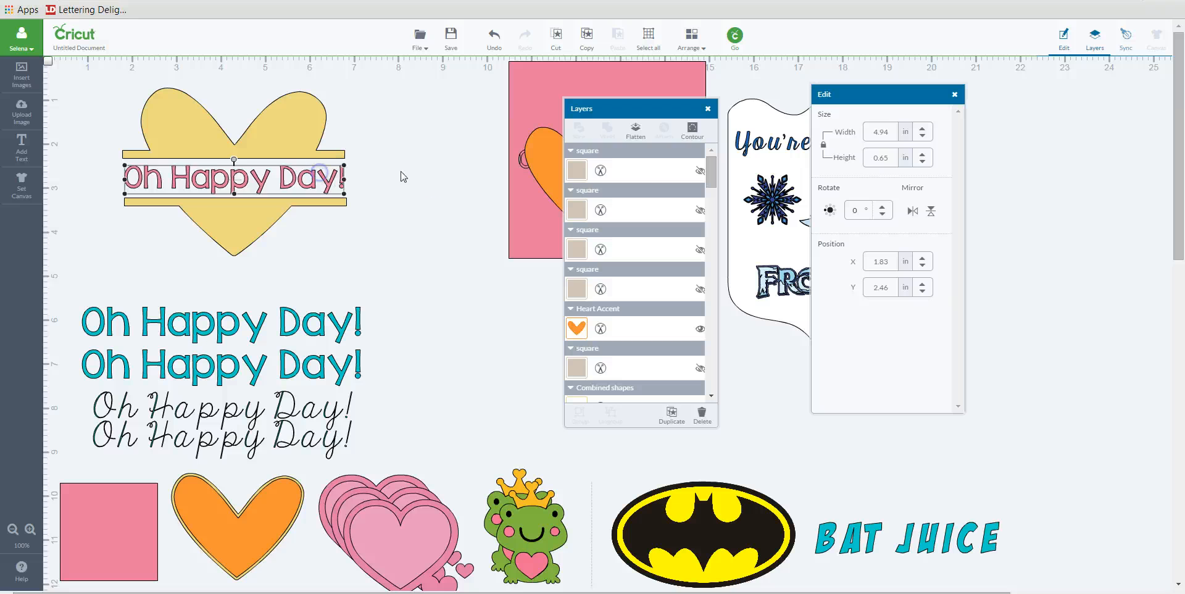
click(433, 173)
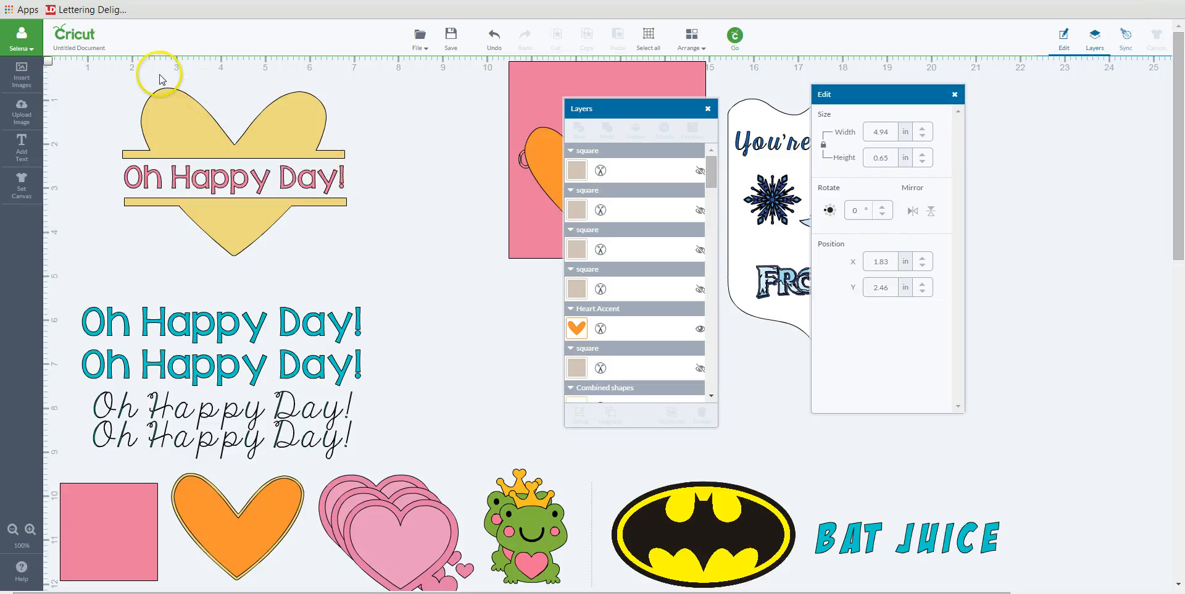
Select both heart halves with the lettering and move them over the big pink square, to about X 10.49, Y 0.33 in
drag(87, 69, 402, 310)
drag(253, 173, 642, 144)
click(500, 354)
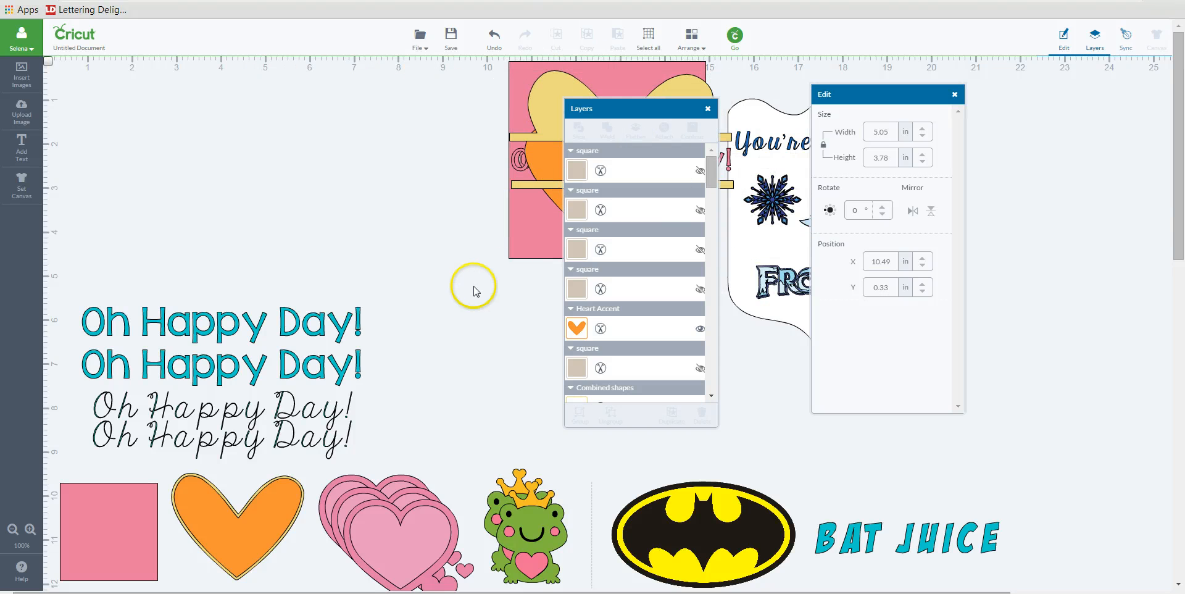
Bring the upper heart half with its lettering and the lower half back to the empty canvas area
drag(604, 109, 508, 127)
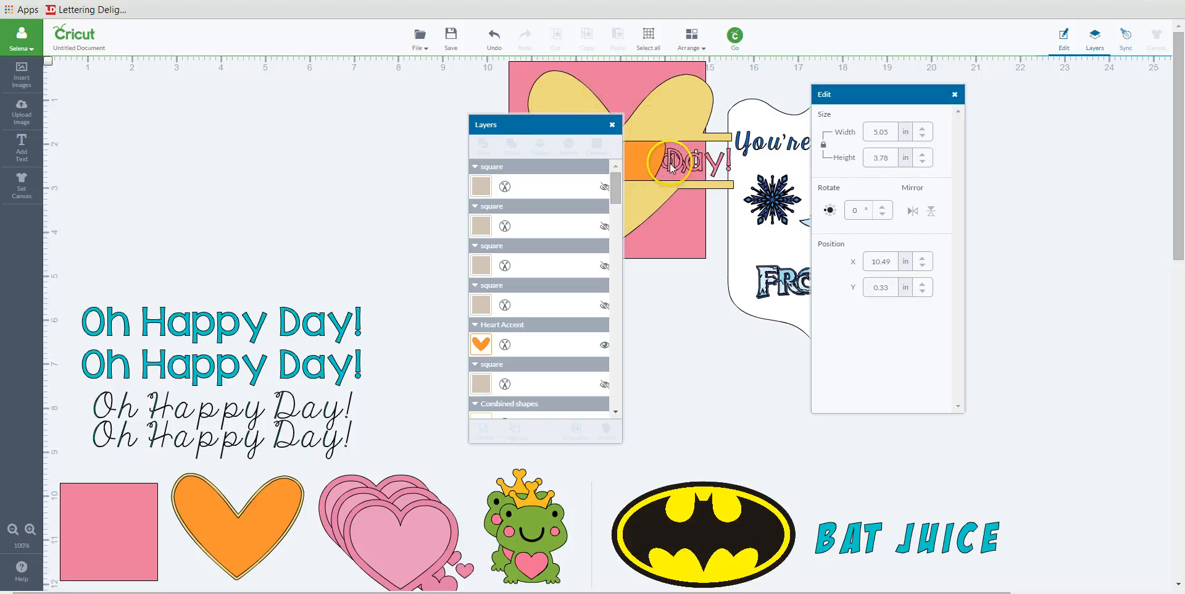
drag(682, 107, 263, 106)
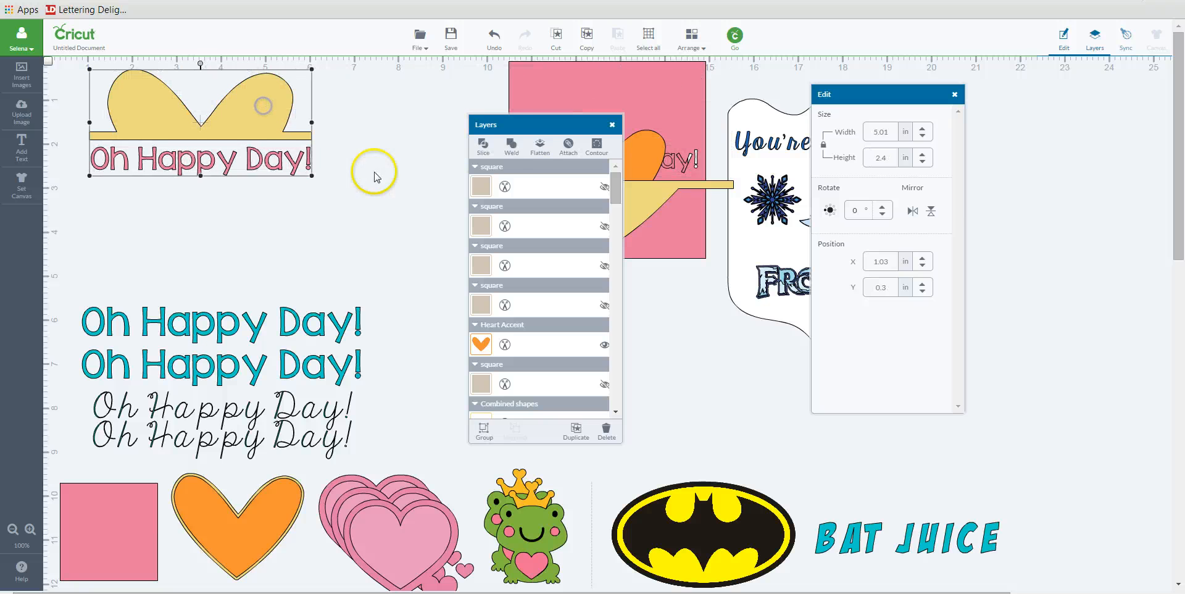
drag(657, 190, 238, 195)
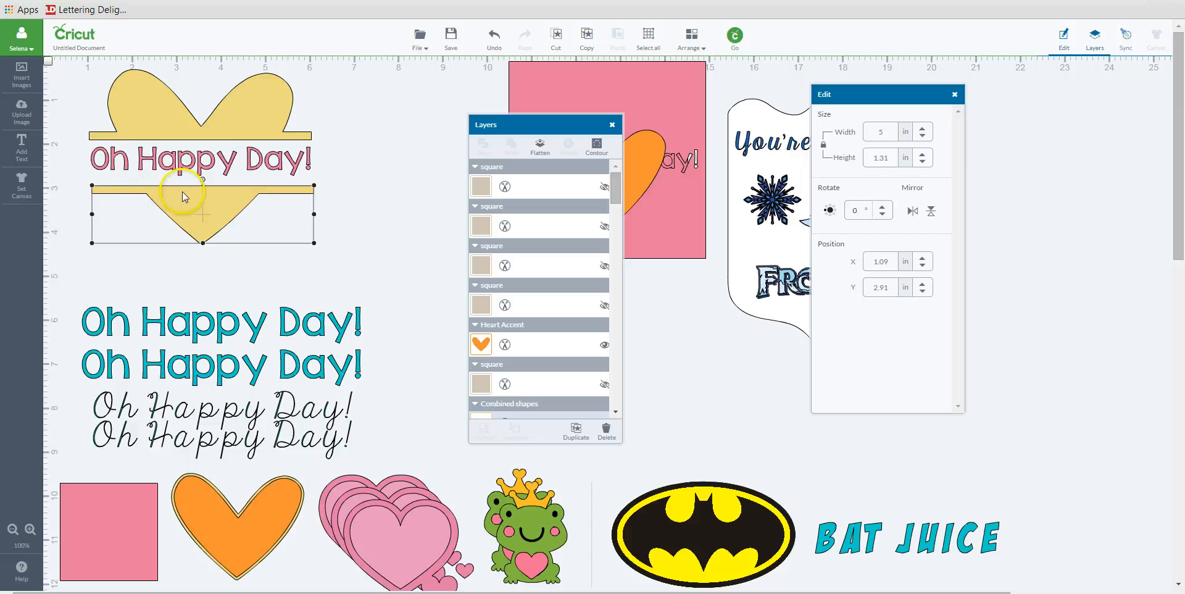
Select the lettering and both heart halves and move them together over the big pink square, to about X 11.1, Y 1.02 in
click(214, 160)
shift+click(218, 125)
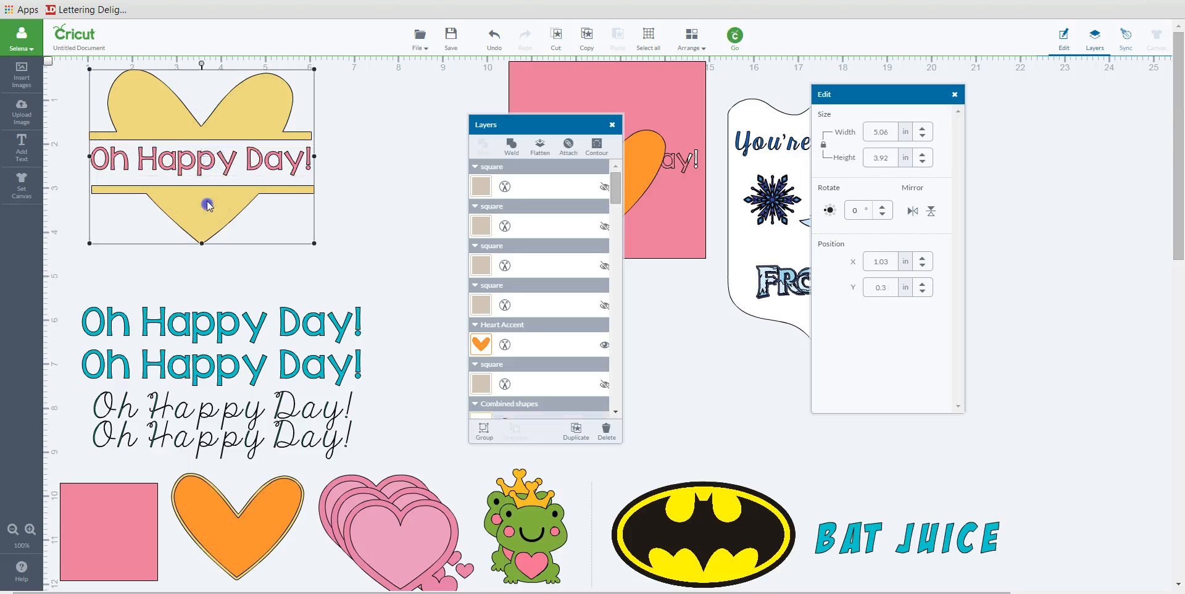
drag(199, 123, 647, 156)
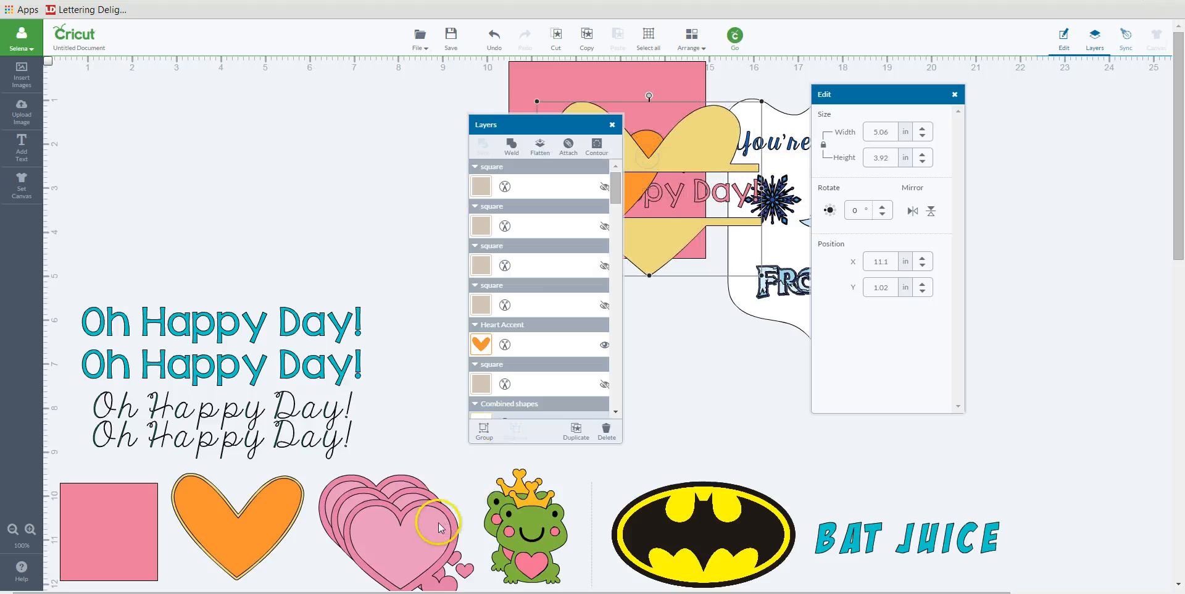
Move the front copy of the layered pink hearts to the empty canvas area and enlarge it to about 4.03 by 3.3 in
drag(418, 549, 200, 189)
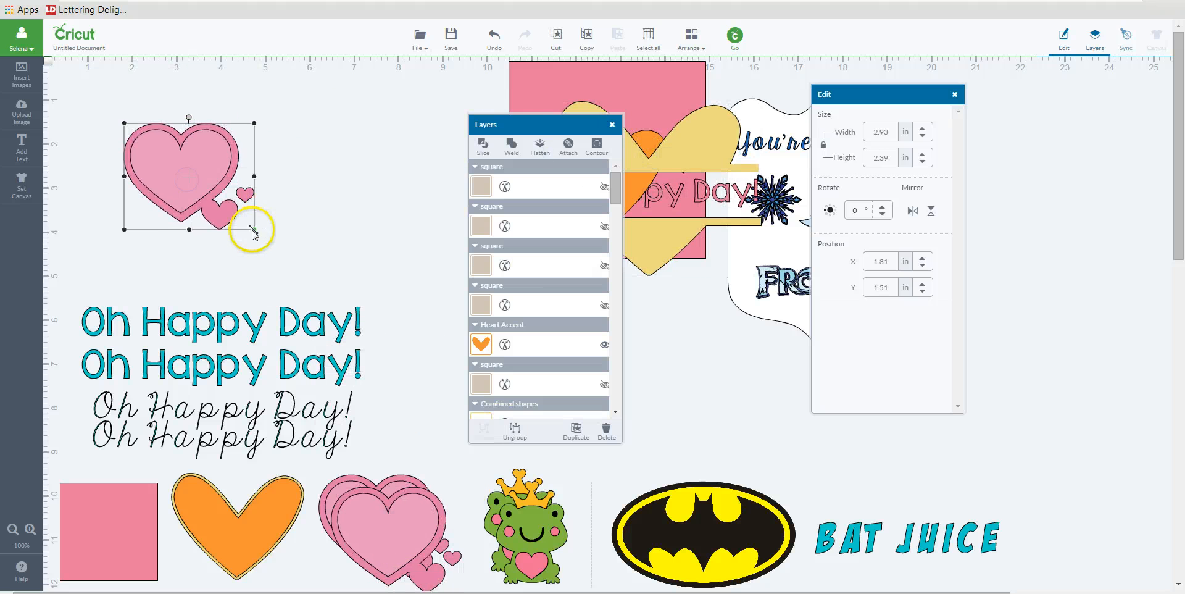
drag(254, 229, 302, 281)
drag(241, 190, 344, 174)
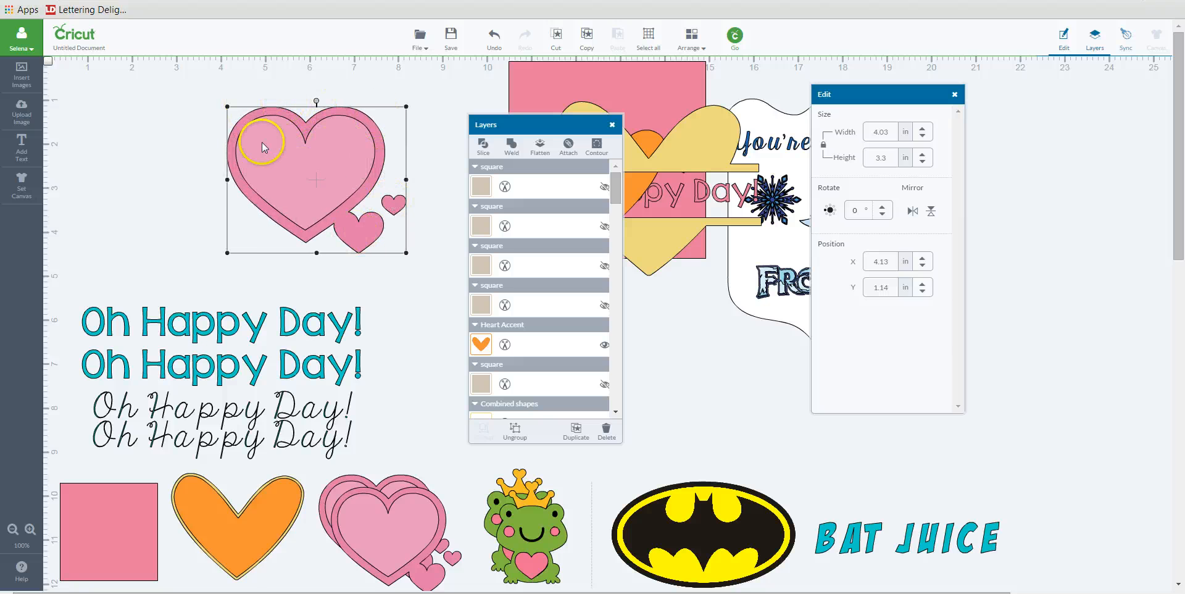
Duplicate the orange layered heart and place the copy beside the large pink hearts, reduced to about 1.46 by 1.18 in
click(268, 514)
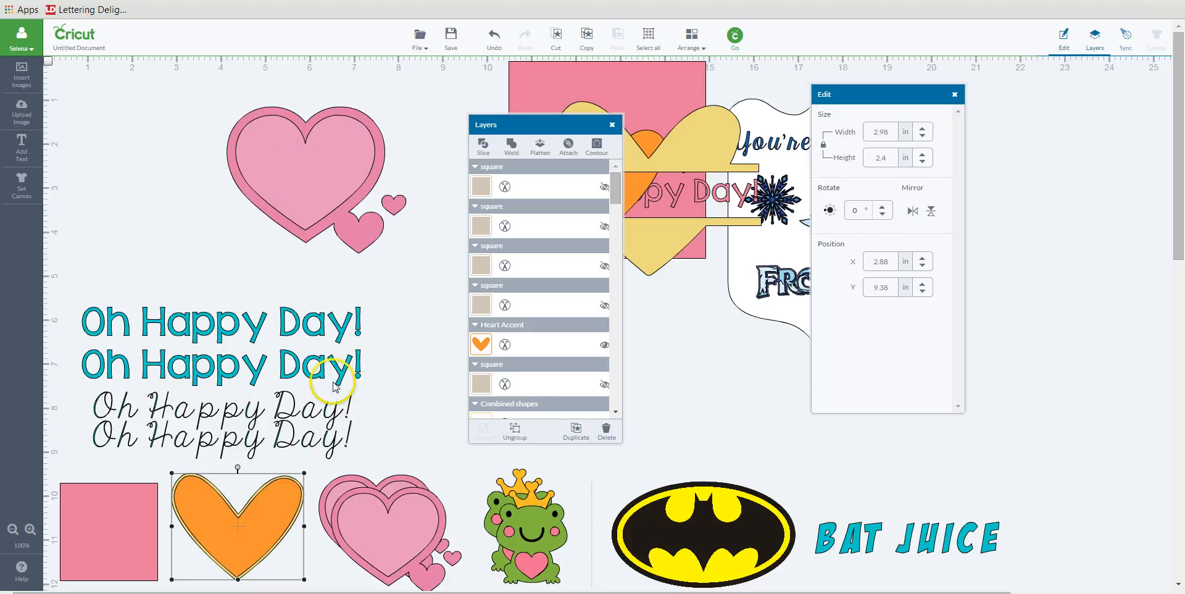
key(ctrl+d)
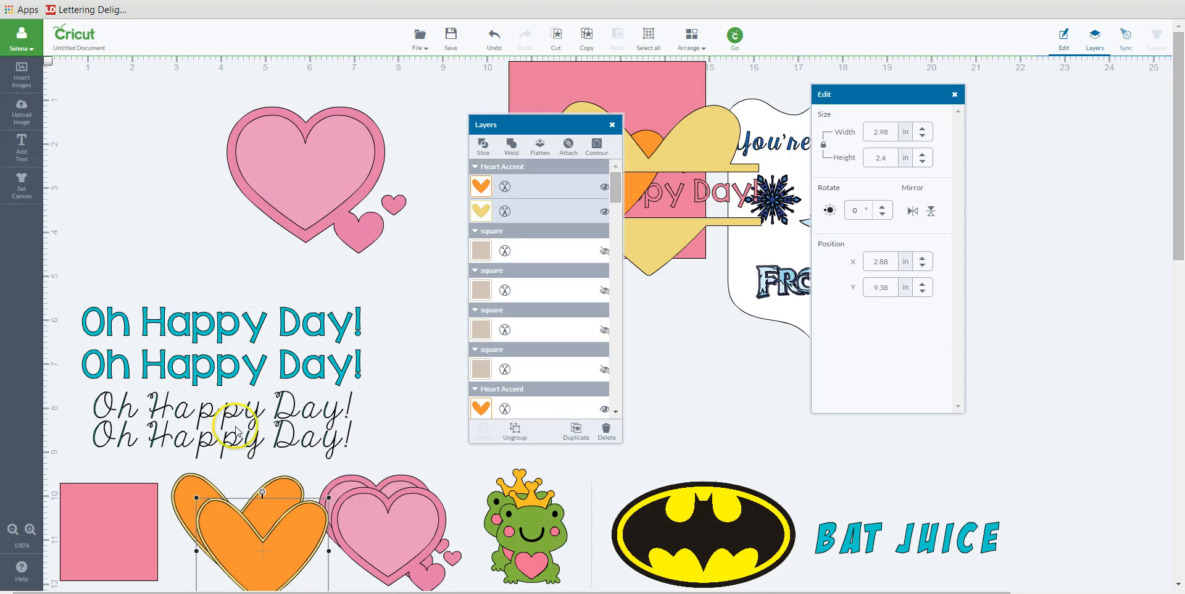
drag(316, 548, 183, 179)
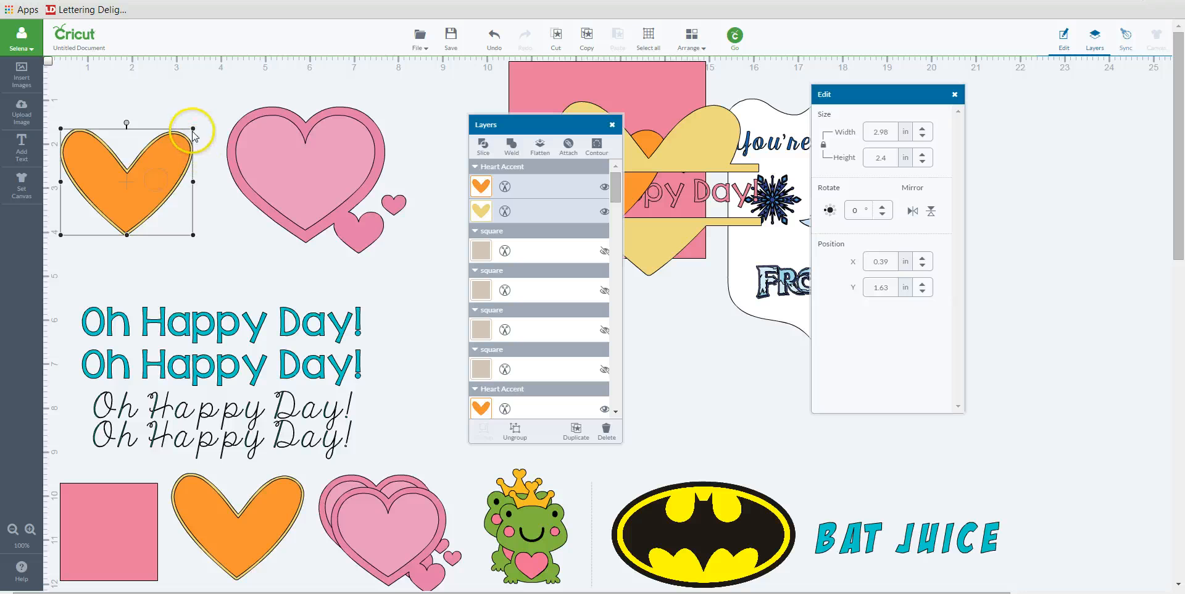
drag(193, 130, 231, 158)
Ungroup the small orange heart copy into separate layers and select its orange layer
right_click(229, 159)
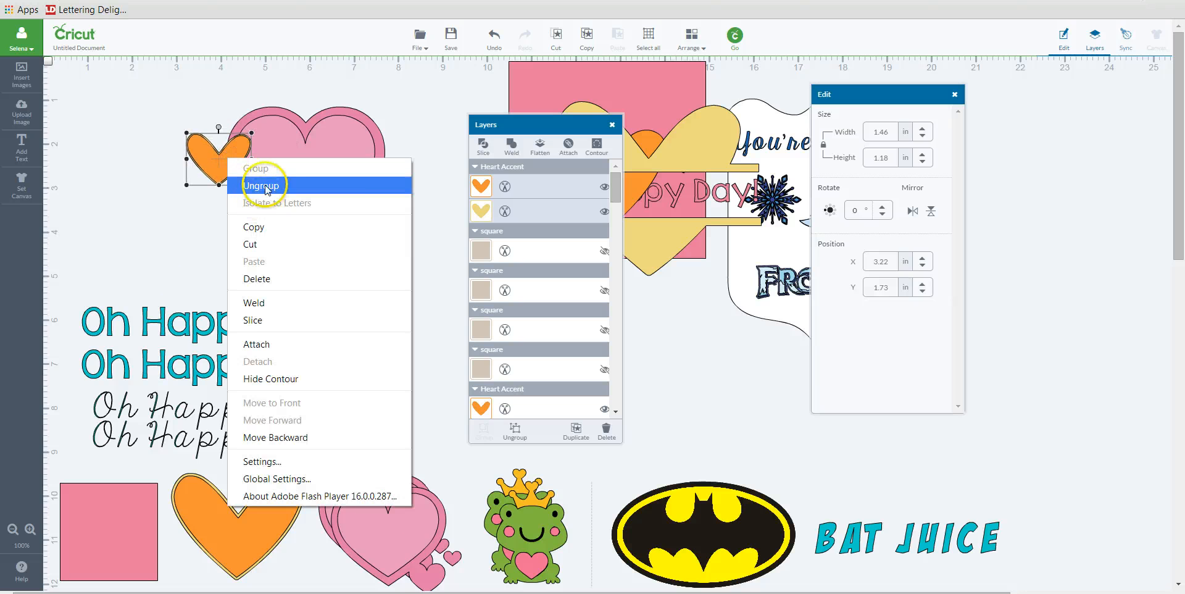
click(265, 186)
click(265, 184)
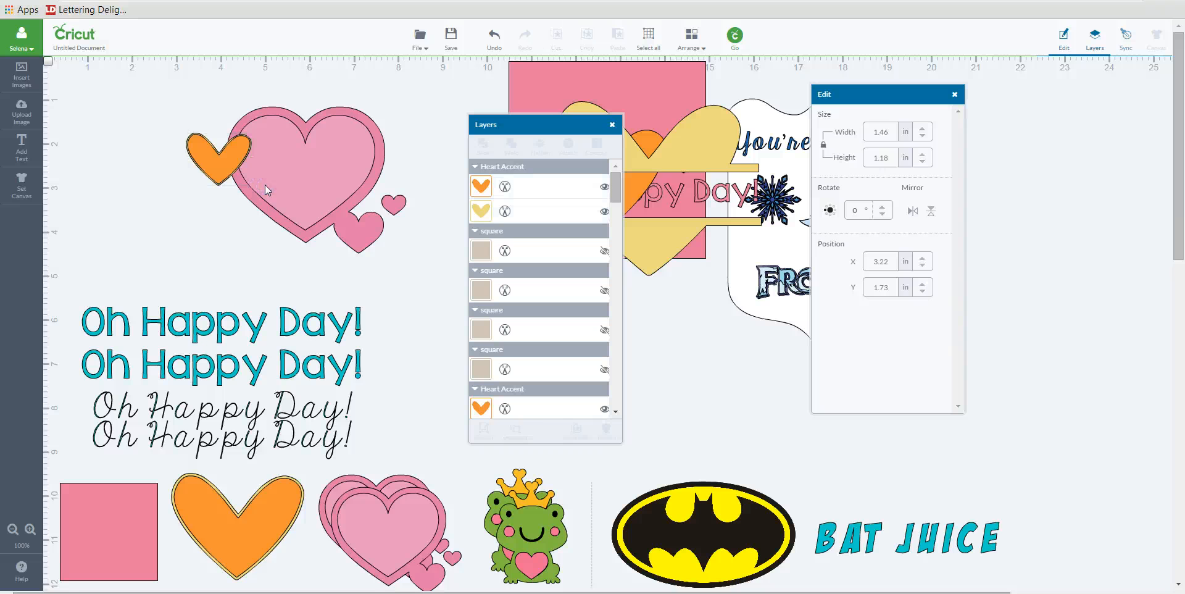
click(237, 164)
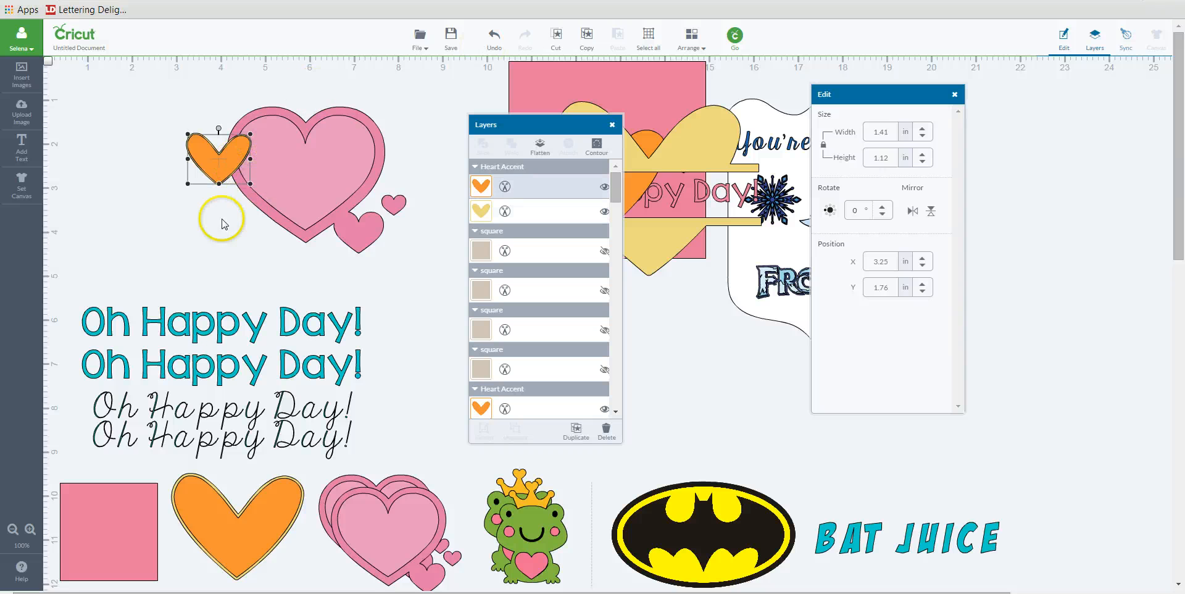
drag(290, 165, 361, 170)
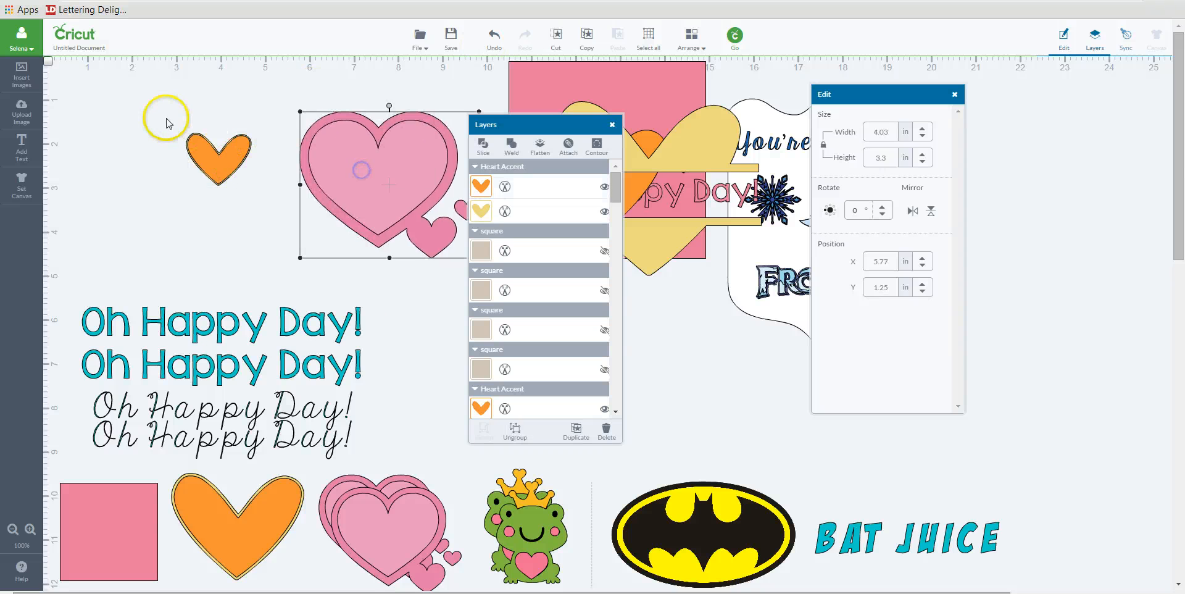
click(229, 152)
drag(145, 110, 200, 136)
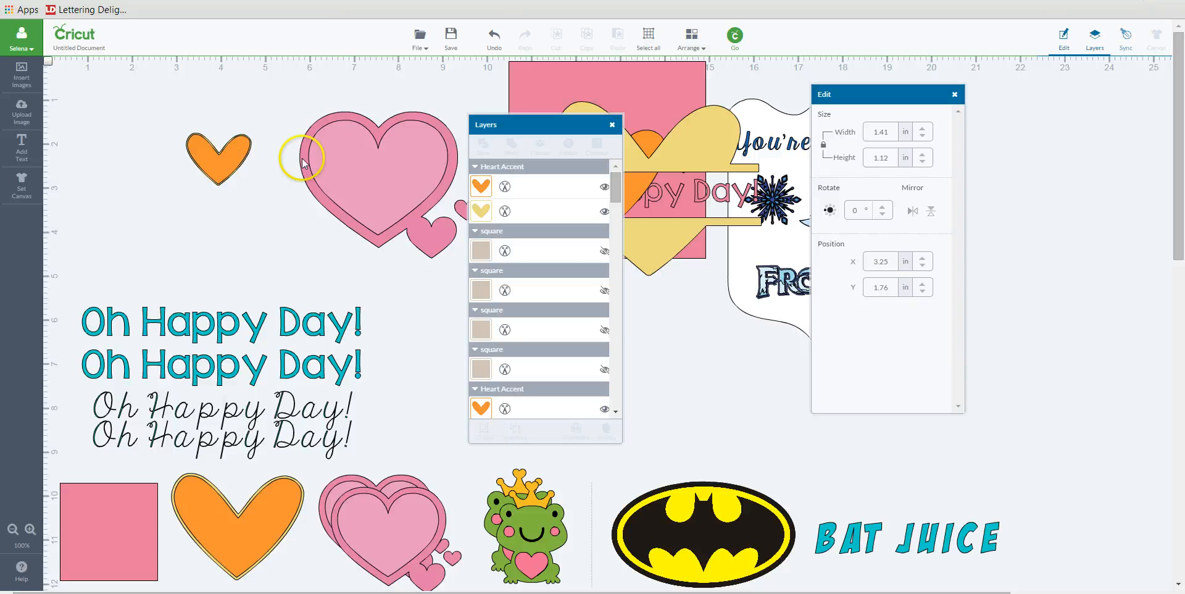
drag(303, 162, 237, 156)
click(221, 166)
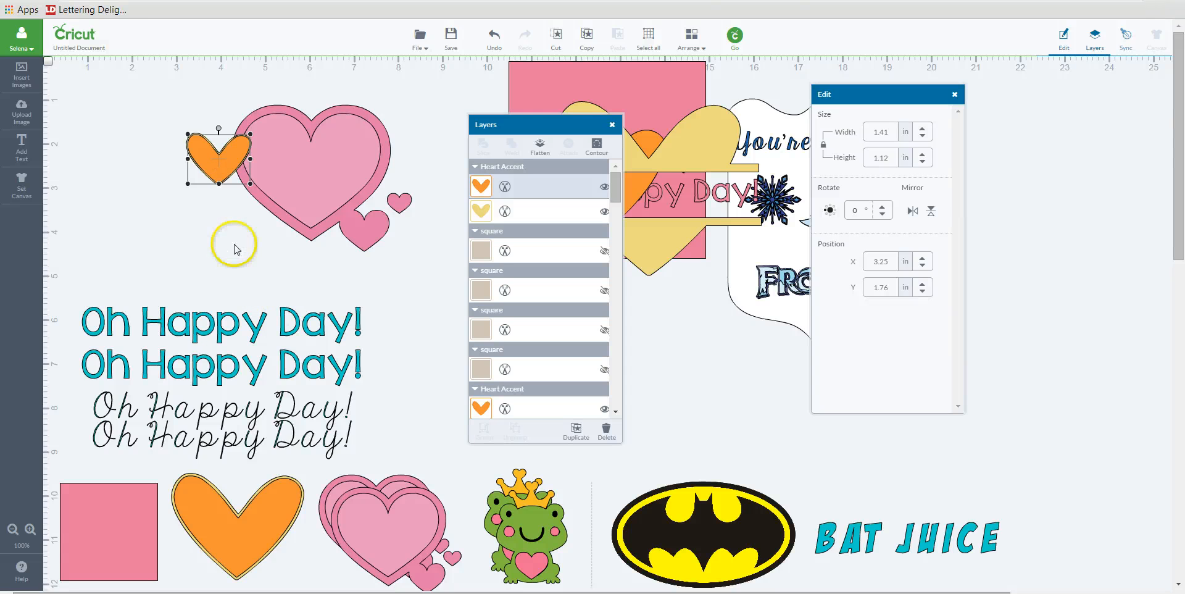
drag(78, 61, 217, 135)
click(237, 270)
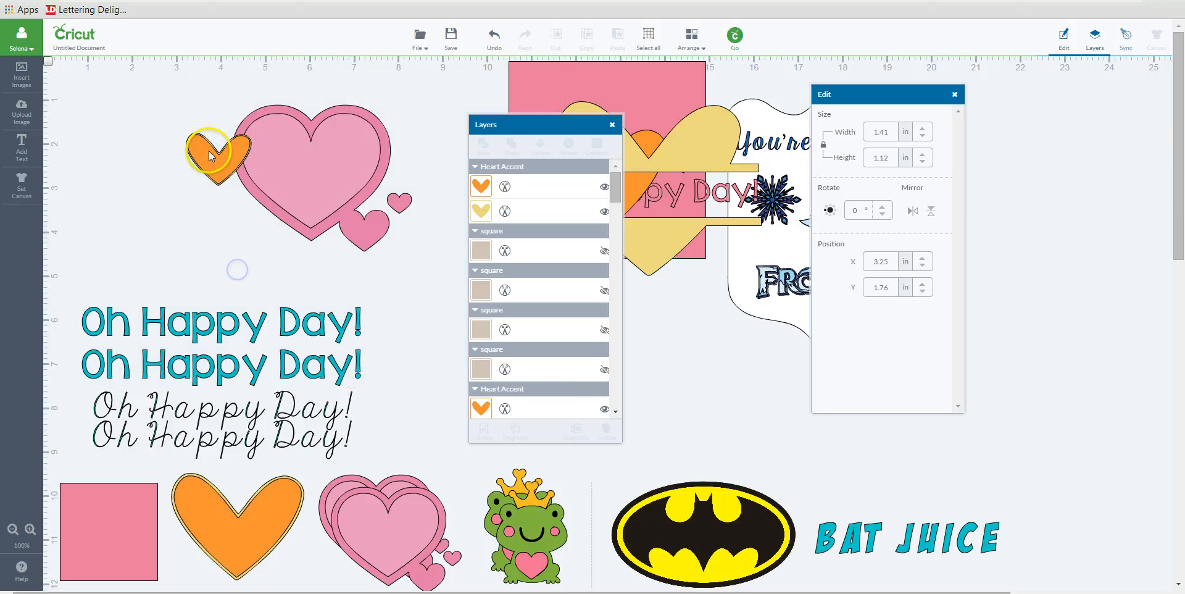
Enlarge both layers of the small orange heart to about 2.92 by 2.34 in and overlap them with the large pink hearts at X 5.2, Y 2 in
drag(288, 123, 356, 129)
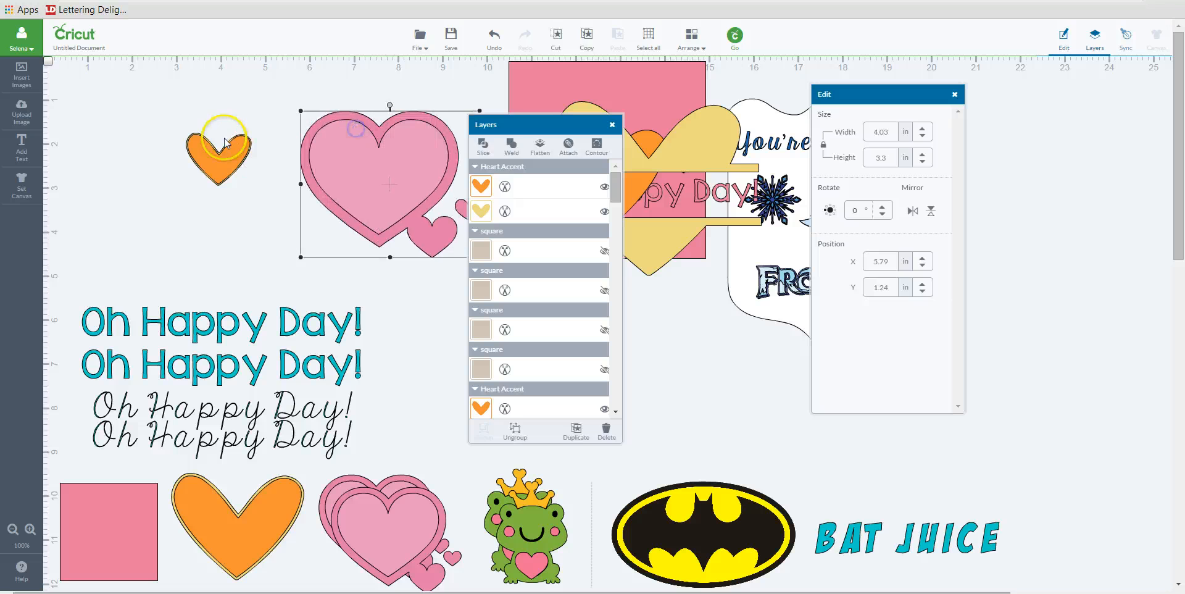
drag(166, 113, 313, 246)
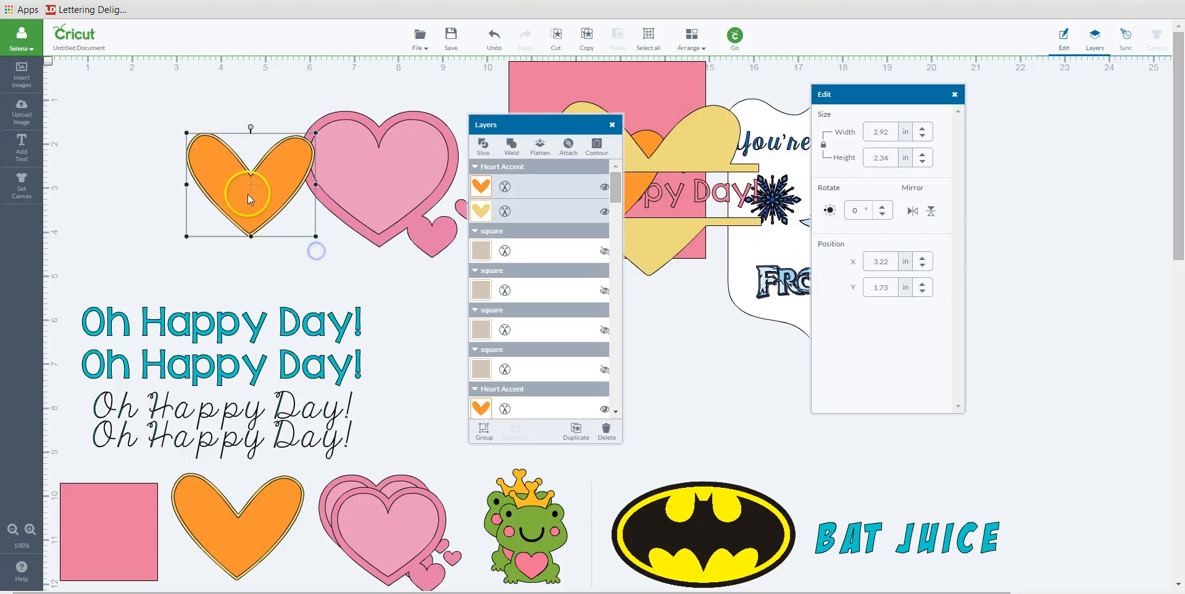
drag(409, 164, 390, 202)
Weld the overlapping orange and pink hearts into one shape and move it aside to about X 10.55, Y 4.1 in
drag(494, 124, 614, 134)
click(439, 323)
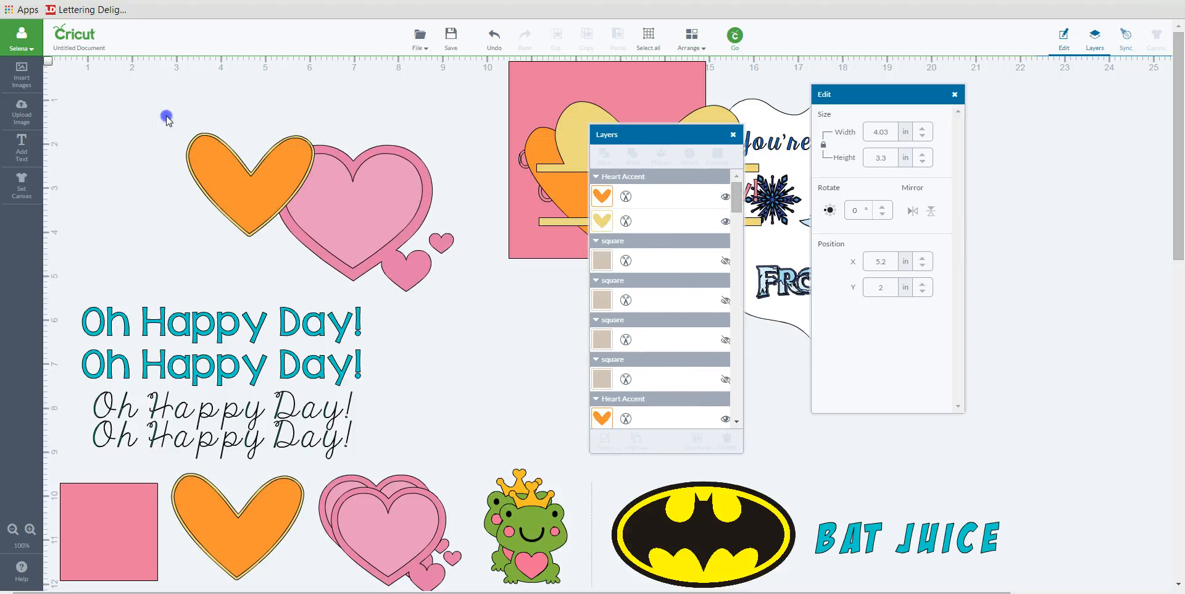
drag(159, 113, 491, 338)
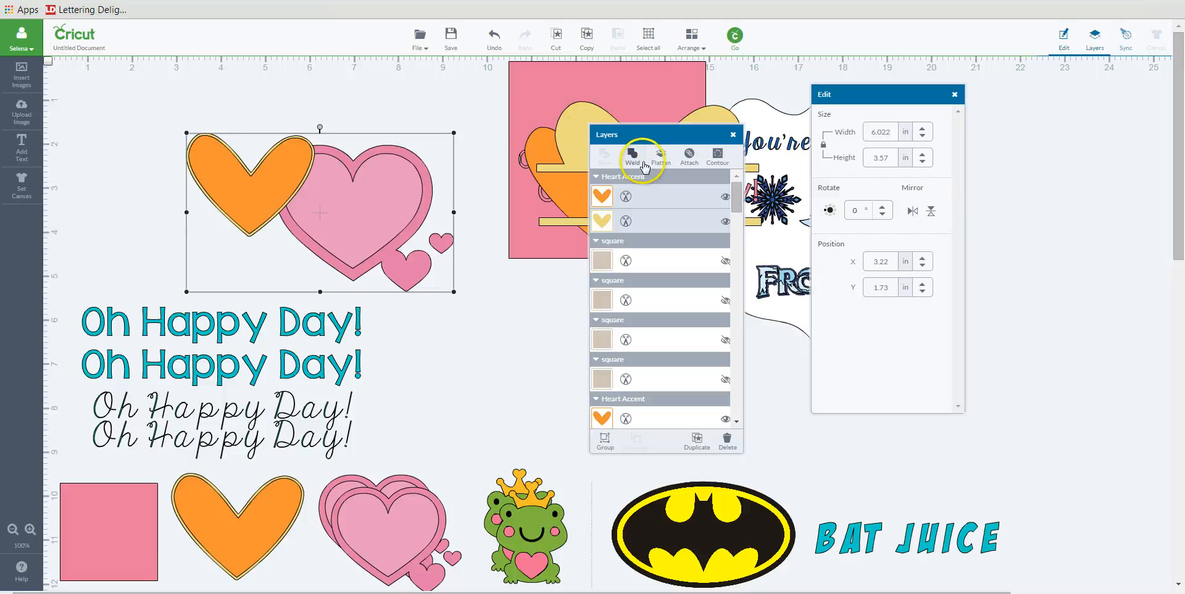
click(447, 391)
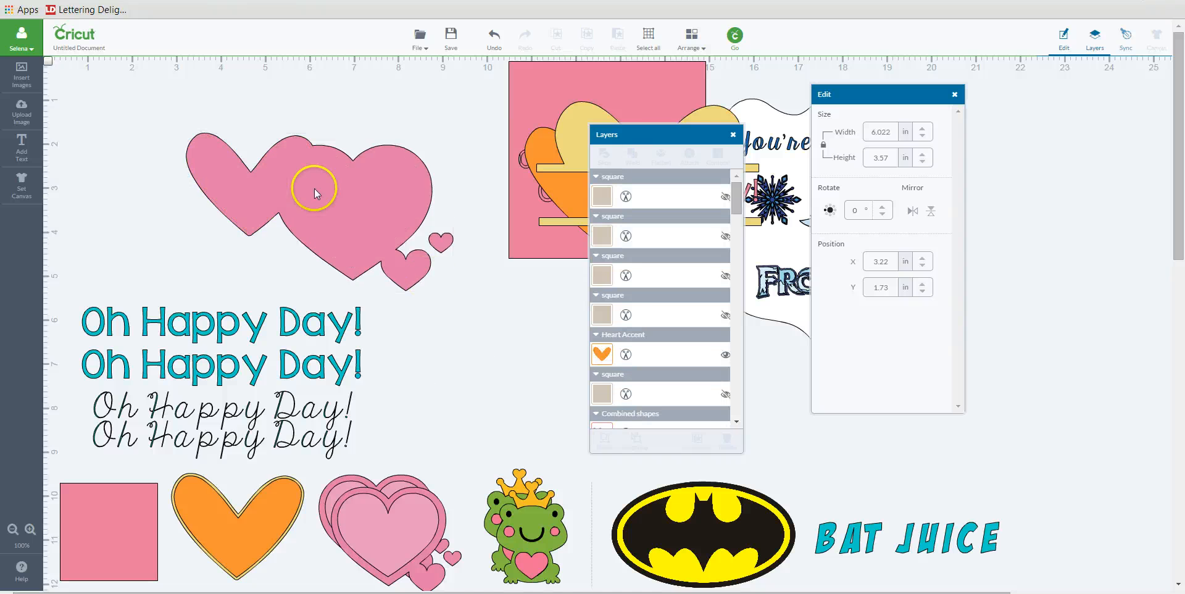
drag(334, 190, 654, 302)
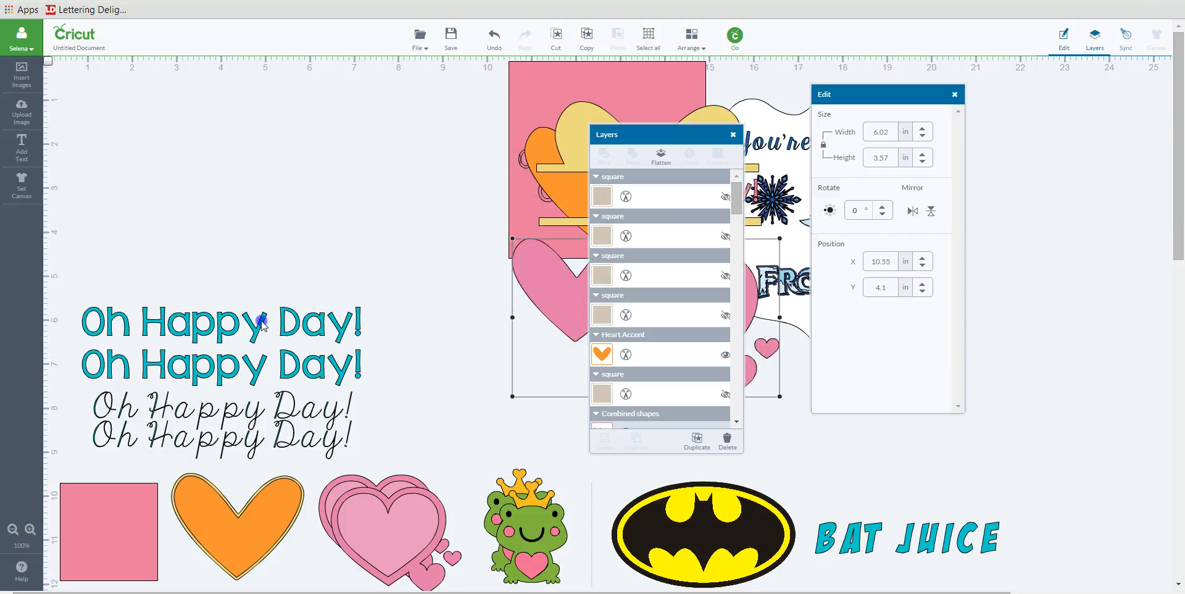
Move the upper block-letter "Oh Happy Day!" to the empty canvas area and enlarge it to about 8.31 by 1.3 in
drag(262, 321, 269, 160)
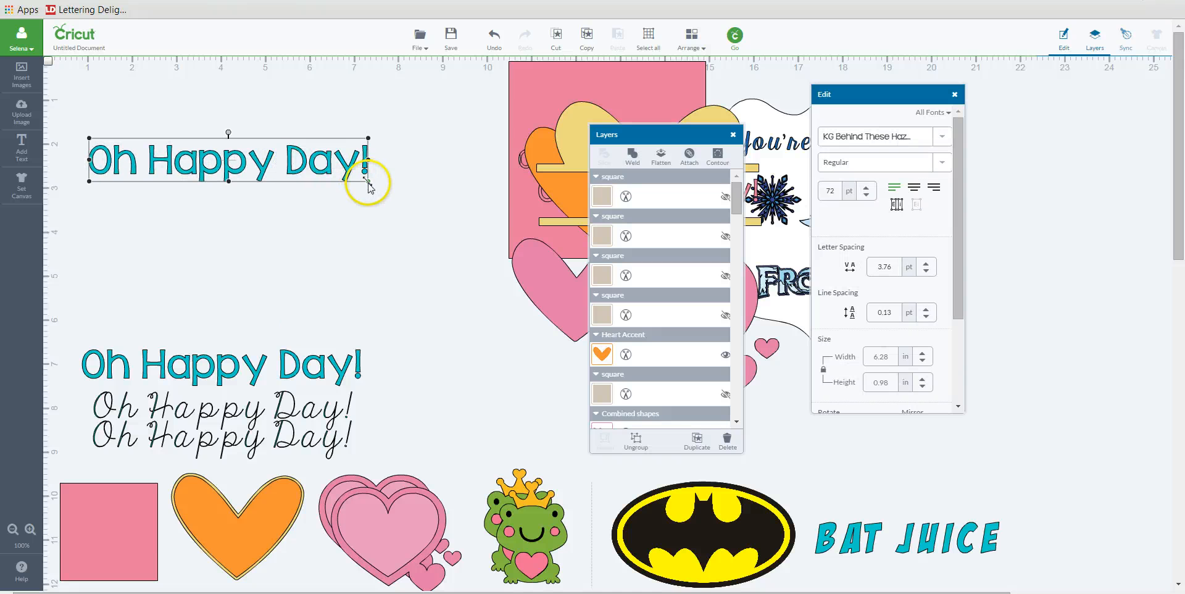
drag(368, 182, 460, 198)
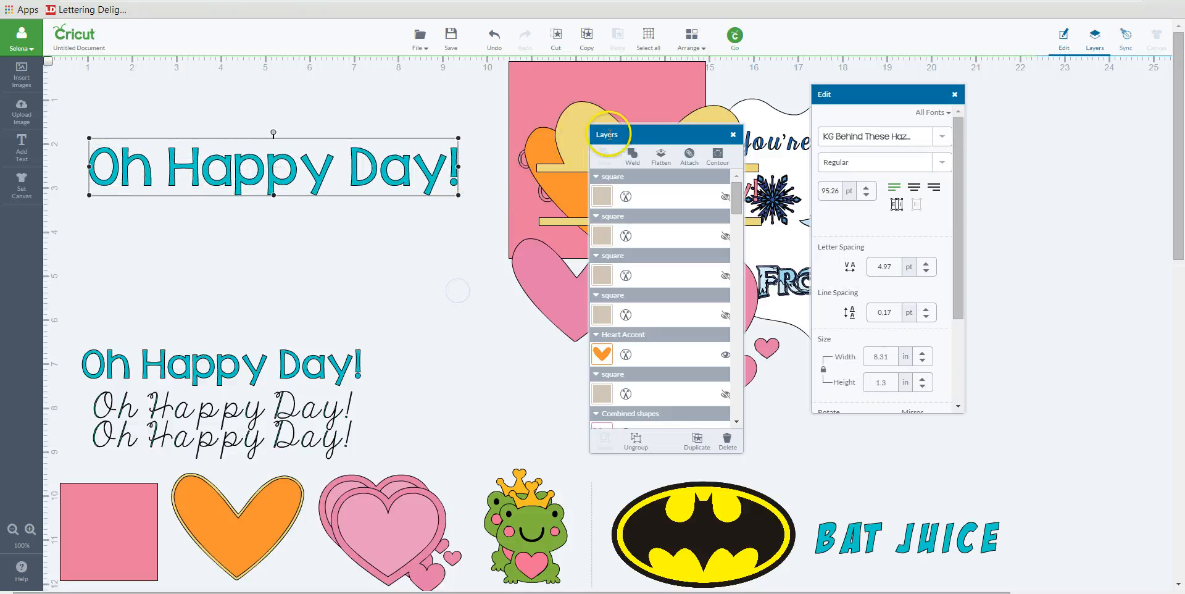
drag(640, 135, 545, 119)
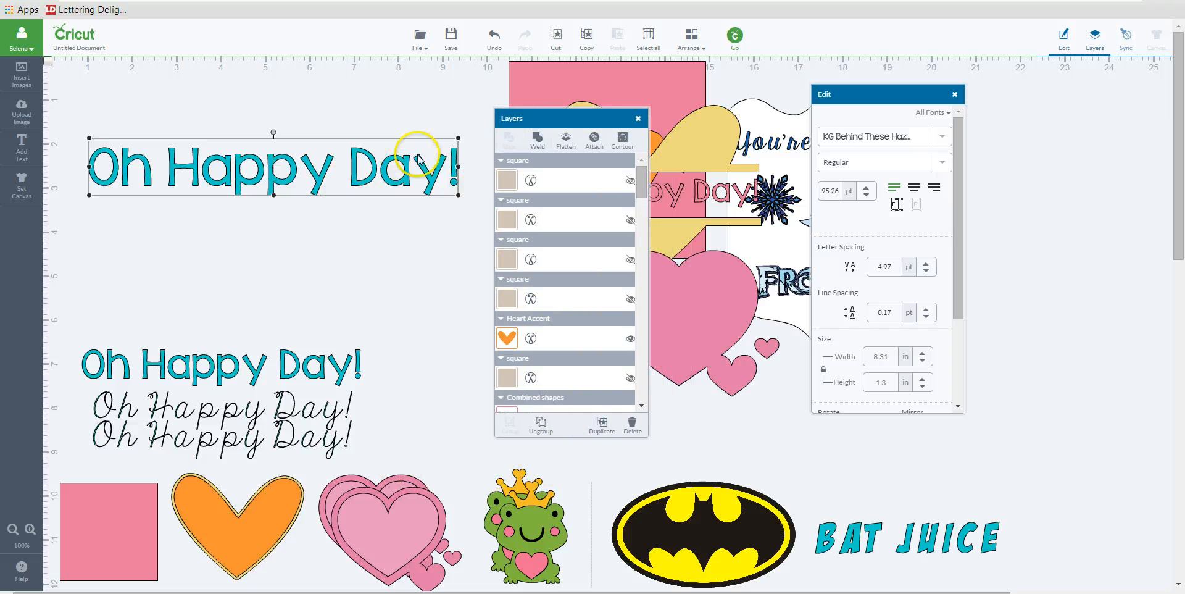
drag(382, 162, 367, 189)
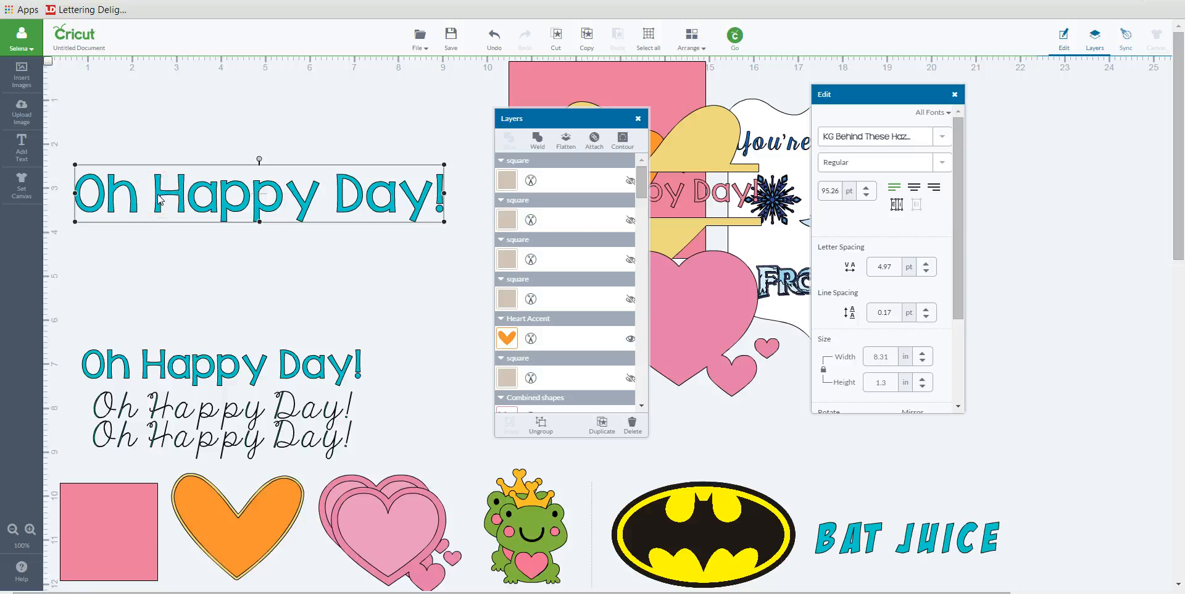
Reduce the letter spacing of the enlarged "Oh Happy Day!" text to -3 pt
drag(841, 97, 516, 127)
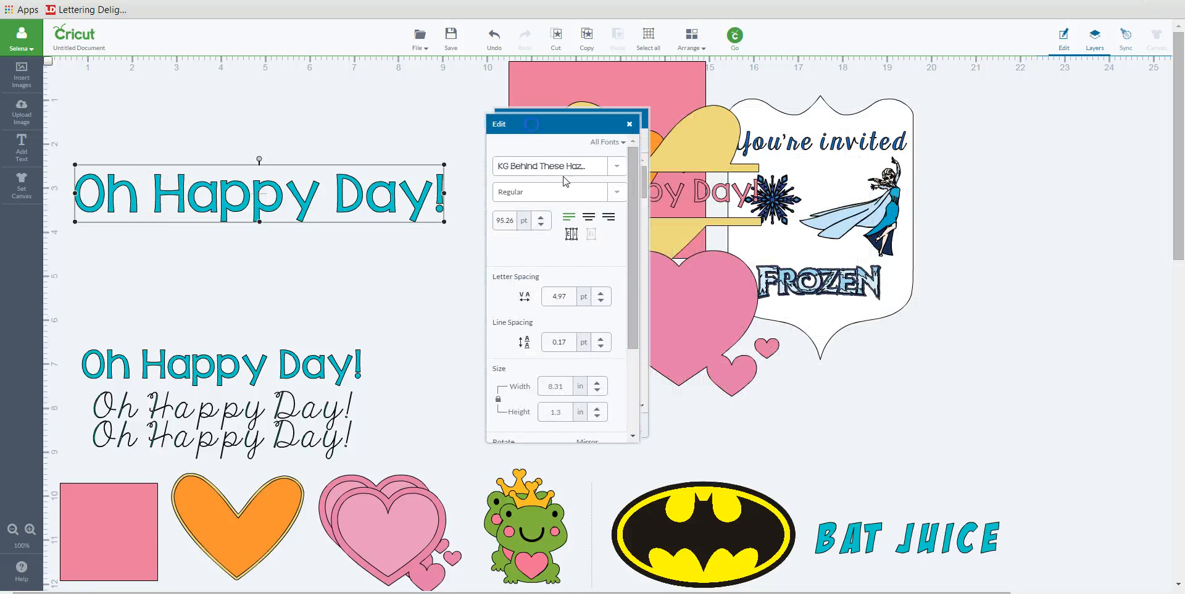
click(600, 301)
click(601, 300)
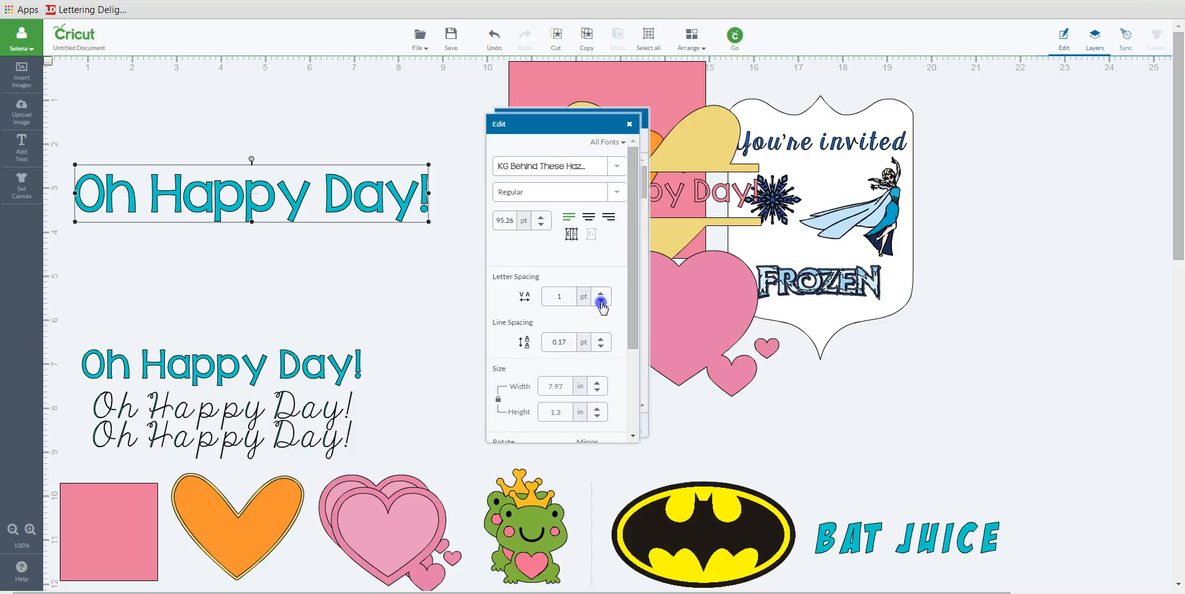
click(601, 301)
click(601, 300)
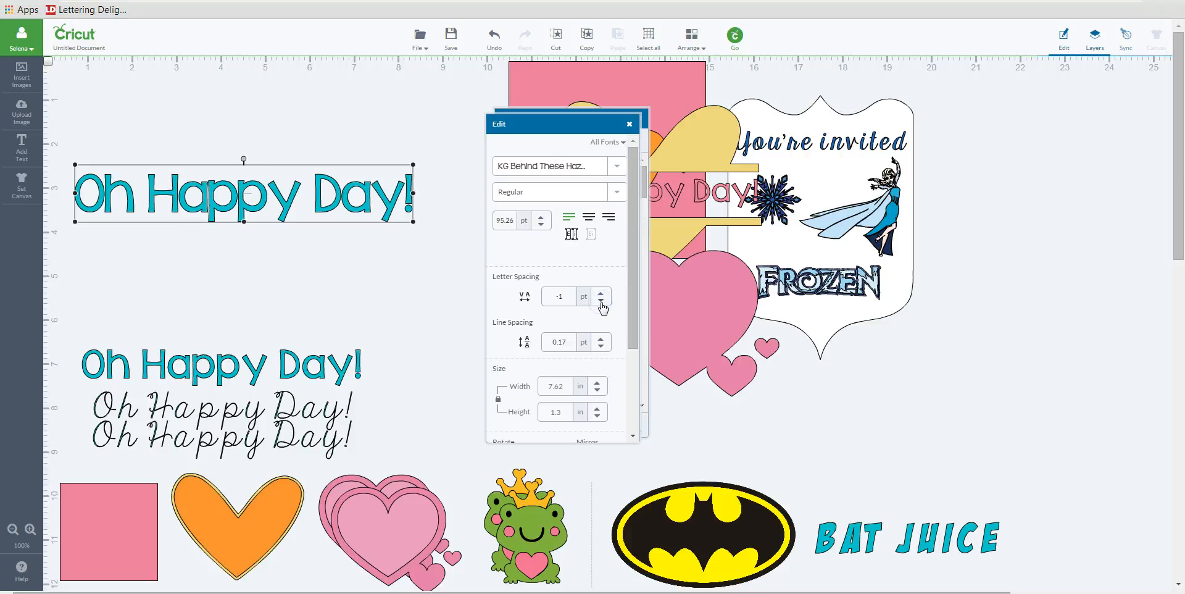
click(601, 301)
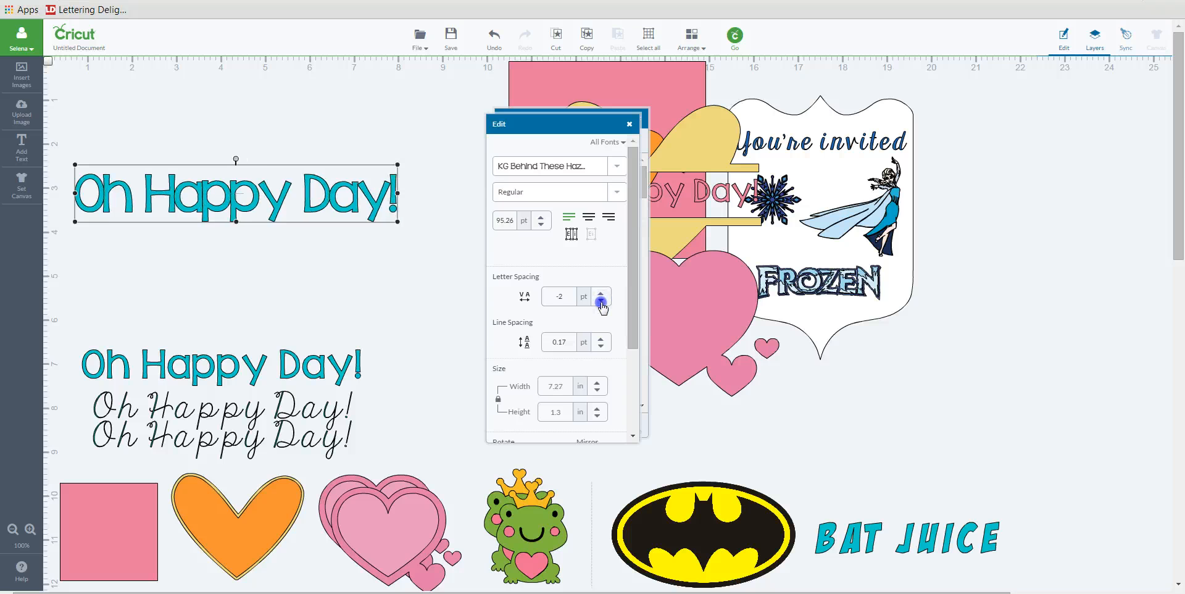
click(601, 301)
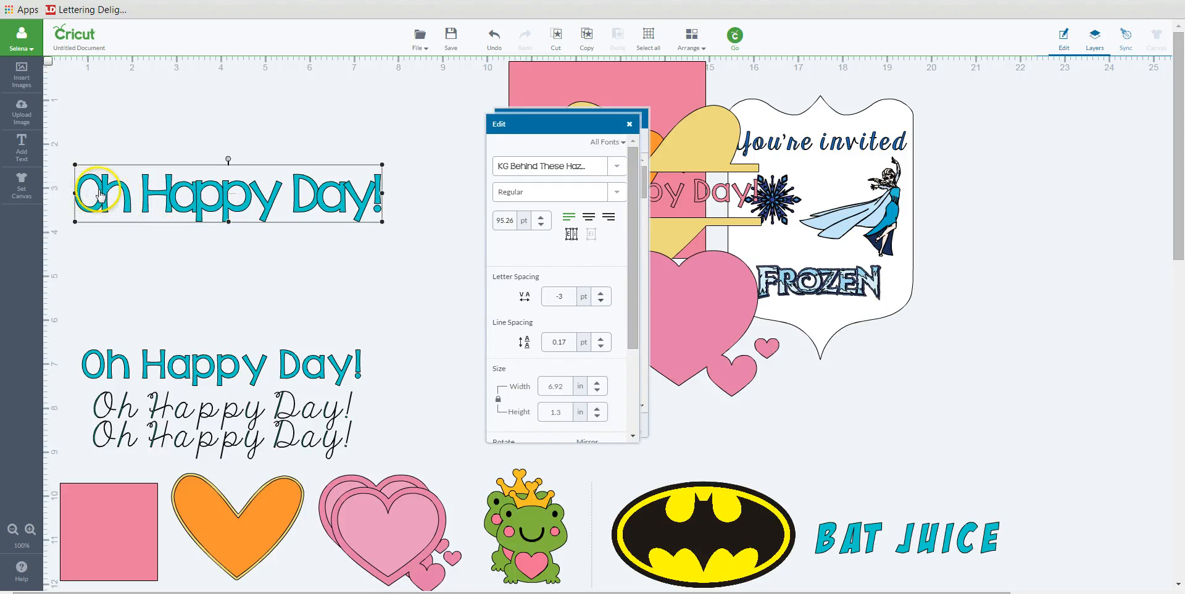
Ungroup the enlarged "Oh Happy Day!" text into individual letters
click(176, 196)
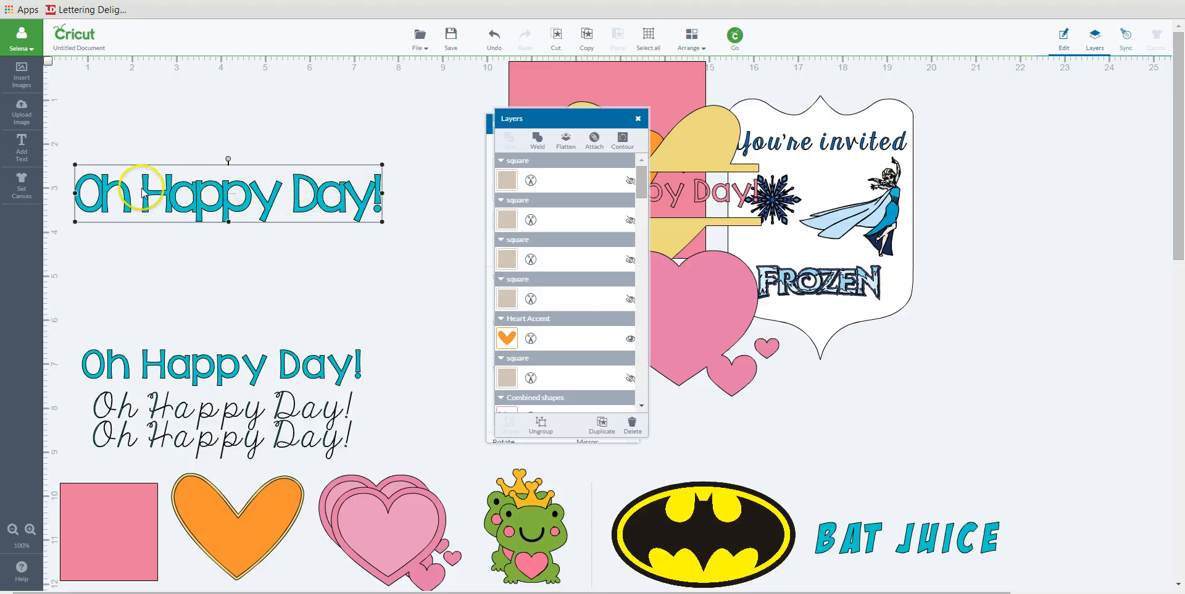
right_click(274, 197)
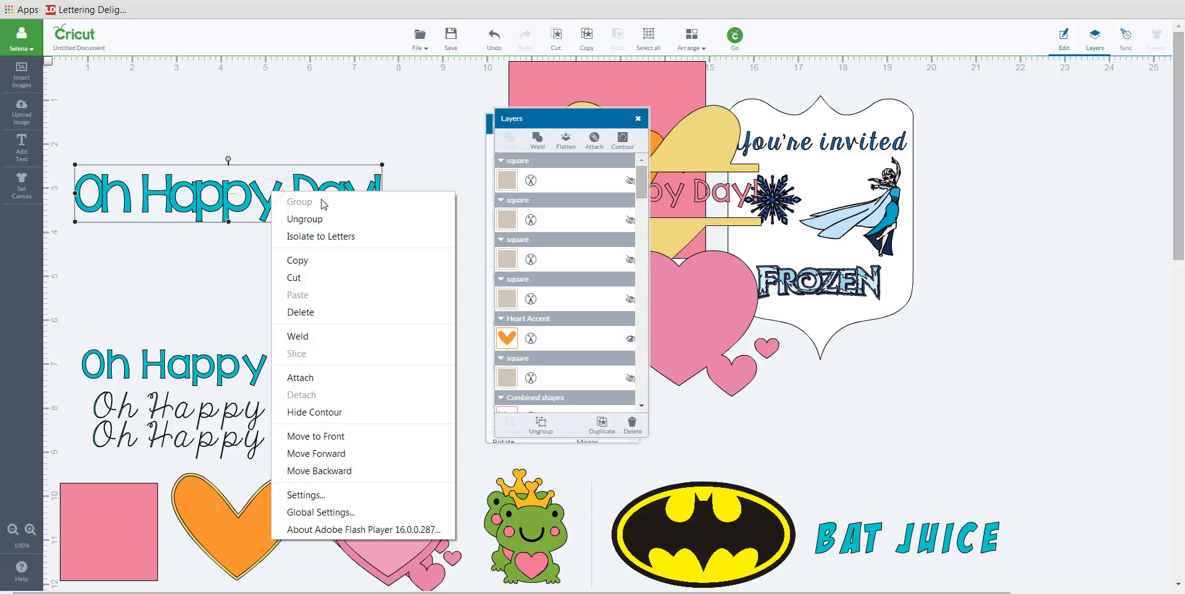
click(209, 260)
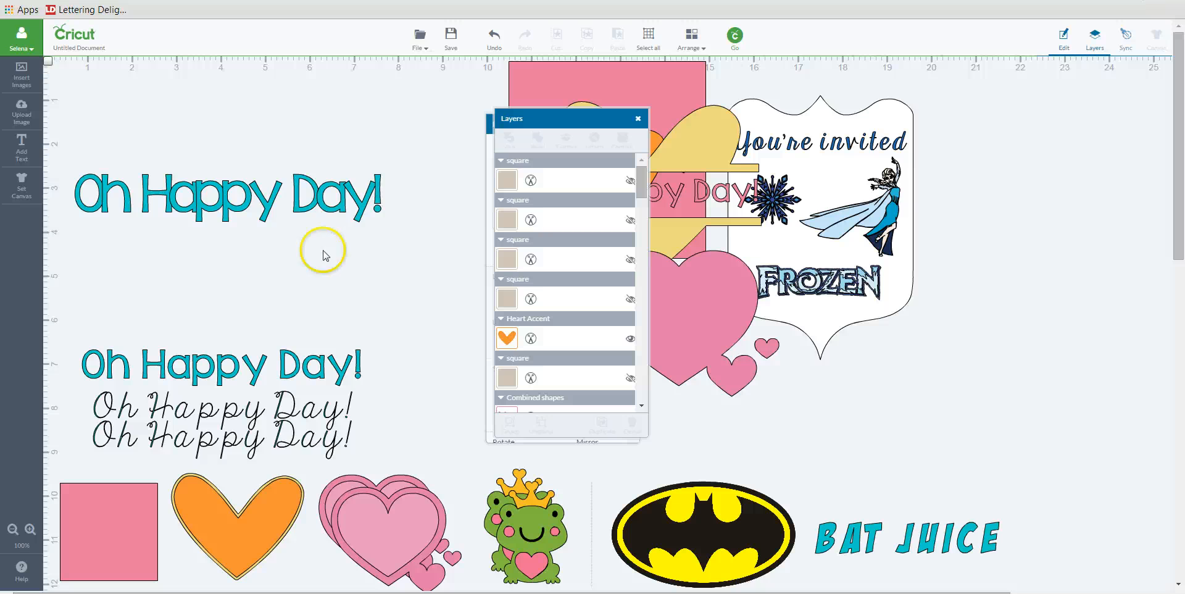
click(250, 199)
right_click(253, 200)
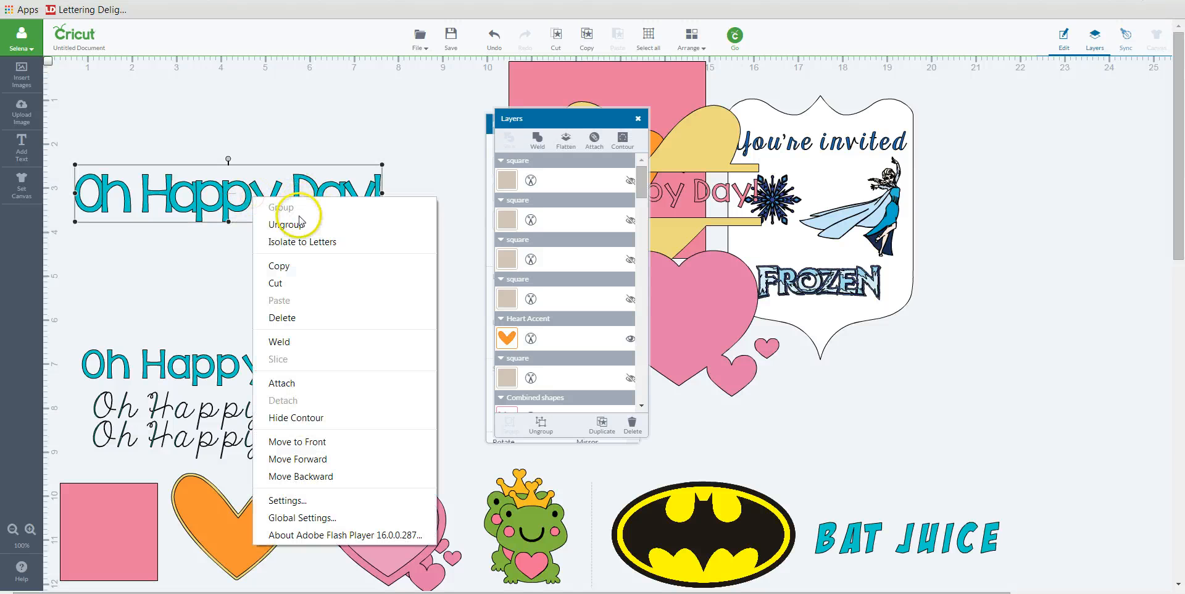
click(298, 224)
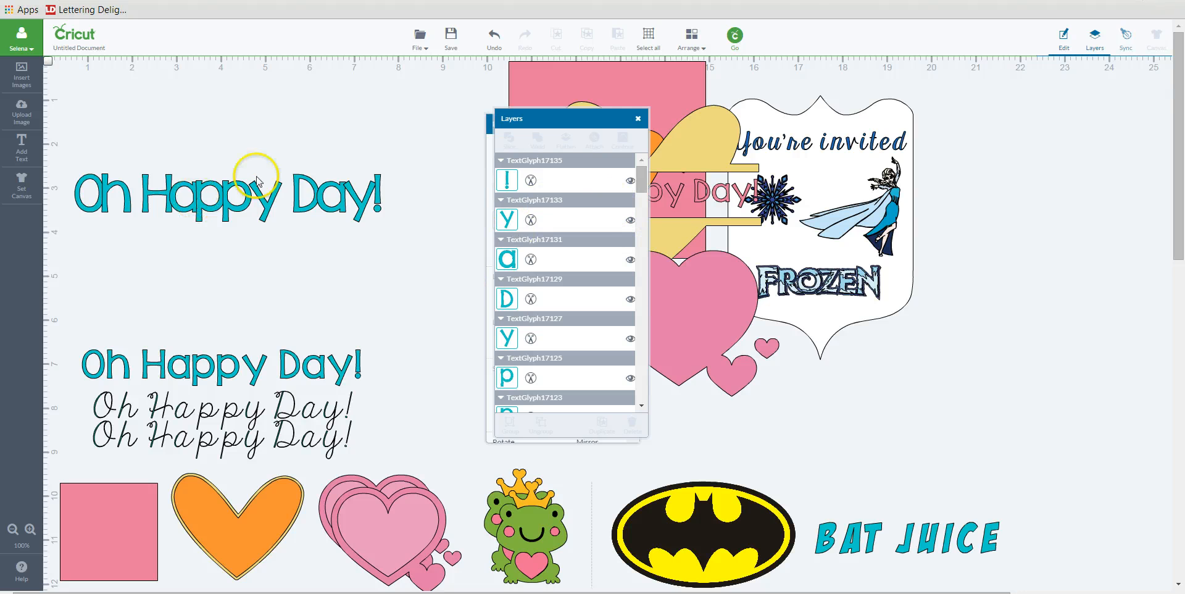
Move the y of "Happy" closer to the p and shift the letters of "Day!" slightly toward it
click(262, 199)
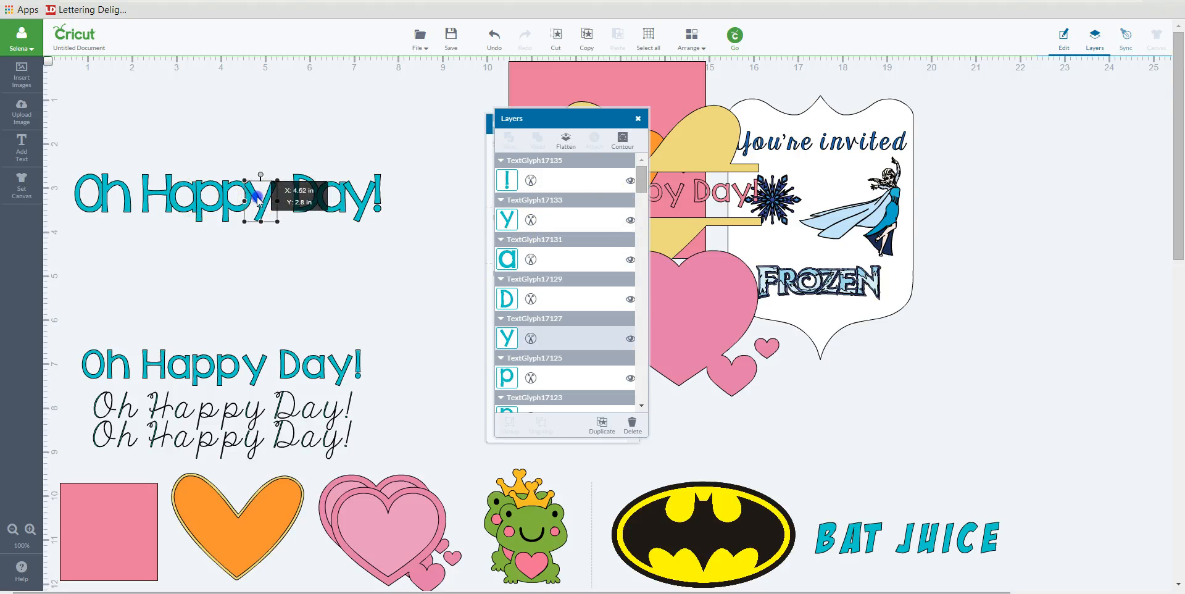
click(318, 255)
drag(296, 193, 375, 193)
click(397, 198)
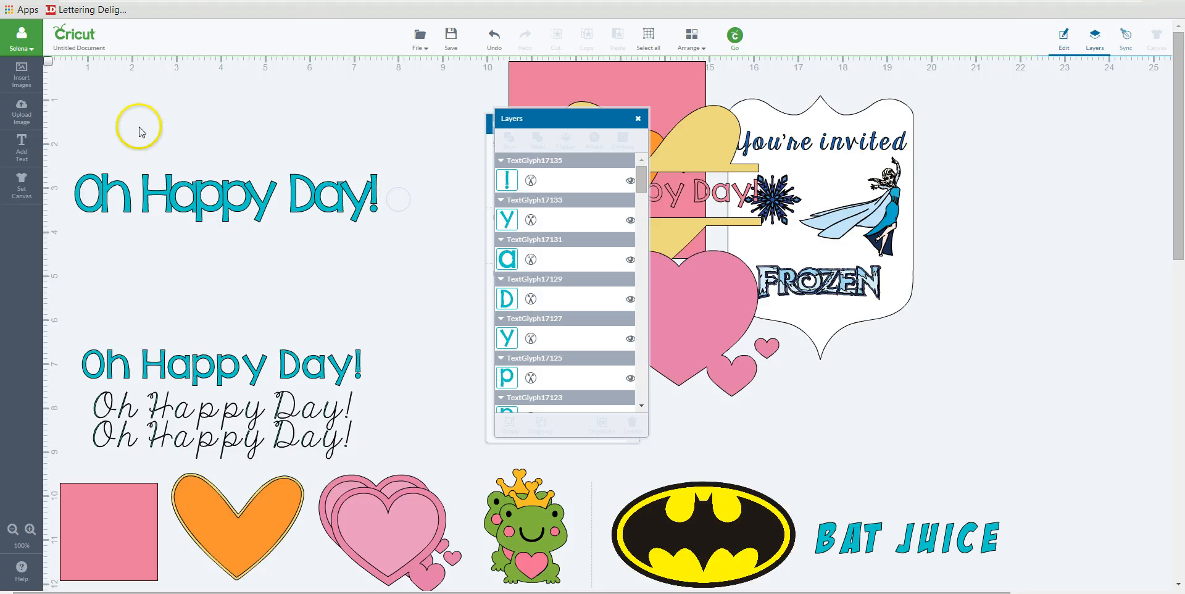
Weld all the letters of the enlarged "Oh Happy Day!" into one shape and select the result
drag(68, 142, 466, 269)
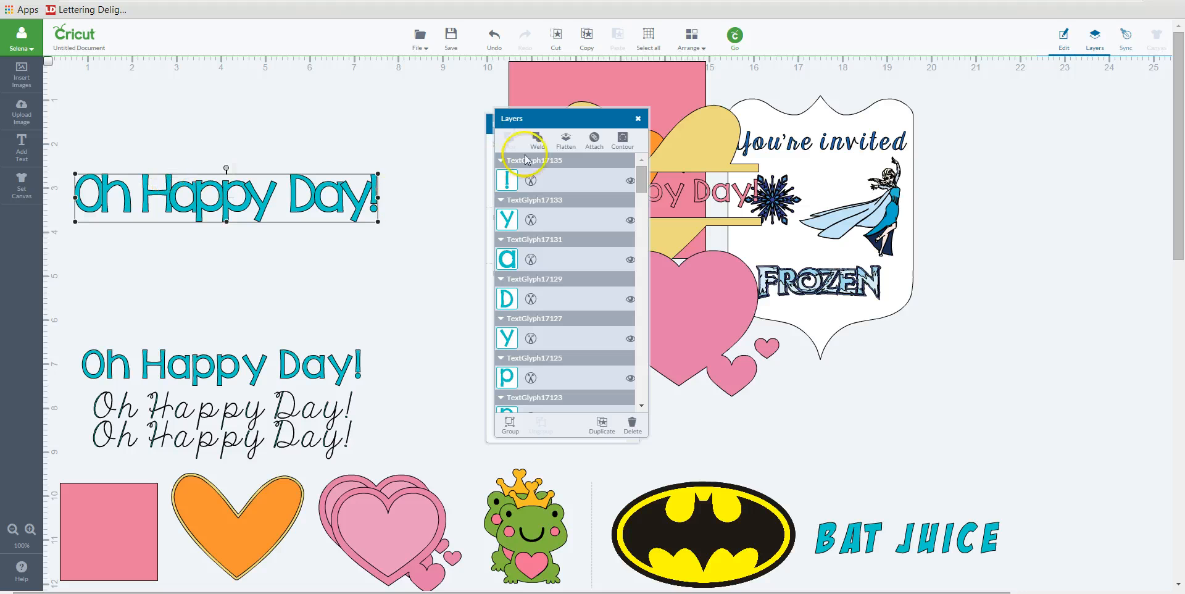
click(540, 146)
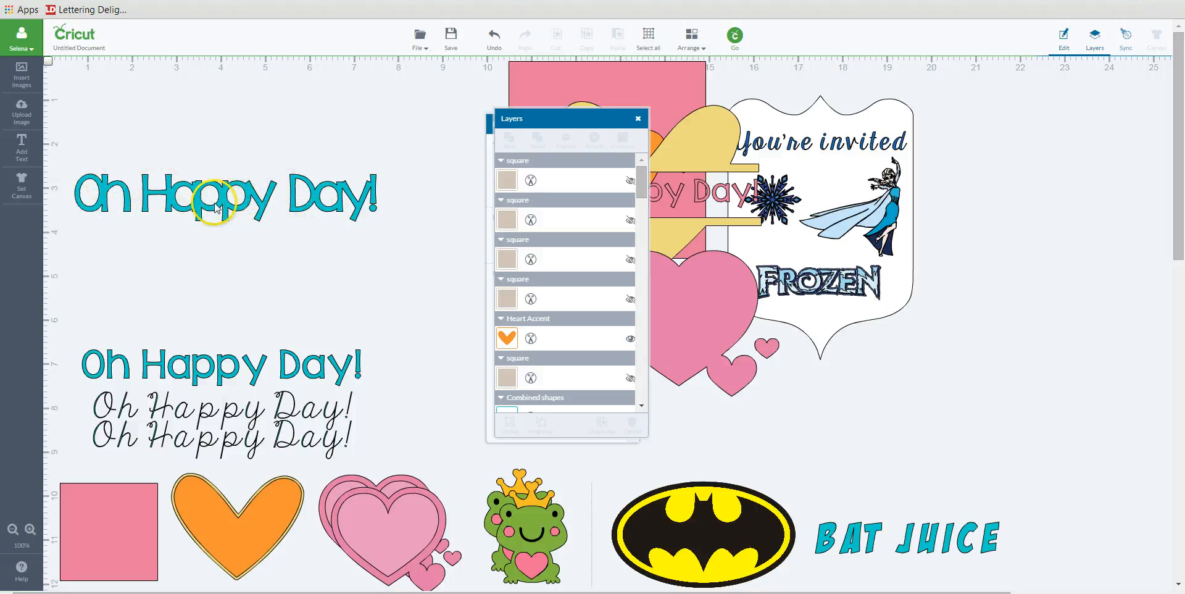
click(245, 197)
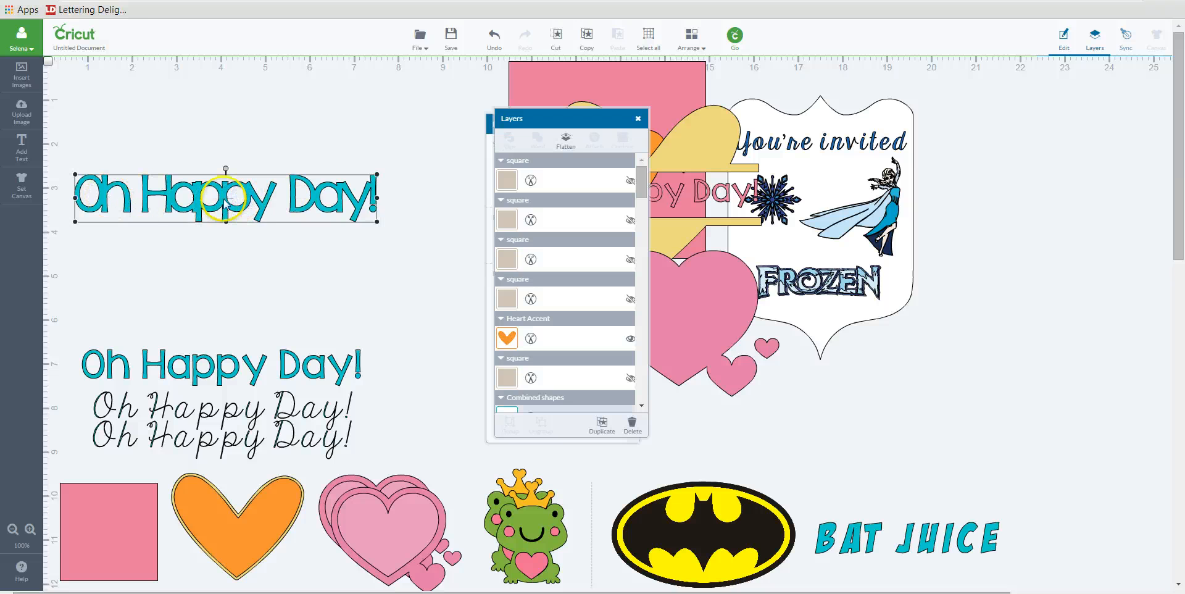
Move the welded block lettering near the canvas top and place one script "Oh Happy Day!" beneath it, enlarged to about 8.18 in wide
mouse_move(273, 199)
mouse_down()
mouse_move(276, 255)
mouse_move(270, 213)
mouse_up()
drag(267, 137, 267, 123)
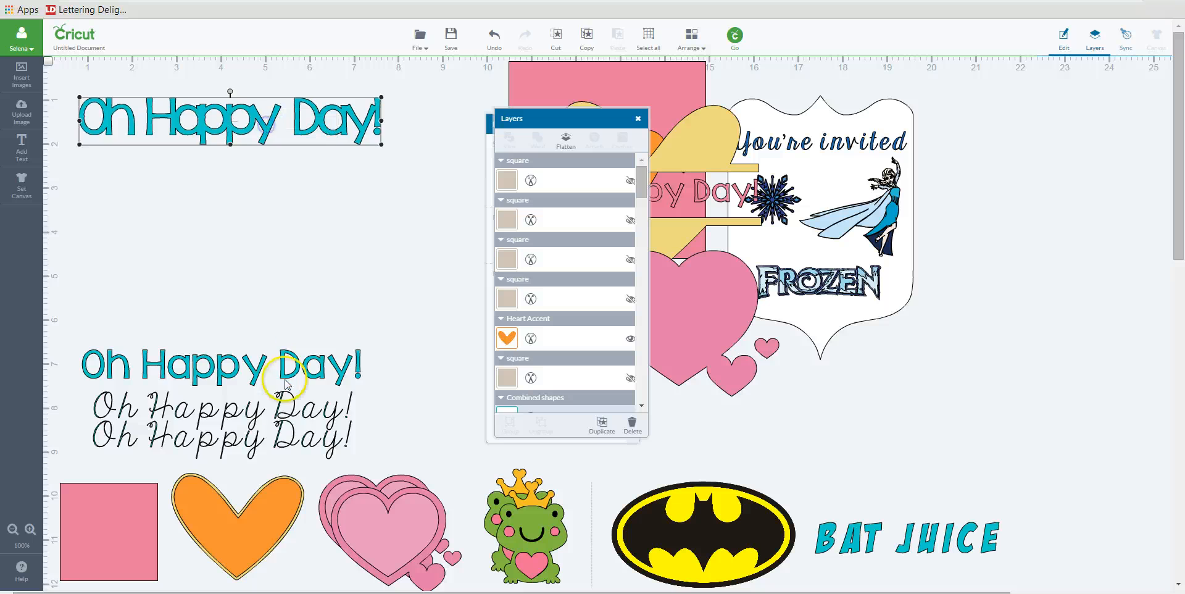
drag(281, 407, 287, 175)
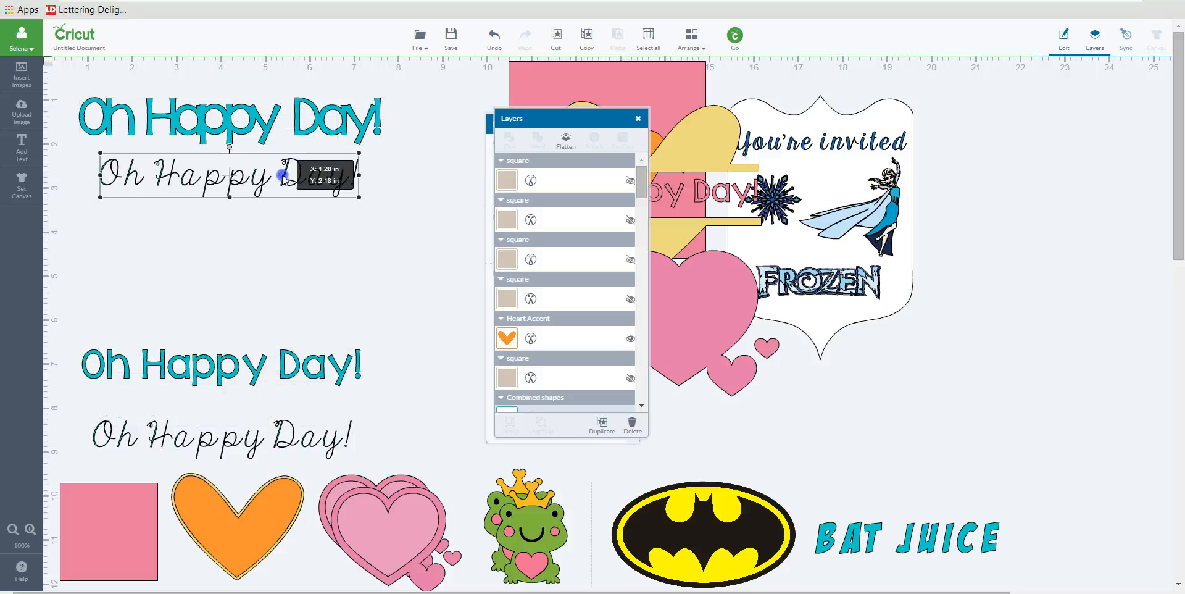
drag(363, 202, 463, 314)
drag(378, 233, 364, 232)
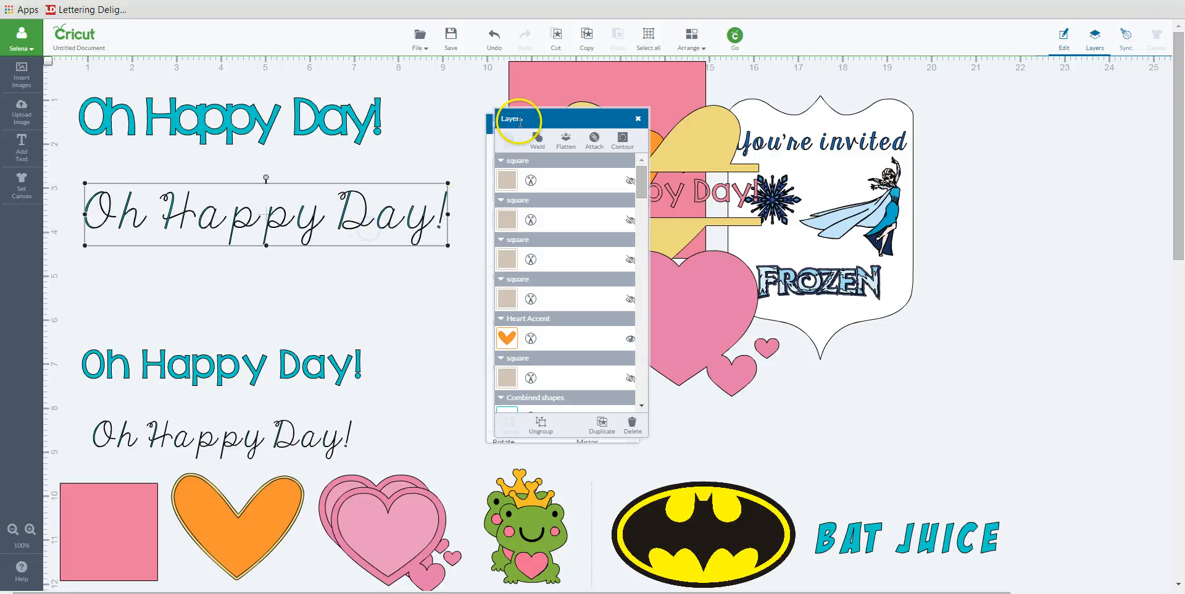
Reduce the letter spacing of the enlarged script "Oh Happy Day!" text to -4 pt
drag(516, 119, 542, 119)
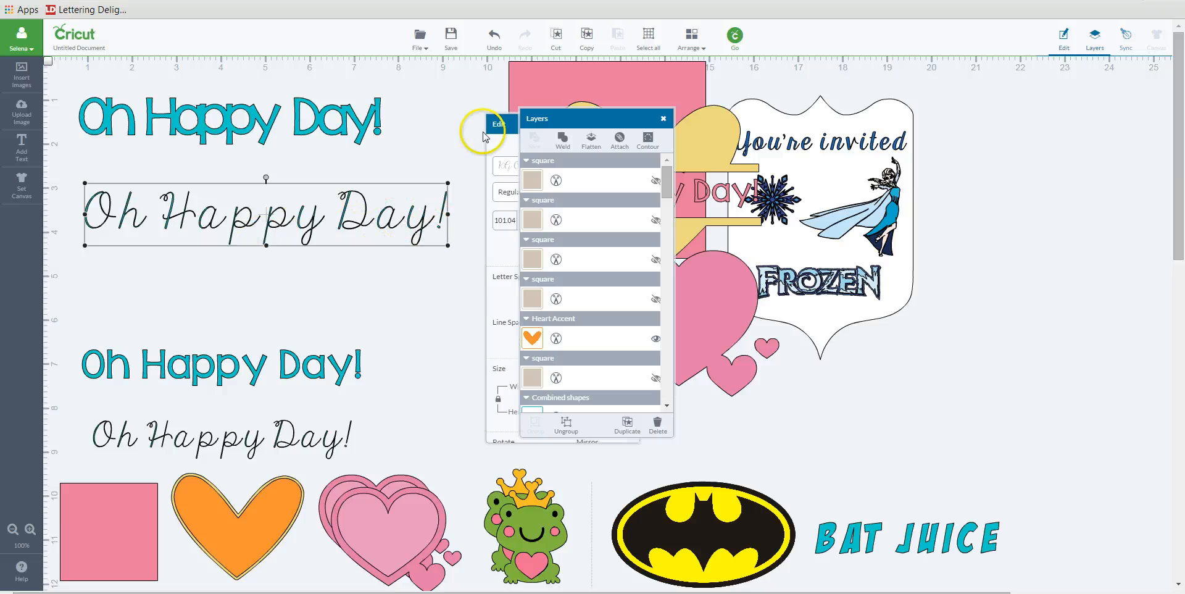
drag(582, 119, 727, 131)
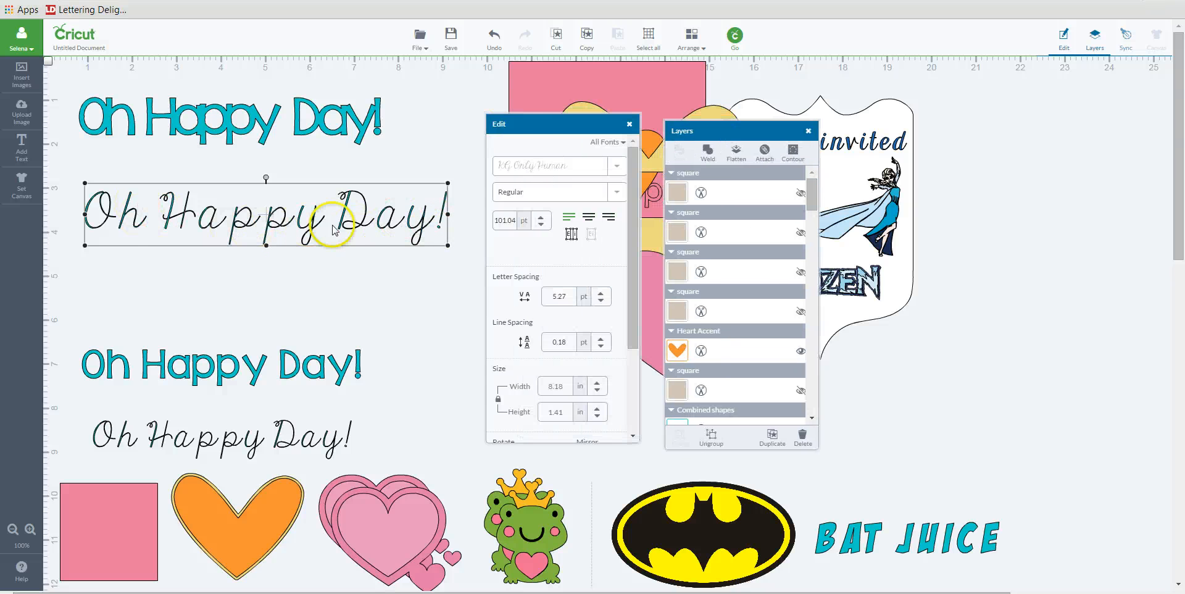
drag(523, 130, 515, 146)
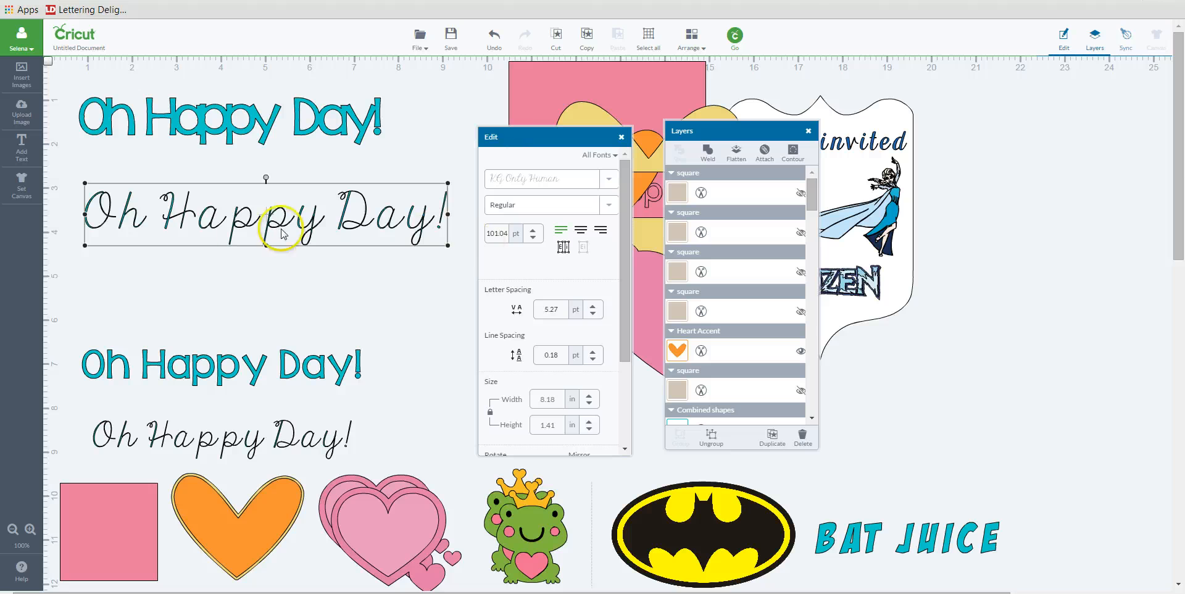
click(592, 313)
click(593, 313)
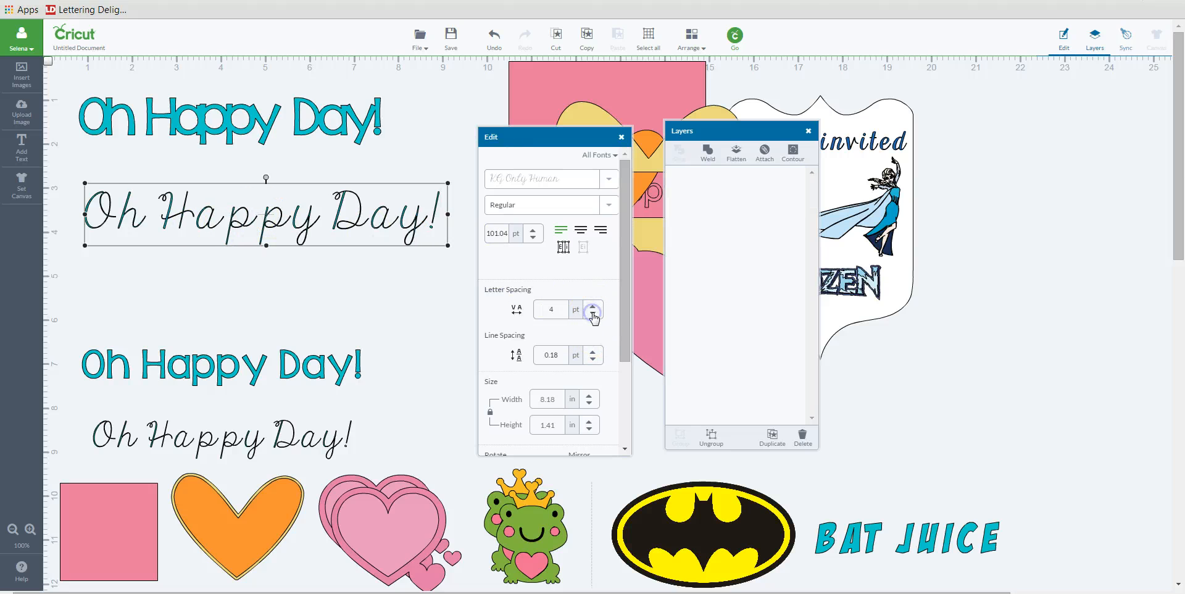
click(592, 313)
click(593, 313)
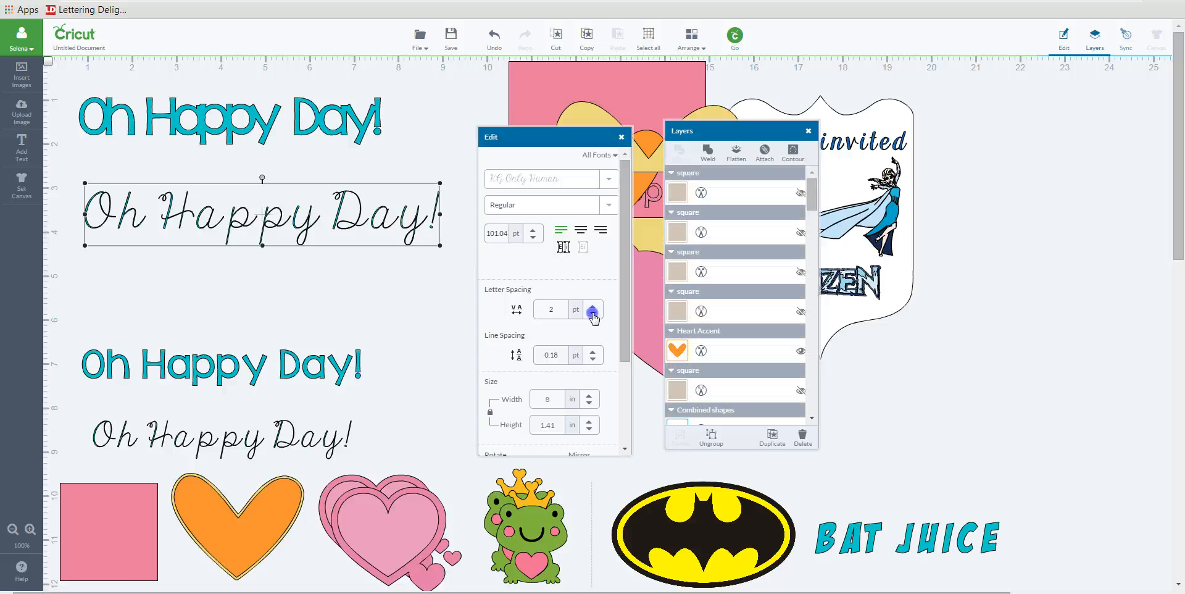
click(592, 314)
click(592, 314)
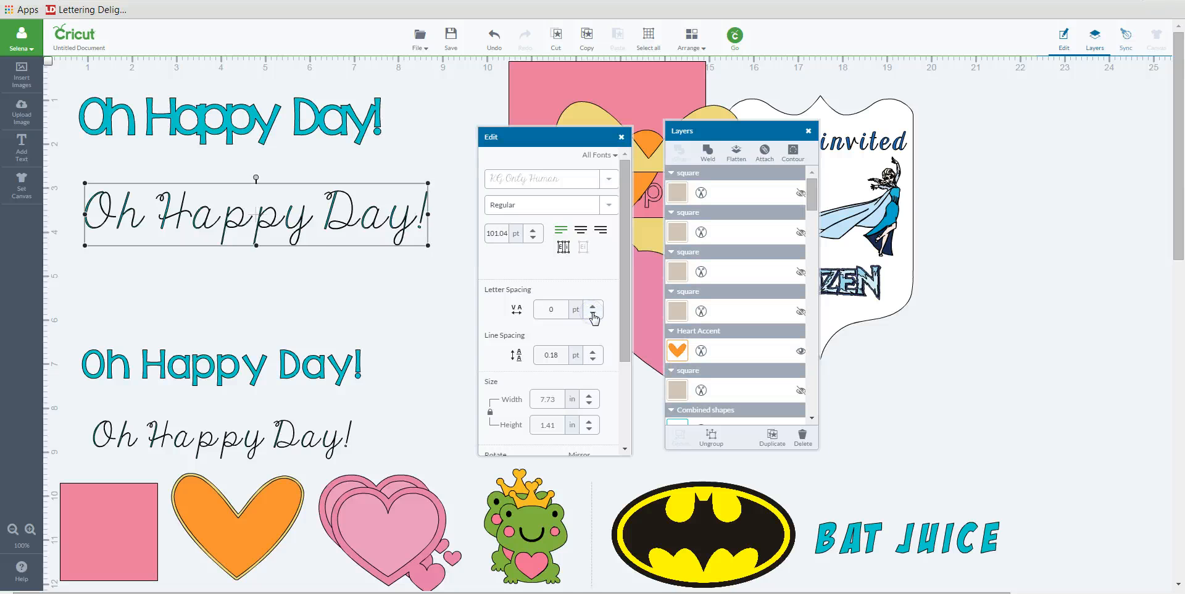
click(593, 314)
click(593, 314)
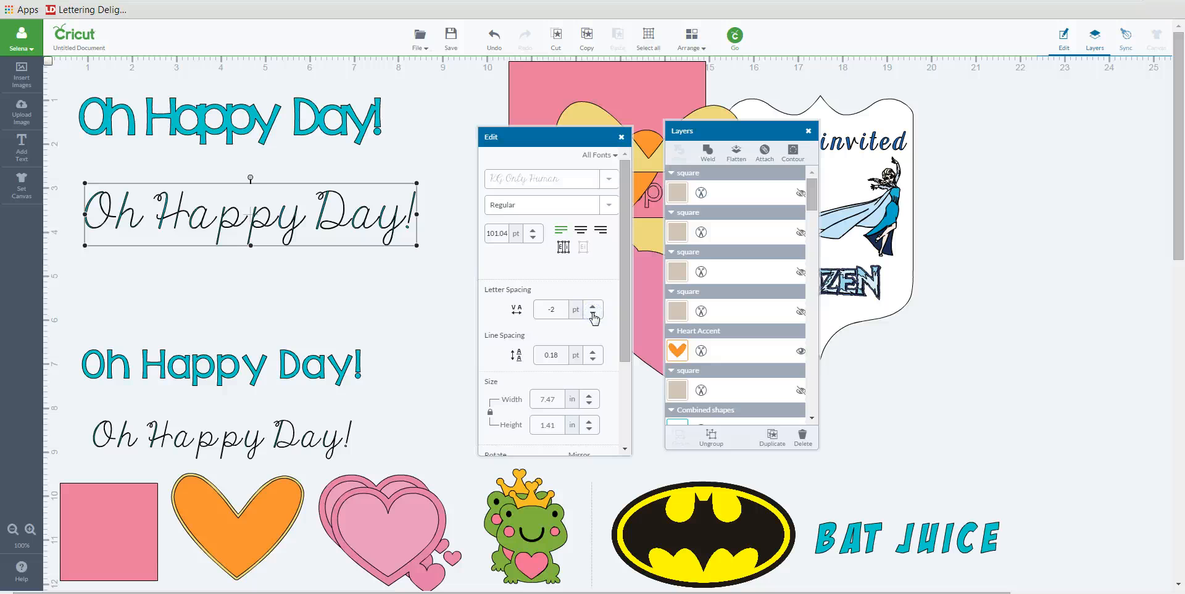
click(592, 313)
click(593, 313)
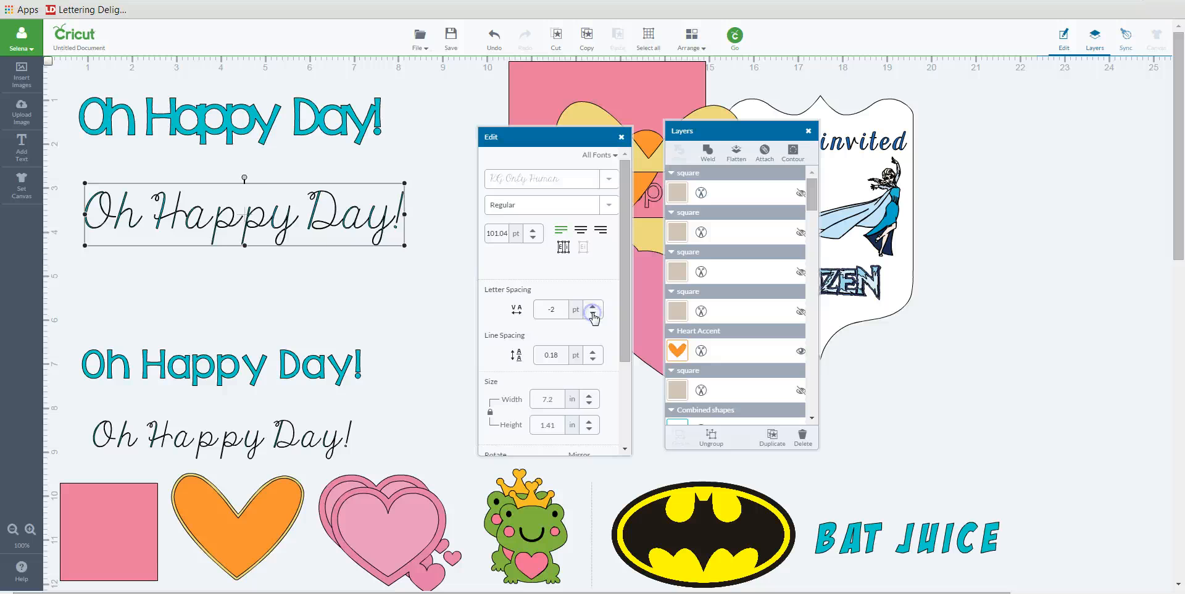
click(592, 314)
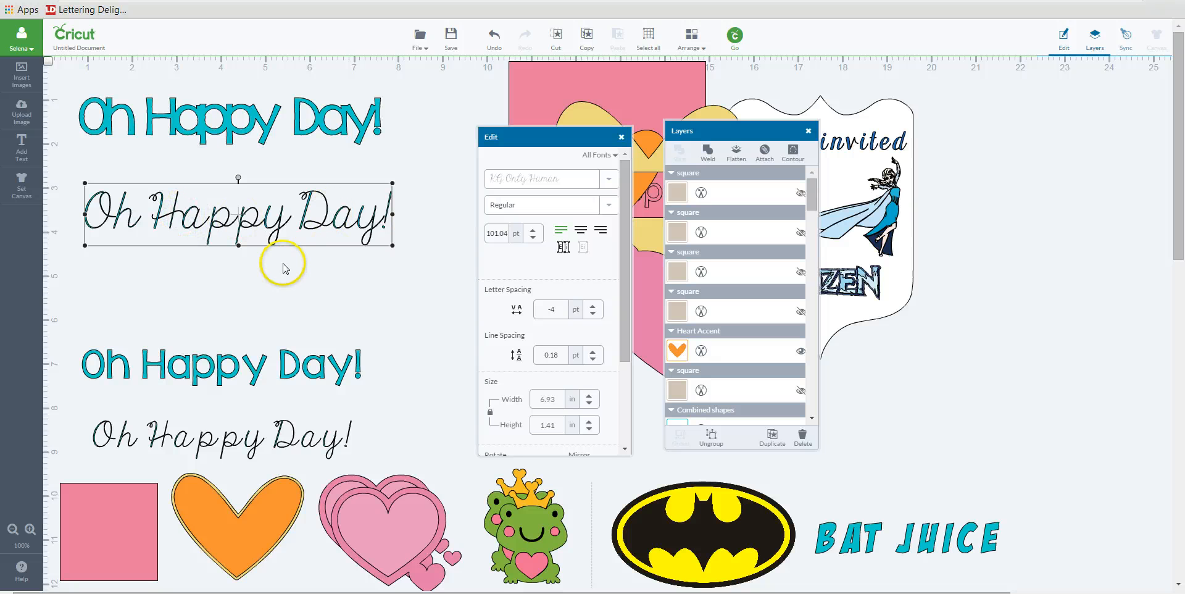
Ungroup the enlarged script "Oh Happy Day!" into individual letters and check where the letters of "Happy" and "Oh" meet
right_click(325, 216)
click(360, 241)
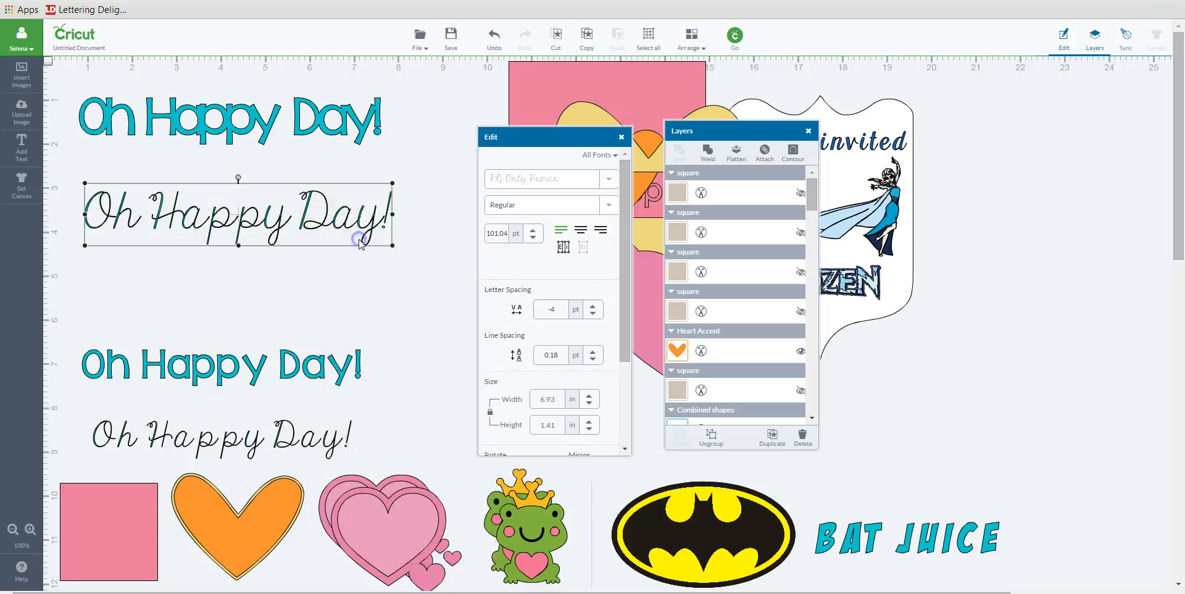
click(213, 218)
click(211, 220)
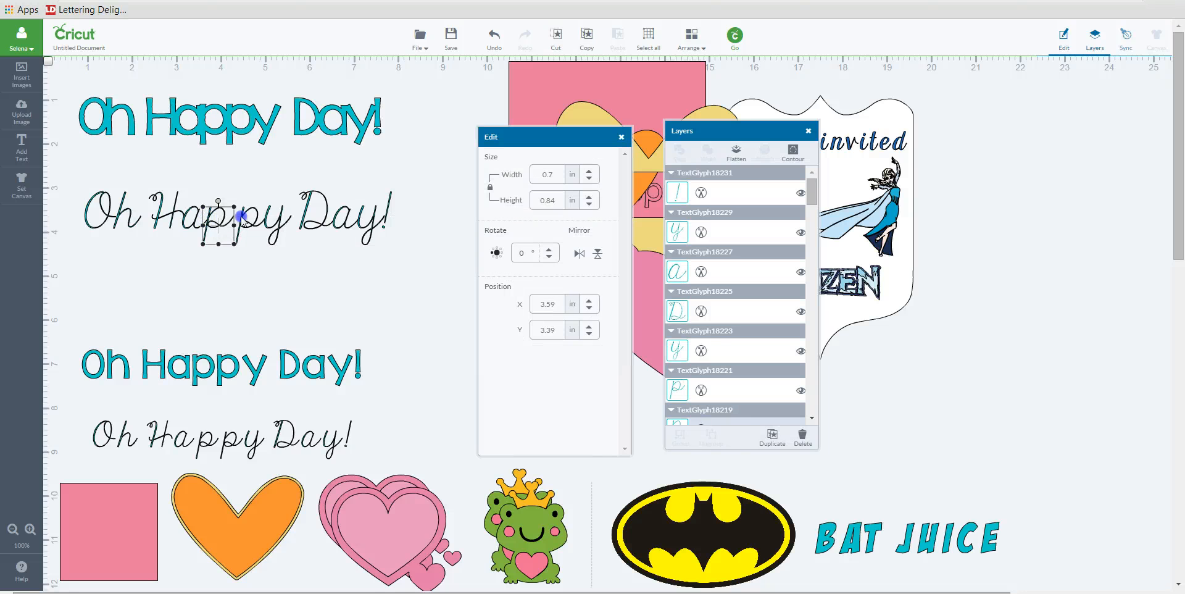
drag(242, 218, 258, 217)
click(372, 293)
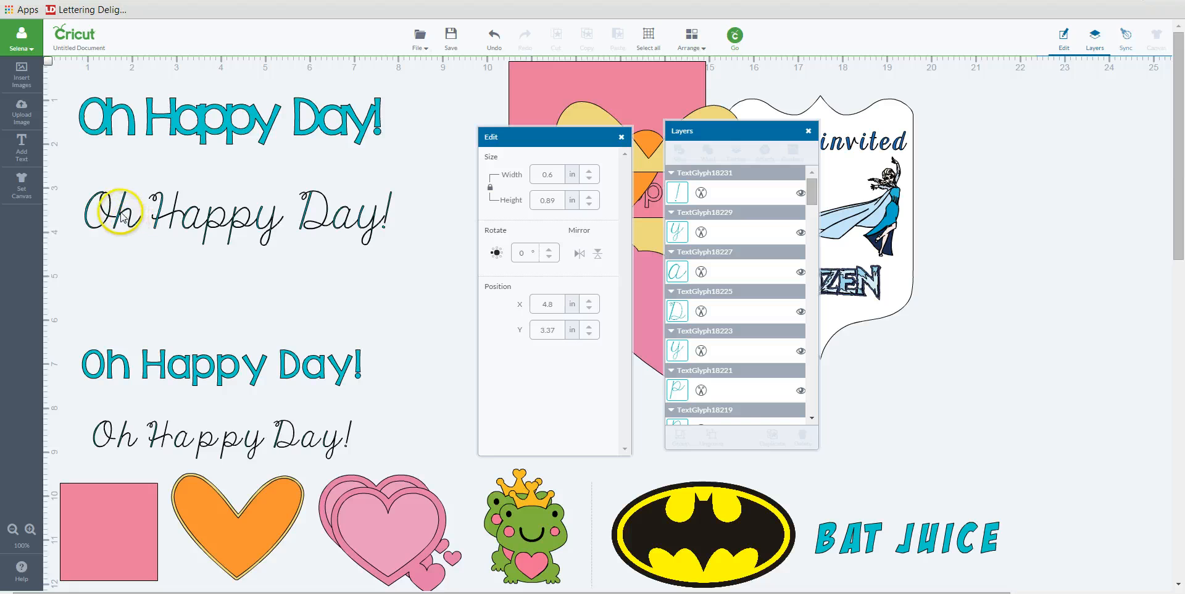
click(121, 216)
click(215, 258)
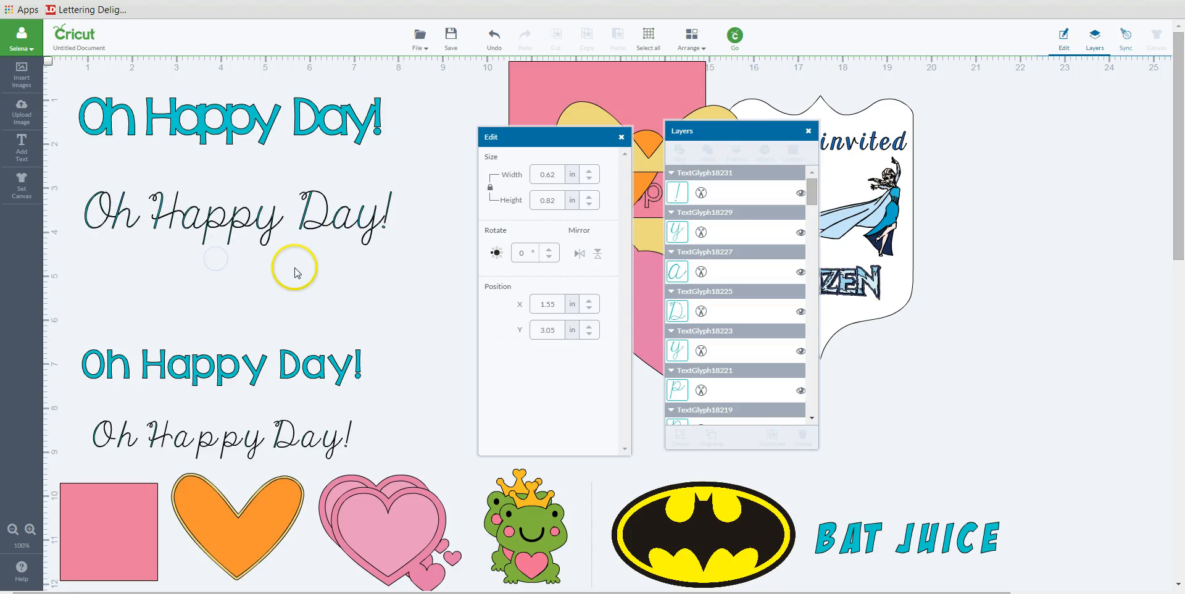
Weld all the letters of the enlarged script "Oh Happy Day!" into one shape
drag(66, 166, 424, 273)
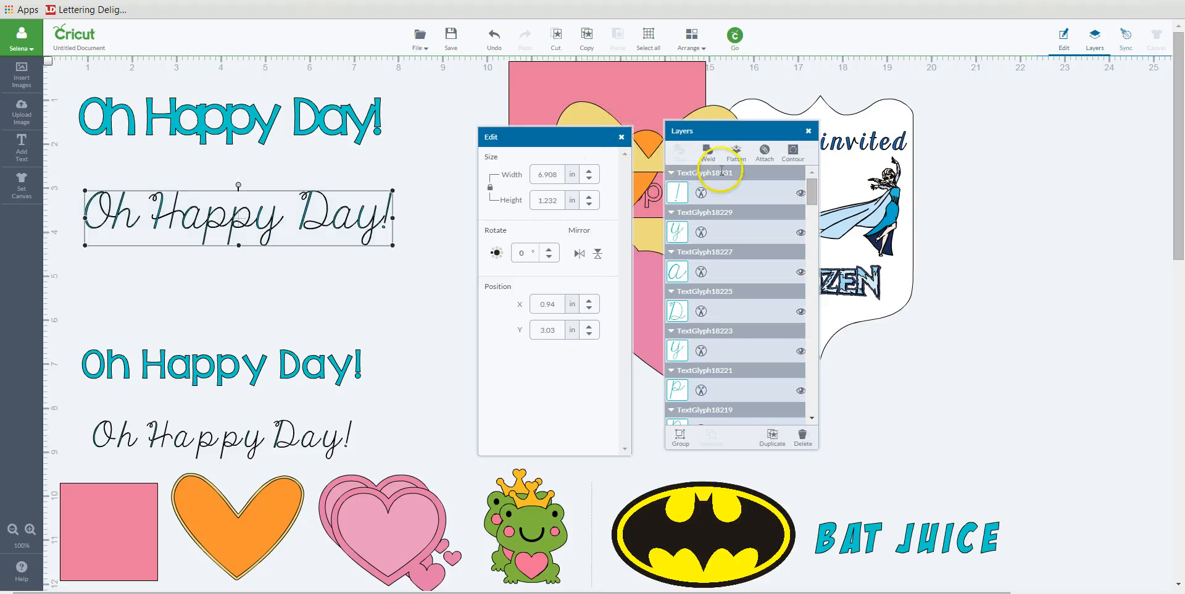
drag(716, 131, 480, 128)
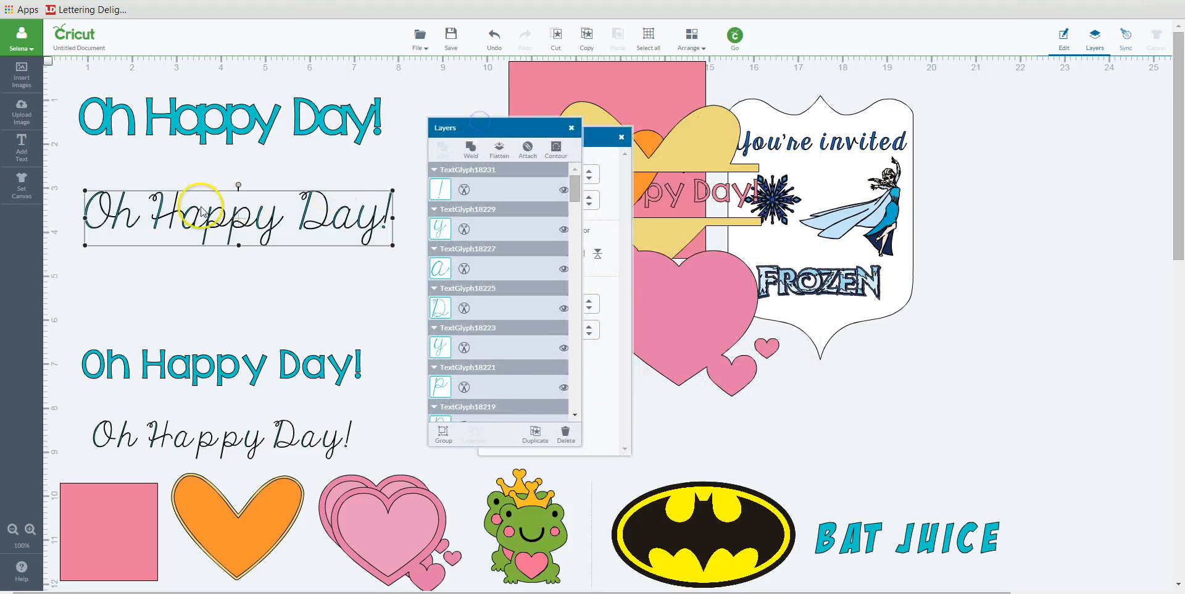
click(367, 280)
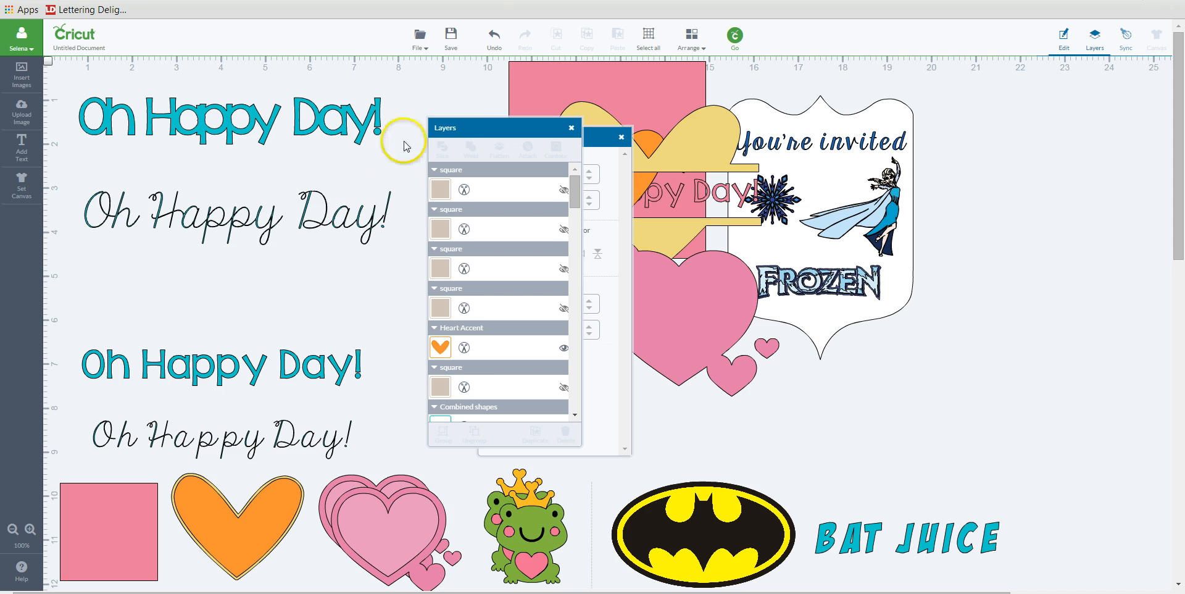
Enlarge the welded script "Oh Happy Day!" as one object to about 15.73 in wide
drag(519, 126, 875, 132)
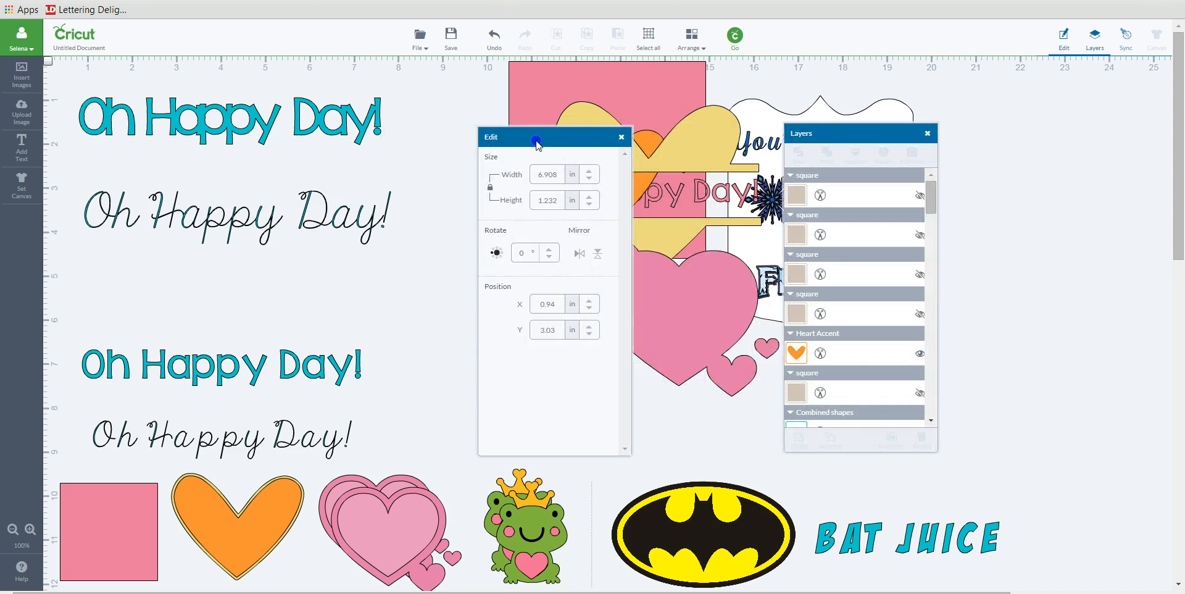
drag(520, 136, 939, 148)
click(363, 217)
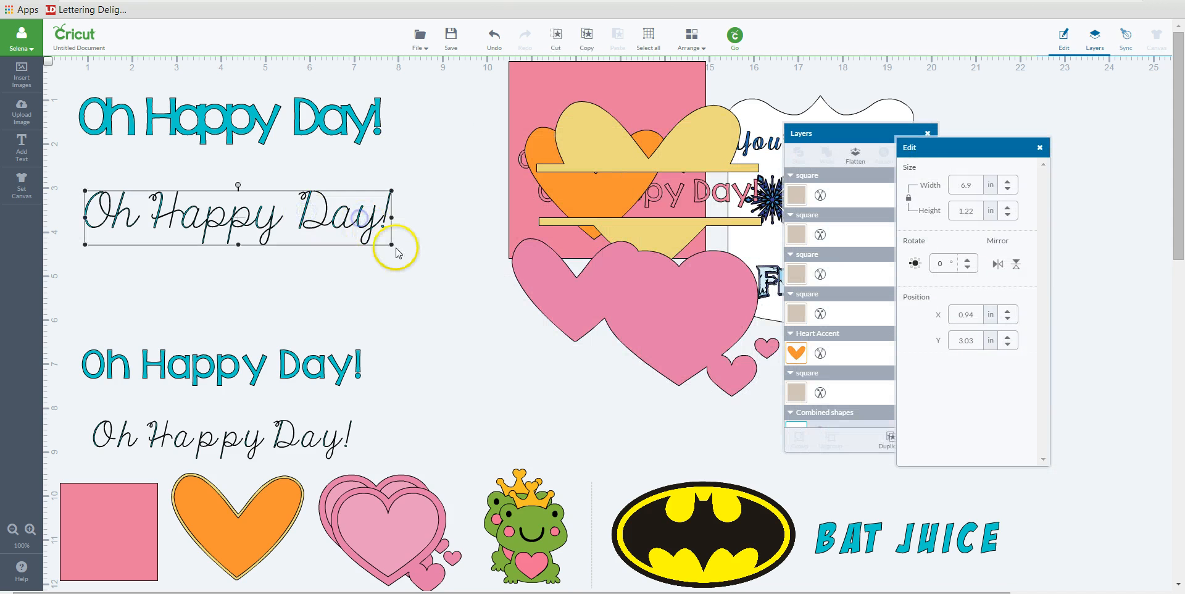
drag(395, 245, 783, 458)
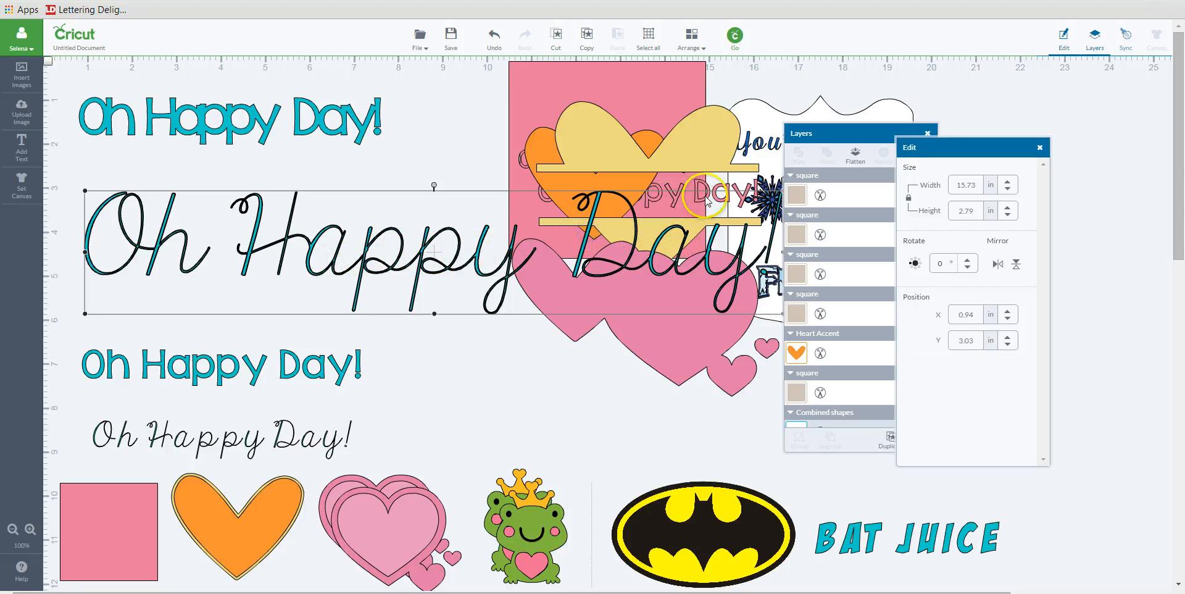
Shrink the welded script lettering to about 4.42 in wide and place it just beneath the welded block lettering
drag(735, 195, 294, 223)
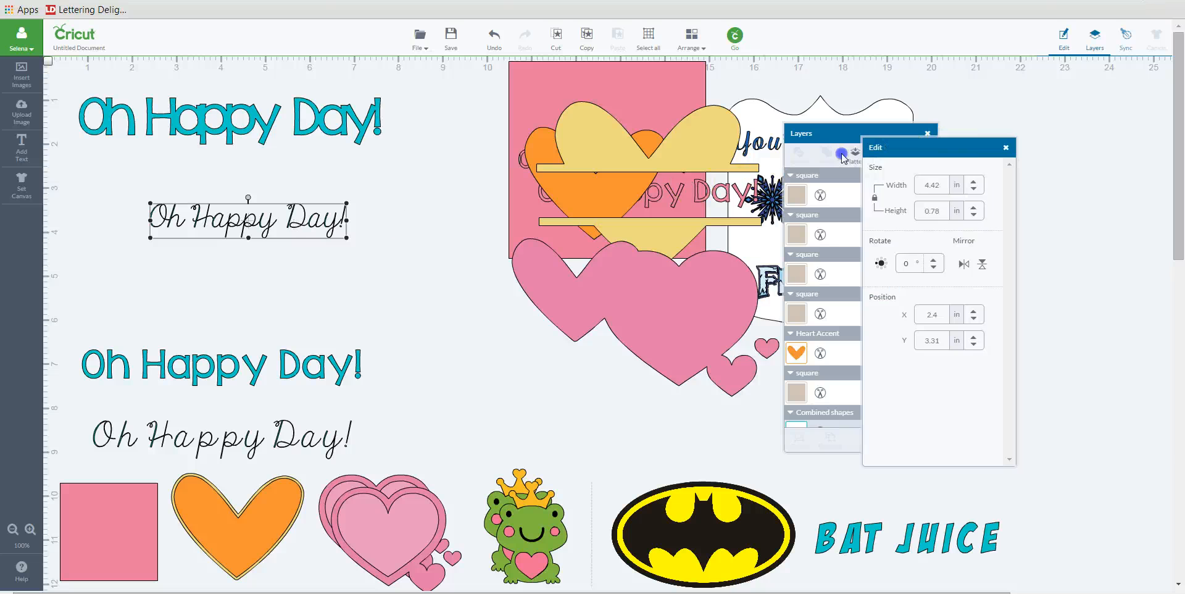
drag(949, 149, 572, 131)
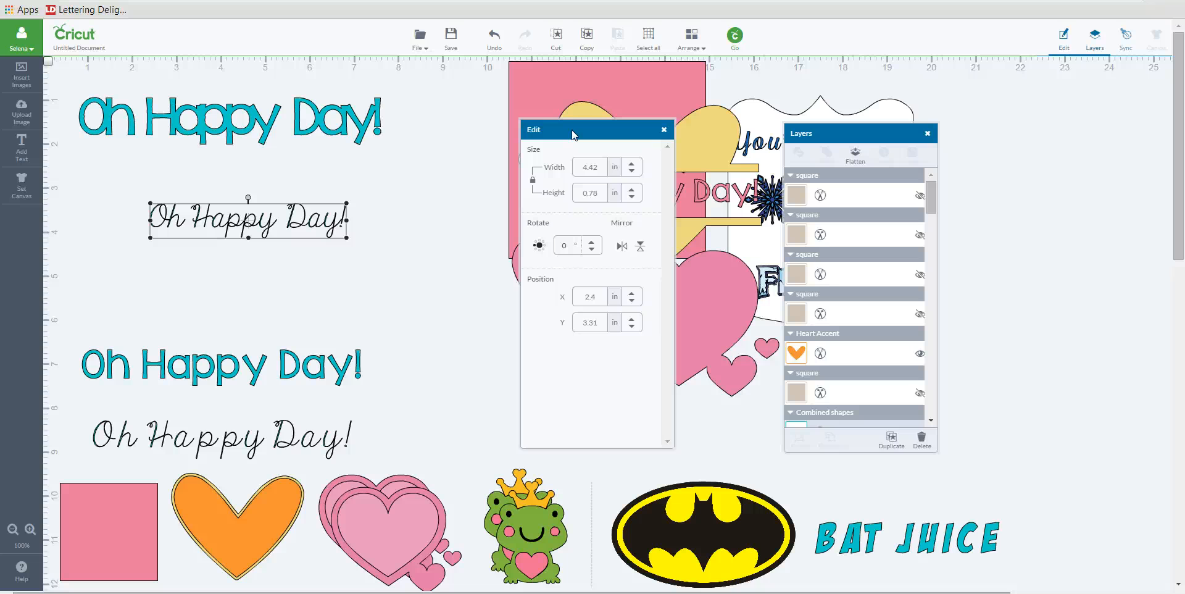
drag(573, 131, 972, 126)
drag(860, 129, 701, 148)
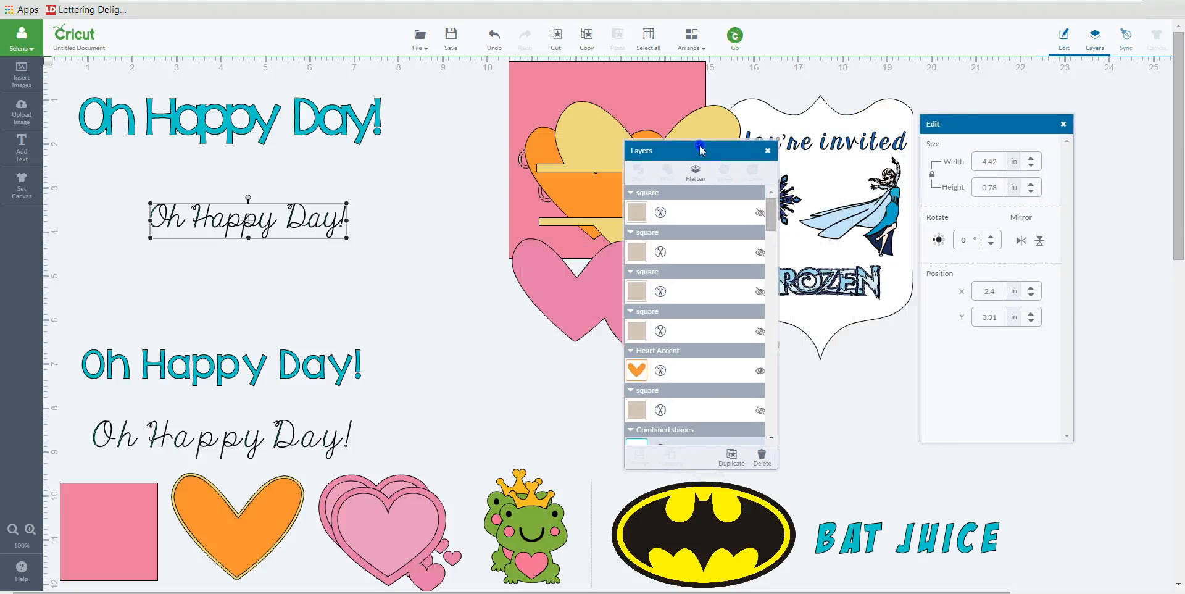
drag(260, 216, 242, 164)
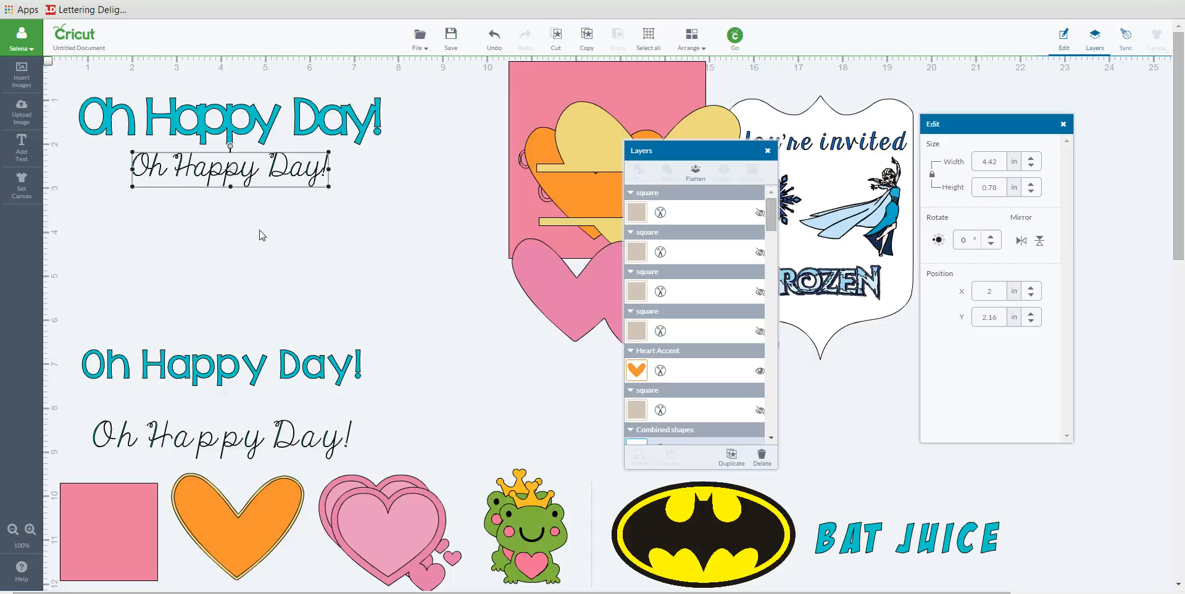
Move the welded block and script lettering together out of the work area onto the finished heart examples
click(216, 120)
shift+click(231, 172)
drag(235, 124, 745, 268)
drag(690, 154, 588, 145)
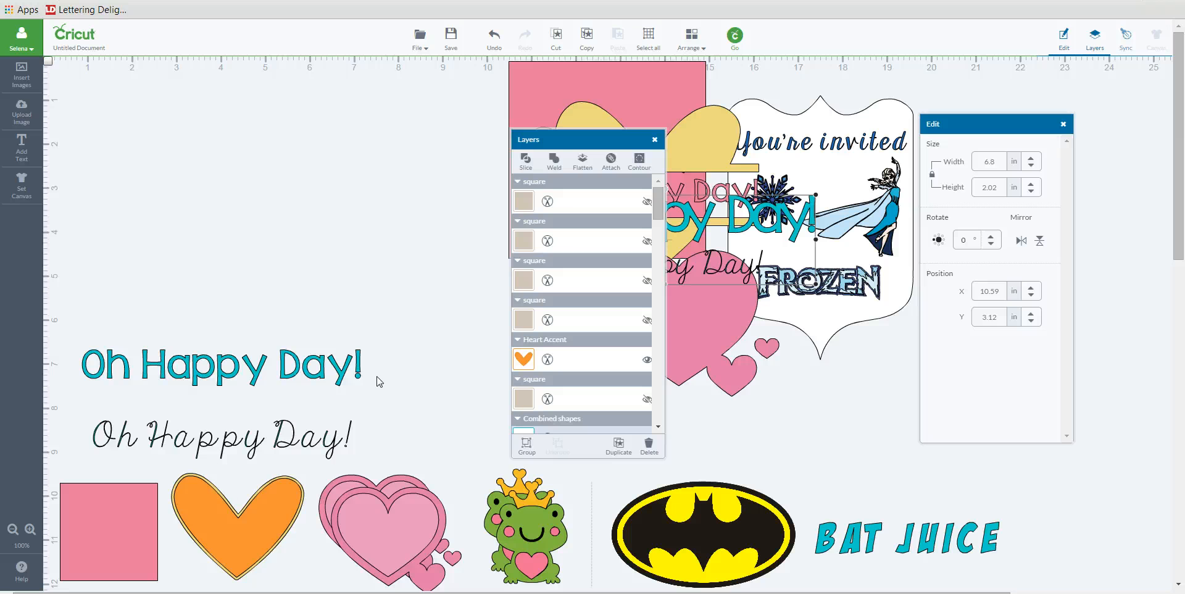
Enlarge the small pink square to about 5.12 in in the empty canvas area and place a frog about 2.78 × 4.02 in beside it
drag(102, 552, 171, 170)
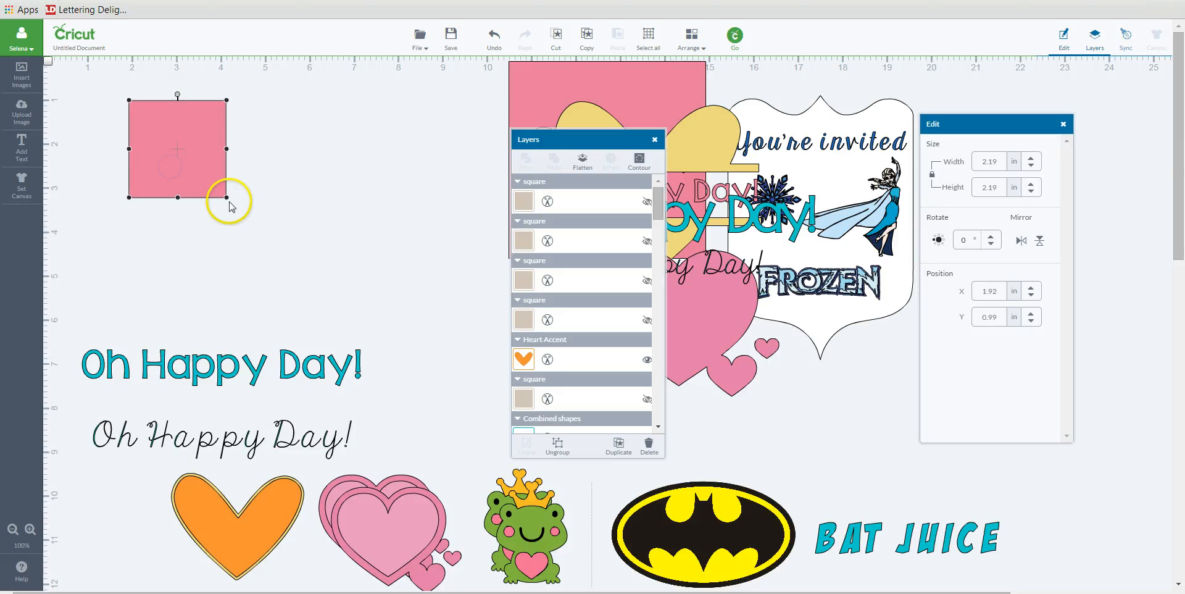
drag(226, 197, 357, 328)
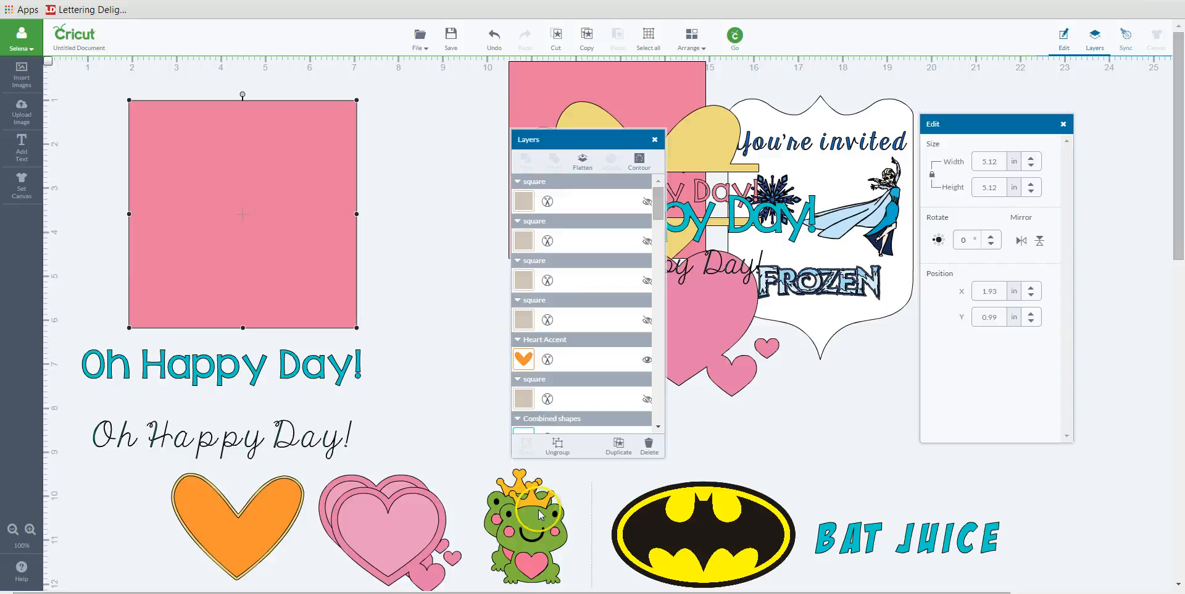
drag(549, 564, 506, 337)
drag(447, 221, 430, 207)
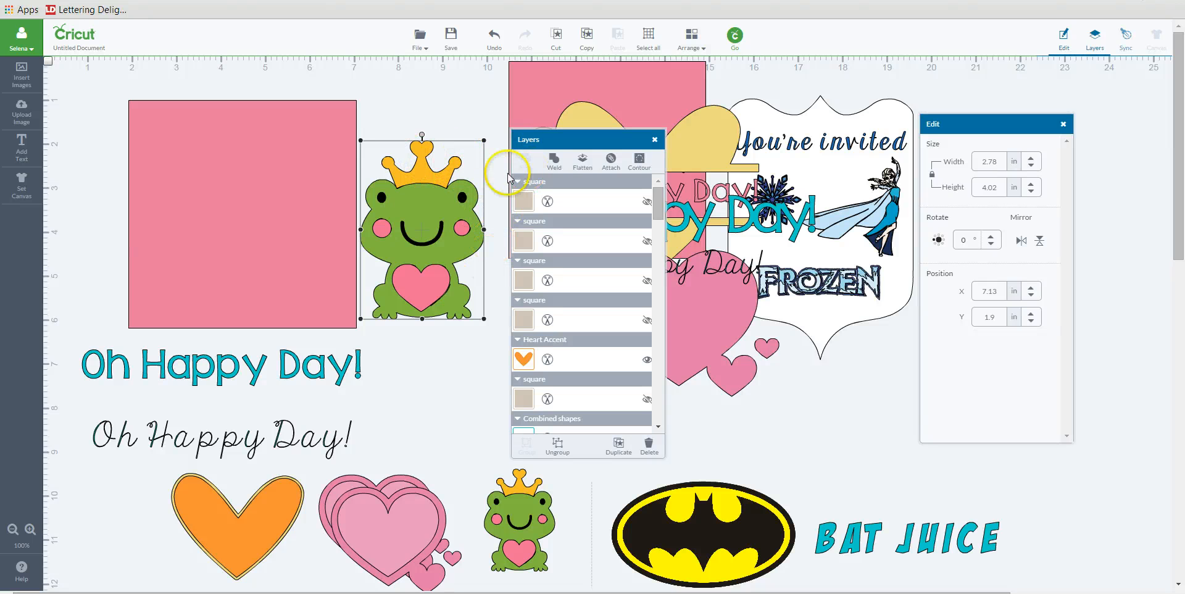
drag(658, 201, 661, 334)
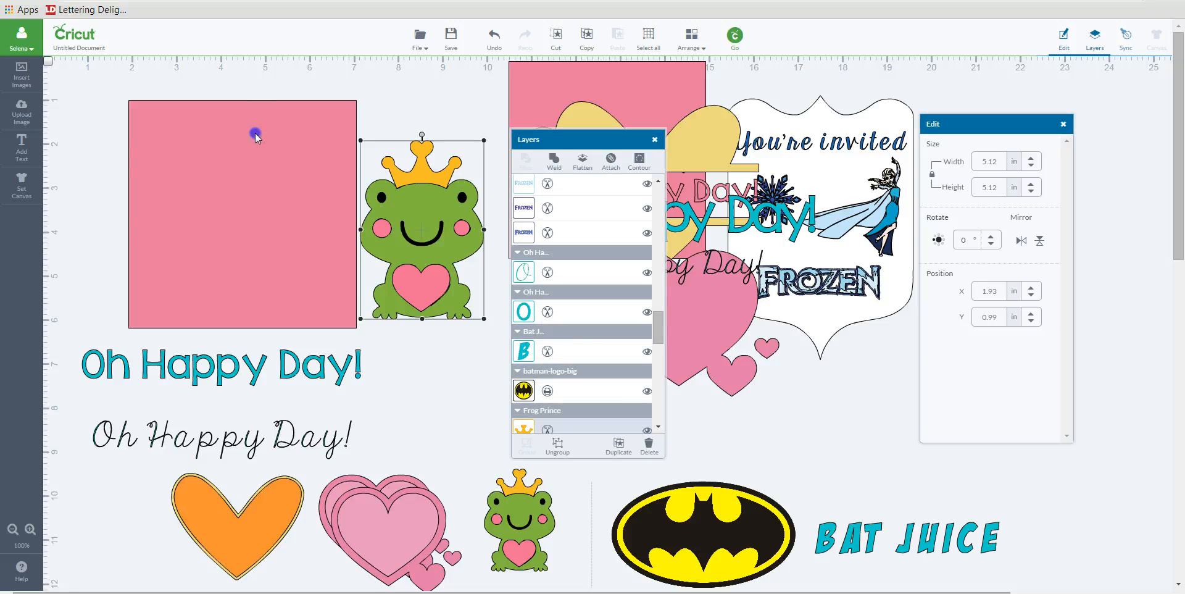
Move the pink square down behind the remaining lettering and put the frog in its place, enlarged to about 3.64 × 5.26 in
drag(256, 135, 208, 384)
drag(453, 231, 274, 177)
drag(303, 267, 336, 321)
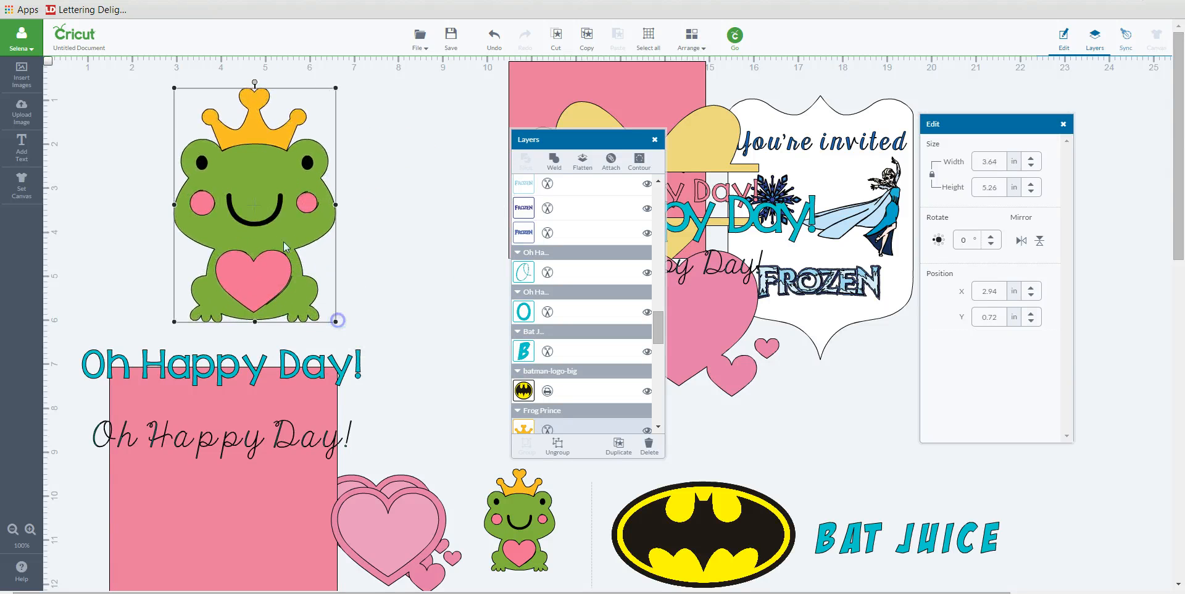
drag(277, 226, 256, 227)
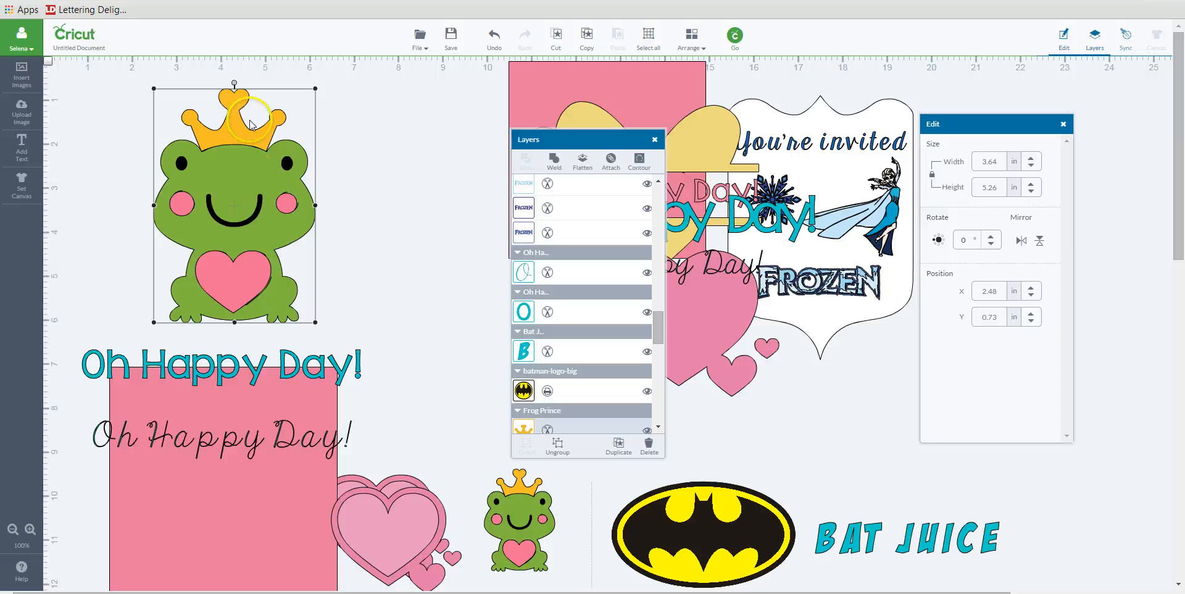
click(395, 207)
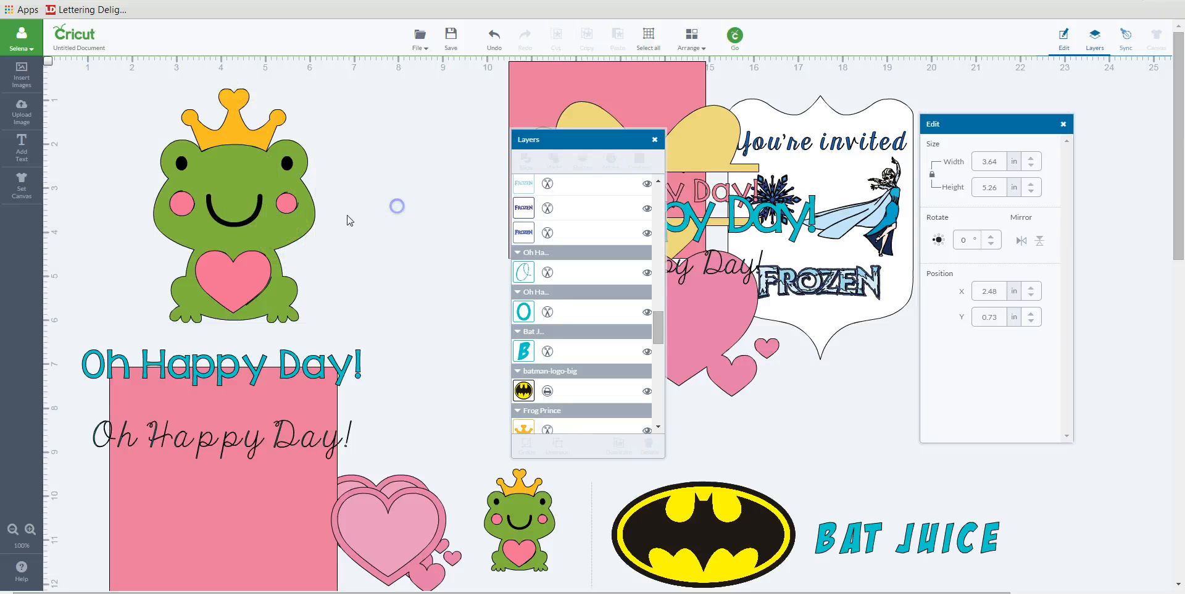
Bring the large Frog Prince image to the front of the layer order and compare it with the other layers
click(279, 195)
drag(539, 143, 435, 79)
drag(523, 269, 530, 123)
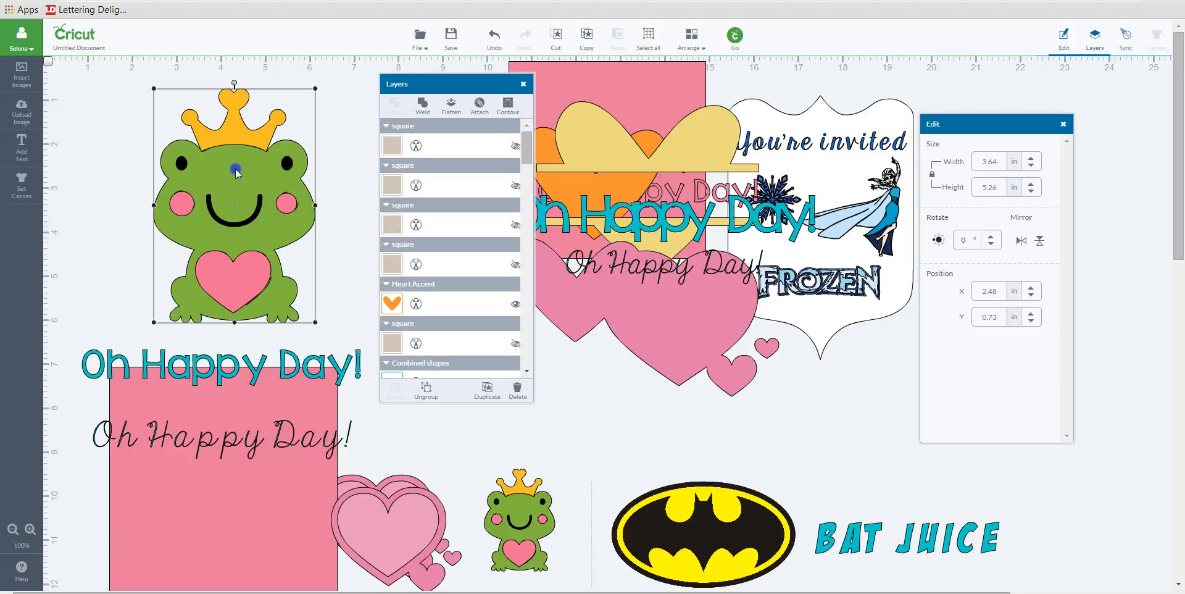
click(694, 41)
click(703, 76)
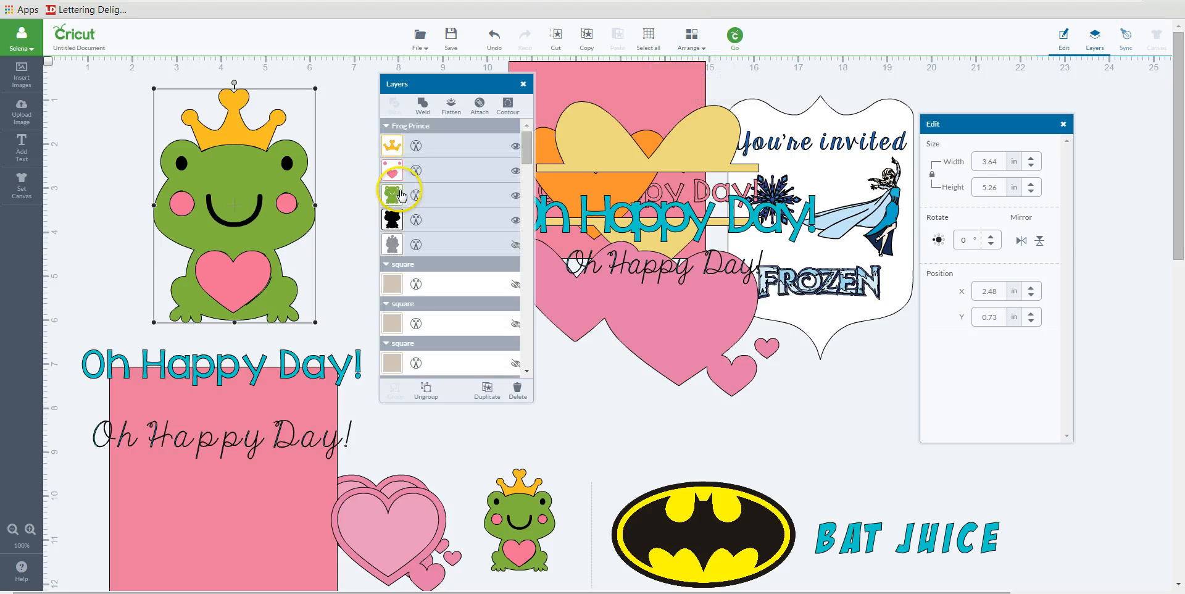
drag(533, 146, 527, 372)
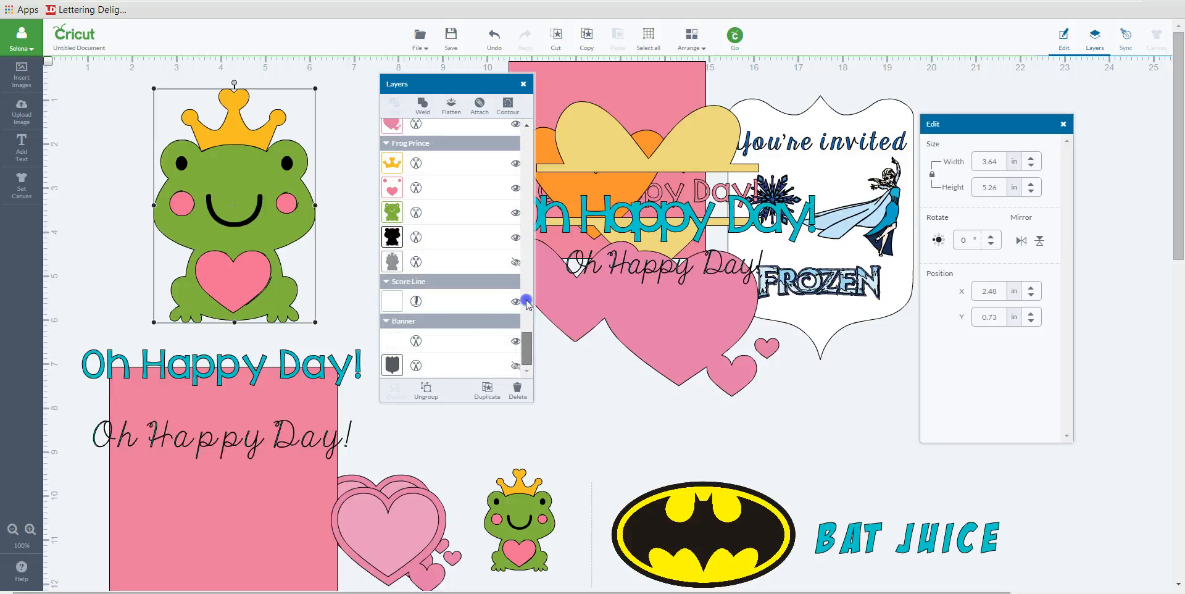
drag(528, 303, 529, 122)
Show the hidden gray shadow layer of the large frog and hide it again
click(228, 196)
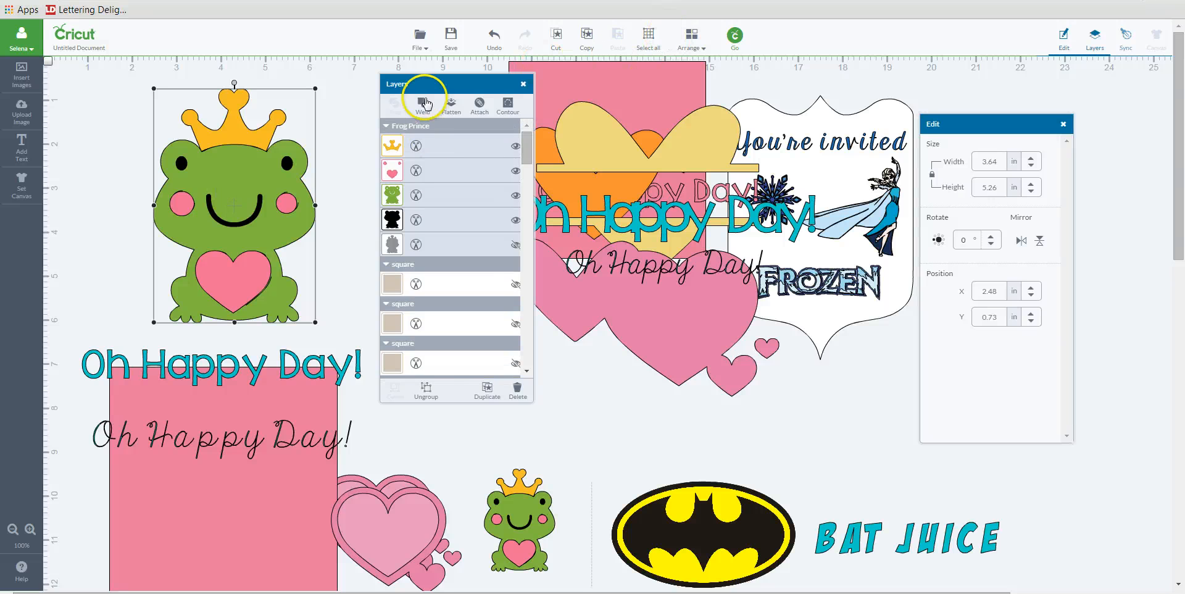
click(283, 180)
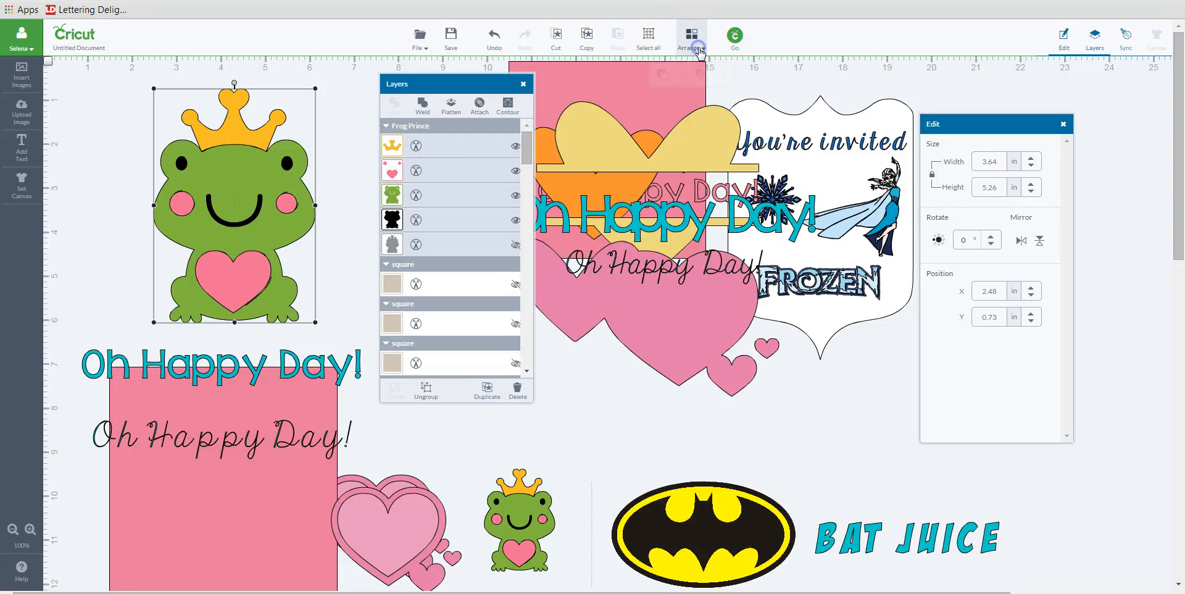
click(700, 52)
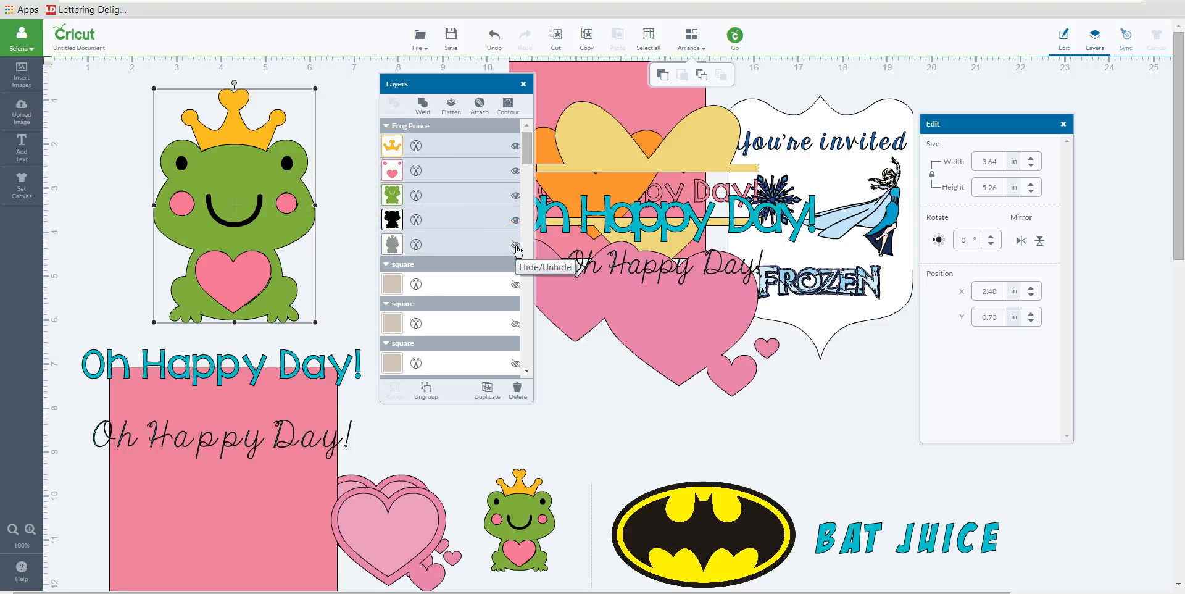
click(517, 245)
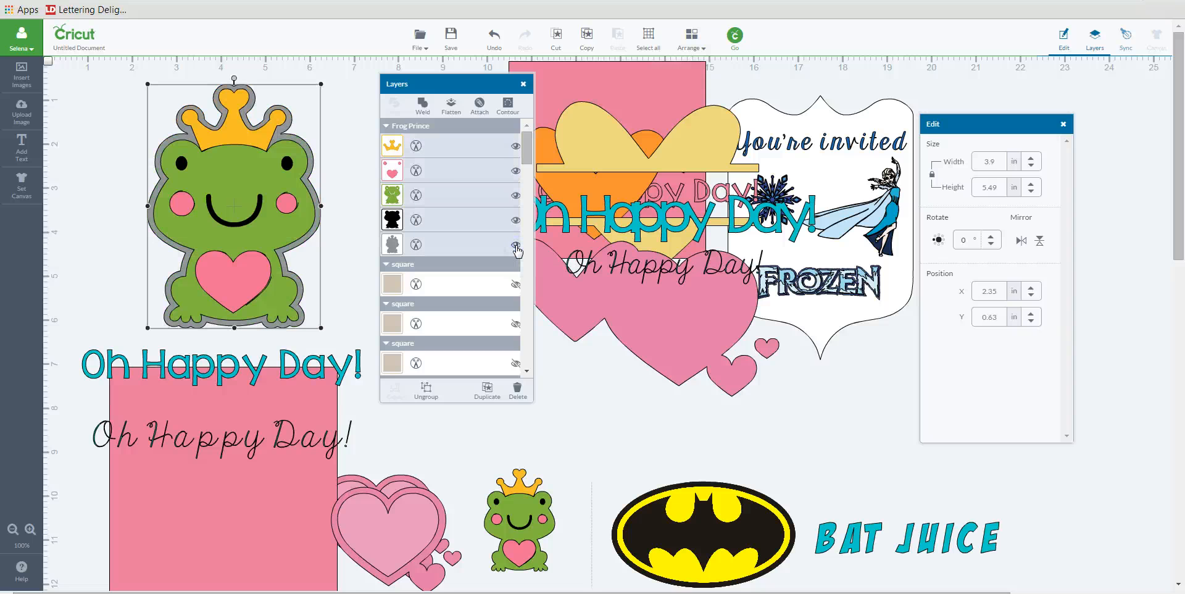
click(516, 245)
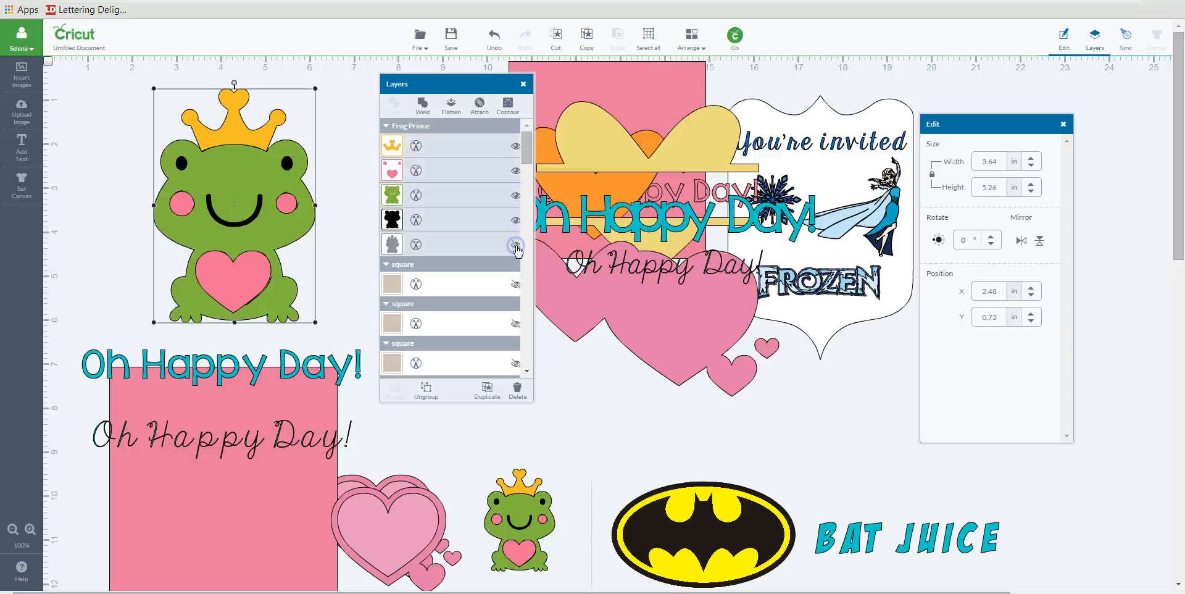
Move the large frog to about X 2.05, Y 0.52 in and ungroup it into separate layers
drag(285, 209, 266, 201)
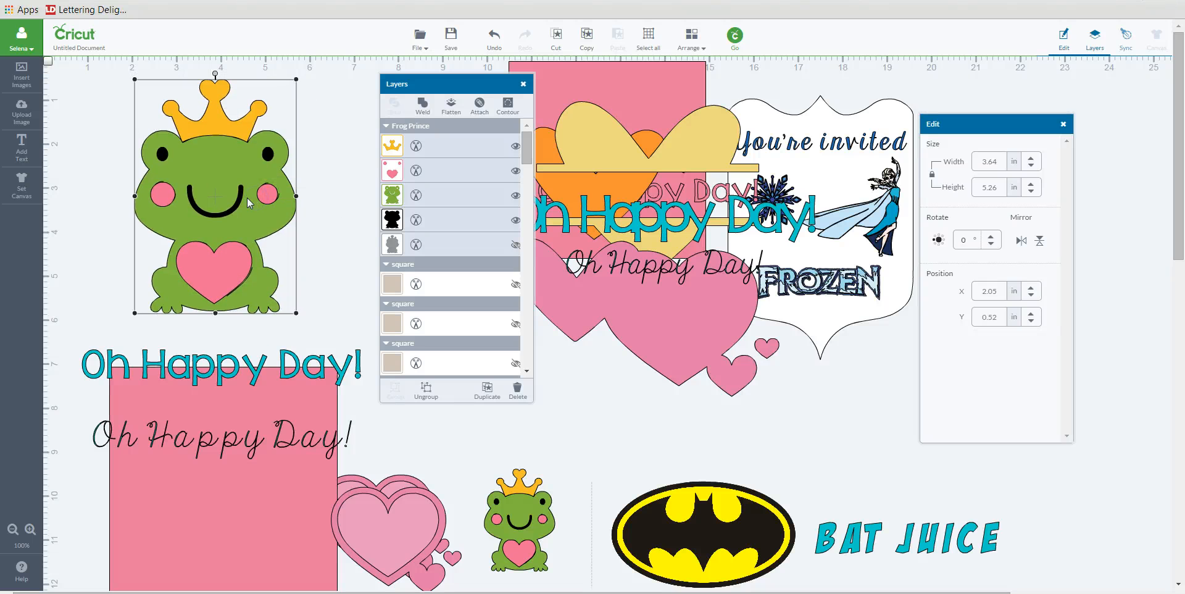
right_click(229, 164)
click(271, 202)
click(238, 255)
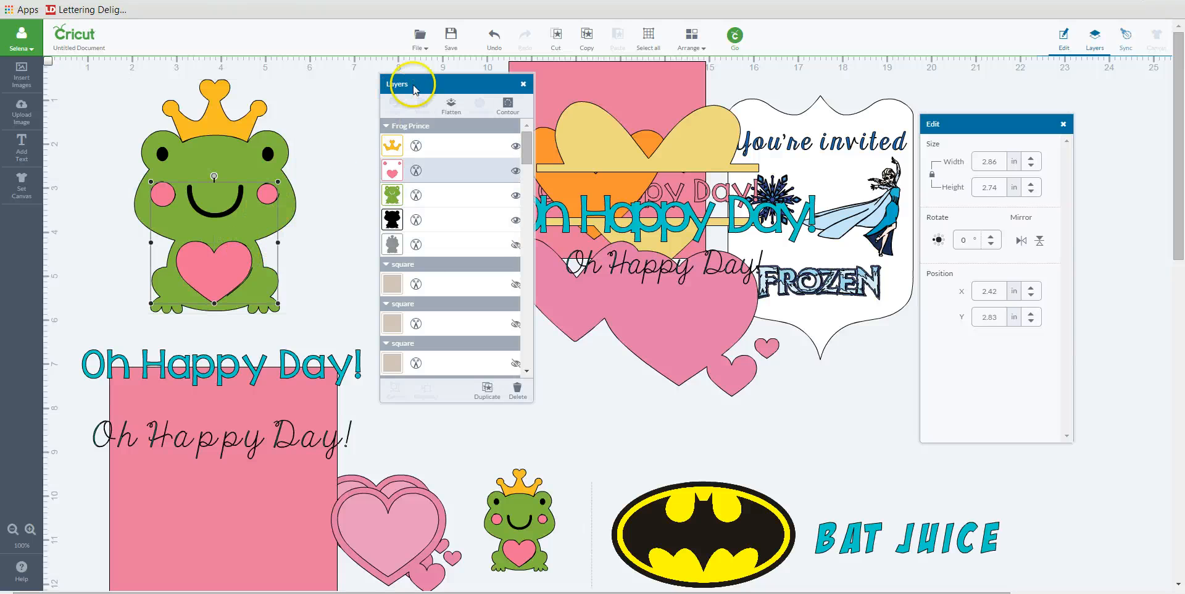
Move the pink heart-and-cheeks layer off the large frog to about X 4.8, Y 2.09 in
drag(414, 87, 475, 87)
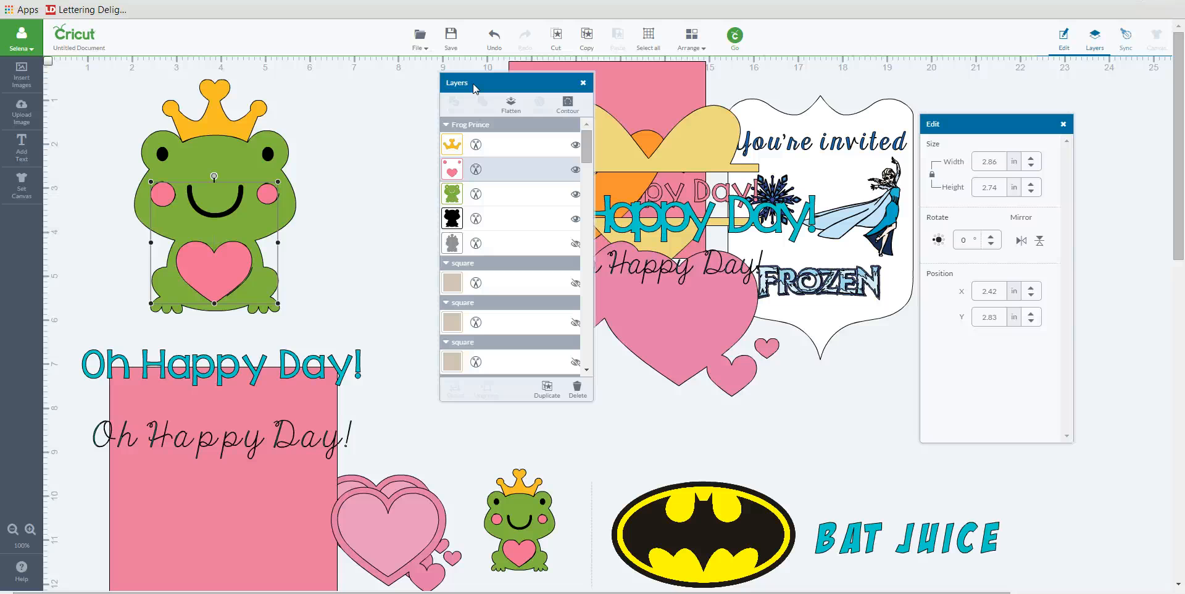
click(365, 269)
click(493, 38)
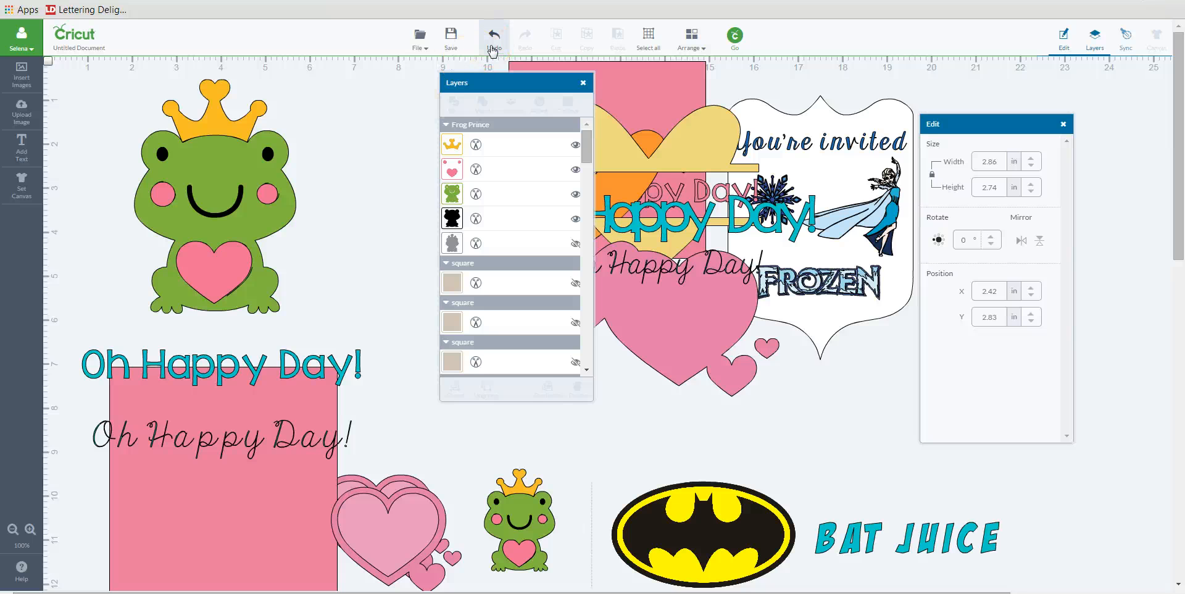
click(222, 205)
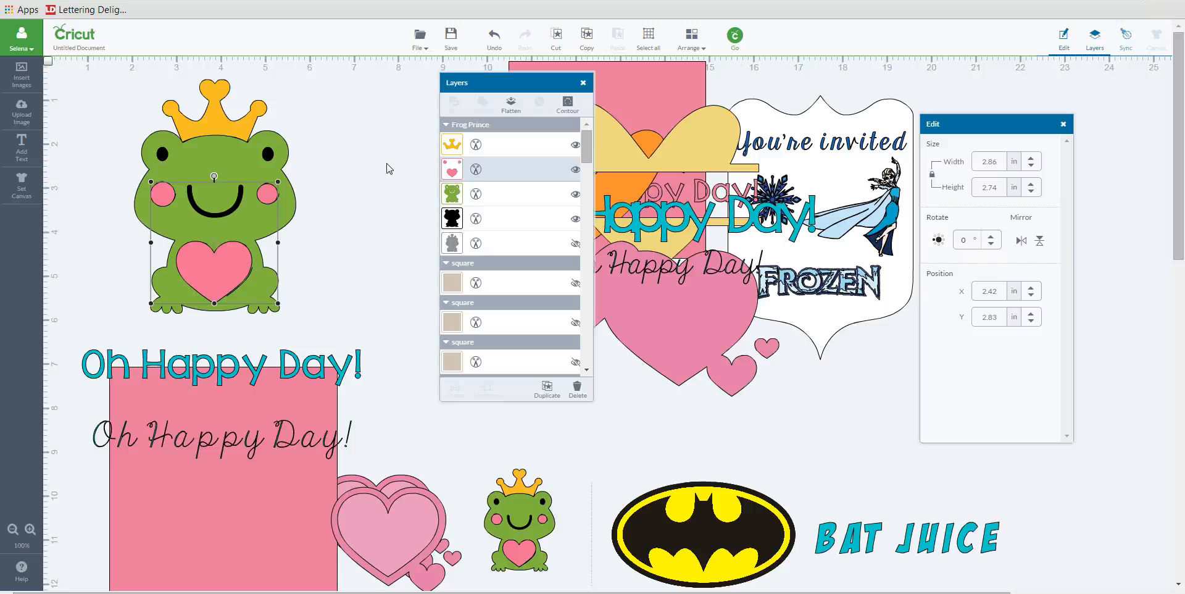
drag(222, 268, 335, 234)
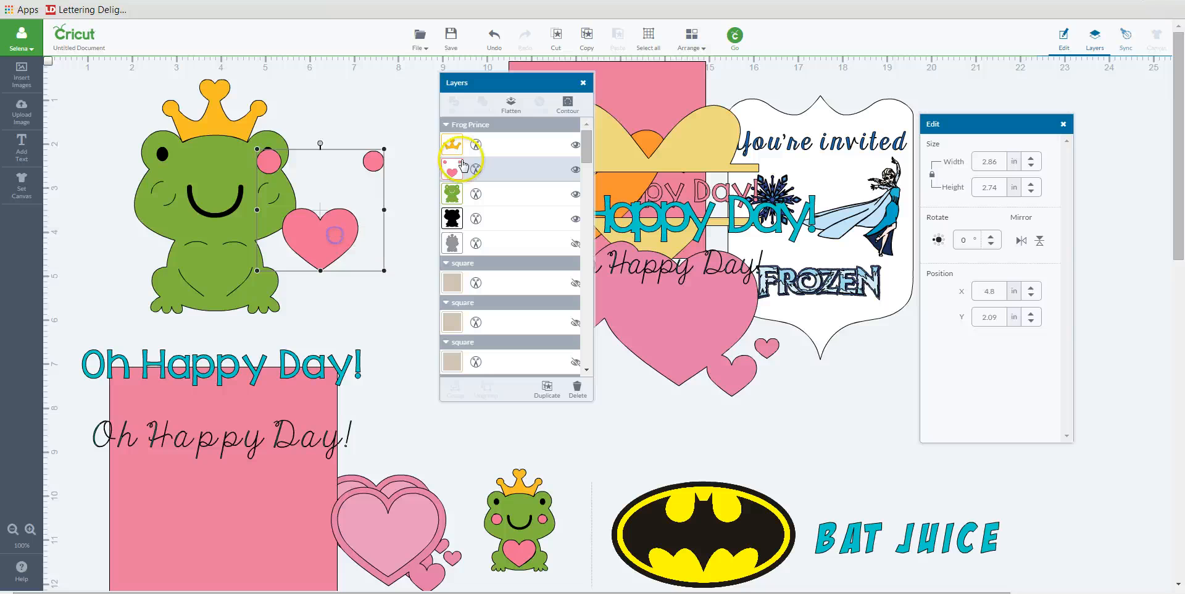
Recolor the pink heart-and-cheeks layer Lavender and undo the color change
click(453, 168)
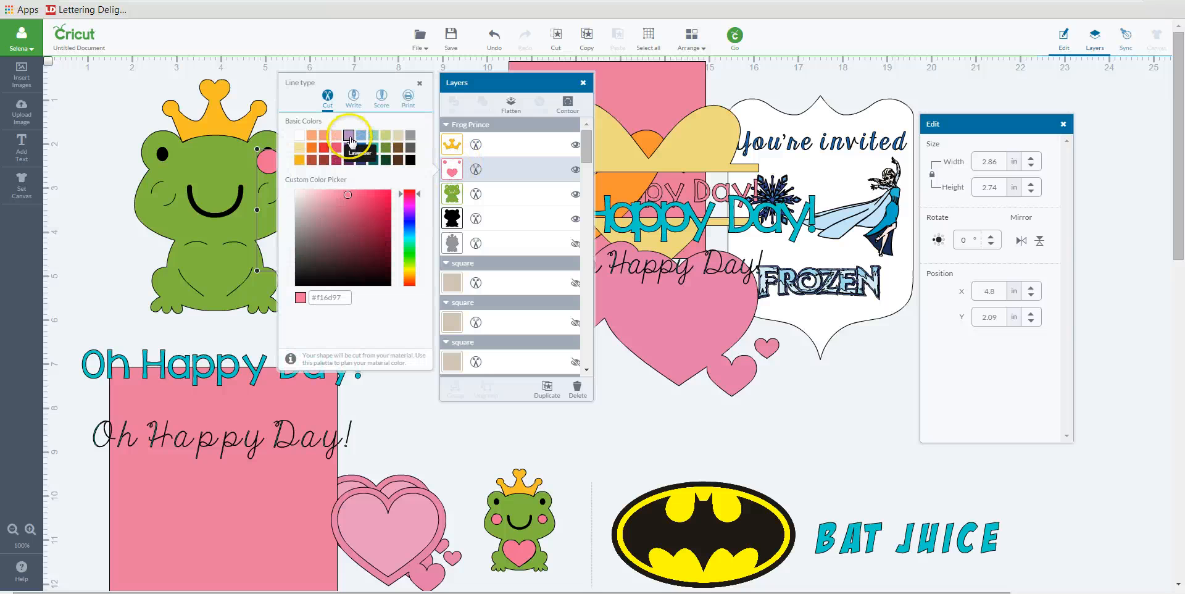
click(350, 137)
click(103, 242)
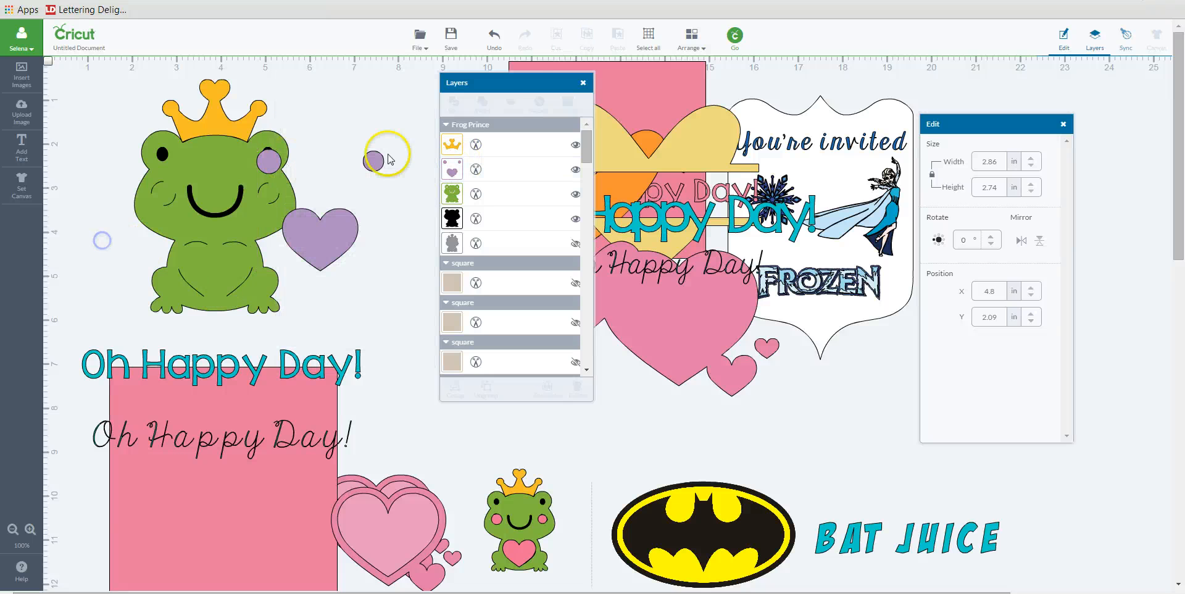
click(496, 37)
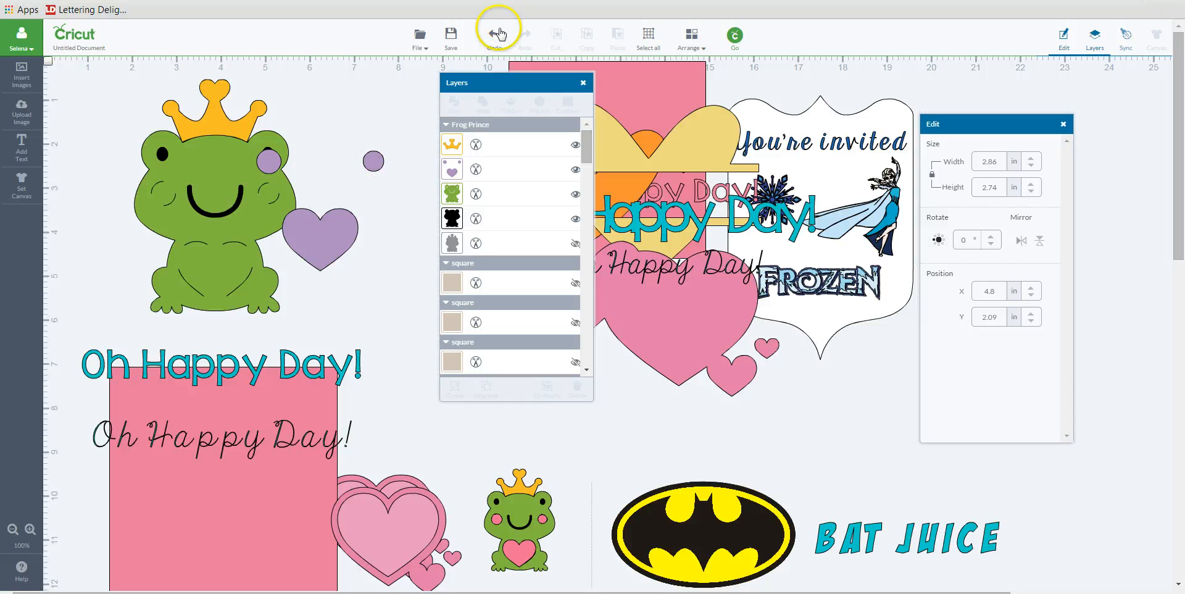
Duplicate the heart-and-cheeks layer, place the copy at about X 1.08, Y 2.11 in, and hide the original's cheek circles with Contour
click(349, 232)
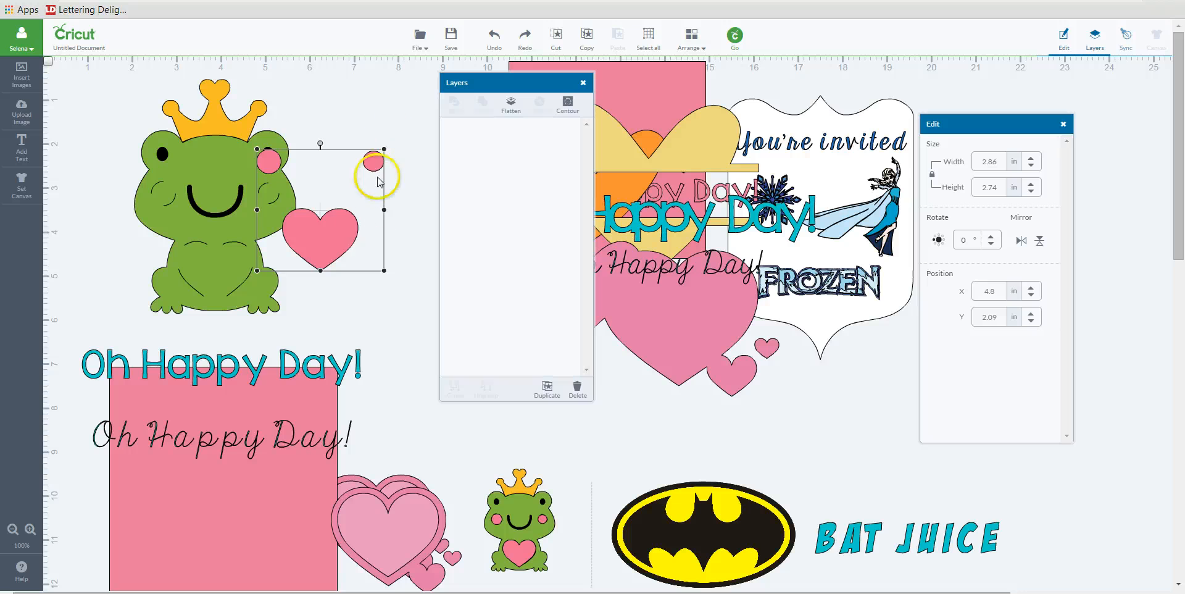
drag(351, 238, 127, 250)
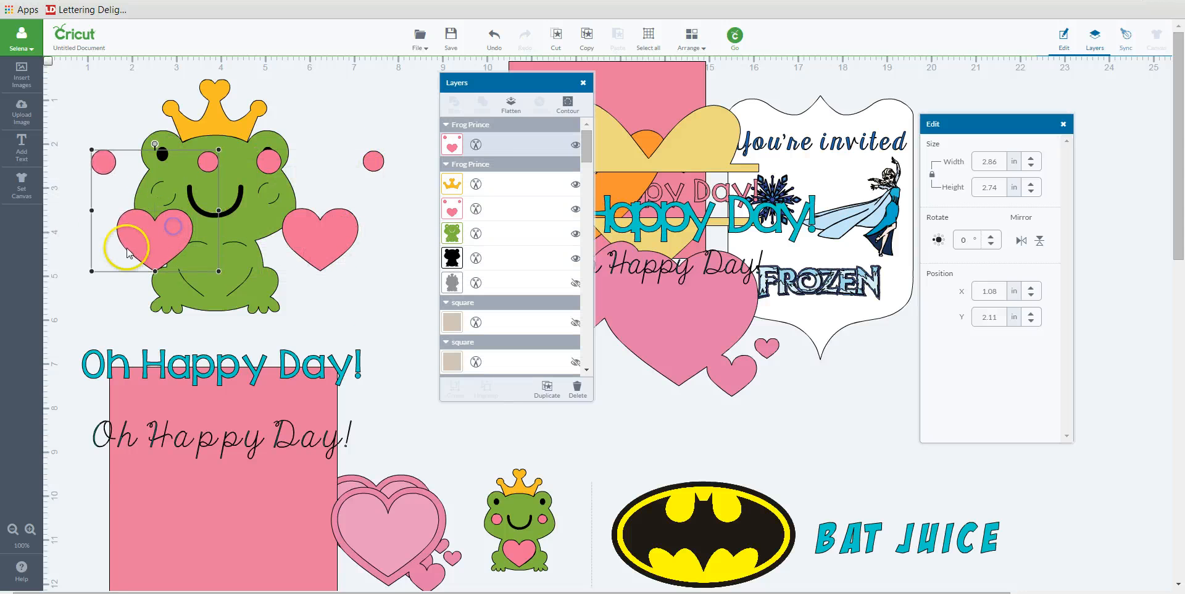
click(310, 252)
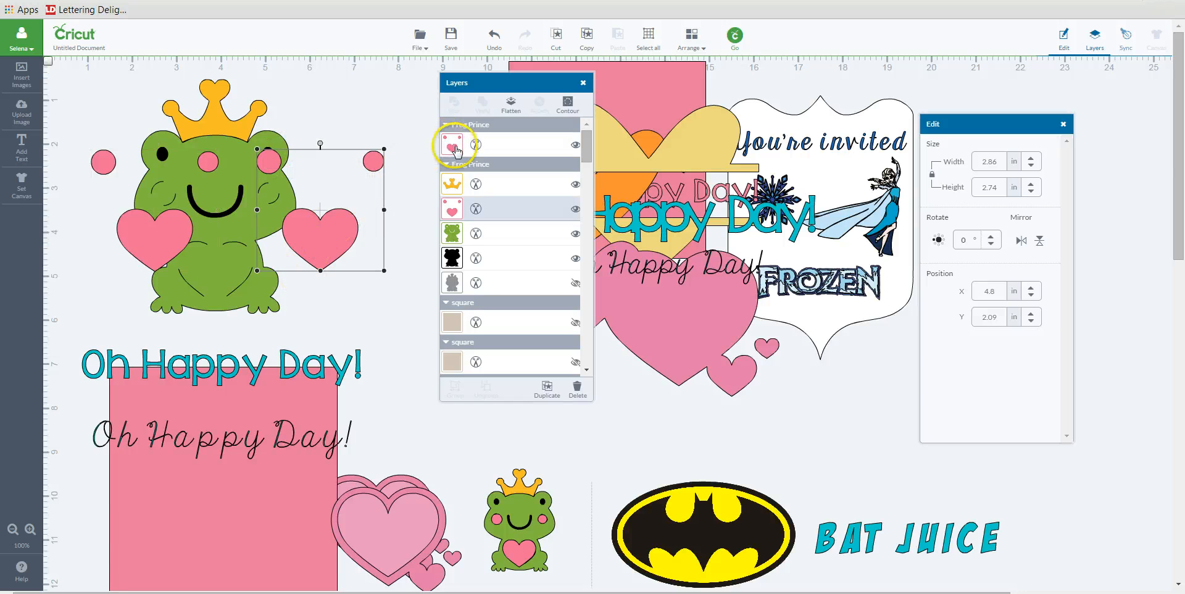
click(567, 106)
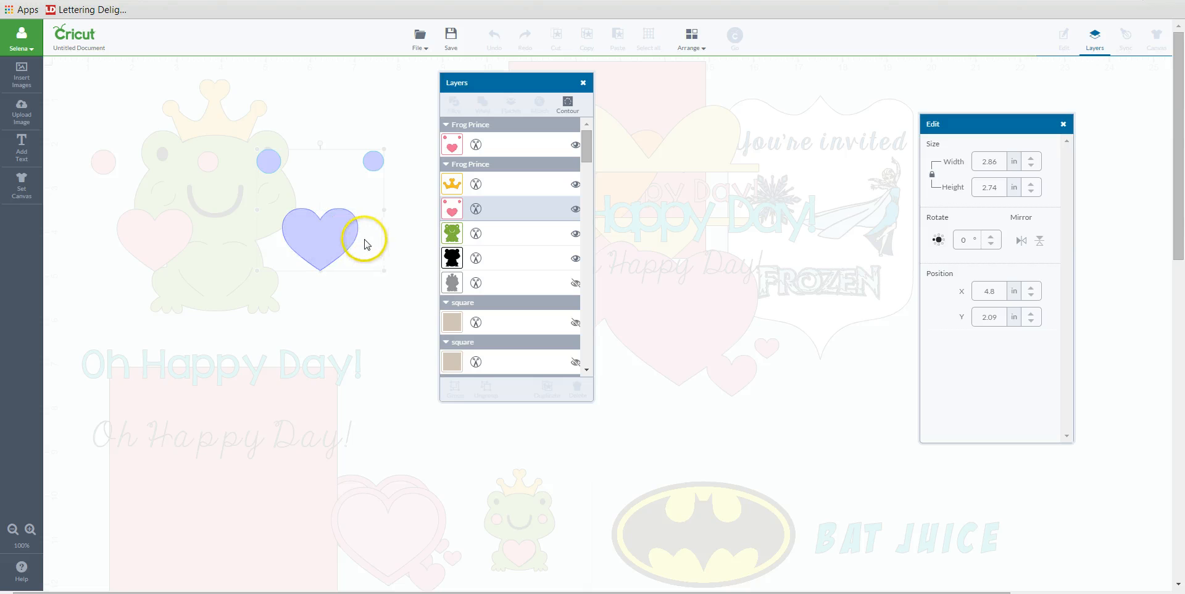
click(405, 205)
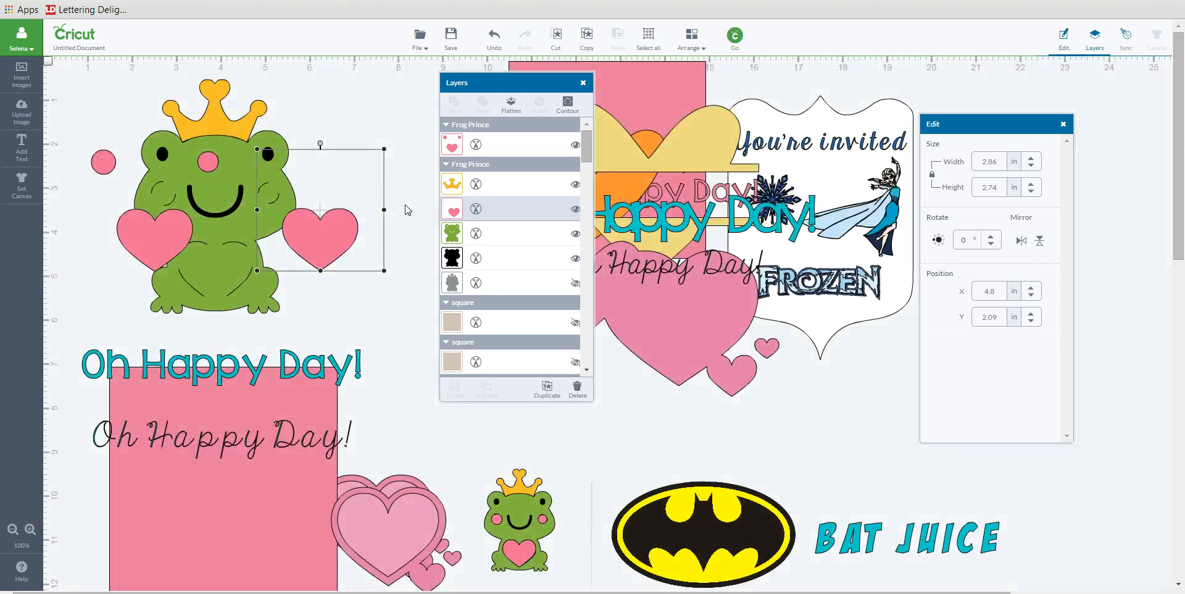
Move the separated pink heart to about X 6.41, Y 1.72 in and color it Lavender
drag(342, 241, 388, 165)
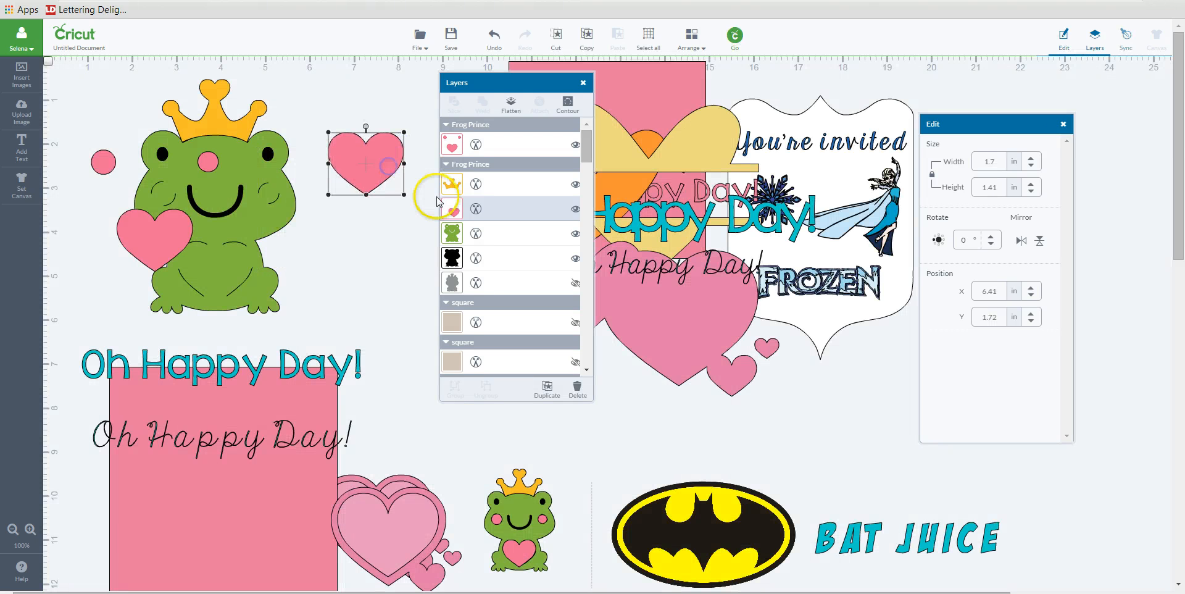
click(452, 210)
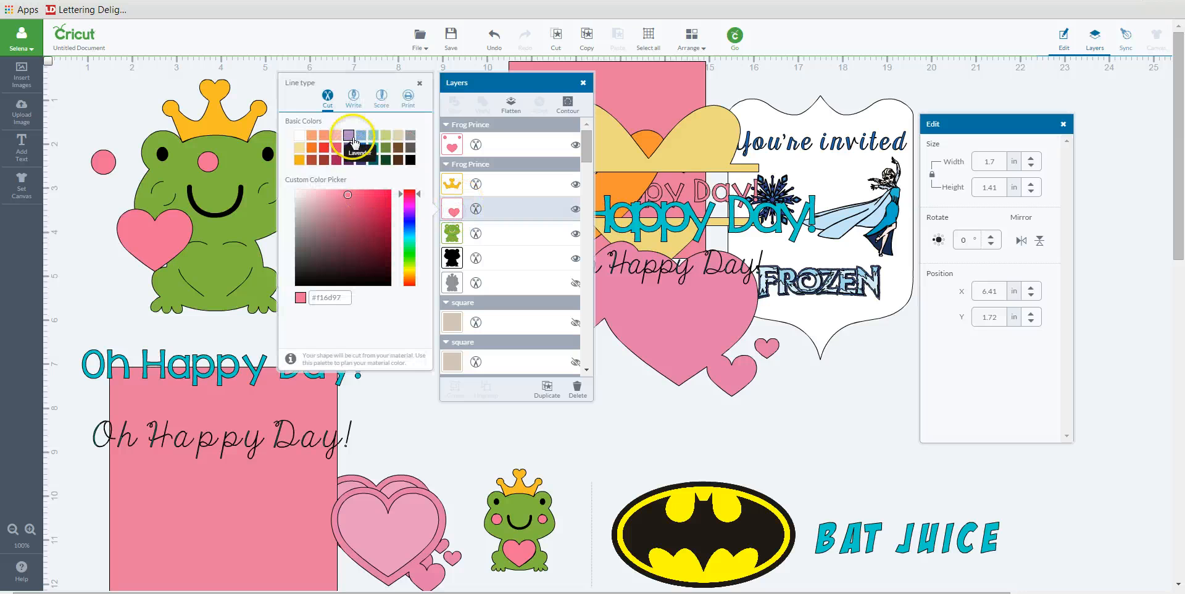
click(353, 141)
click(397, 386)
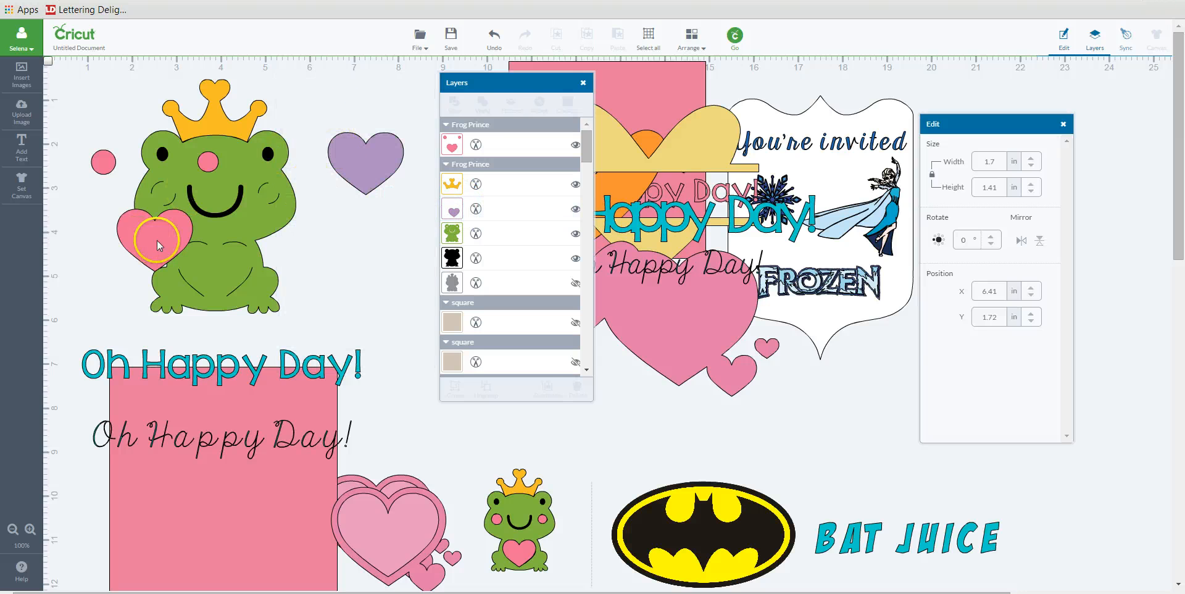
Move the heart-and-cheeks copy to about X 3.04, Y 2 in and hide its heart with Contour, keeping the two cheeks
drag(163, 244, 250, 240)
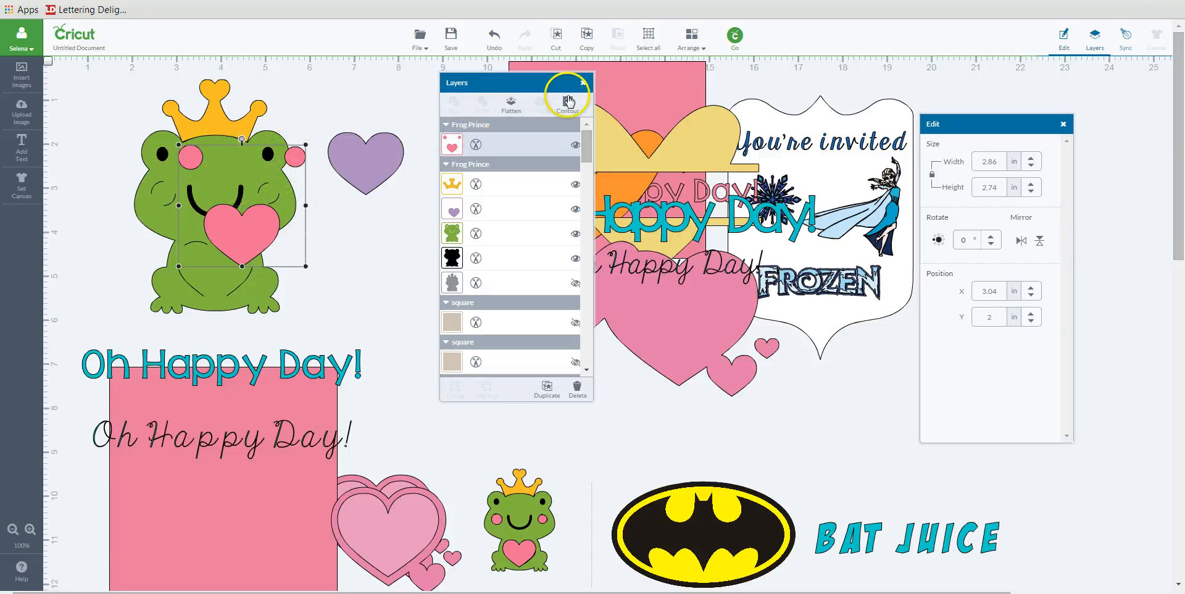
click(569, 103)
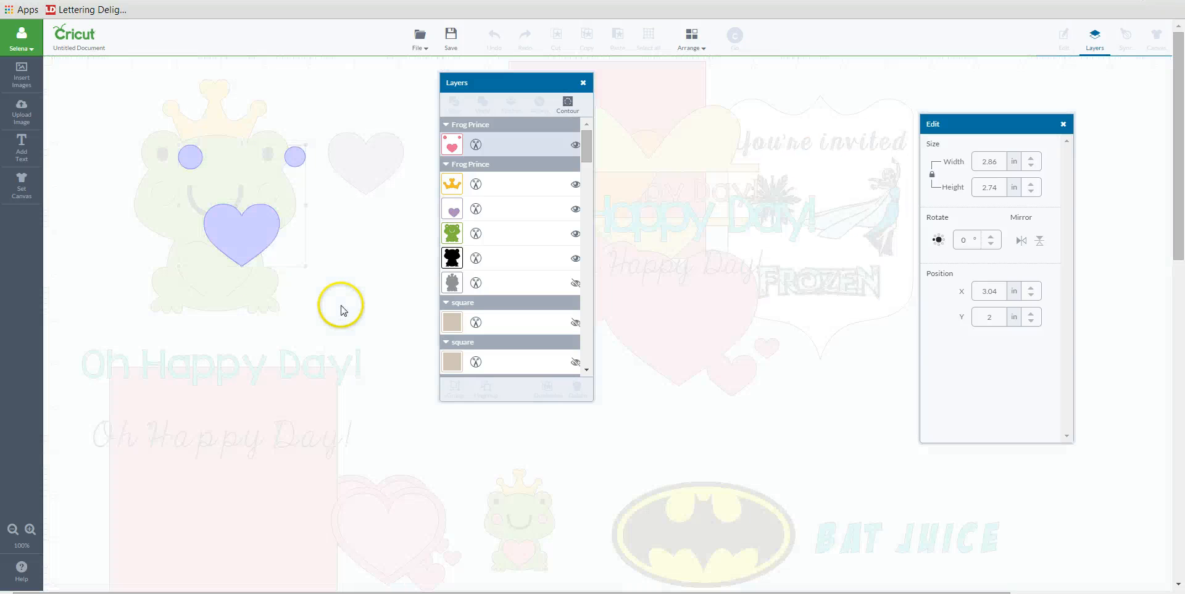
click(264, 234)
click(405, 247)
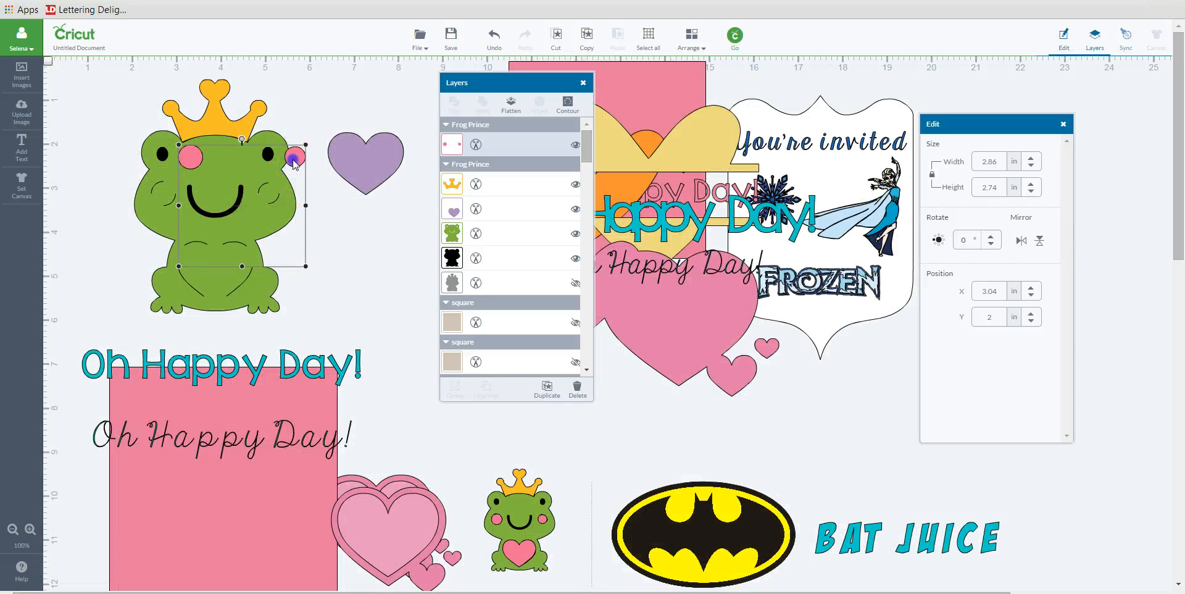
click(378, 246)
Place the pink cheeks on the large frog's face and the lavender heart on its belly at about X 2.99, Y 4.16 in
drag(289, 173, 275, 204)
drag(386, 153, 236, 262)
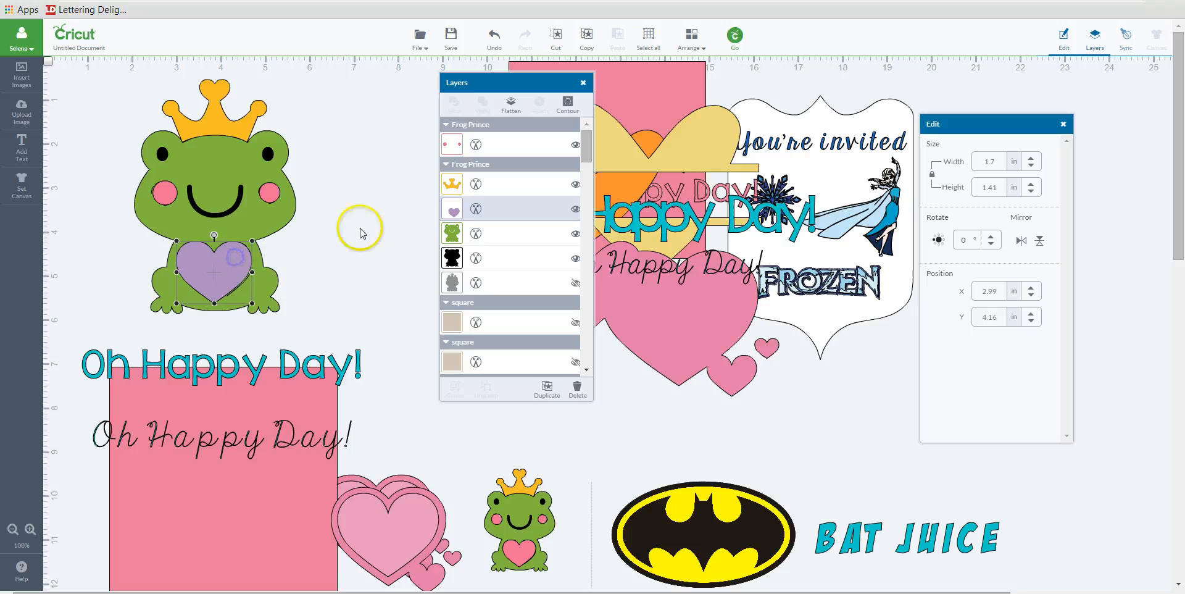
click(377, 225)
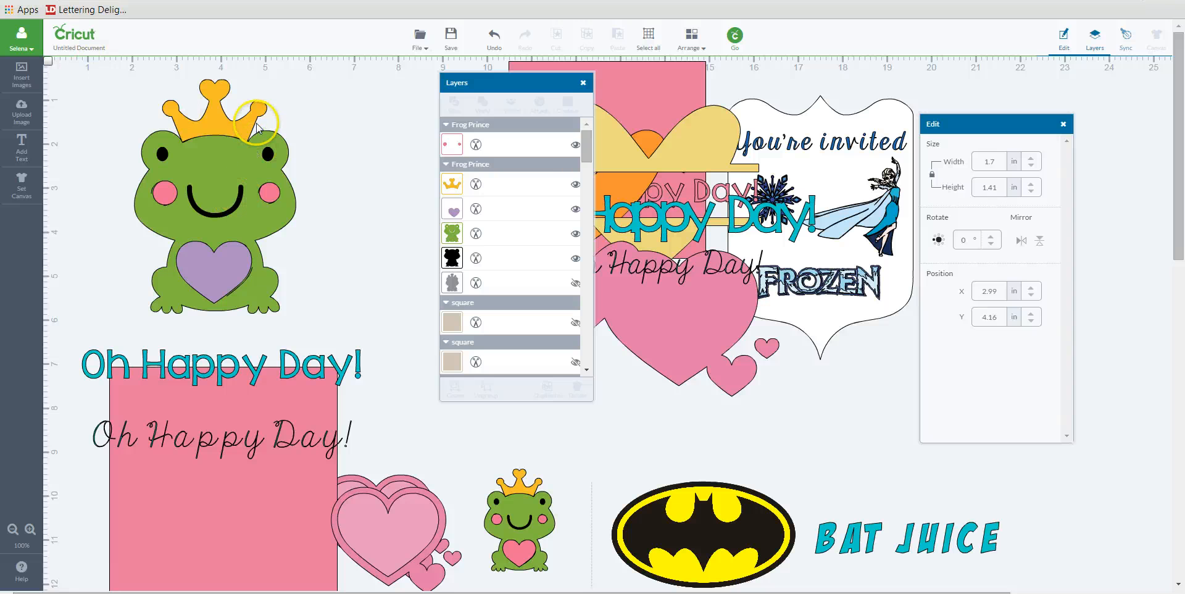
Move the lavender heart into the empty space beside the frog, and take the pink cheeks off and back to about X 2.46, Y 2.84 in
drag(233, 283, 387, 212)
drag(276, 196, 419, 115)
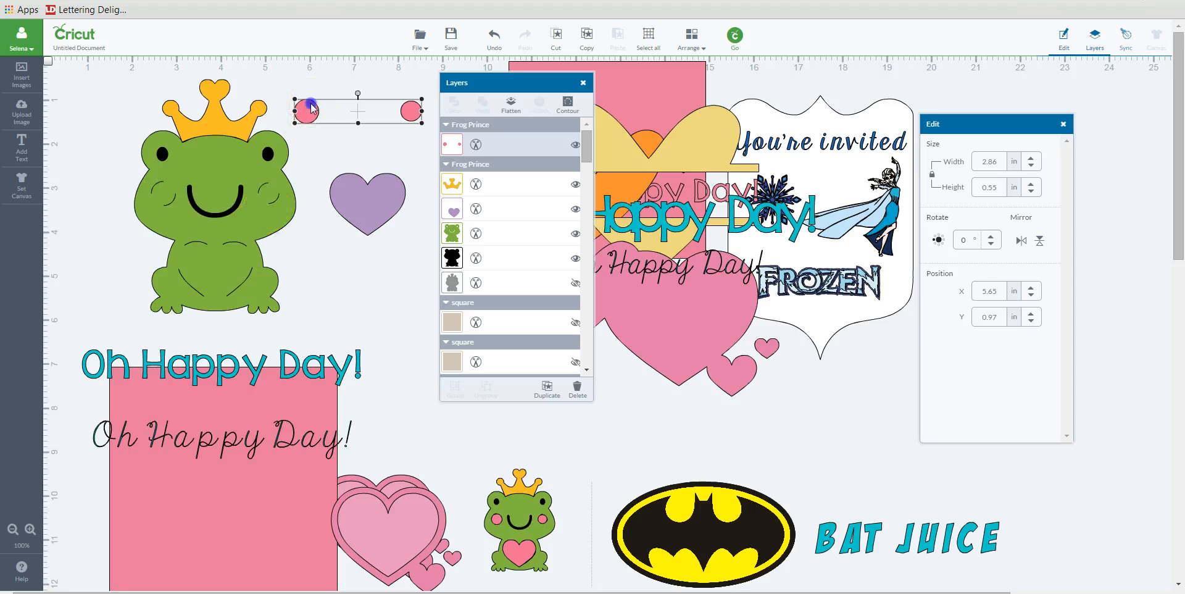
drag(311, 110, 172, 190)
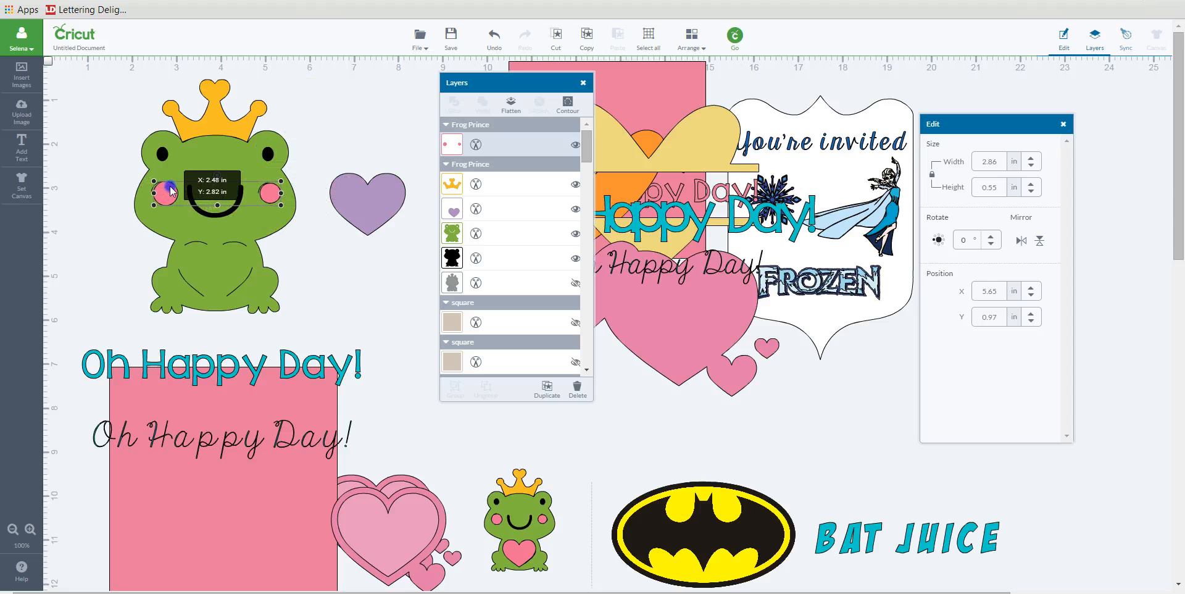
drag(360, 201, 373, 154)
click(281, 193)
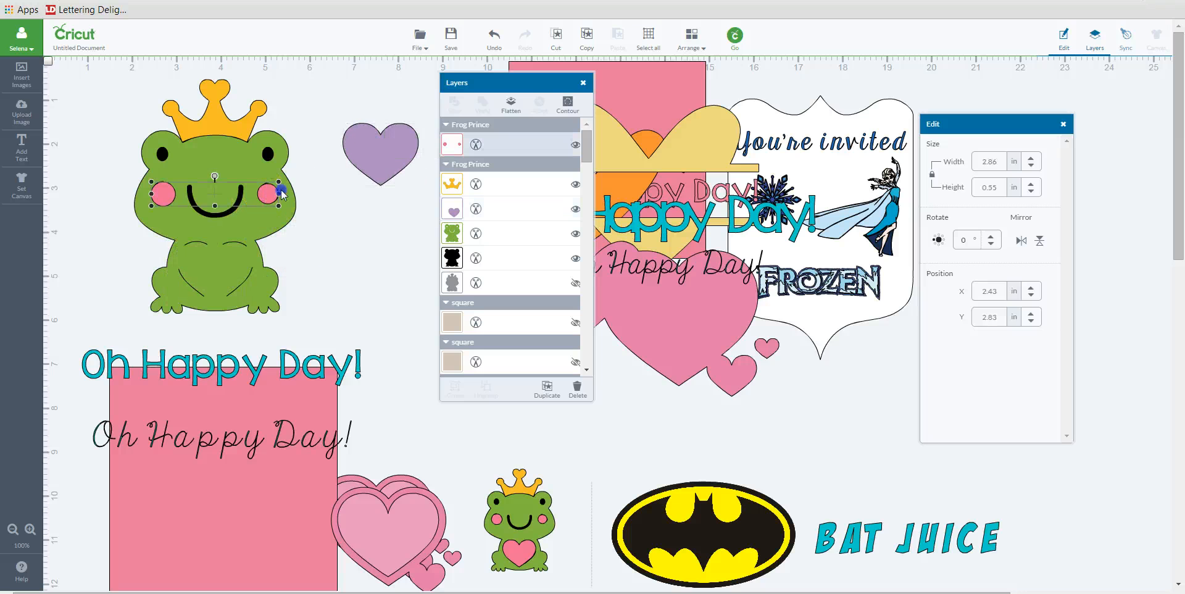
drag(281, 194, 431, 103)
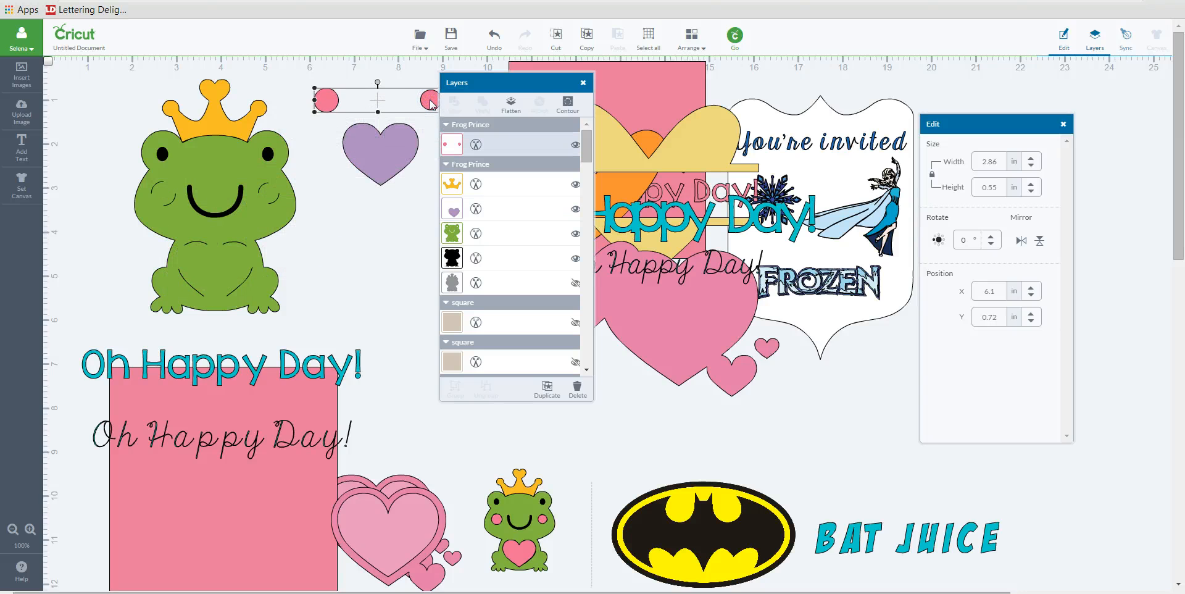
drag(326, 99, 168, 199)
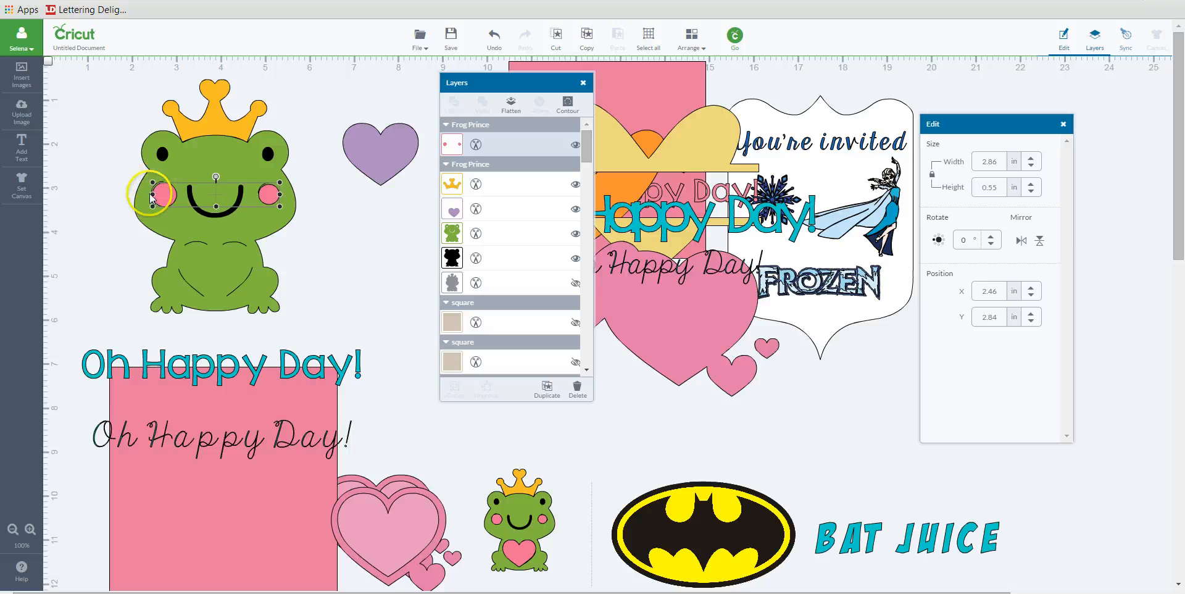
Place the lavender heart on the large frog's belly and nudge the pink cheeks to about X 2.44, Y 2.86 in
click(388, 257)
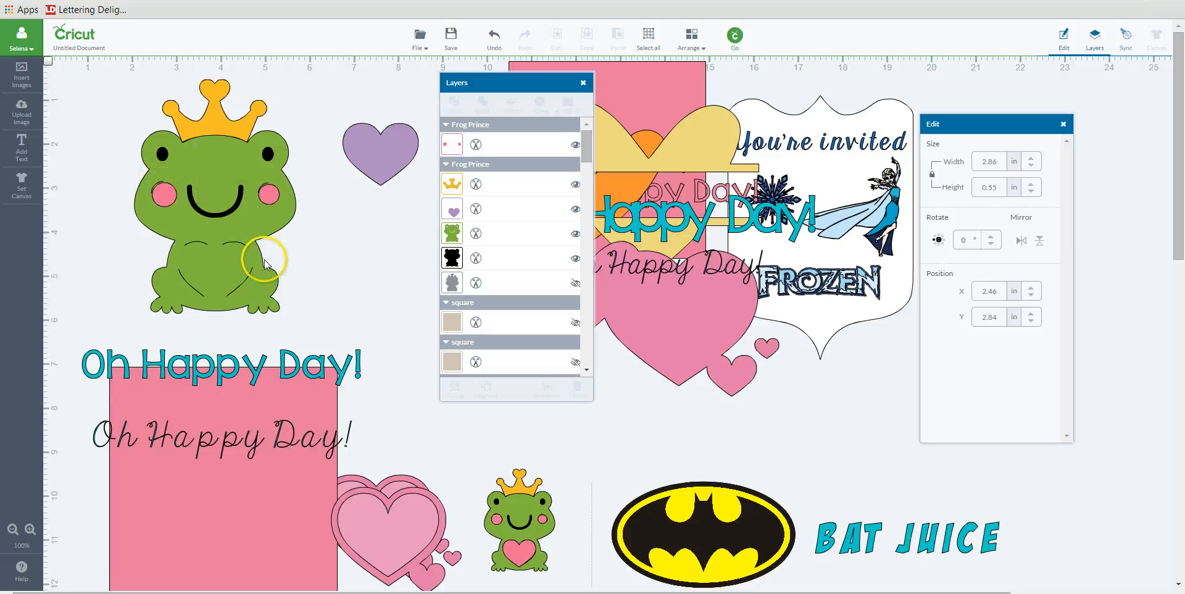
click(363, 187)
drag(363, 187, 215, 283)
click(272, 197)
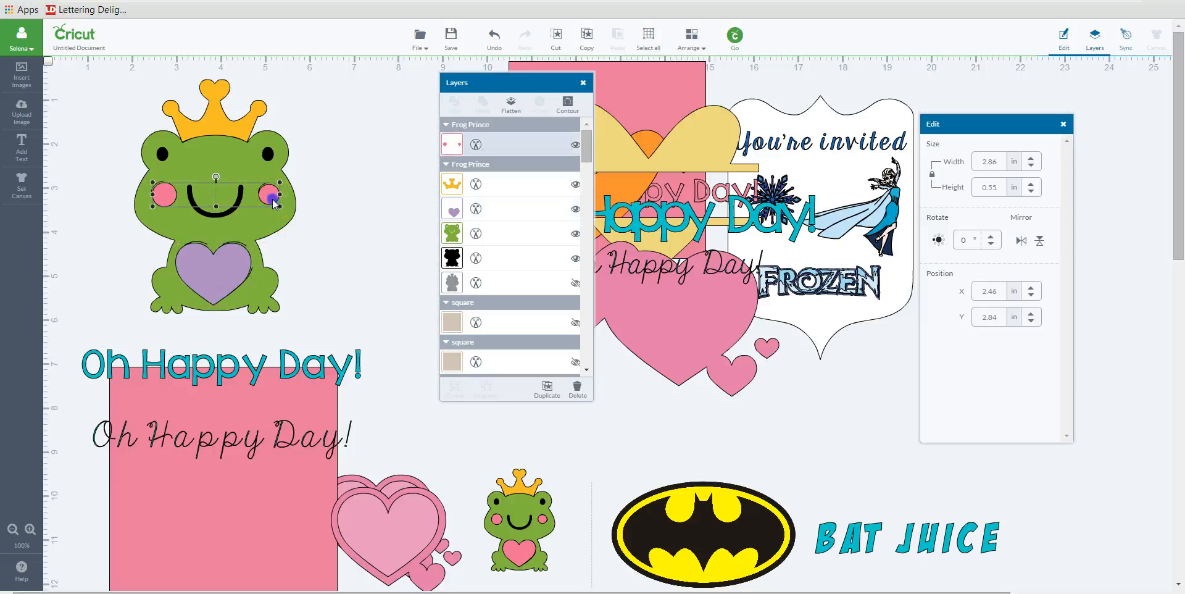
drag(273, 199, 272, 200)
click(332, 213)
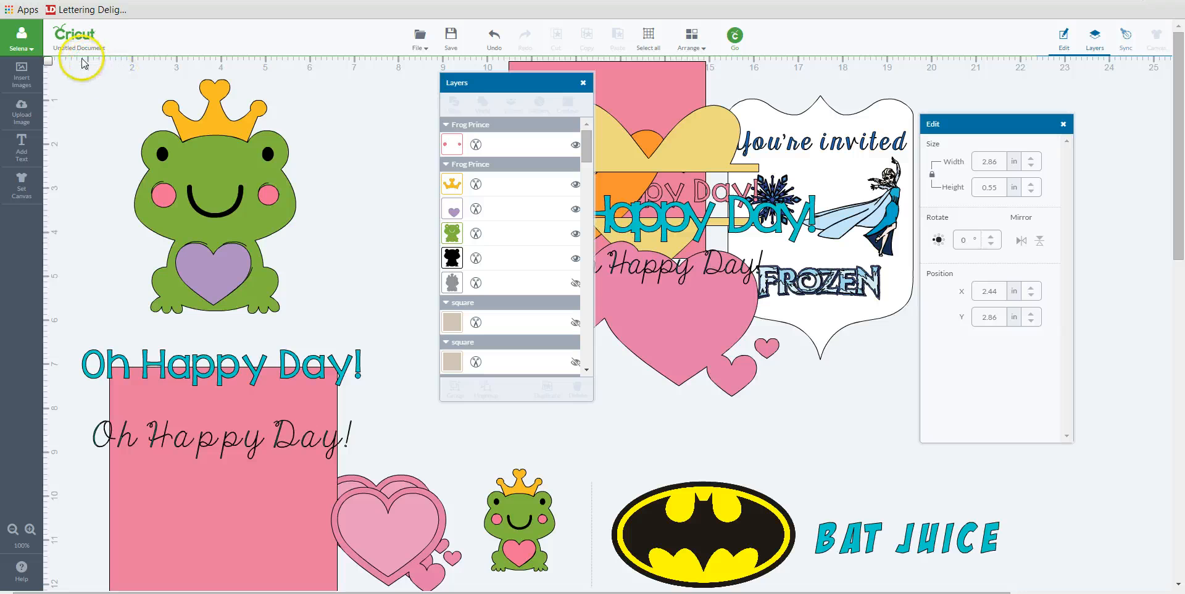
Try flattening the whole large frog into one printable image enlarged to about 5.78 × 8.35 in, and undo both changes
drag(85, 59, 353, 347)
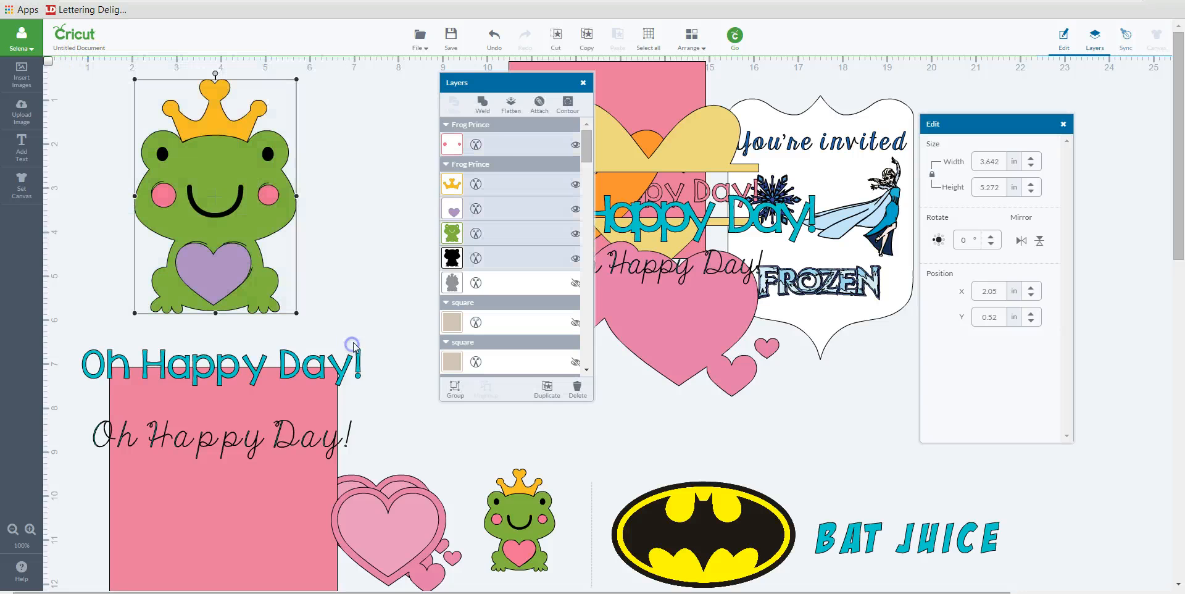
click(512, 106)
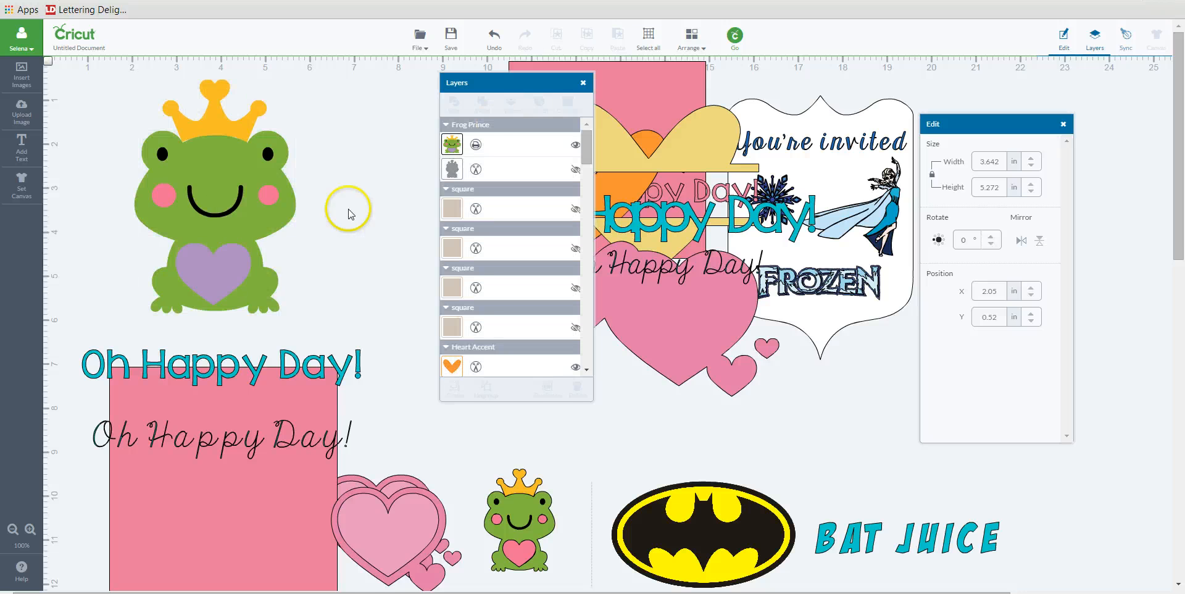
click(248, 222)
drag(299, 313, 395, 449)
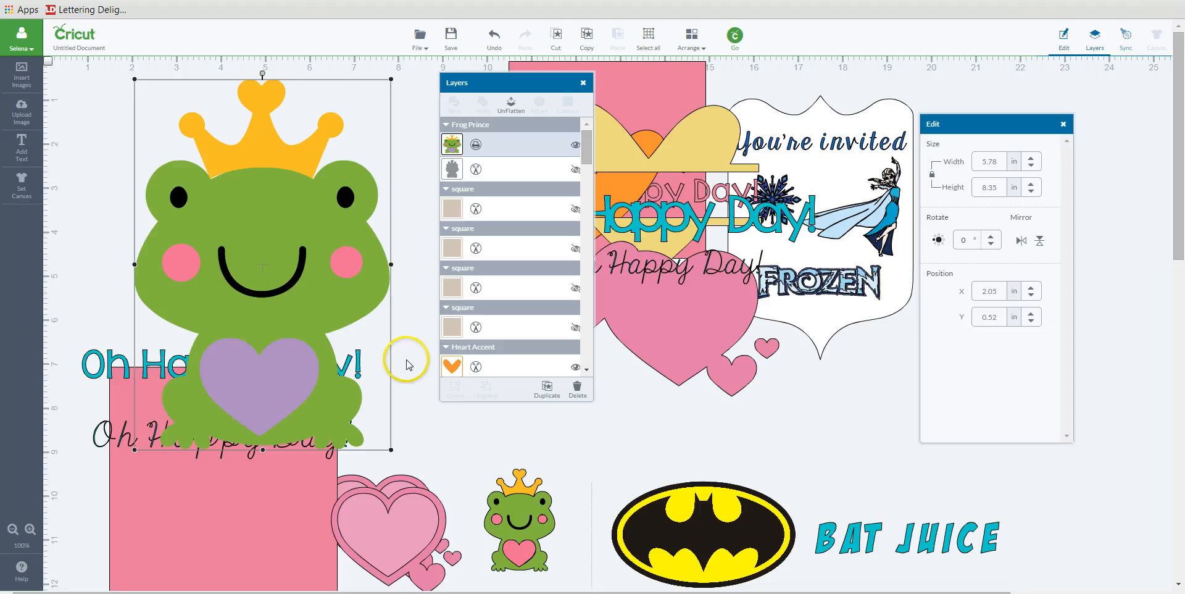
click(495, 38)
click(495, 38)
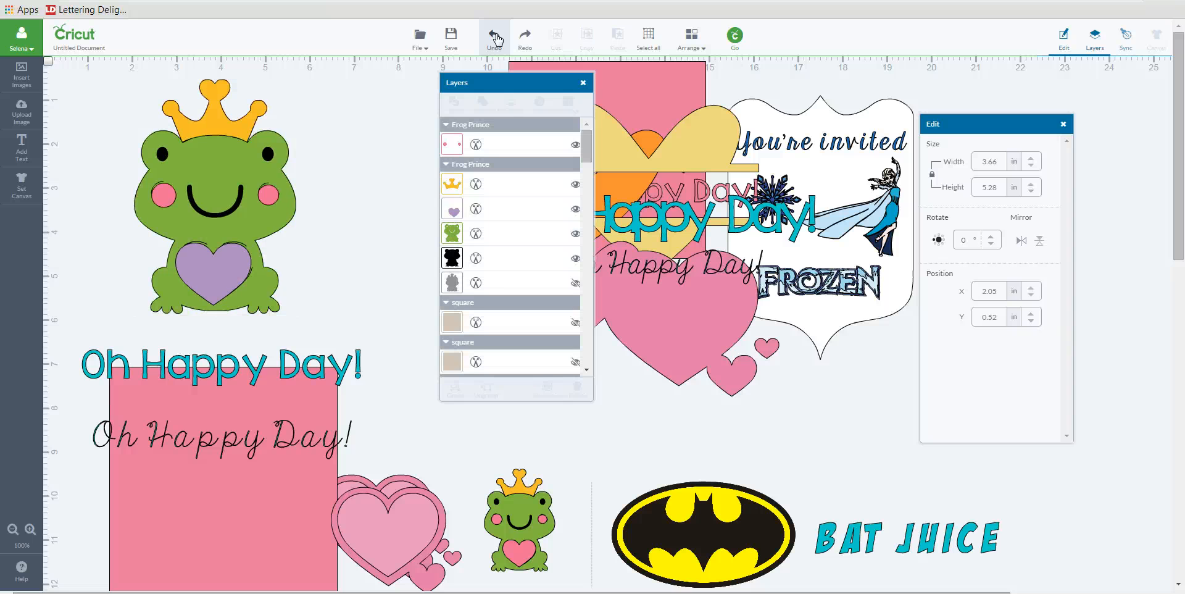
Move the lavender heart and pink cheeks beside the frog, and hide the right cheek's cut lines on the green layer with Contour
drag(211, 275, 373, 163)
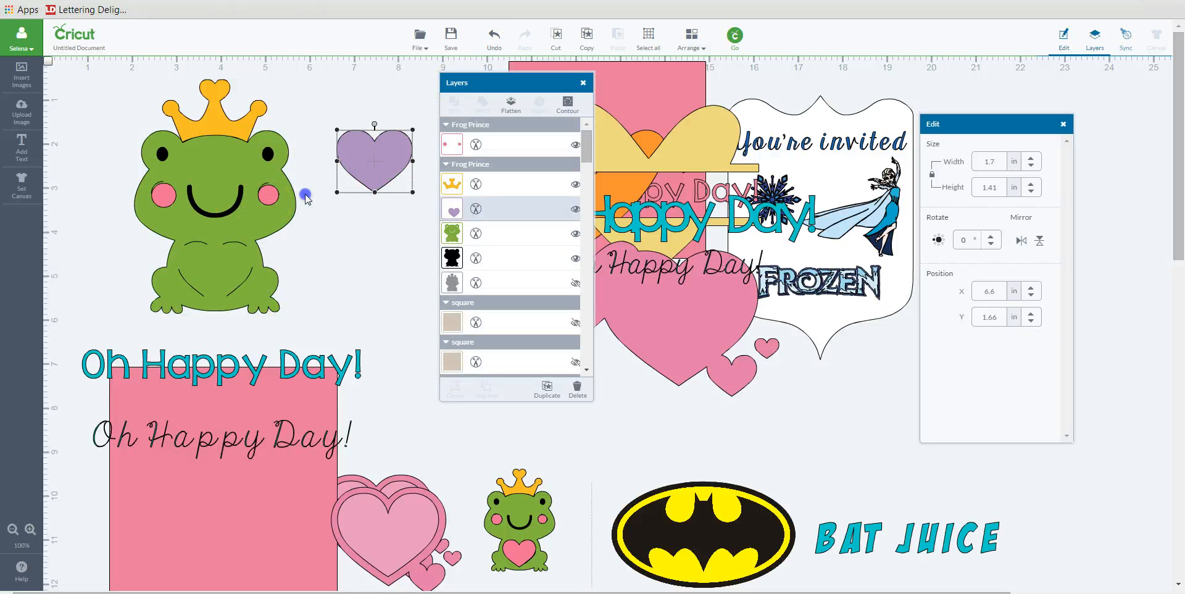
drag(271, 201, 426, 109)
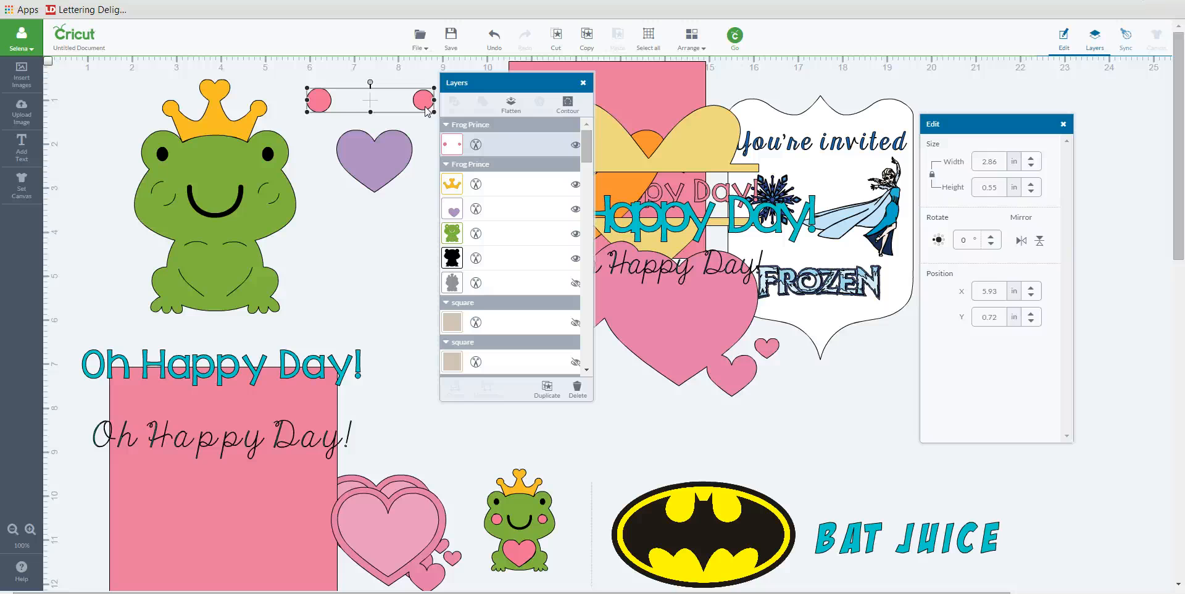
click(247, 228)
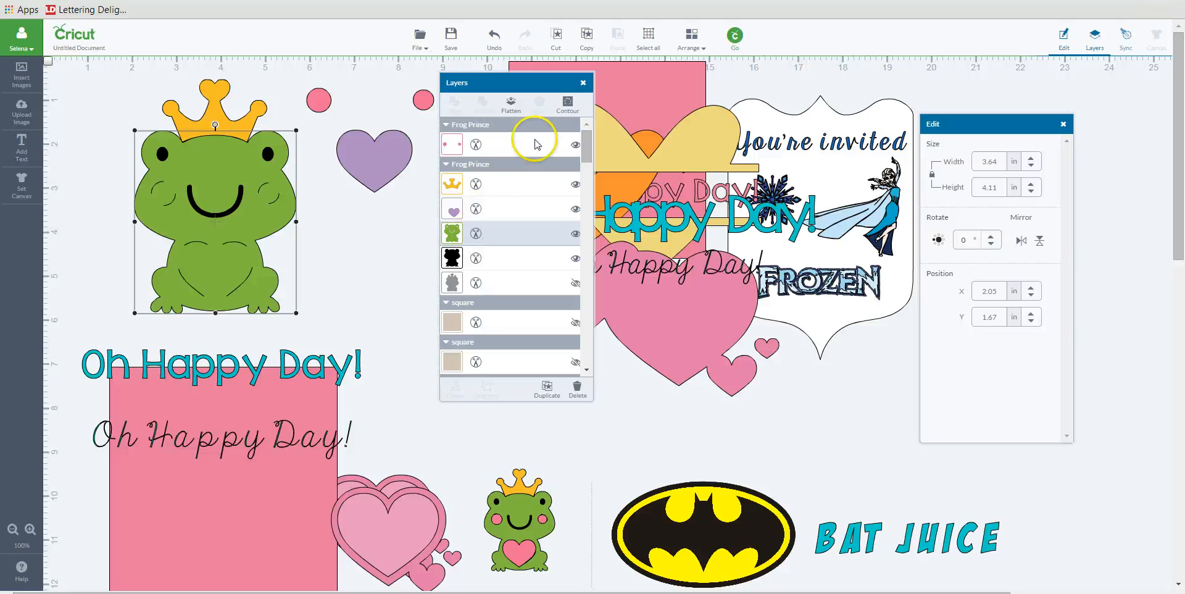
click(566, 105)
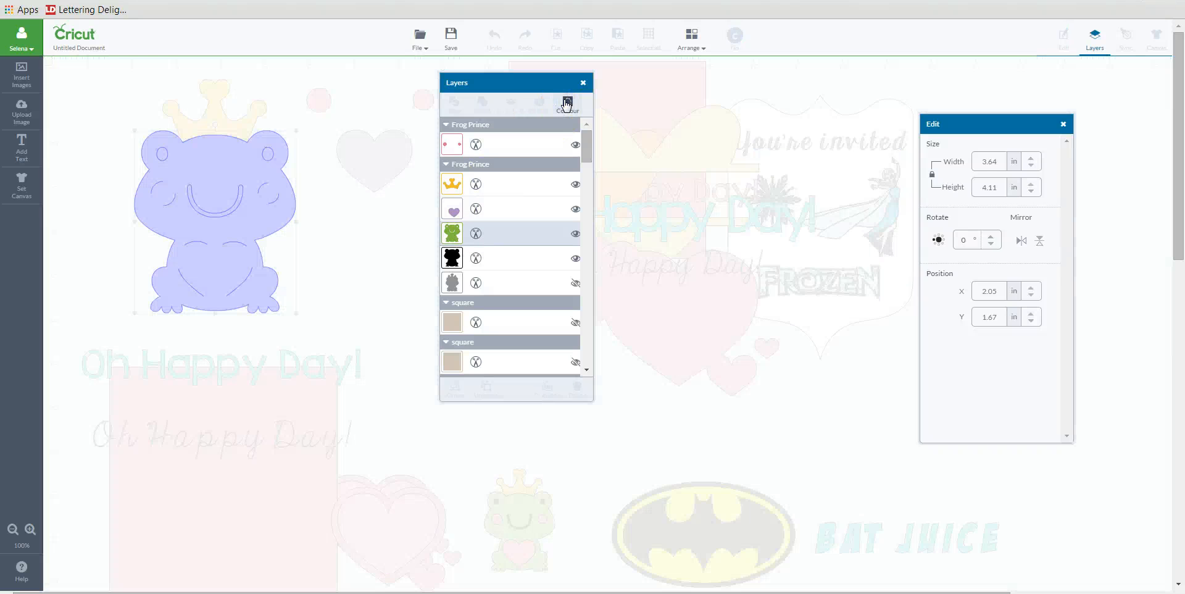
click(264, 189)
click(264, 186)
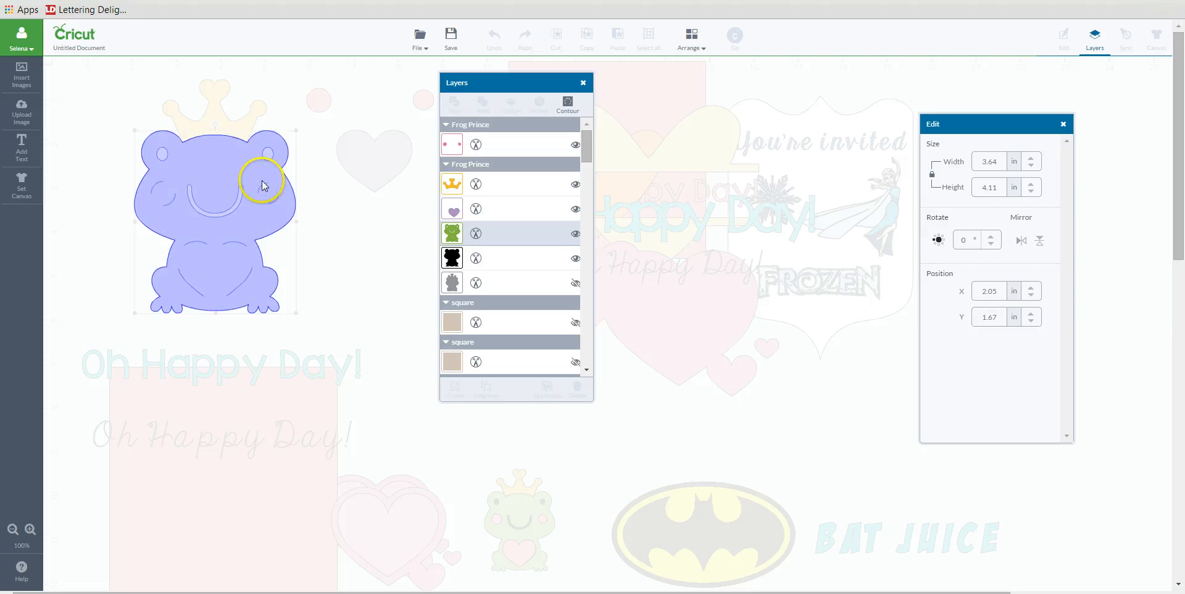
click(263, 188)
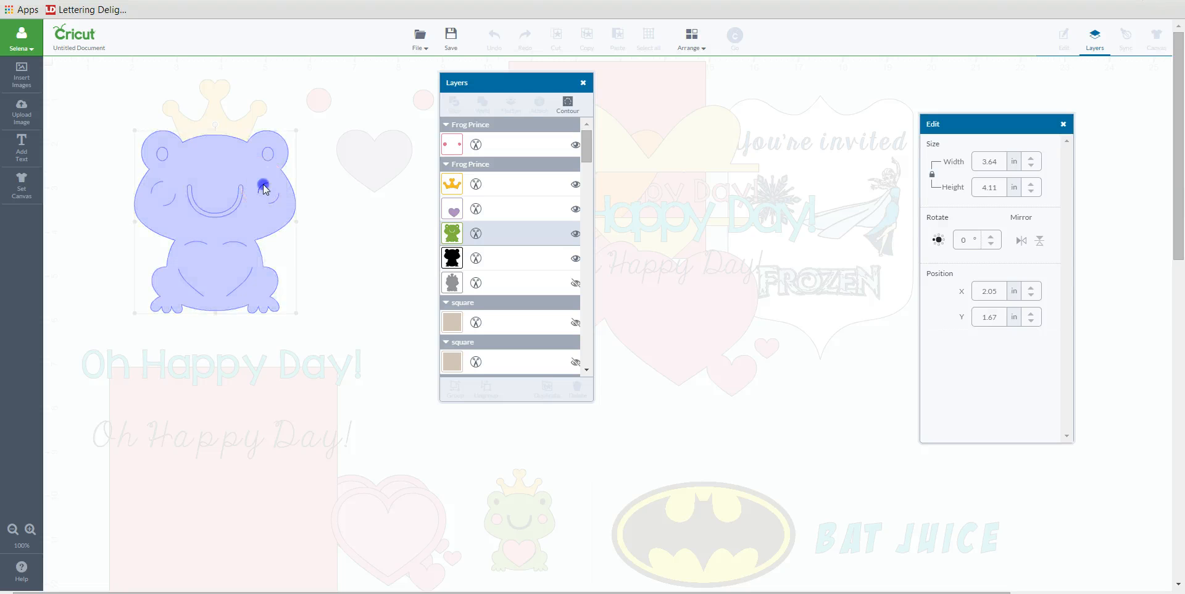
click(277, 200)
click(277, 200)
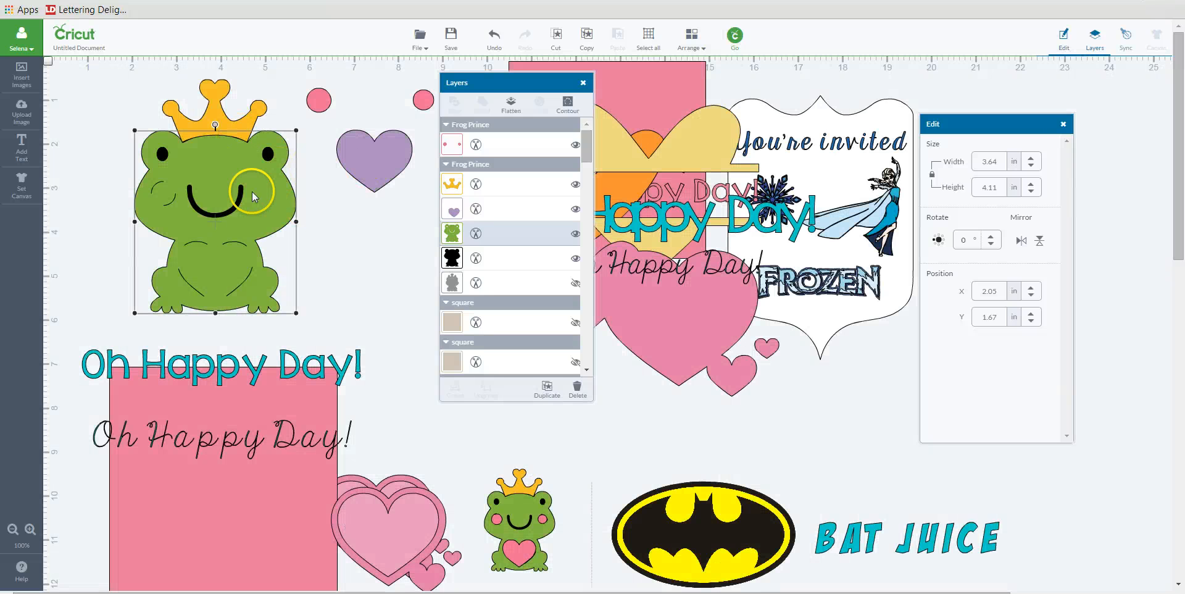
Undo the Contour change and the recent moves of the heart and cheeks
click(492, 38)
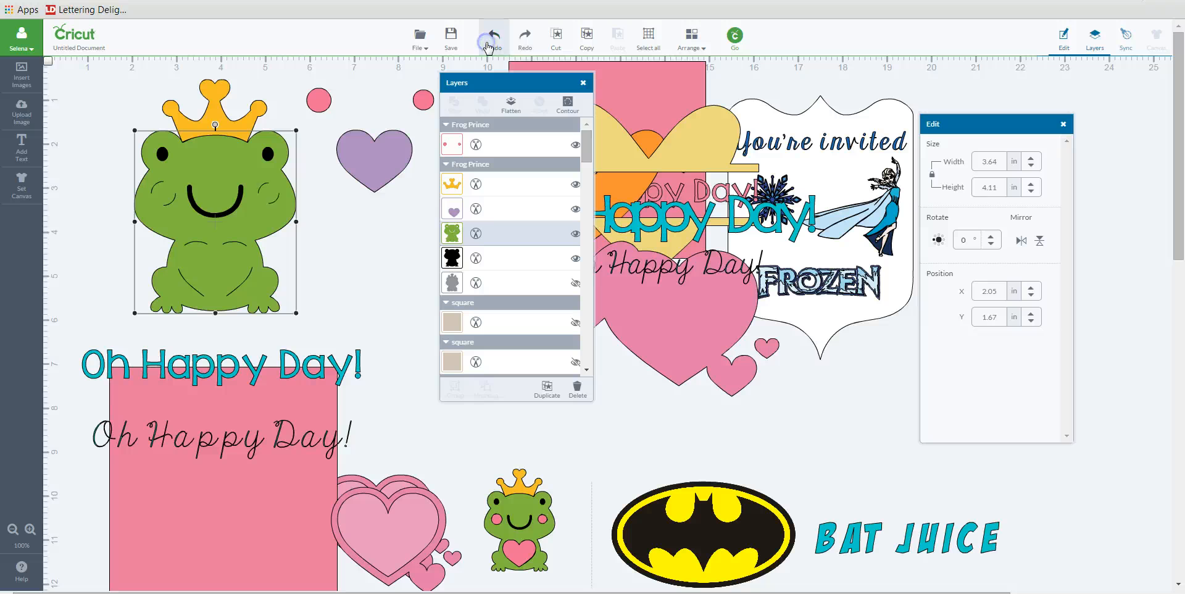
click(490, 40)
click(488, 46)
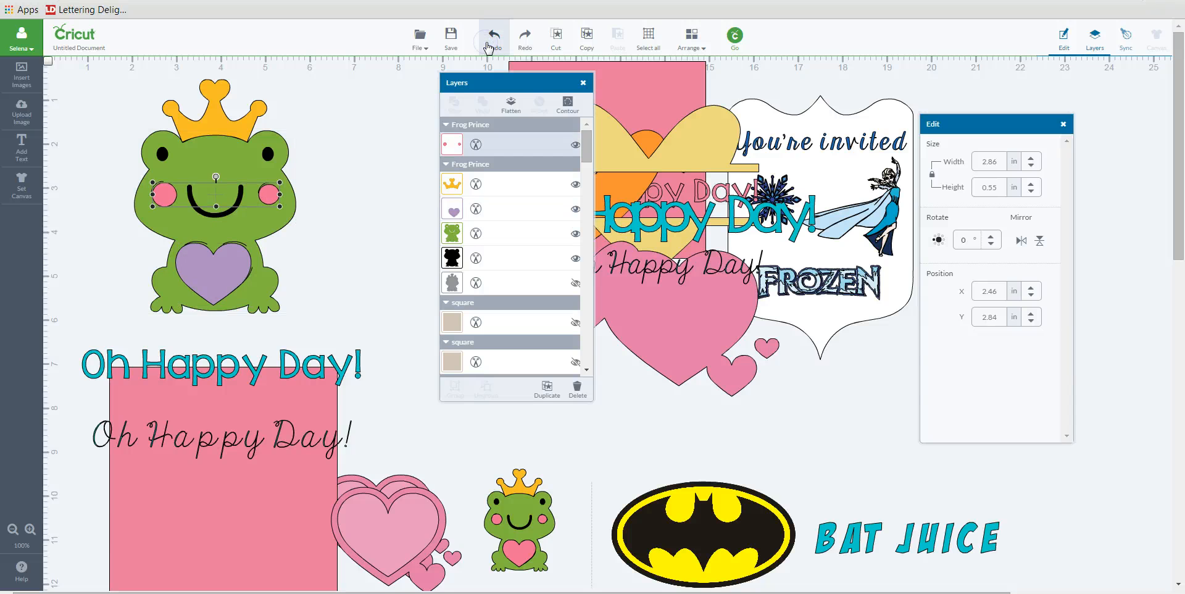
click(488, 46)
click(488, 47)
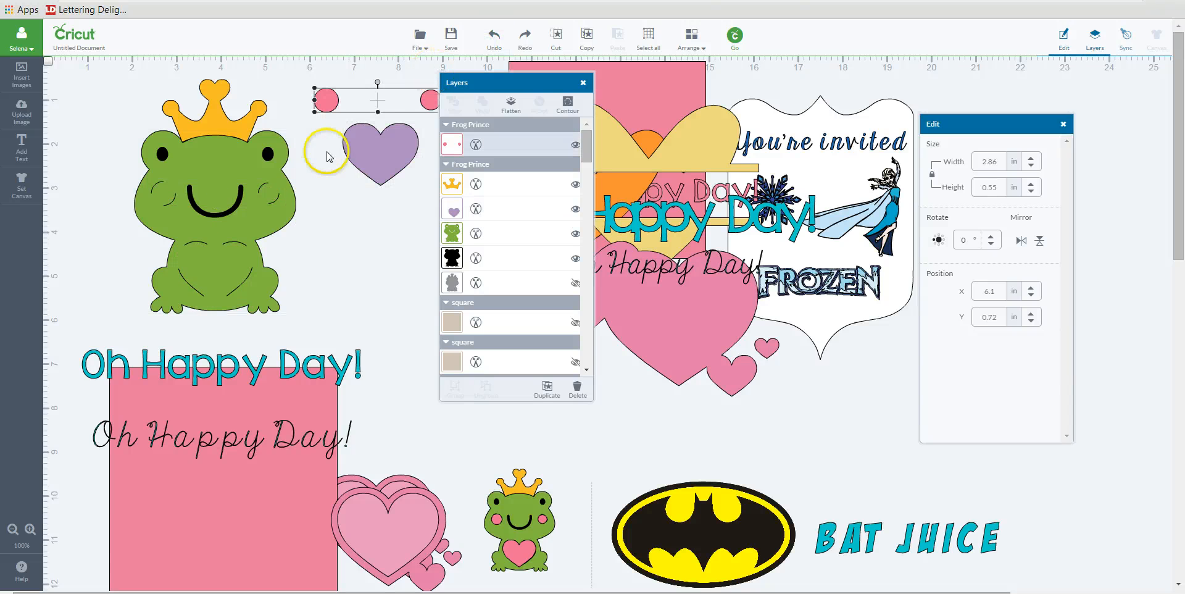
Place the lavender heart on the frog's belly at about X 3.01, Y 4.17 in and the cheeks on its face at about X 2.43, Y 2.8 in
drag(395, 160, 234, 281)
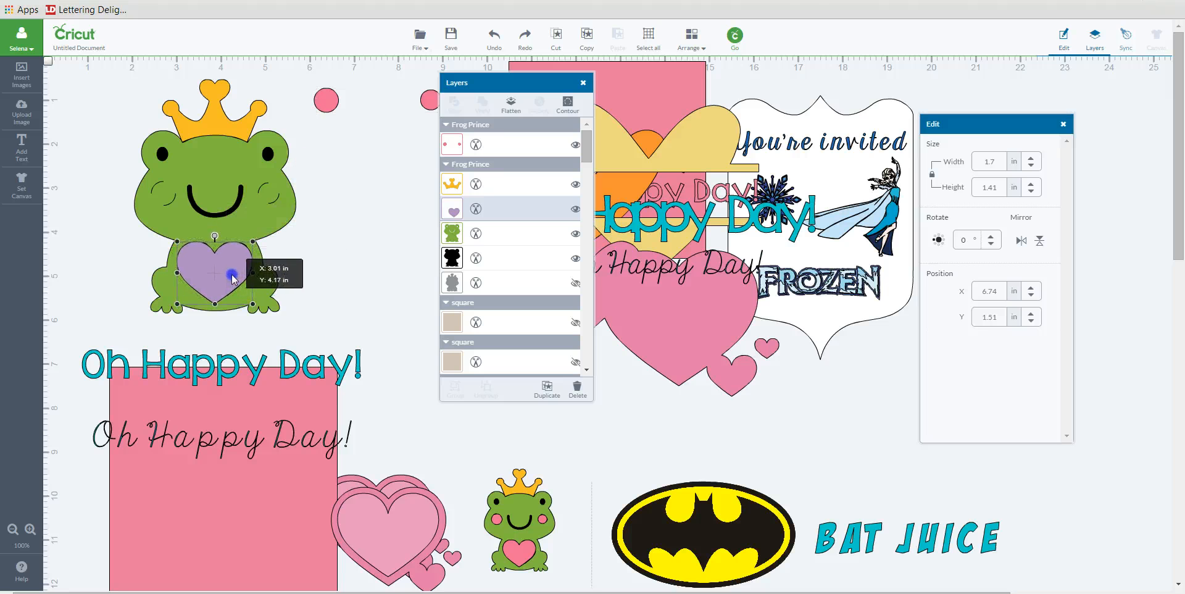
drag(357, 86, 165, 194)
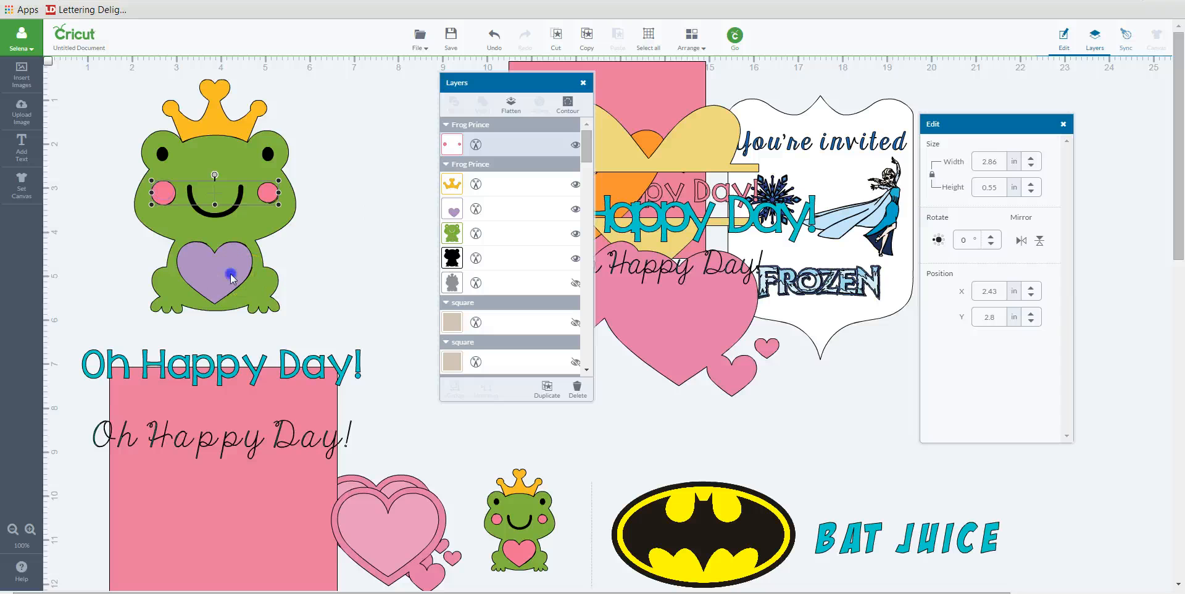
click(251, 282)
click(311, 247)
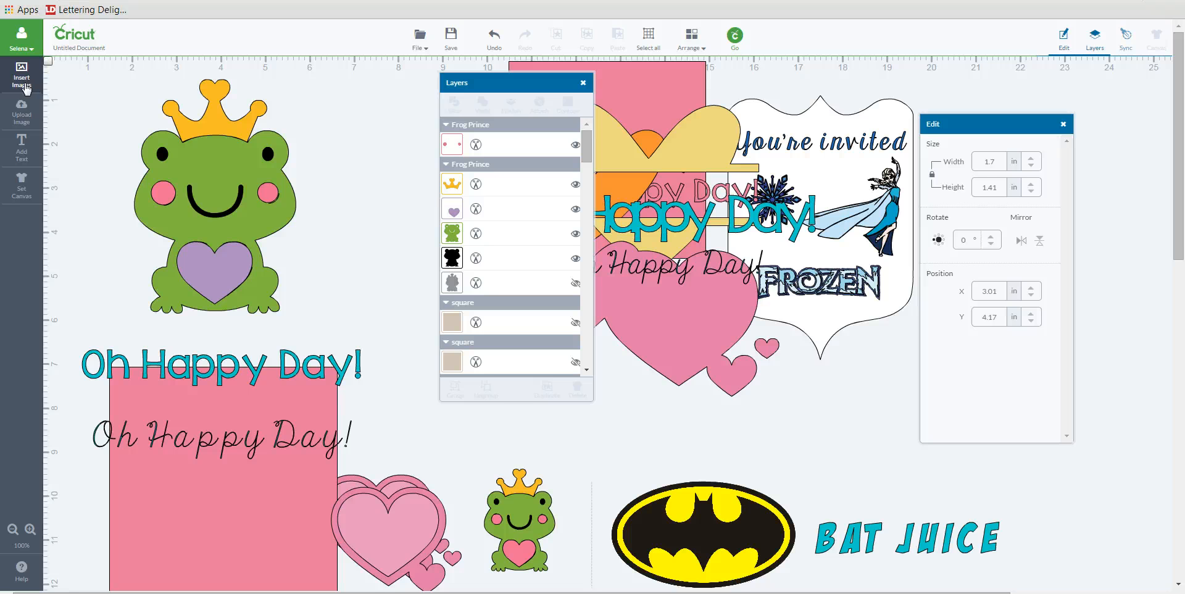
Shrink one of the stacked pink hearts images to about 0.54 × 0.44 in and move it beside the large frog's crown
drag(421, 513, 357, 283)
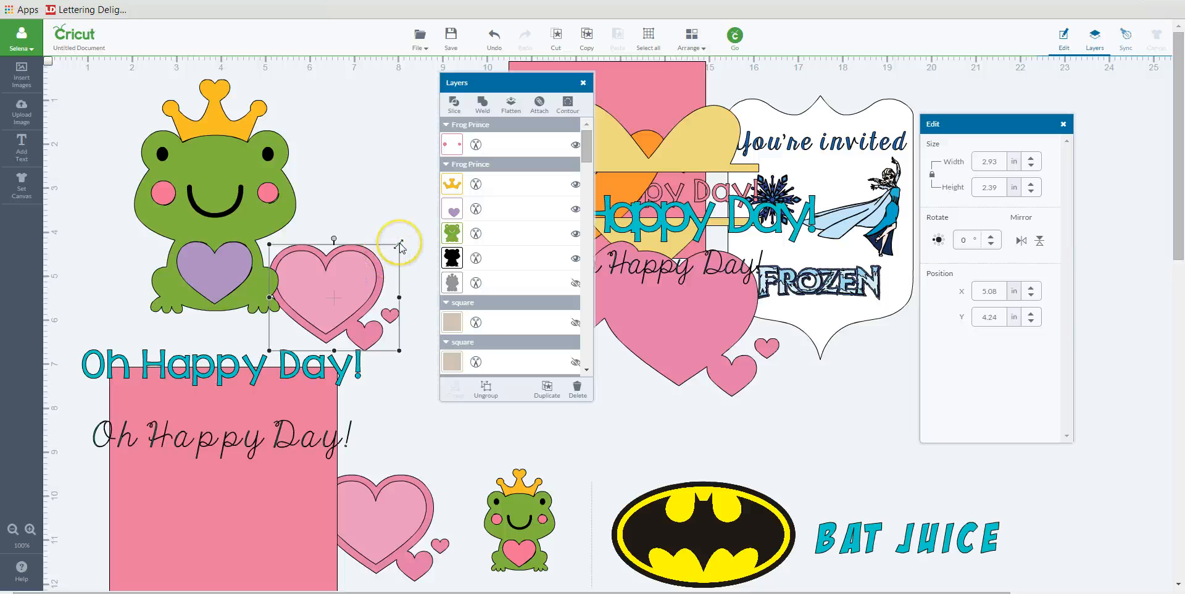
drag(400, 245, 272, 420)
drag(278, 340, 285, 123)
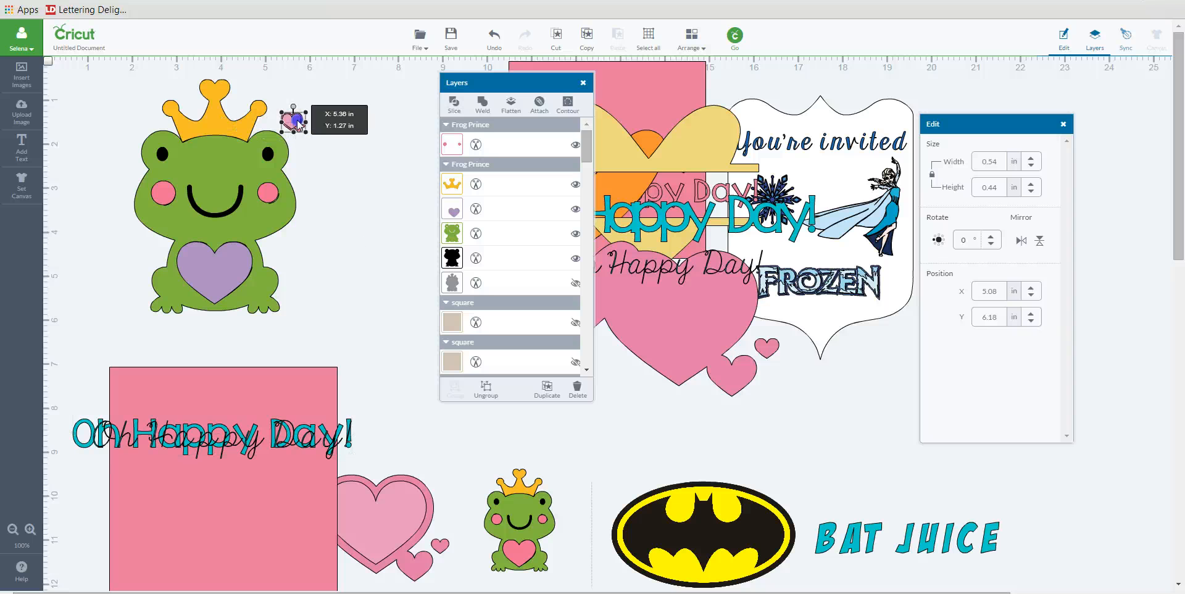
Bring the small pink hearts to the front and place them on the large frog's crown at about X 3.65, Y 1.3 in
right_click(295, 121)
click(365, 366)
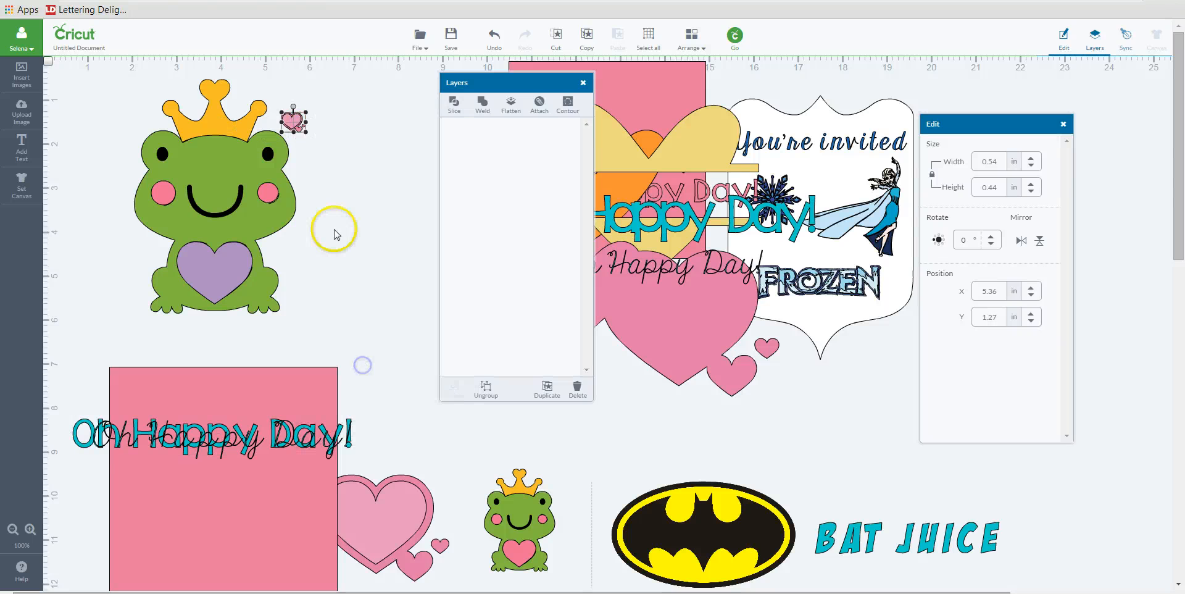
drag(297, 123, 220, 122)
click(378, 121)
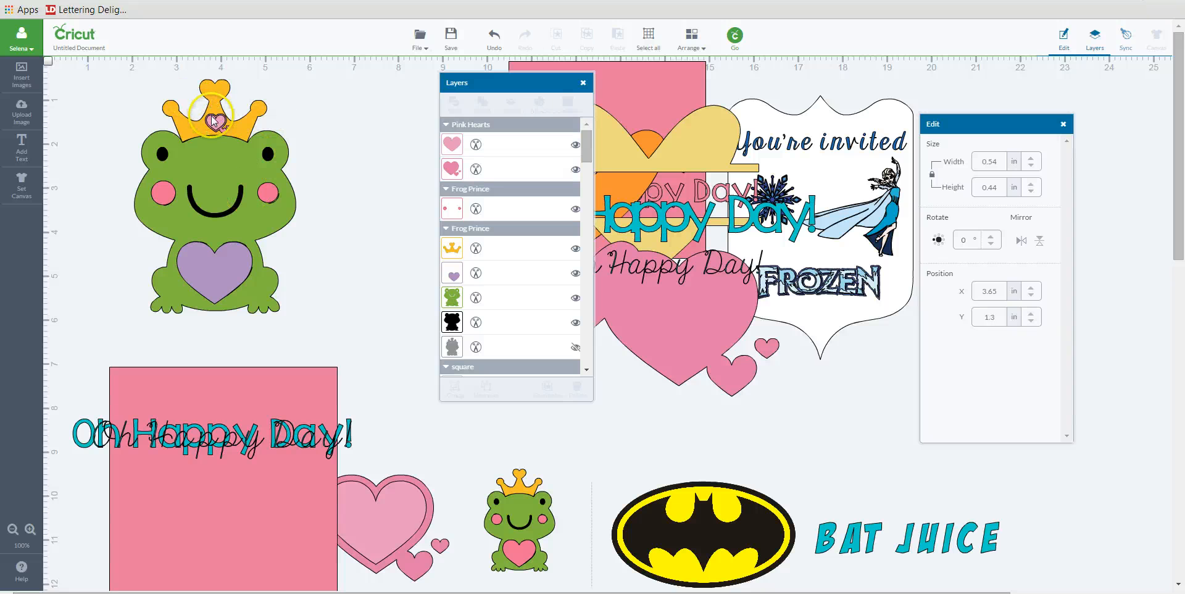
Flatten the large frog with its heart, cheeks and crown hearts into one printable image and move it to about X 1.07, Y 0.6 in
drag(100, 65, 356, 370)
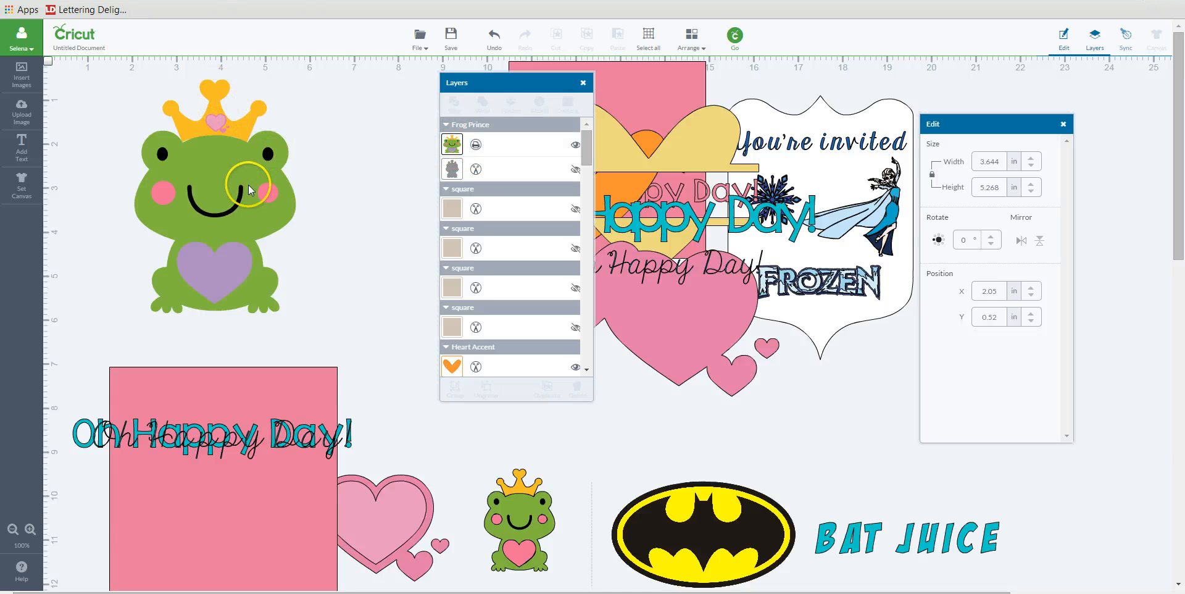
click(223, 206)
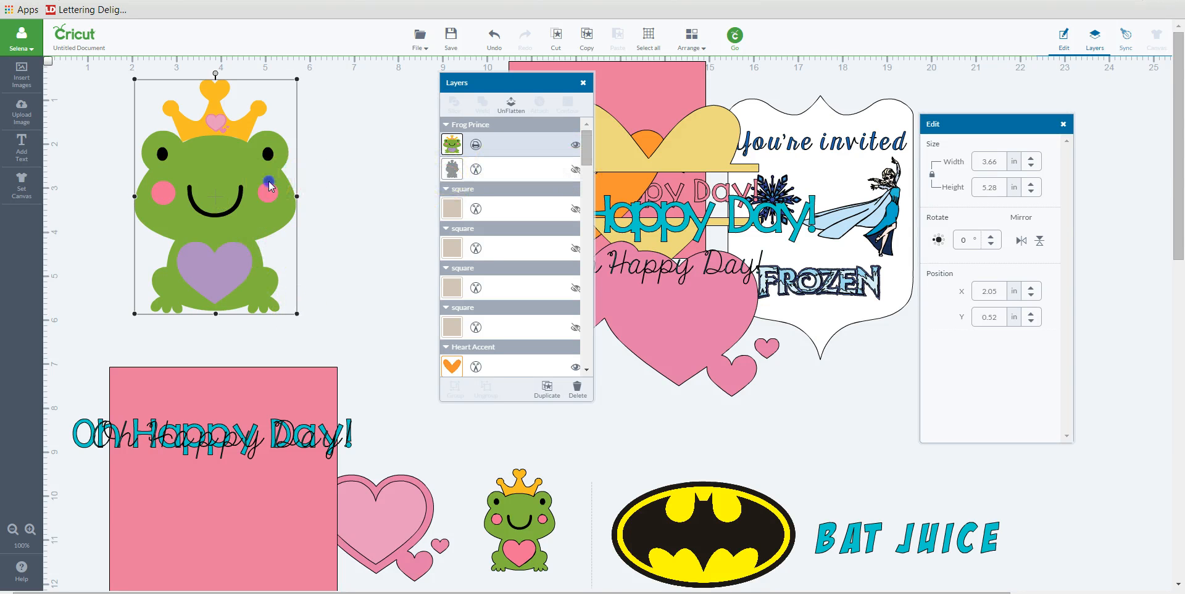
drag(269, 182, 282, 184)
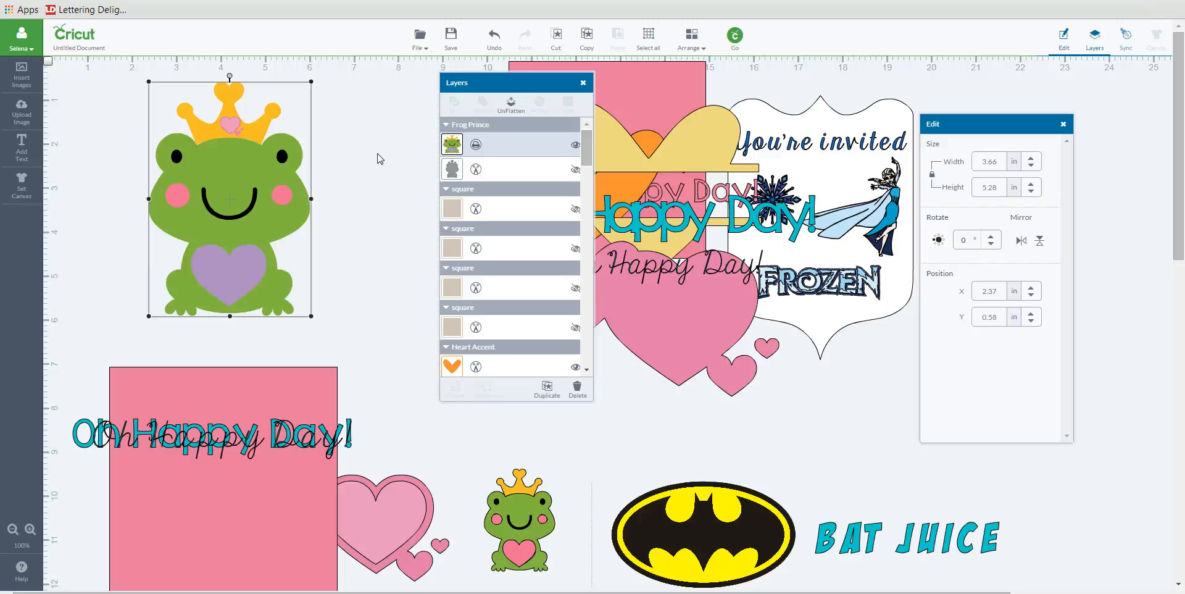
click(178, 107)
drag(291, 173, 232, 174)
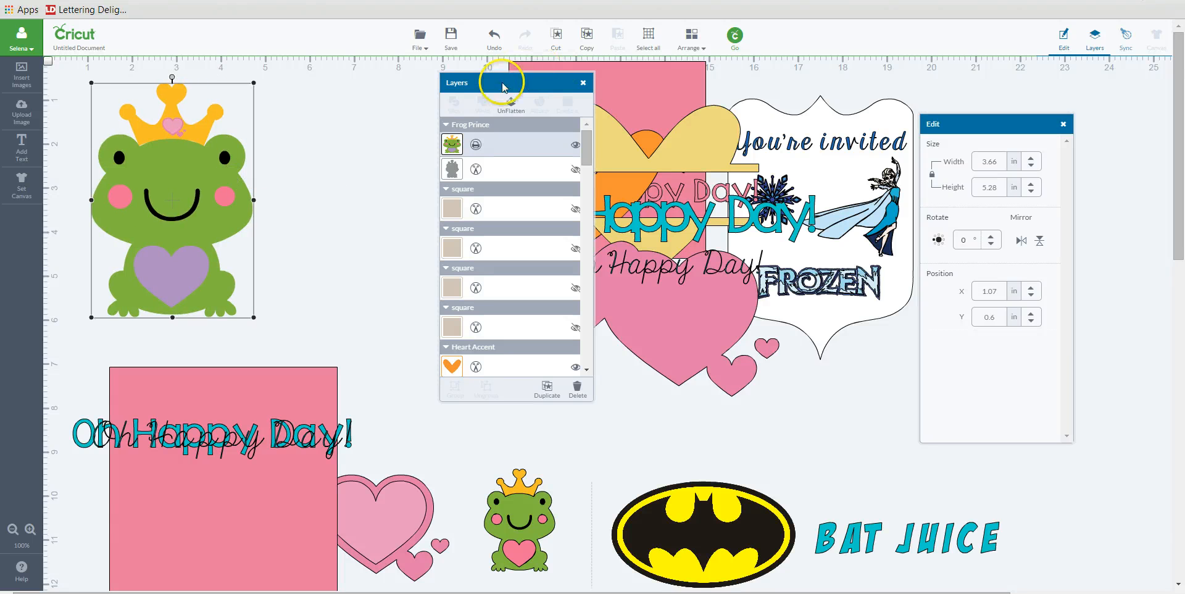
Nudge the flattened frog to about Y 0.63 in and duplicate it, placing the copy beside it at about X 4.94, Y 0.63 in
drag(500, 83, 593, 84)
drag(237, 197, 237, 199)
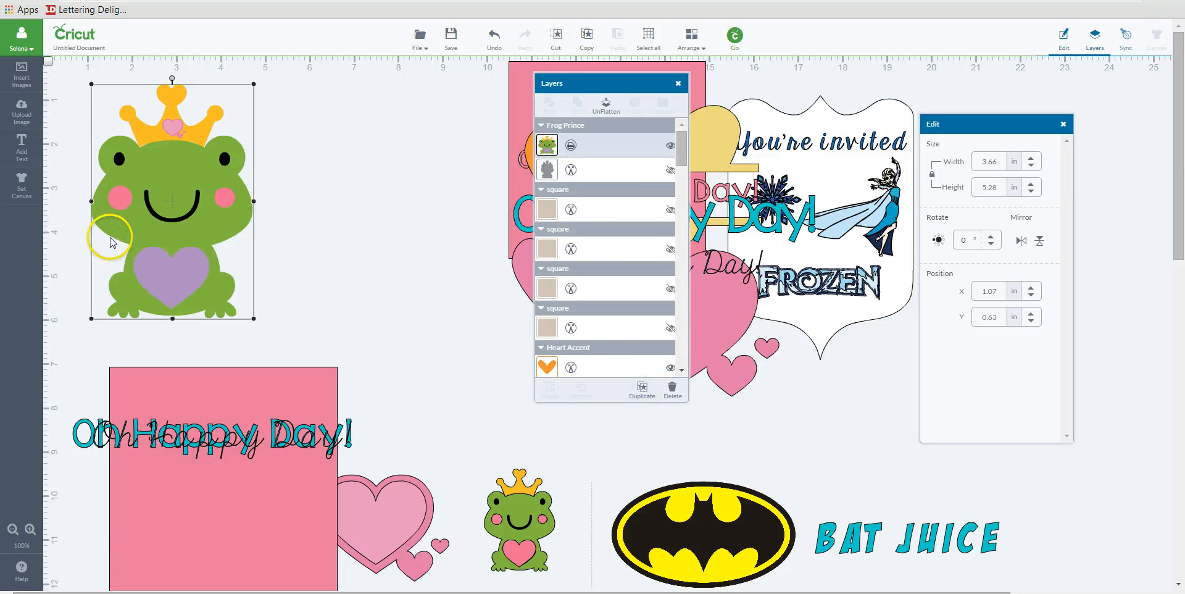
drag(219, 214, 377, 203)
click(466, 213)
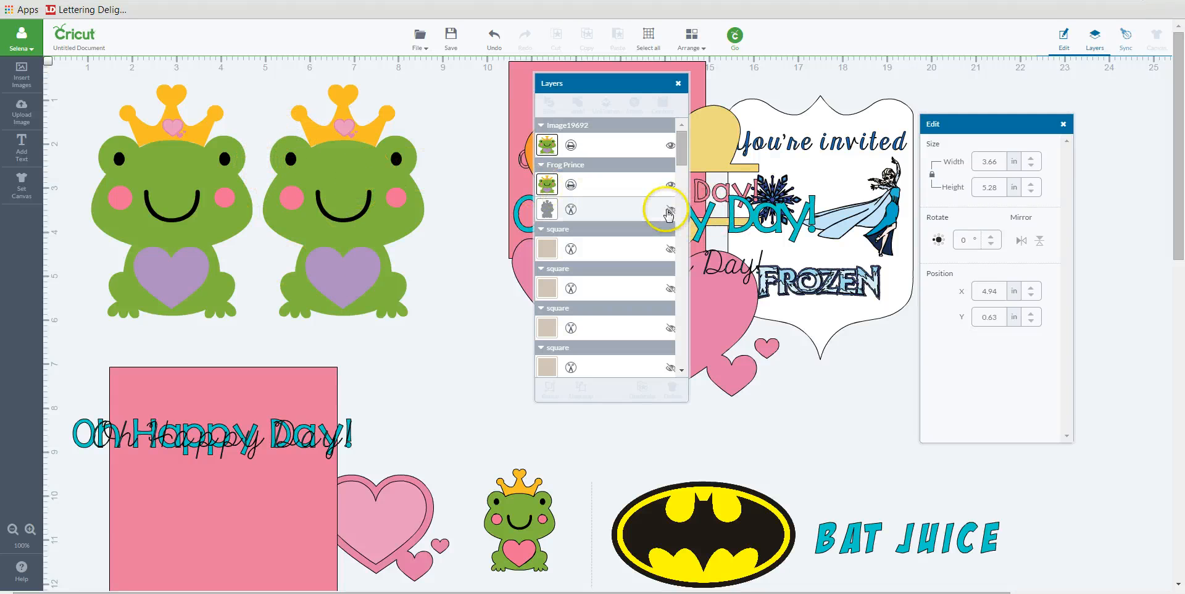
Show the original frog's hidden silhouette layer, align the flattened frog over it, and color the silhouette white
click(671, 210)
drag(184, 111, 228, 108)
click(547, 210)
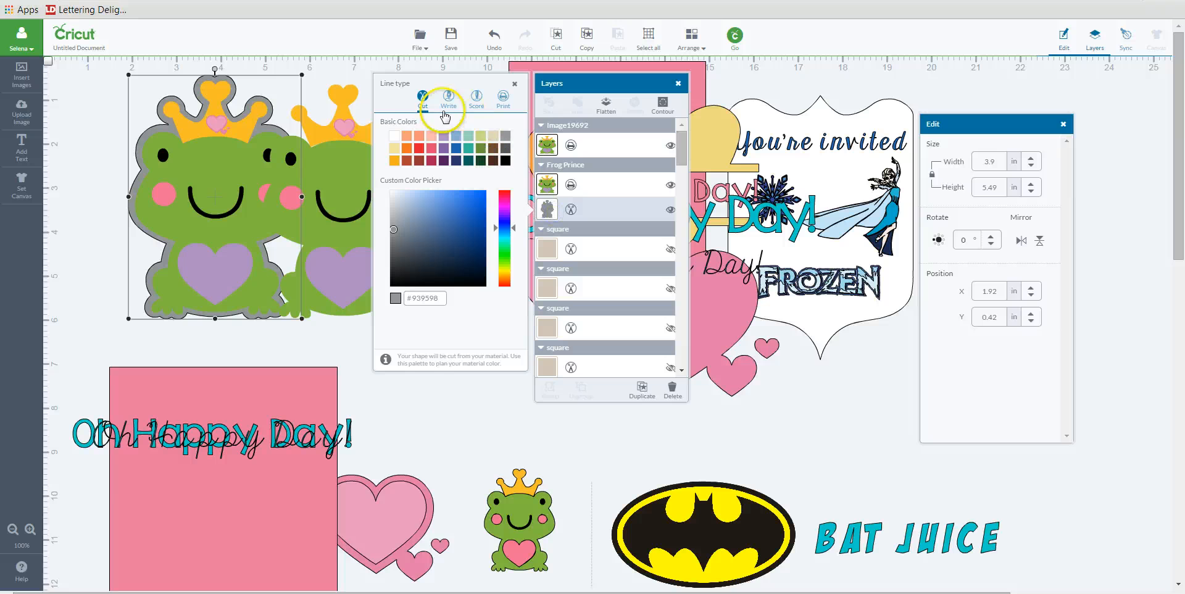
click(395, 136)
Move the frog copy to about X 6.34, Y 0.6 in, and re-center the original over its white silhouette at about X 1.88, Y 0.7 in
drag(331, 238, 408, 218)
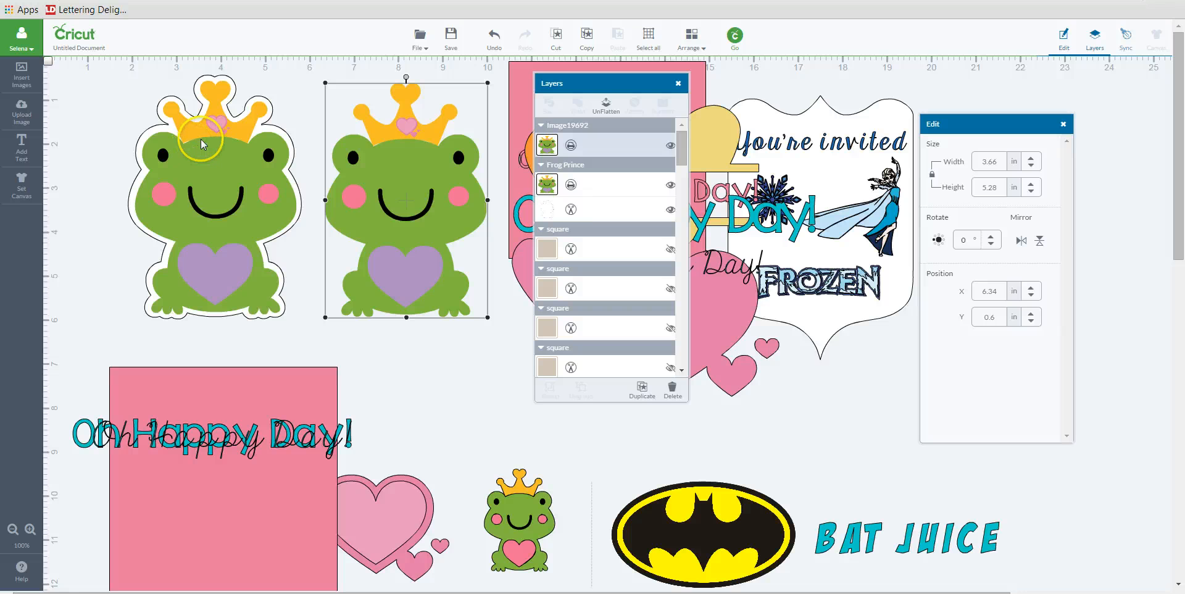
drag(201, 143, 203, 258)
drag(202, 94, 195, 100)
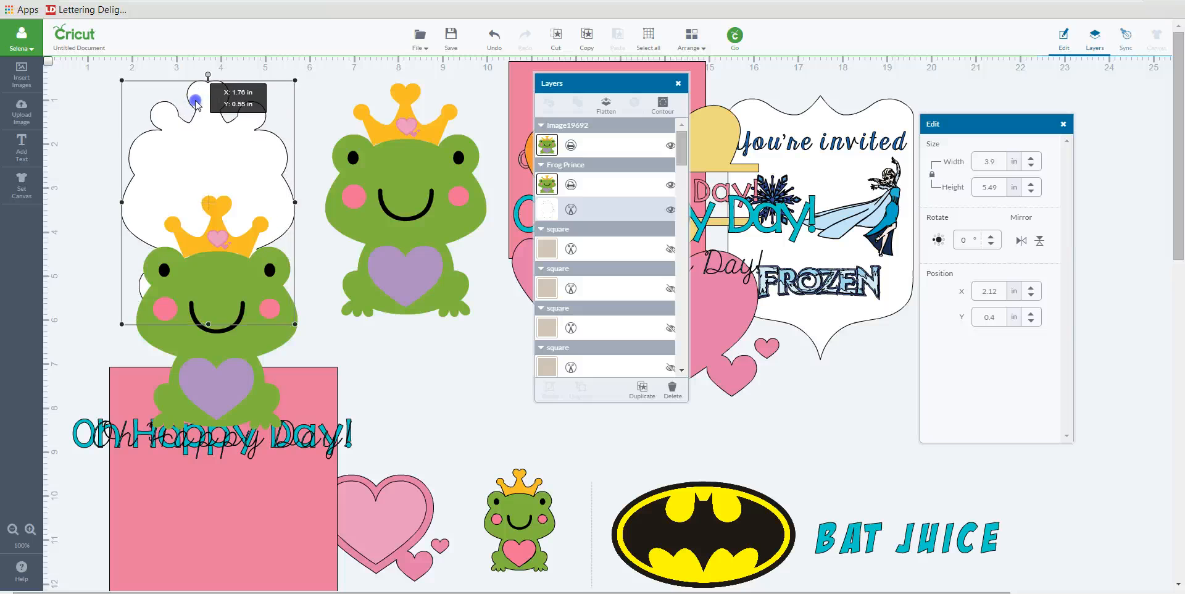
drag(210, 367, 202, 258)
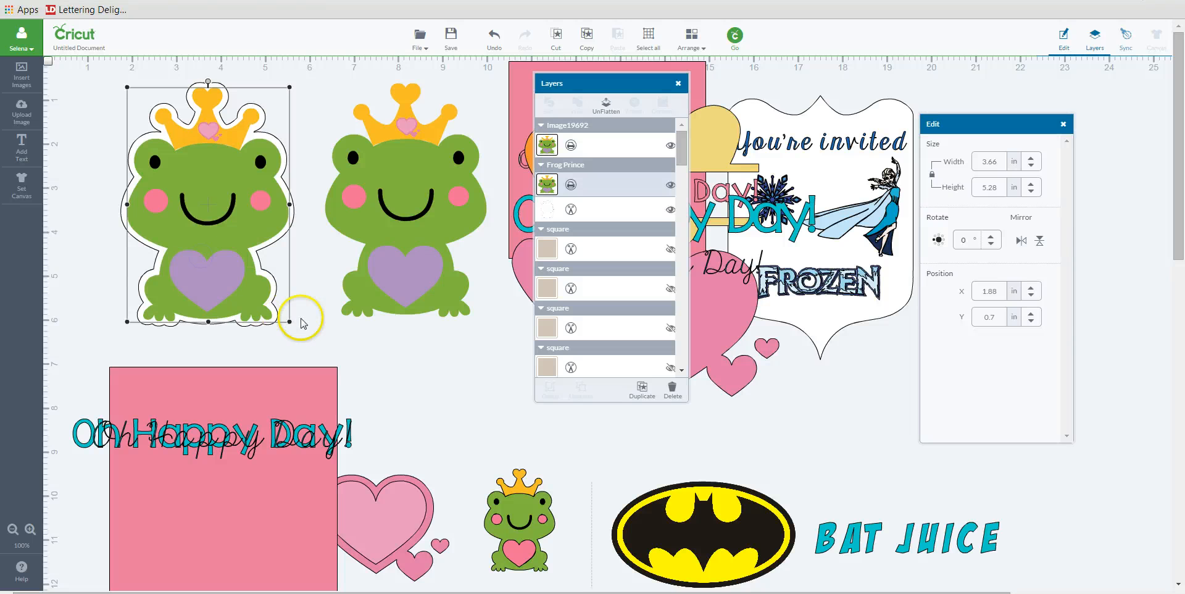
click(310, 316)
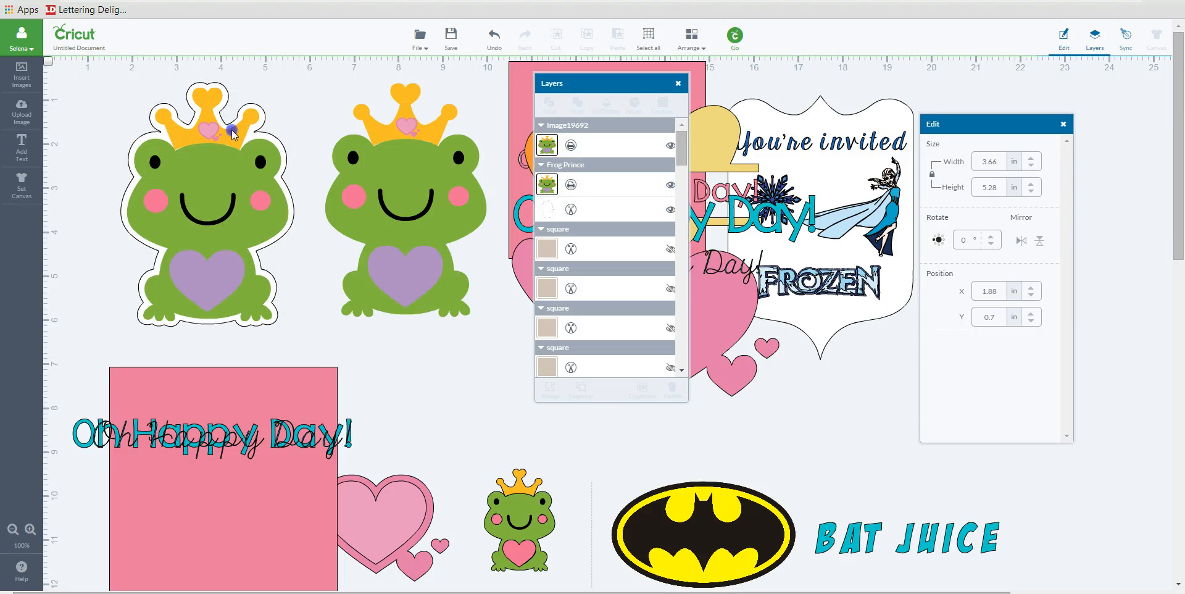
Flatten the original frog together with its white silhouette into one printable image with a white border
drag(97, 72, 321, 350)
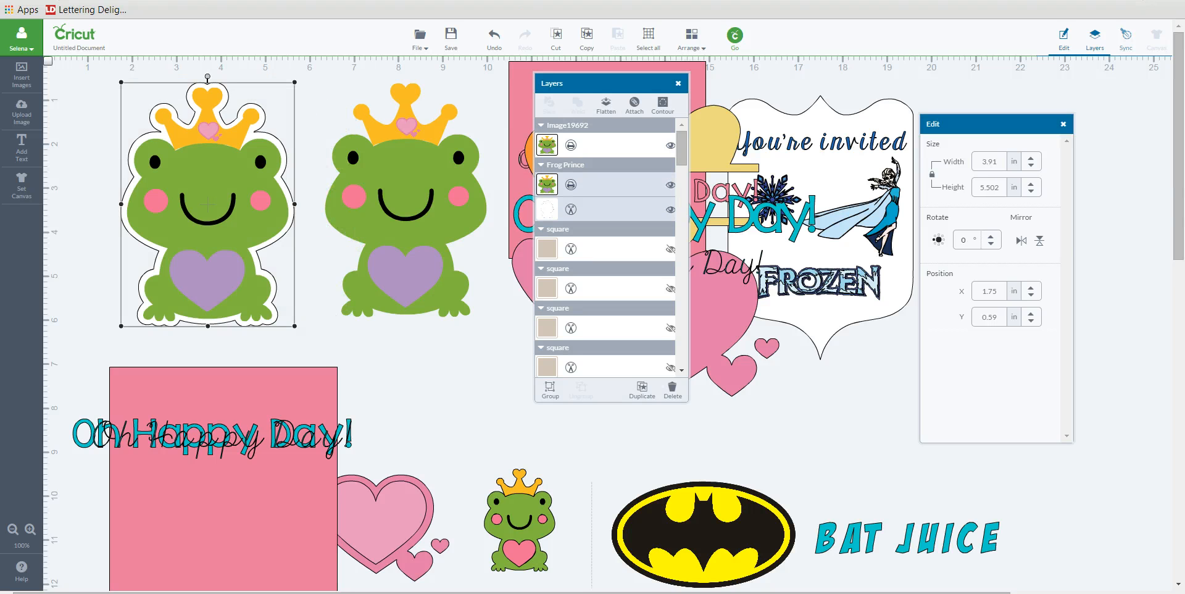
drag(550, 88, 368, 85)
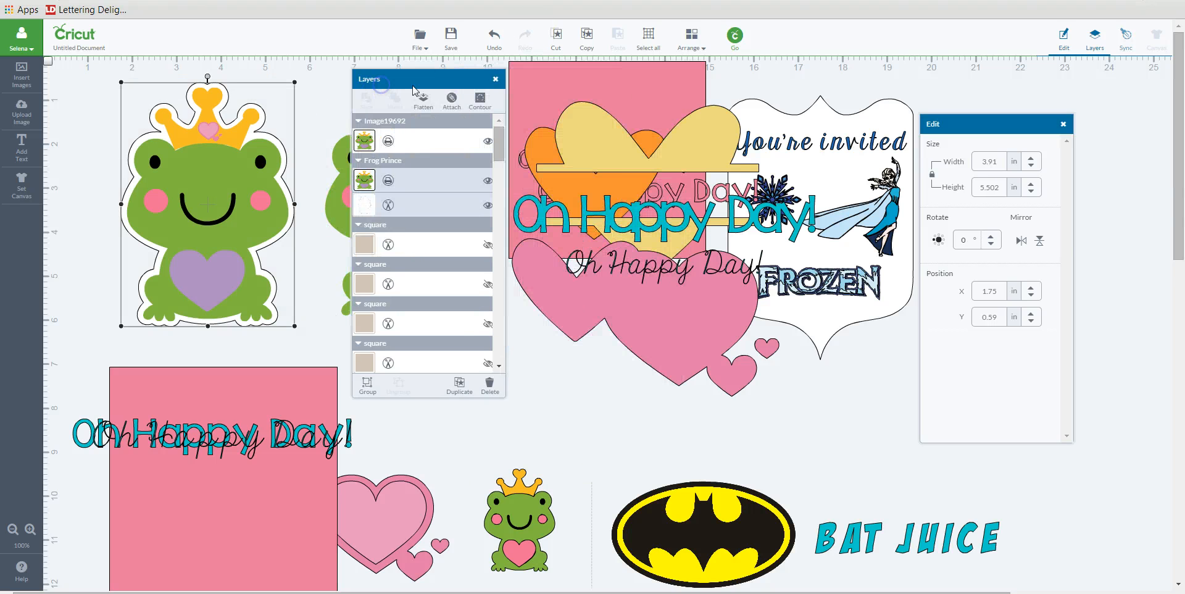
click(423, 100)
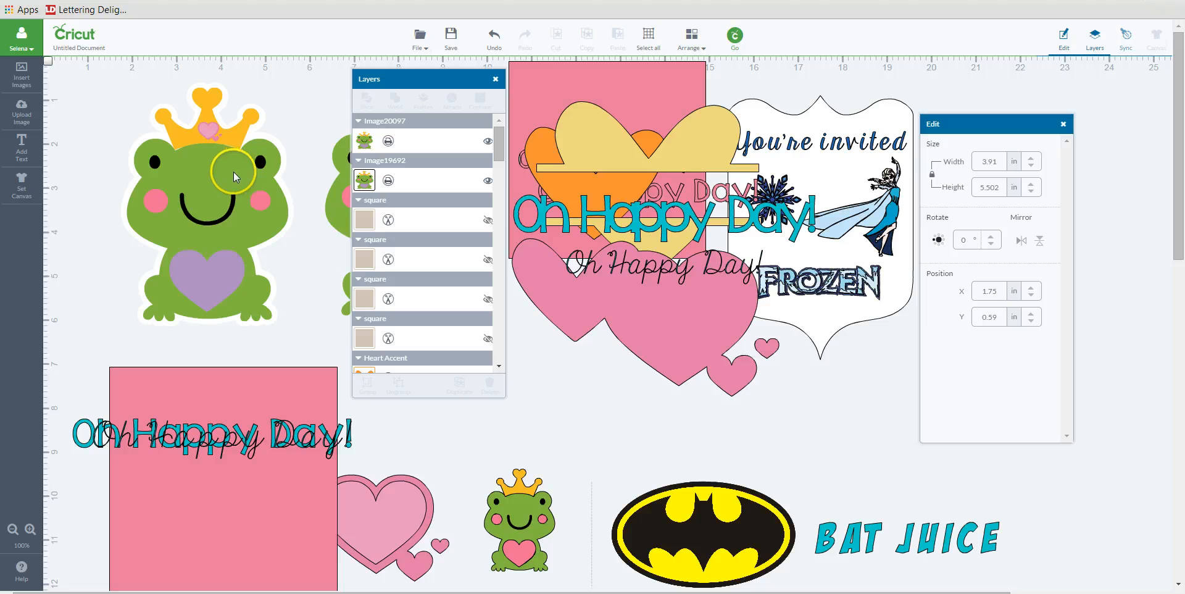
drag(405, 79, 618, 71)
Preview the project's mats and compare the white-bordered frog on mat 1 with the borderless frog on mat 2
click(735, 35)
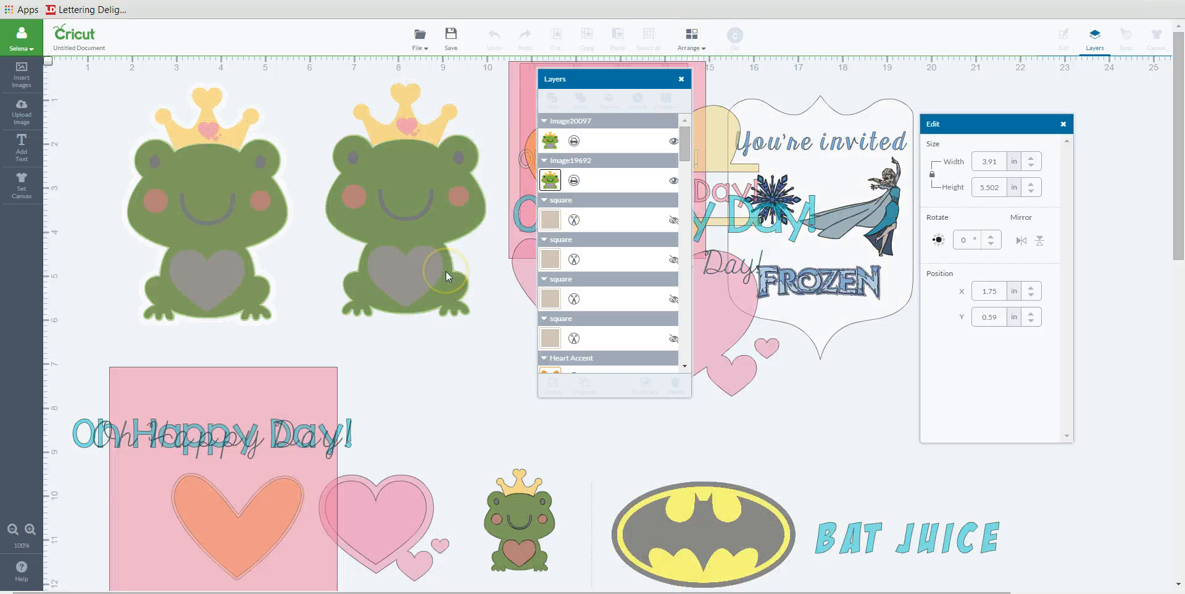
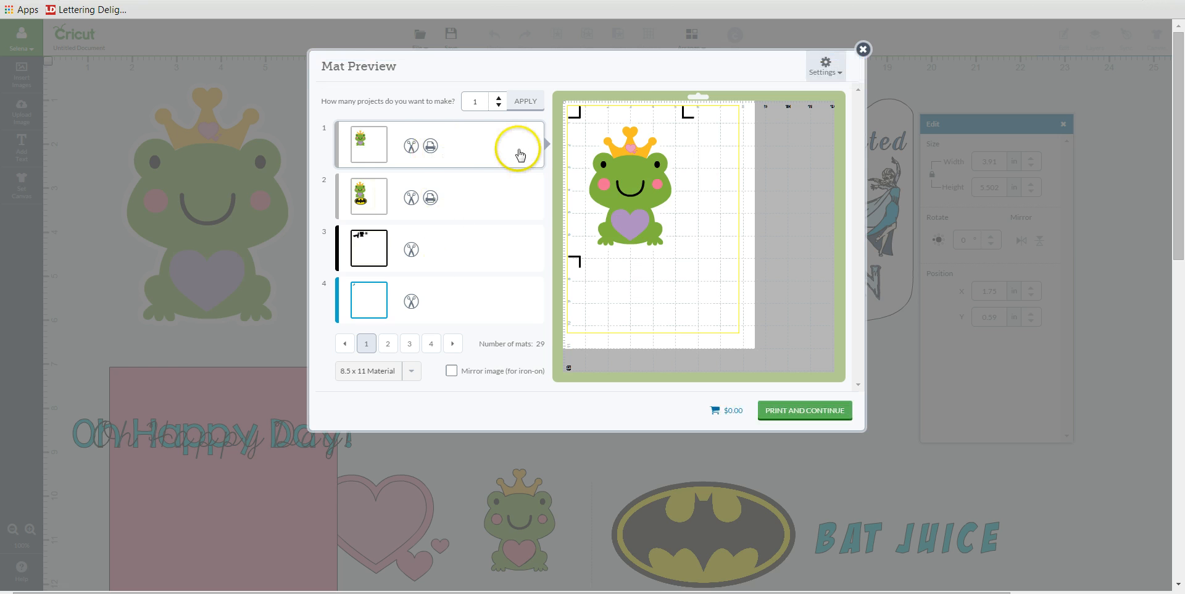
click(493, 213)
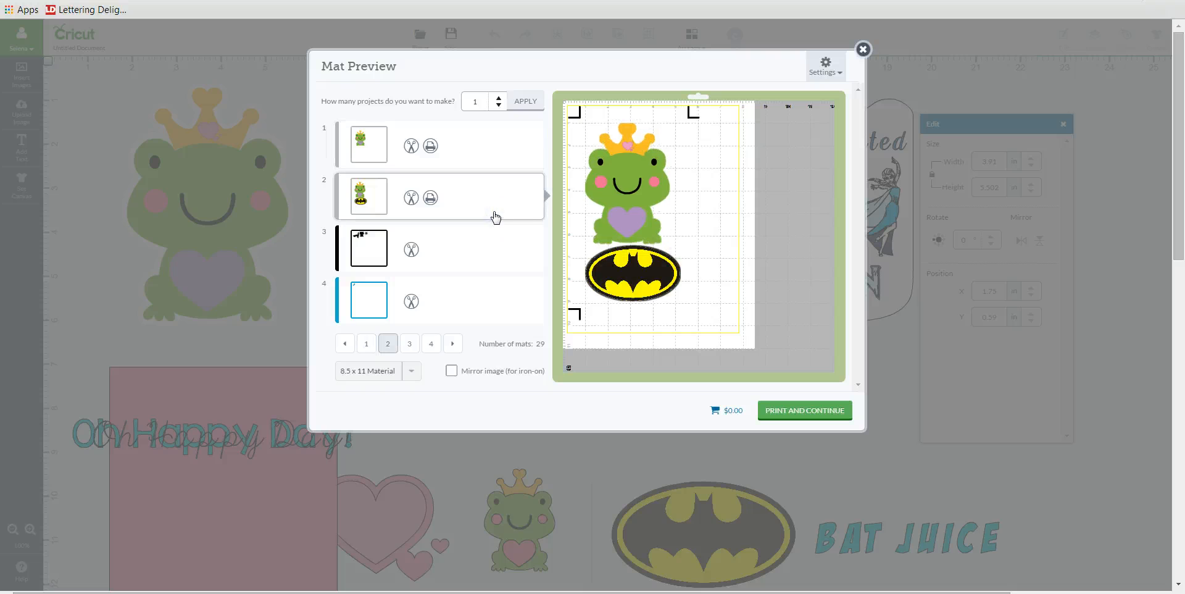
click(486, 151)
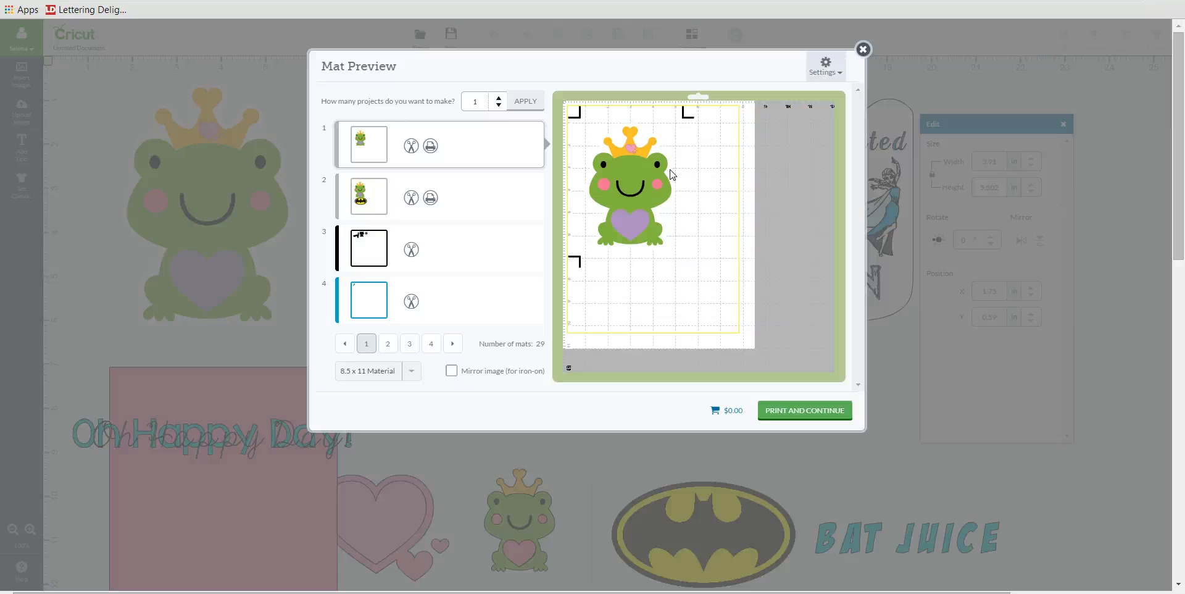
click(377, 196)
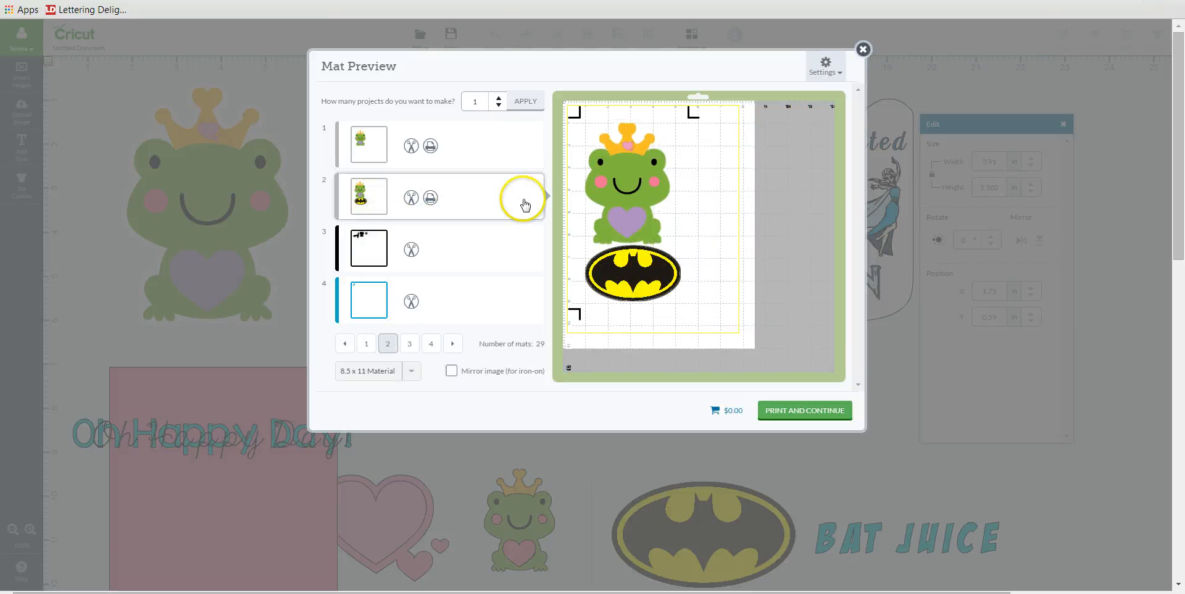
click(410, 147)
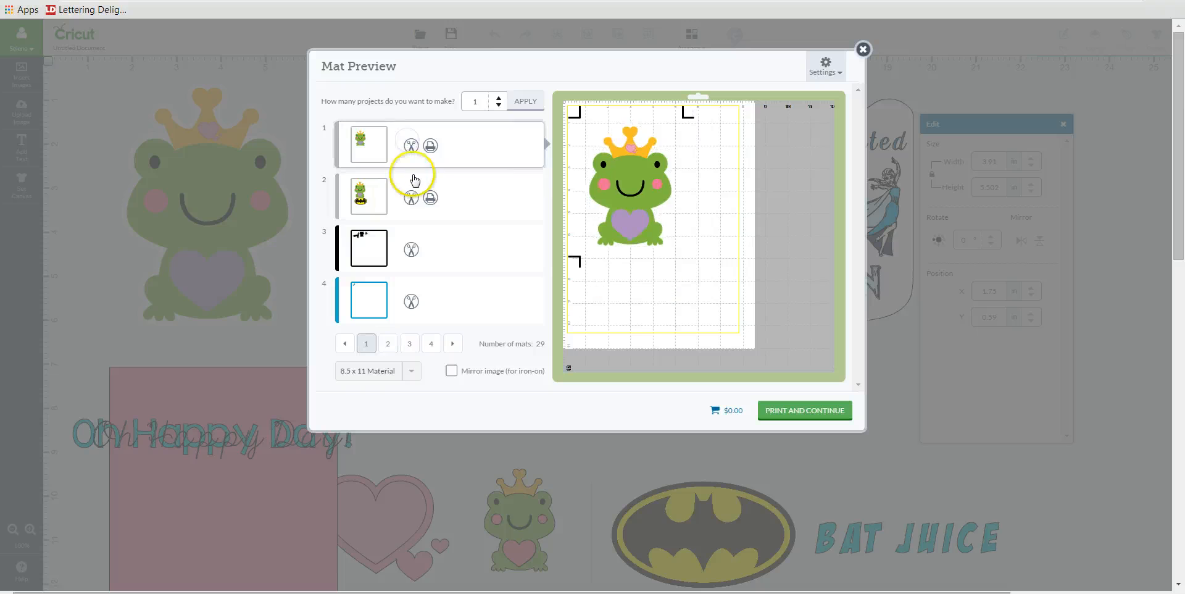
click(413, 174)
click(414, 141)
click(411, 185)
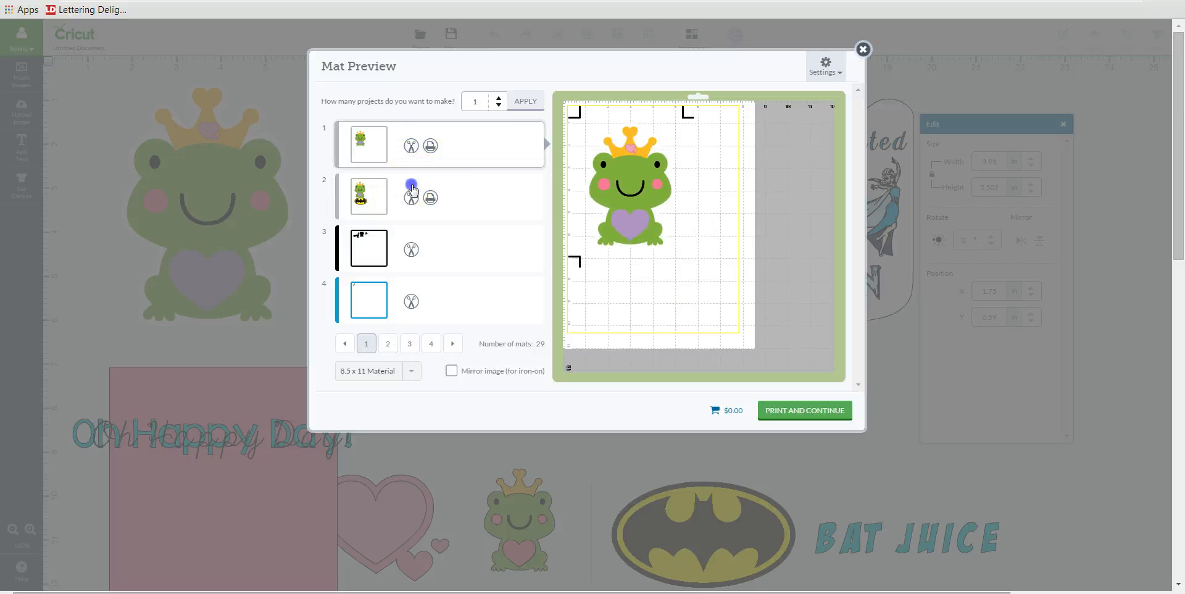
click(454, 155)
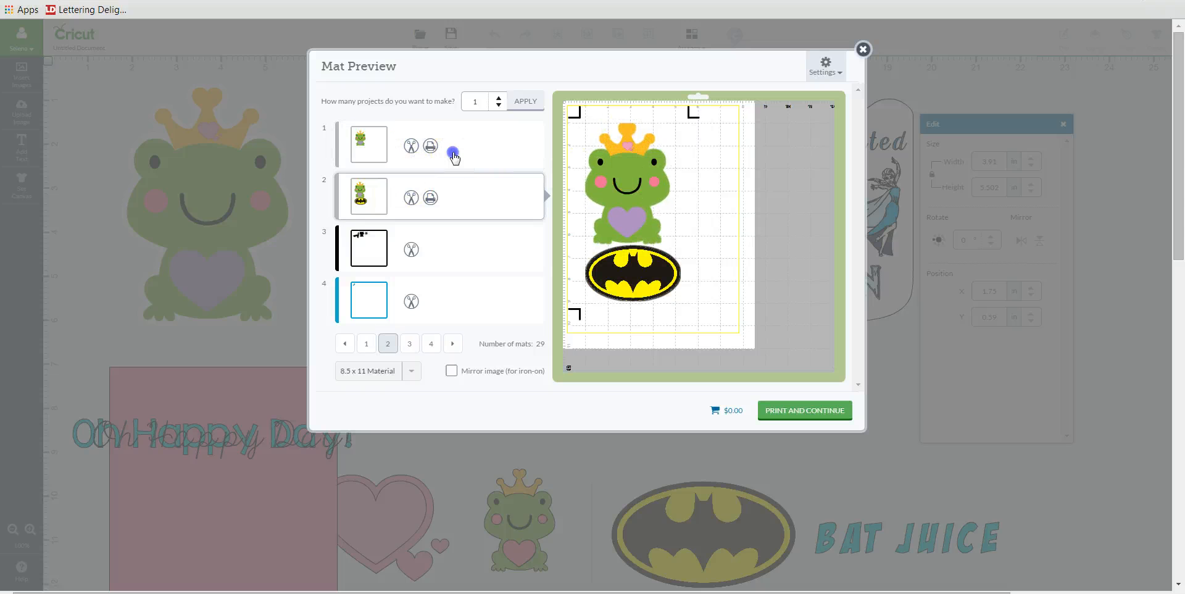
click(456, 185)
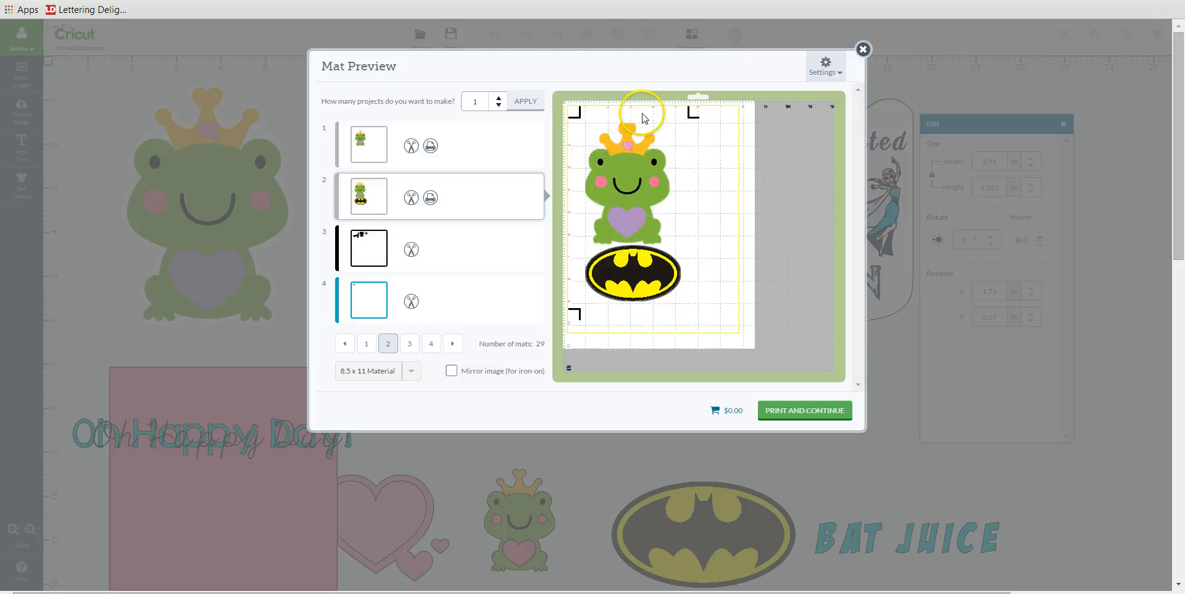
Turn off the bleed for the printed images, acknowledge the recommendation and leave the mat preview
click(838, 73)
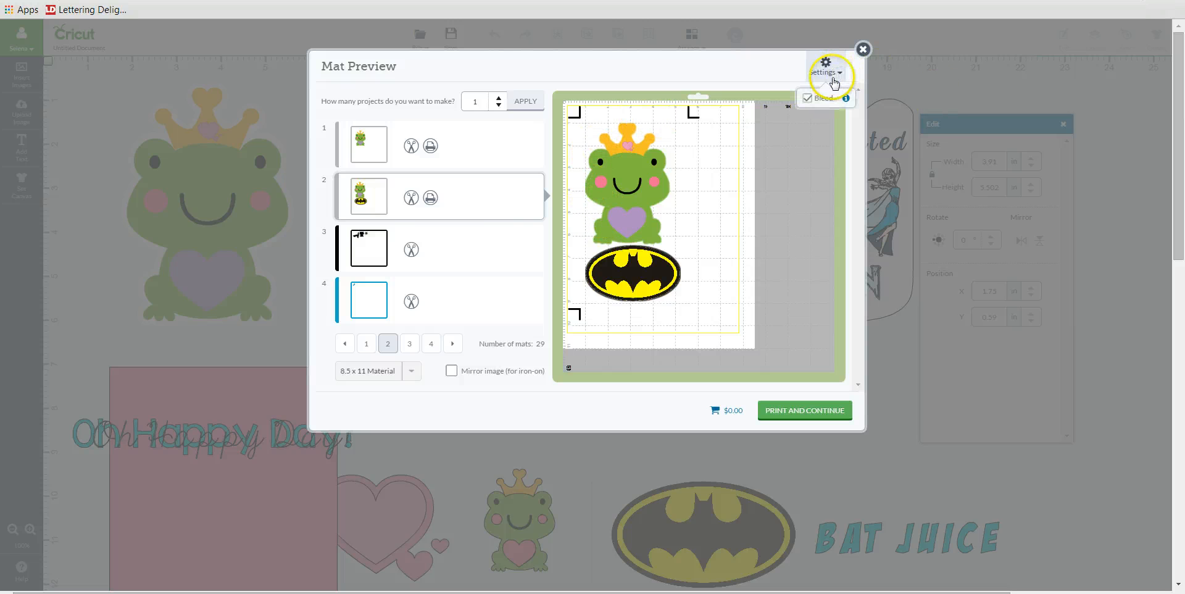
click(807, 98)
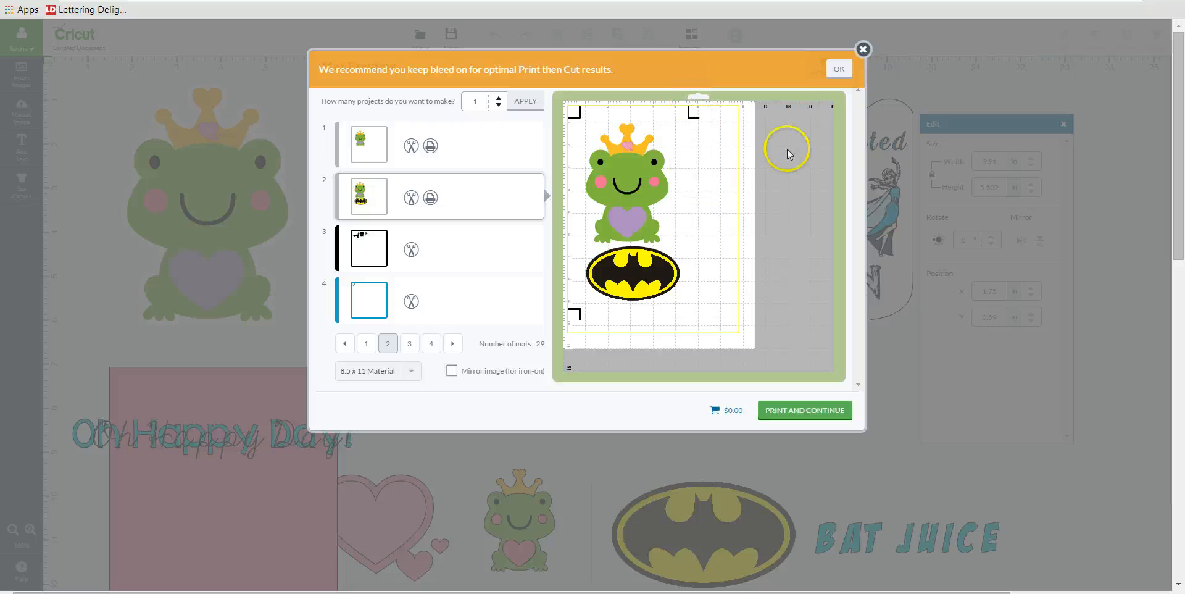
click(841, 69)
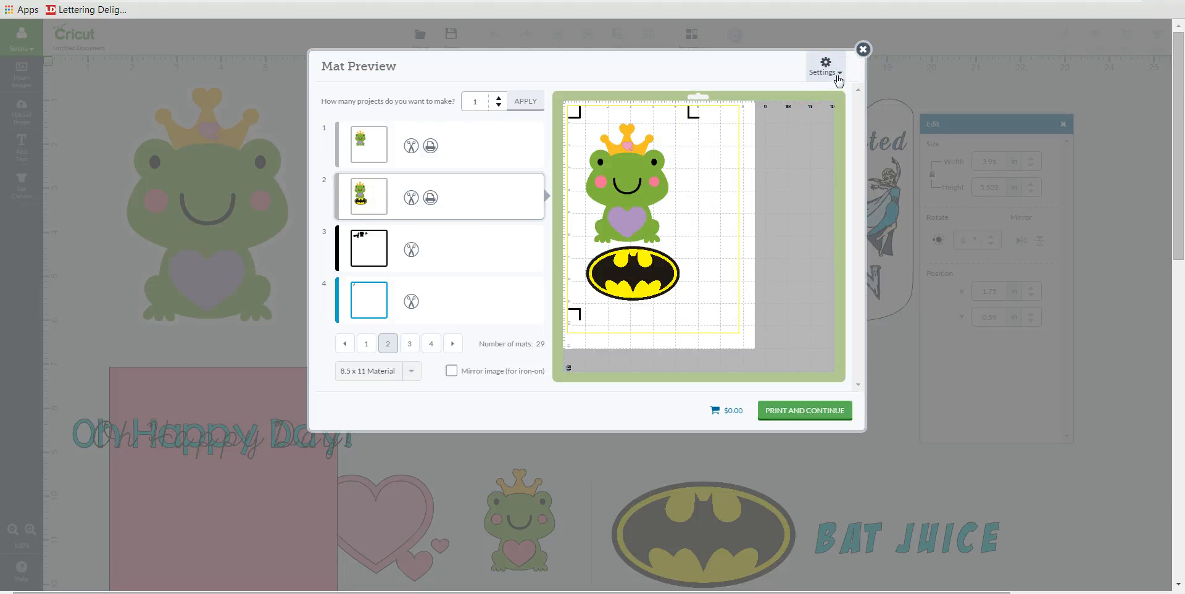
click(863, 49)
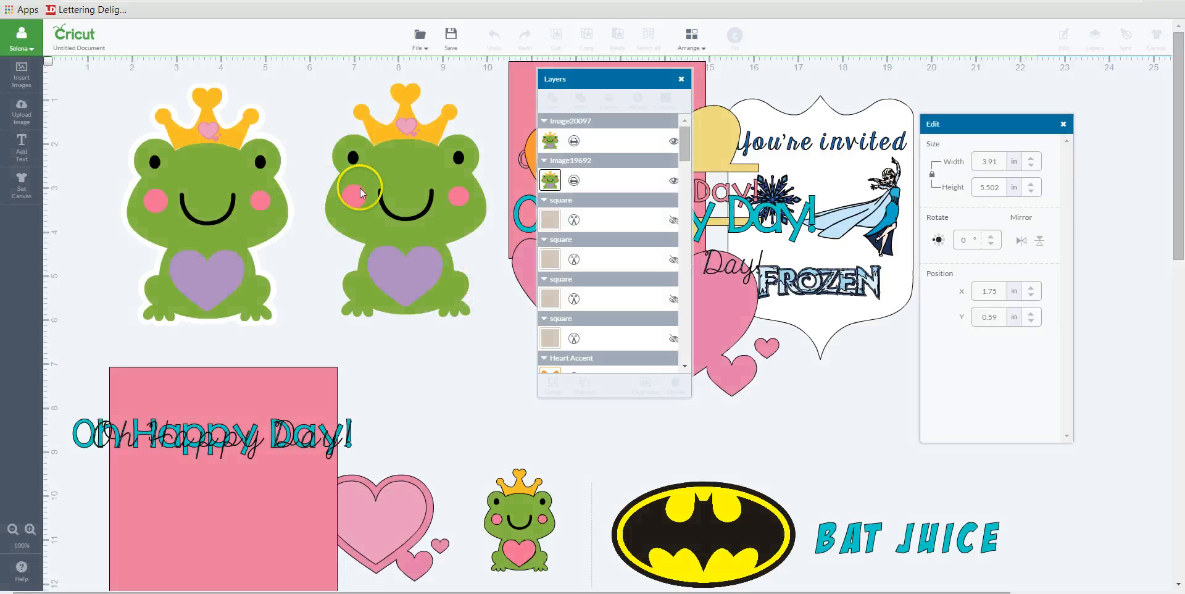
Move both flattened frogs aside, the bordered one to about X 20.83, Y 3.62 in, and place the script "Oh Happy Day!" below the block-letter version
click(358, 191)
click(261, 184)
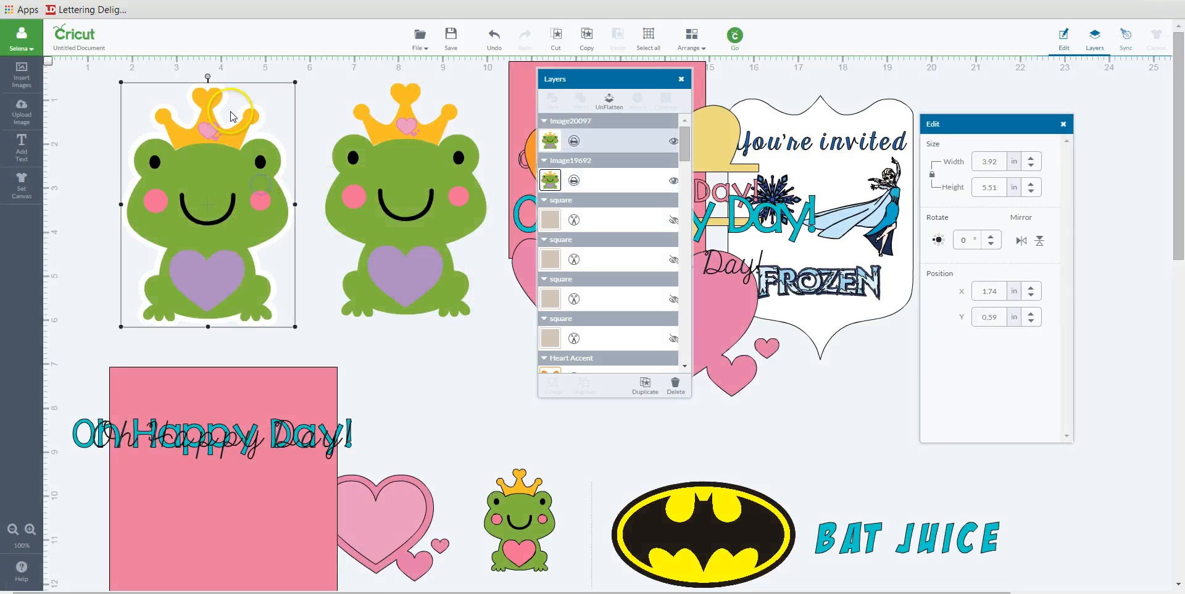
click(376, 128)
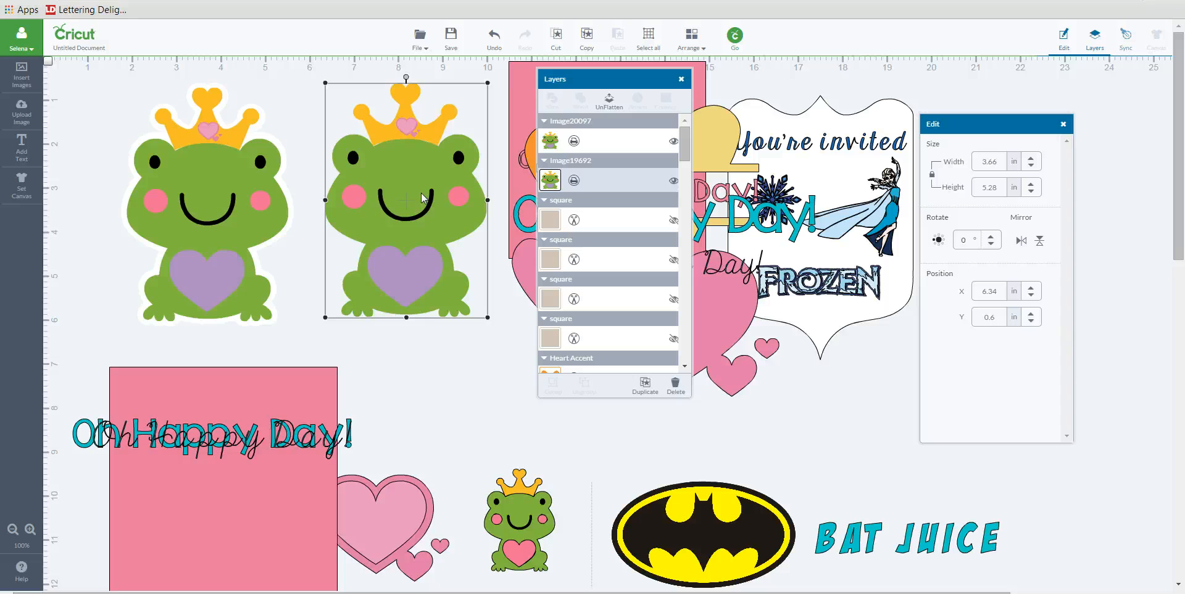
drag(417, 166, 1041, 264)
drag(256, 173, 1018, 310)
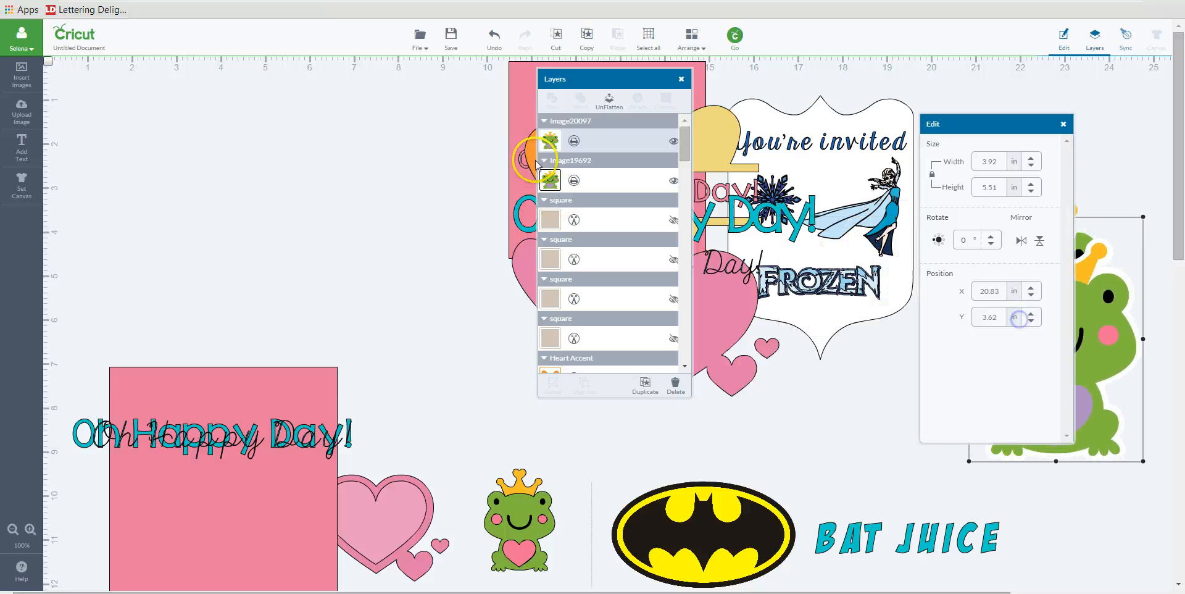
drag(293, 441, 281, 483)
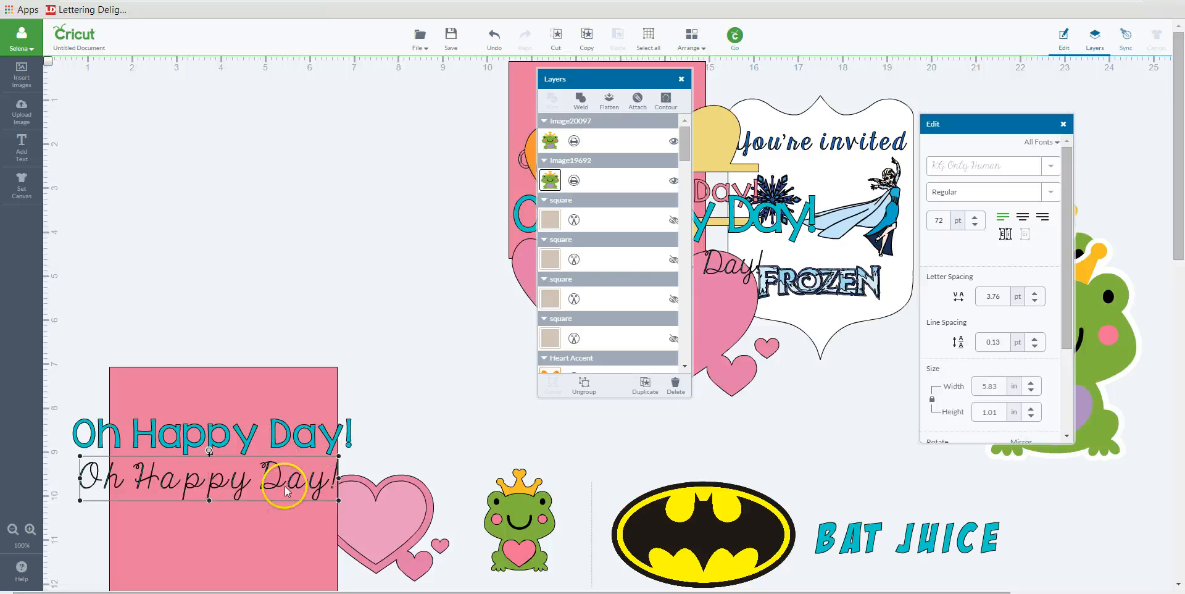
Rebuild the invitation in the cleared area: banner at about X 2.03, Y 0.87 in, with "You're invited", snowflake, Elsa and Frozen logo on it
drag(820, 119, 226, 116)
drag(787, 145, 256, 149)
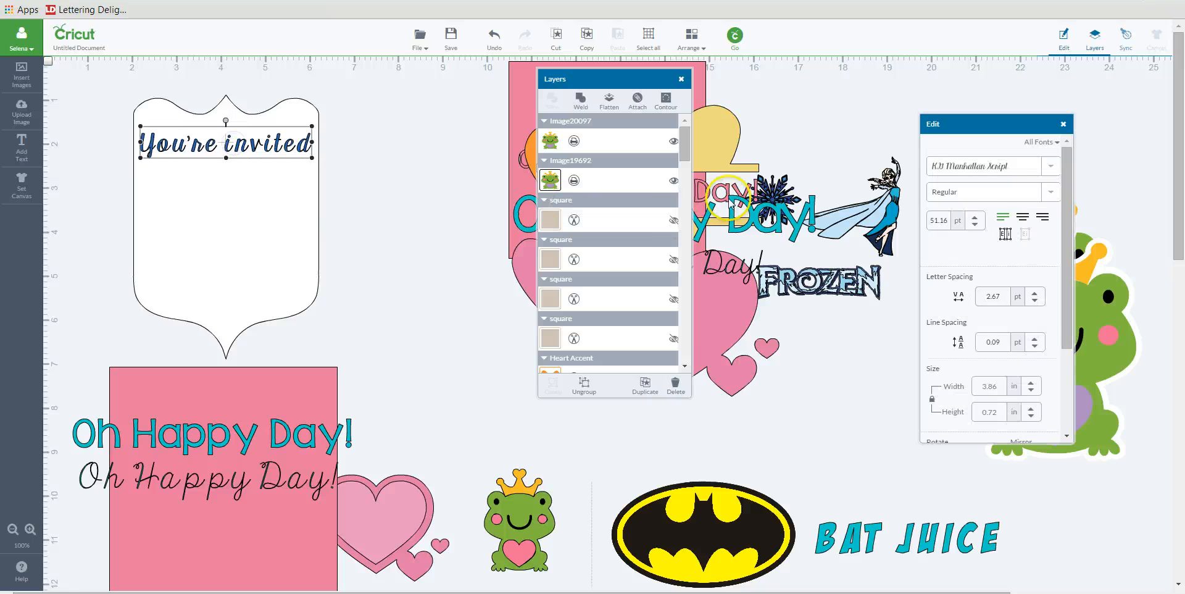
drag(776, 191, 172, 179)
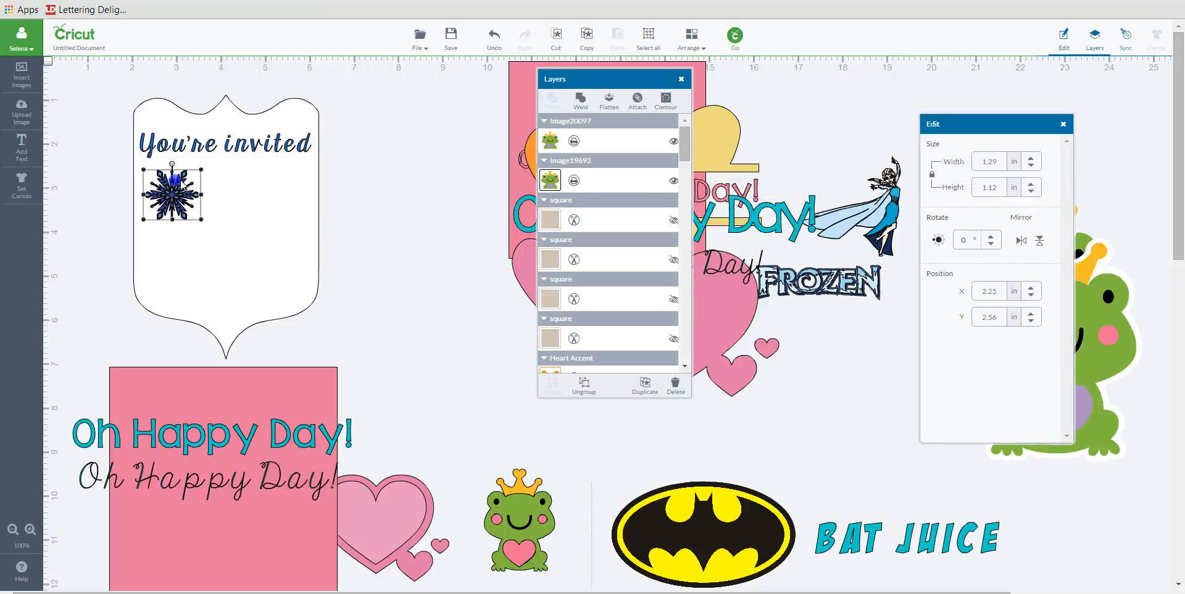
drag(882, 207, 282, 197)
drag(827, 271, 236, 270)
click(360, 260)
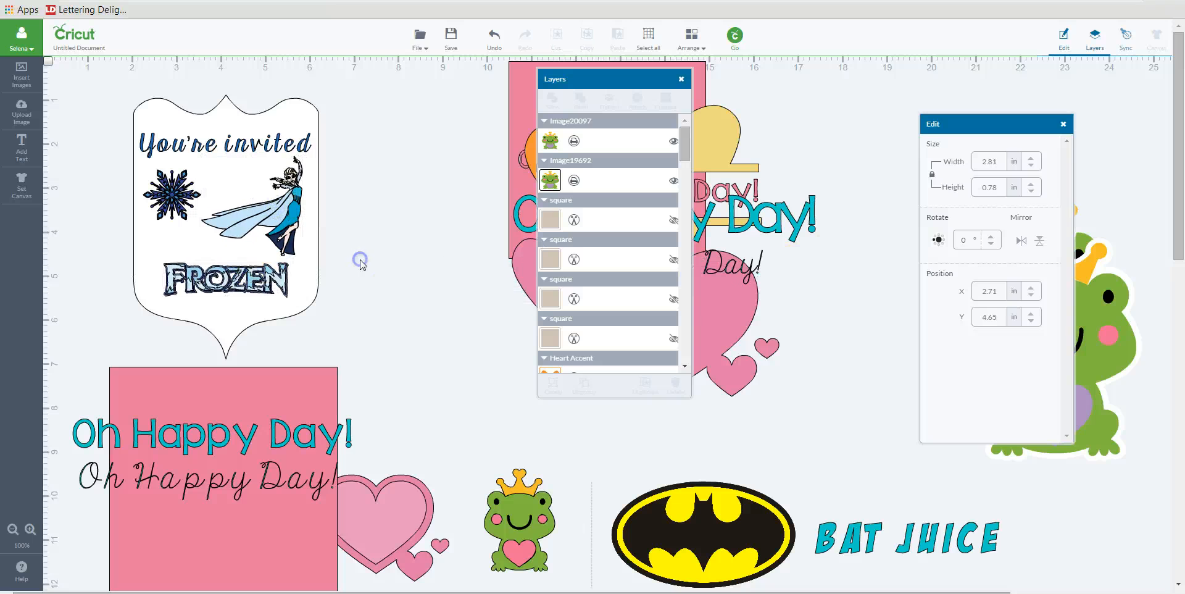
Try enlarging the Elsa figure on the banner to about 4.69 by 4.61 in, and undo the resize
drag(685, 147, 694, 383)
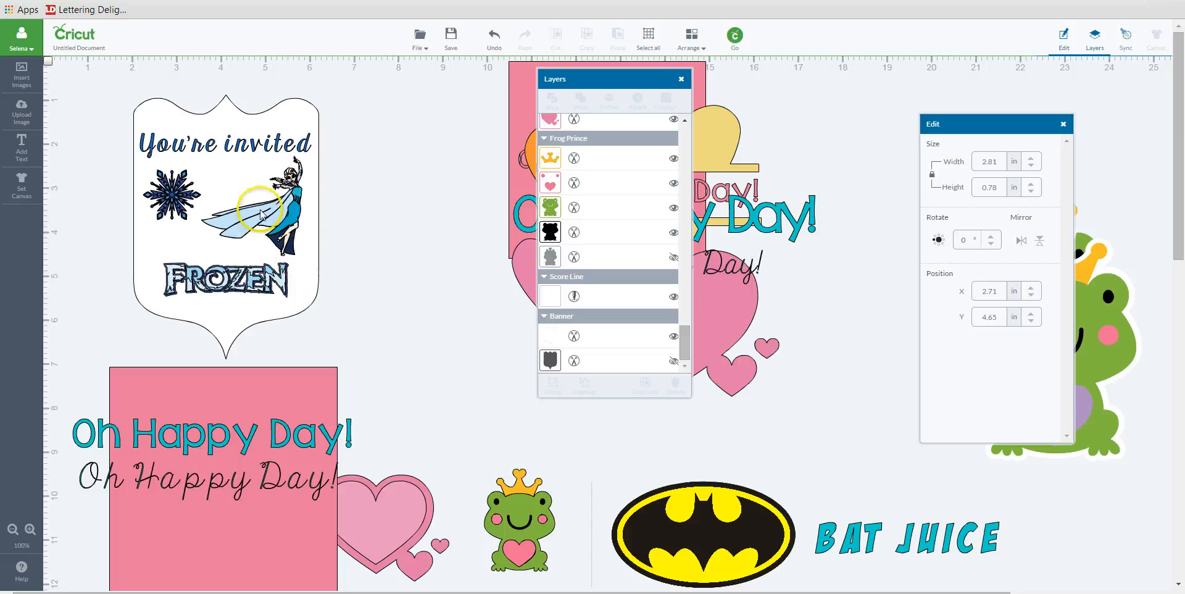
click(284, 203)
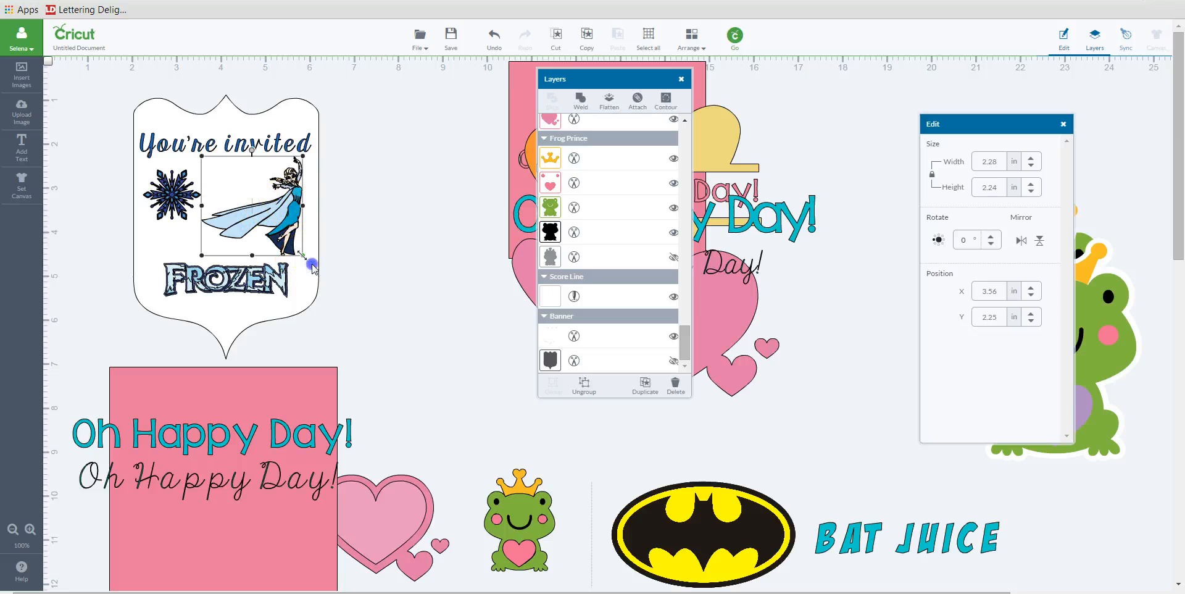
drag(302, 255, 450, 358)
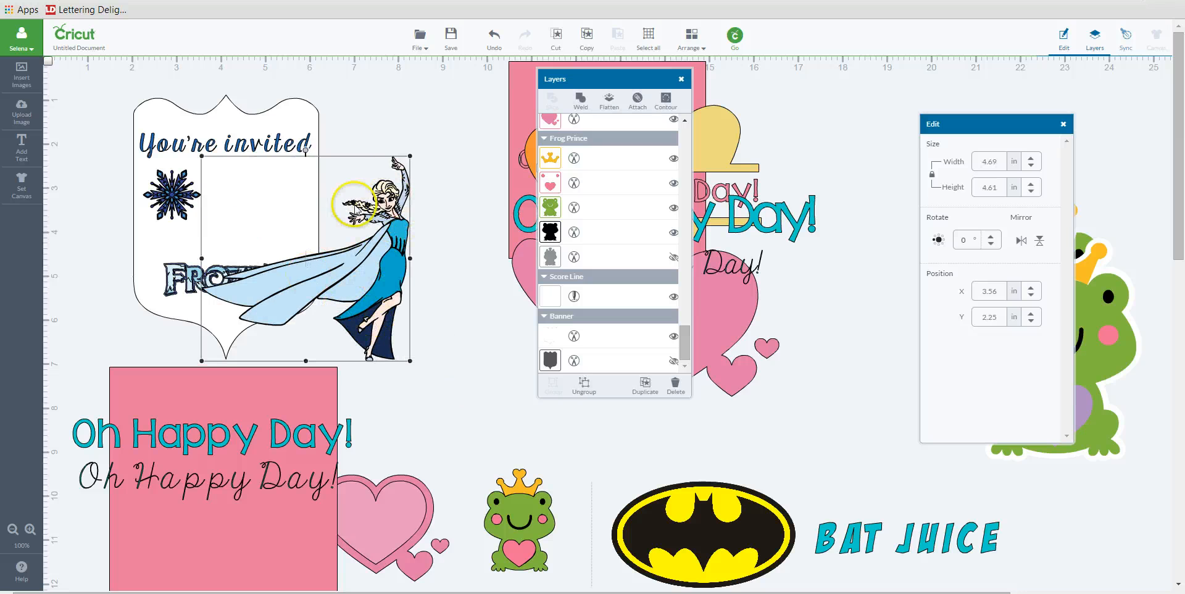
click(492, 38)
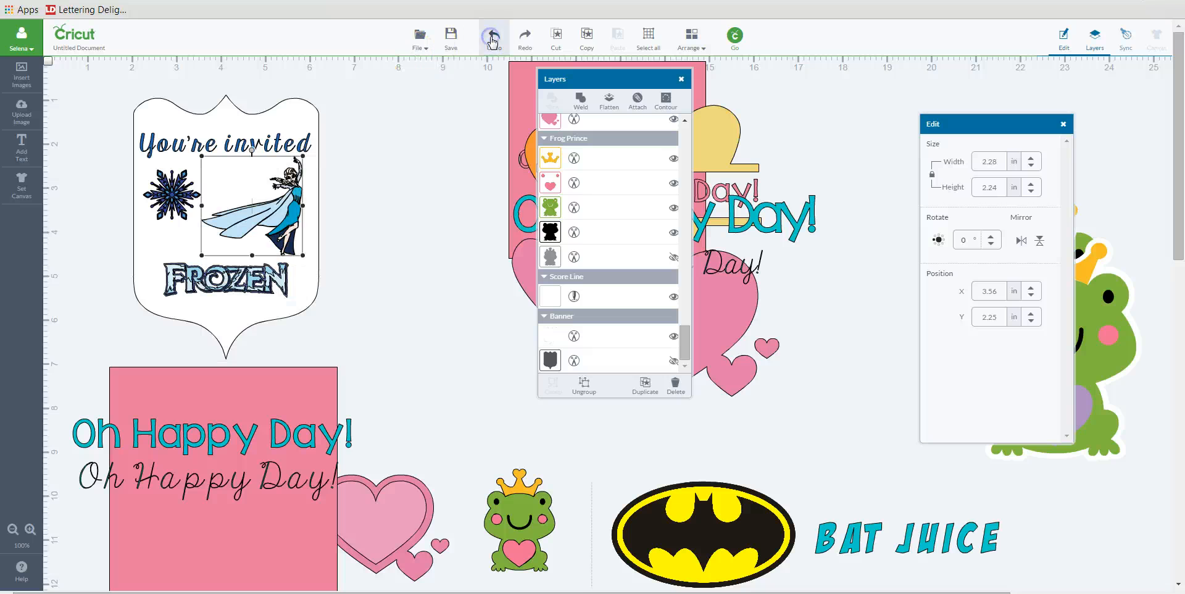
Examine the invitation's separate pieces and their layers, including the snowflake, Frozen logo, banner and "You're invited" text
click(172, 194)
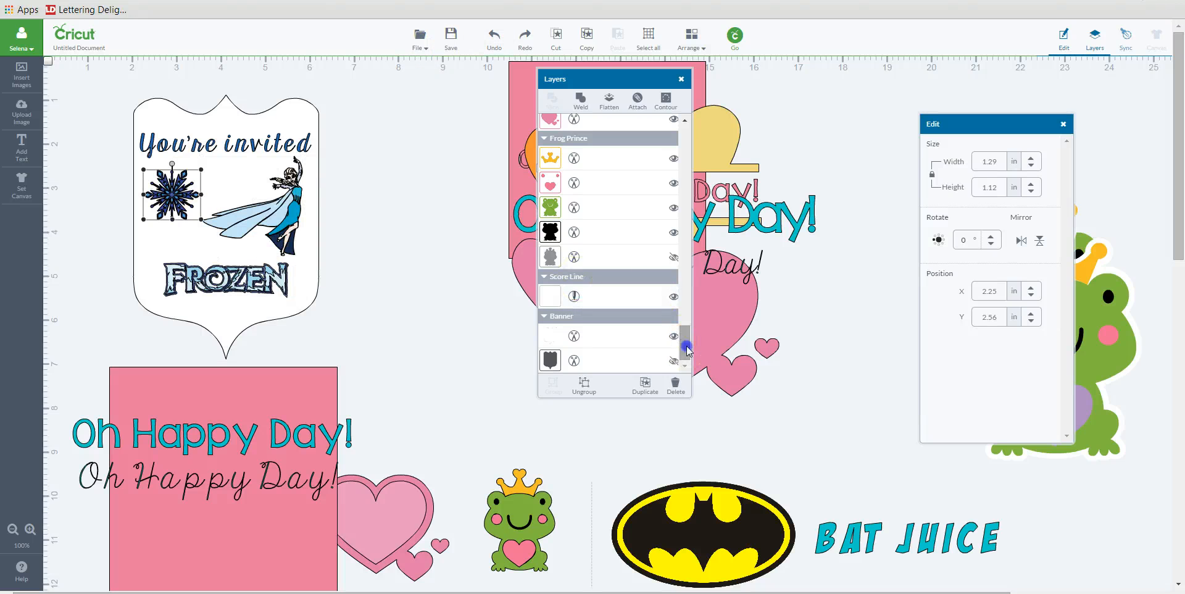
drag(687, 346, 687, 203)
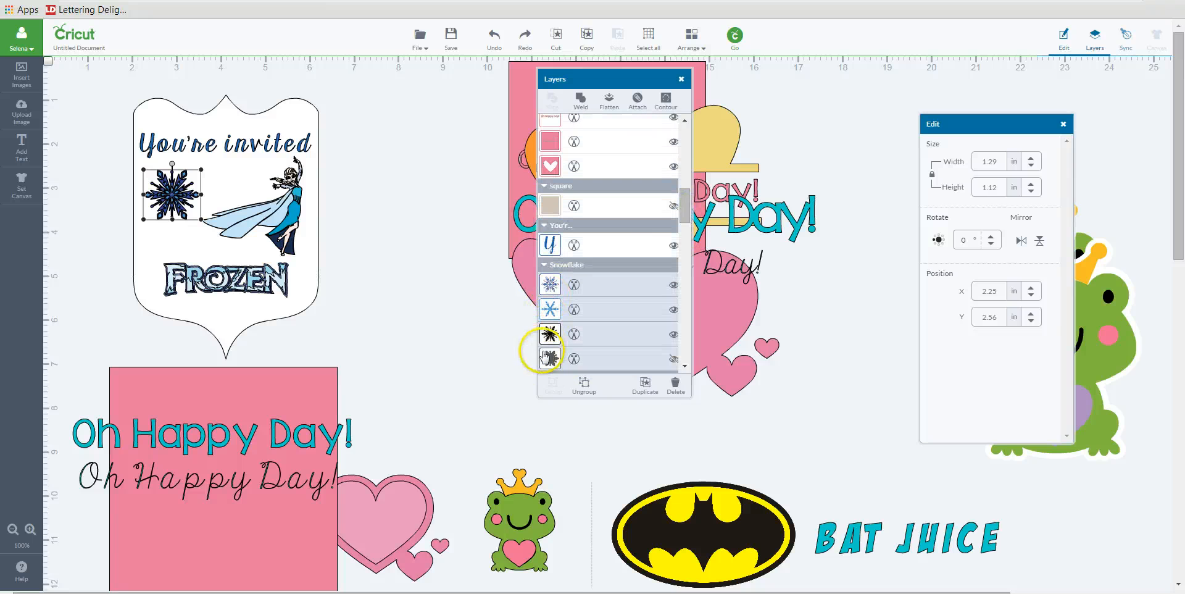
click(234, 279)
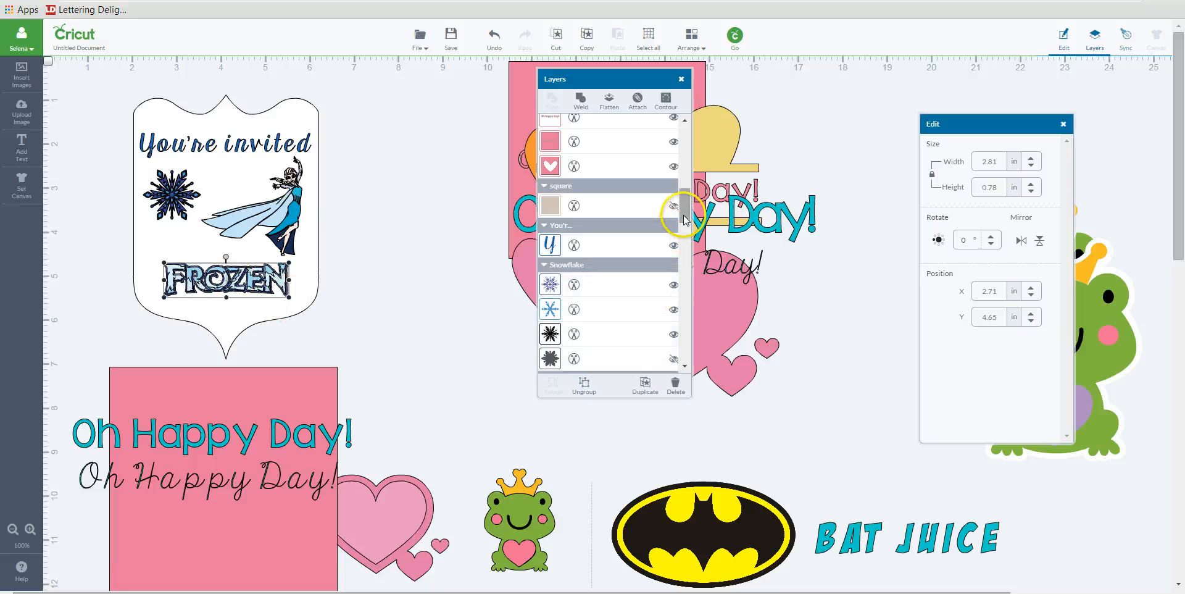
drag(686, 206, 690, 199)
click(464, 287)
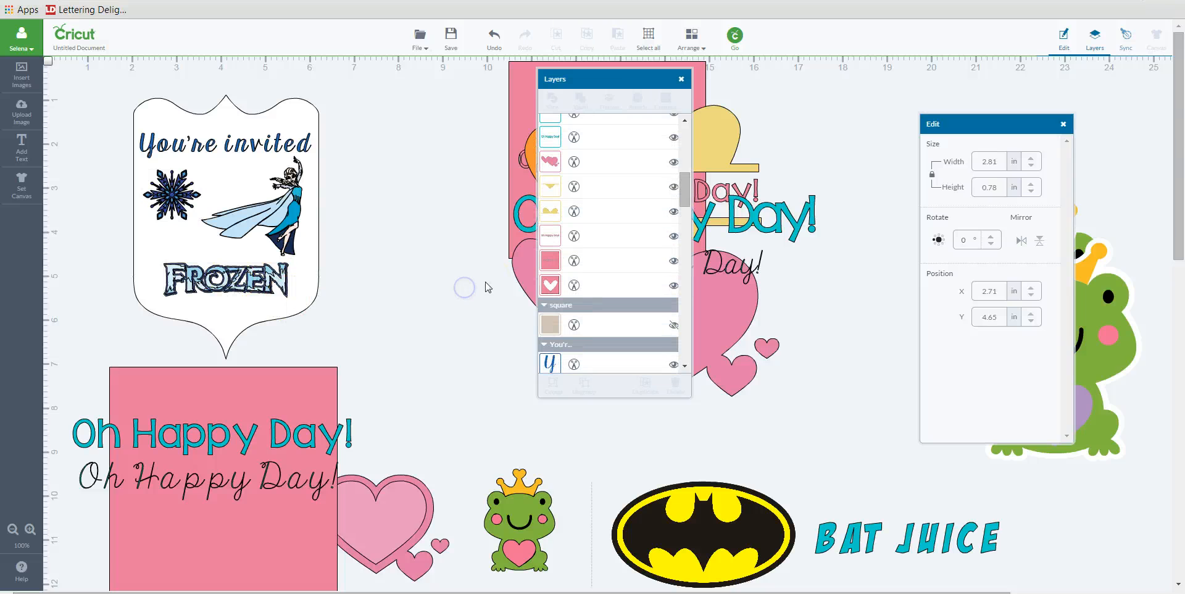
click(306, 273)
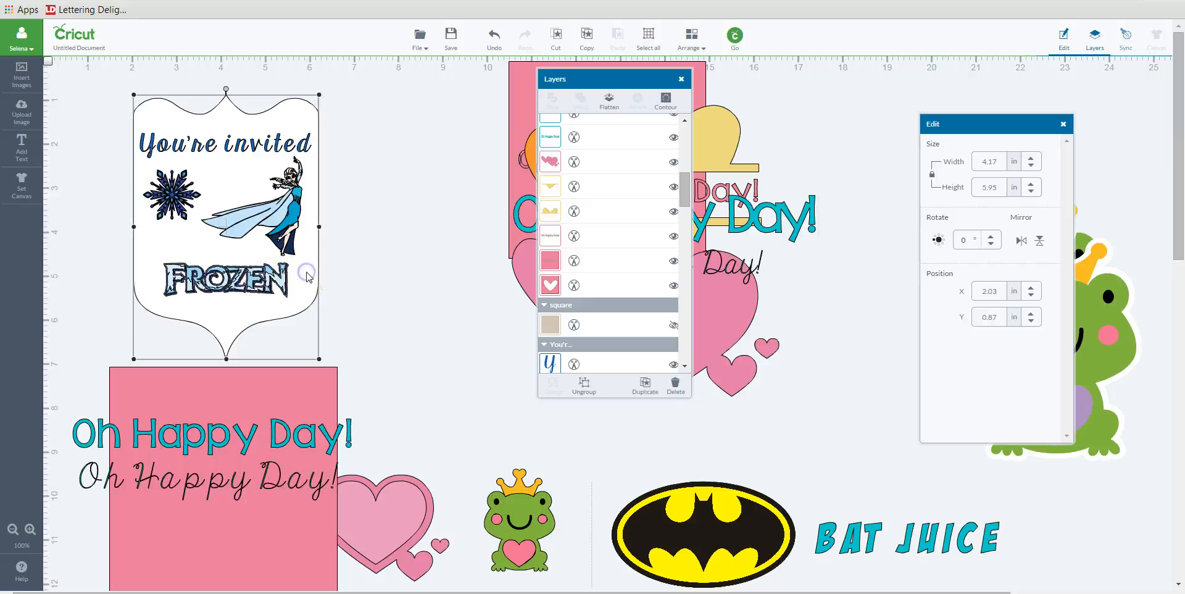
click(384, 234)
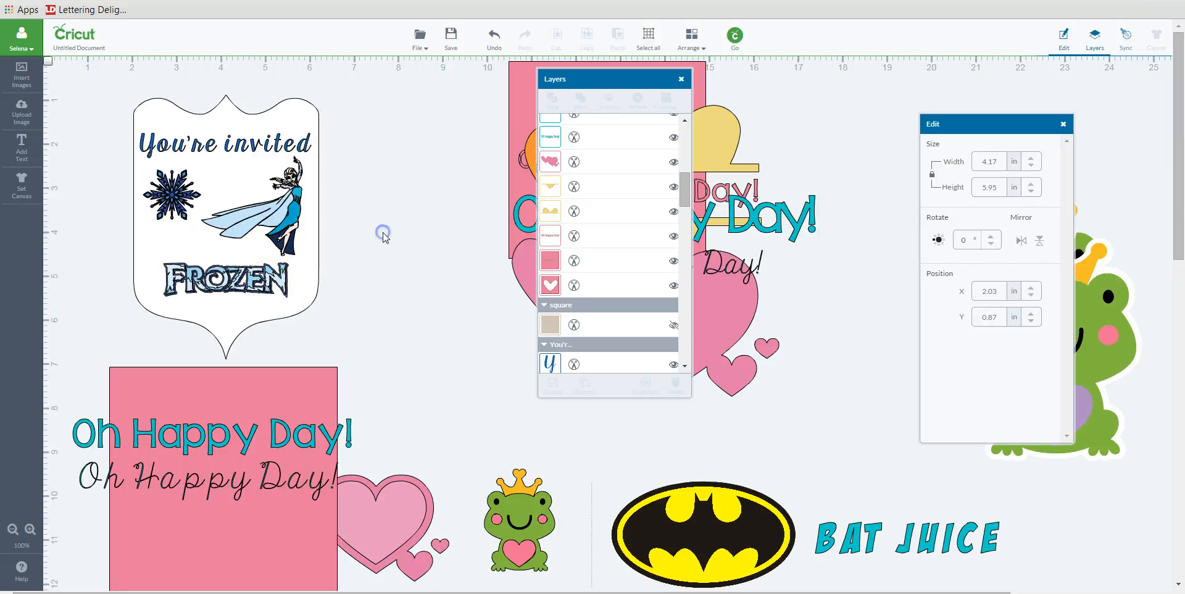
click(250, 148)
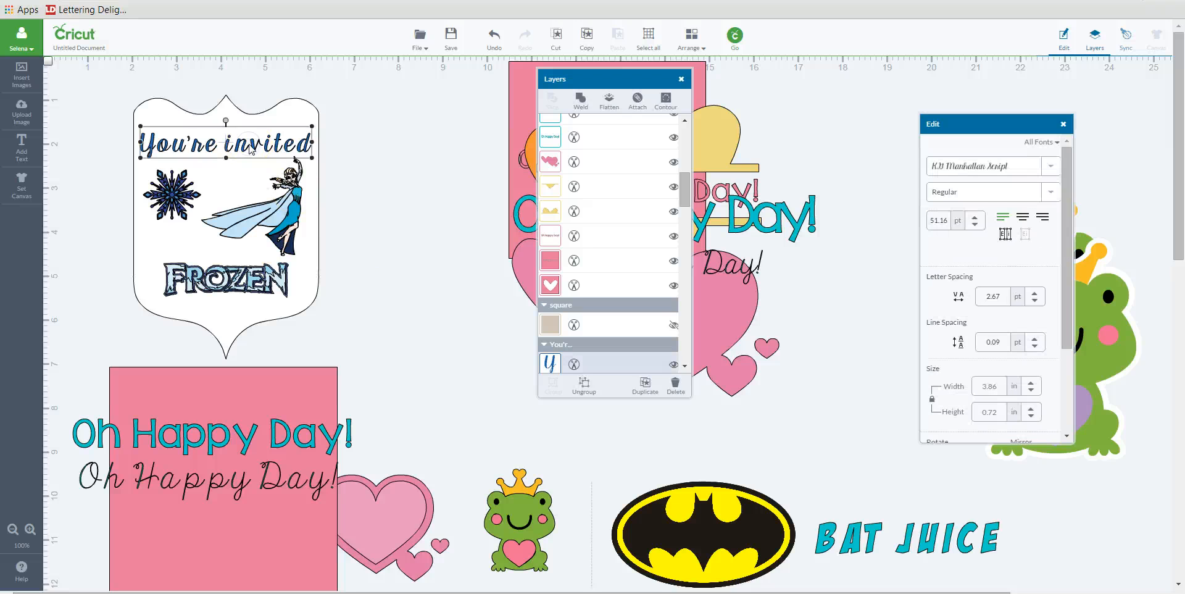
click(186, 185)
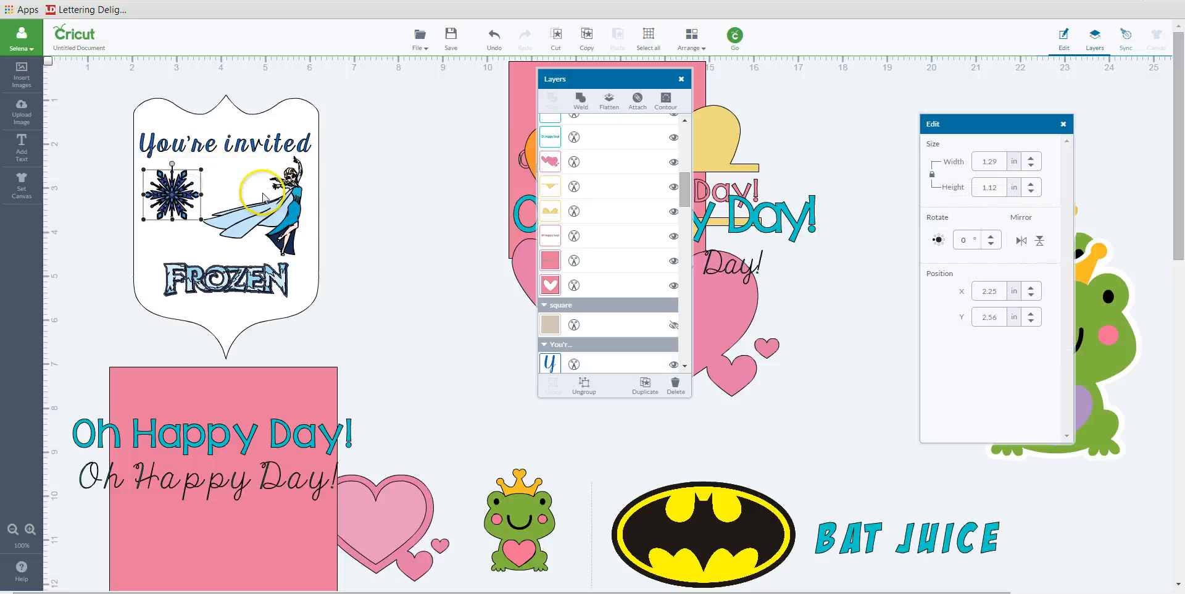
click(260, 281)
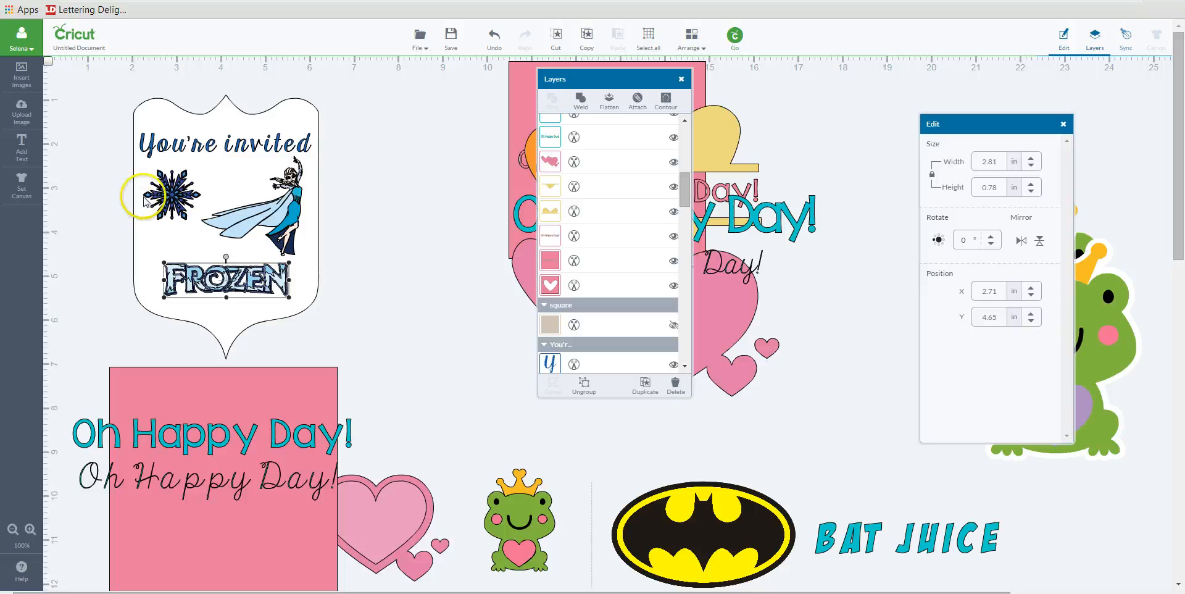
click(143, 197)
click(164, 151)
click(365, 248)
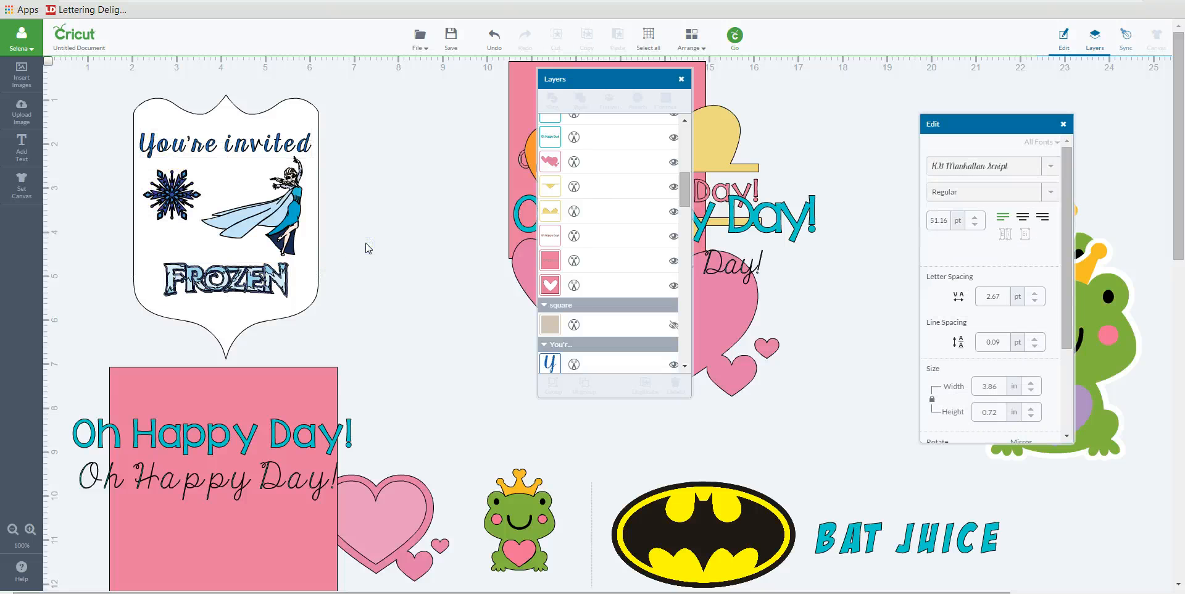
Duplicate the whole Frozen invitation, place the copy beside the original, and nudge the original's banner slightly away from the copy
drag(102, 84, 307, 157)
drag(370, 333, 402, 351)
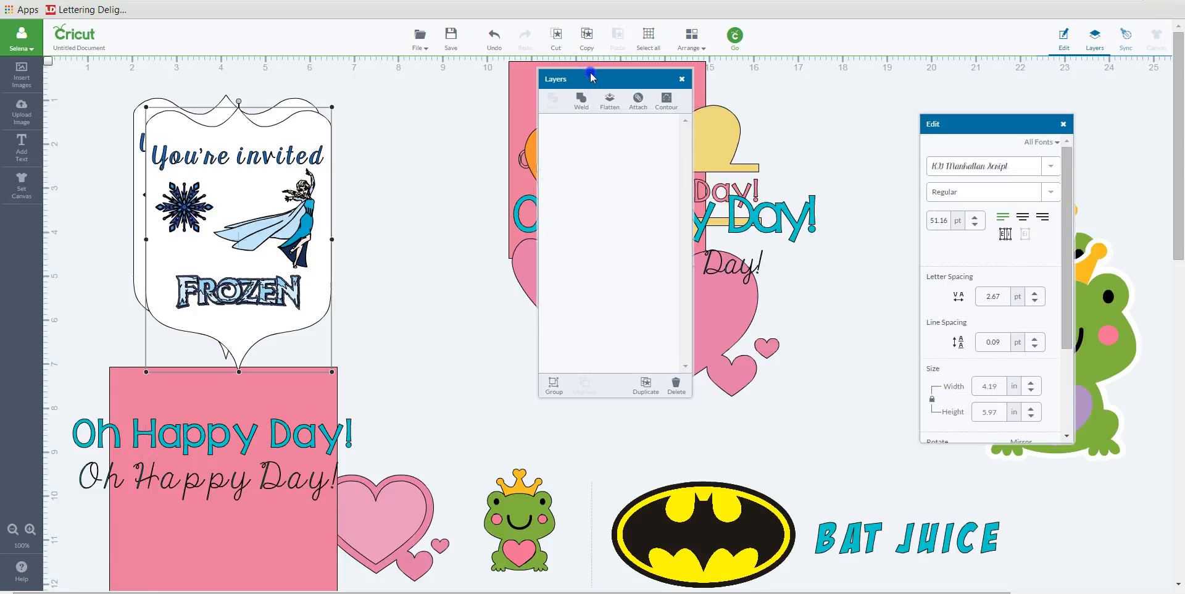
drag(584, 73, 781, 101)
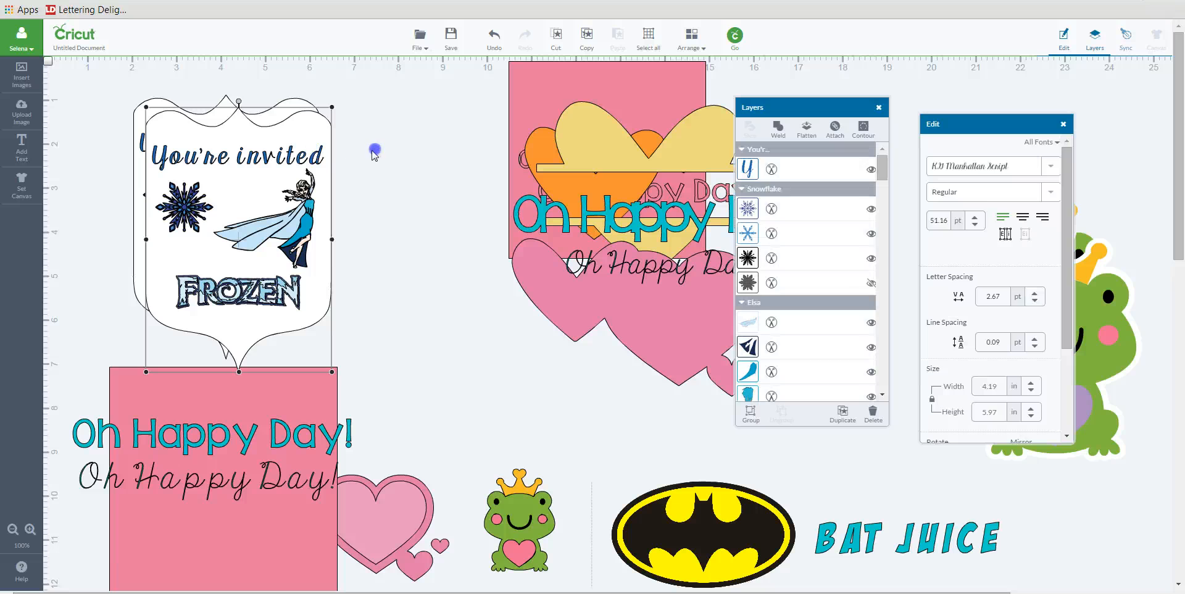
drag(310, 134, 492, 135)
drag(242, 119, 236, 117)
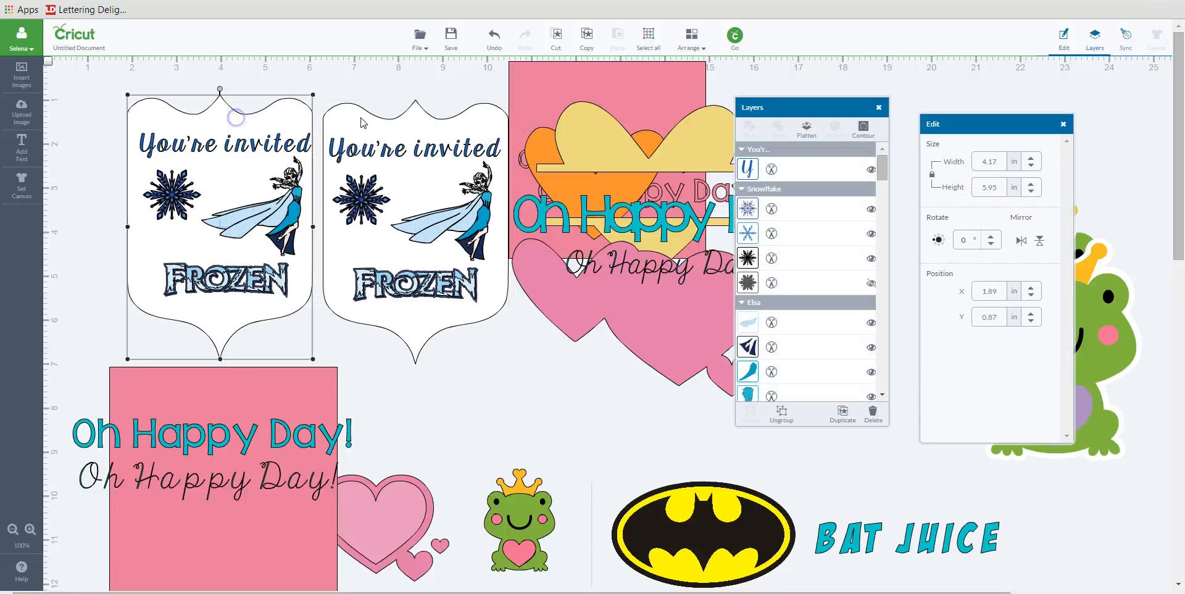
Move the pink cards, hearts and "Oh Happy Day!" texts away from the second invitation to clear the space beside it
drag(566, 114, 725, 132)
drag(558, 132, 779, 150)
drag(579, 95, 731, 115)
drag(544, 228, 684, 229)
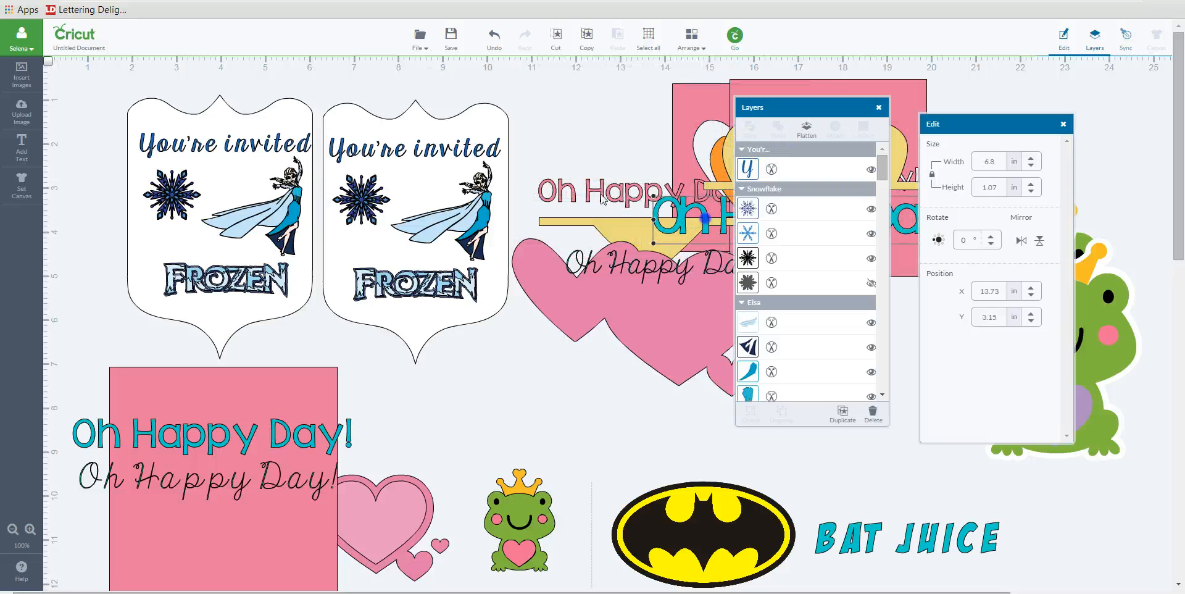
drag(555, 191, 704, 192)
drag(635, 231, 746, 231)
drag(587, 284, 758, 280)
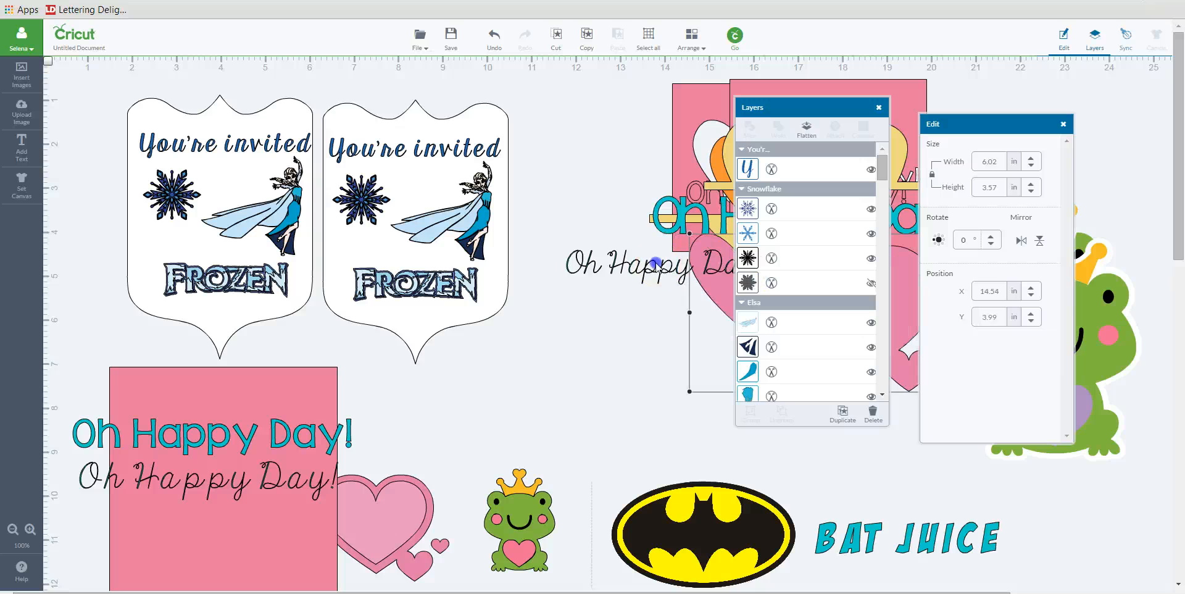
drag(653, 265, 779, 263)
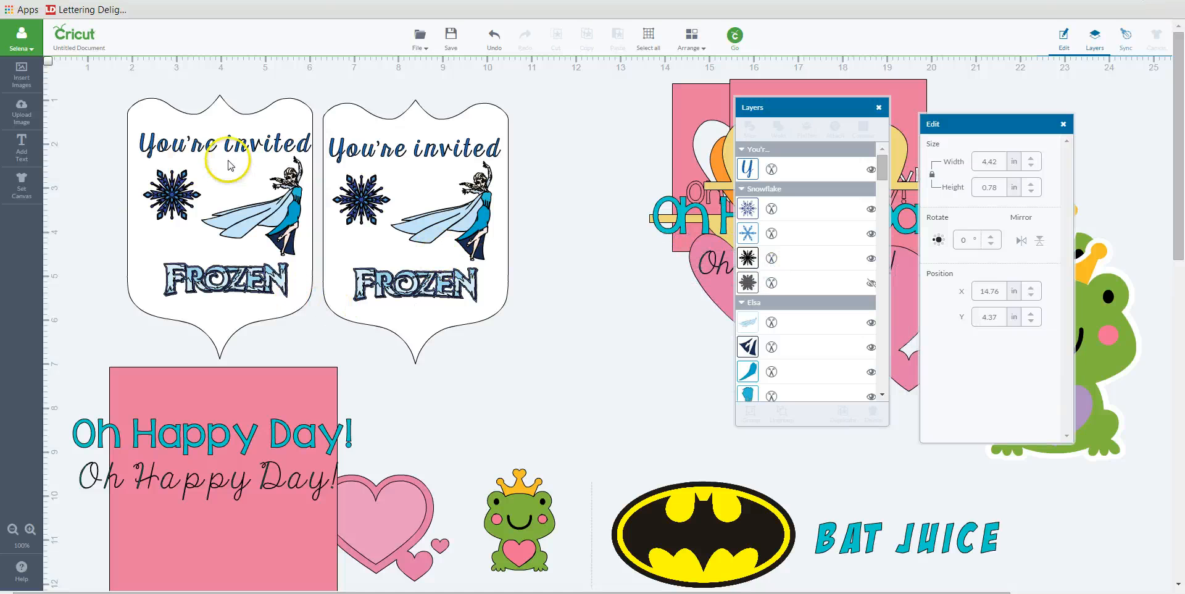
Nudge the first invitation's "You're invited" text slightly up toward the banner's edge and flatten it on its own
drag(225, 148, 222, 144)
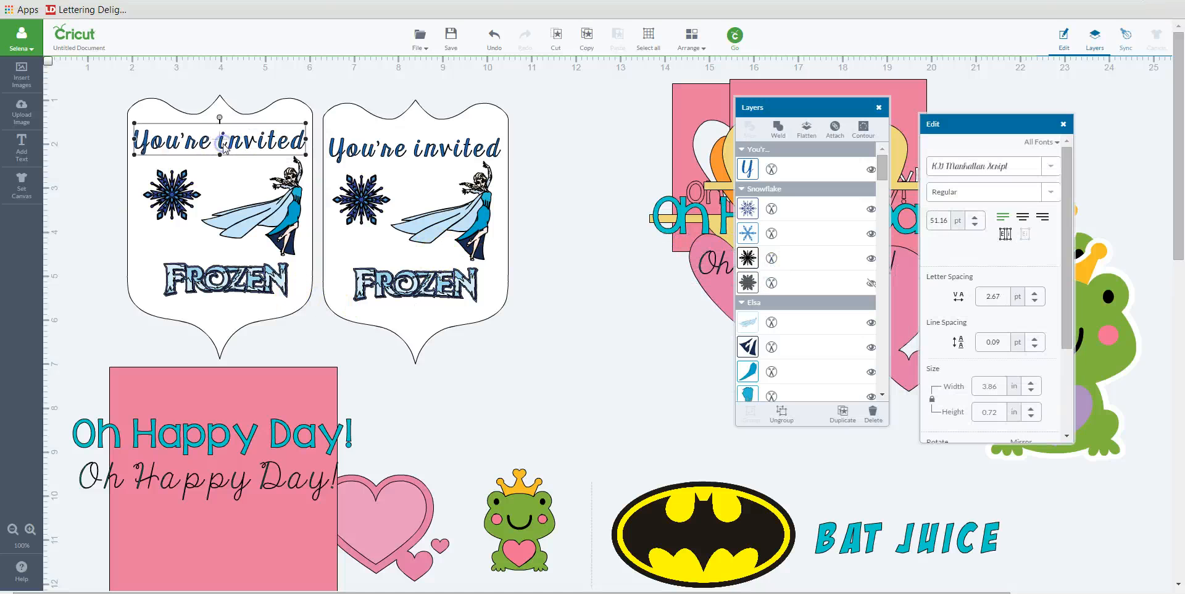
drag(762, 99, 588, 90)
click(631, 107)
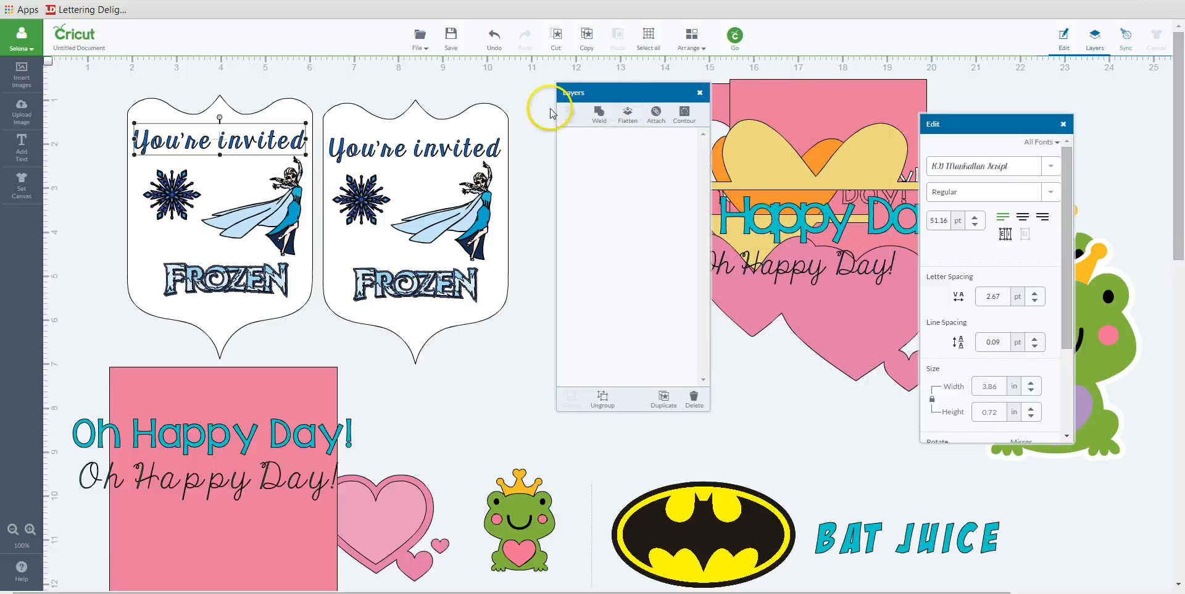
Flatten the snowflake, Elsa and FROZEN title of the first invitation individually, as separate printable images
click(176, 189)
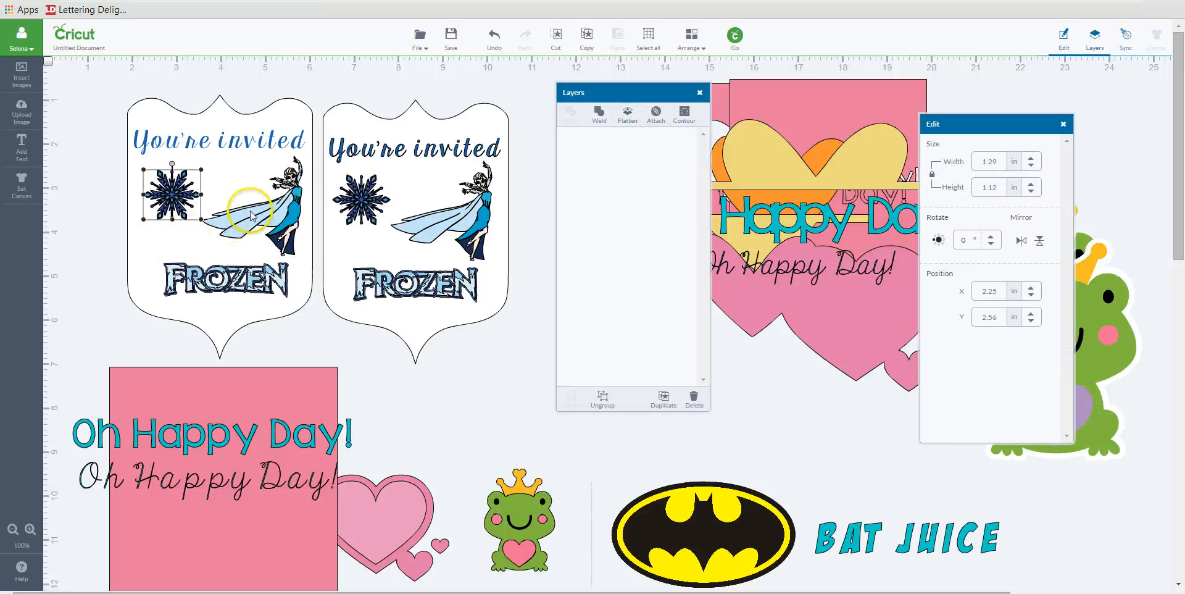
click(278, 208)
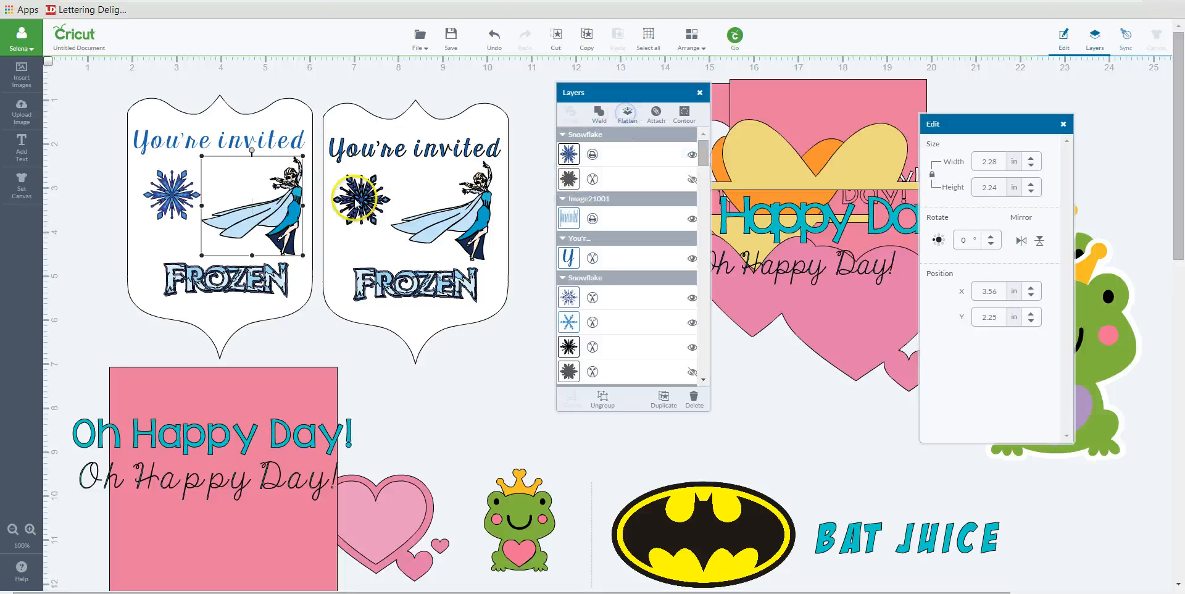
click(254, 284)
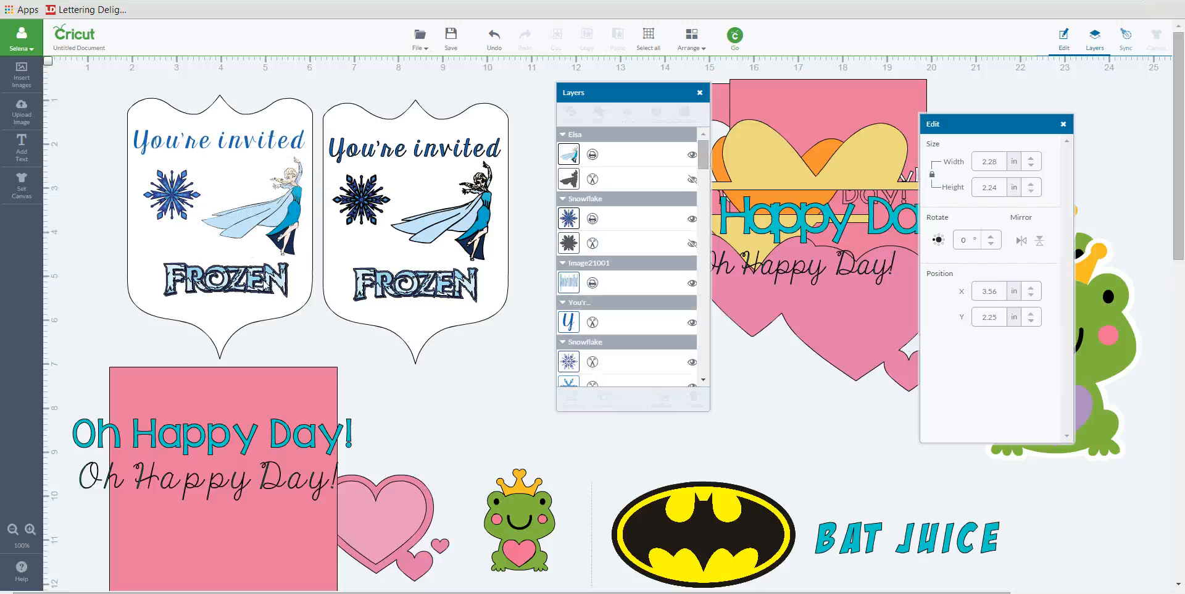
click(628, 113)
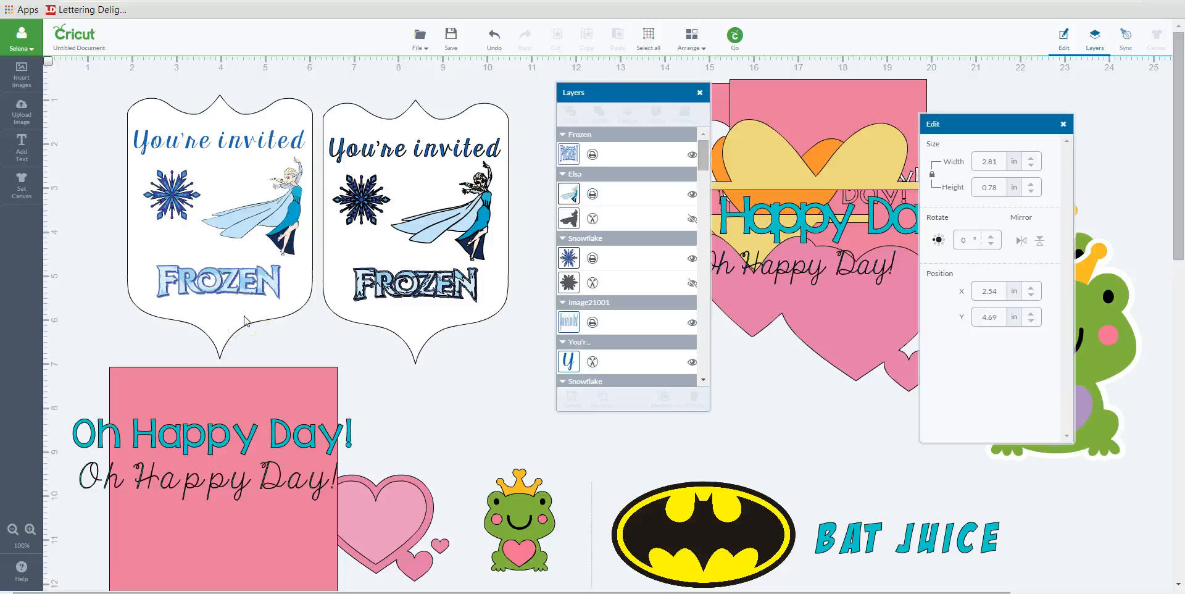
Flatten the first invitation's white banner on its own and send it behind the text and pictures
click(245, 320)
click(366, 196)
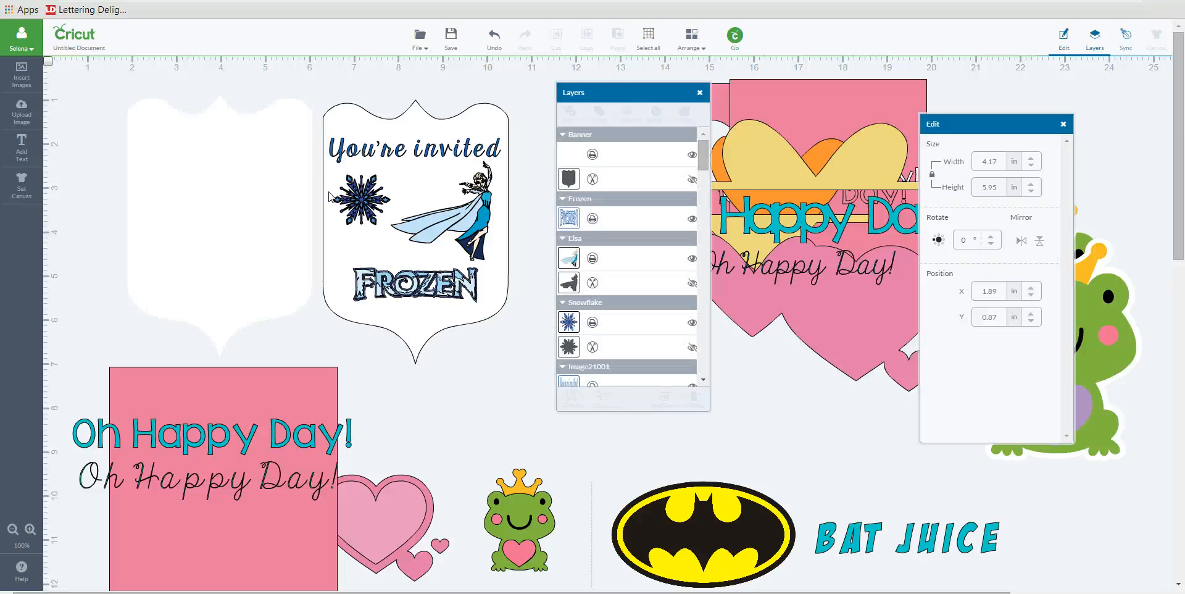
click(198, 154)
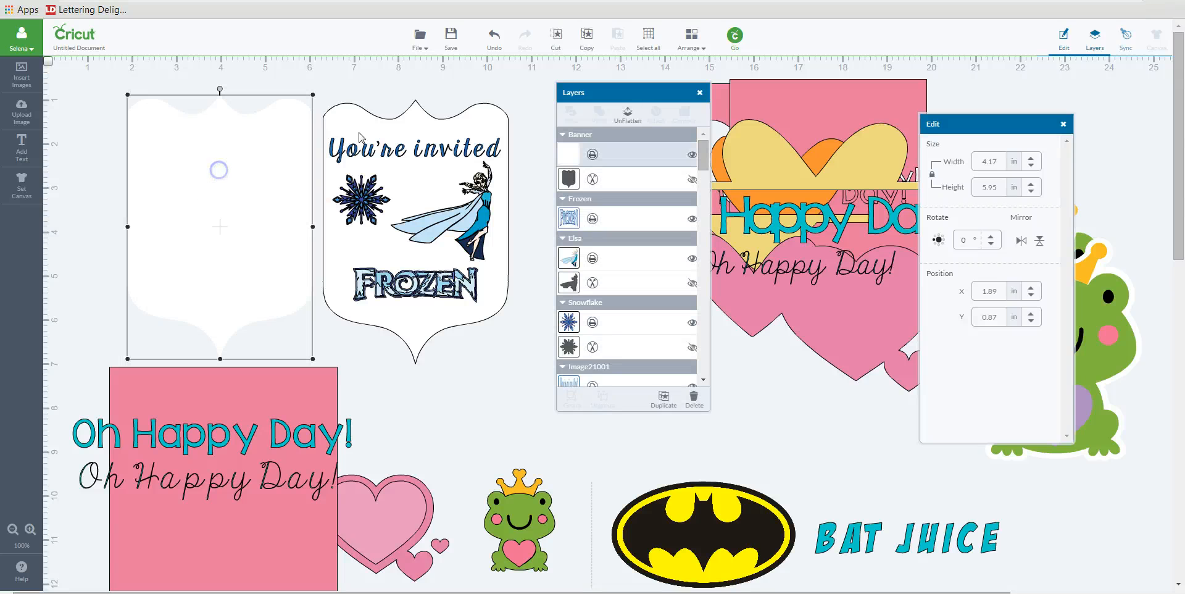
click(688, 42)
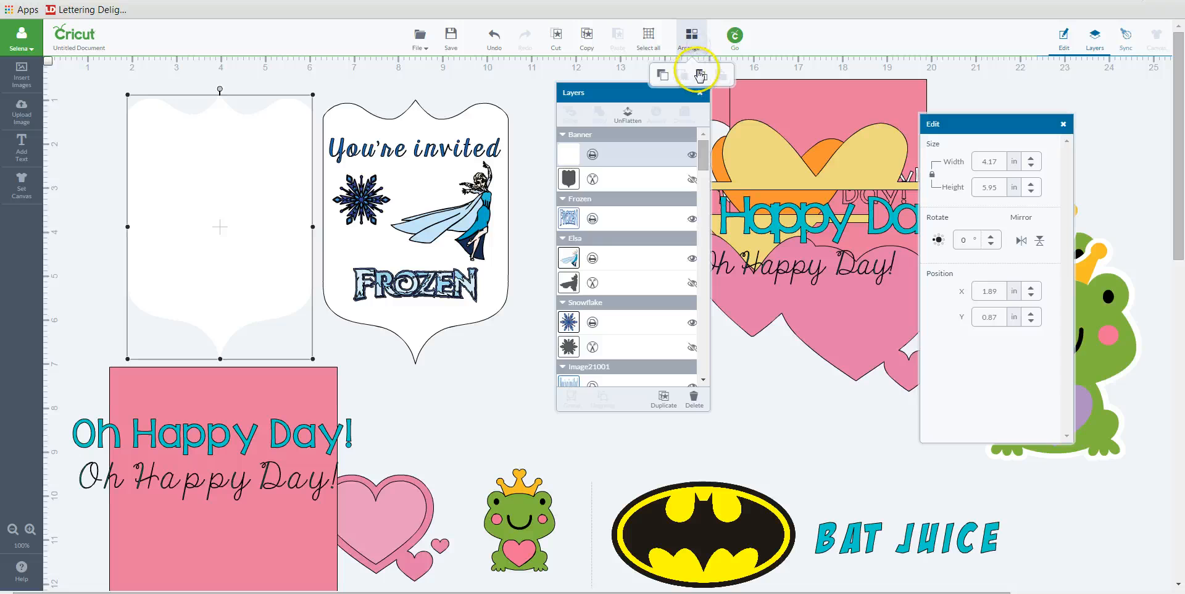
click(700, 74)
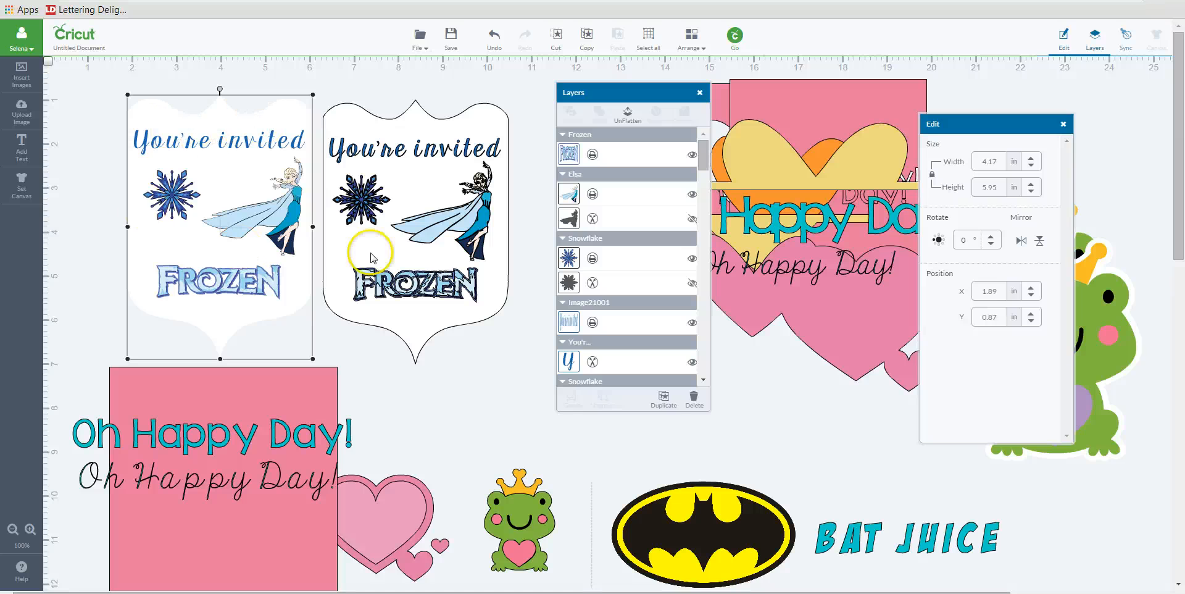
Examine the line type of the individually flattened Frozen and Elsa layers in the first invitation
click(237, 319)
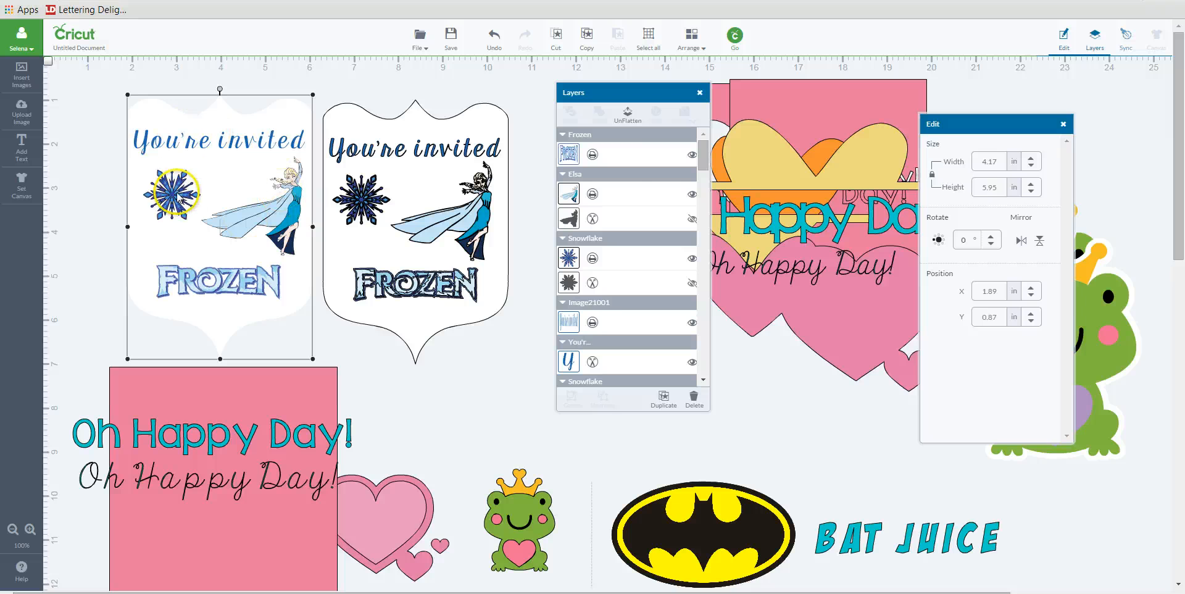
click(574, 157)
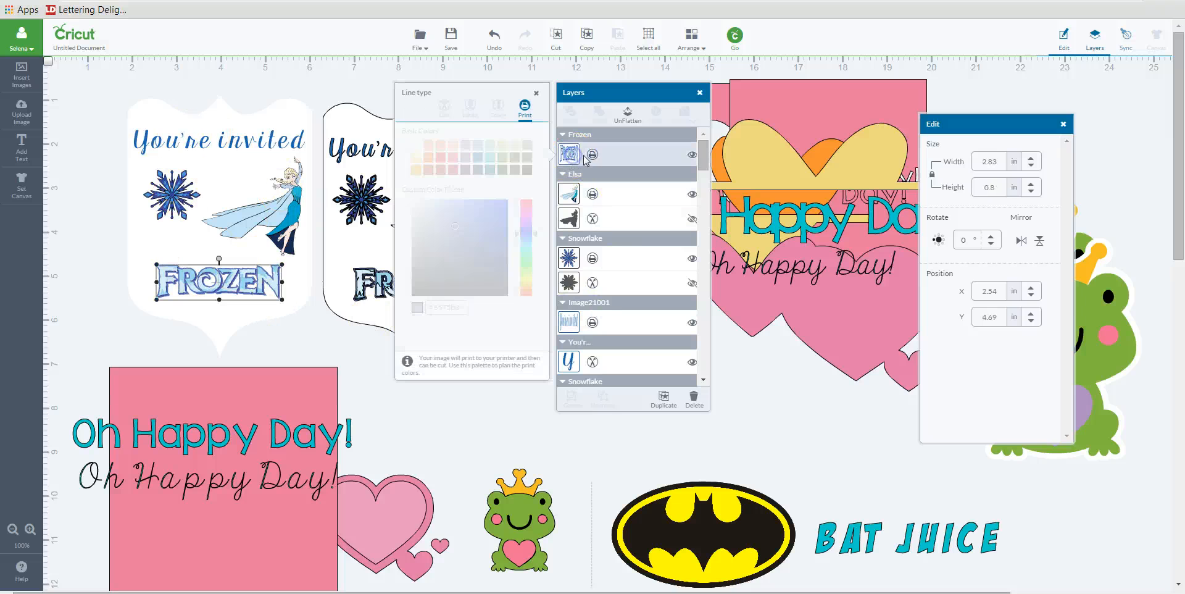
click(570, 195)
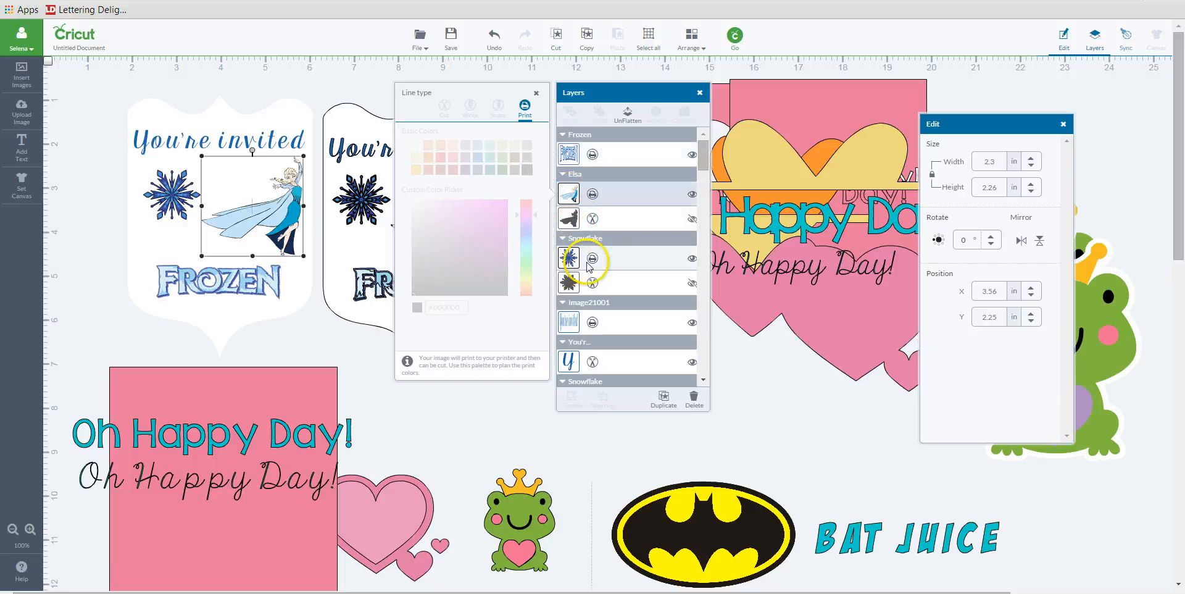
click(482, 420)
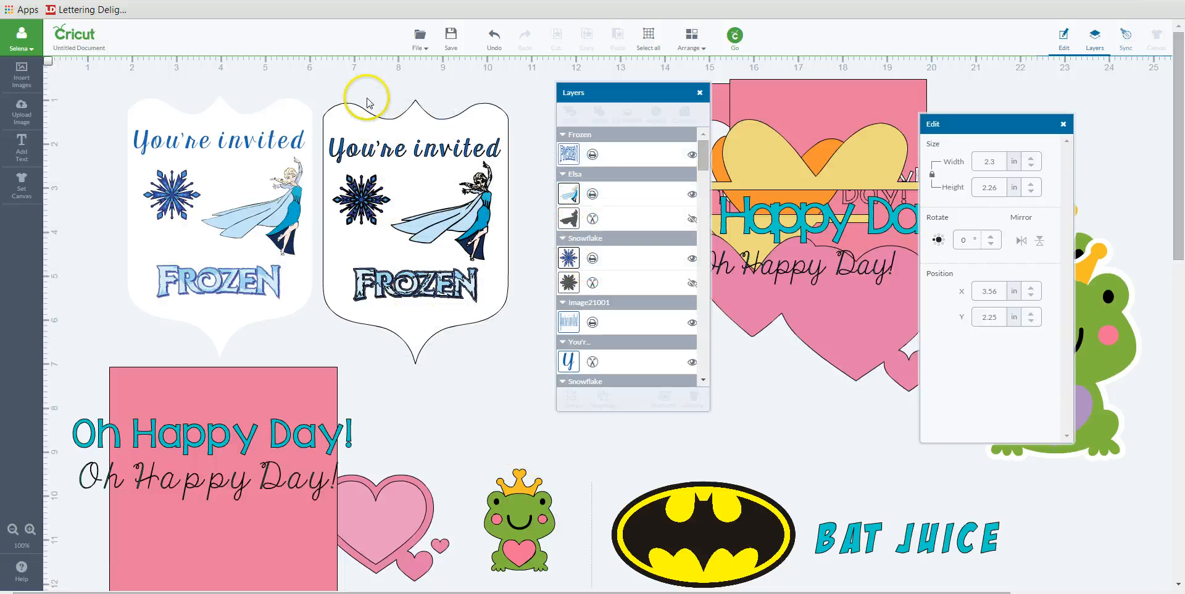
Flatten all pieces of the second invitation together into one printable image and shift it slightly as a single object
mouse_move(311, 78)
mouse_down()
mouse_move(475, 174)
mouse_move(518, 301)
mouse_move(528, 391)
mouse_up()
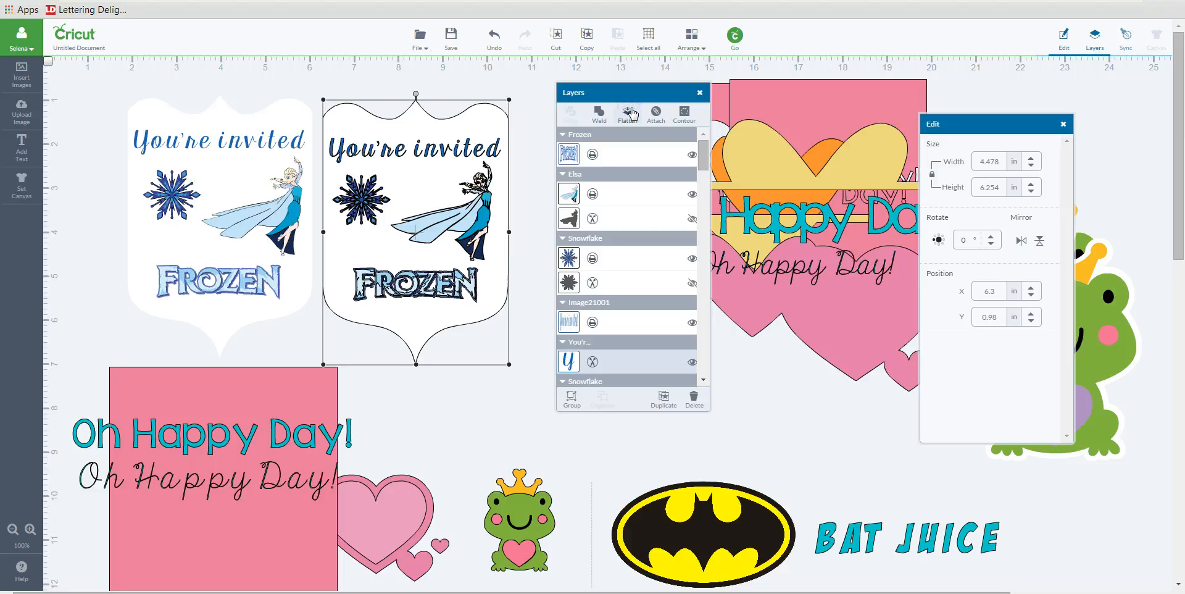
click(633, 113)
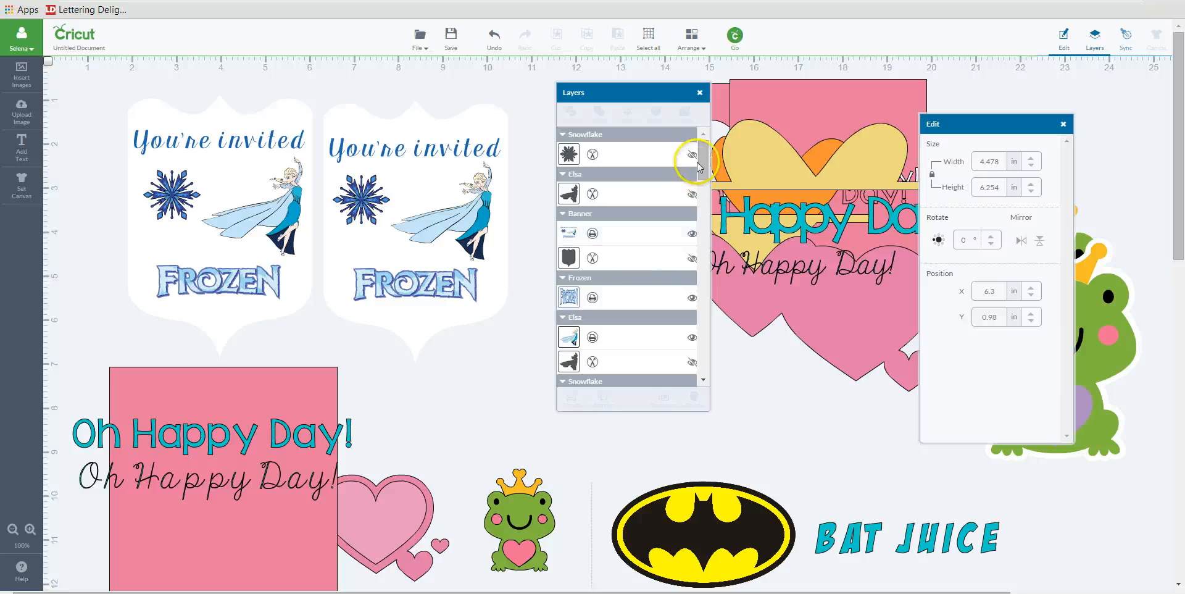
mouse_move(704, 163)
mouse_down()
mouse_move(699, 386)
mouse_move(703, 161)
mouse_up()
click(439, 189)
click(690, 37)
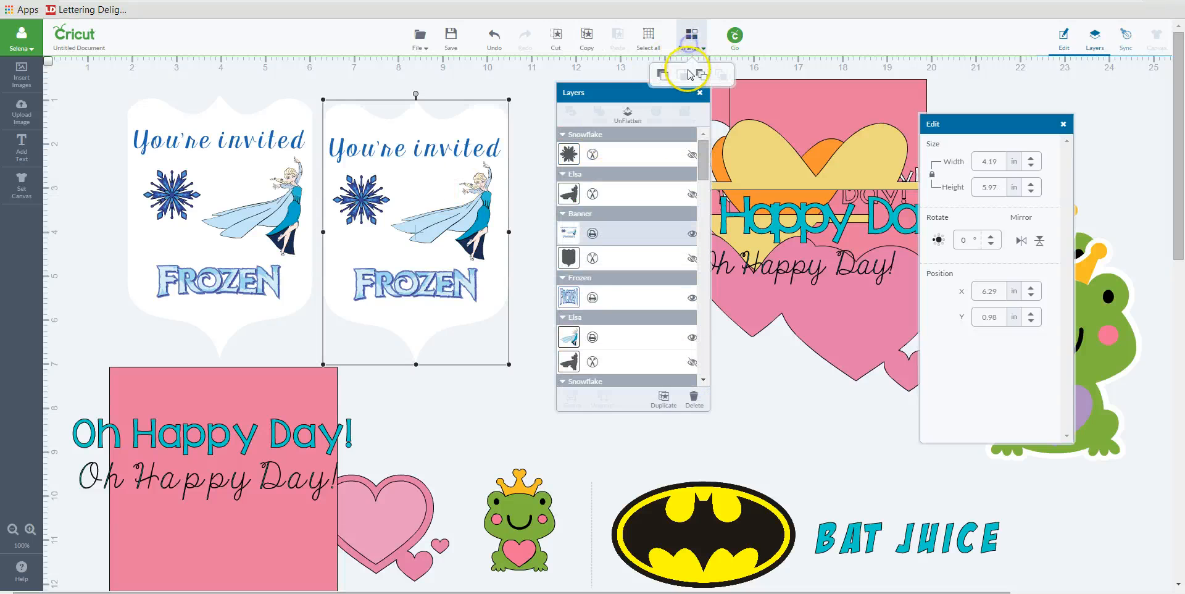
click(540, 159)
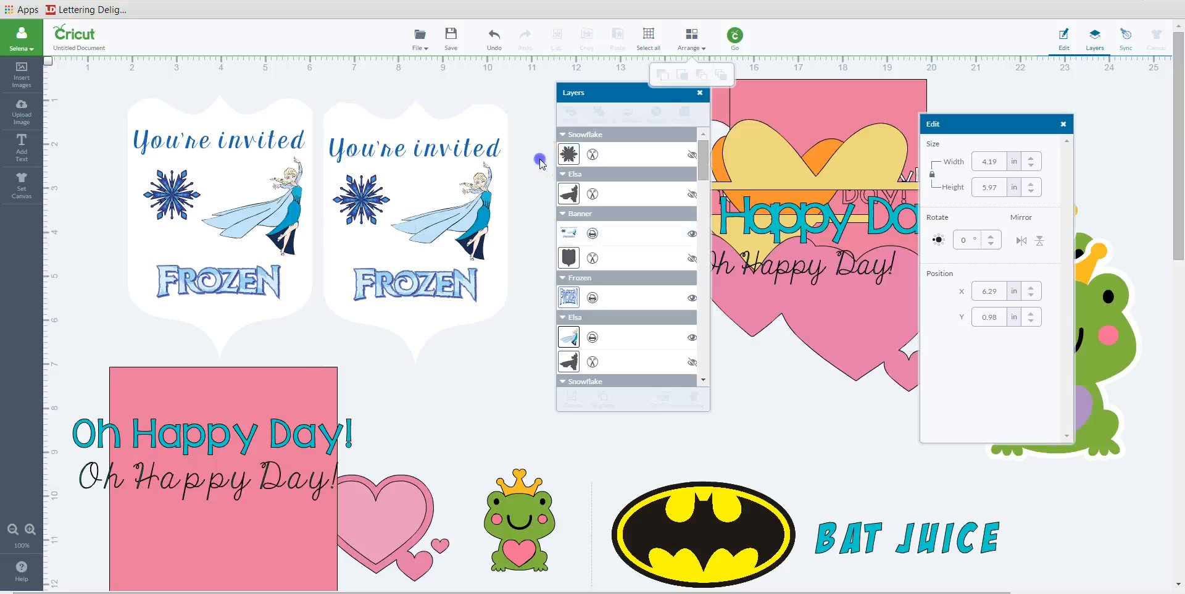
drag(419, 211, 421, 206)
drag(454, 155, 454, 164)
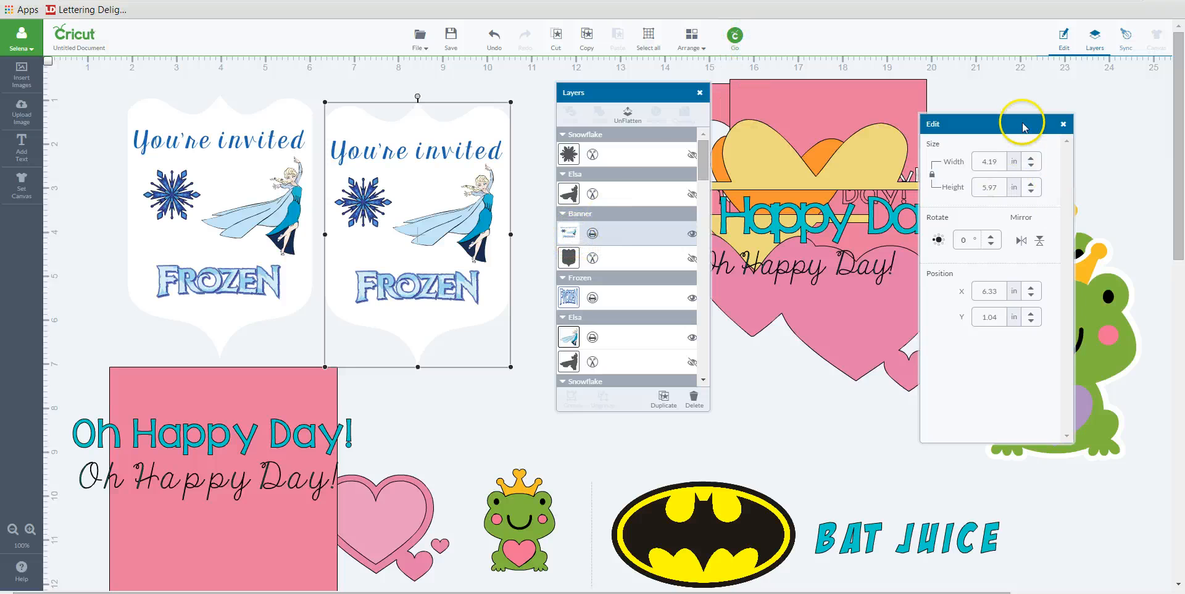
Delete the front, white-outlined copy of the large frog from the canvas
drag(1024, 122, 832, 123)
click(1092, 307)
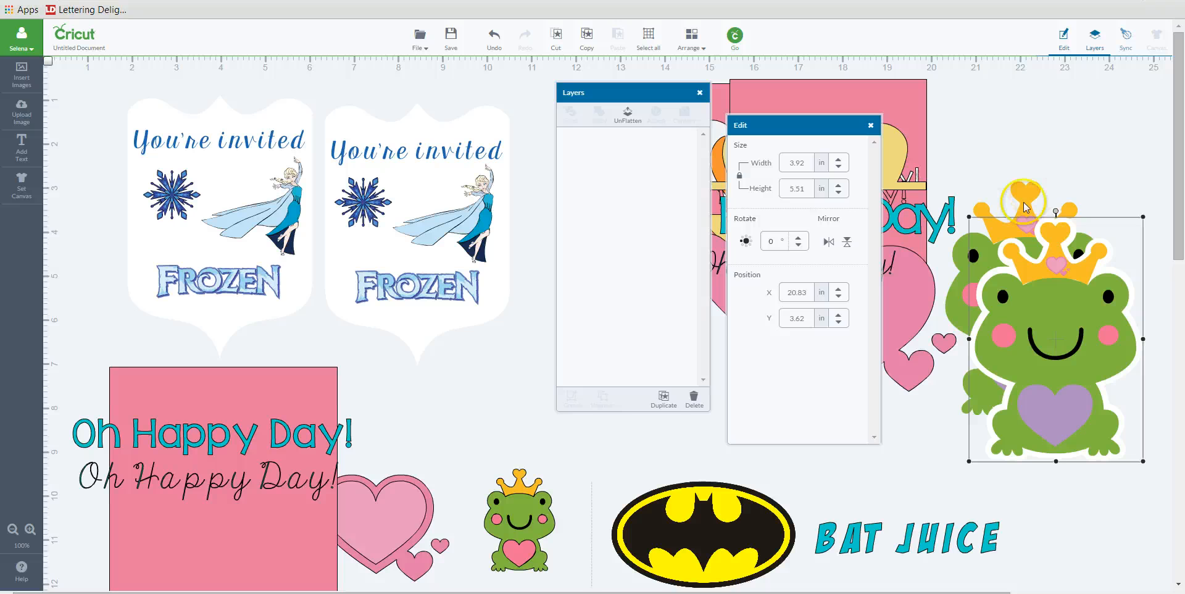
key(Delete)
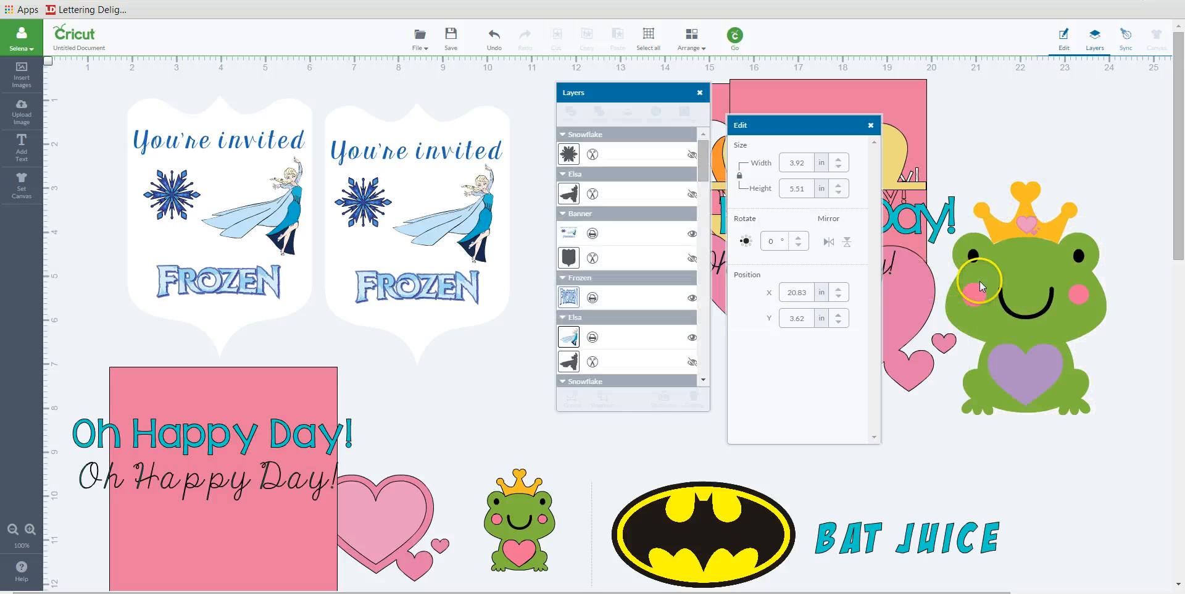
Hide the remaining large flattened frog's layer, Image19692
click(979, 281)
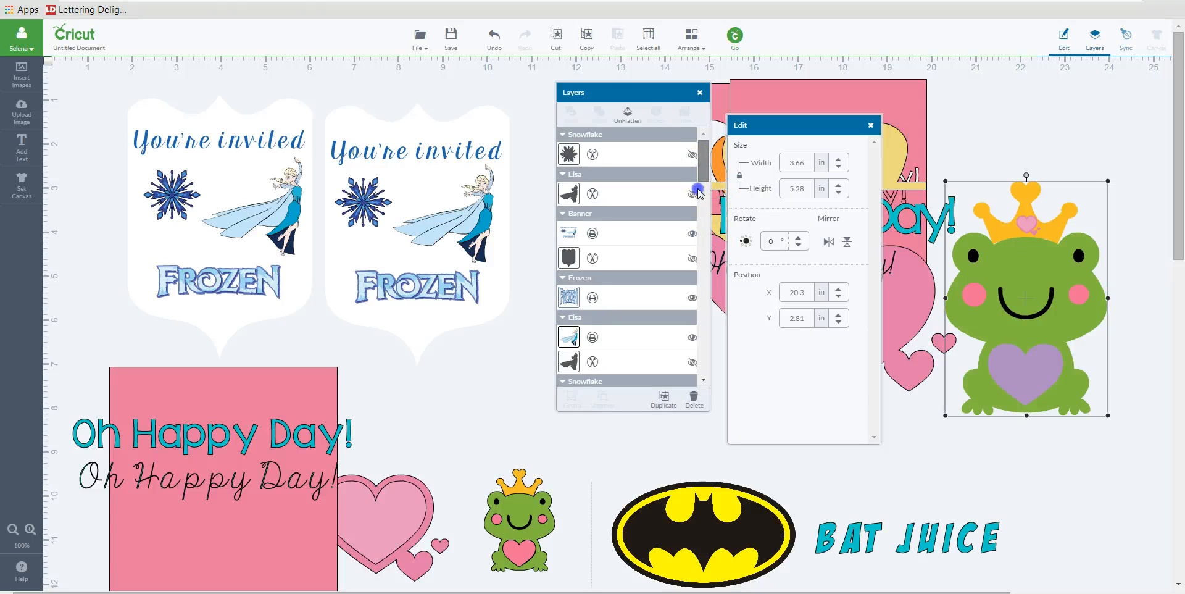
scroll(697, 204, down, 5)
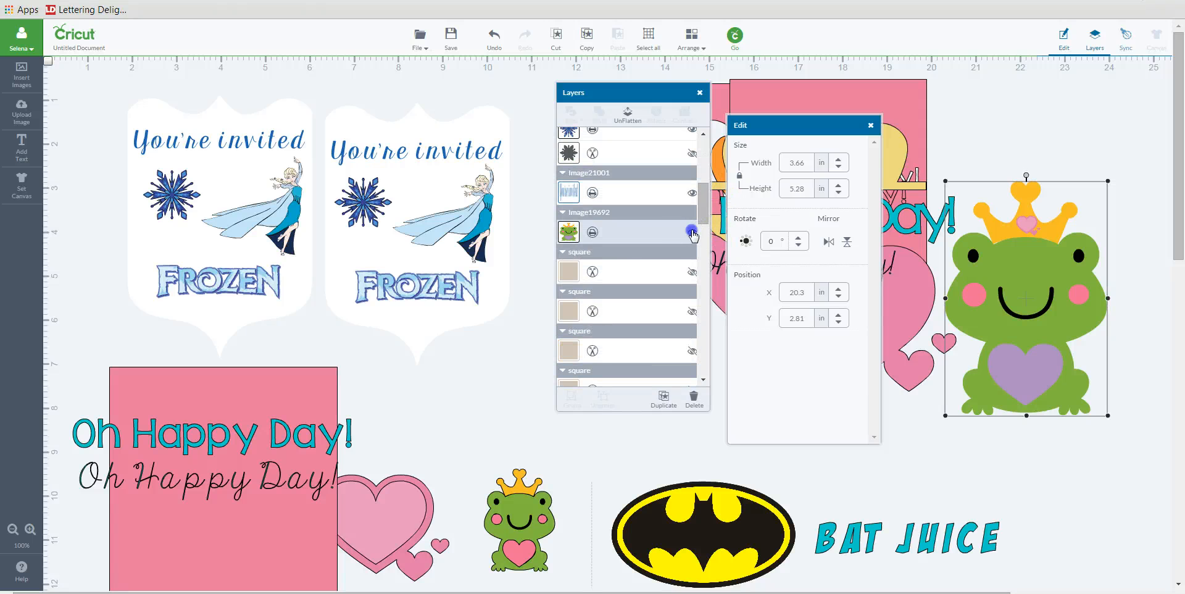
click(692, 232)
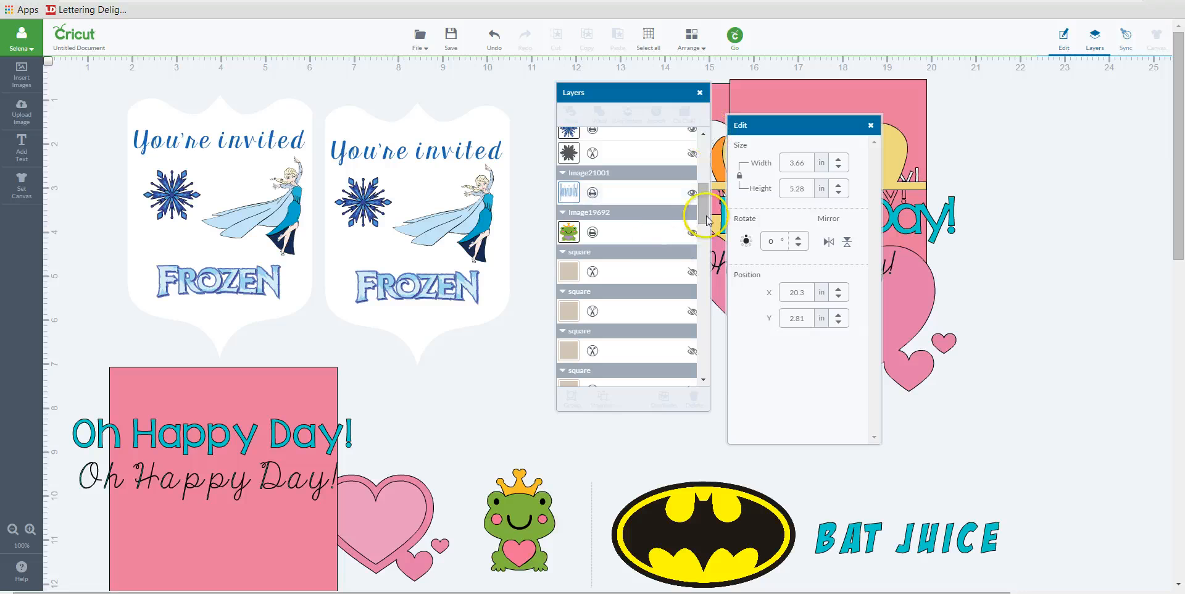
drag(707, 207, 707, 161)
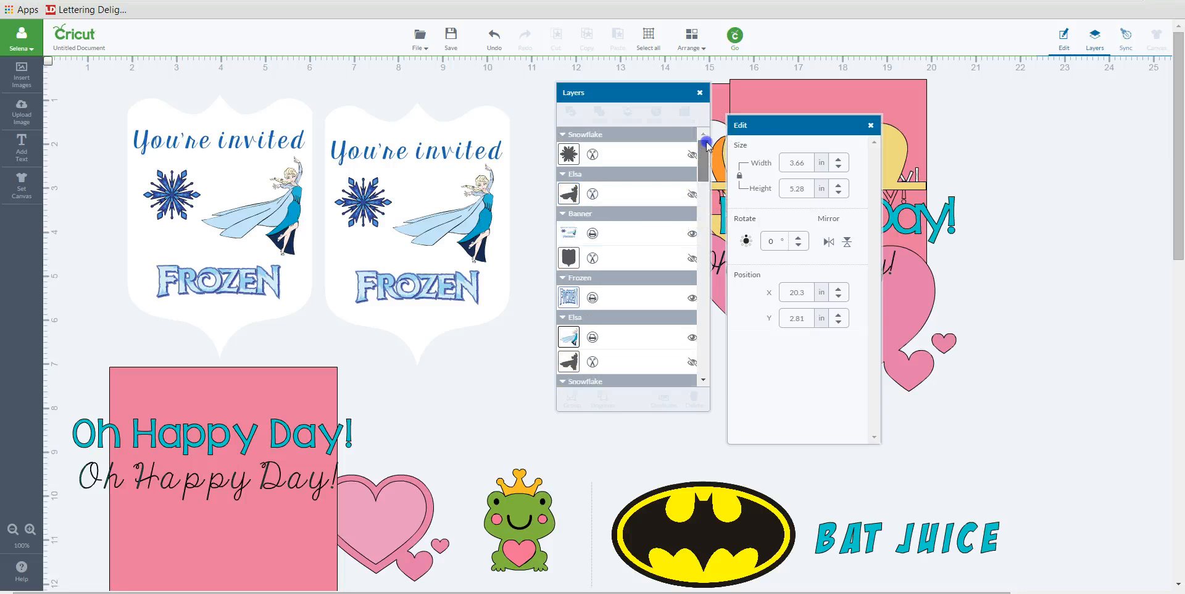
Remove the flattened Batman logo from the canvas and send the project on for printing and cutting
click(716, 516)
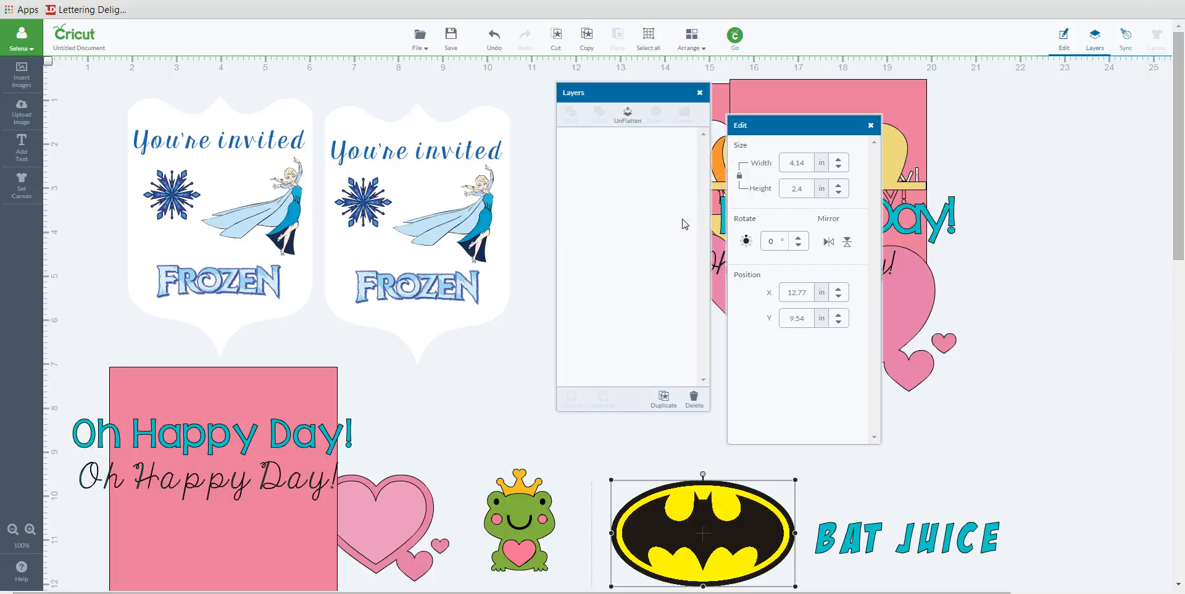
click(733, 38)
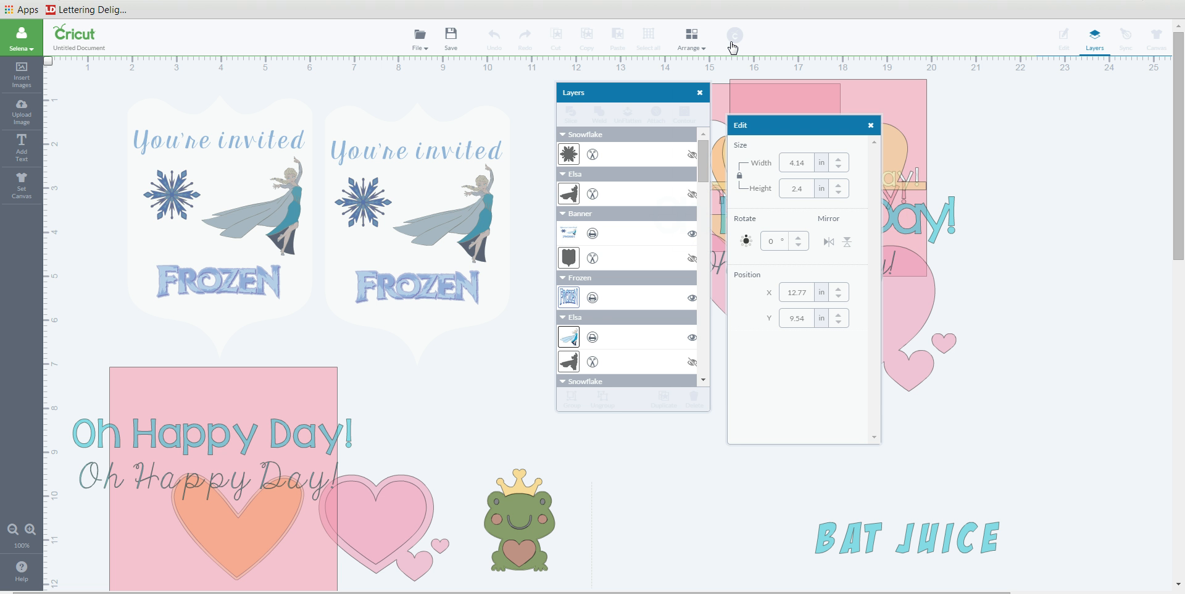
Open the mat preview and compare the invitation pieces laid out on mats 1, 2 and 3
click(733, 45)
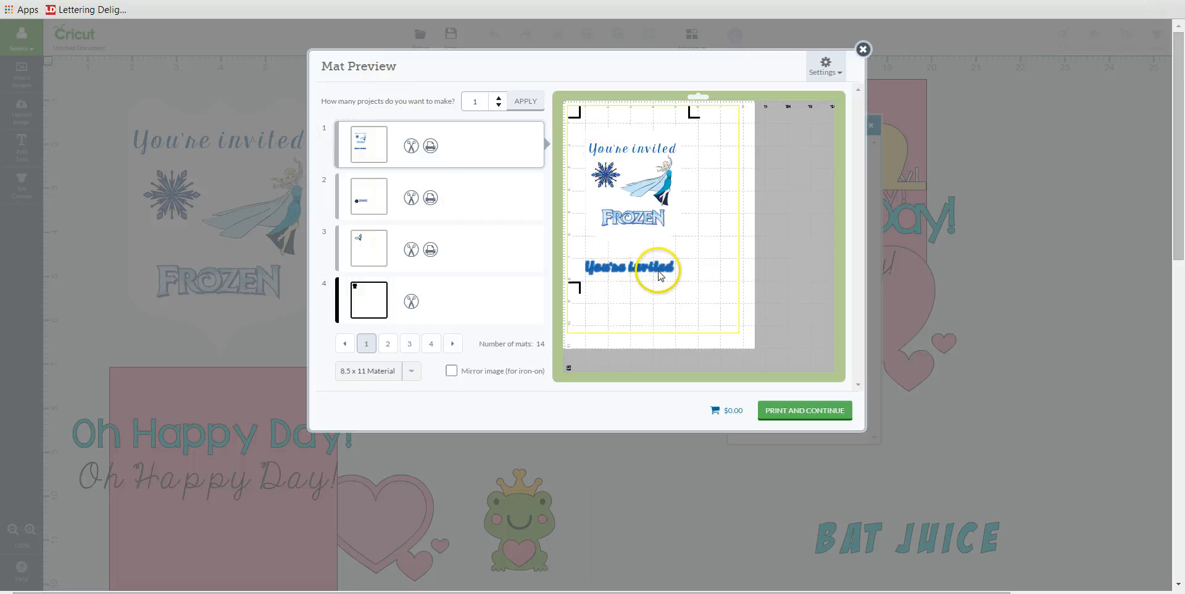
click(365, 197)
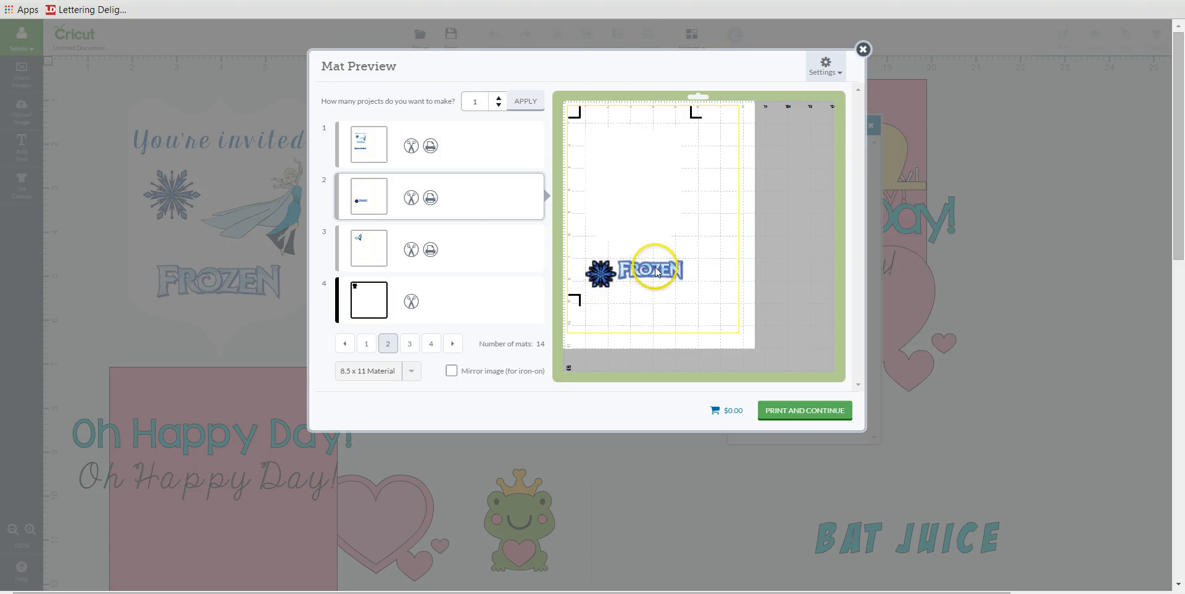
click(390, 253)
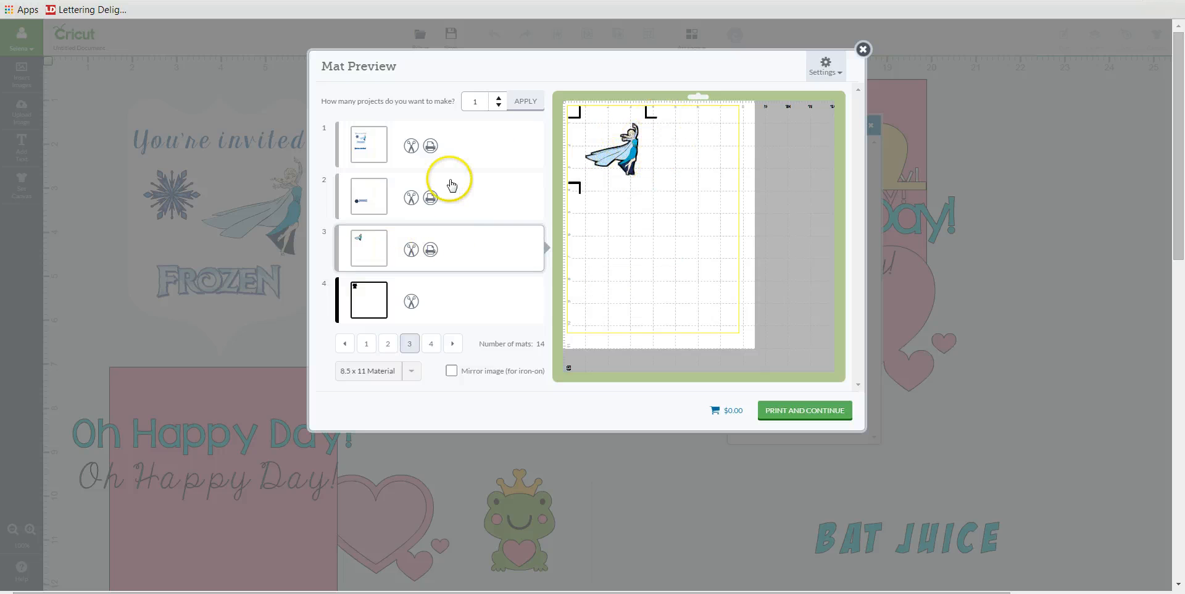
click(430, 189)
click(453, 154)
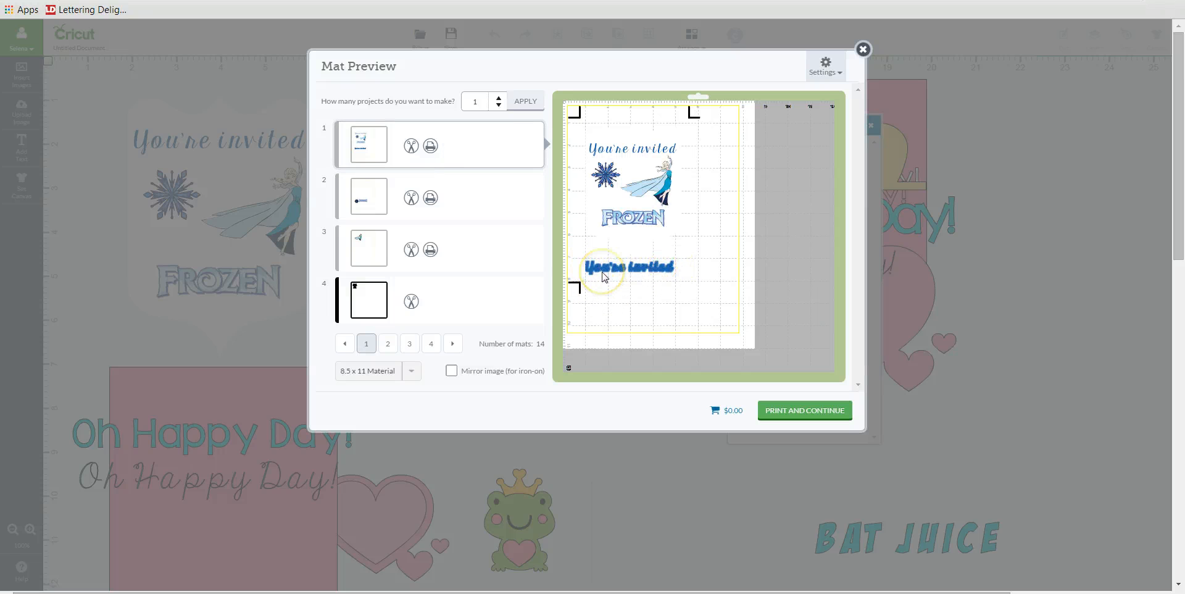
Show the mat preview's Bleed setting, review the printed edges on mats 2 and 3, and close the preview
click(826, 65)
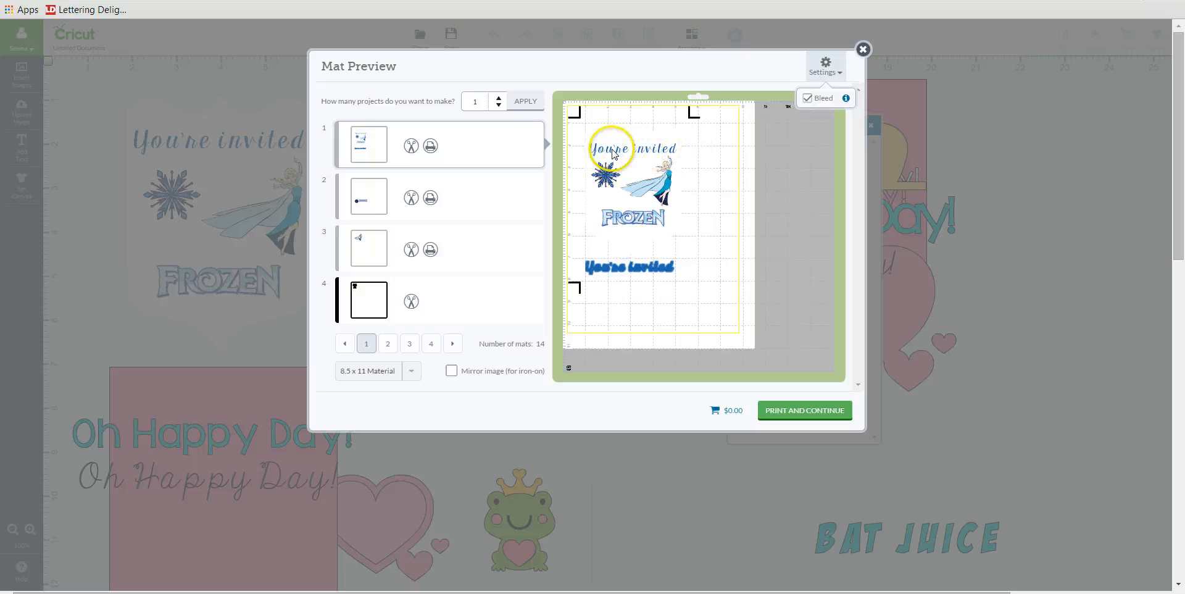
click(376, 202)
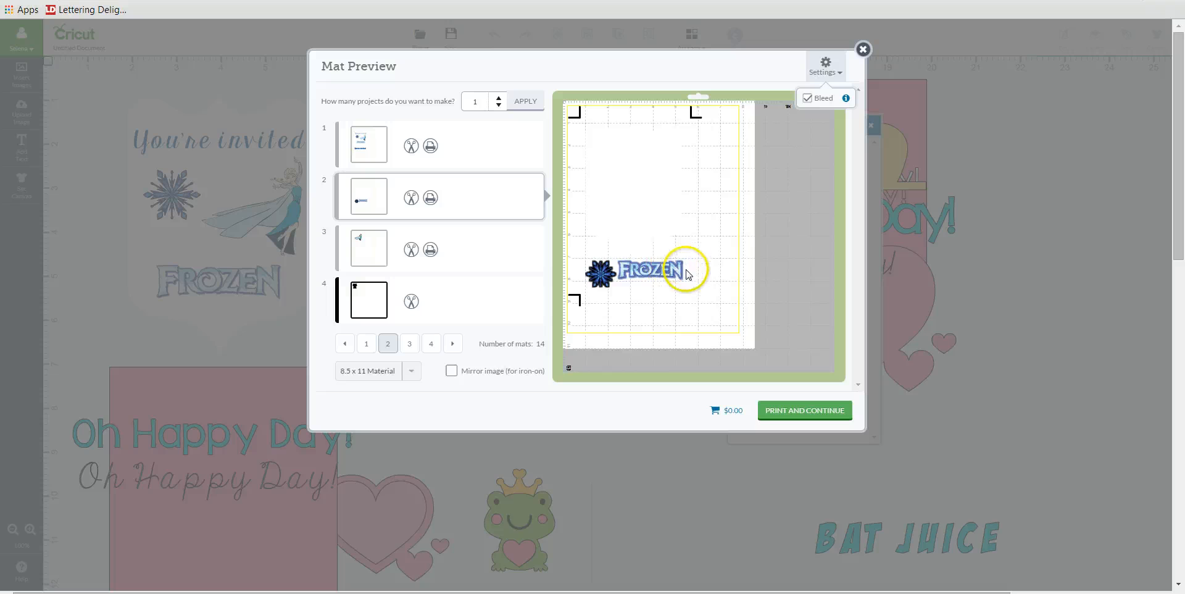
click(382, 245)
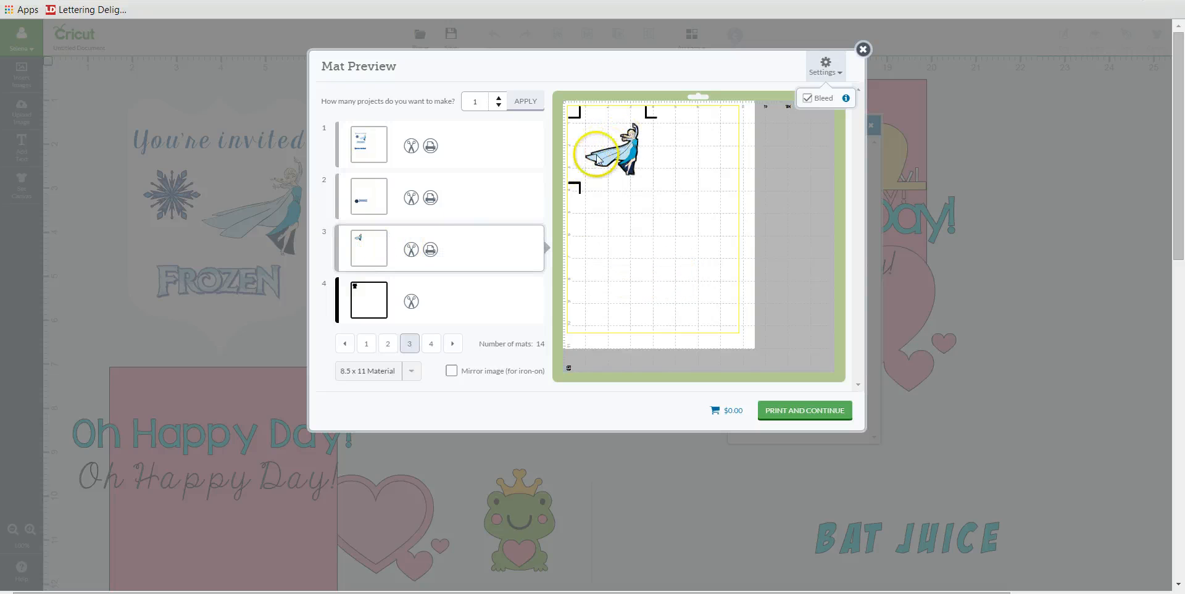
click(864, 49)
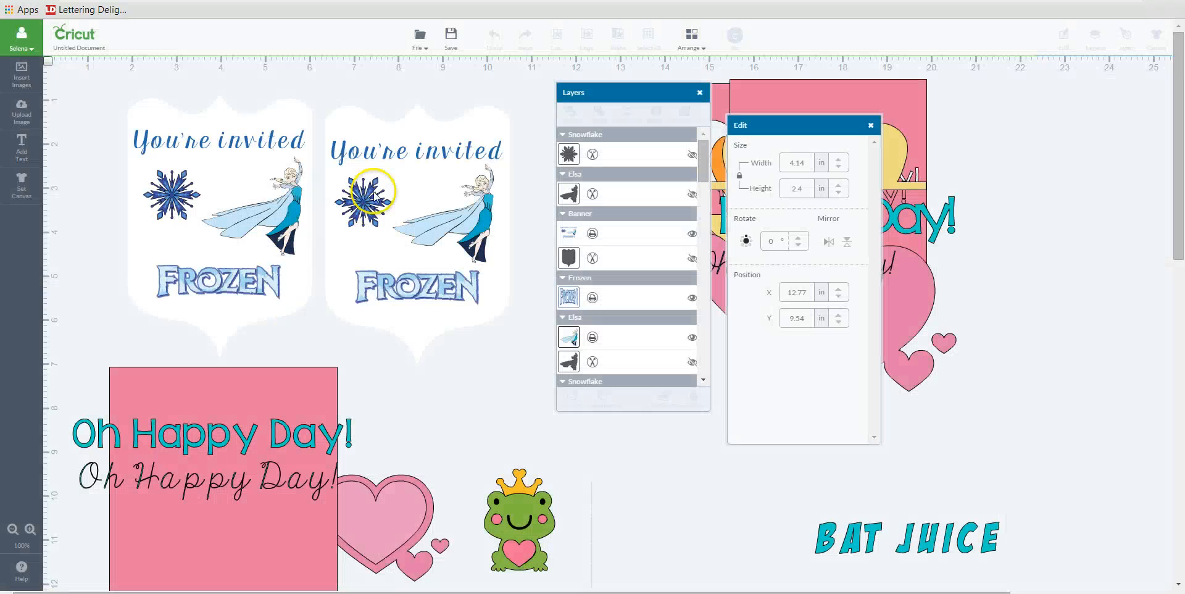
Compare selecting the first invitation's pieces individually with selecting the flattened second invitation as a single object
click(180, 143)
click(172, 192)
click(254, 197)
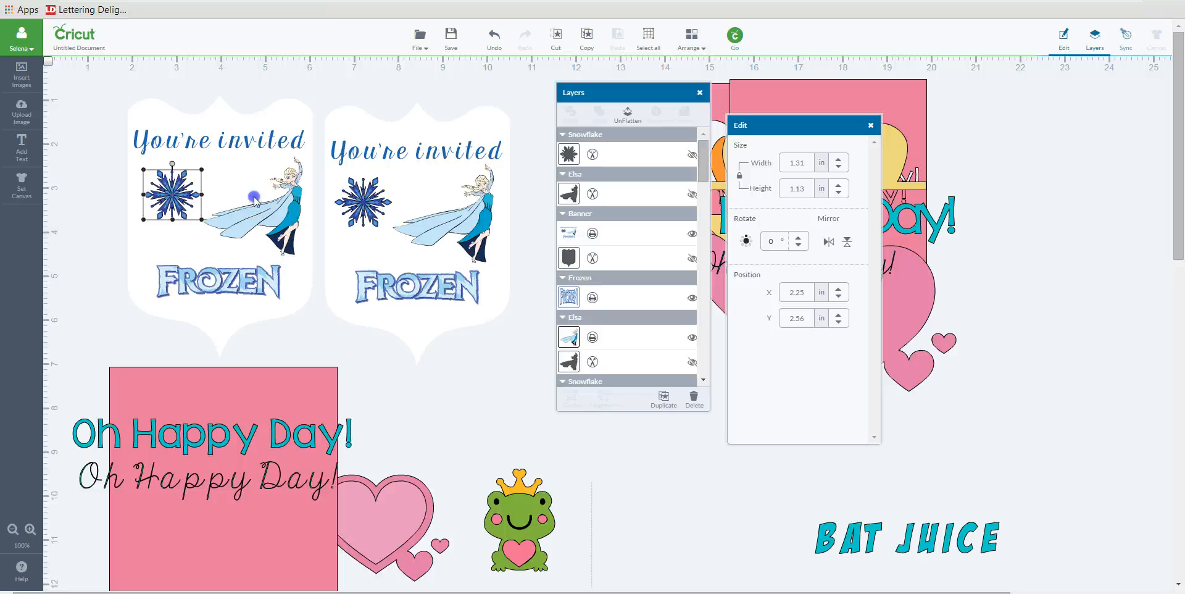
click(240, 262)
click(90, 86)
drag(89, 86, 318, 348)
click(422, 241)
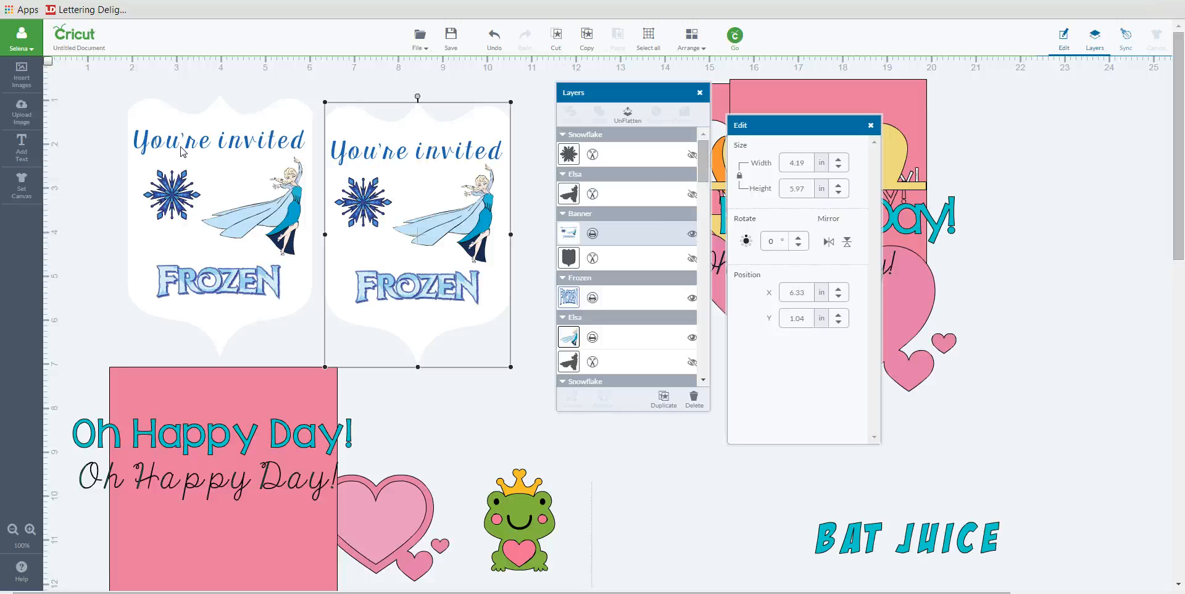
click(521, 191)
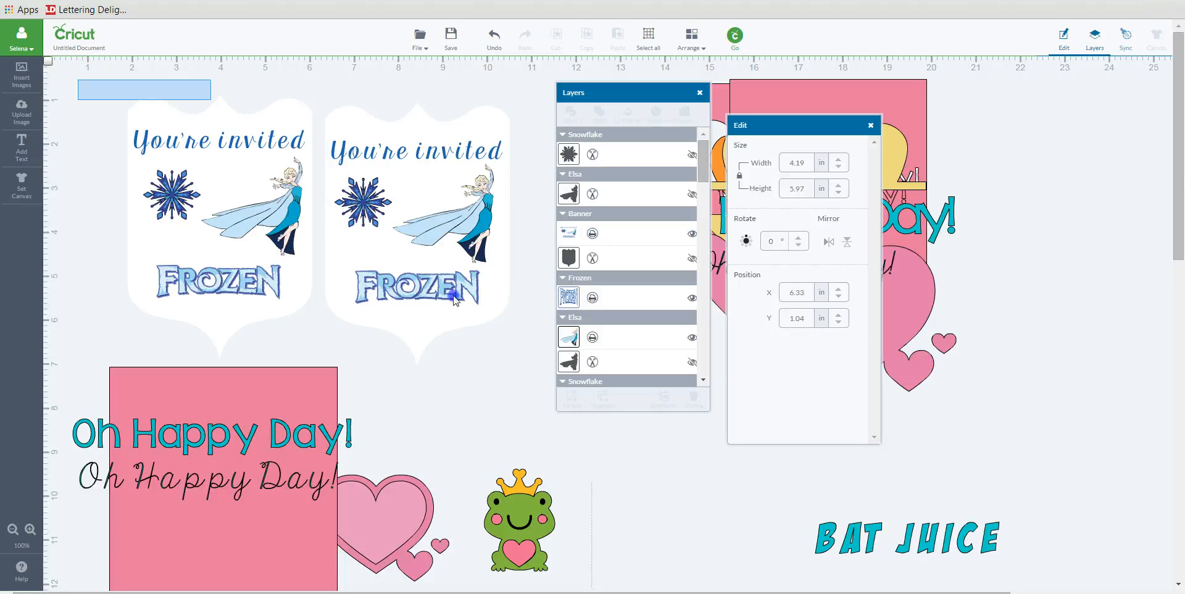
drag(454, 299, 565, 408)
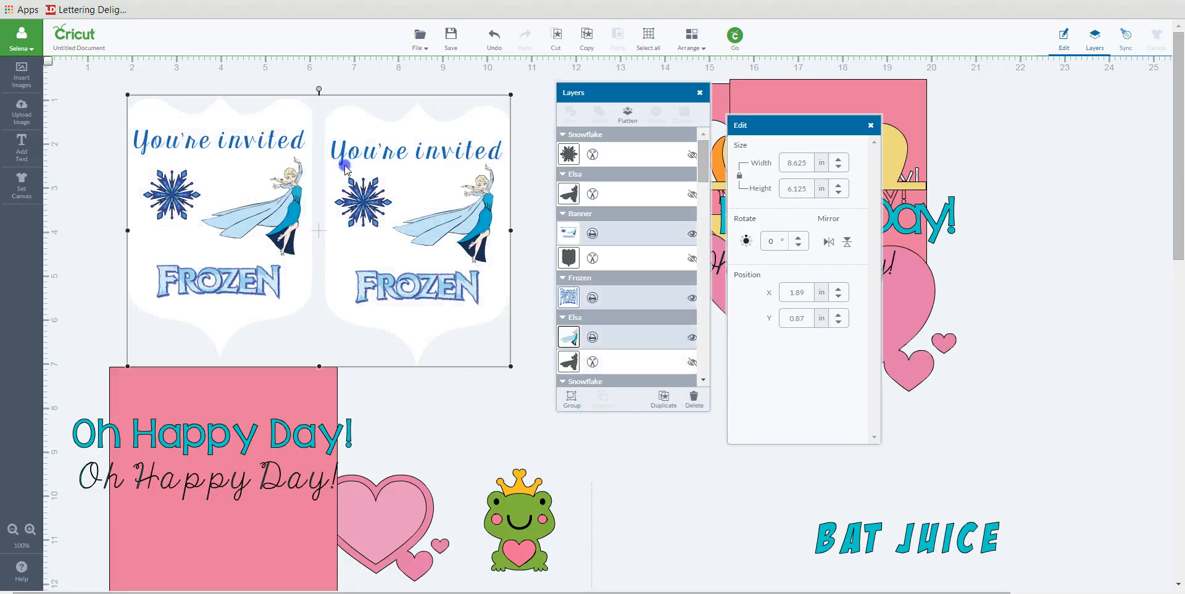
drag(345, 168, 932, 126)
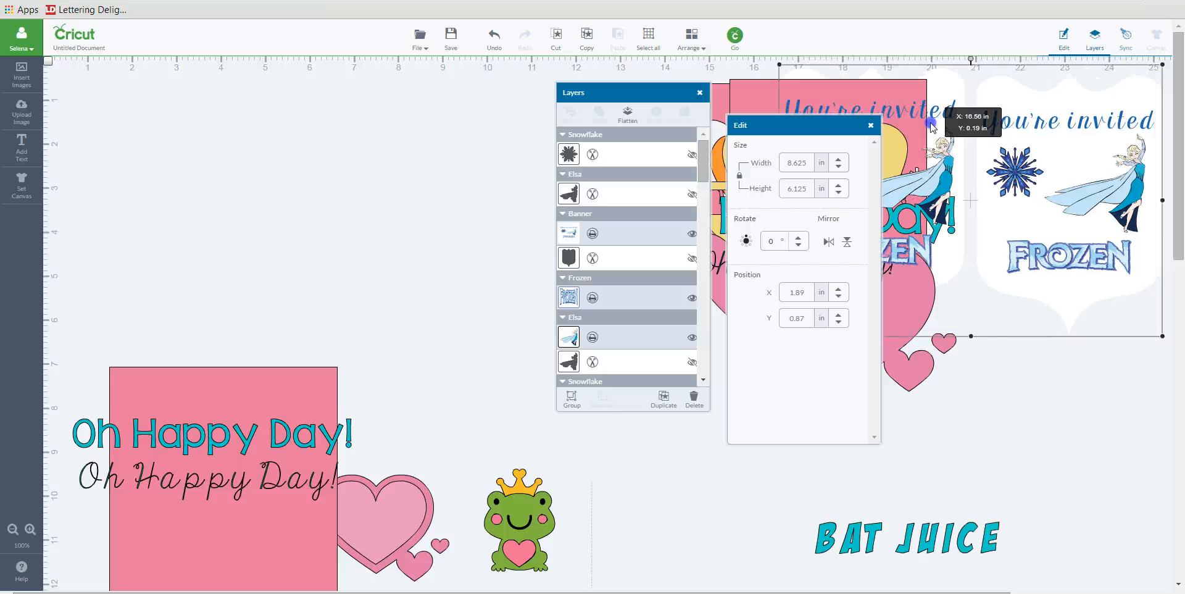
click(405, 255)
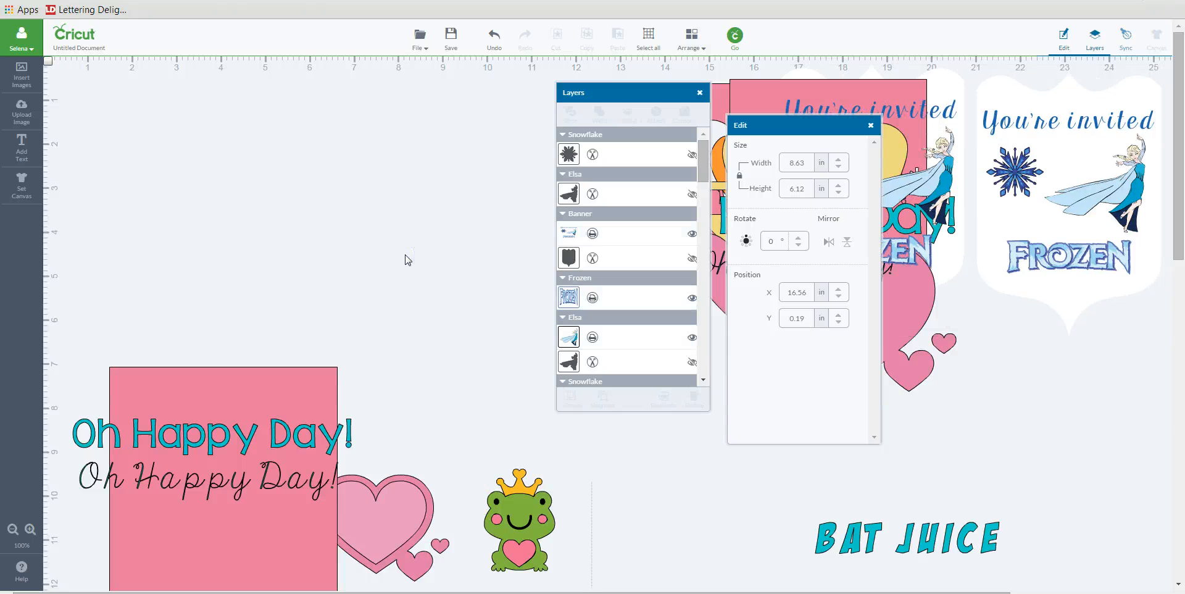
Undo back far enough to restore the deleted Batman logo, and move both invitations over to the area around 17 to 25 inches
click(495, 42)
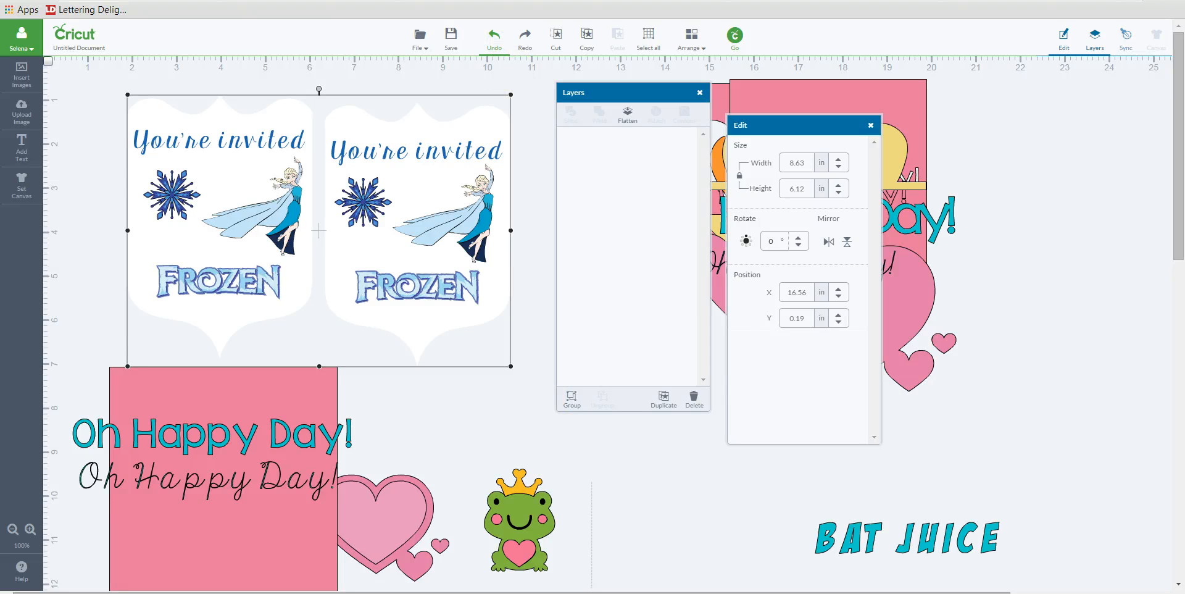
click(760, 550)
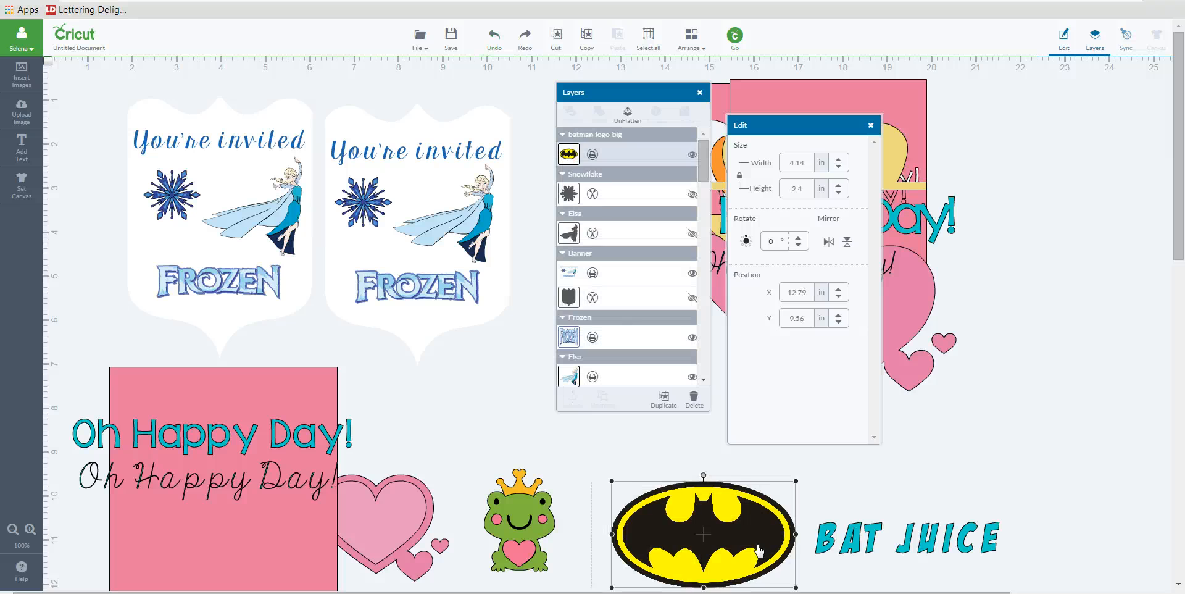
drag(90, 71, 591, 398)
drag(315, 147, 942, 156)
Move the Batman logo into the cleared area, enlarge it to about 5.06 by 2.93 in and place it near X 1.64, Y 3.9
drag(694, 509, 197, 246)
drag(298, 325, 340, 349)
drag(240, 306, 260, 305)
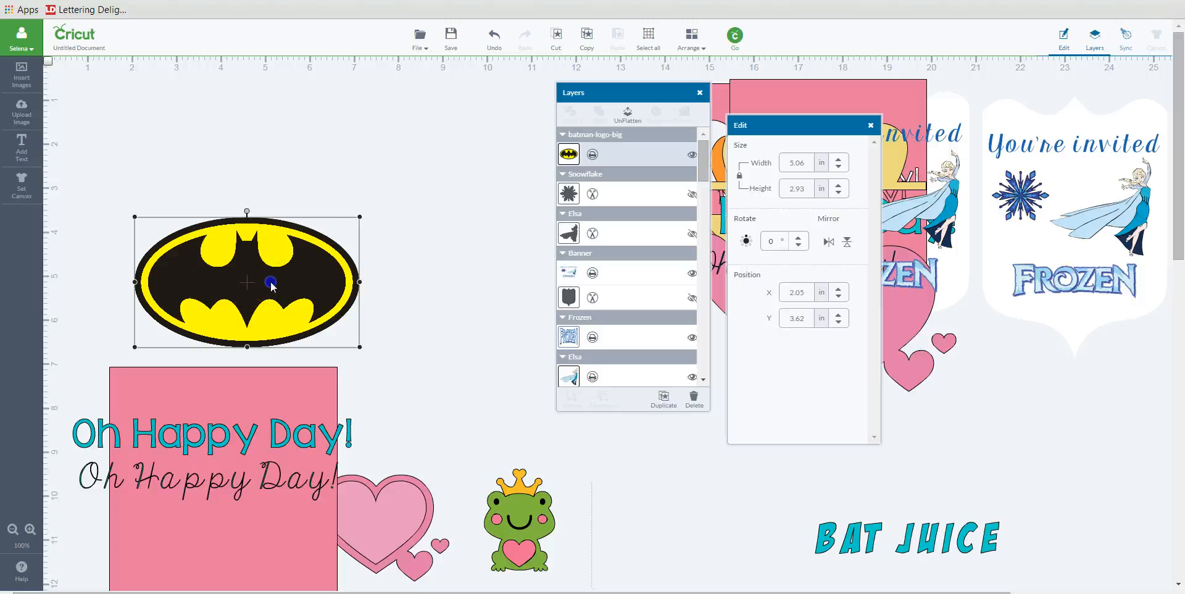
drag(272, 286, 253, 298)
click(384, 315)
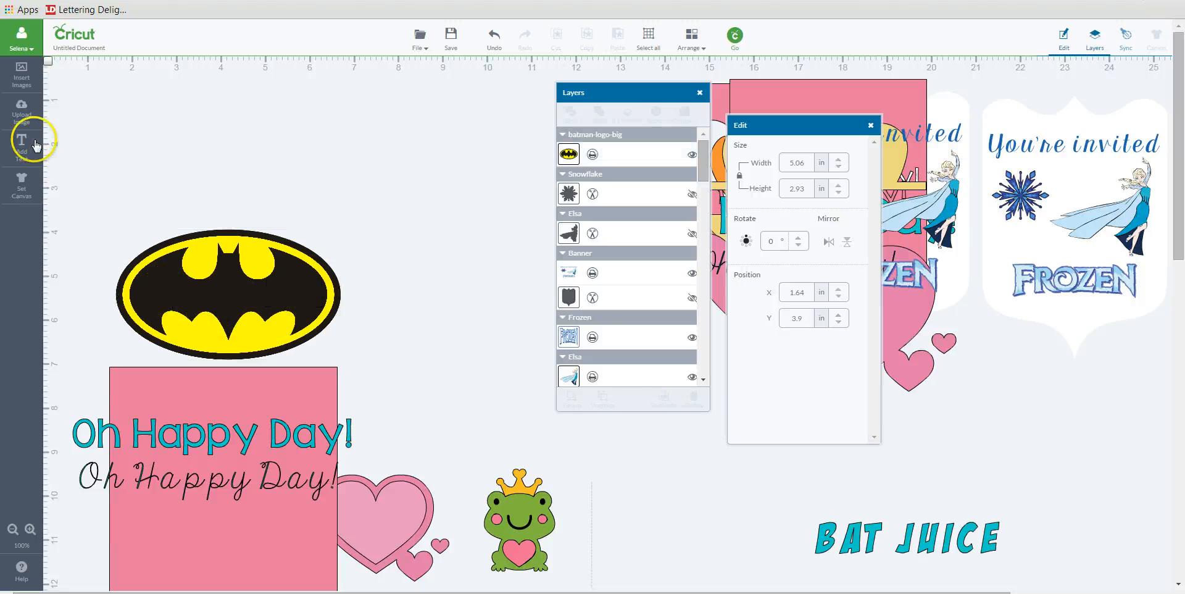
Move the pink square from behind the Oh Happy Day text up to about X 0.26, Y 0.08
drag(262, 571, 207, 266)
click(293, 173)
mouse_move(282, 174)
mouse_down()
mouse_move(264, 173)
mouse_move(276, 175)
mouse_up()
click(352, 215)
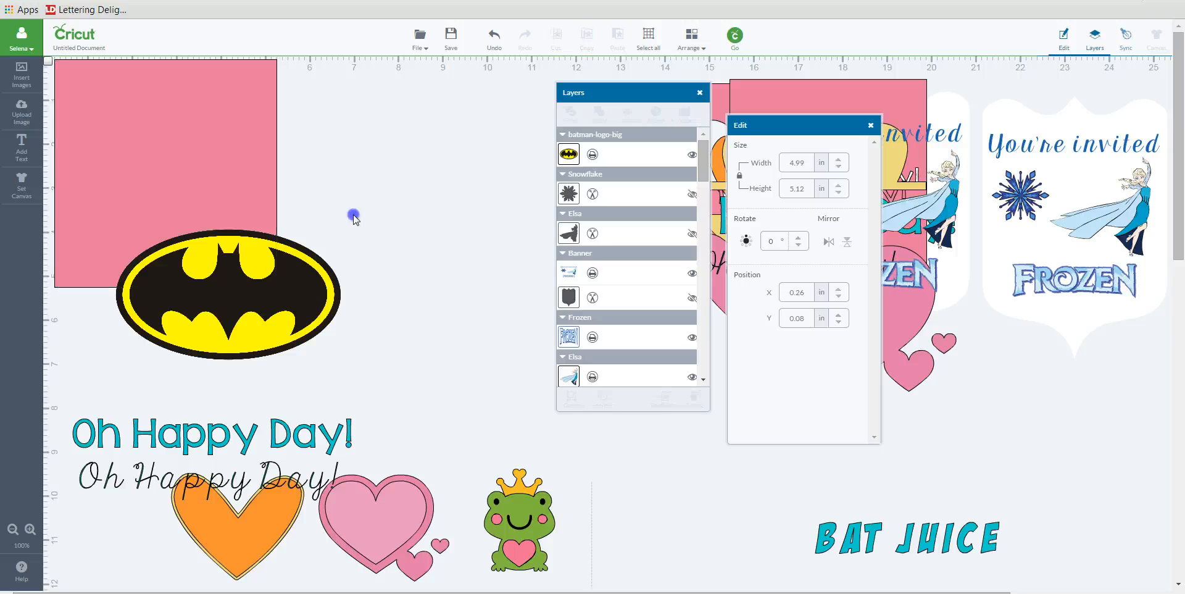
Bring the score line beside the pink square, rotate it to about 90.4°, and move the Batman logo down off the square
drag(591, 542, 412, 256)
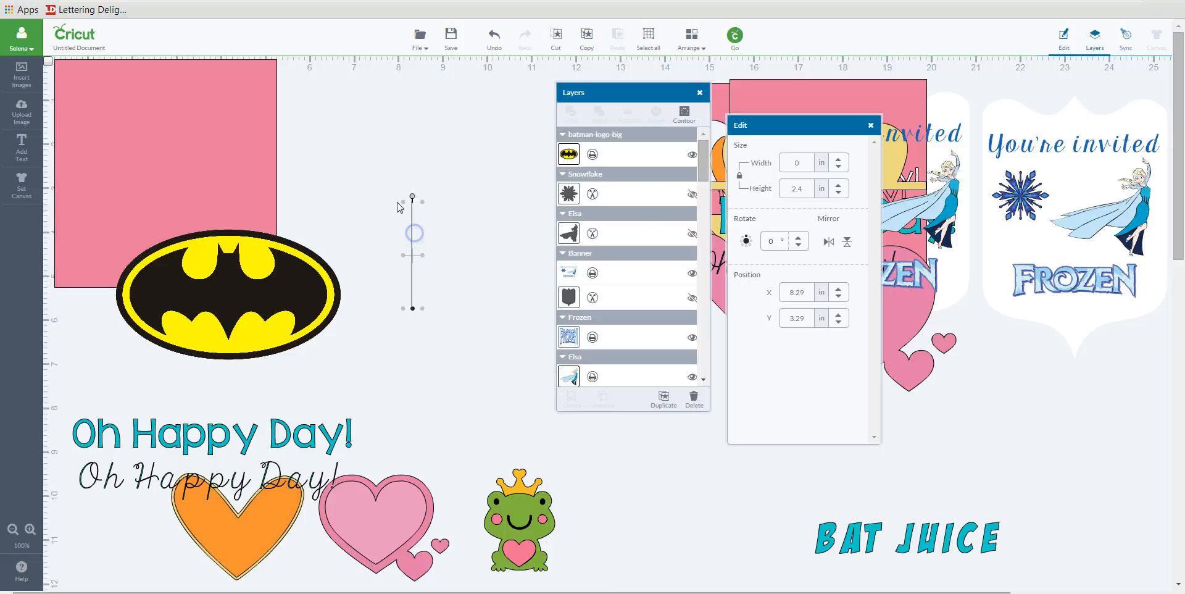
drag(413, 194, 471, 257)
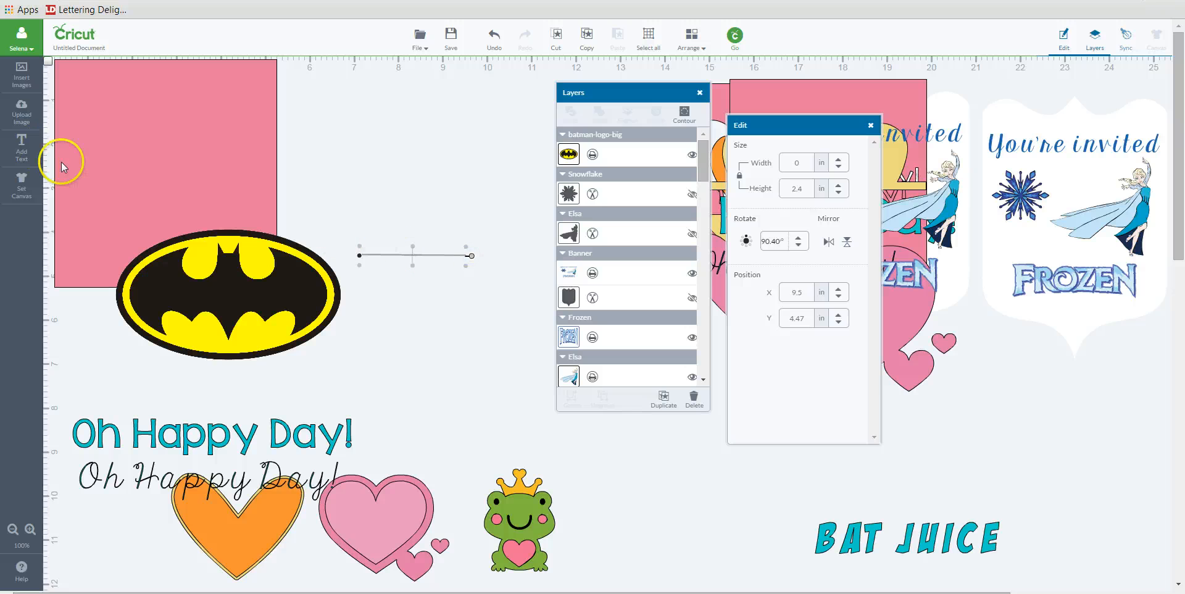
drag(226, 253, 206, 411)
click(163, 245)
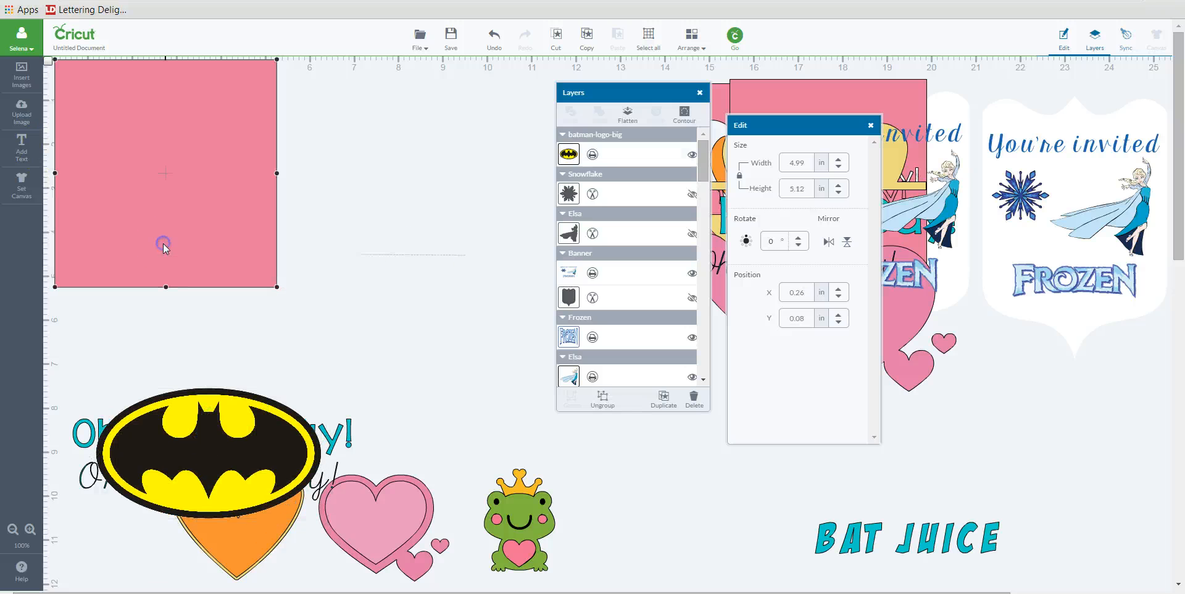
Lengthen the score line to about 5.36 in and lay it across the pink square, repositioned to about X 2.55, Y 0.9
click(387, 255)
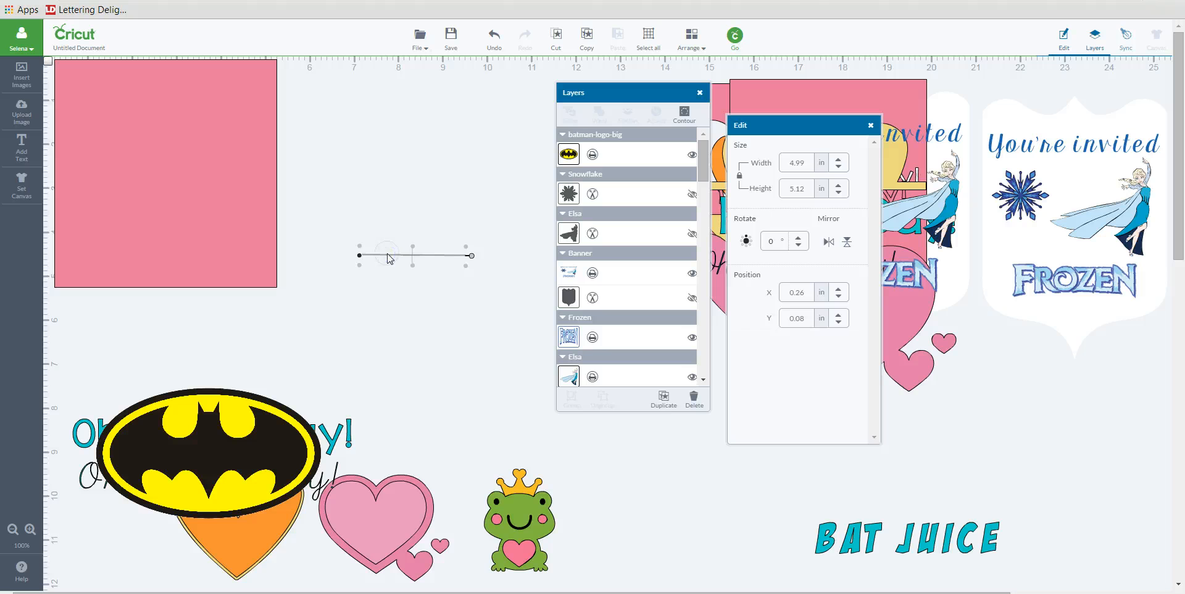
click(359, 256)
drag(360, 255, 241, 254)
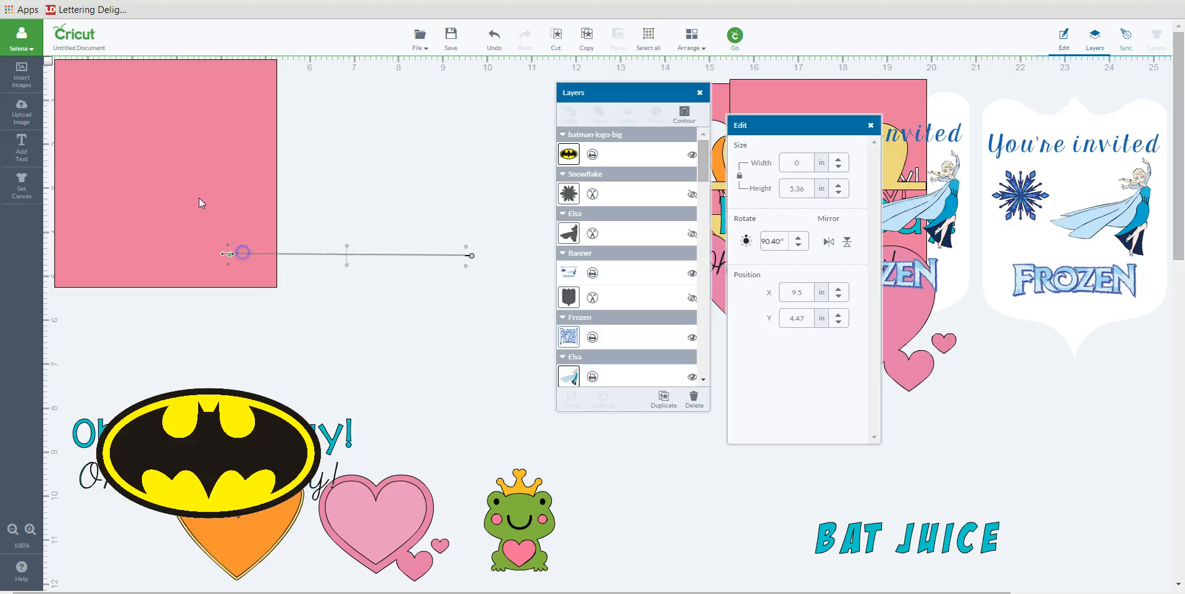
drag(197, 187, 300, 223)
drag(410, 254, 342, 211)
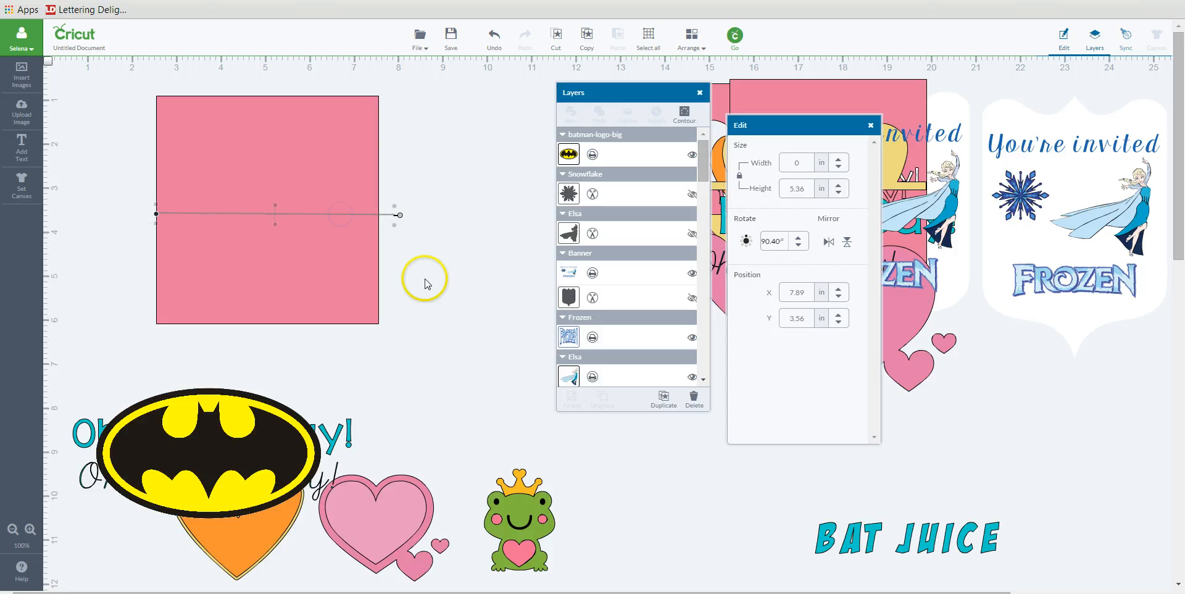
Move the score line to the front, above all other layers
click(423, 276)
click(344, 217)
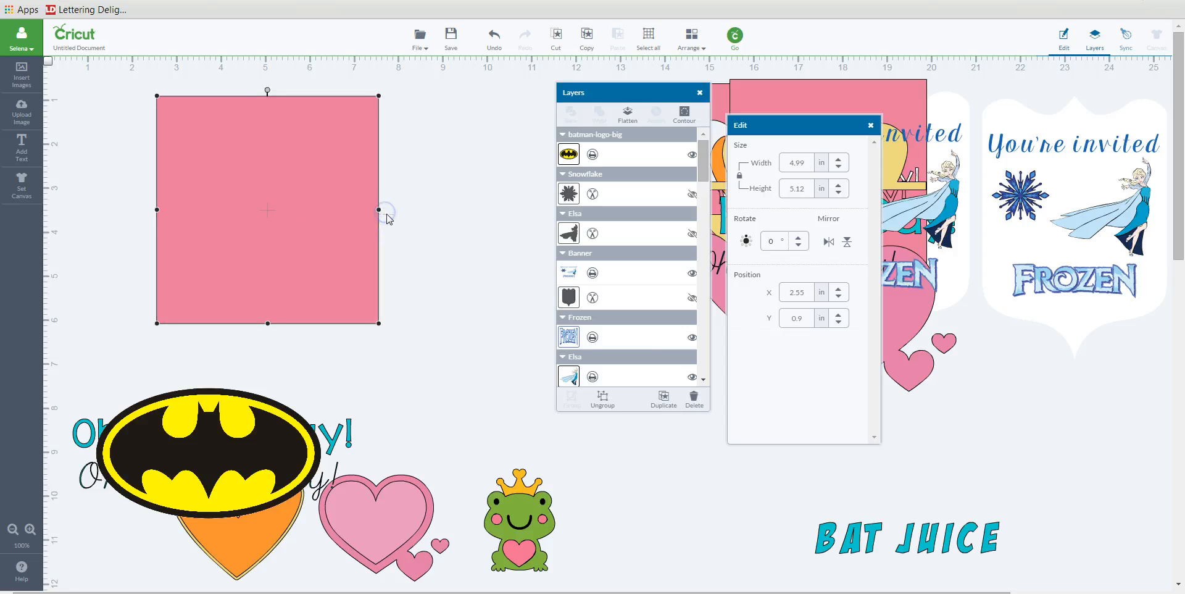
click(391, 213)
right_click(392, 215)
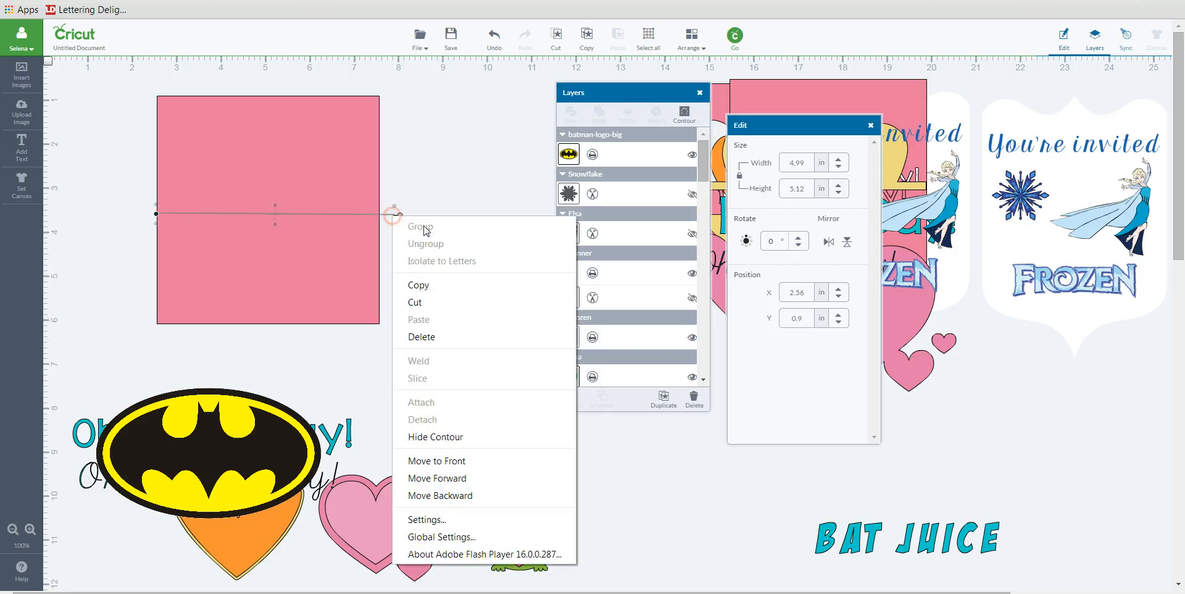
click(442, 461)
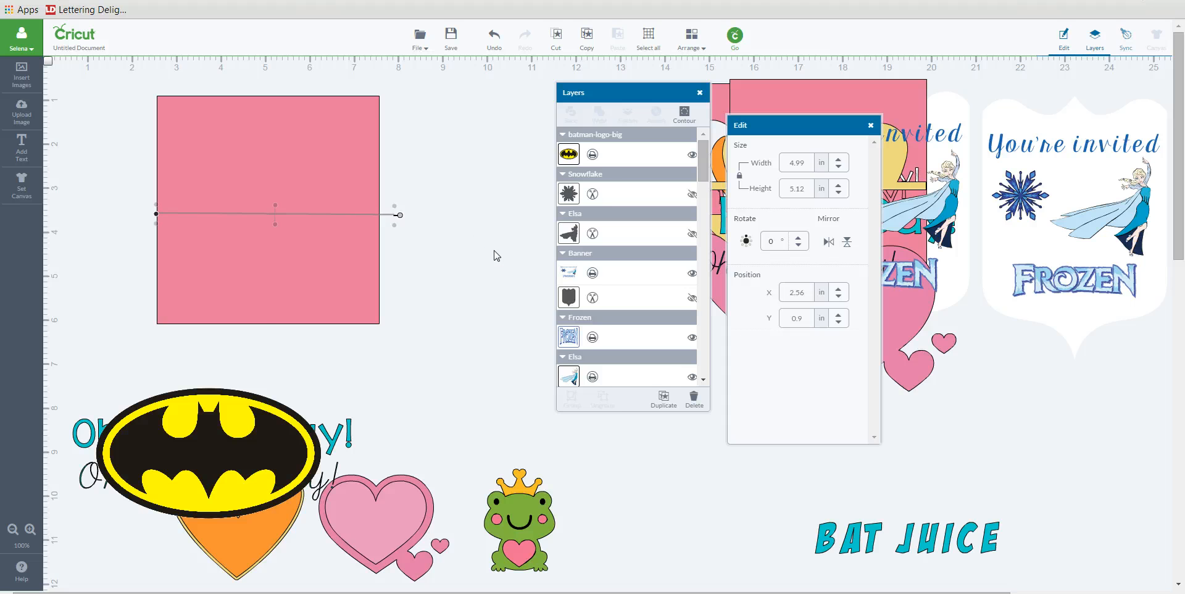
click(417, 260)
click(391, 216)
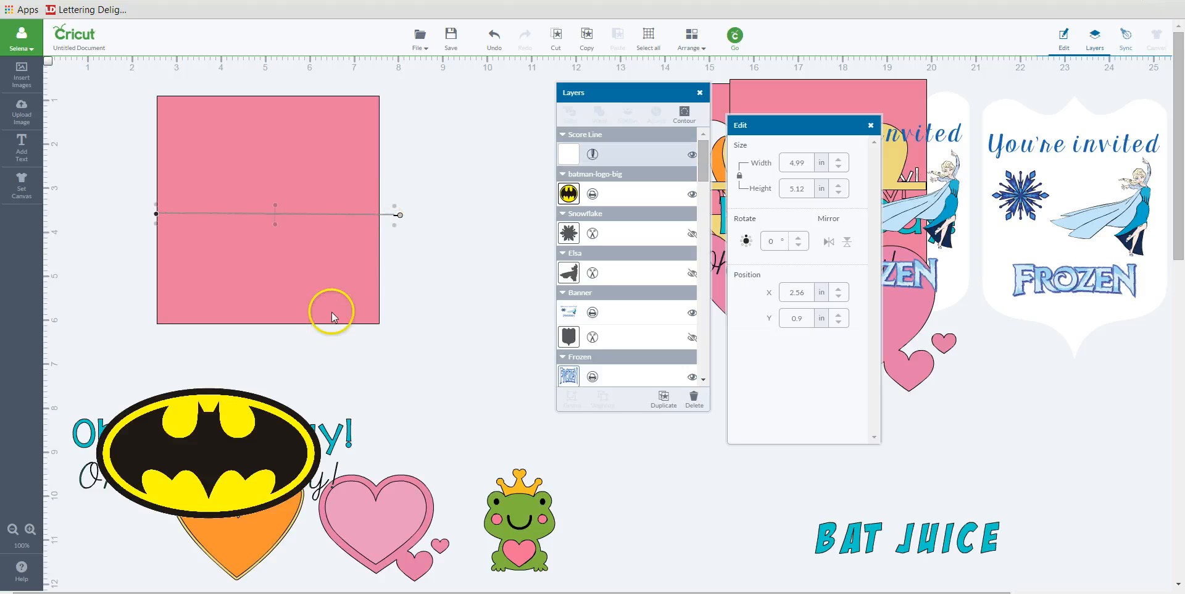
Straighten the score line to about 89.79° and adjust its position across the pink square
click(446, 289)
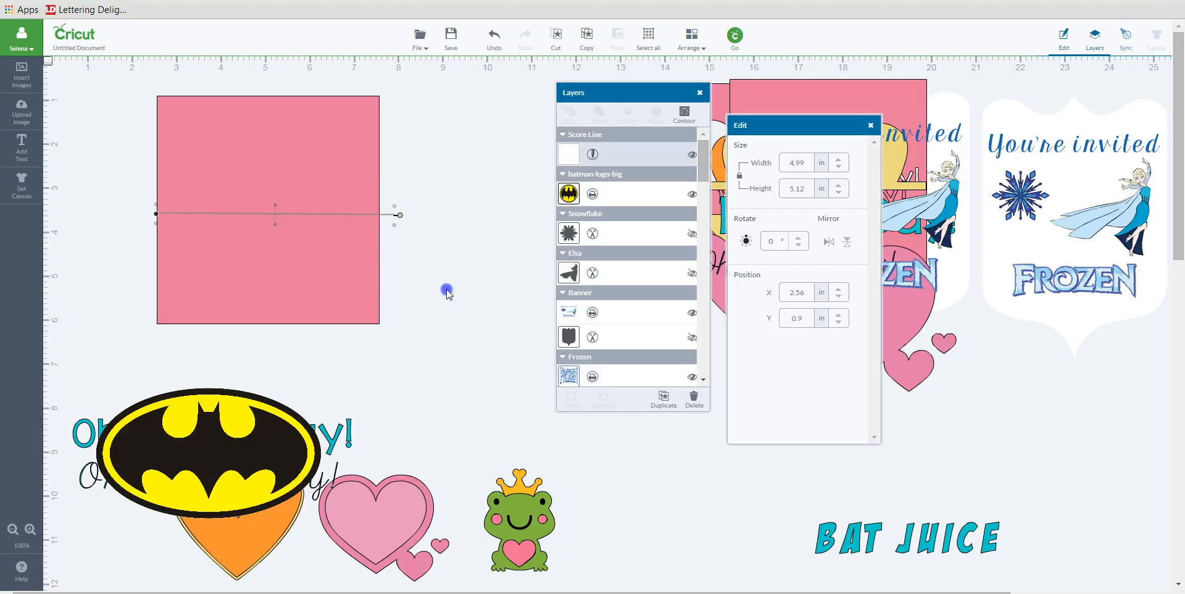
click(385, 215)
drag(403, 213, 374, 214)
click(422, 246)
click(431, 335)
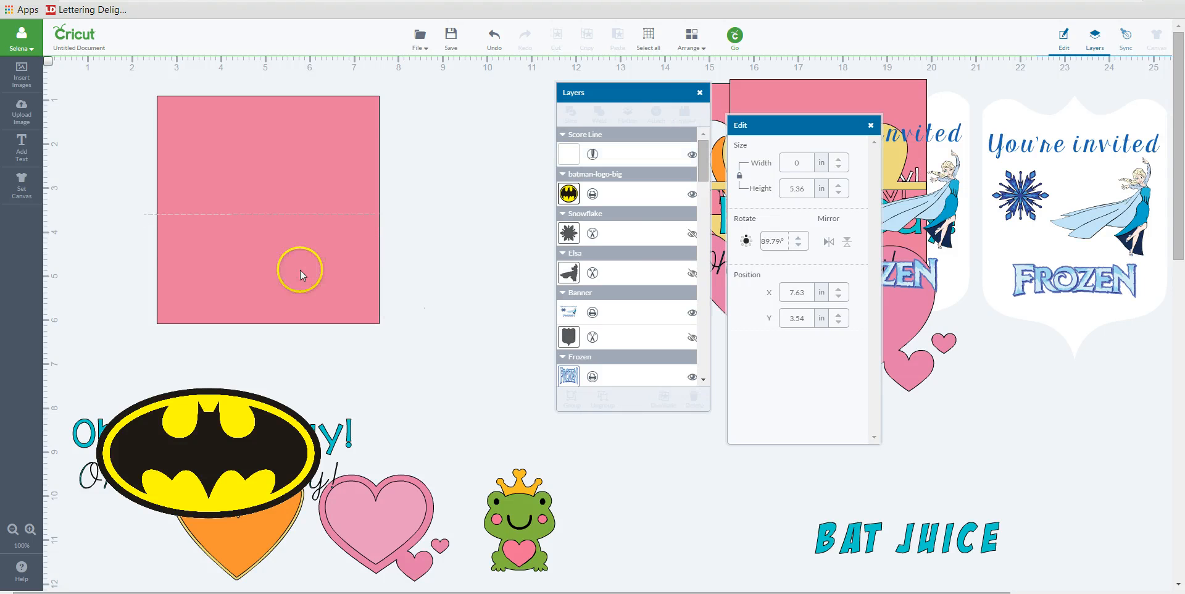
Nudge the pink square to about X 2.5, Y 0.98 under the score line and check the two selected together
click(275, 276)
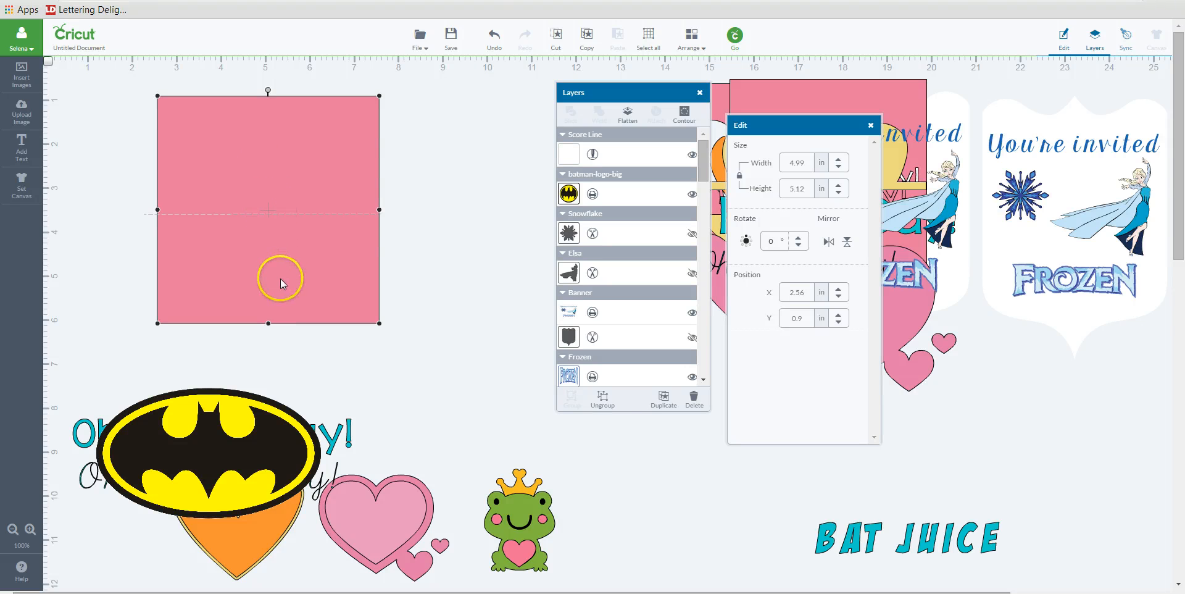
drag(281, 252, 277, 253)
click(443, 253)
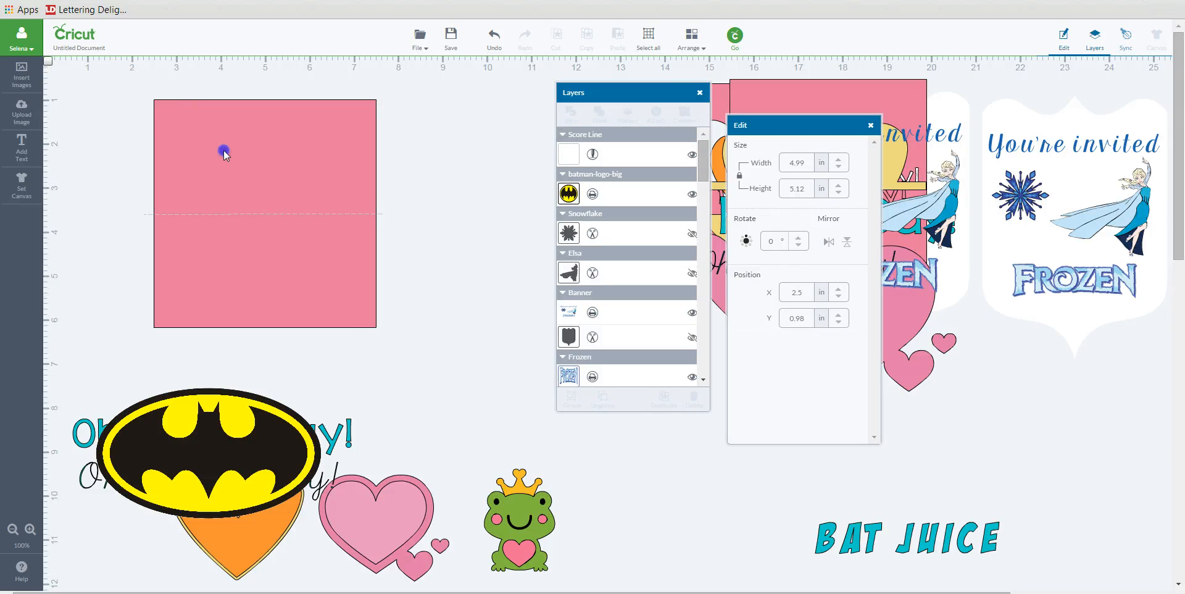
drag(113, 81, 429, 351)
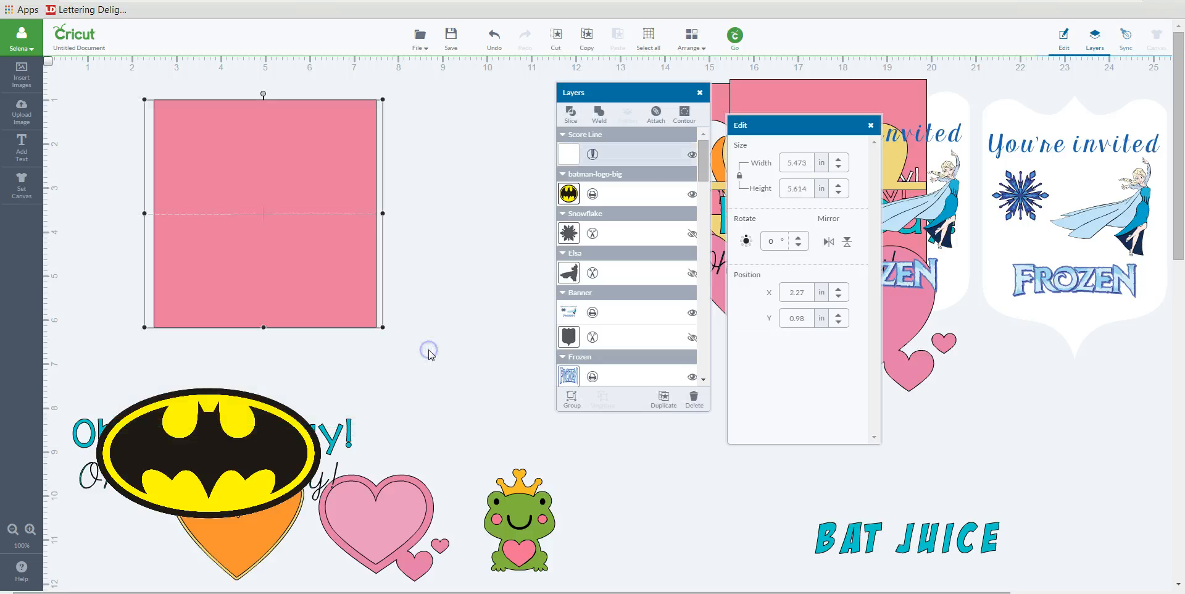
click(422, 196)
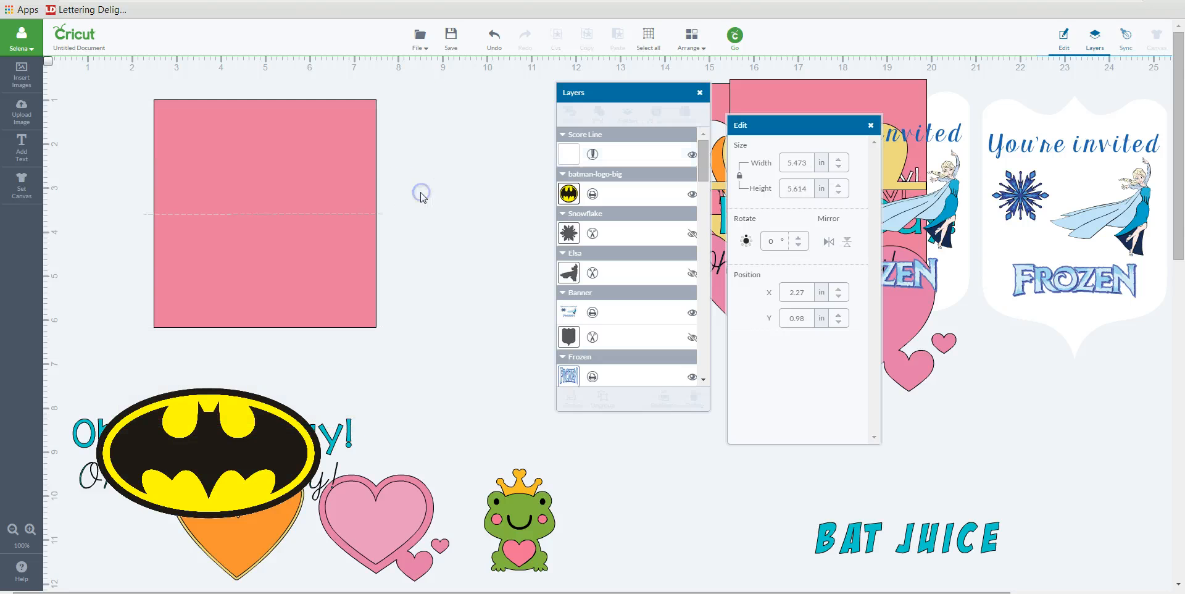
Attach the score line to the pink square and move the joined card to about X 1.62, Y 0.8
click(386, 215)
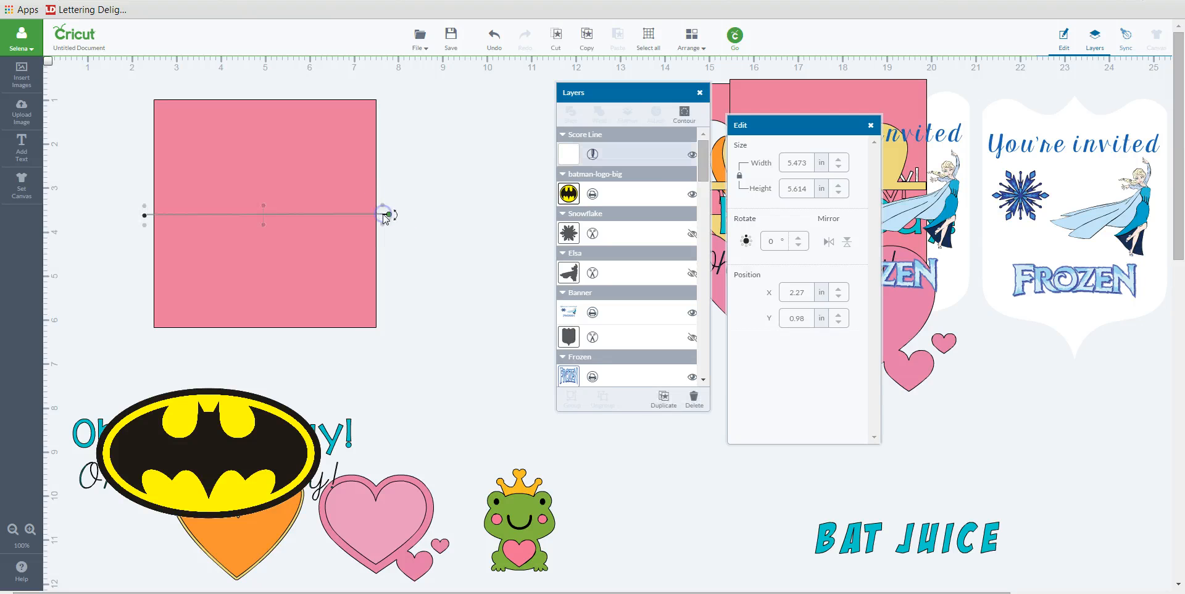
shift+click(349, 186)
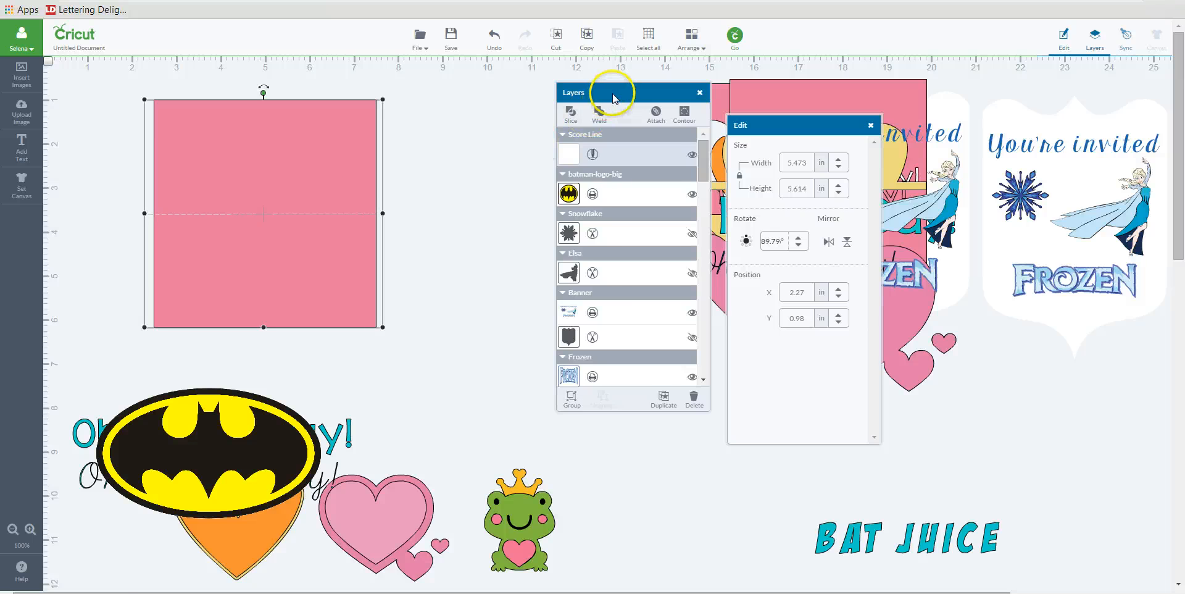
drag(630, 98, 498, 100)
click(524, 116)
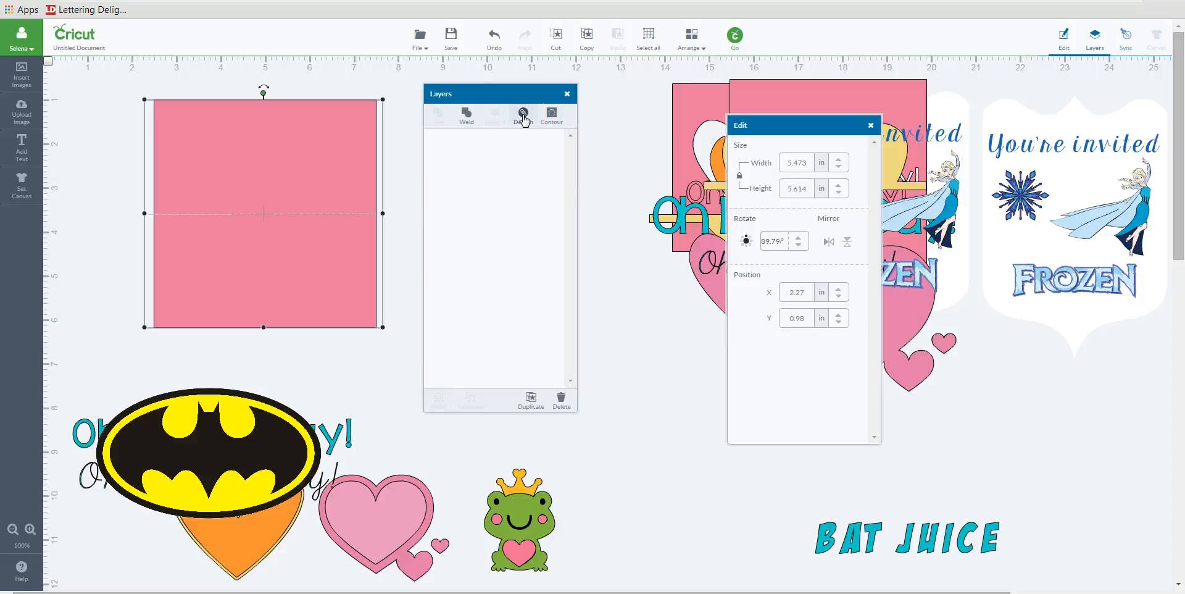
click(353, 230)
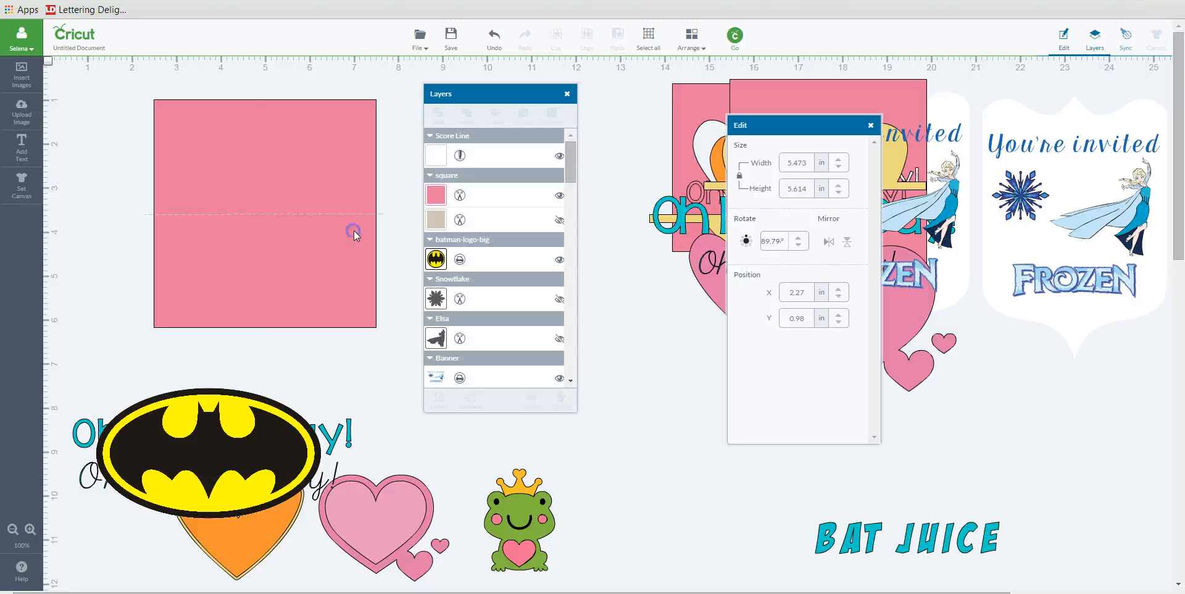
drag(316, 237, 303, 222)
click(389, 206)
Shrink the Batman logo to about 3.06 × 1.77 in, move it to the front and place it below the card
click(210, 456)
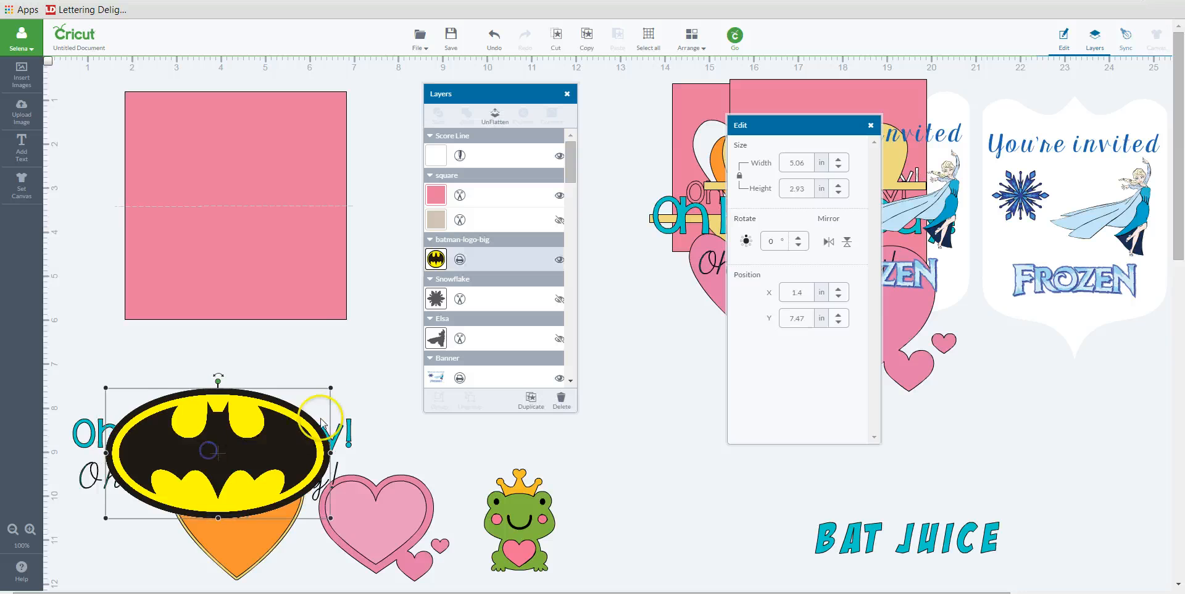
drag(322, 390, 236, 443)
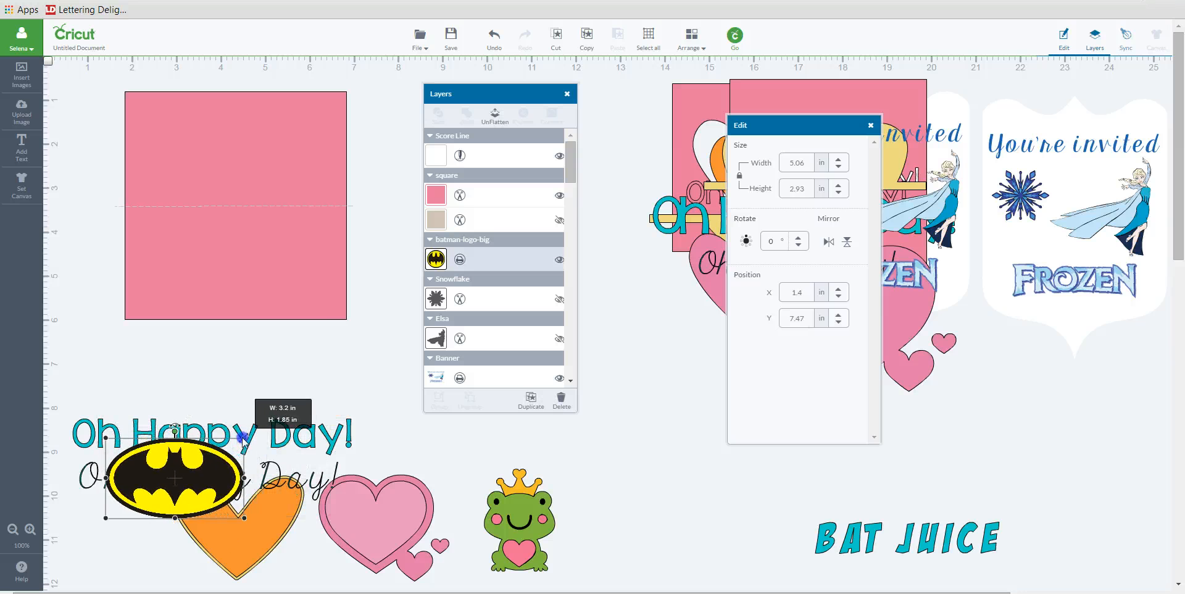
drag(189, 480, 264, 356)
right_click(264, 356)
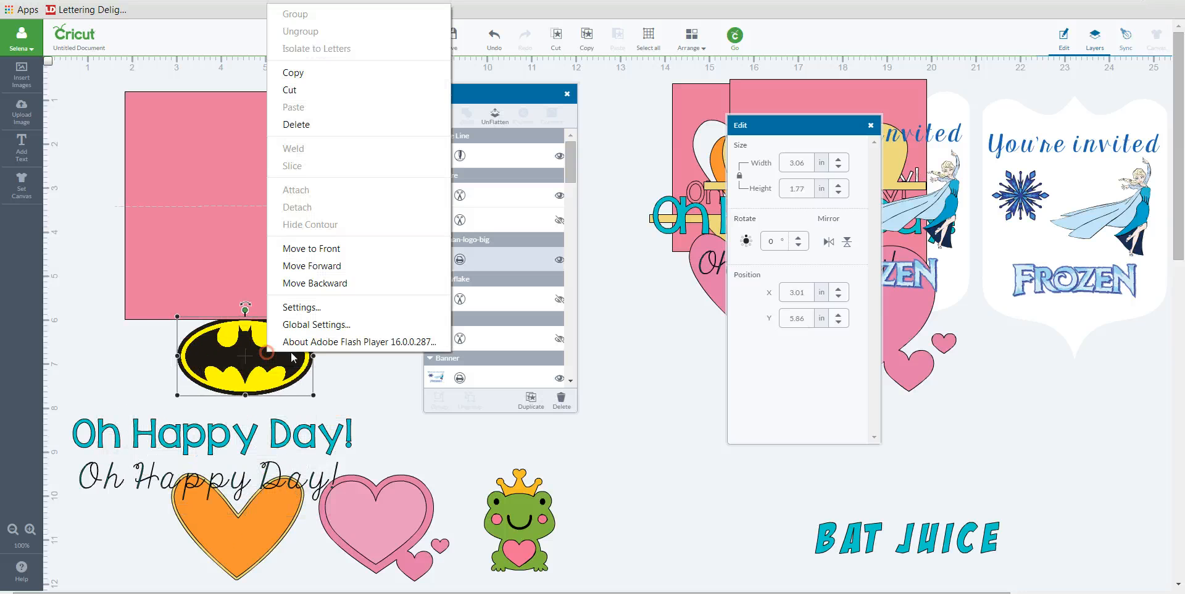
click(321, 250)
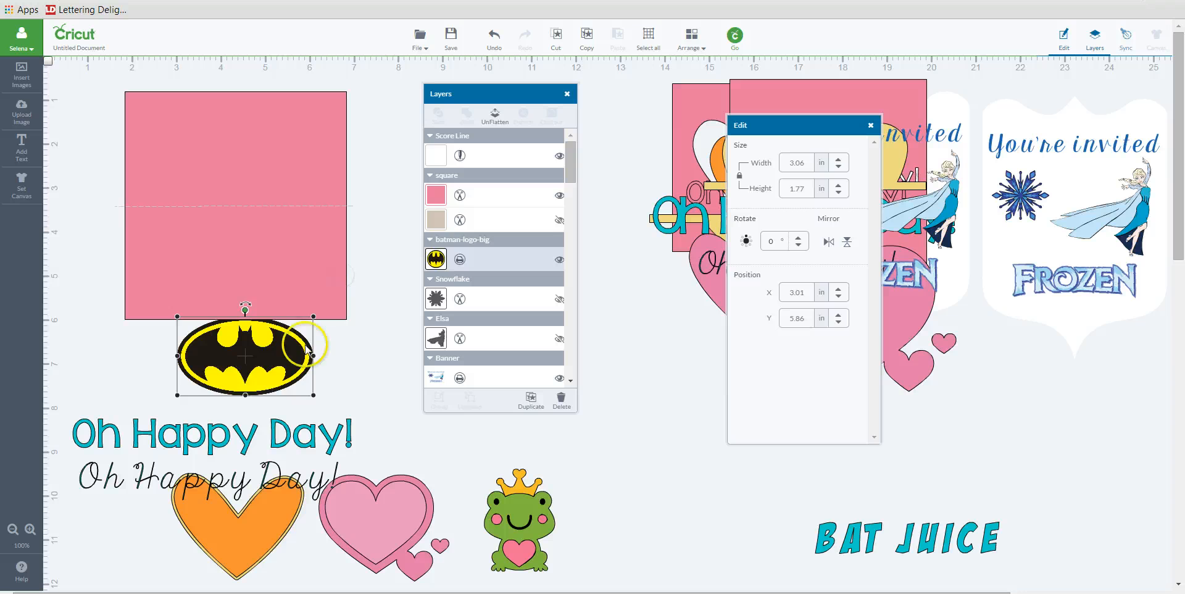
drag(307, 349, 271, 377)
Recolor the scored card's square from its layer to black
click(275, 281)
click(436, 235)
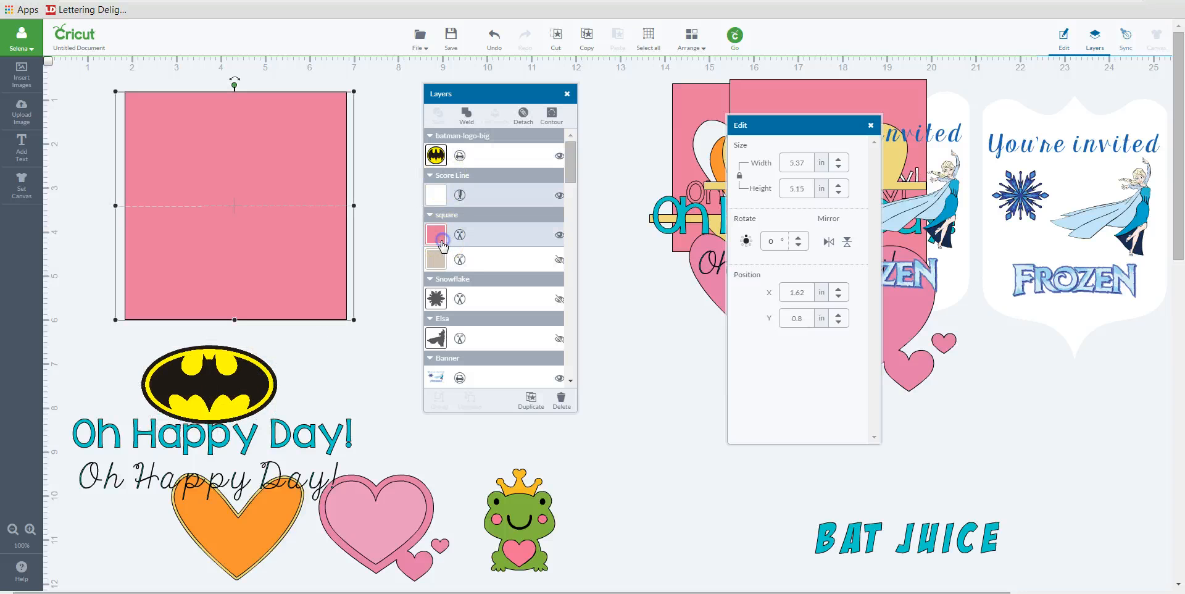
click(336, 379)
click(384, 421)
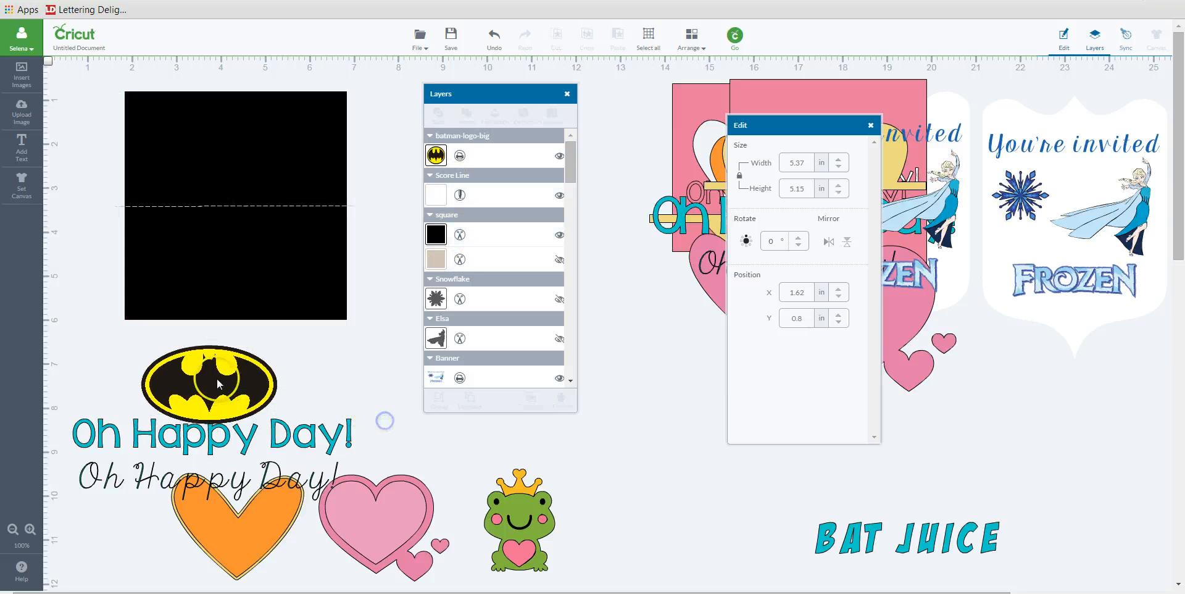
Try the Batman logo on the card's lower half, then move it below the card and enlarge it to about 4.07 in wide
drag(218, 383, 247, 263)
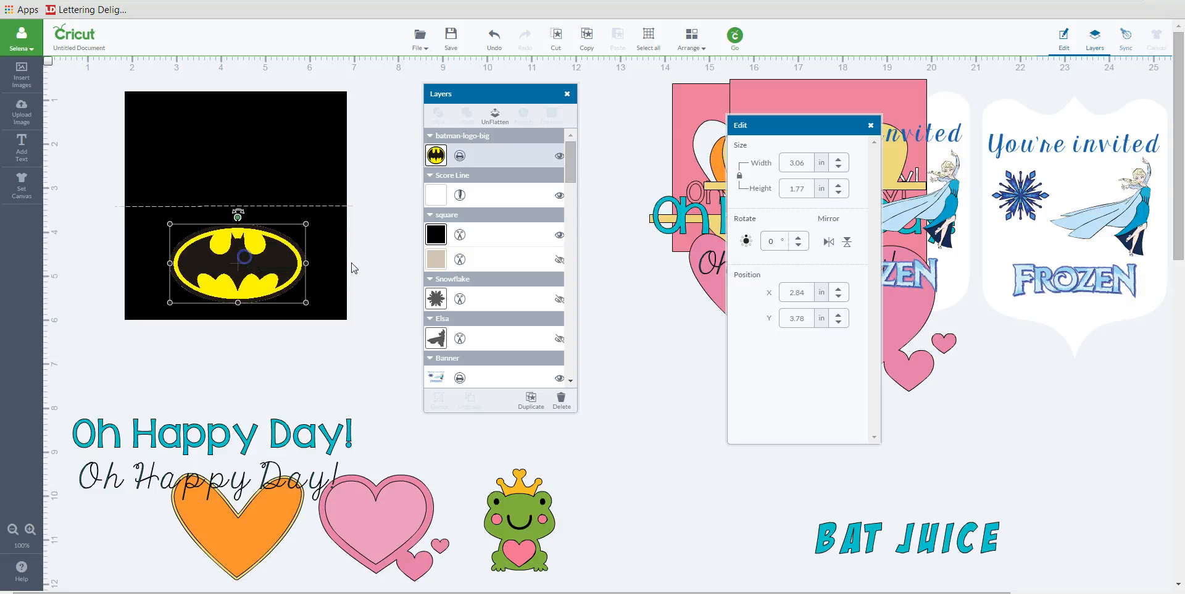
drag(266, 276, 348, 432)
drag(320, 393, 321, 374)
Move the BAT JUICE text to the front and place it across the Batman logo
drag(922, 539, 596, 449)
right_click(596, 448)
click(650, 341)
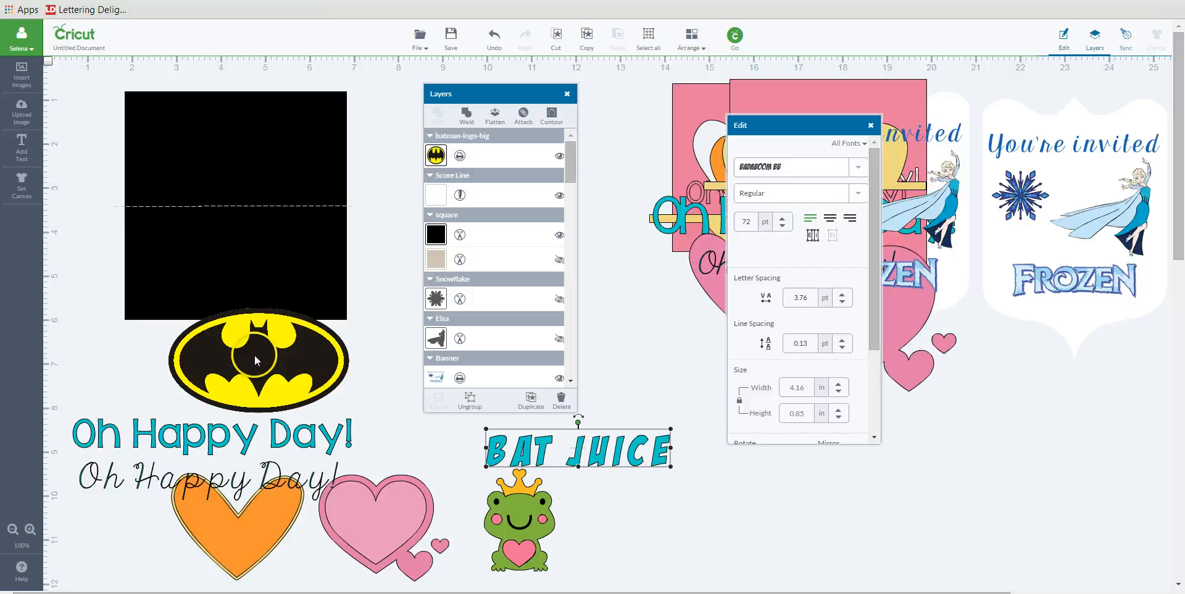
click(567, 451)
click(593, 455)
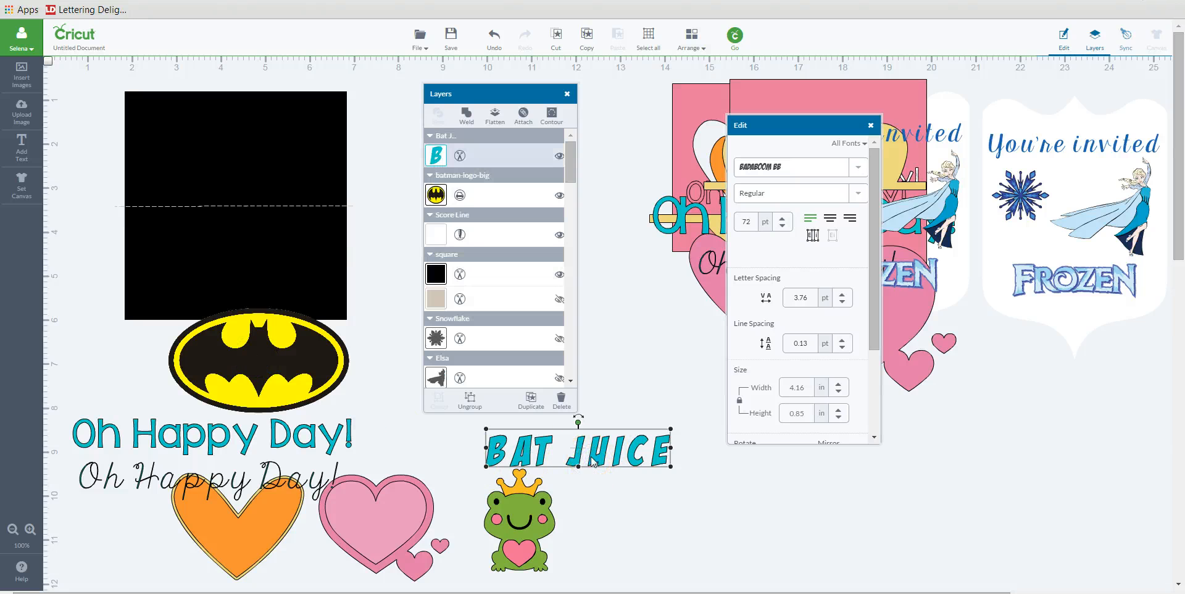
drag(592, 459, 279, 369)
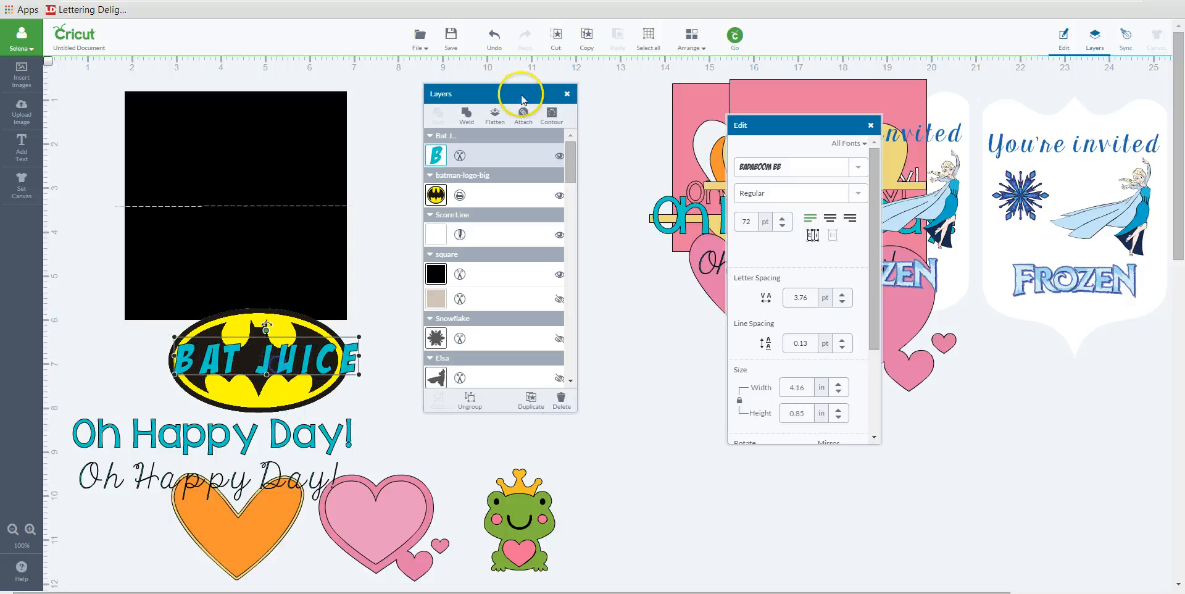
Color the BAT JUICE text yellow and shrink it to about 2.73 in wide inside the Batman logo
click(432, 166)
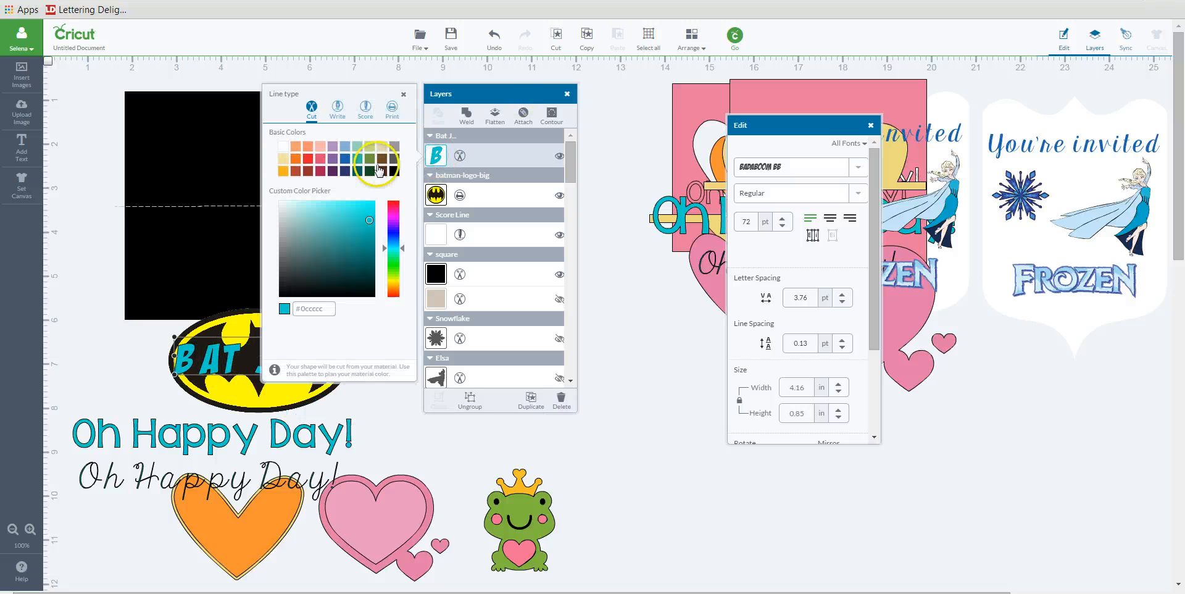
click(392, 279)
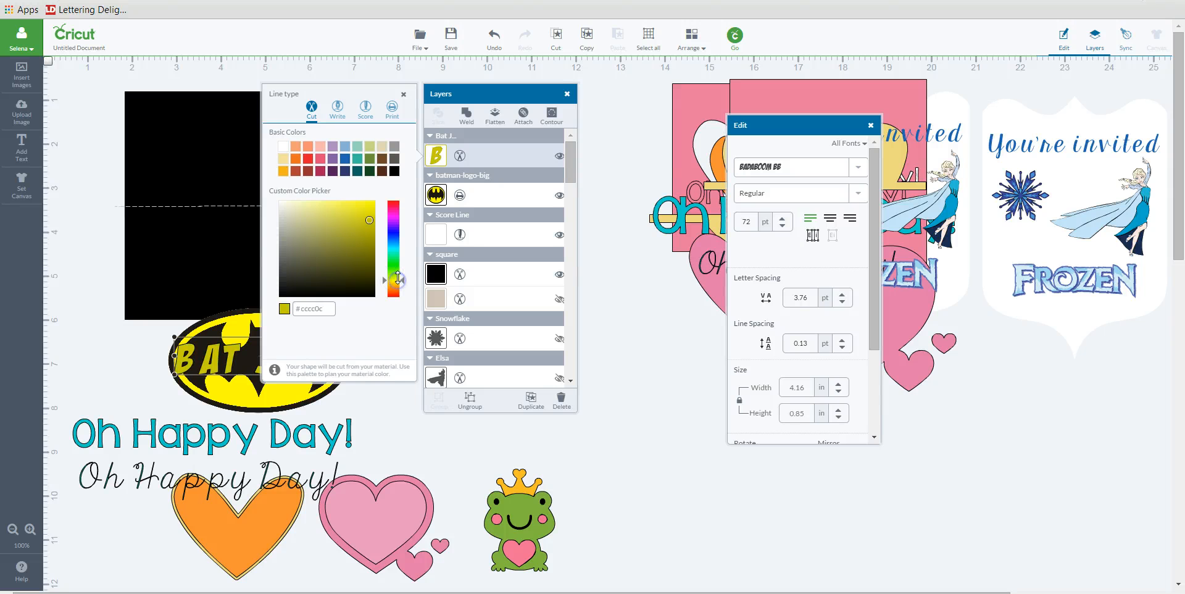
click(369, 219)
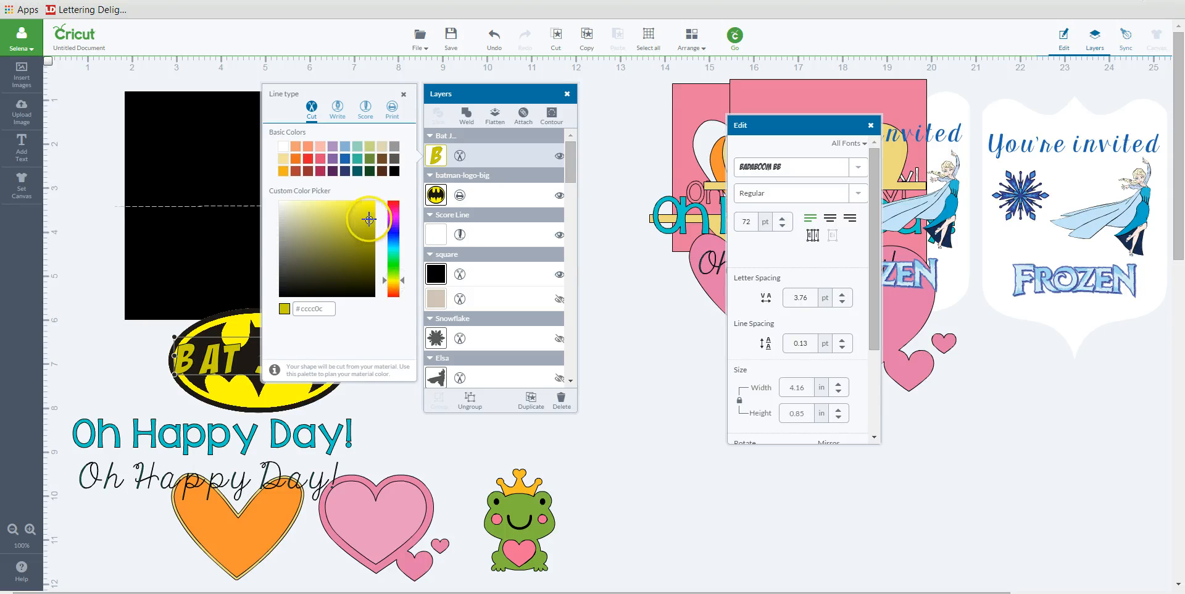
click(410, 416)
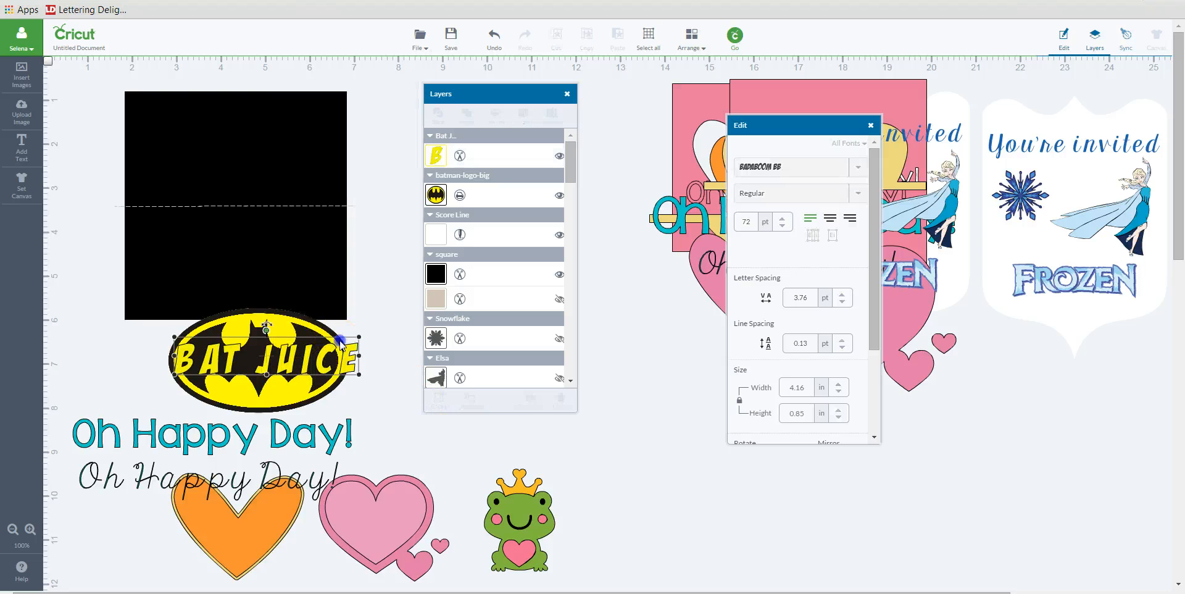
drag(361, 339, 284, 363)
click(377, 408)
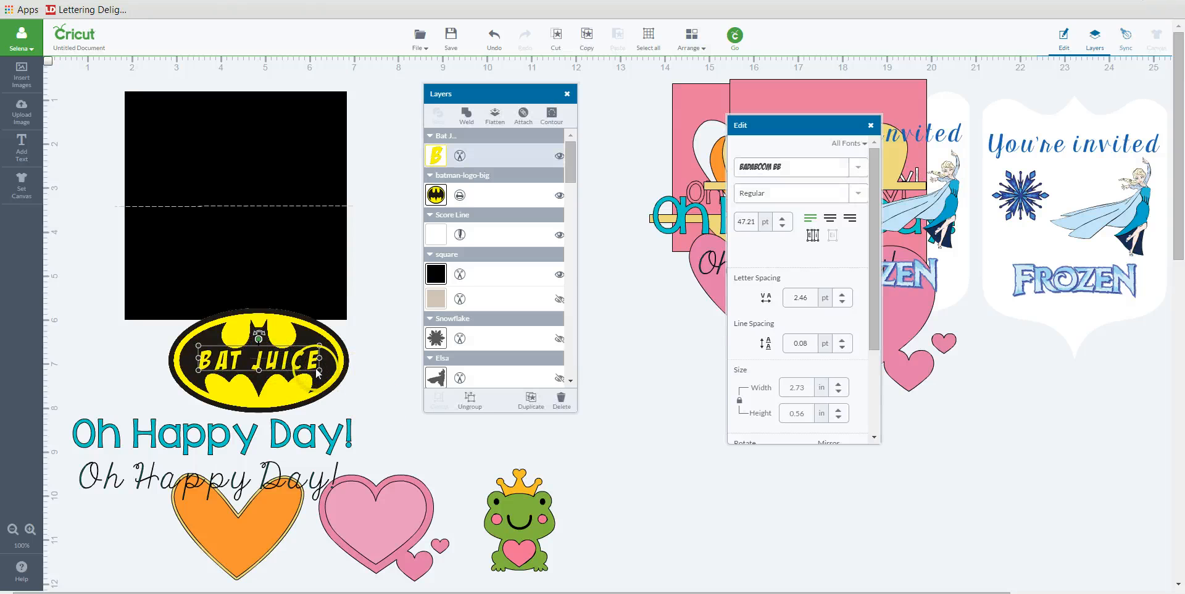
Flatten the BAT JUICE text and Batman logo into one printable image and move it to about X 2.47, Y 5.85
shift+click(334, 364)
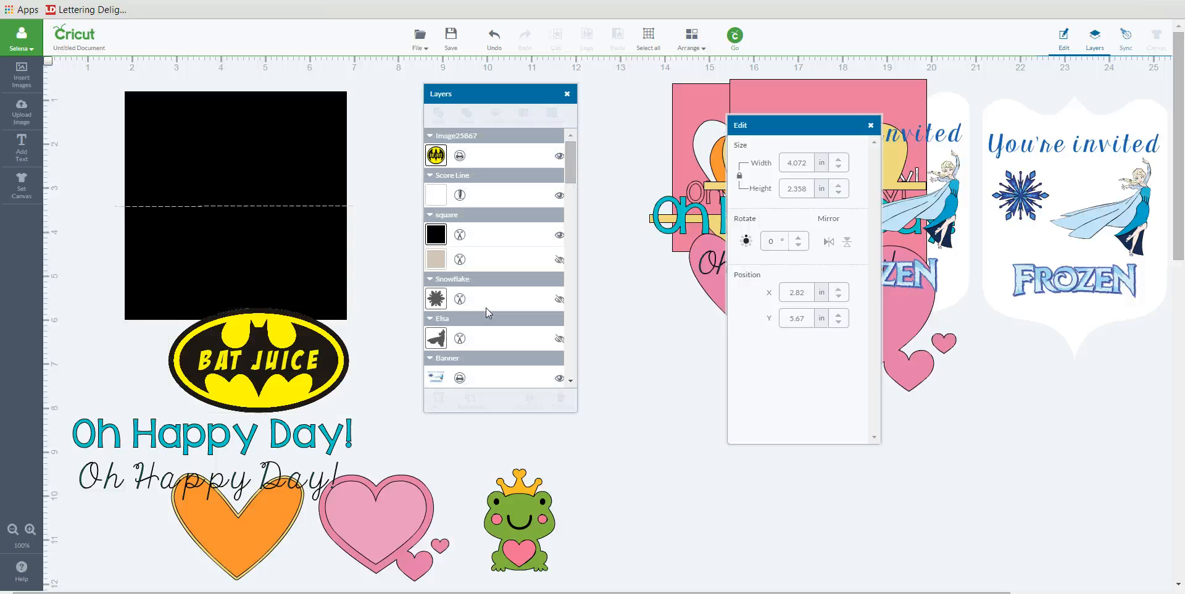
click(282, 330)
click(256, 340)
drag(256, 341, 247, 372)
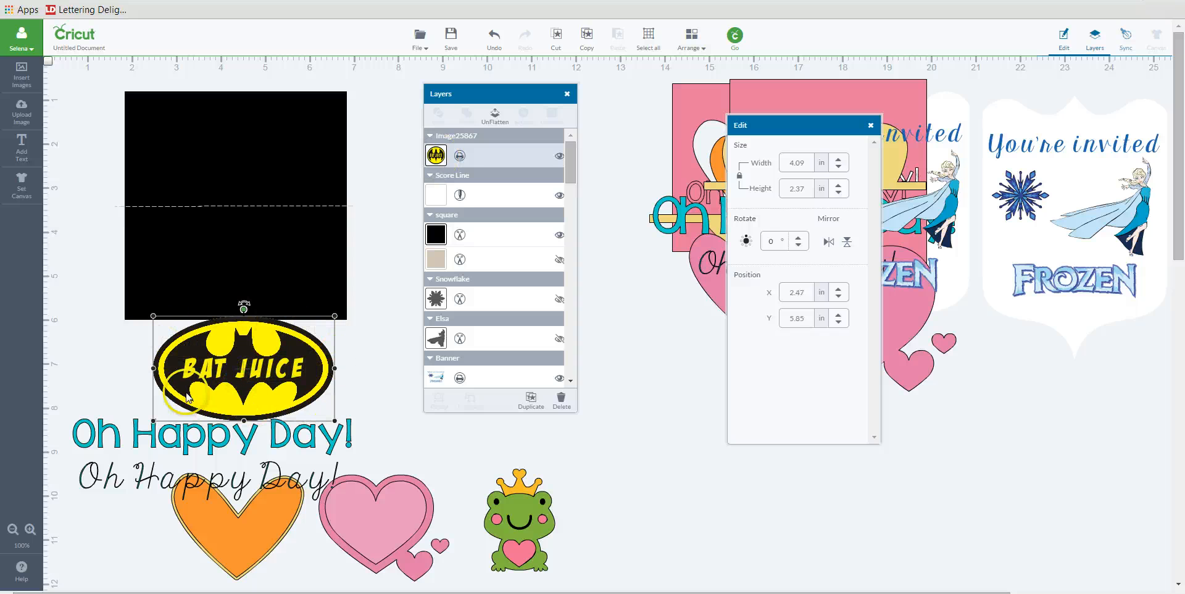
Shrink the flattened BAT JUICE logo to about 3.25 × 1.88 in and place it on the card's lower half, about X 2.71, Y 3.81
drag(261, 387, 255, 291)
drag(328, 220, 291, 241)
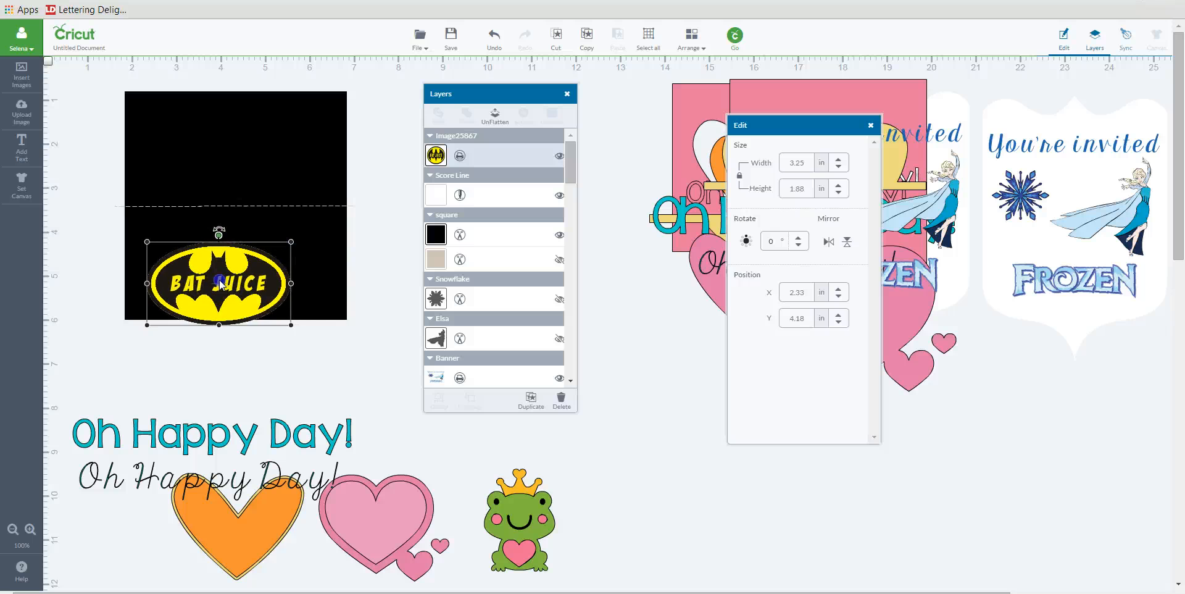
drag(219, 284, 236, 268)
click(339, 344)
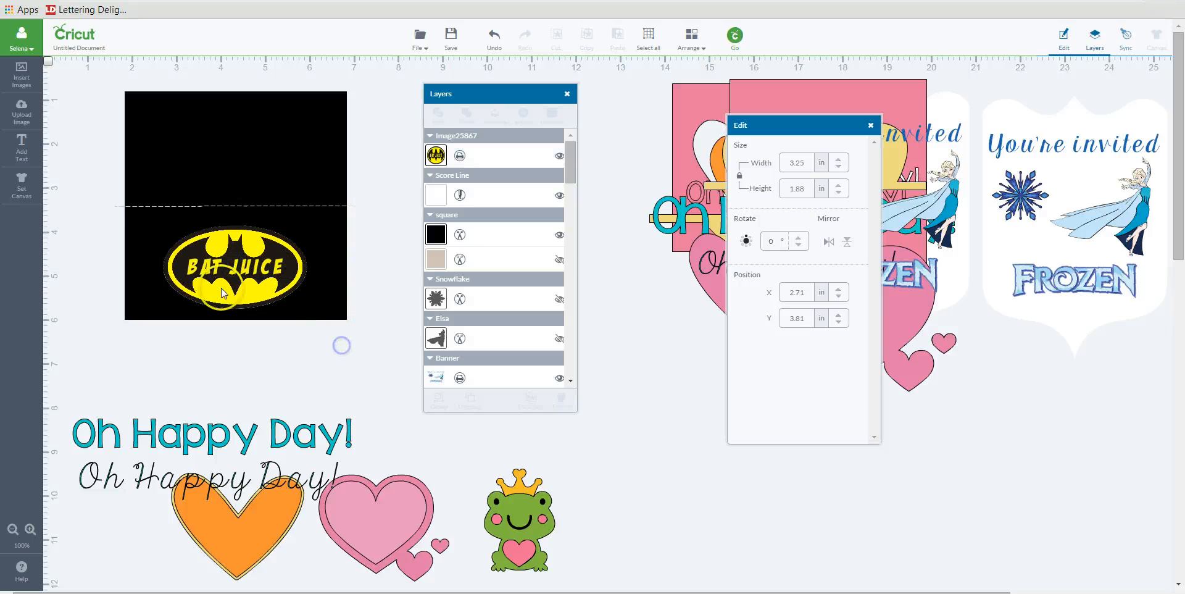
click(181, 256)
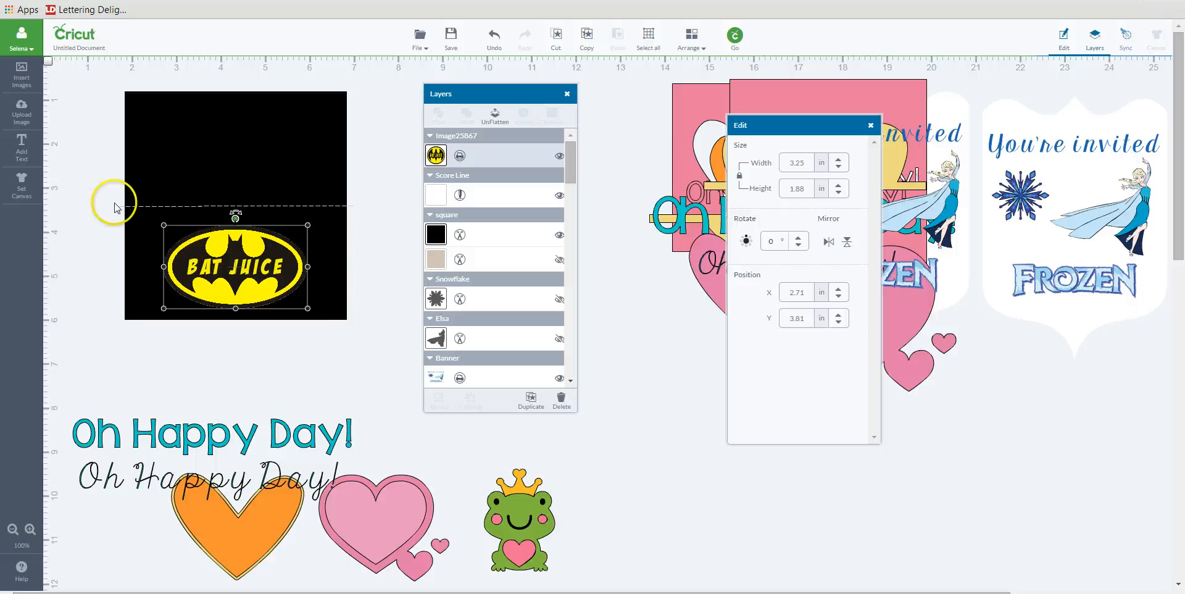
click(342, 375)
Move the flattened BAT JUICE logo off the card to the frog's right and shift the scored card to about X 1.19, Y 1.34
drag(282, 301, 739, 533)
click(275, 239)
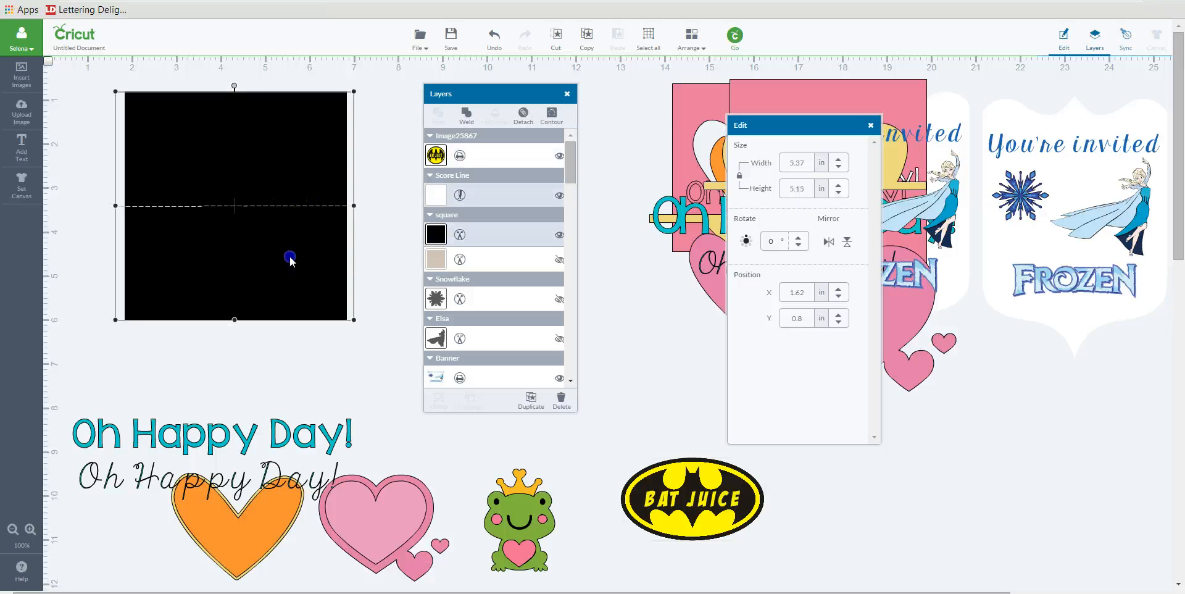
drag(290, 258, 270, 282)
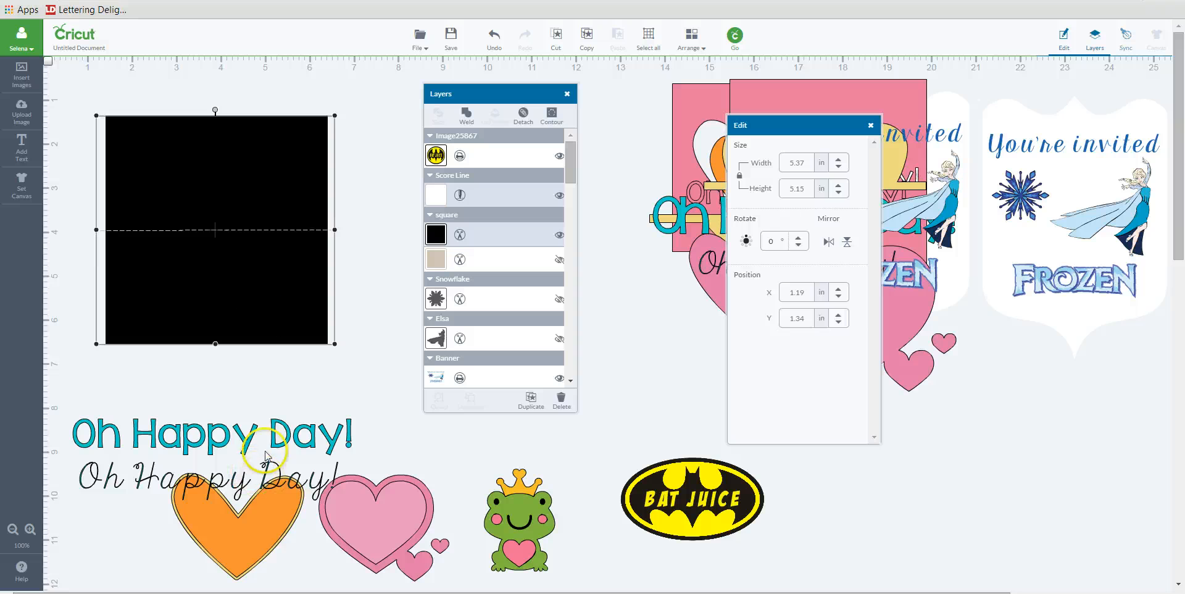
Recolor the scored card's square white
click(442, 193)
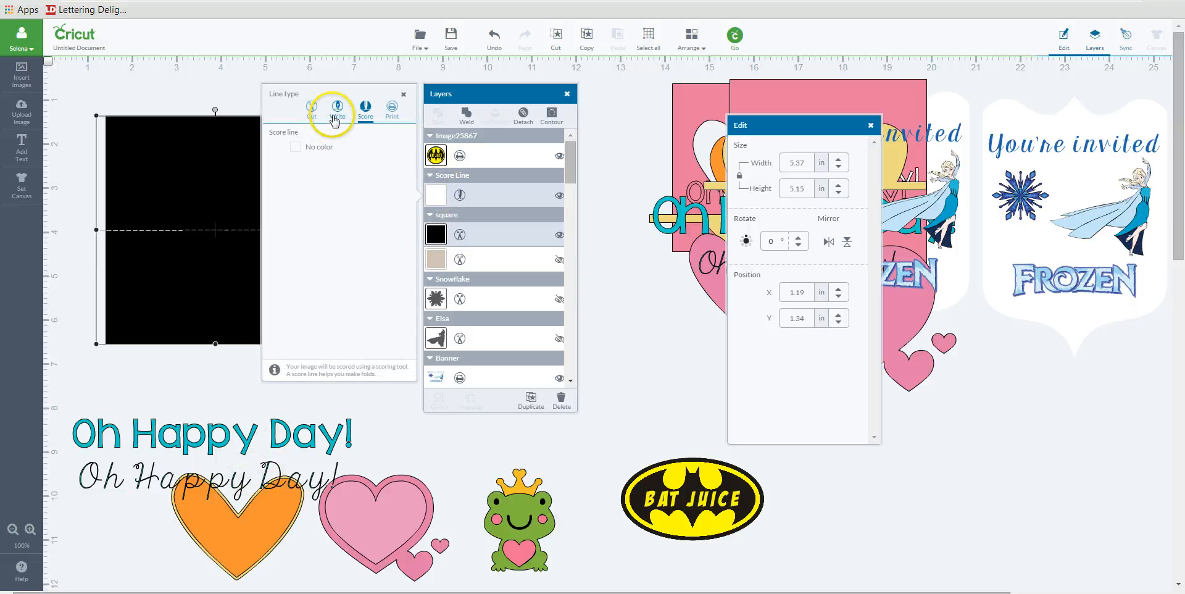
click(435, 240)
click(286, 154)
click(198, 384)
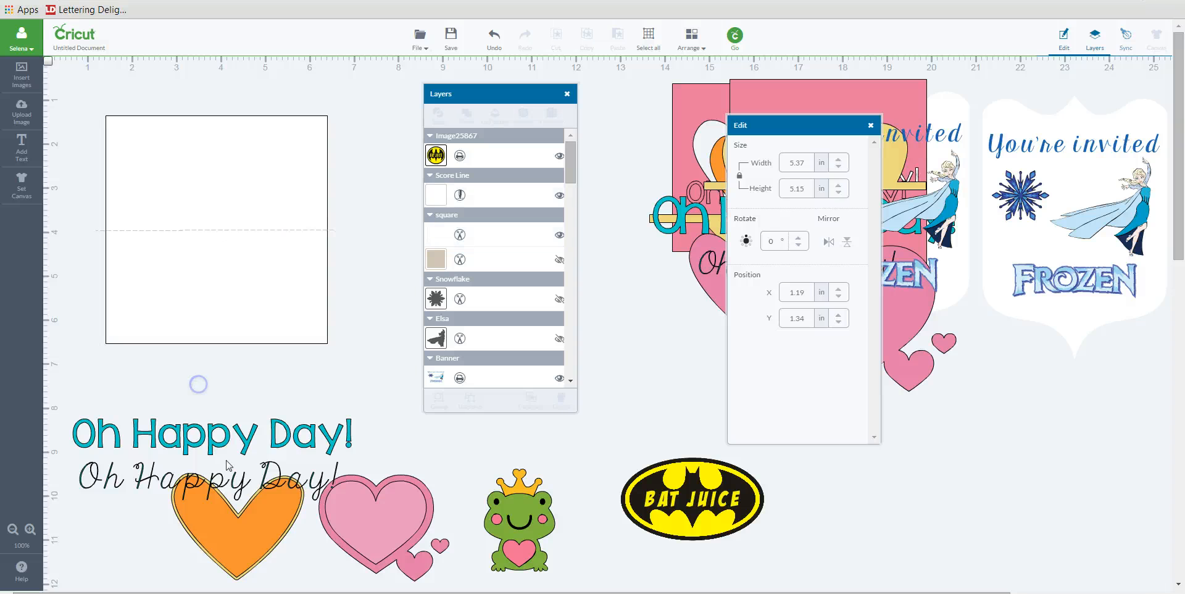
Place the script "Oh Happy Day!" text just below the white card and shrink it to about 3.57 in wide
drag(240, 470, 252, 369)
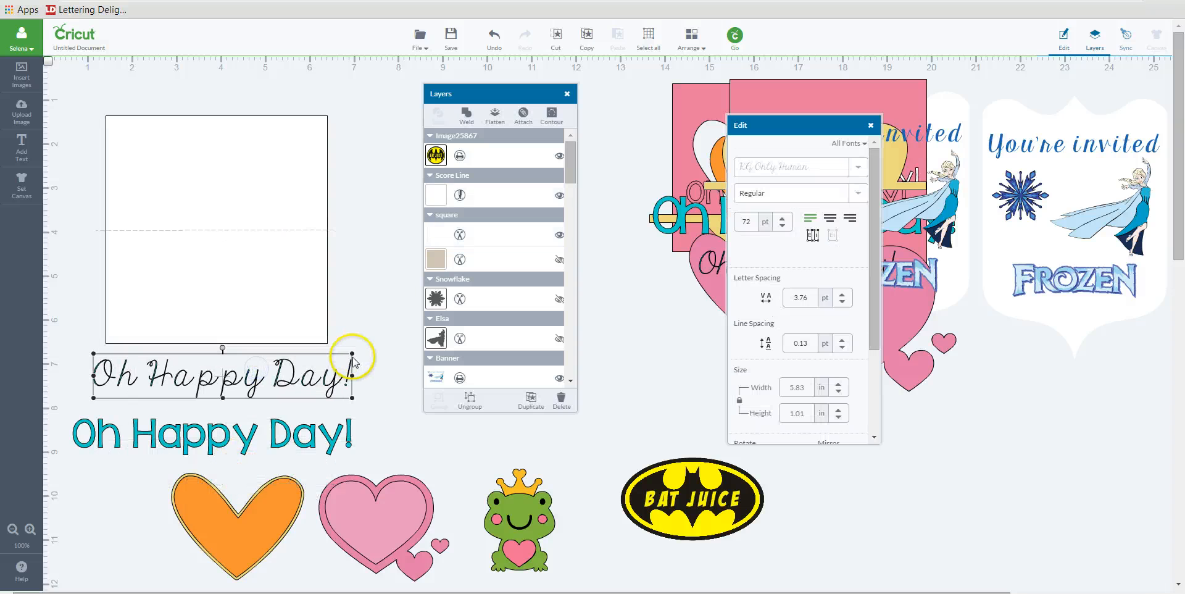
drag(353, 356, 254, 362)
drag(193, 393, 243, 365)
Move the script "Oh Happy Day!" text to the front and shift it slightly down, to about X 2, Y 6.96
right_click(243, 366)
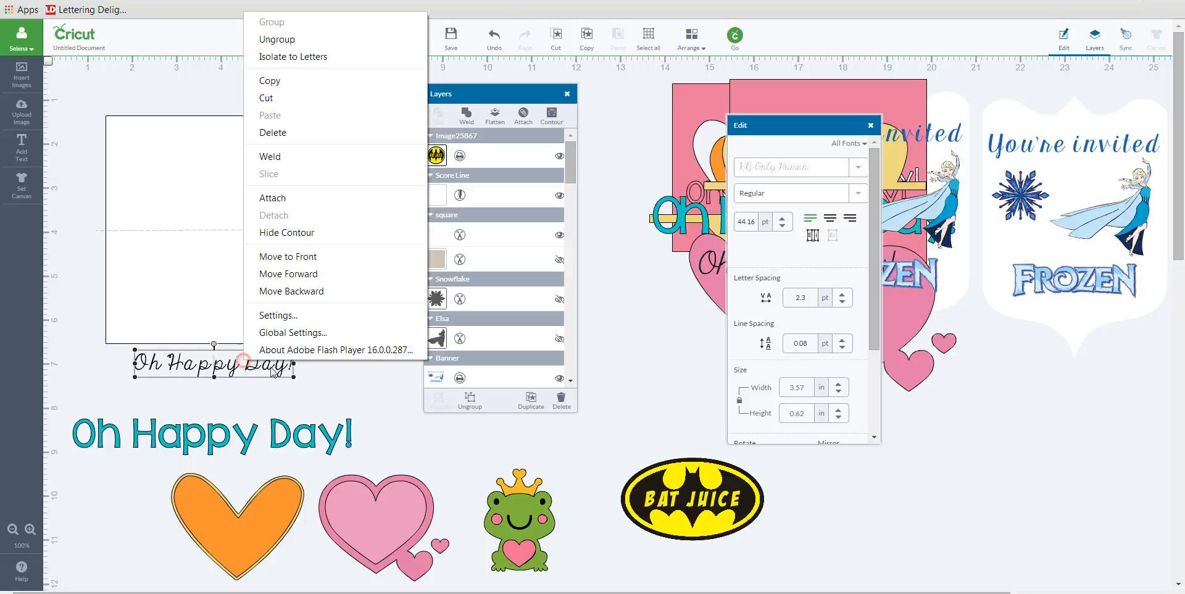
click(292, 256)
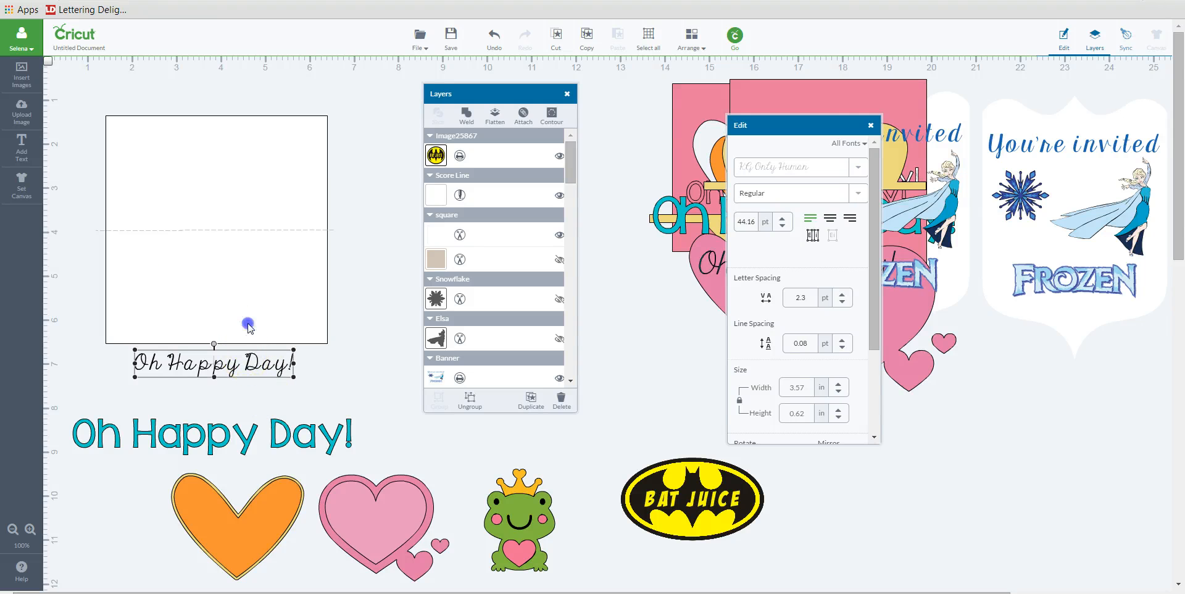
drag(249, 325, 247, 310)
click(317, 393)
Replace the wording of the script "Oh Happy Day!" text with "Cupcakes"
double_click(242, 375)
click(249, 380)
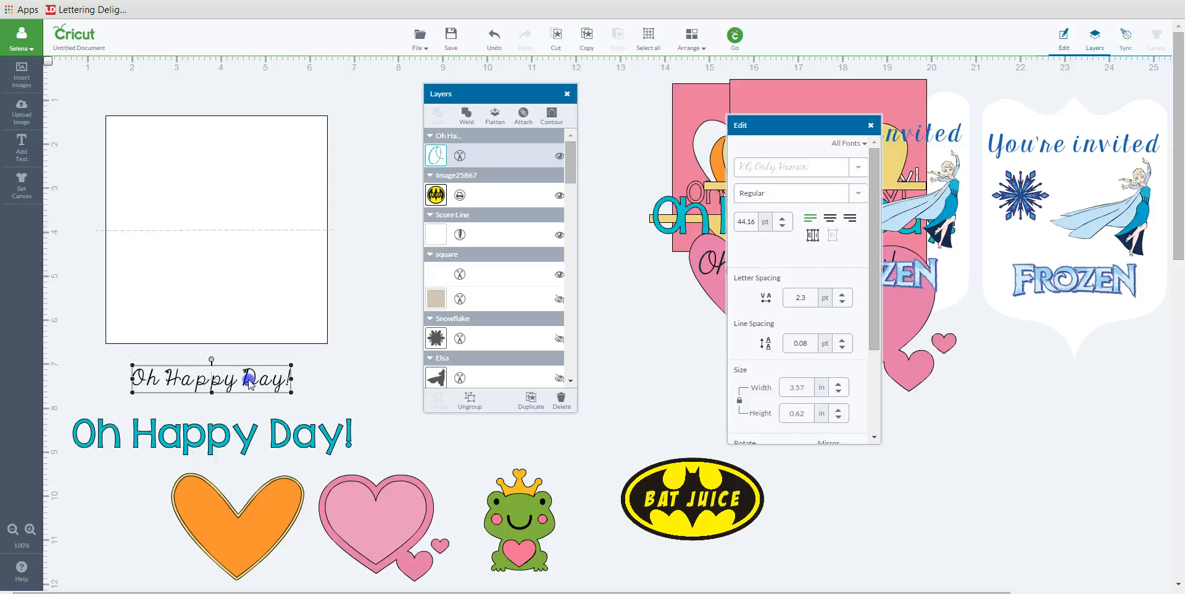
double_click(248, 379)
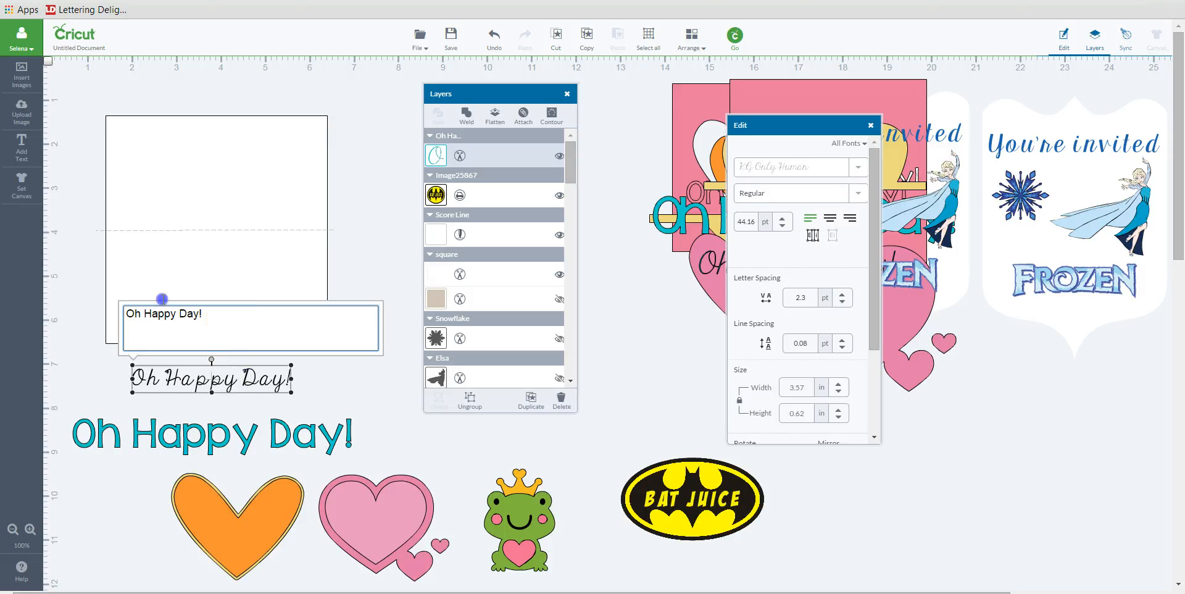
drag(162, 299, 109, 298)
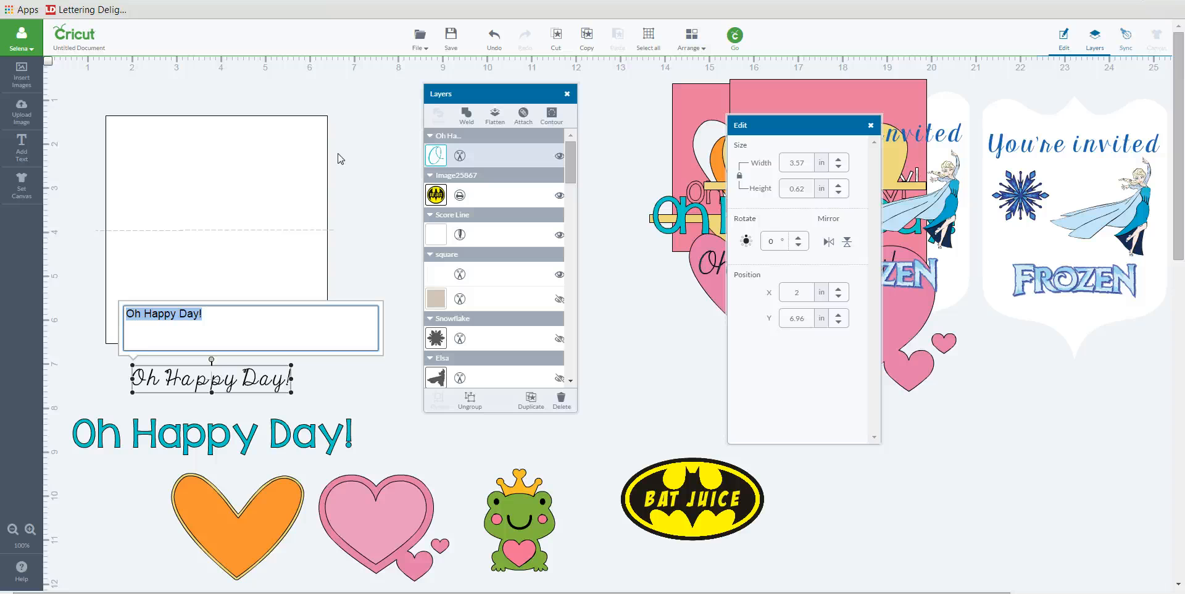
text(Cupcakes)
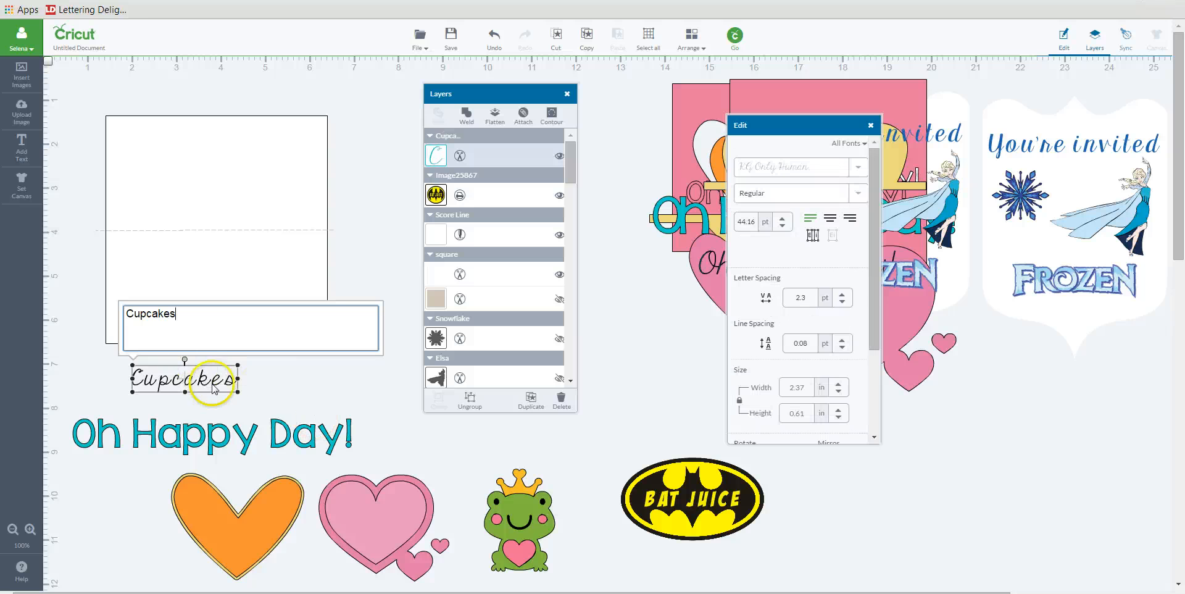
Enlarge the script "Cupcakes" text to about 3.88 in wide and place it on the lower half of the white card
drag(238, 392, 326, 440)
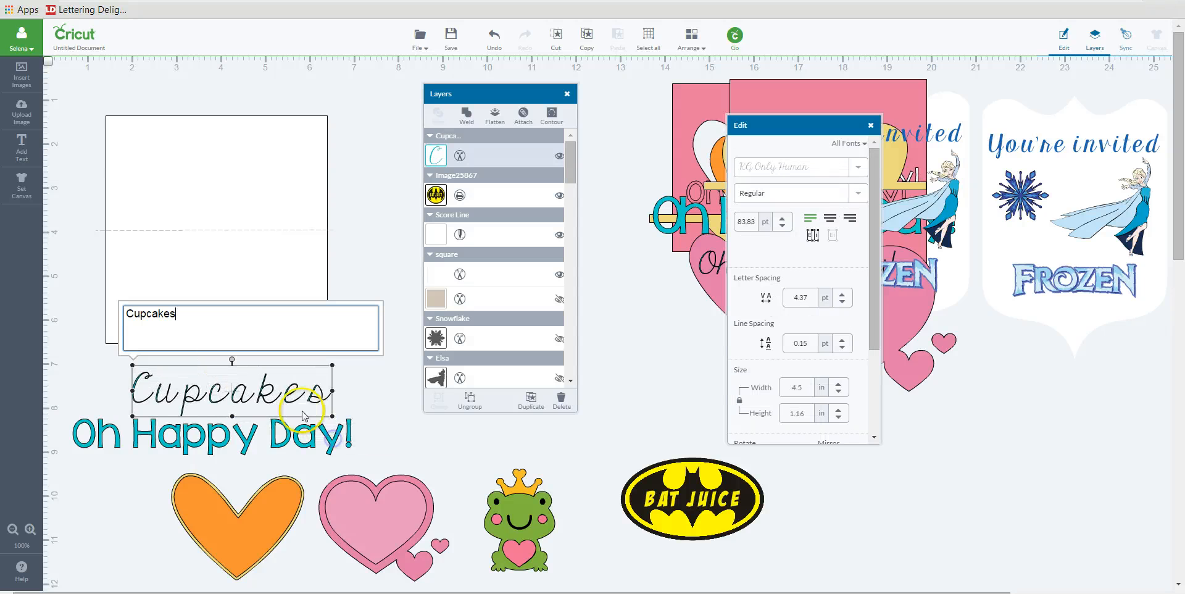
drag(300, 406, 304, 303)
drag(246, 272, 260, 276)
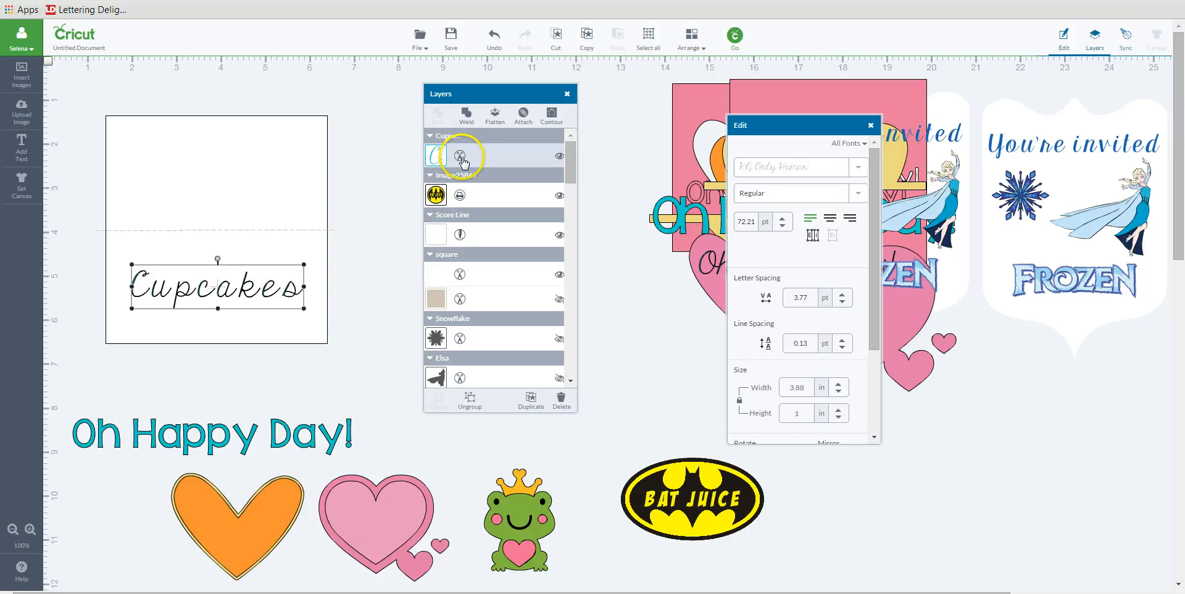
Change the "Cupcakes" text's line type to Write with the Midnight pen color
click(439, 157)
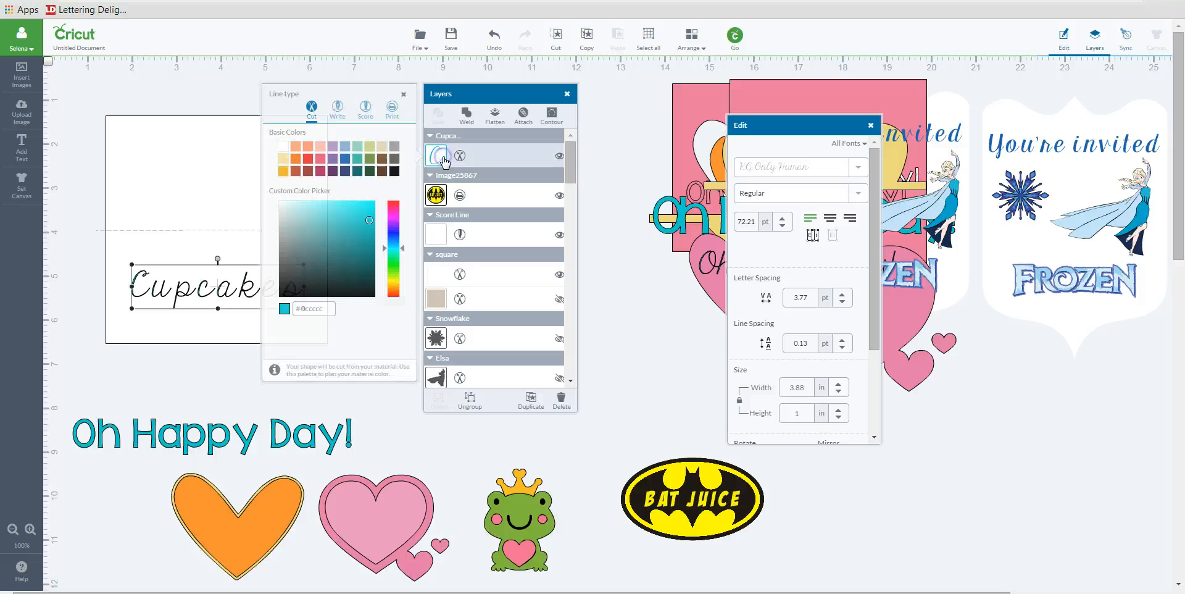
click(339, 108)
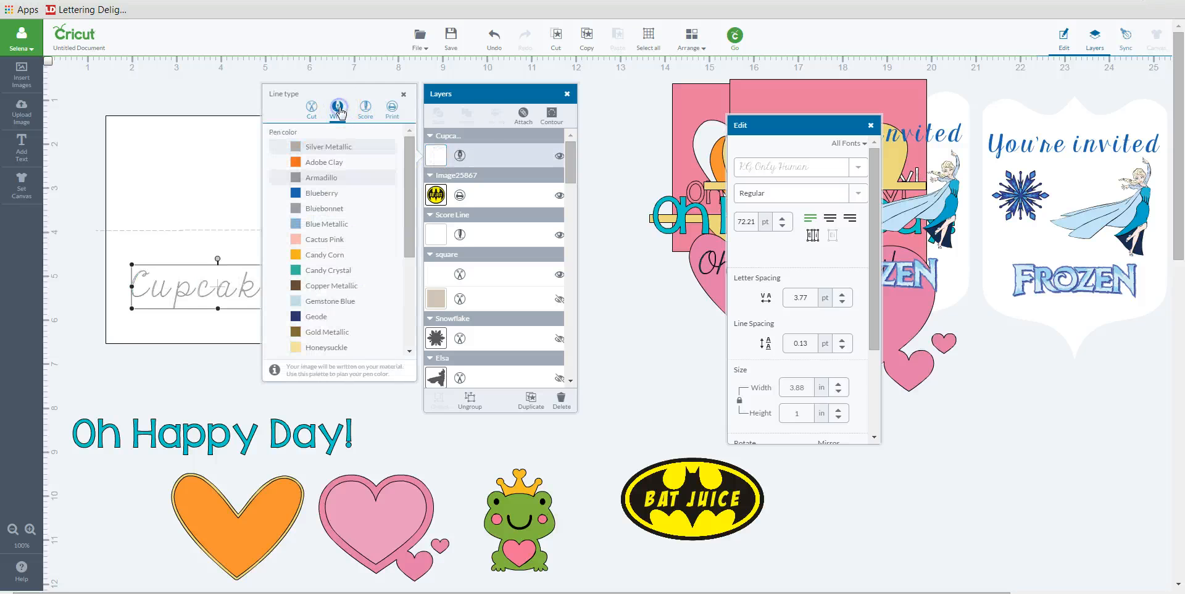
drag(404, 186, 403, 291)
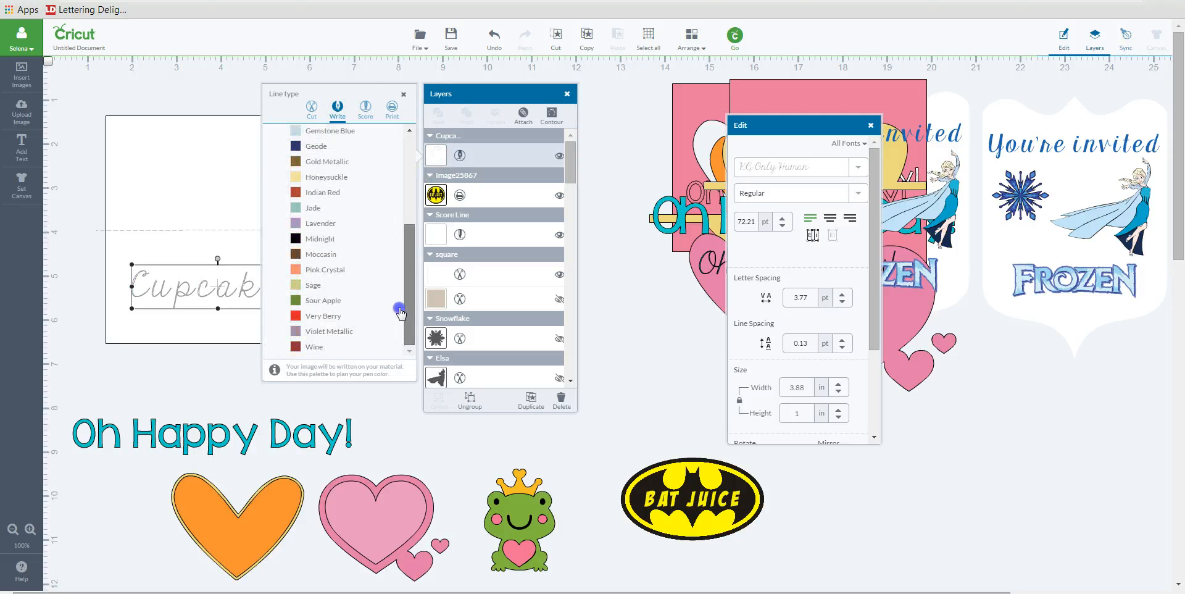
click(318, 238)
click(224, 374)
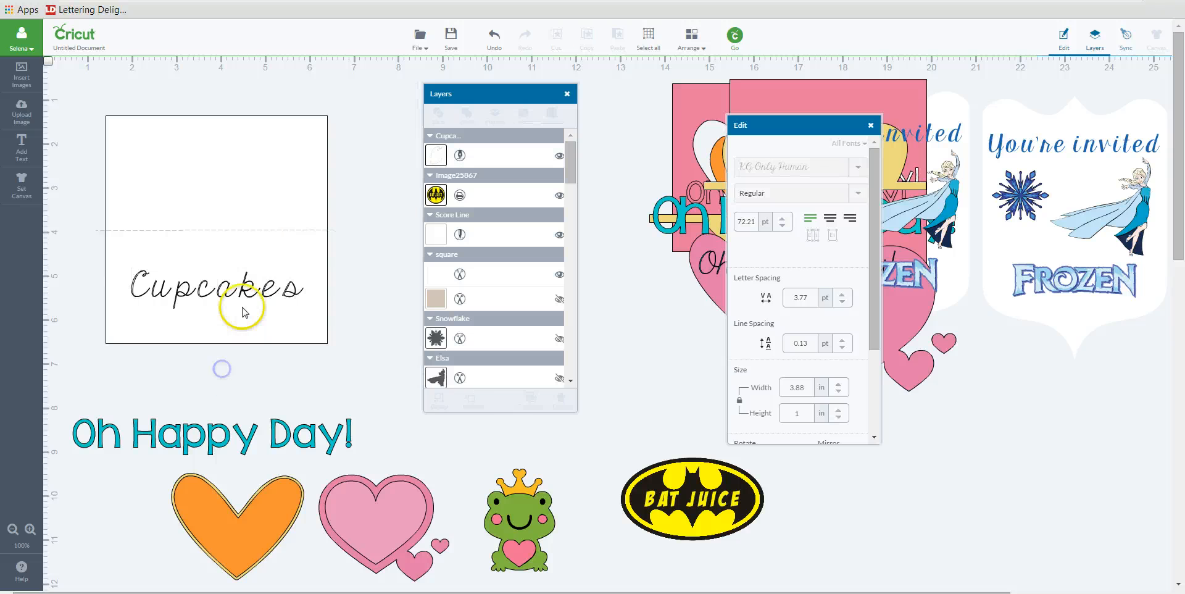
Fine-tune the vertical placement of the "Cupcakes" text between the card's score line and lower edge
click(233, 295)
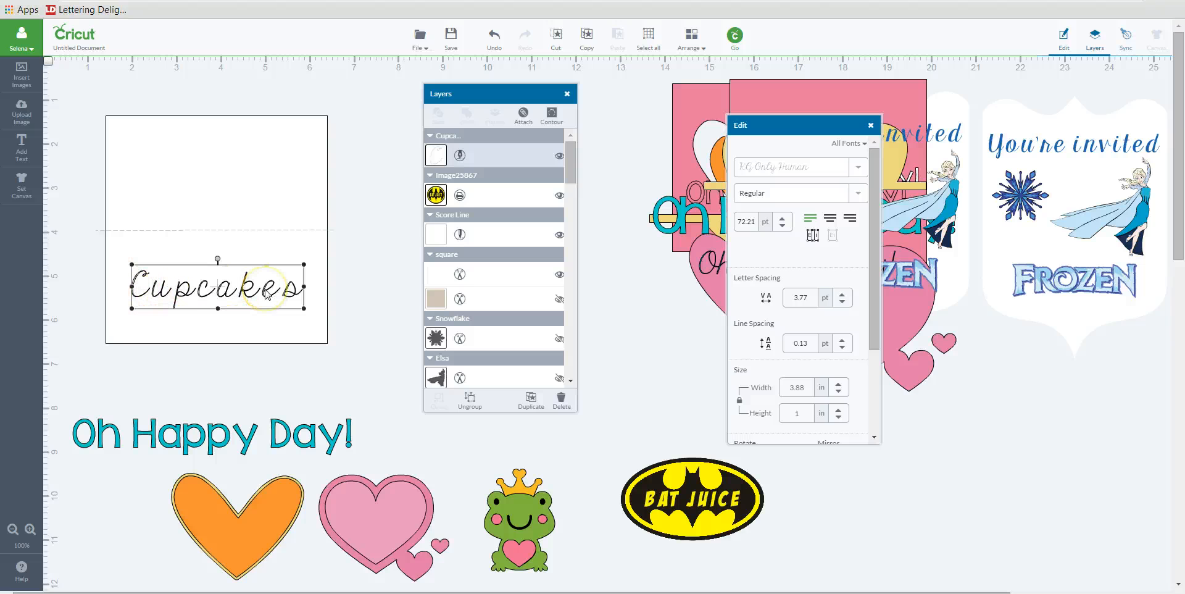
drag(246, 282, 244, 299)
click(253, 259)
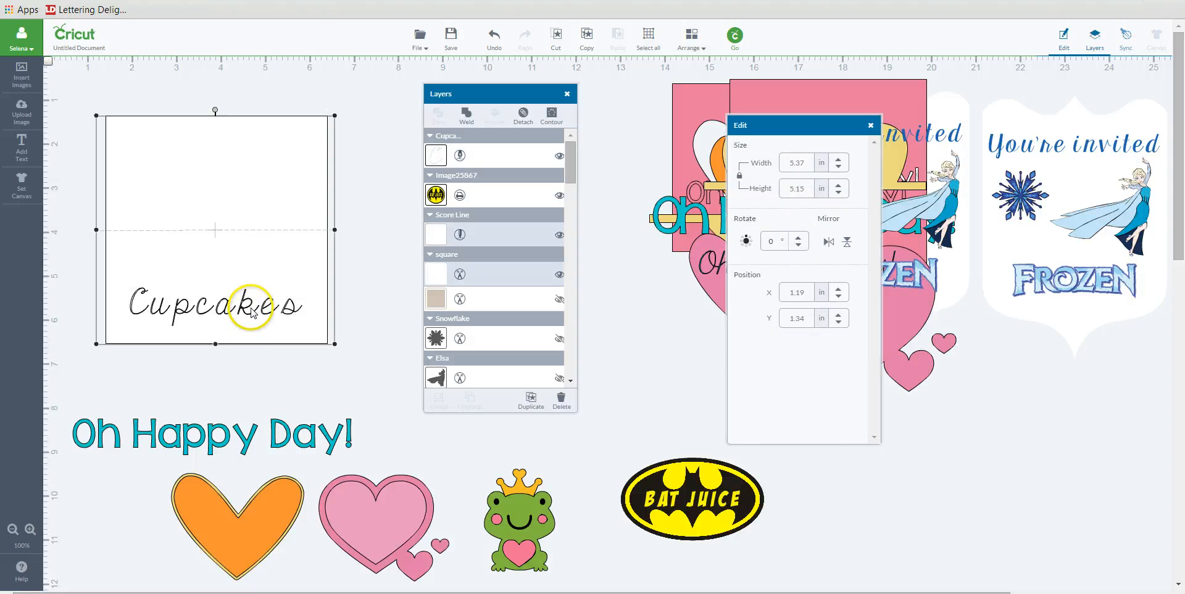
drag(243, 311, 245, 298)
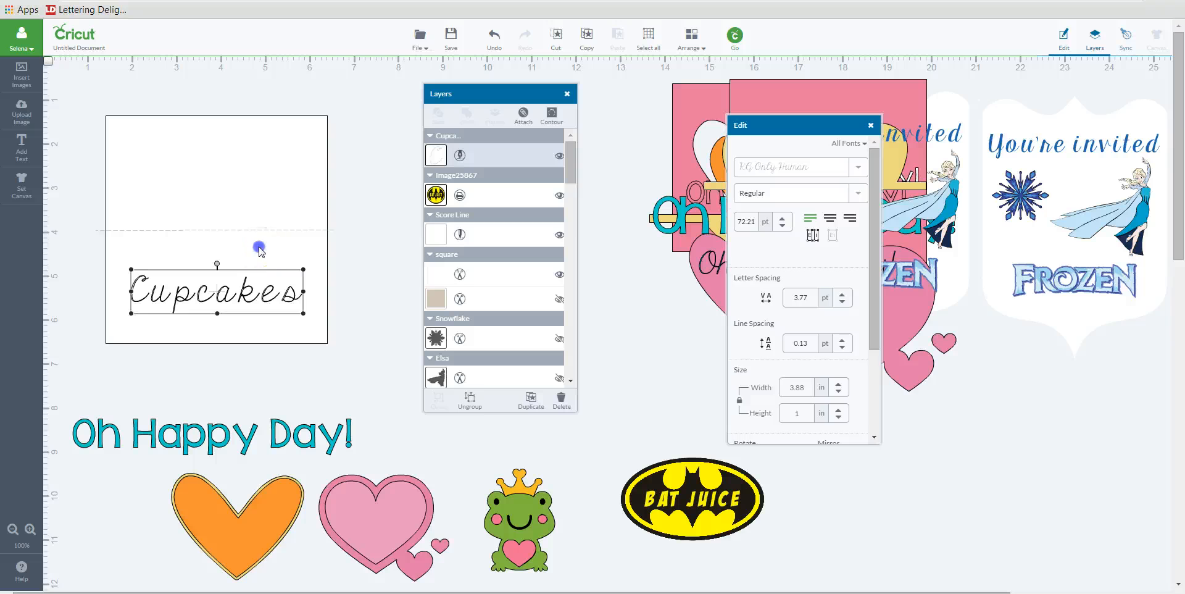
Attach the "Cupcakes" text to the scored card and move the card slightly, to about X 1.14, Y 1.4
click(260, 252)
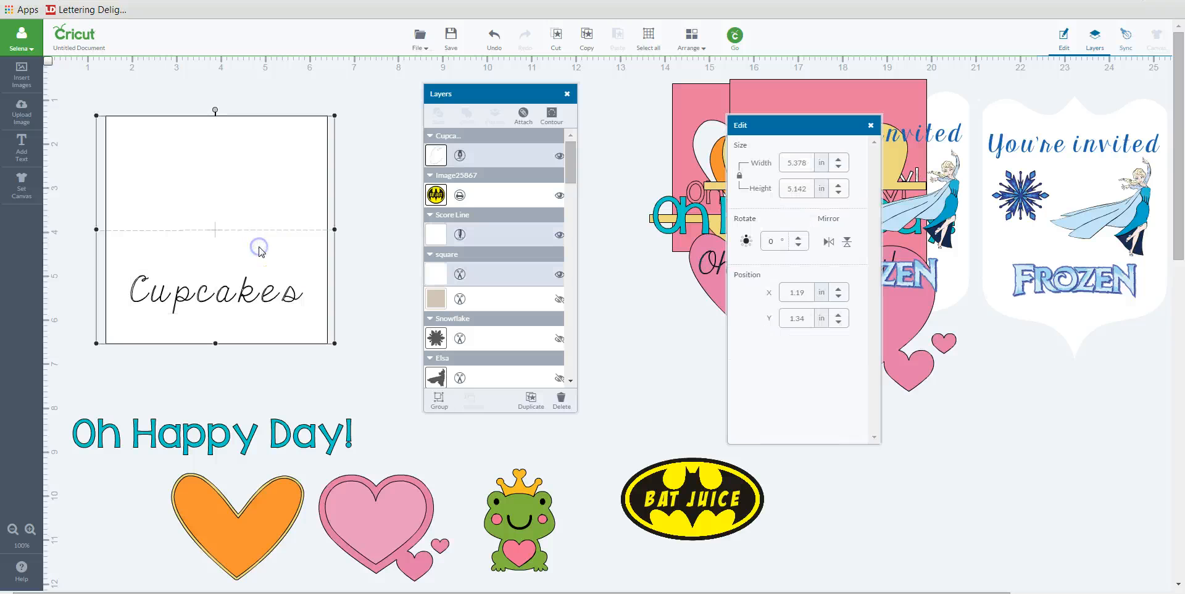
click(528, 116)
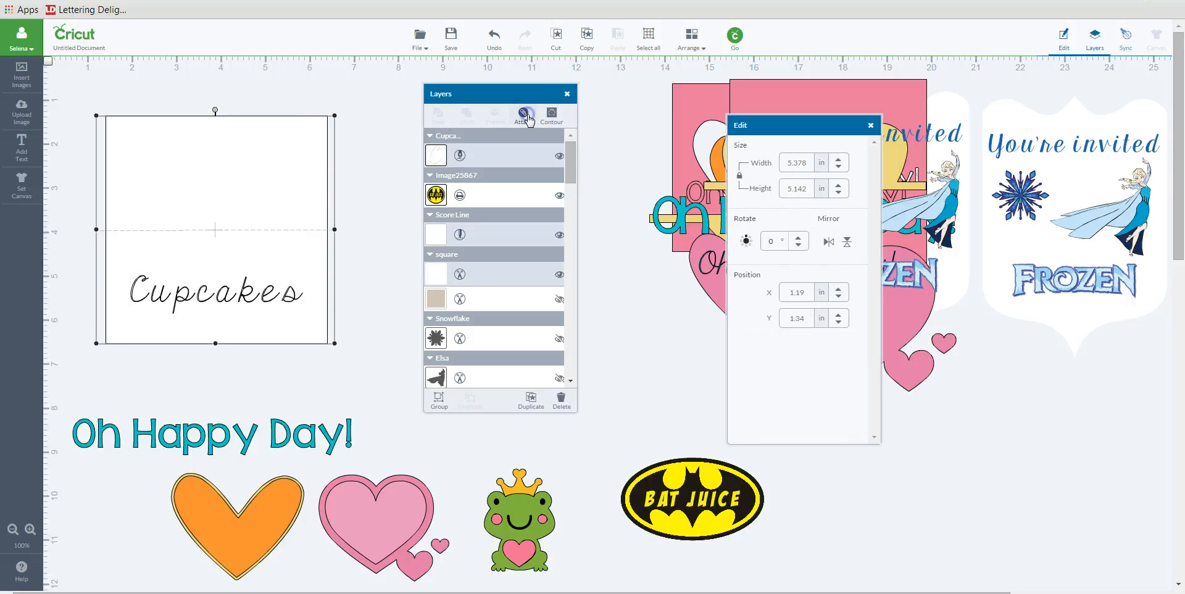
click(348, 322)
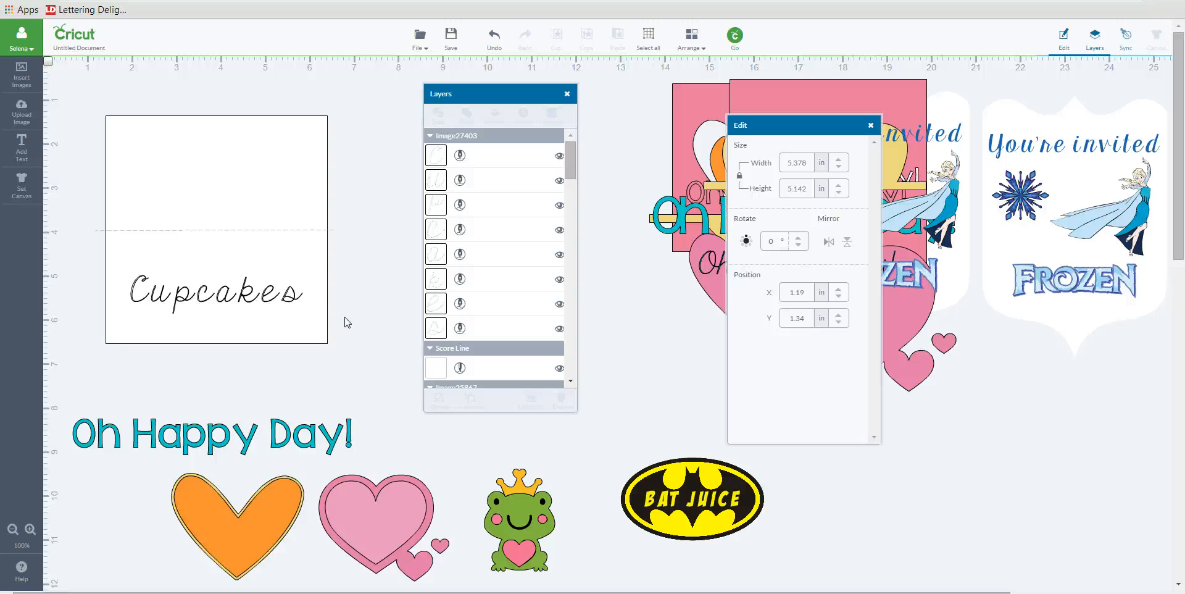
drag(299, 292, 297, 296)
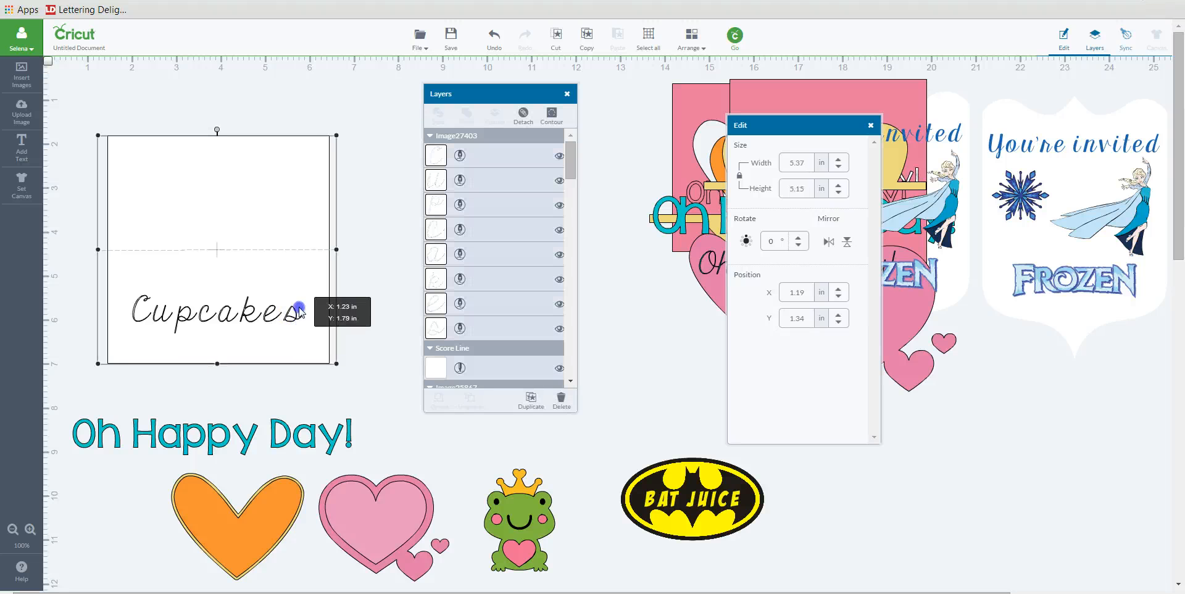
Delete the overlapping pink card designs together with both Frozen "You're invited" labels
click(956, 159)
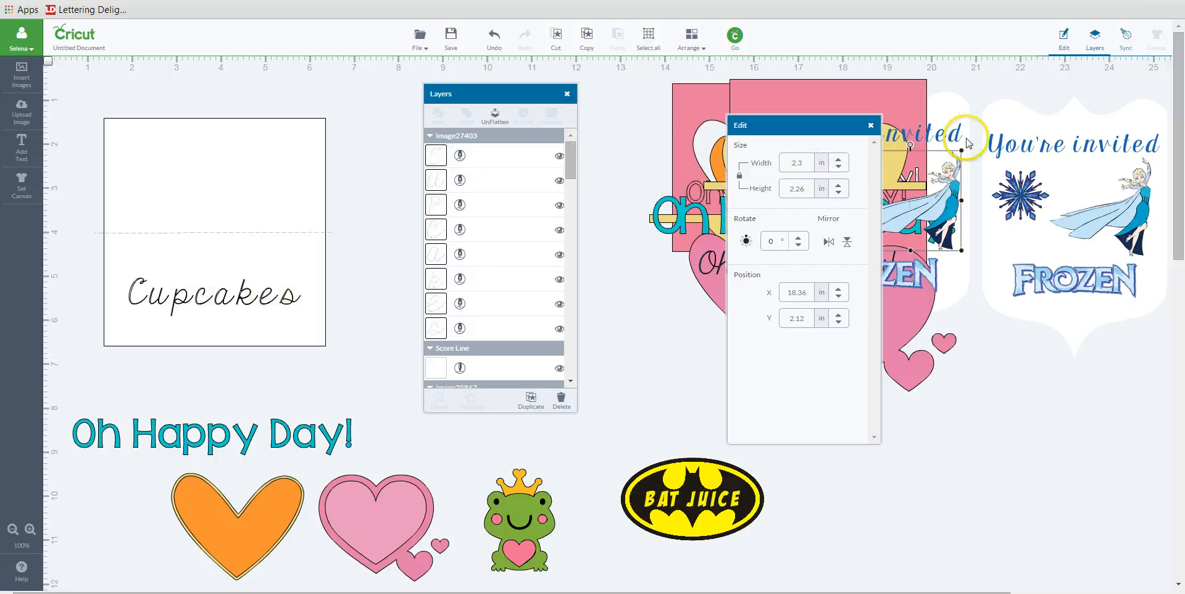
drag(823, 130, 515, 234)
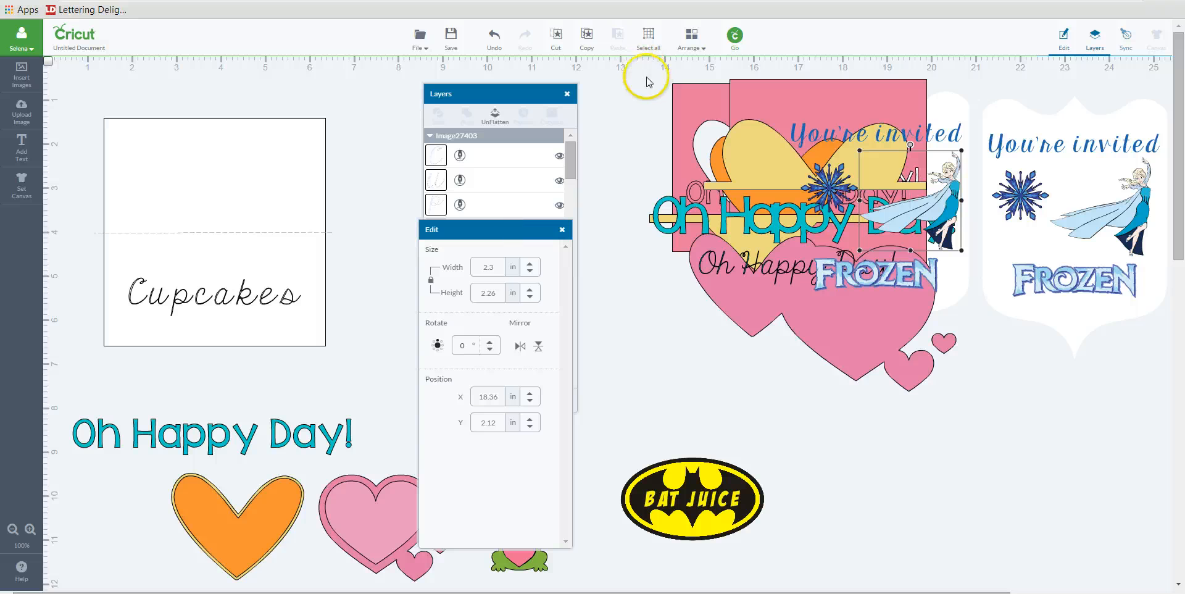
click(648, 74)
drag(726, 92, 1180, 435)
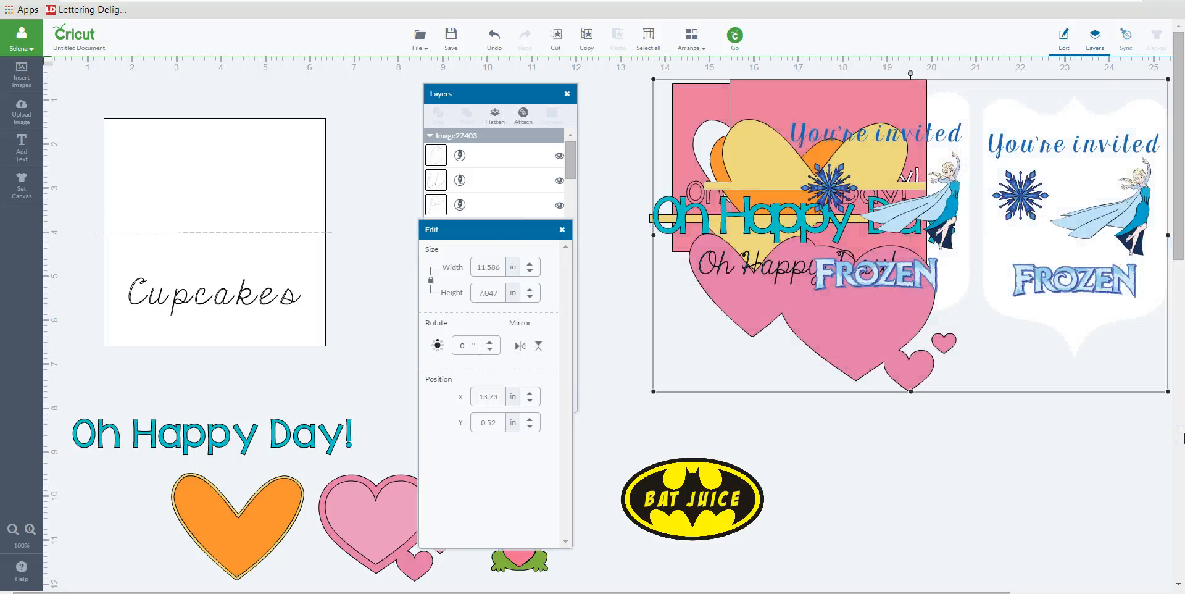
key(Delete)
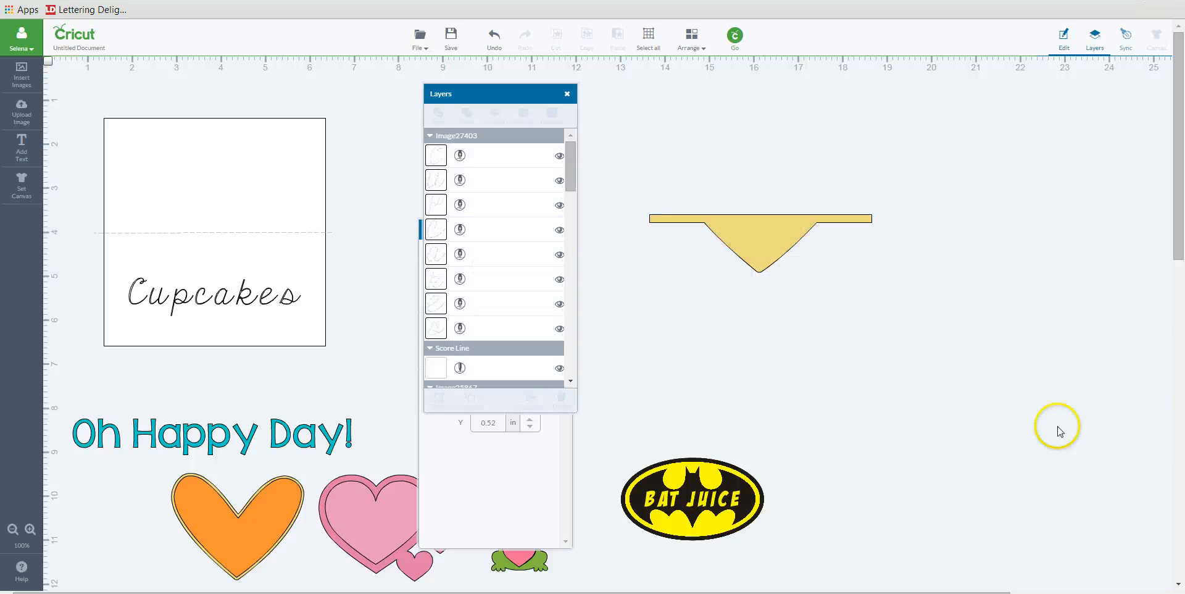
Delete the leftover yellow banner shape and the flattened "Bat Juice" label
click(761, 247)
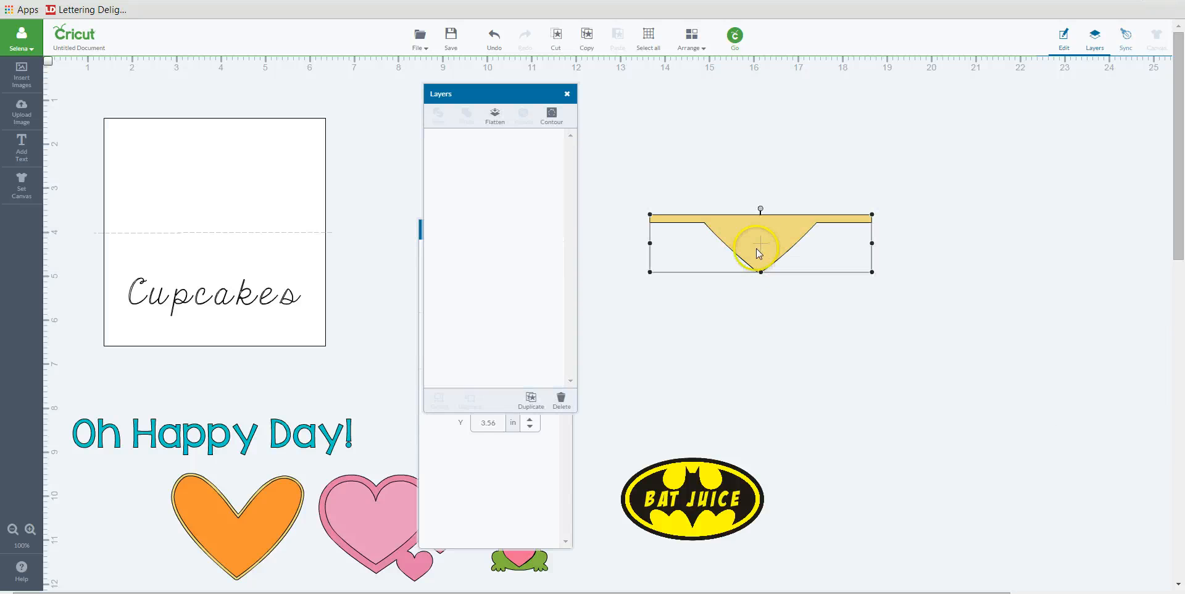
key(Delete)
click(661, 524)
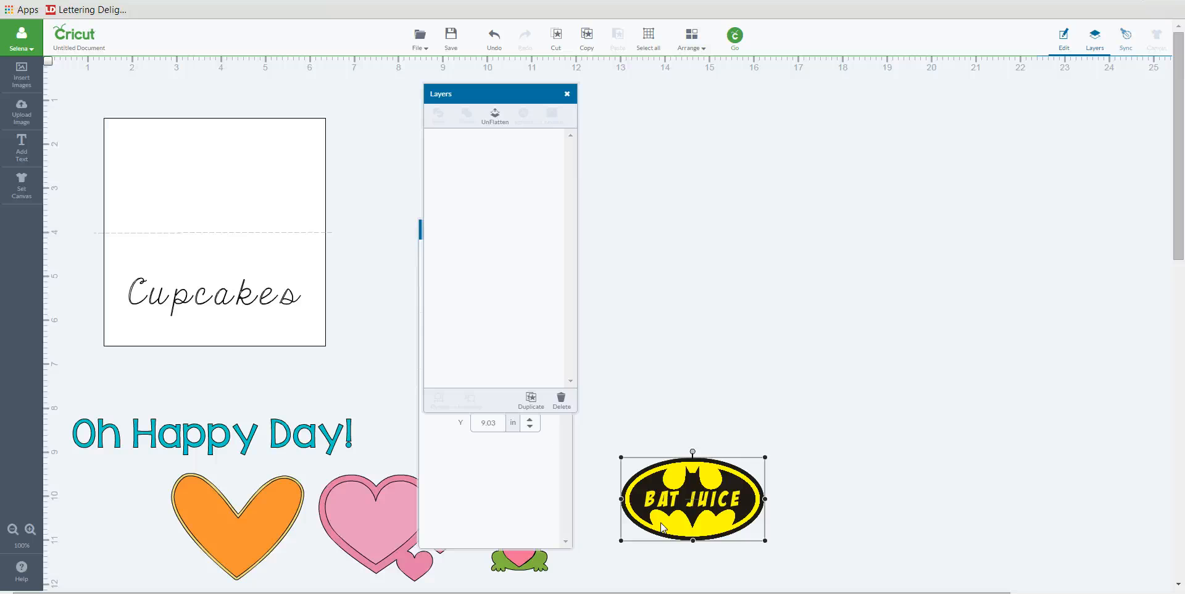
click(559, 400)
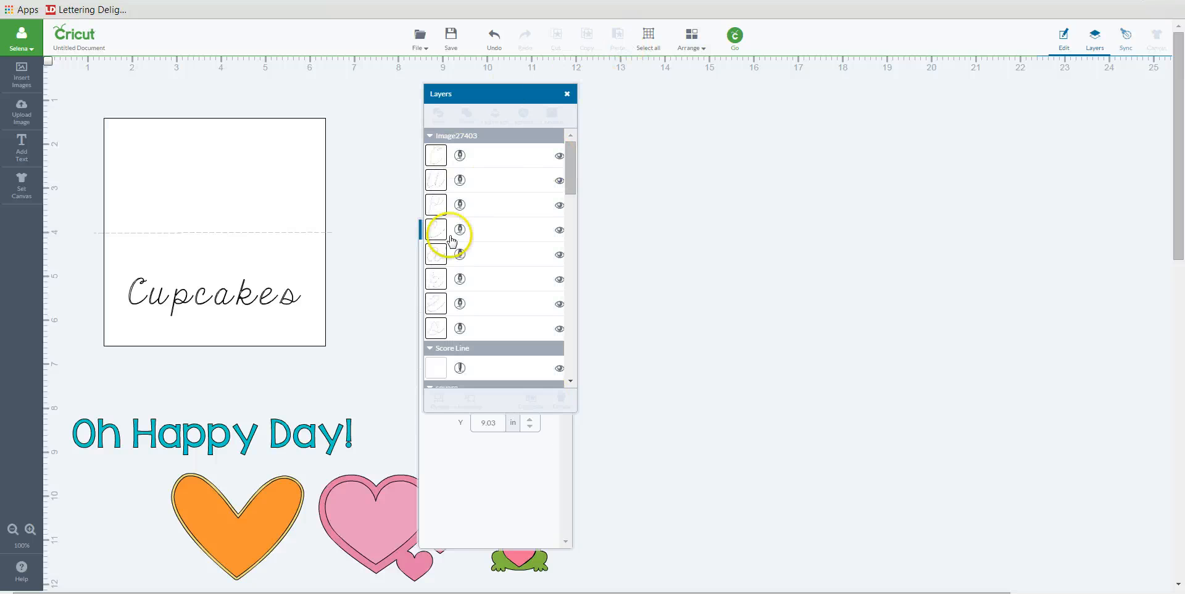
Try recoloring the attached card's square black (#000000), and undo the color change
click(240, 205)
drag(572, 178, 575, 212)
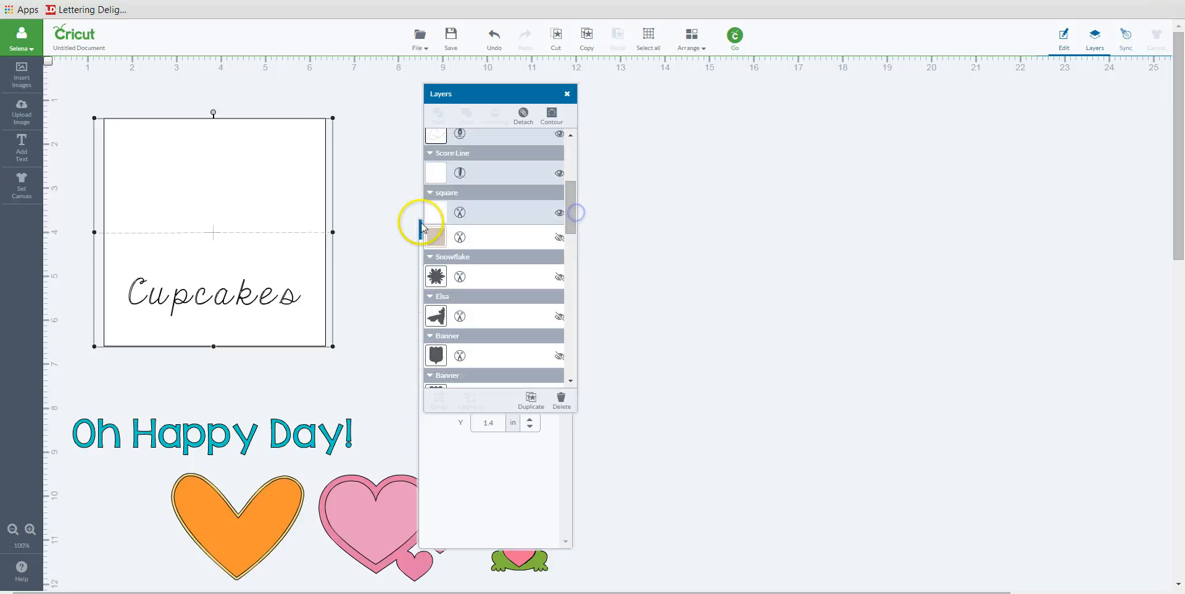
click(436, 212)
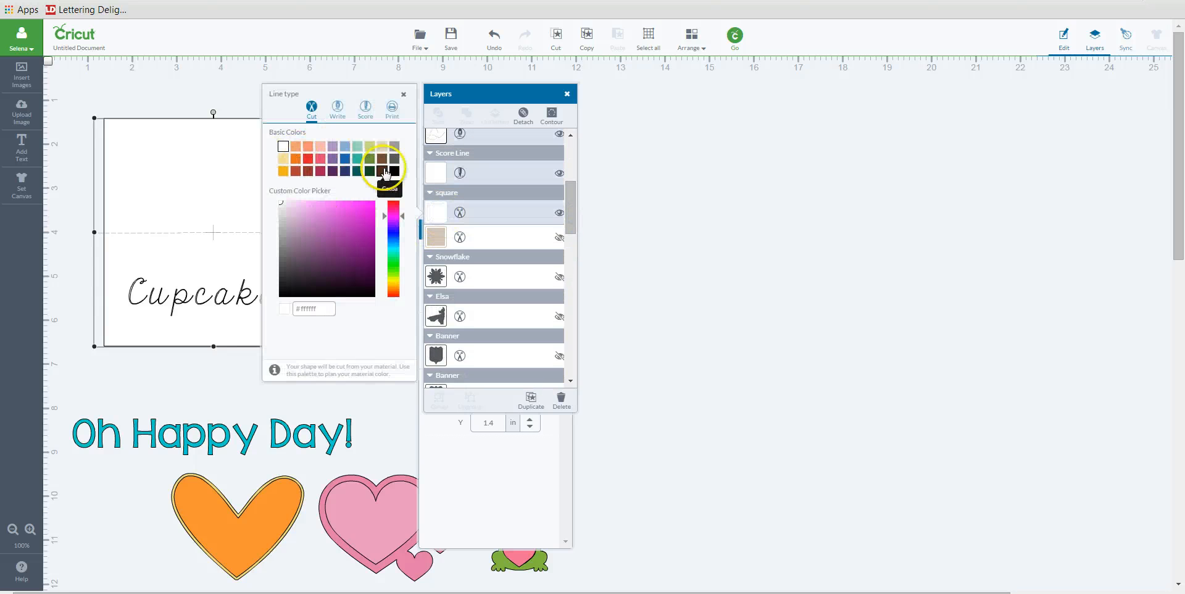
click(395, 171)
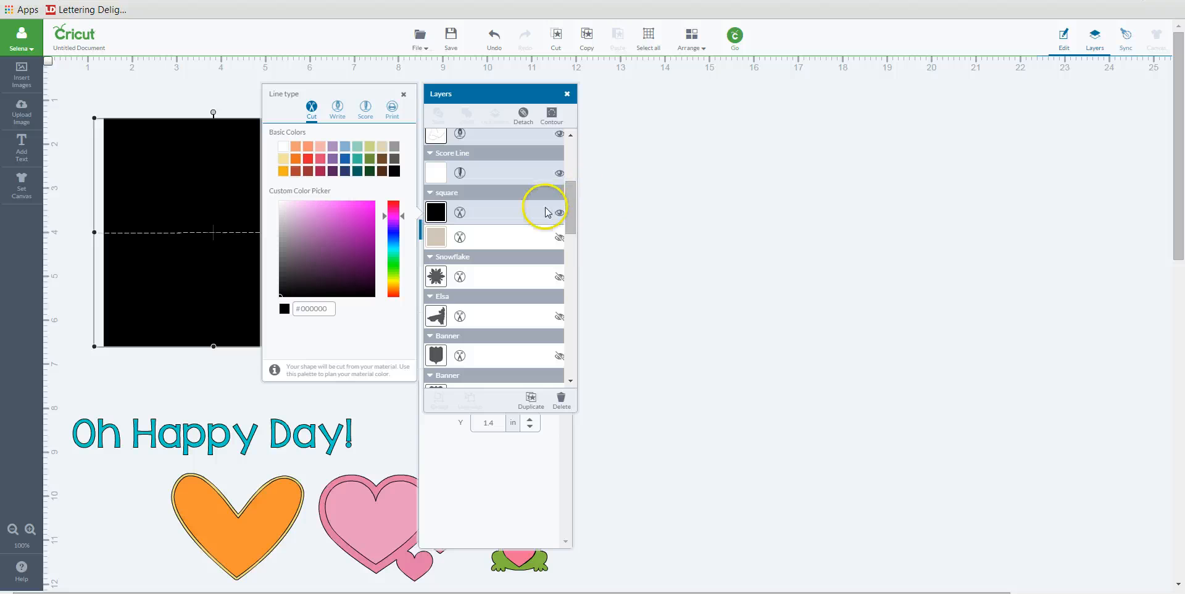
click(578, 190)
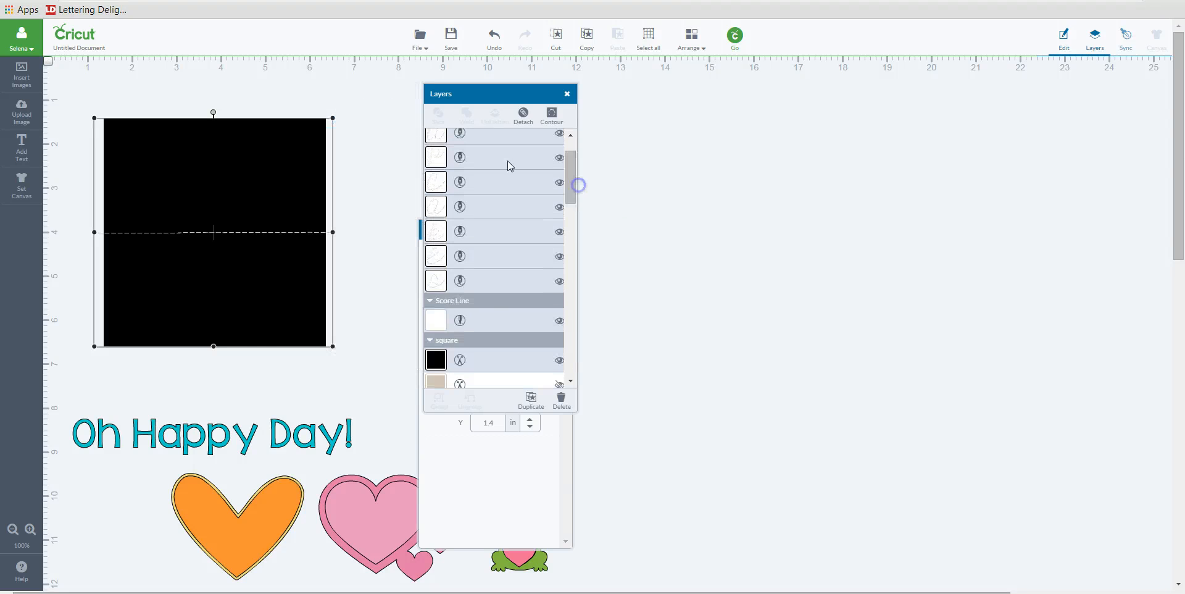
click(497, 37)
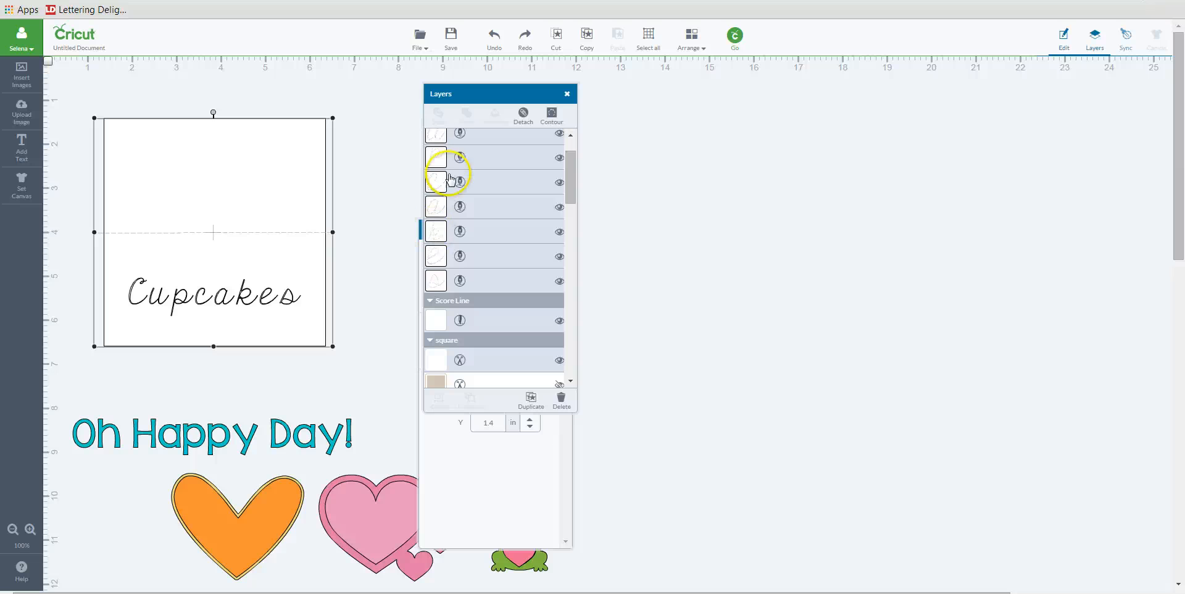
Rearrange the floating Layers and Edit windows and move the attached "Cupcakes" card to about X 1.28, Y 1.18
drag(499, 93, 698, 126)
drag(426, 234, 678, 230)
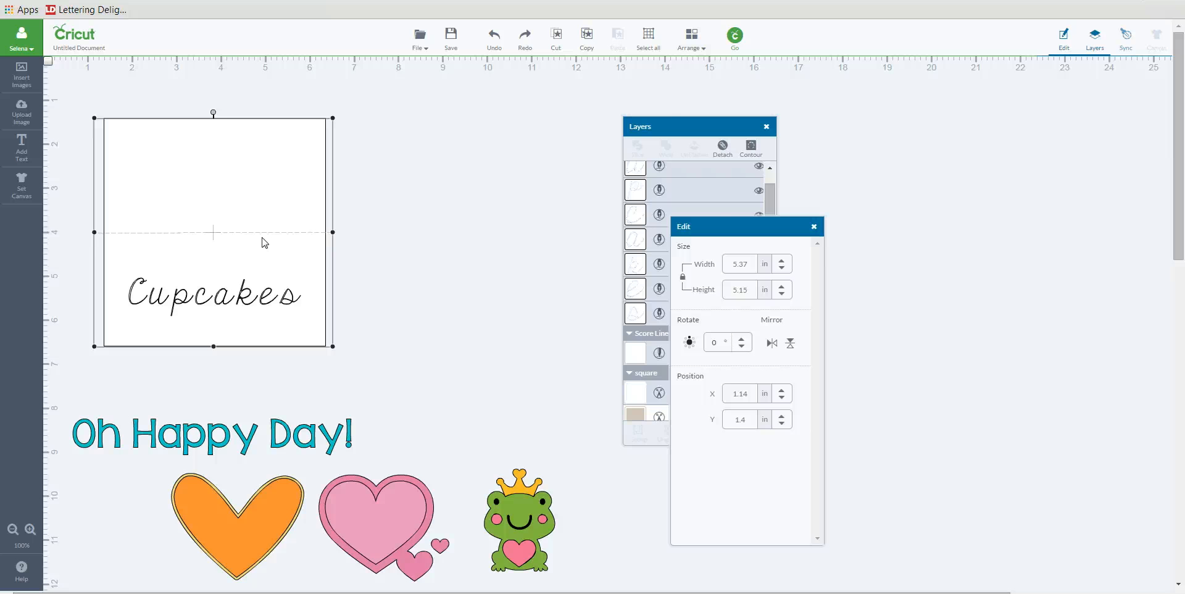
drag(642, 126, 500, 106)
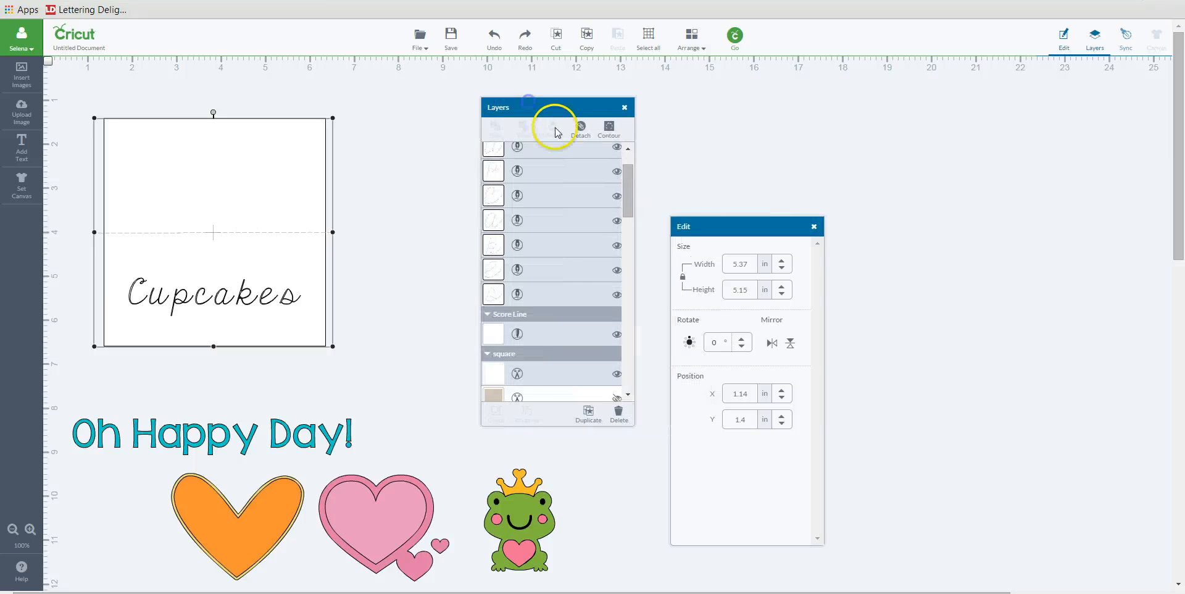
drag(701, 225, 541, 115)
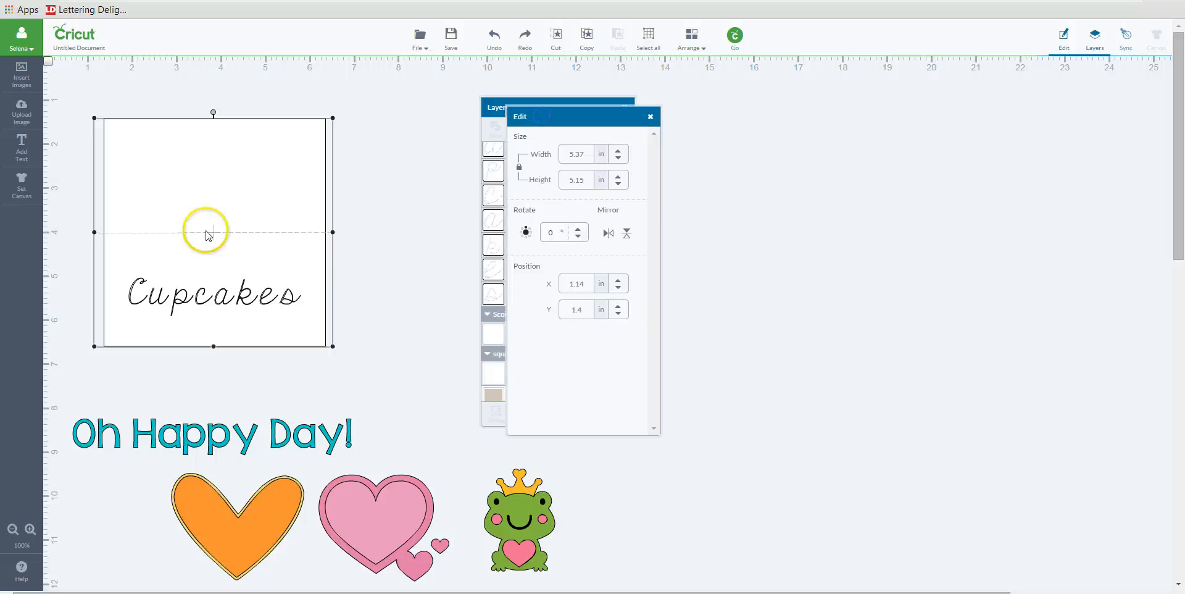
click(228, 298)
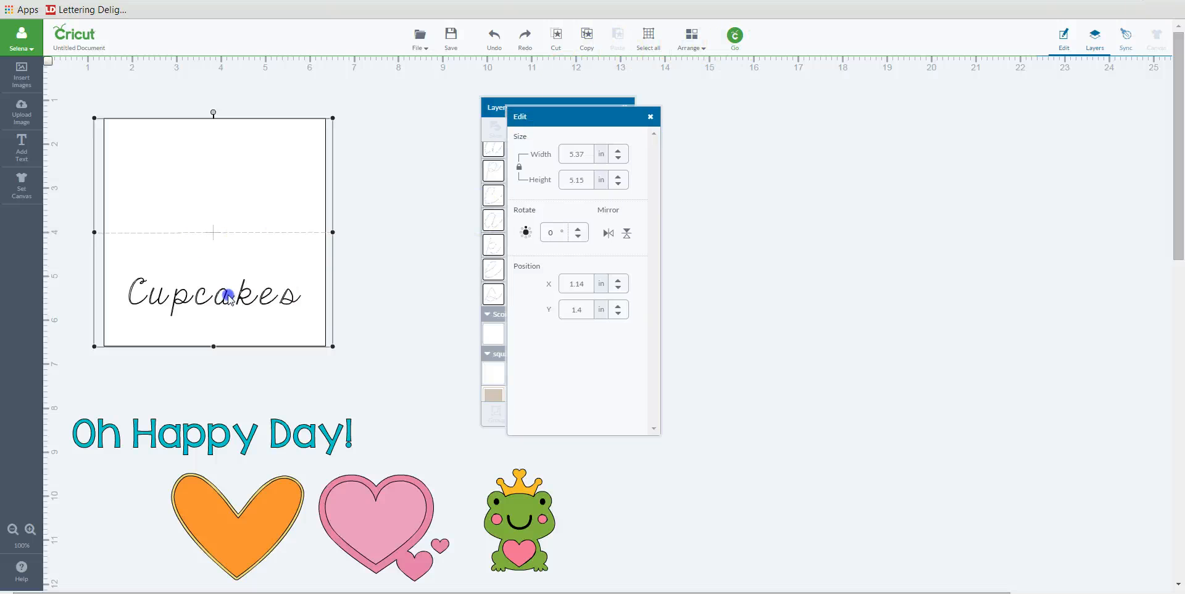
drag(248, 317, 255, 305)
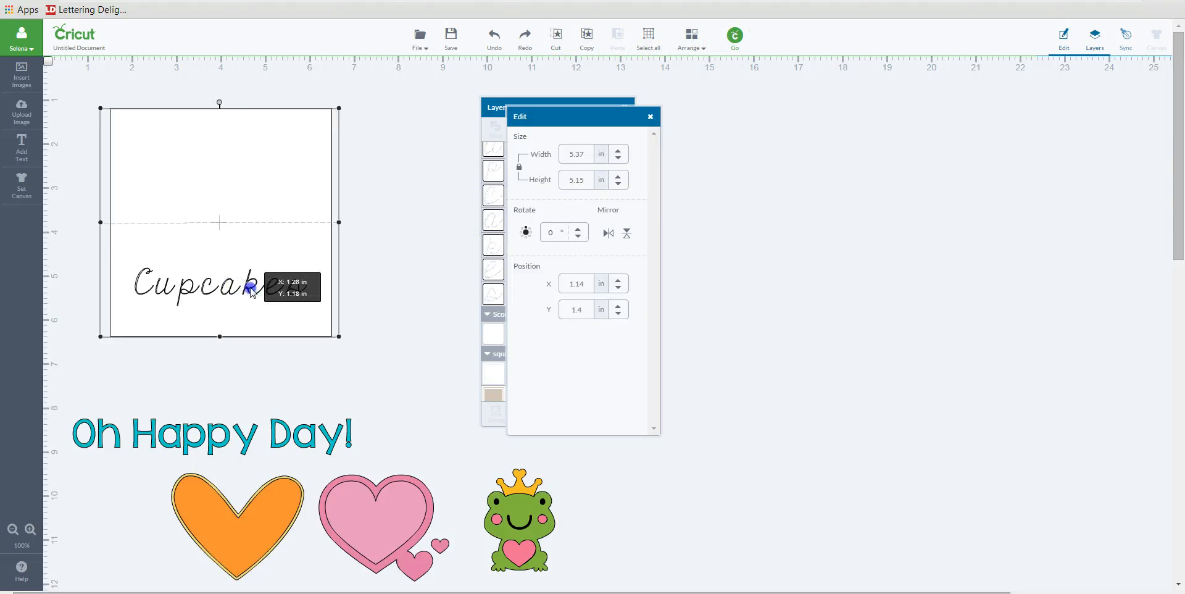
Send the project to the mat preview and display mat 10 with the "Cupcakes" card
click(735, 35)
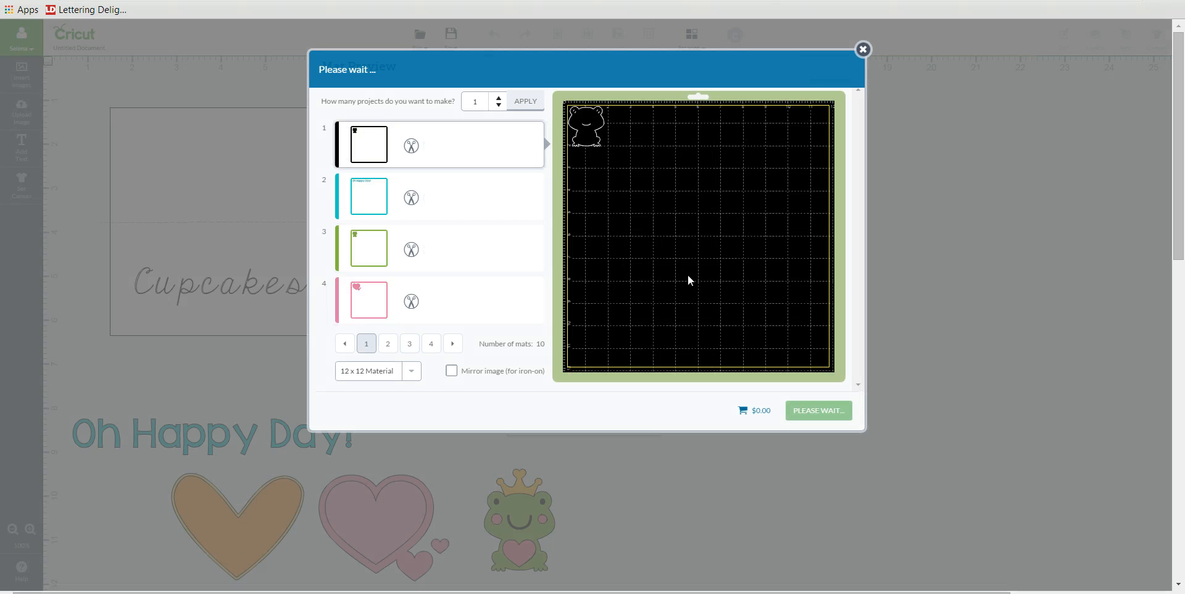
click(452, 345)
click(453, 346)
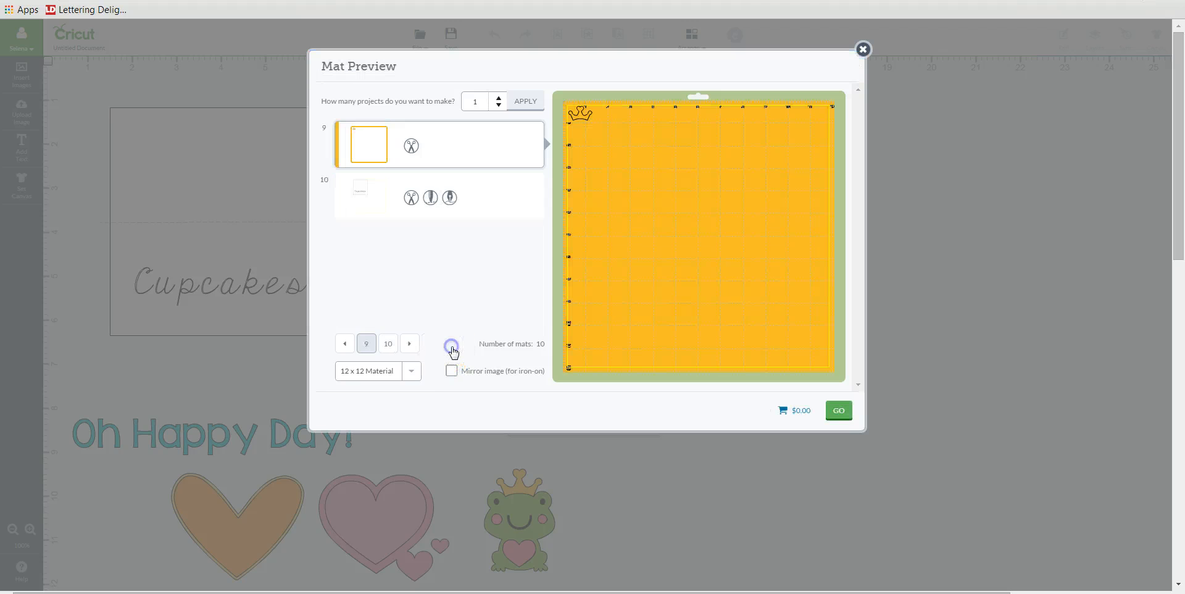
click(388, 344)
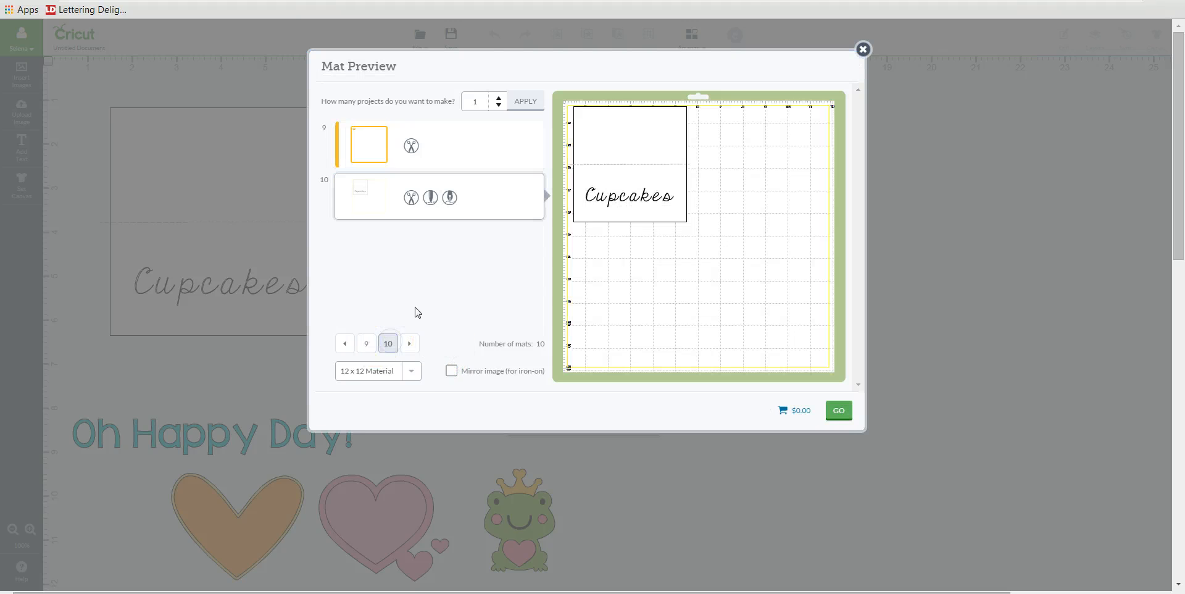
Shift the "Cupcakes" card slightly down from the upper edge of mat 10, keeping mat 10 selected
click(677, 139)
drag(637, 137, 642, 143)
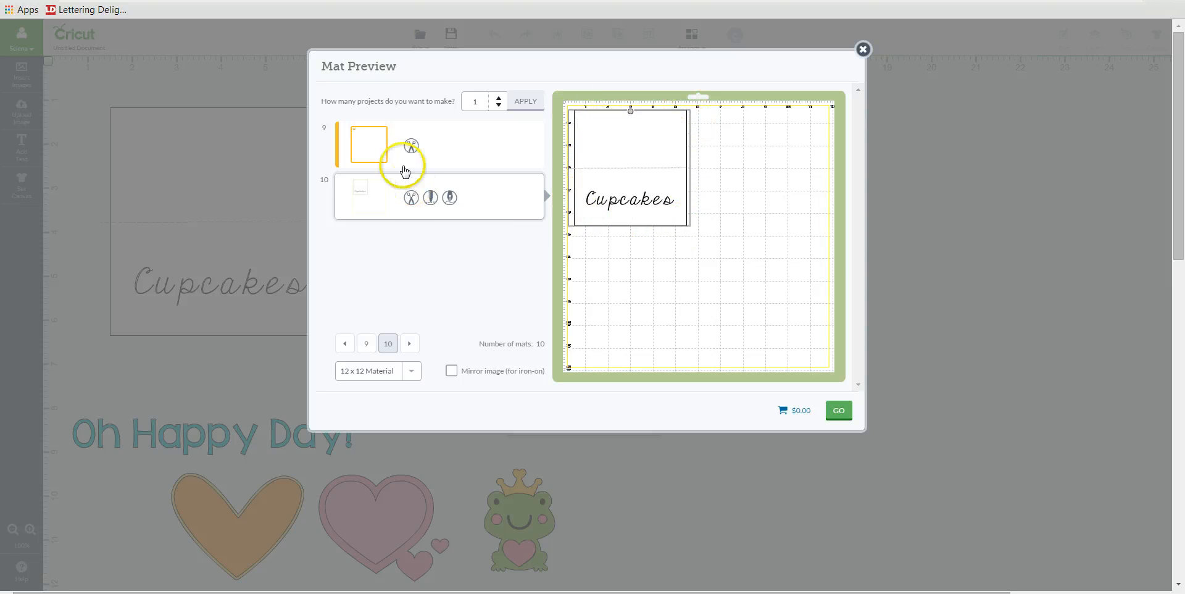
click(429, 204)
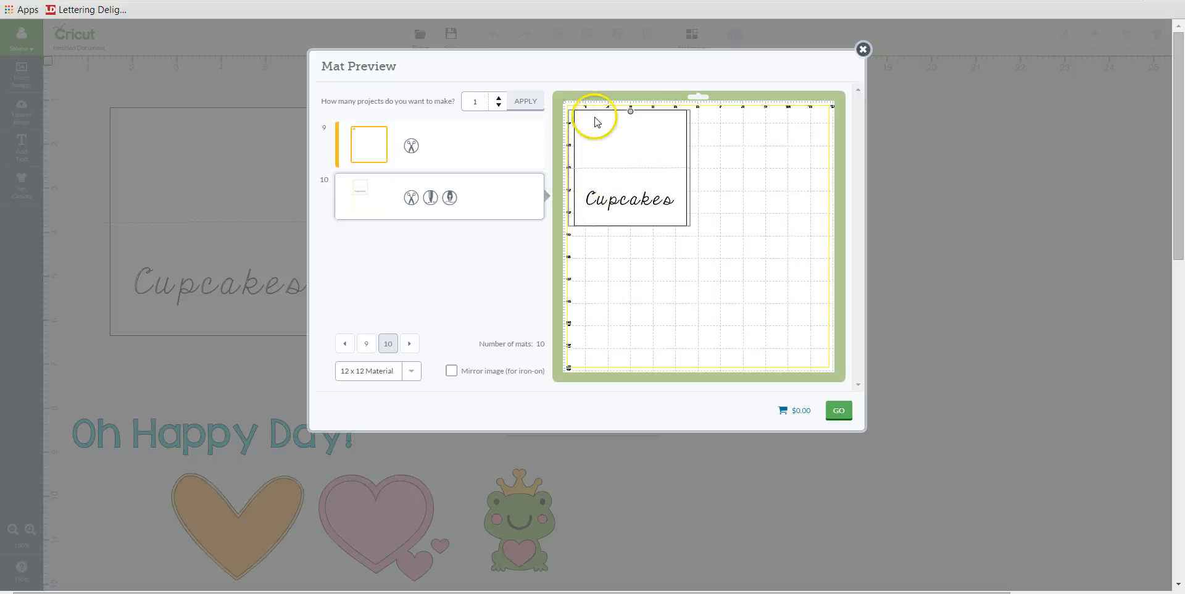
Close the mat preview and move the "Cupcakes" card to about X 13.37, Y 5.87 and the orange heart to about X 13.01, Y 7.19
click(863, 49)
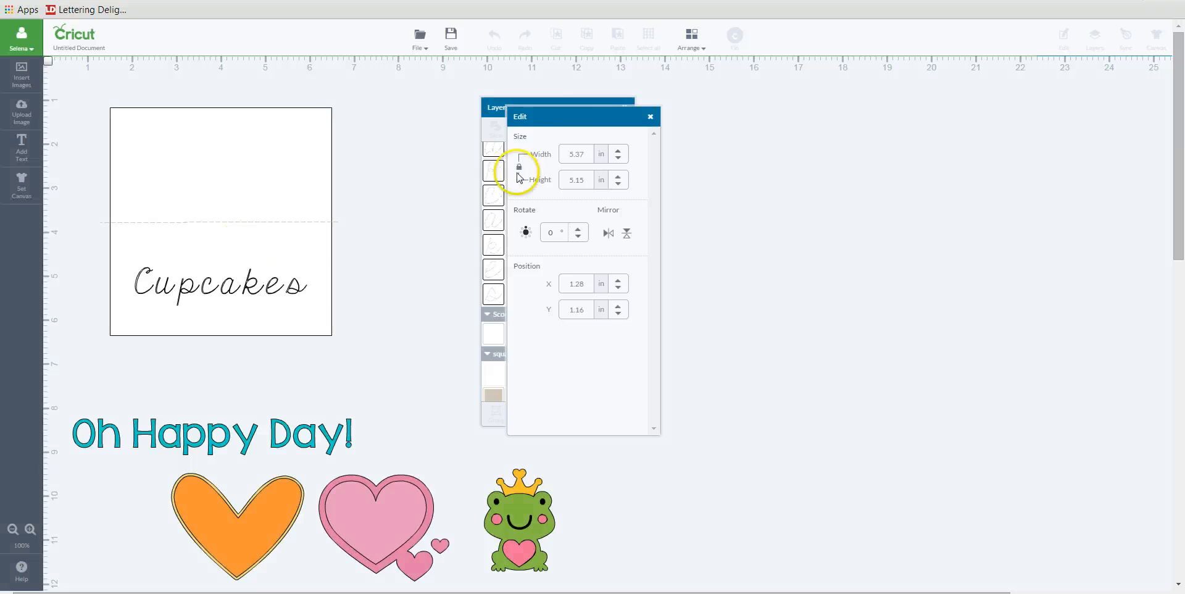
drag(552, 120, 770, 122)
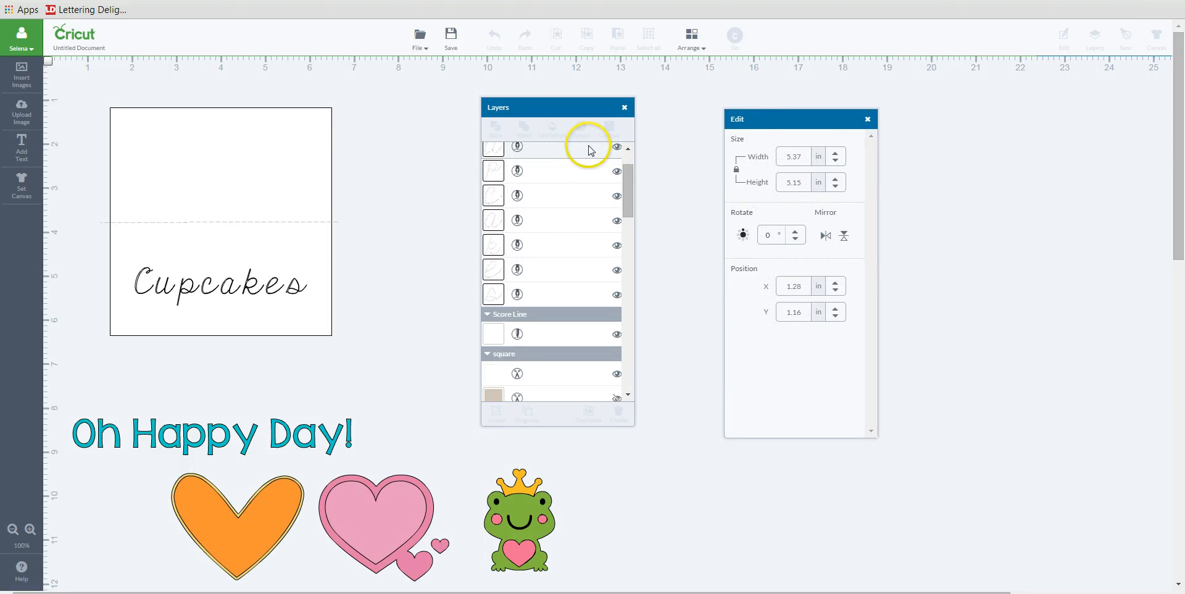
drag(259, 185, 741, 405)
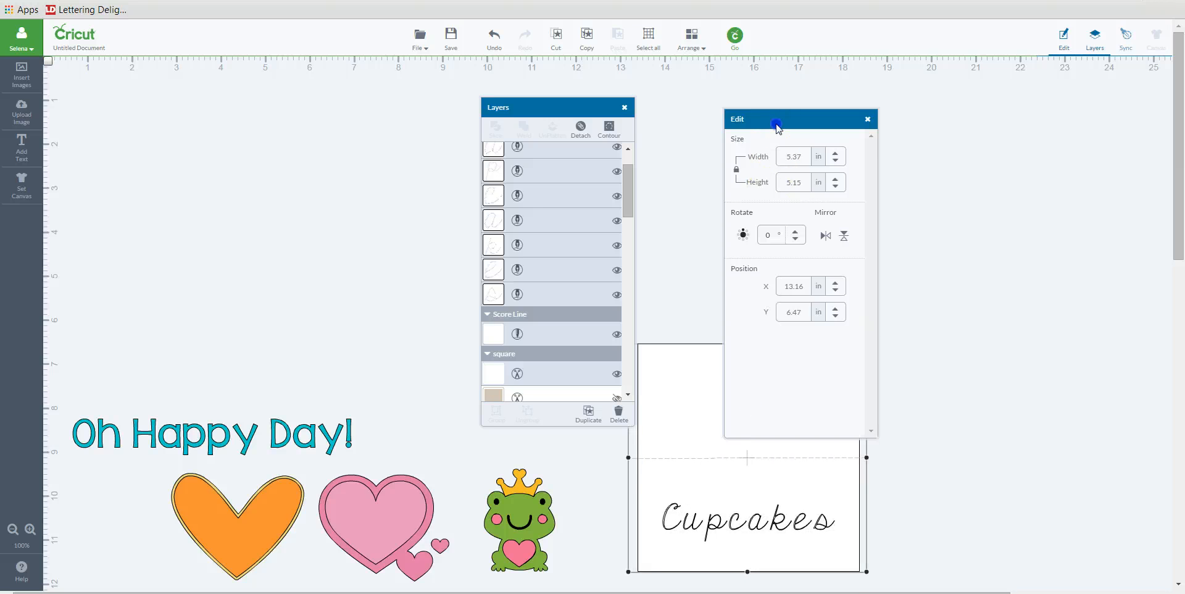
drag(791, 123, 960, 125)
drag(814, 392, 821, 364)
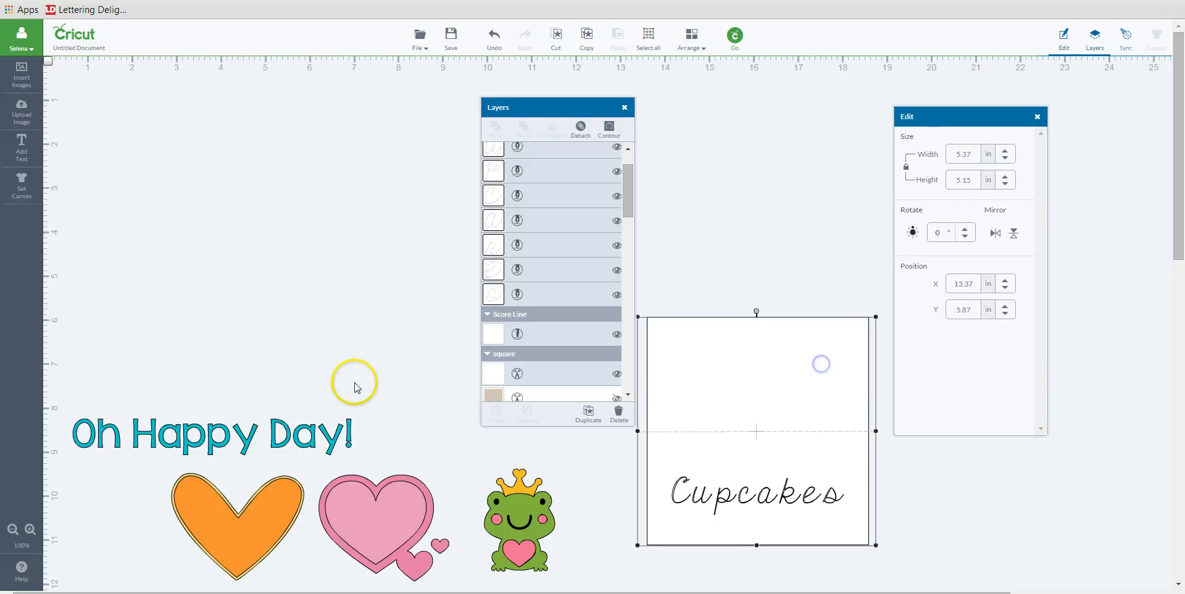
drag(301, 544, 222, 237)
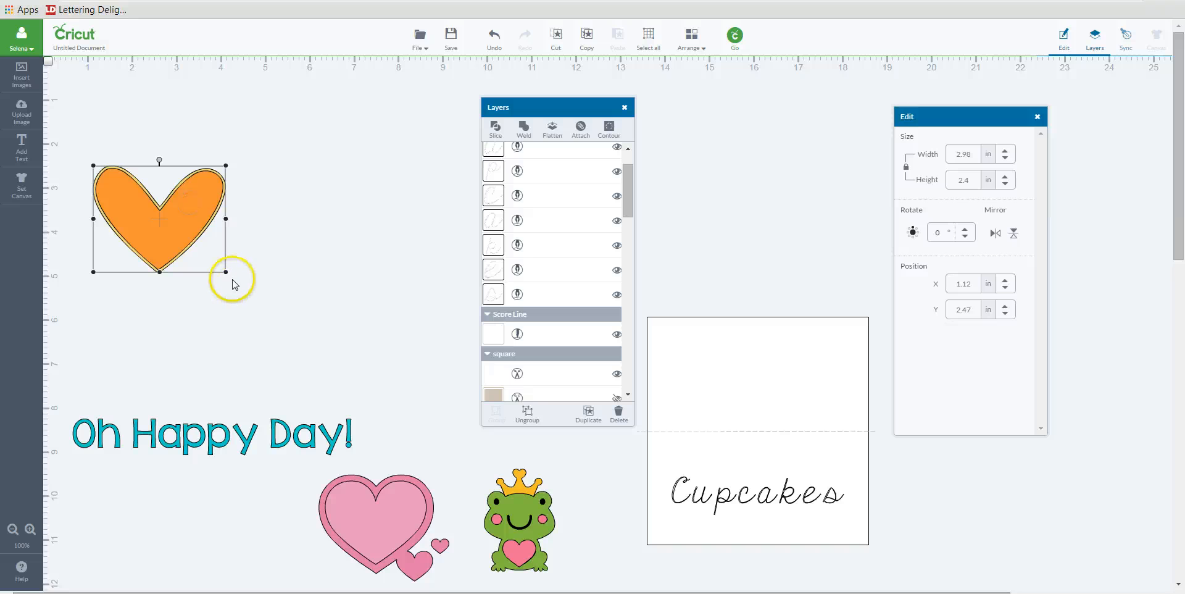
drag(227, 277, 704, 429)
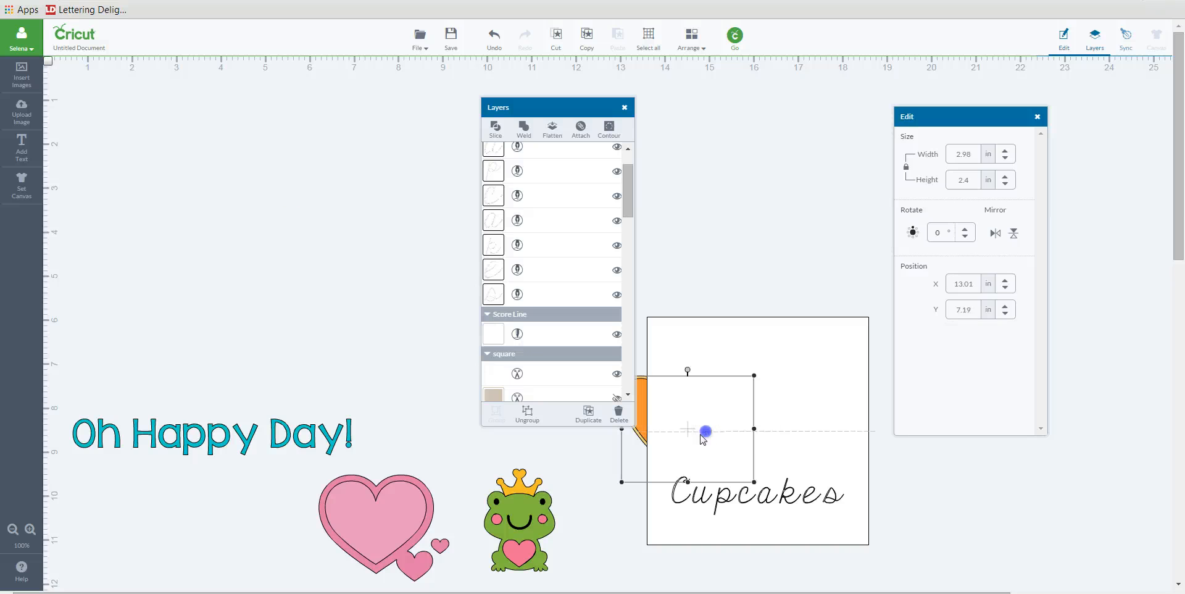
Move the pink hearts image to about X 2.26, Y 2.39 and enlarge it to about 4.67 × 3.82 in
click(322, 510)
drag(322, 510, 146, 197)
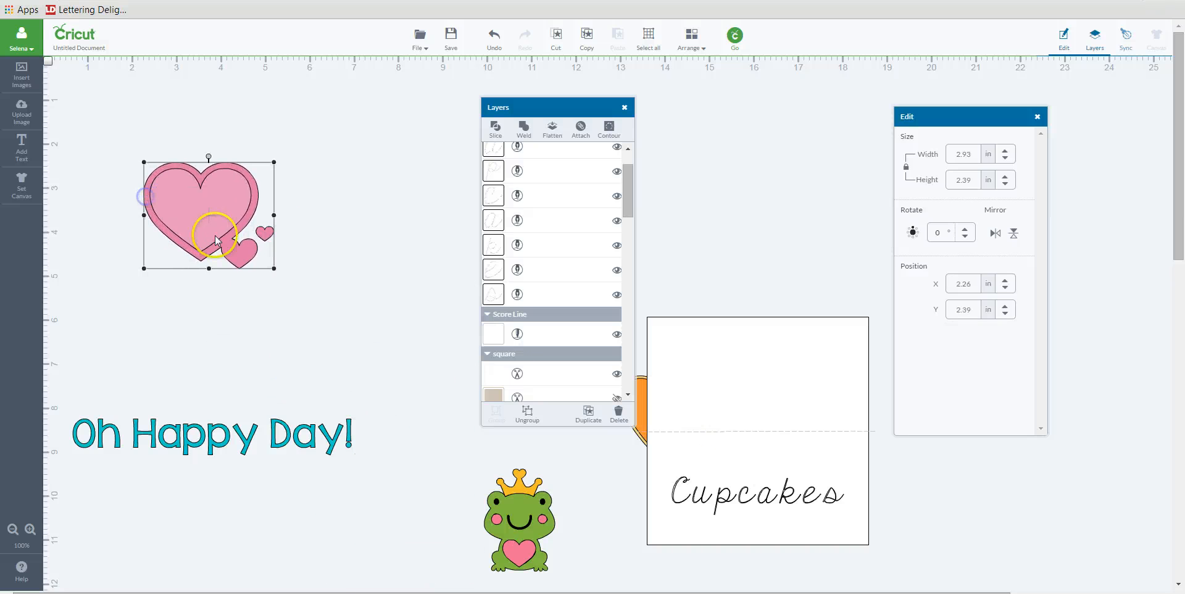
drag(272, 271, 358, 384)
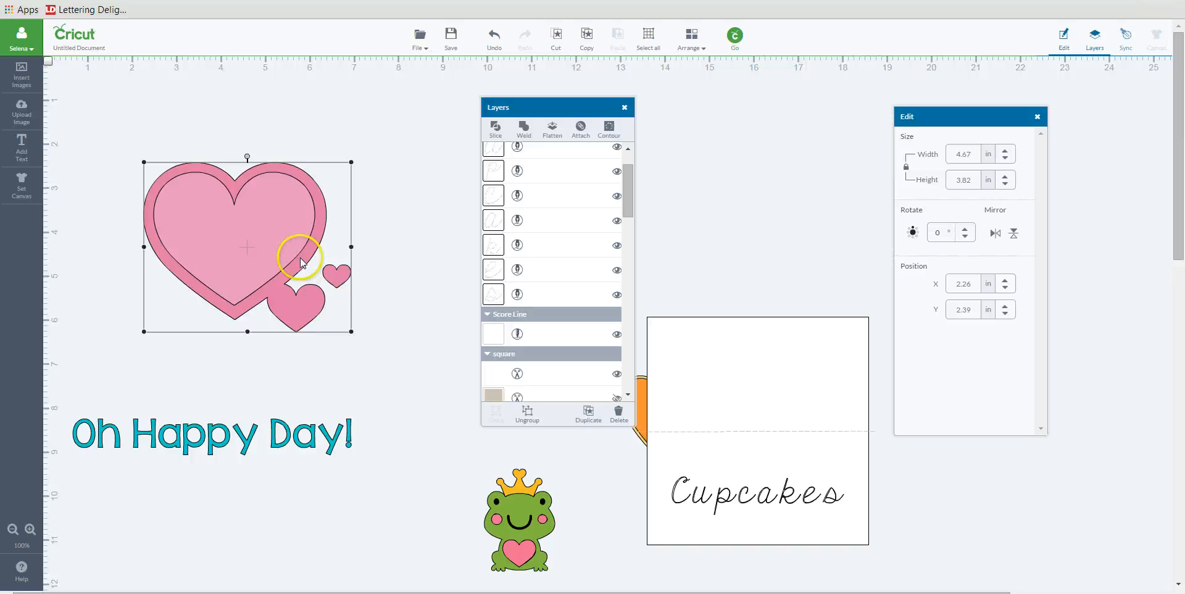
click(393, 252)
click(271, 241)
right_click(272, 241)
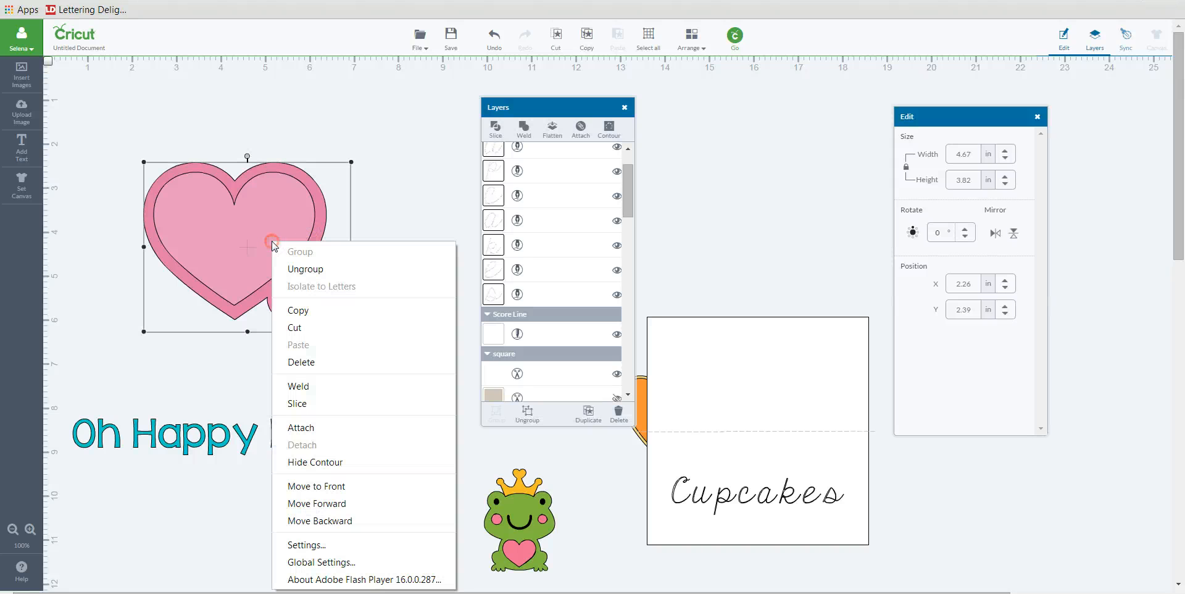
click(385, 76)
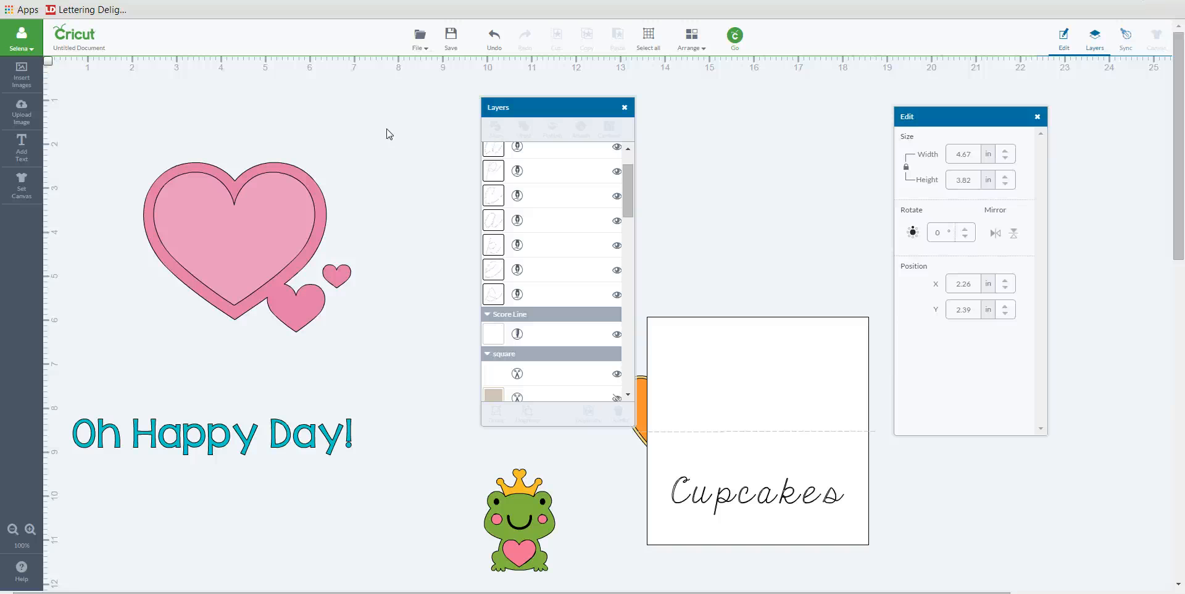
Move the enlarged pink hearts to about X 1.29, Y 2.28 and ungroup their layers
drag(195, 246, 152, 241)
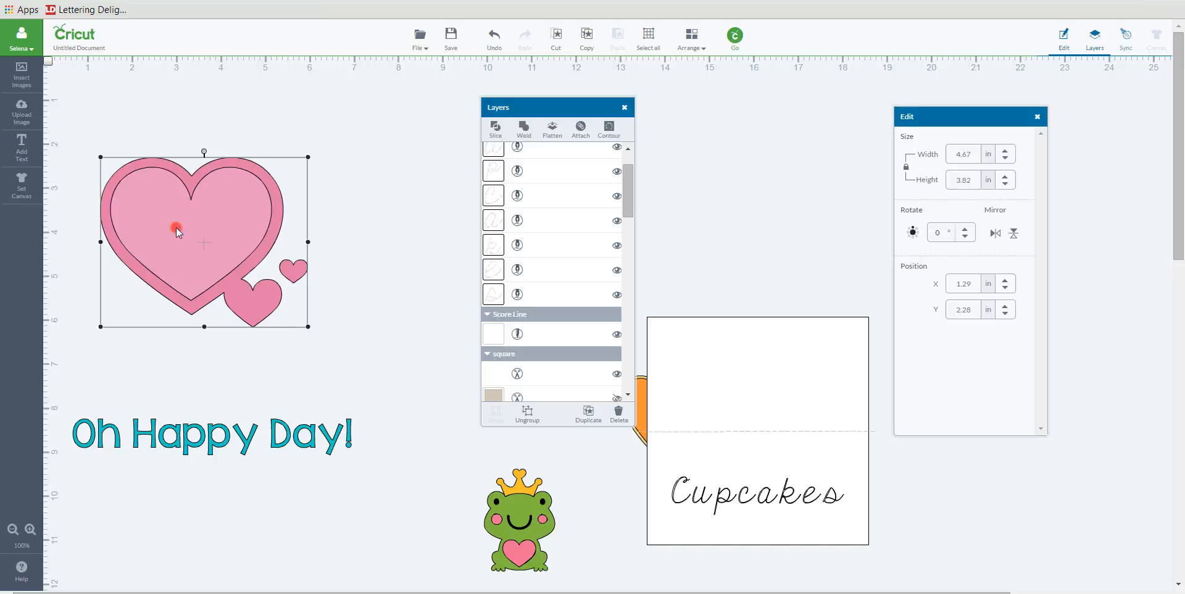
right_click(176, 227)
click(278, 255)
Check the ungrouped pink hearts by selecting the lighter inner heart and the darker hearts layer one at a time
click(201, 218)
mouse_move(207, 222)
mouse_down()
mouse_move(208, 234)
mouse_move(208, 222)
mouse_up()
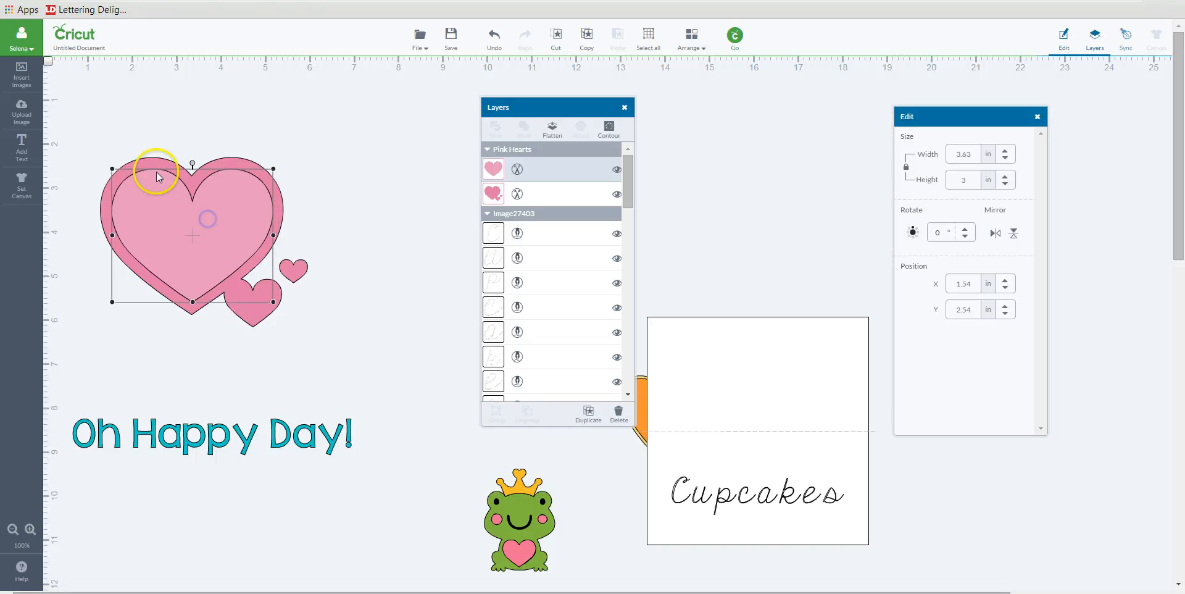
click(147, 161)
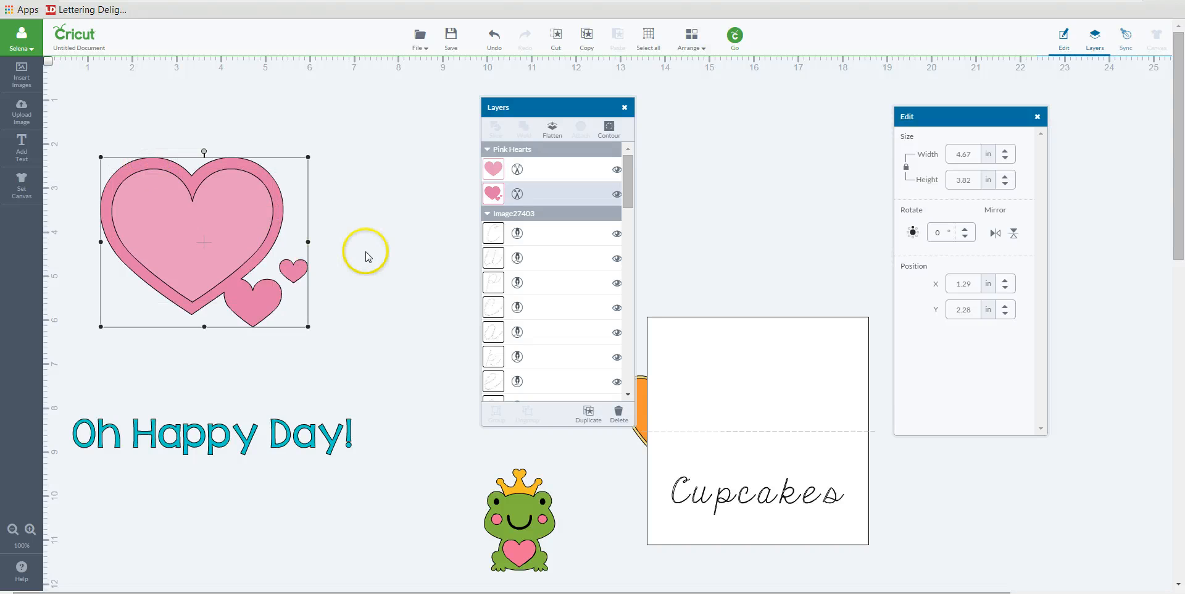
click(252, 239)
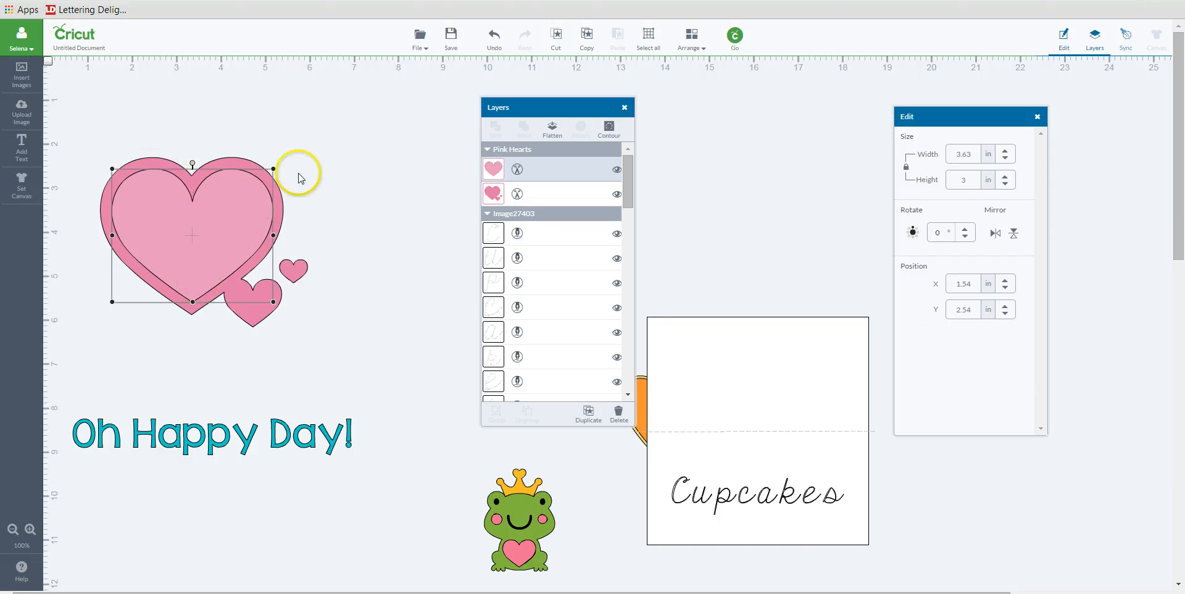
click(327, 159)
Attach the two Pink Hearts layers to each other and move them as one to about X 1.84, Y 3.3
click(206, 232)
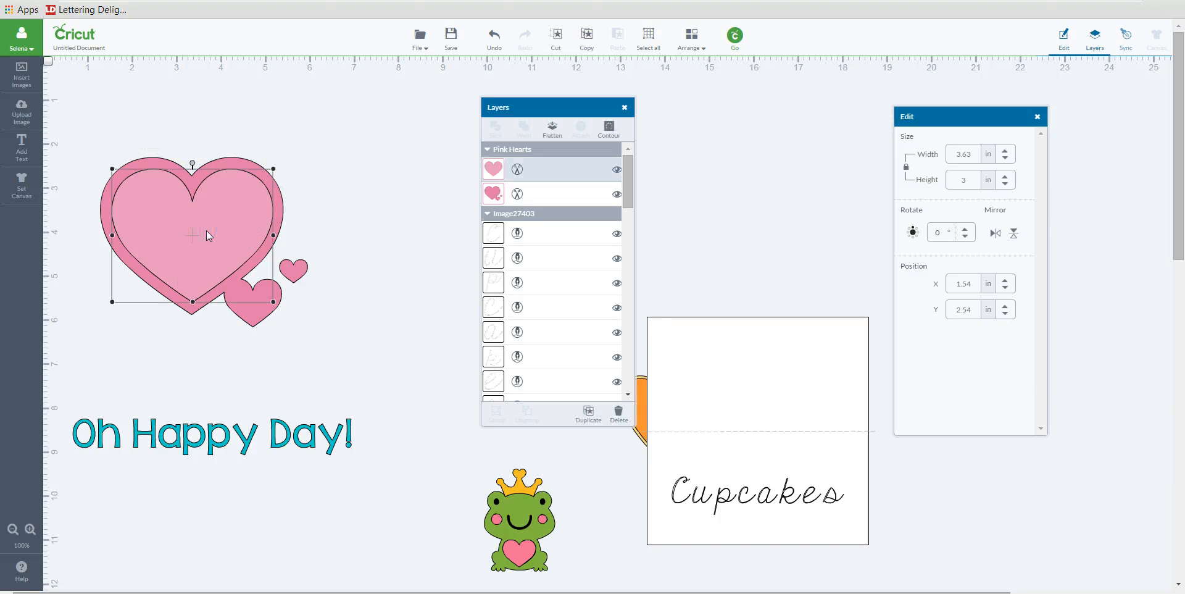
shift+click(235, 163)
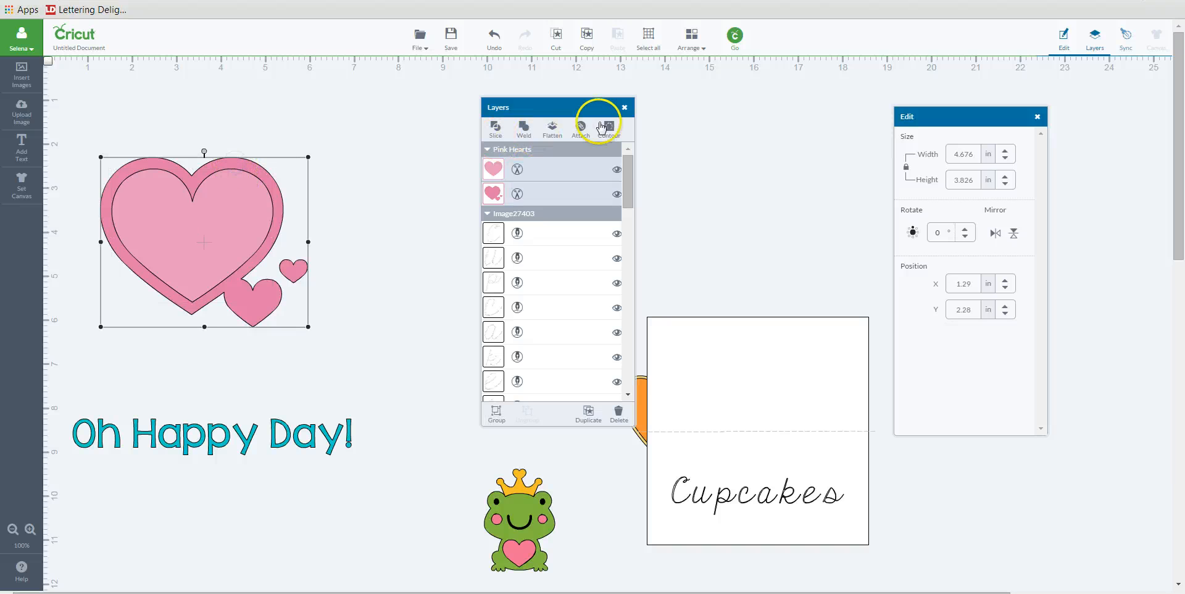
click(453, 381)
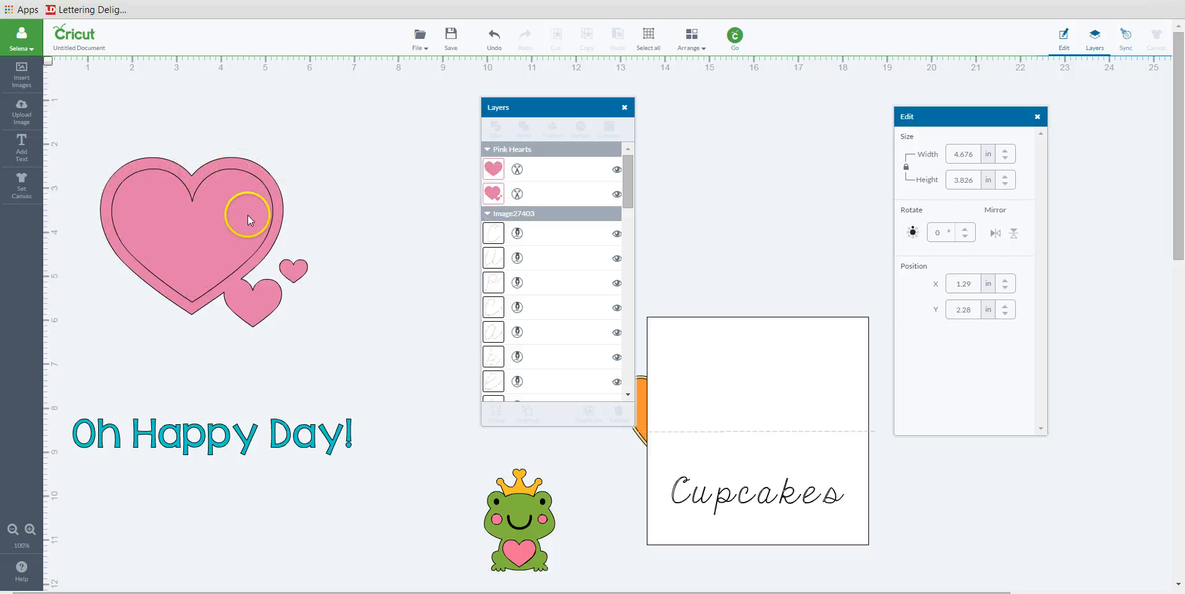
mouse_move(247, 214)
mouse_down()
mouse_move(240, 198)
mouse_move(252, 201)
mouse_up()
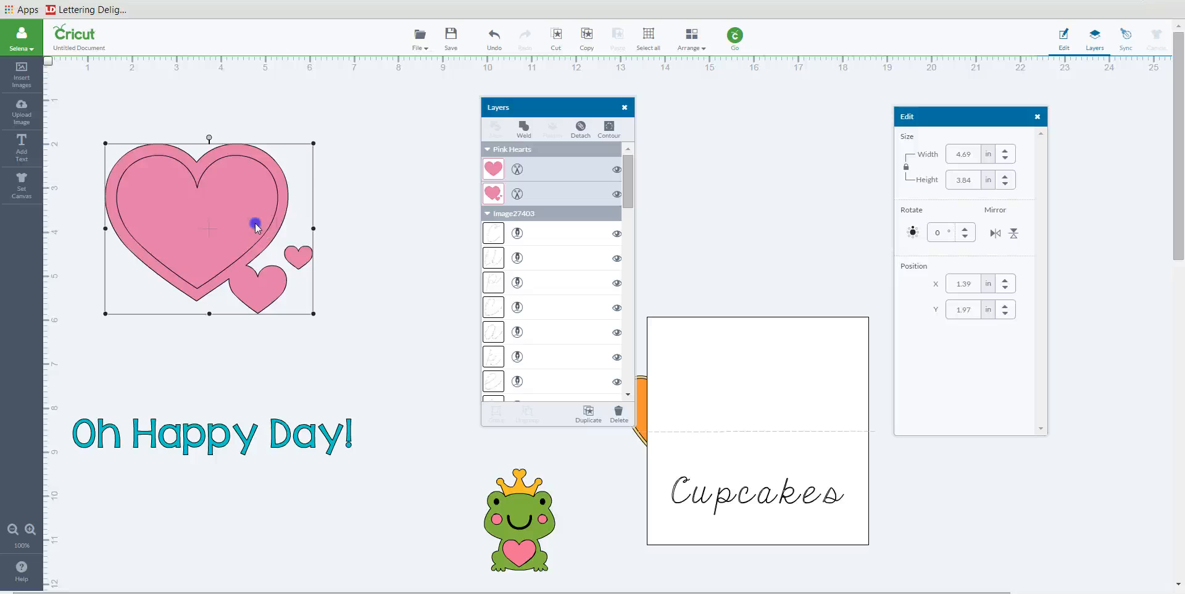
drag(255, 226, 272, 272)
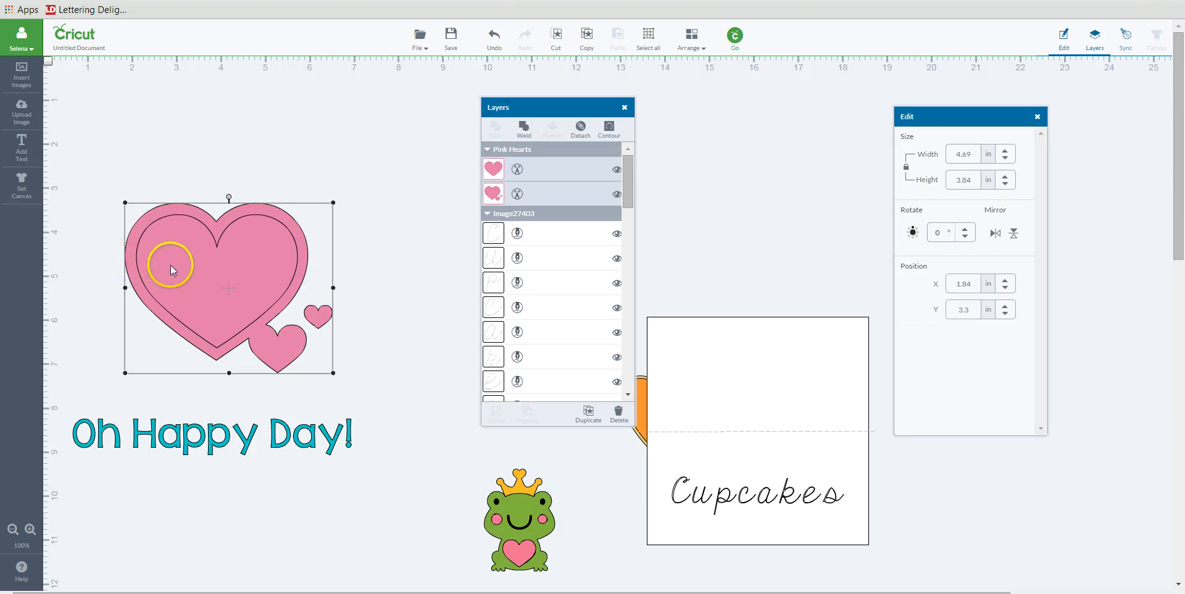
Undo both moves and the attachment of the two Pink Hearts layers
click(492, 38)
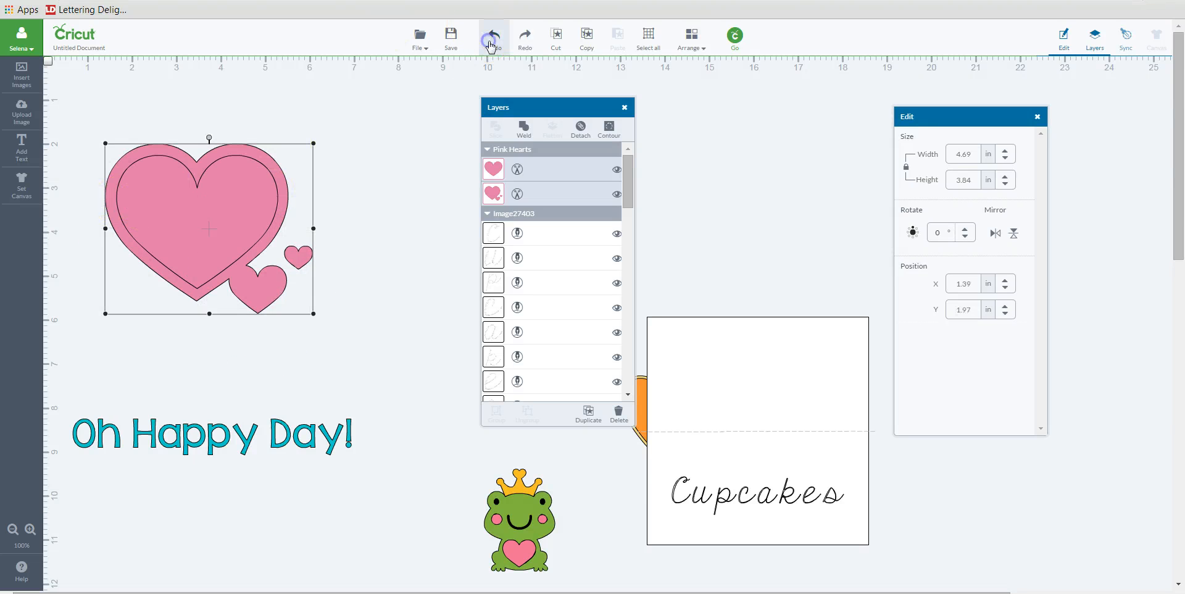
click(490, 43)
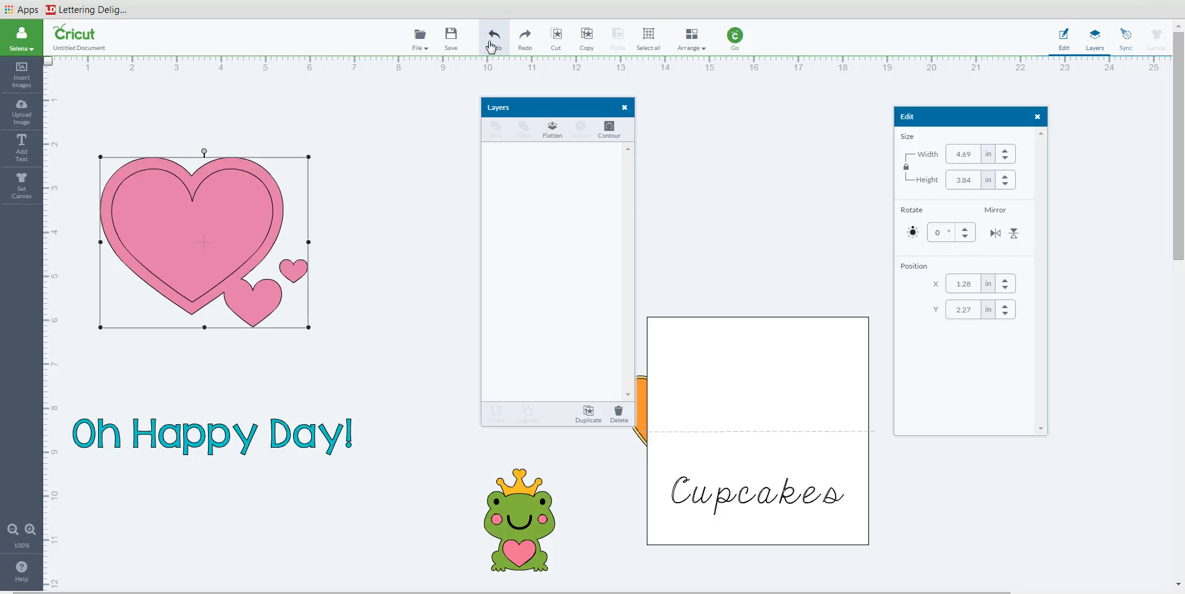
click(492, 47)
Move the lighter inner heart to about X 8.43, Y 1.98, and insert the plain tan rectangle from an image search for "rectangle"
drag(227, 242, 518, 173)
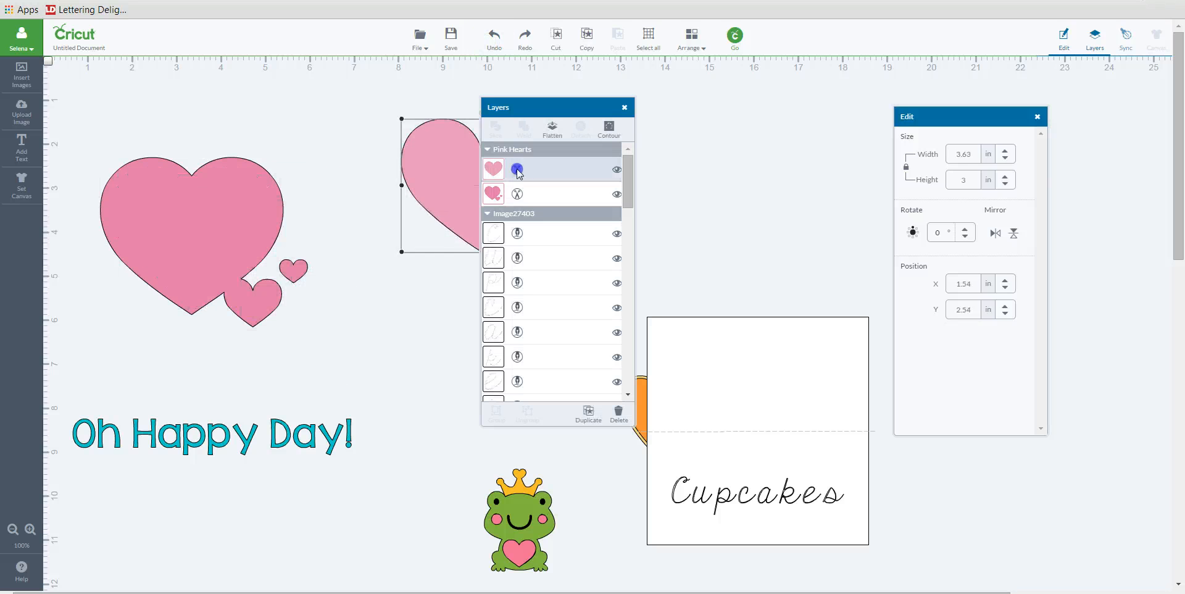
click(31, 71)
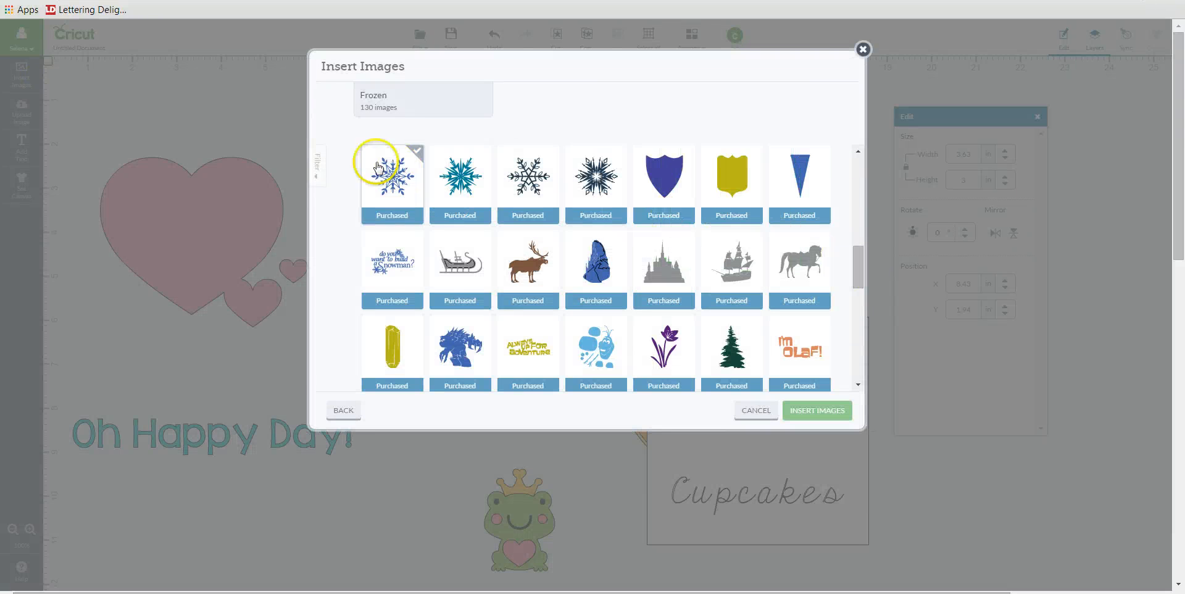
click(342, 411)
click(747, 111)
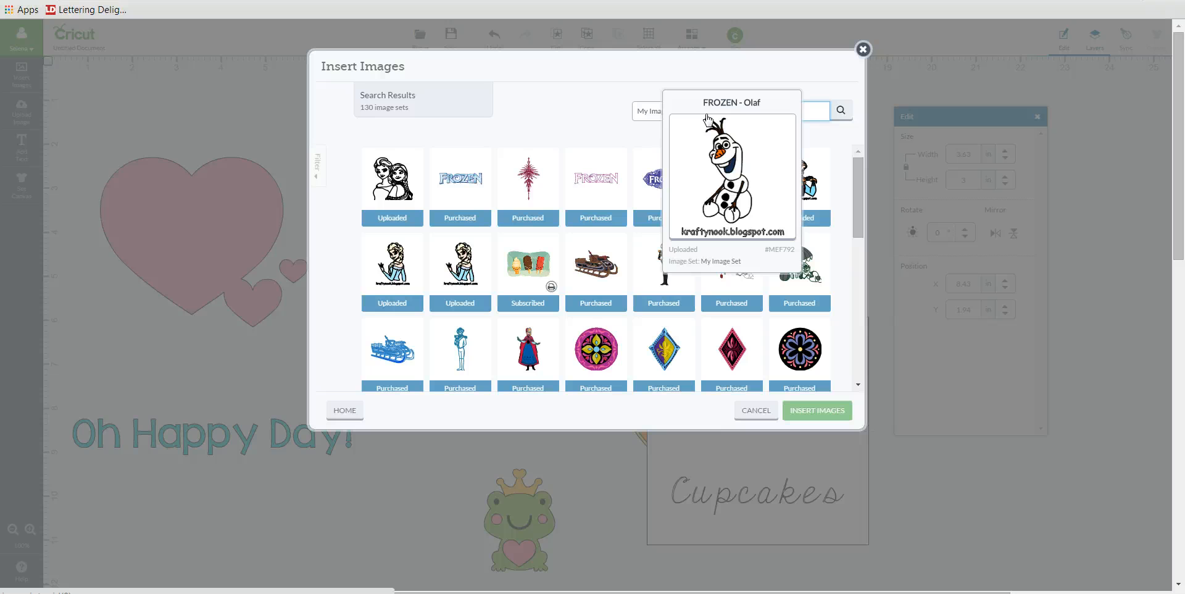
key(Return)
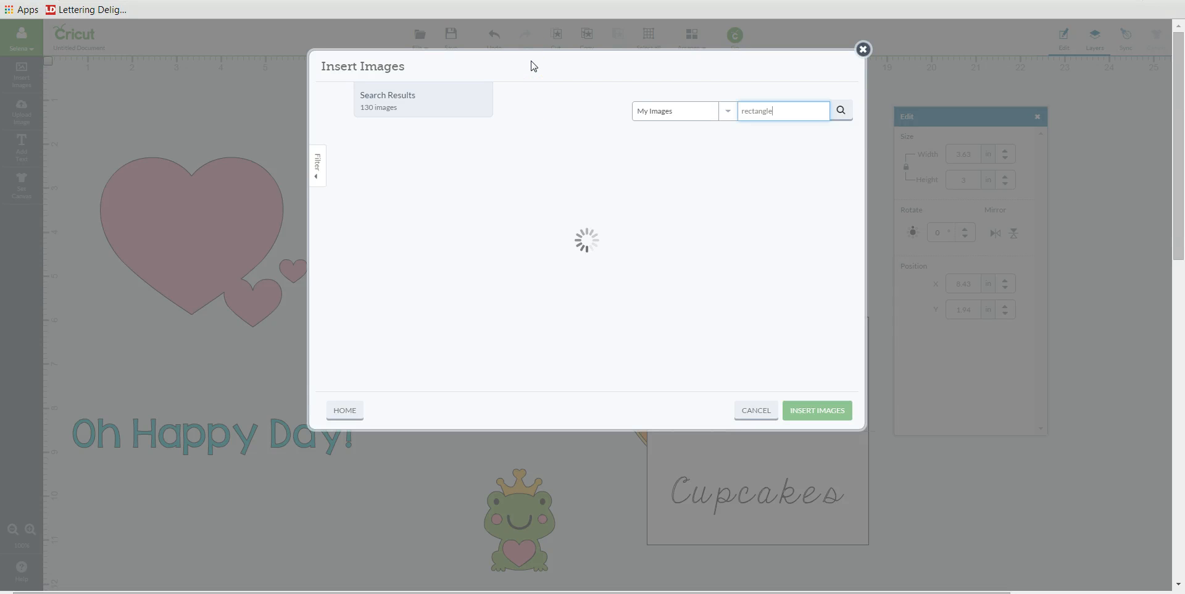
click(392, 175)
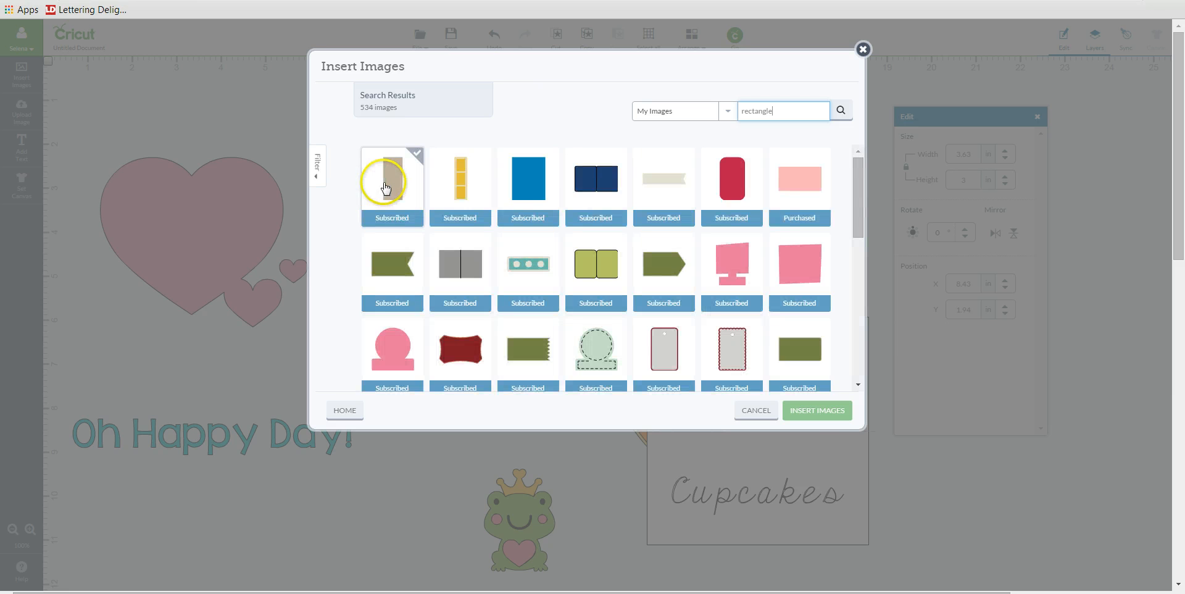
click(821, 412)
Shift the darker hearts slightly and reshape the rectangle to about 5.15 × 0.87 in across the large heart at about X 1.52, Y 3.37
drag(198, 233, 266, 205)
click(358, 329)
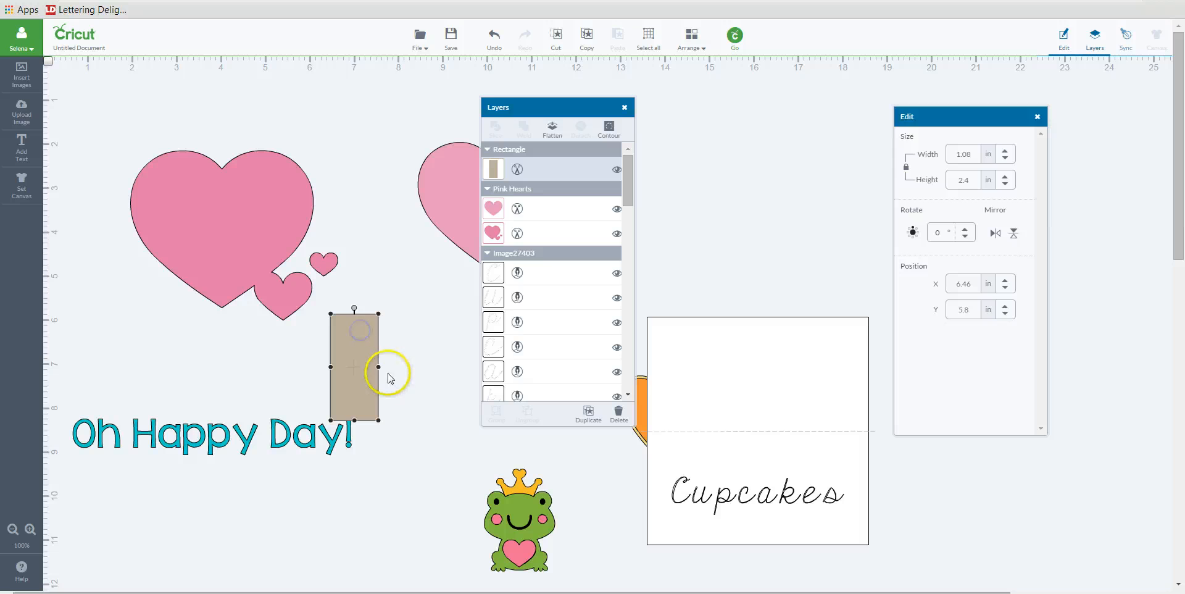
drag(381, 369, 471, 370)
drag(402, 421, 402, 351)
drag(402, 313, 340, 226)
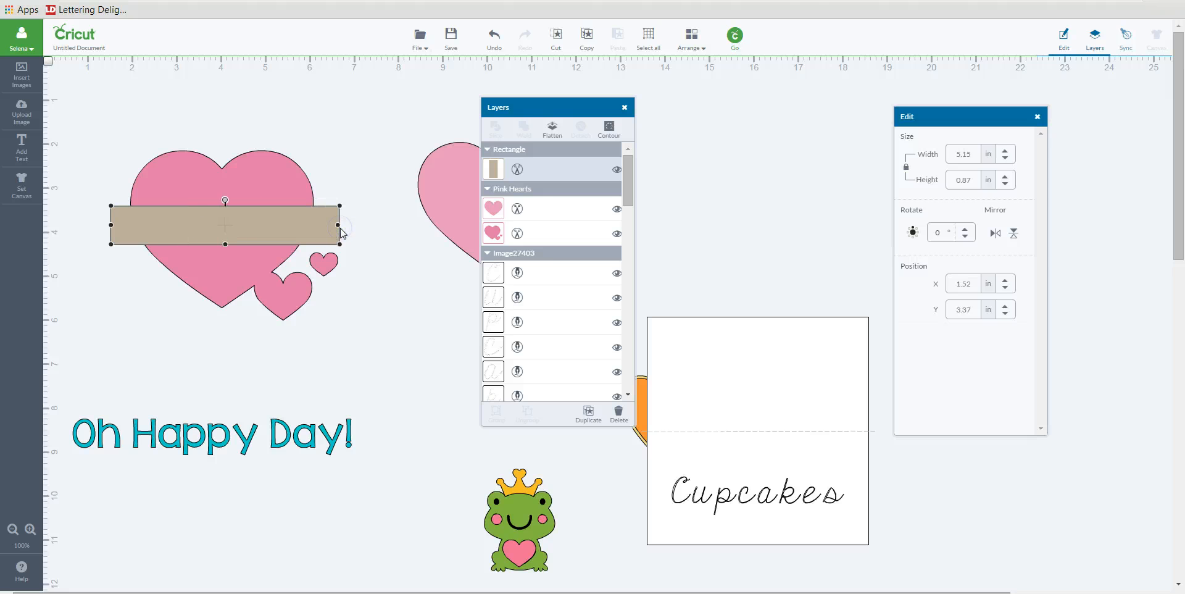
Attach the rectangle to the darker pink hearts and move them as one to about X 1.66, Y 2.09
shift+click(242, 177)
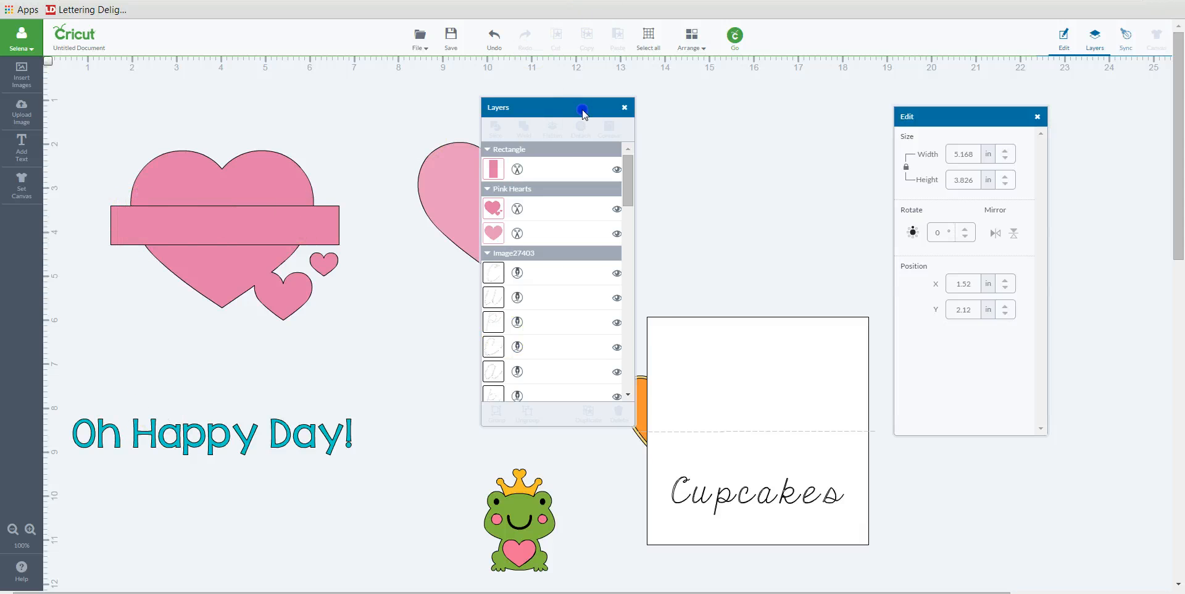
drag(583, 113, 752, 125)
click(492, 39)
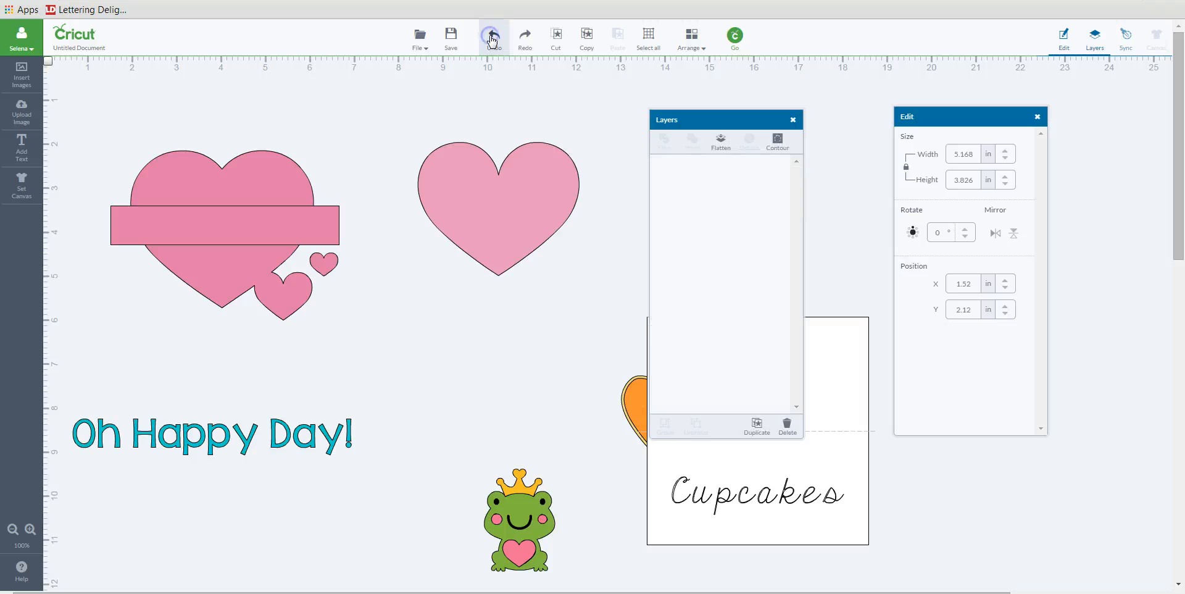
click(525, 37)
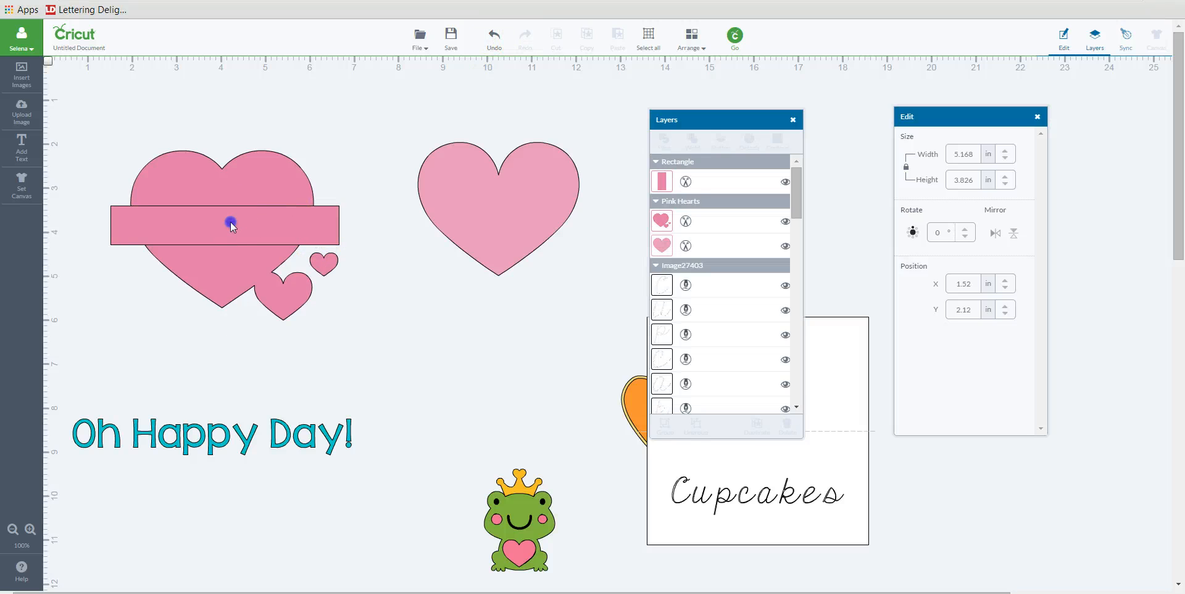
drag(233, 222, 237, 217)
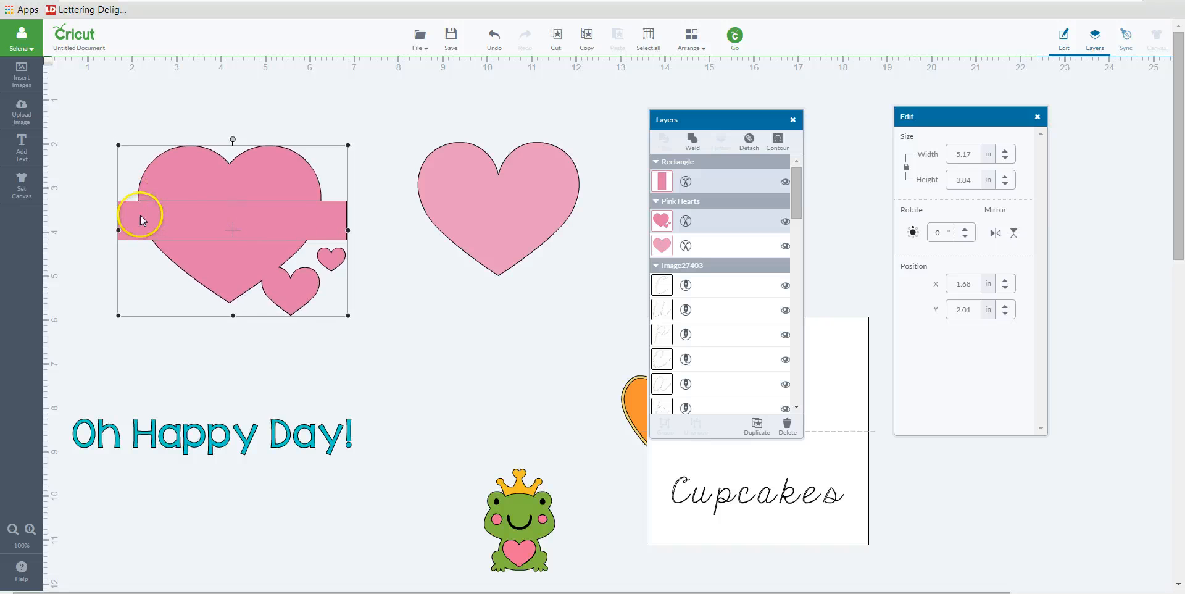
drag(141, 220, 134, 219)
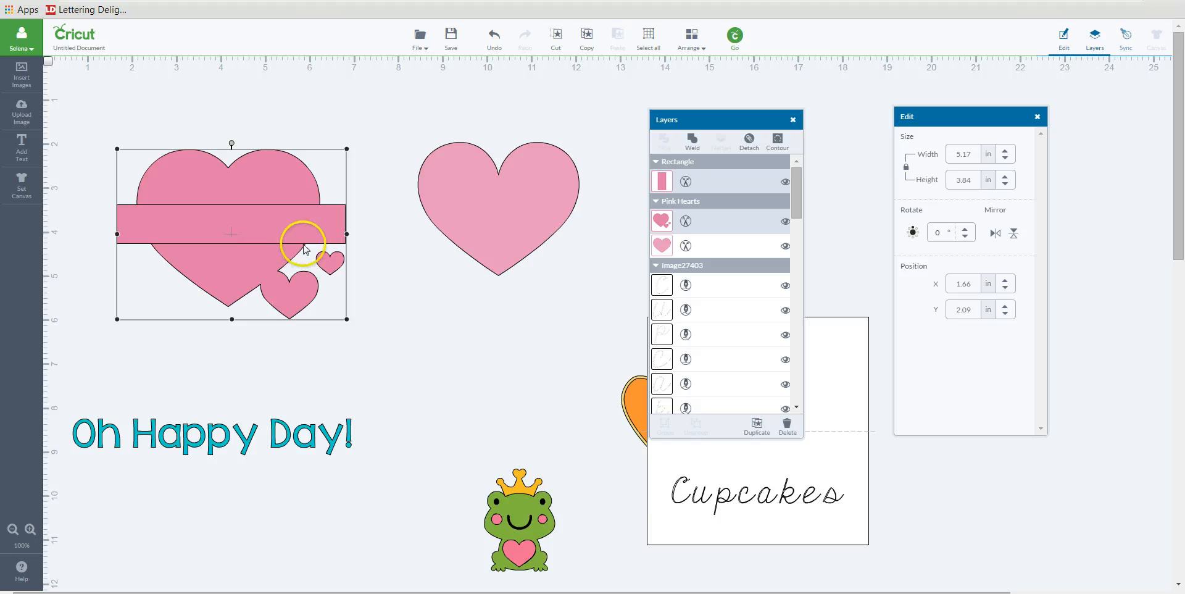
Undo the moves and the attachment of the rectangle and the darker pink hearts
click(496, 38)
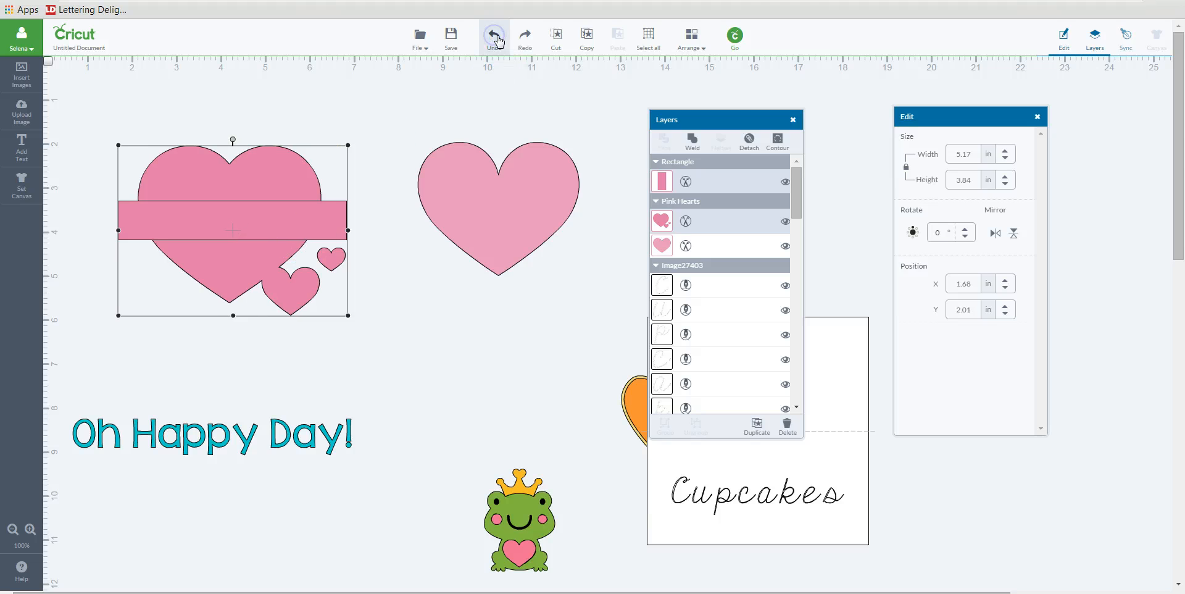
click(498, 40)
click(498, 41)
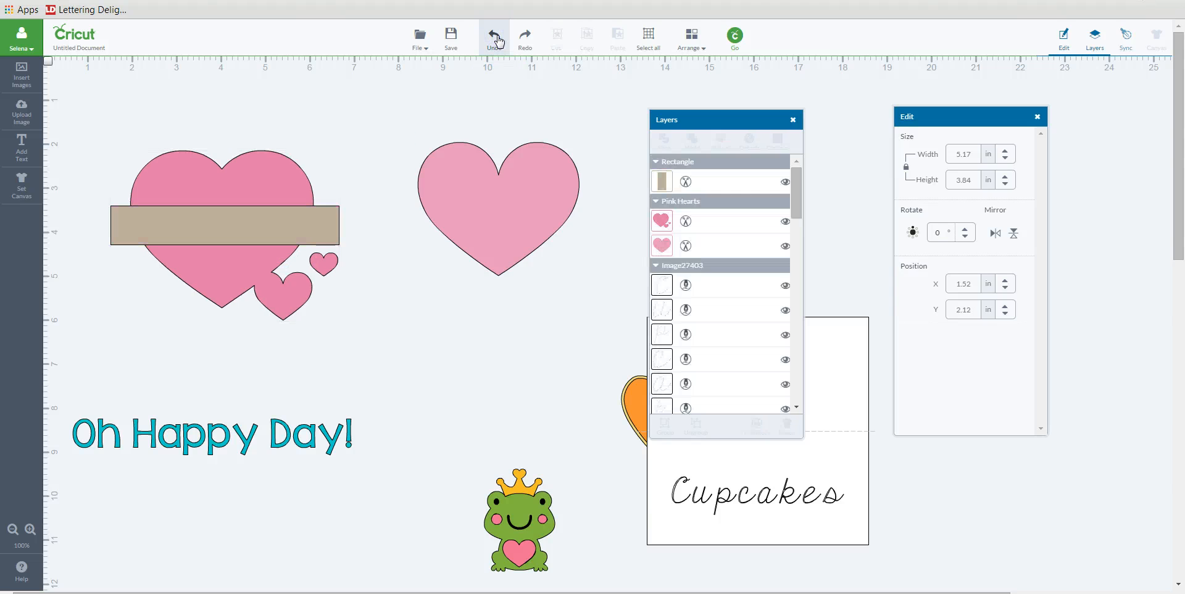
Slice the darker pink hearts with the rectangle and remove the cut-out strip from the large heart
drag(704, 117, 451, 130)
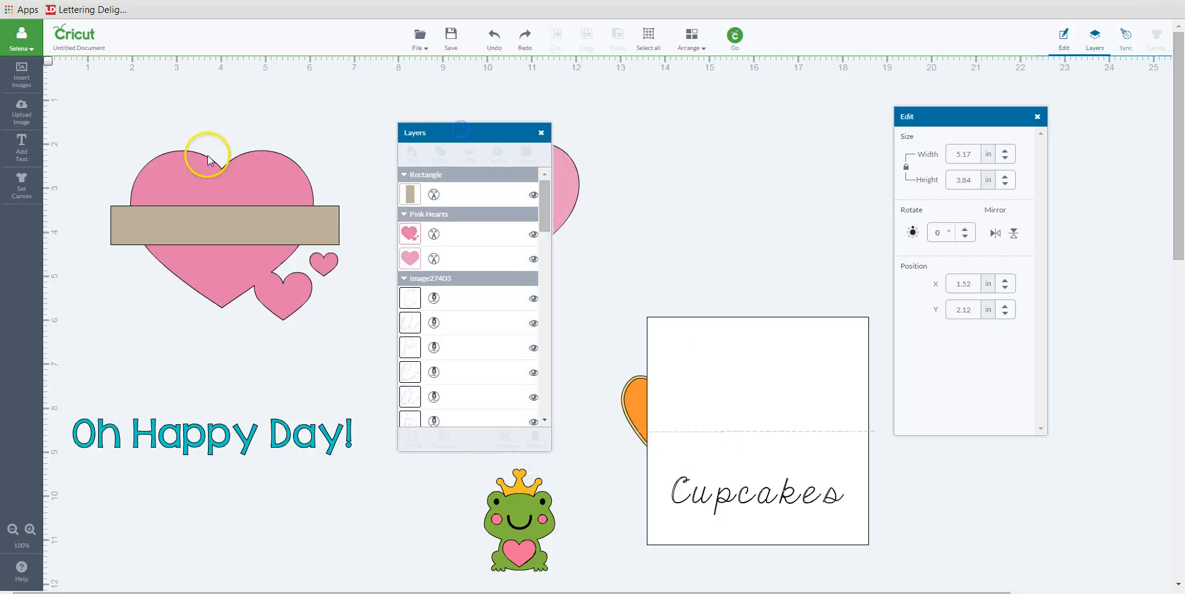
drag(69, 117, 400, 380)
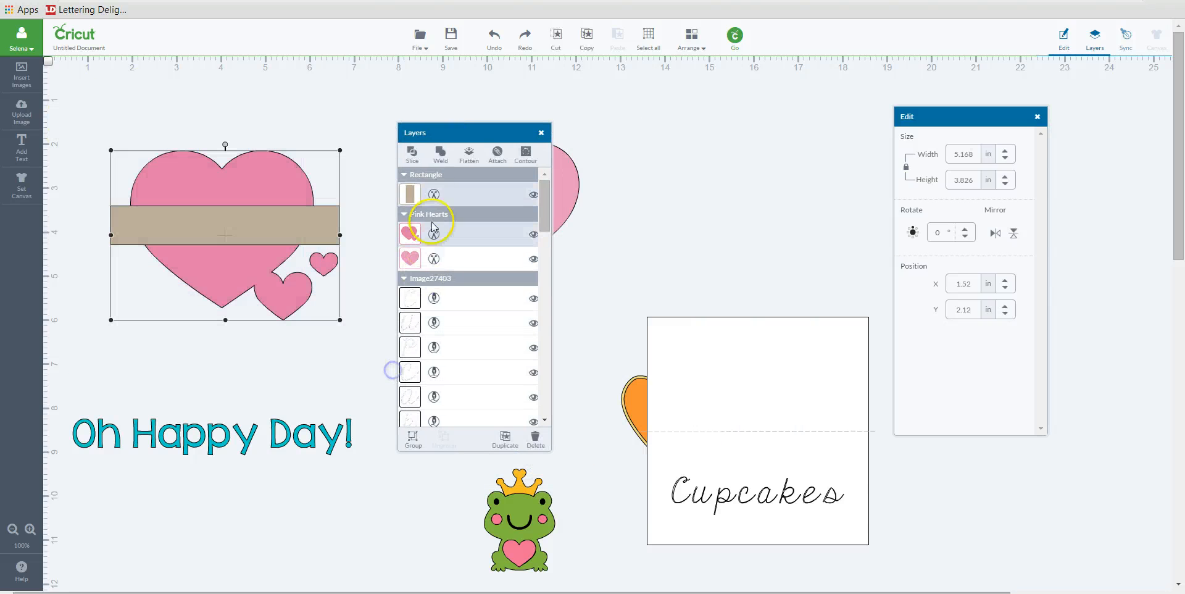
click(411, 160)
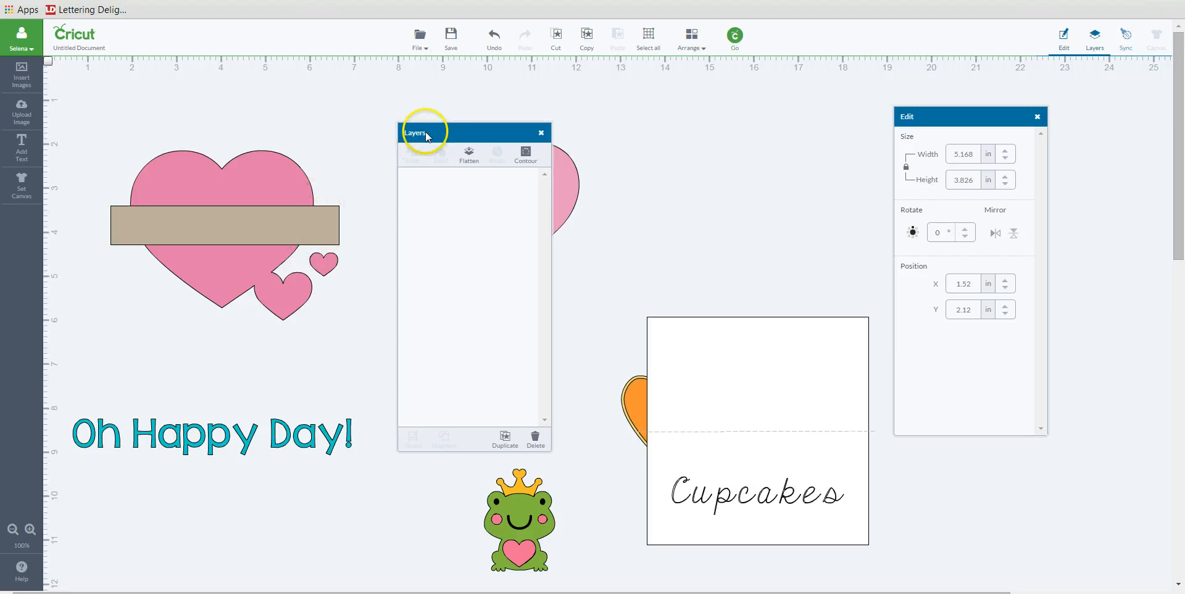
drag(222, 223, 311, 236)
click(331, 212)
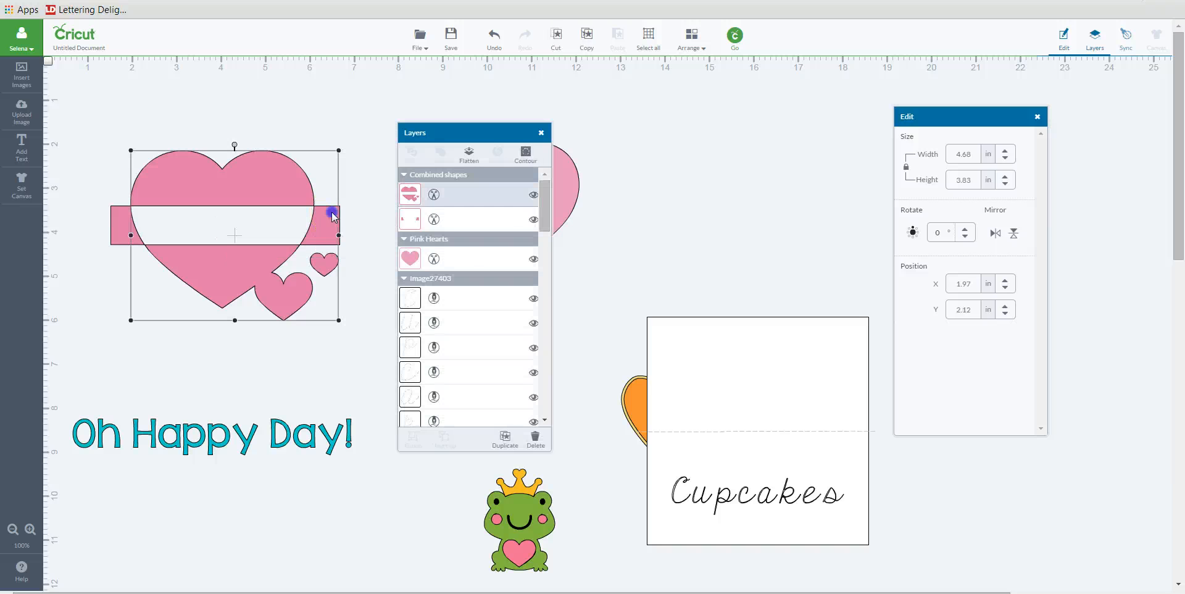
key(Delete)
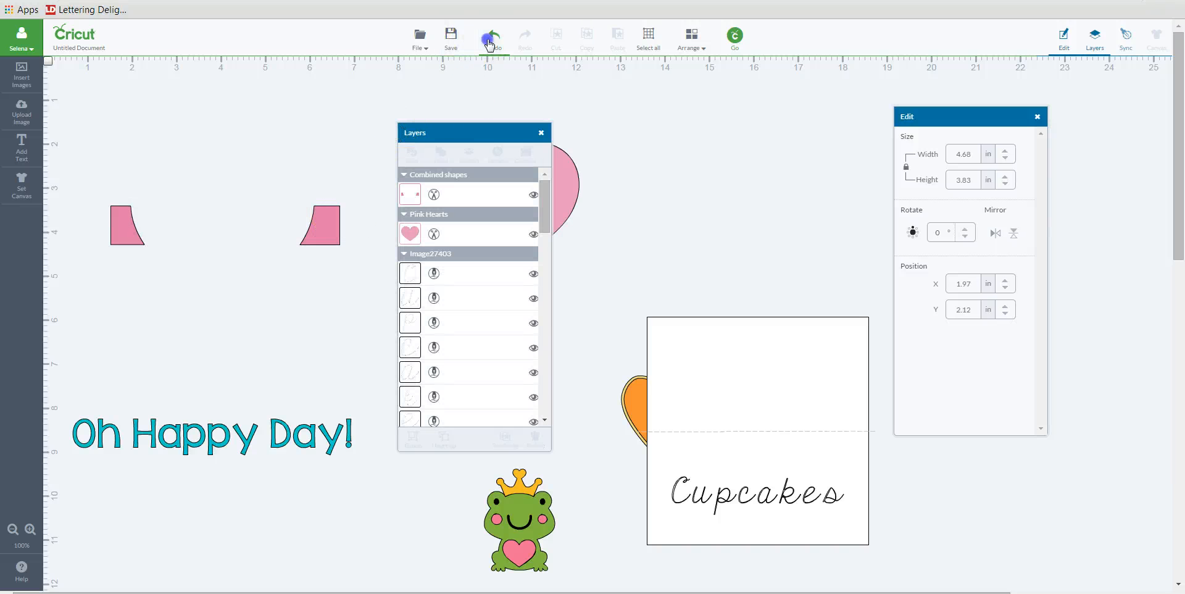
click(492, 37)
Delete the leftover rectangle ends and fit "Oh Happy Day!" into the gap, with the split hearts at about X 1.48, Y 2.23
click(123, 225)
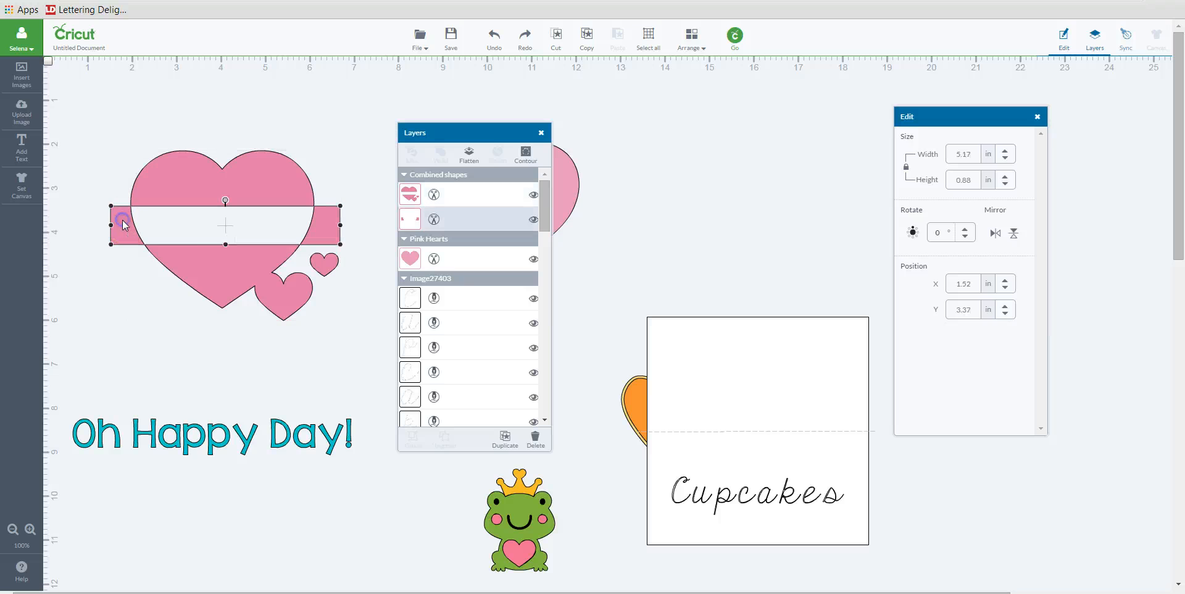
key(Delete)
drag(190, 438, 303, 208)
click(383, 210)
drag(388, 206, 222, 232)
click(303, 239)
click(361, 228)
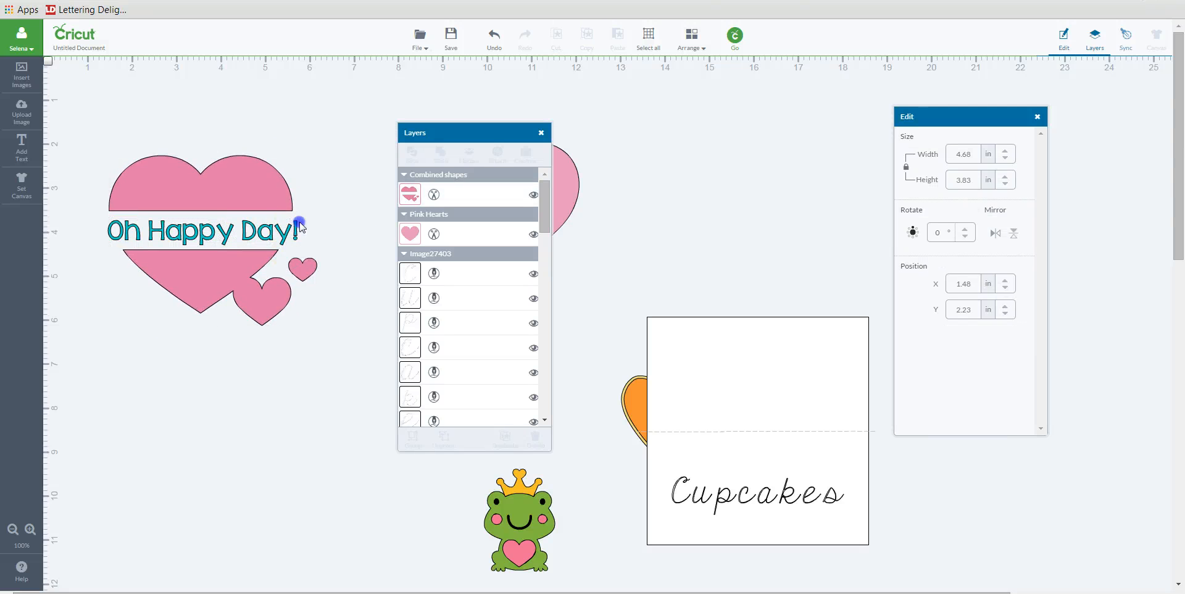
Move the split hearts below the text and use Color Sync to give "Oh Happy Day!" the same pink as the split hearts
click(254, 317)
drag(269, 149, 250, 241)
click(253, 234)
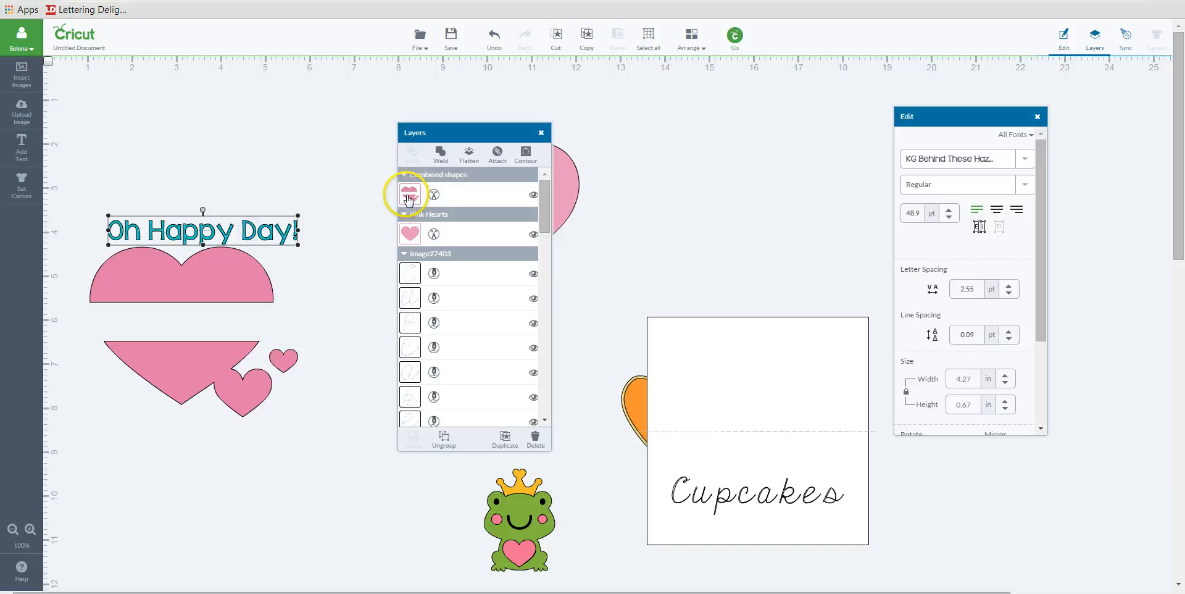
click(1125, 37)
drag(1042, 160, 364, 83)
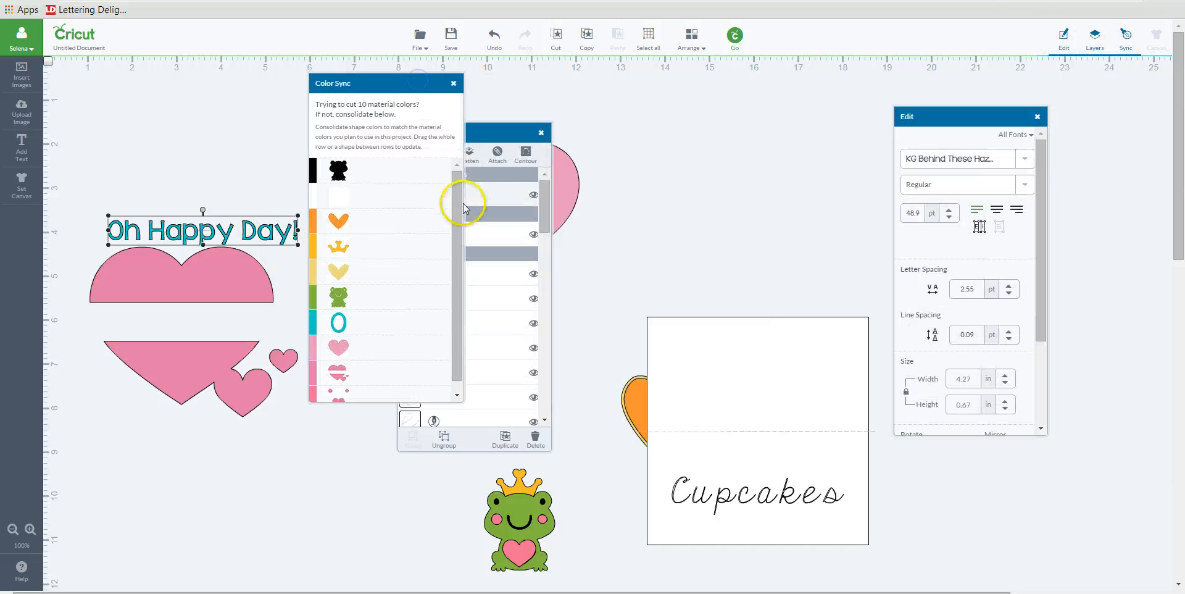
drag(456, 207, 453, 276)
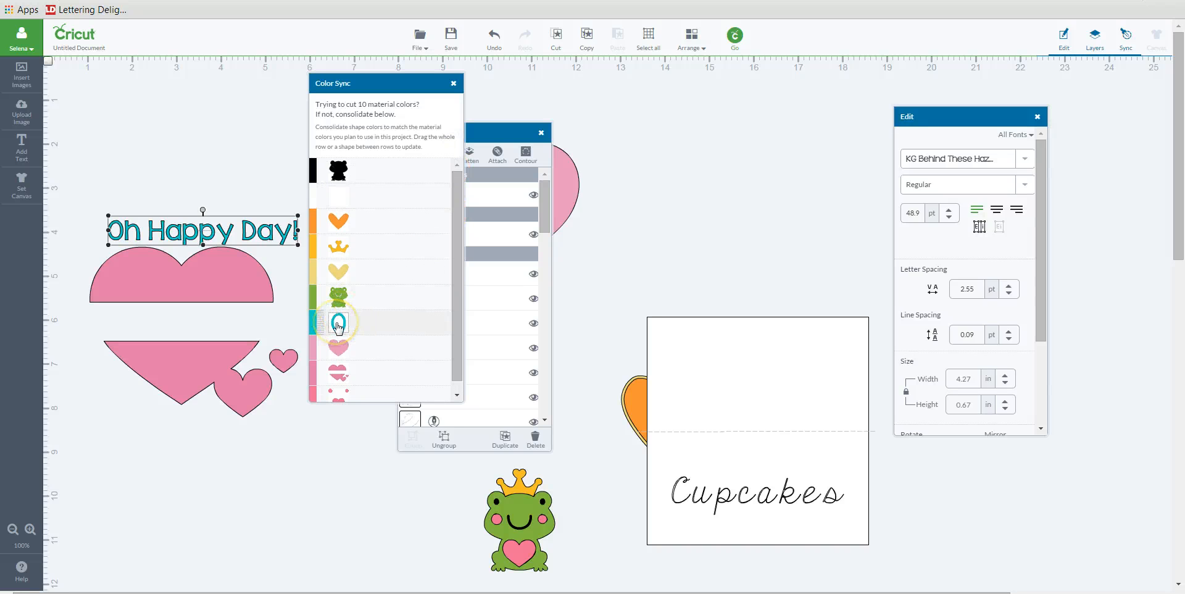
drag(346, 321, 339, 376)
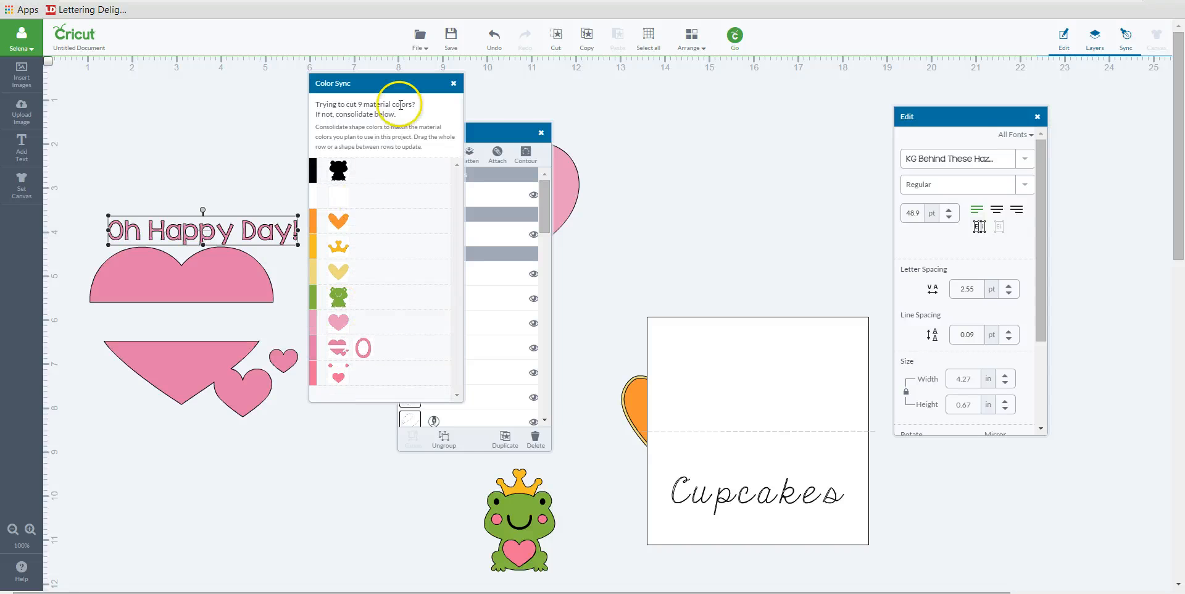
Place the recoloured text in the gap of the split hearts and move the lighter pink heart beside the frog
drag(279, 232, 258, 322)
click(350, 226)
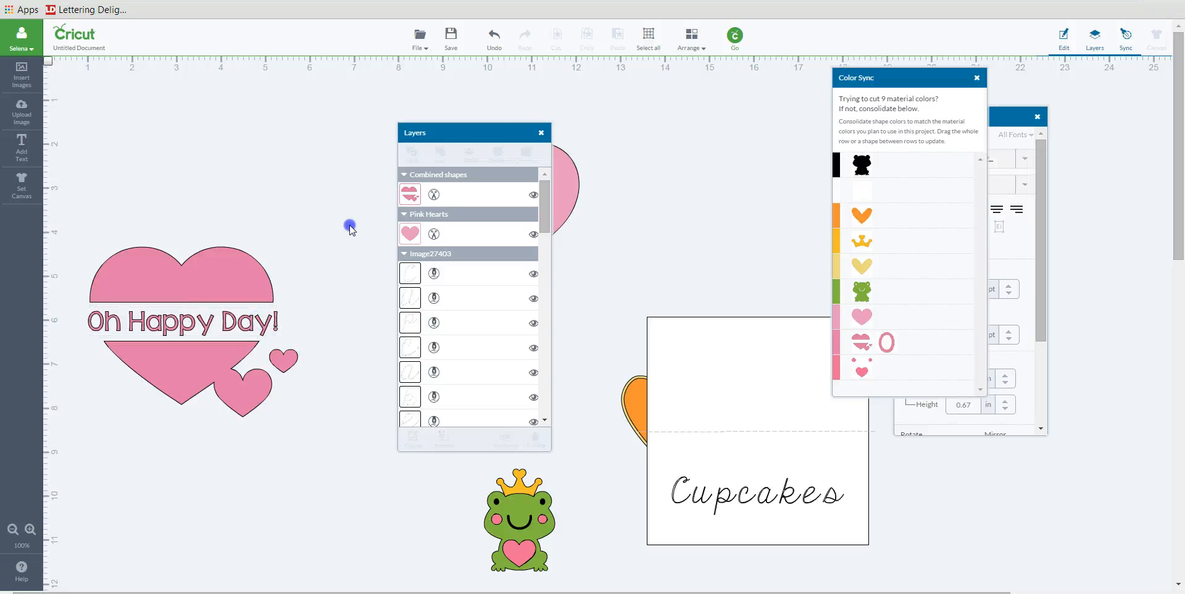
drag(484, 137, 655, 111)
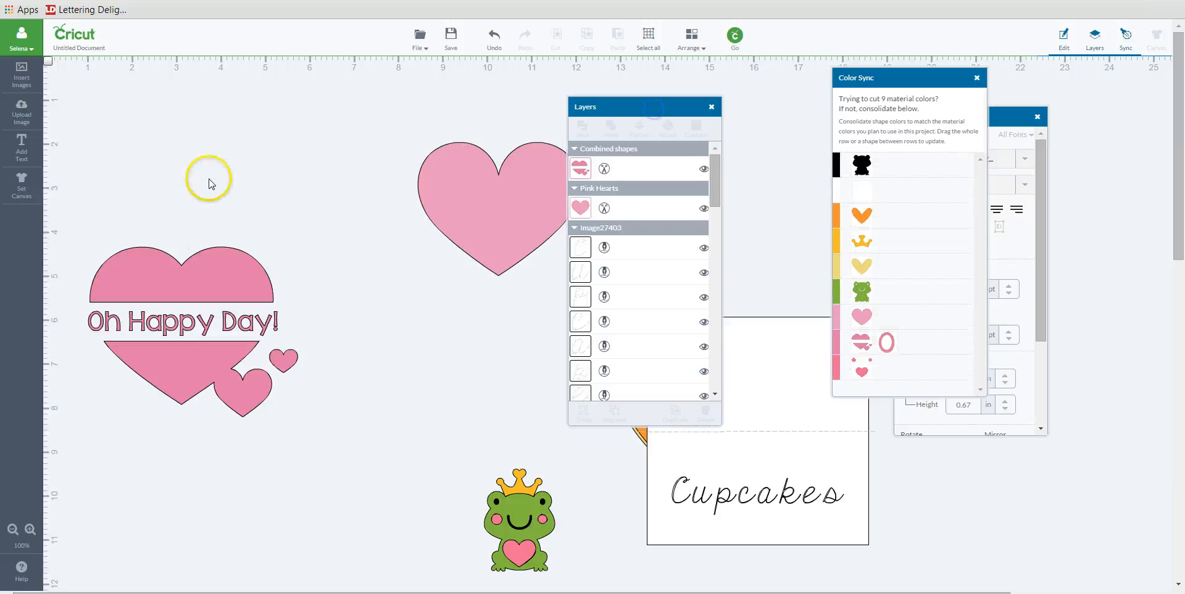
click(474, 209)
drag(474, 209, 371, 498)
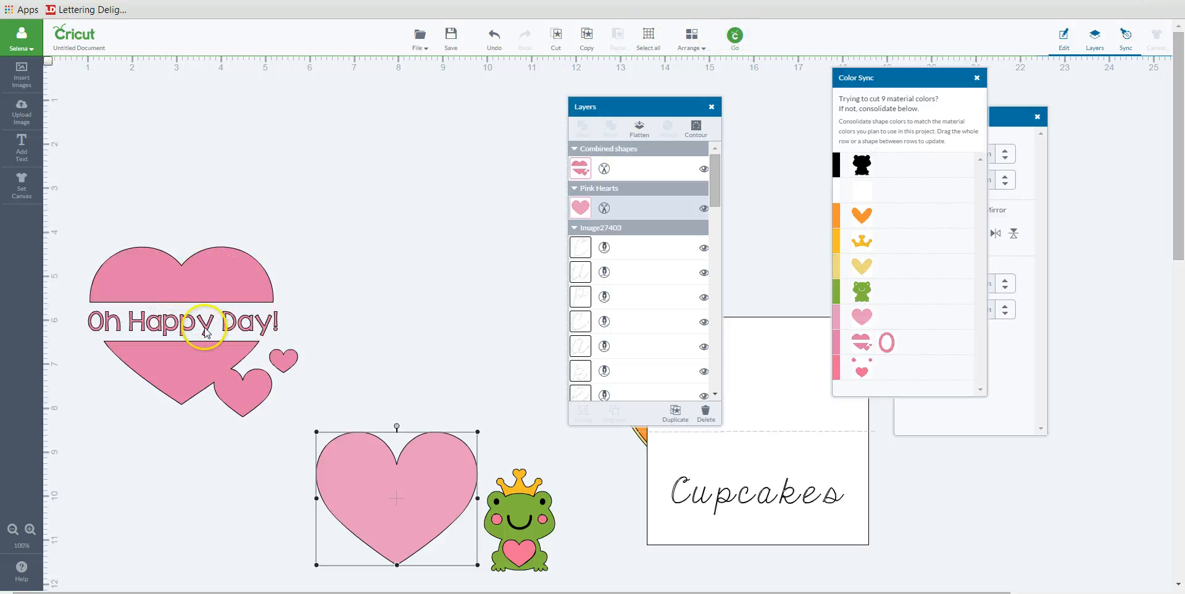
Reposition the split hearts and "Oh Happy Day!" above the lighter heart, with the text filling the gap
drag(198, 373, 180, 236)
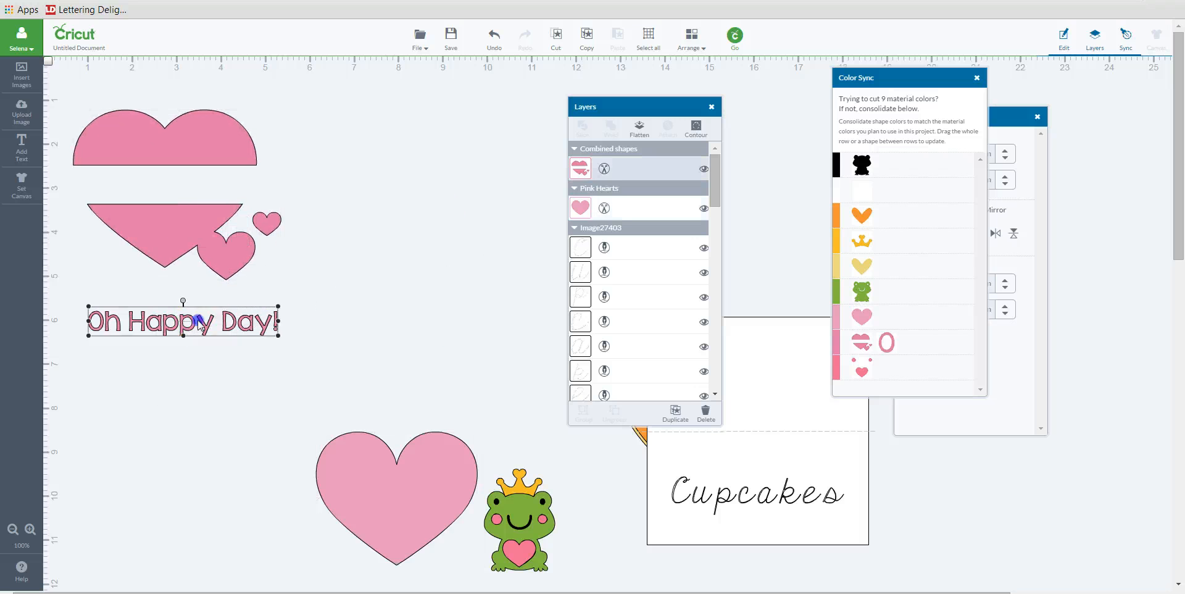
drag(198, 319, 387, 113)
drag(211, 233, 284, 347)
drag(362, 134, 268, 301)
click(503, 285)
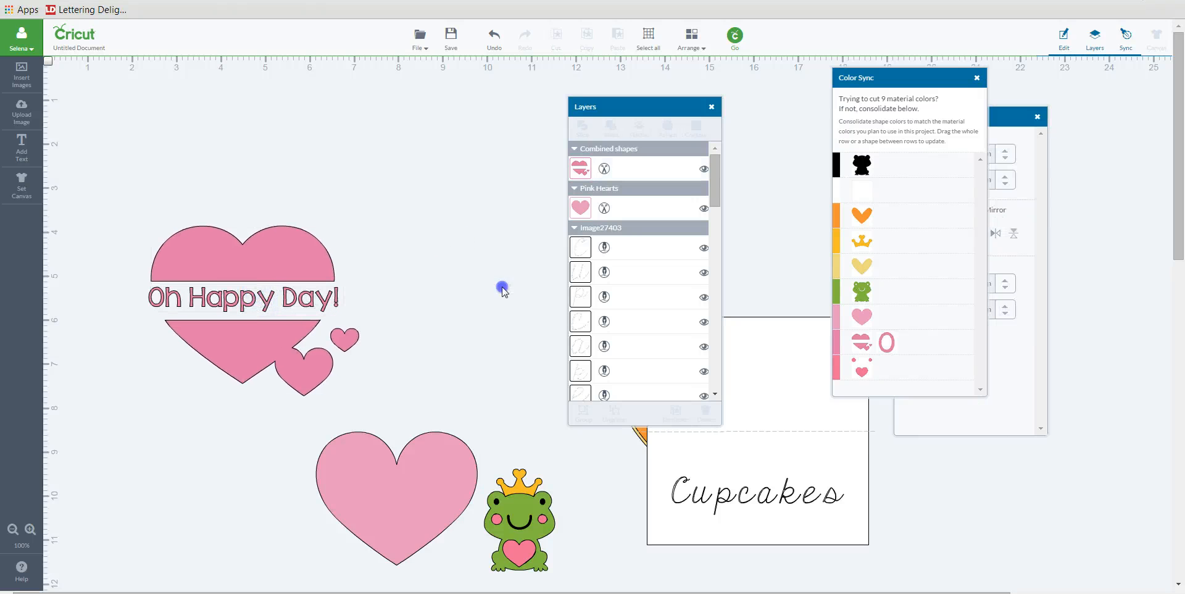
Duplicate the split hearts with their text and move the copied hearts to about X 6.87, Y 3.8, beside the original
drag(123, 191, 196, 321)
drag(108, 189, 421, 451)
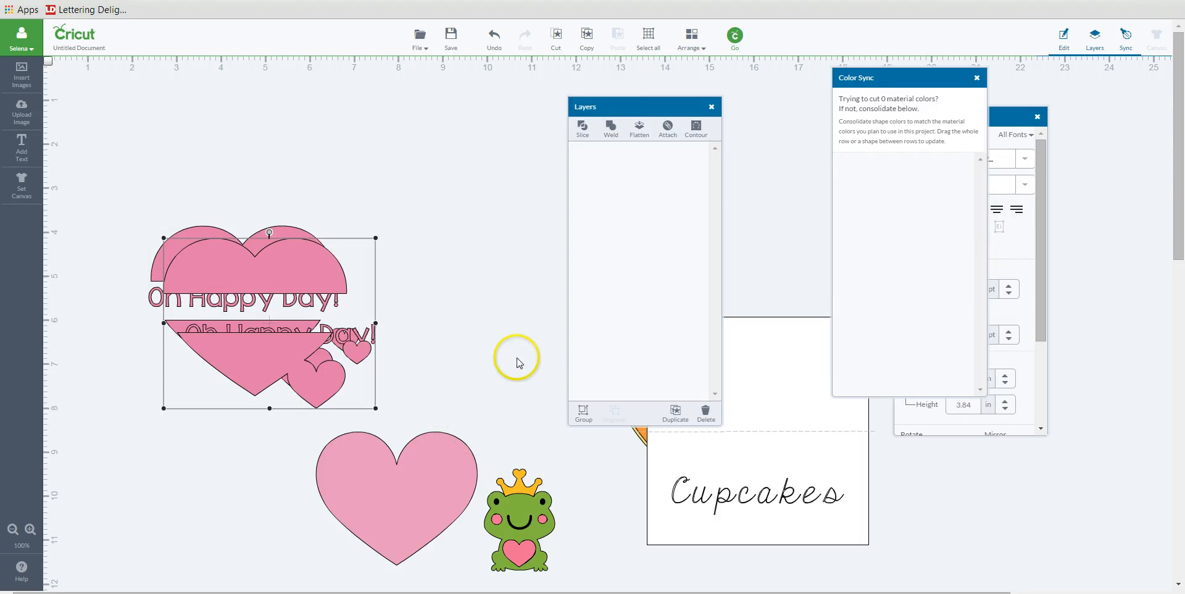
drag(261, 284, 447, 272)
drag(618, 108, 860, 130)
Delete the lighter pink heart, the frog, the orange heart and the "Cupcakes" card from the canvas
click(447, 460)
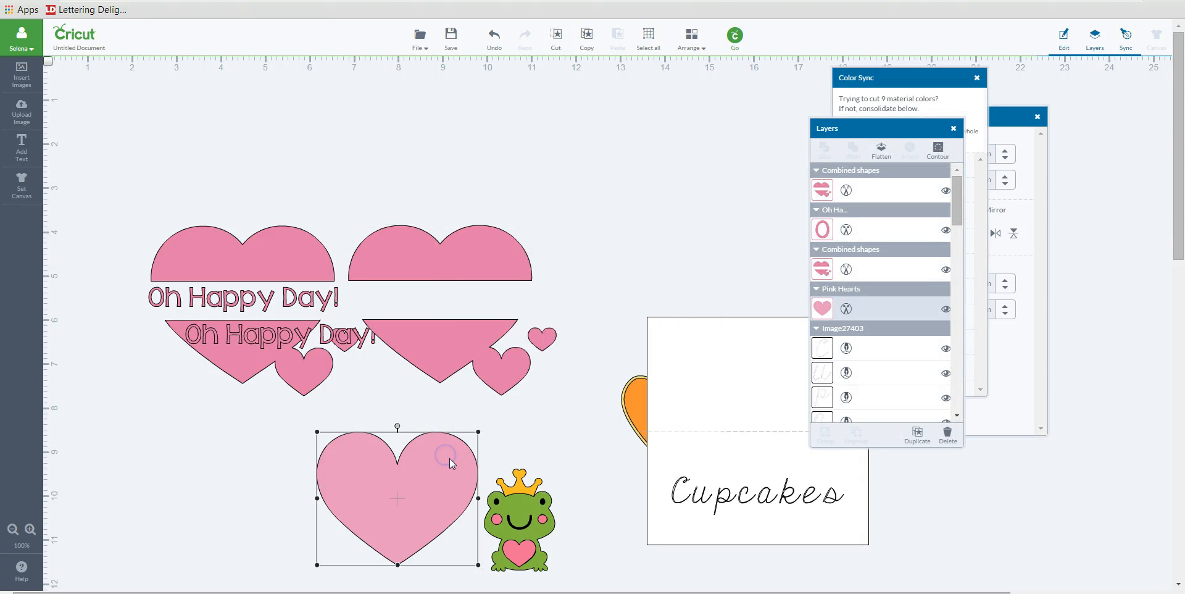
key(Delete)
click(542, 544)
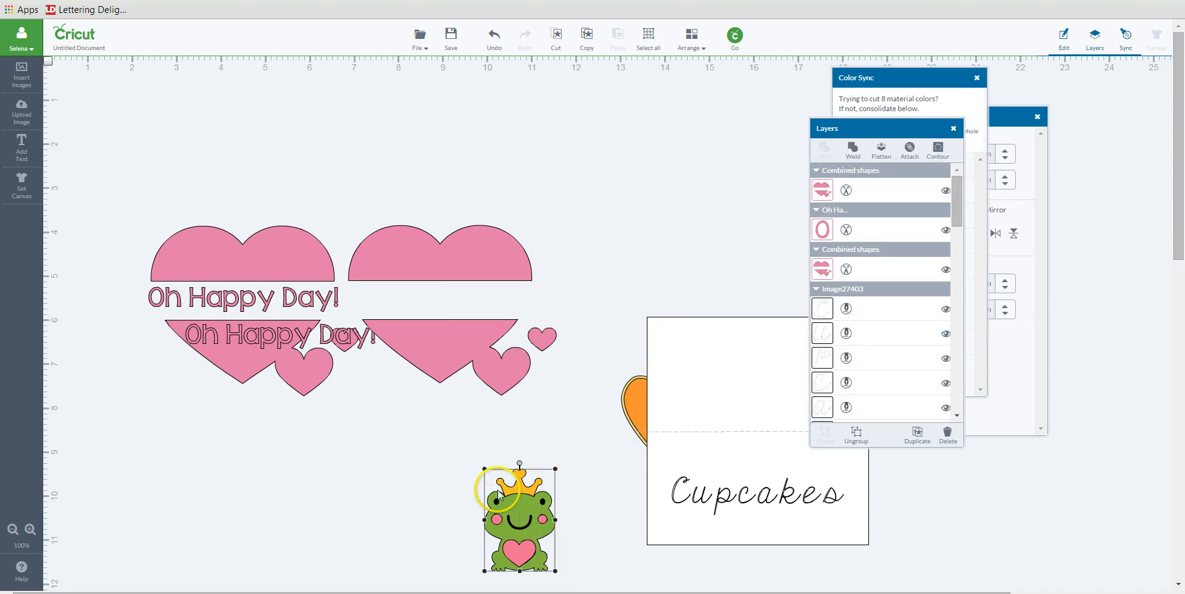
key(Delete)
click(632, 401)
key(Delete)
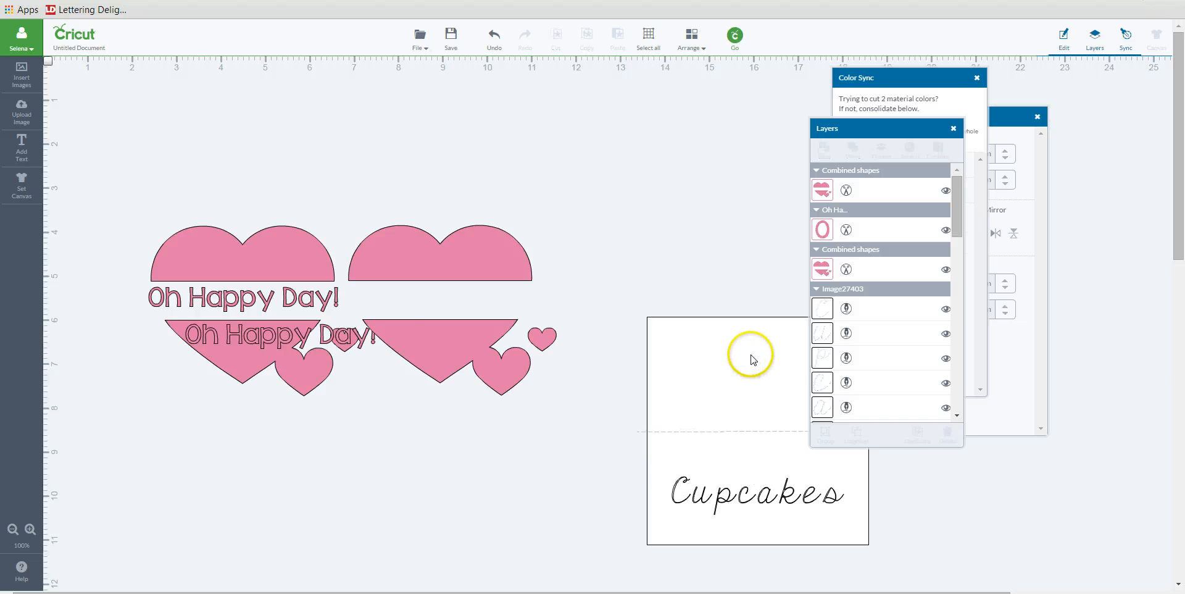
click(753, 360)
key(Delete)
Move the copied hearts farther from the original and place the copied text in their gap at about X 9.22, Y 5.17
drag(288, 339, 546, 340)
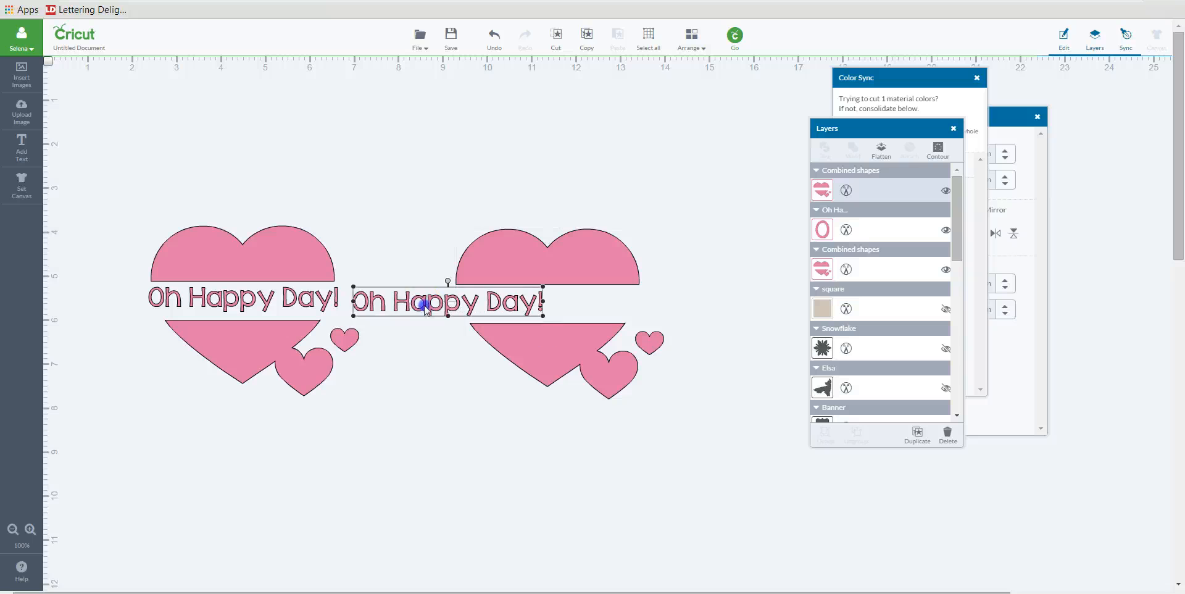
drag(419, 308, 521, 306)
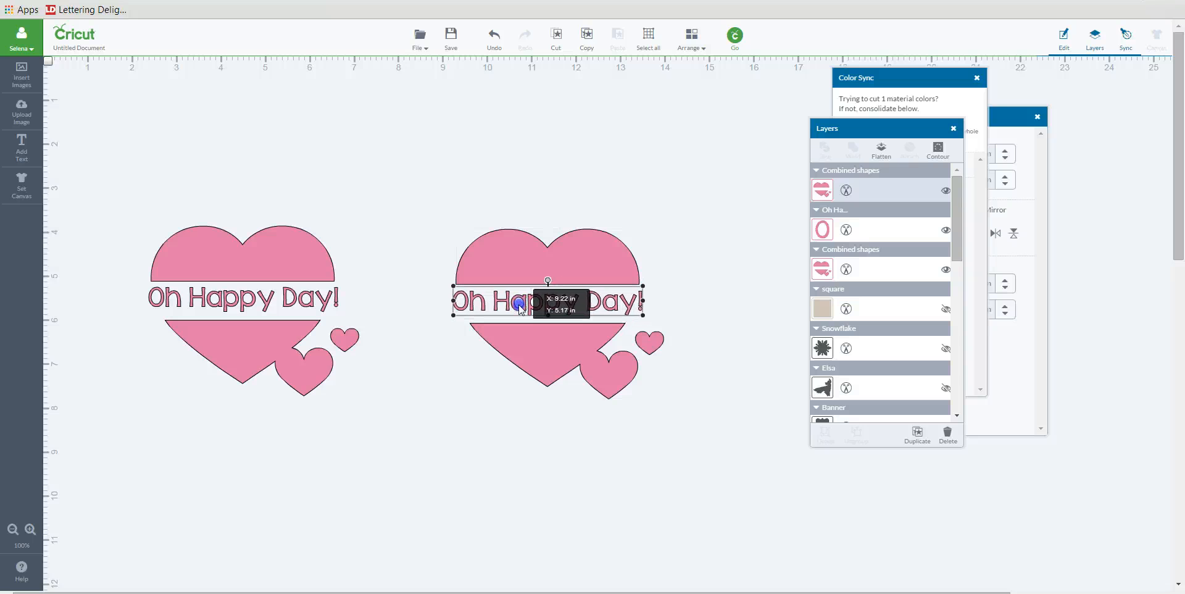
click(642, 449)
drag(239, 294, 239, 294)
click(525, 434)
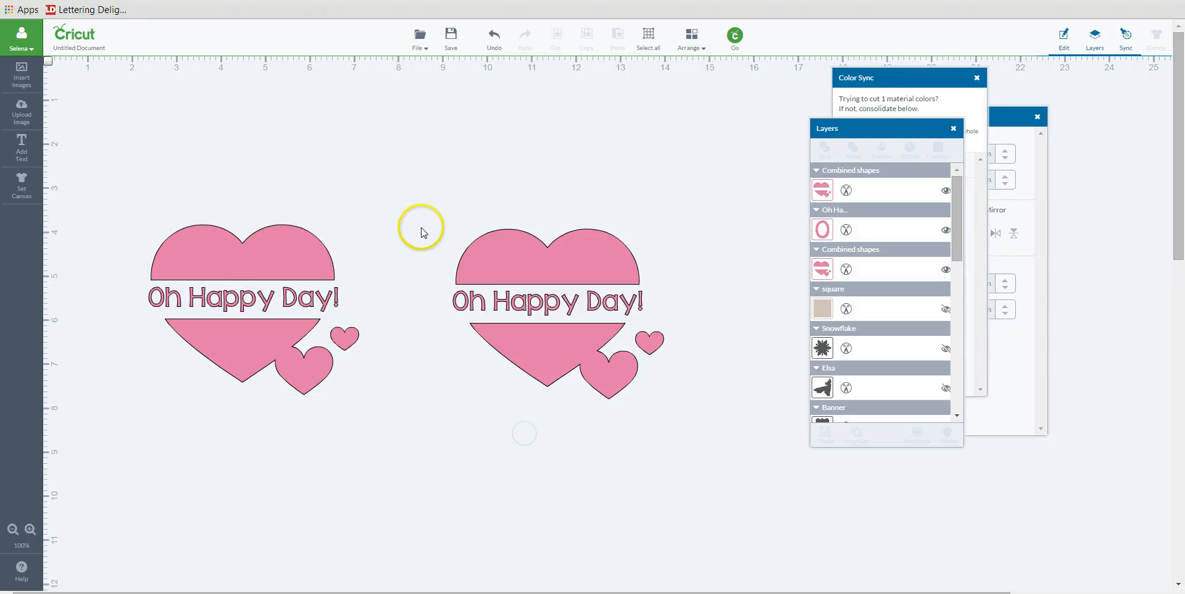
Attach the copied "Oh Happy Day!" text to the copied split hearts
drag(438, 196, 721, 474)
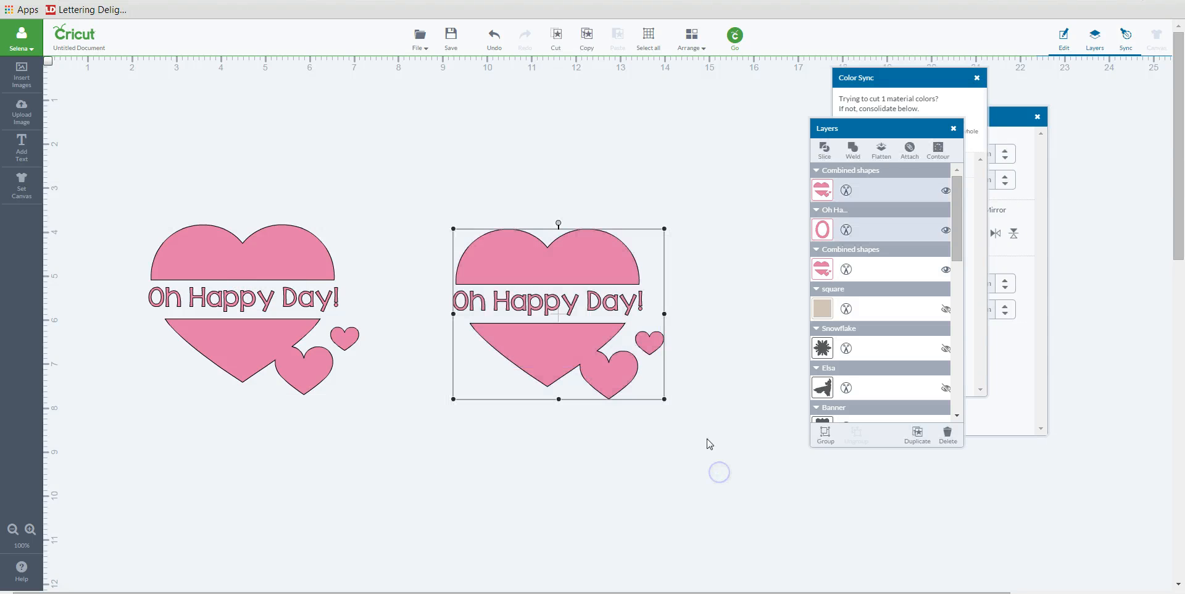
drag(913, 127, 832, 129)
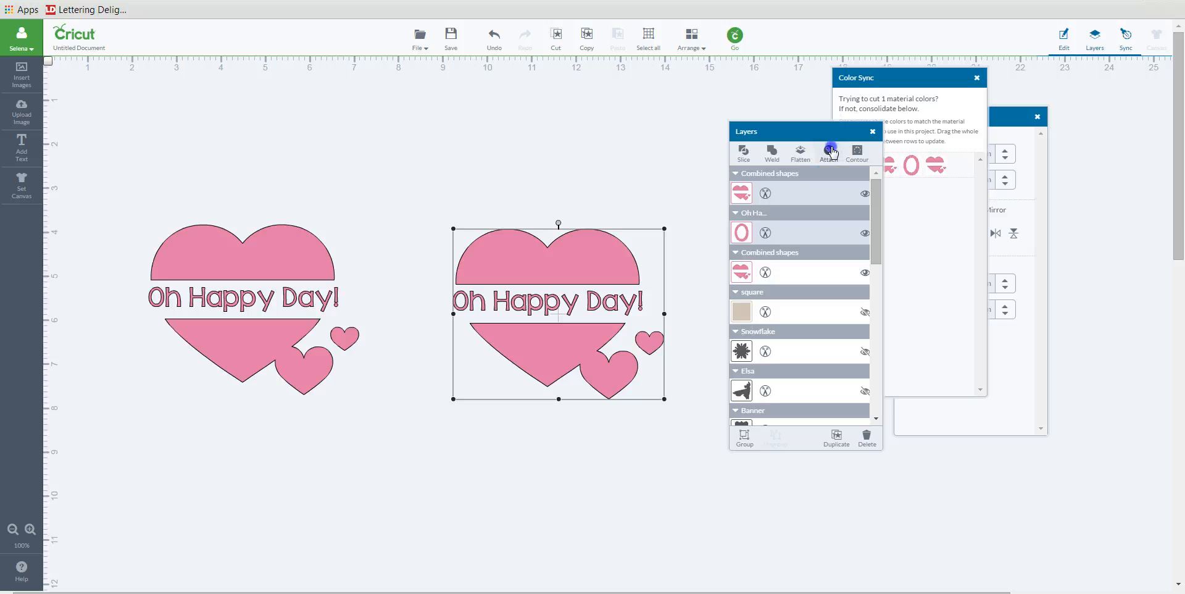
click(831, 151)
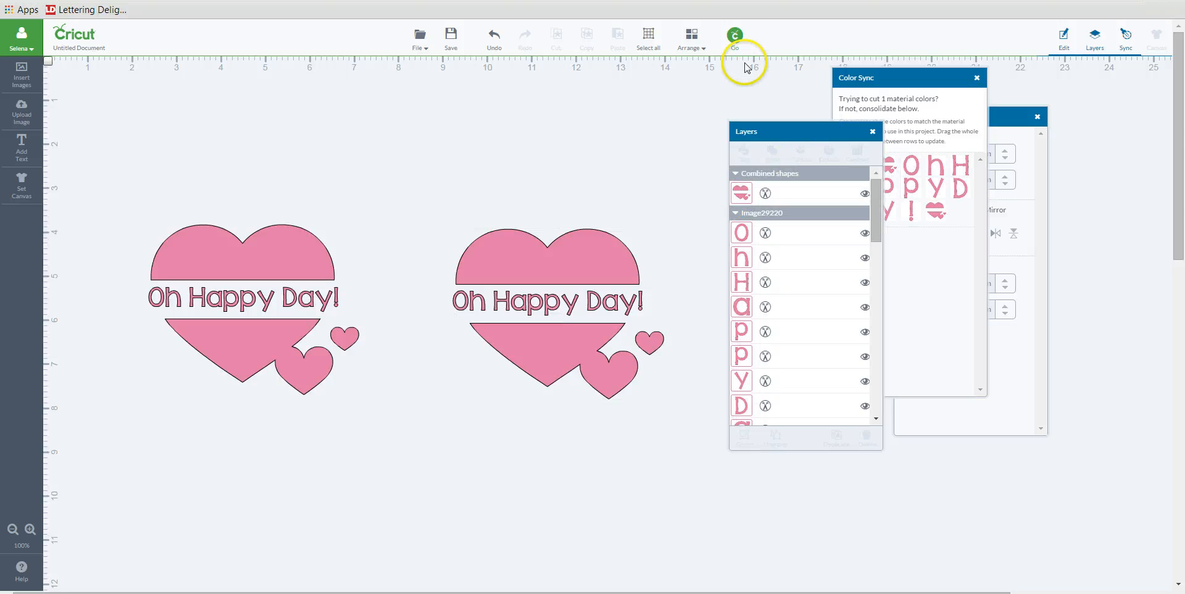
Preview the mat to compare how the unattached and attached designs are laid out for cutting, and close the preview
click(734, 36)
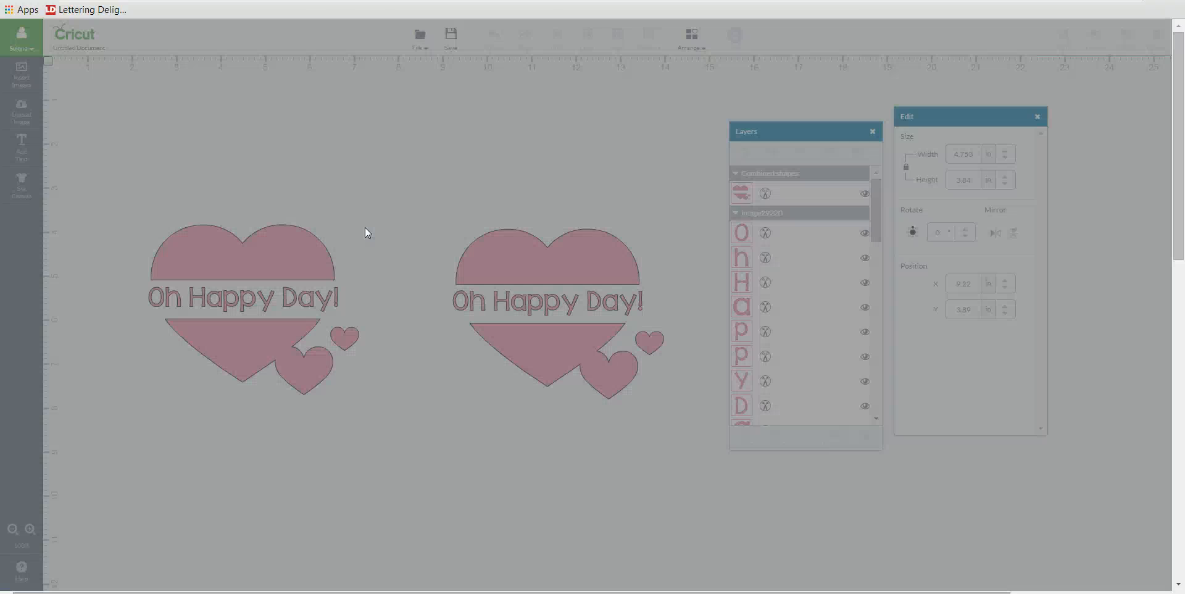
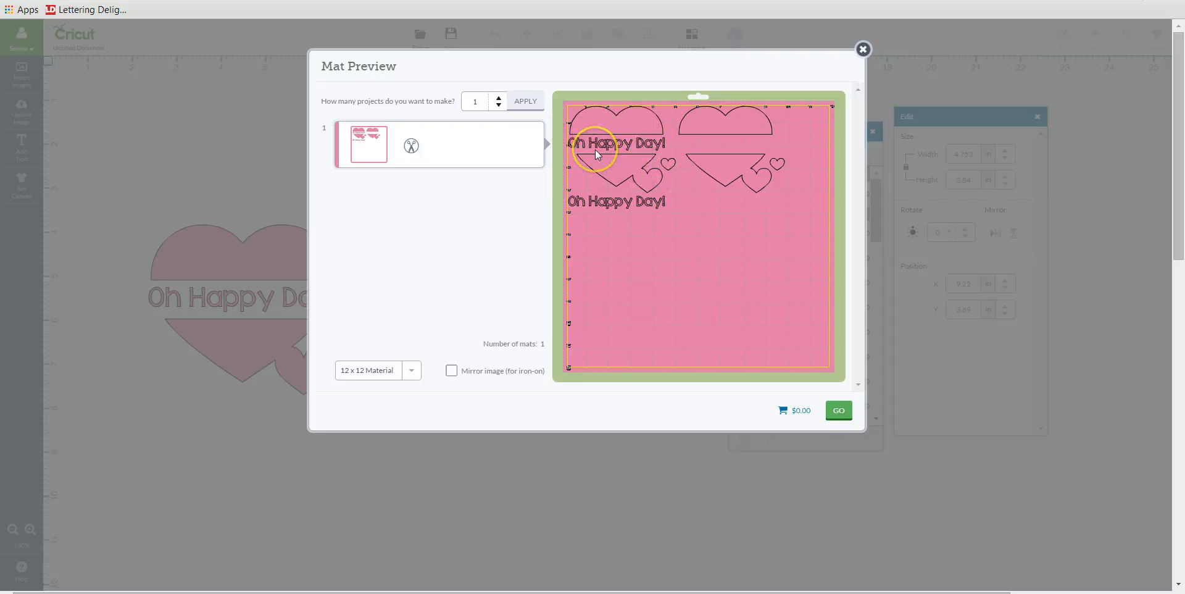
click(864, 49)
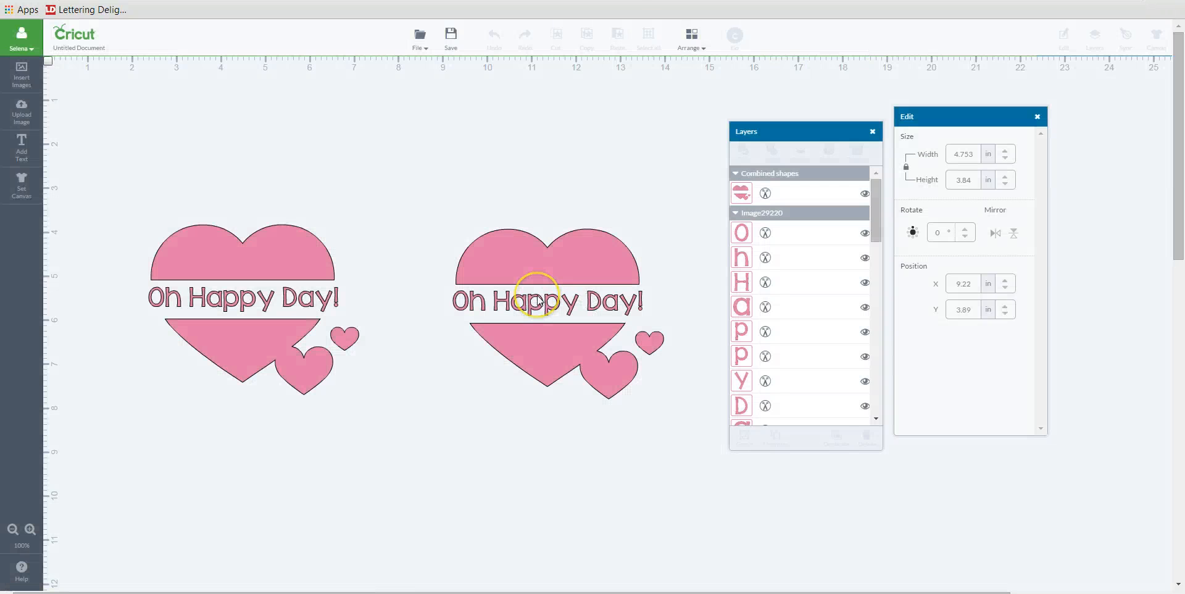
click(401, 183)
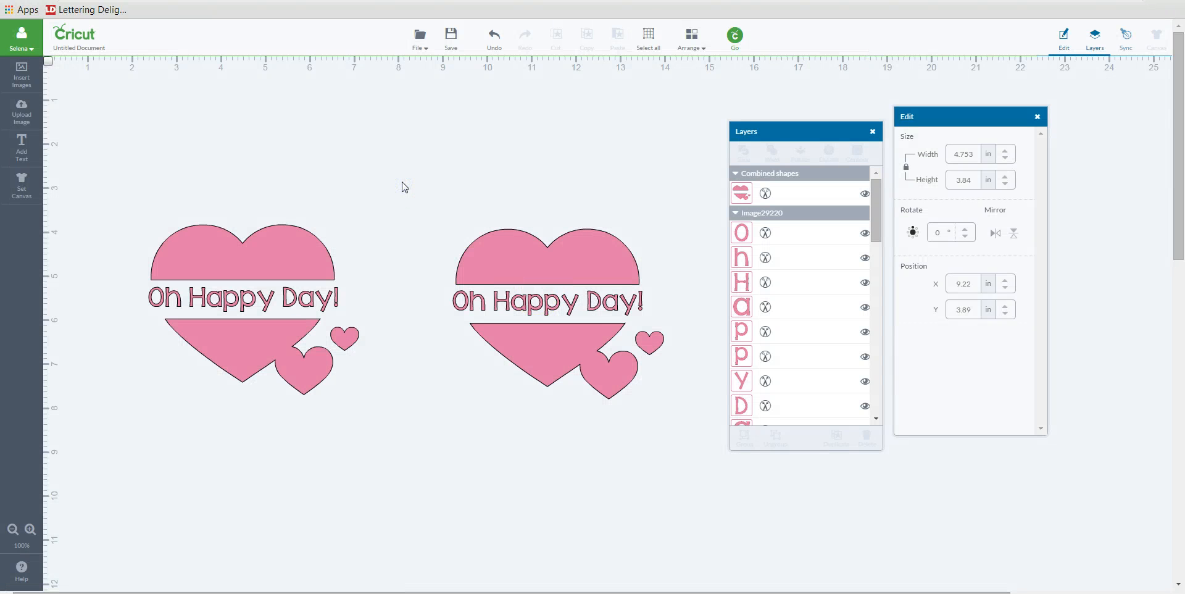
drag(826, 133, 791, 134)
drag(574, 132, 472, 116)
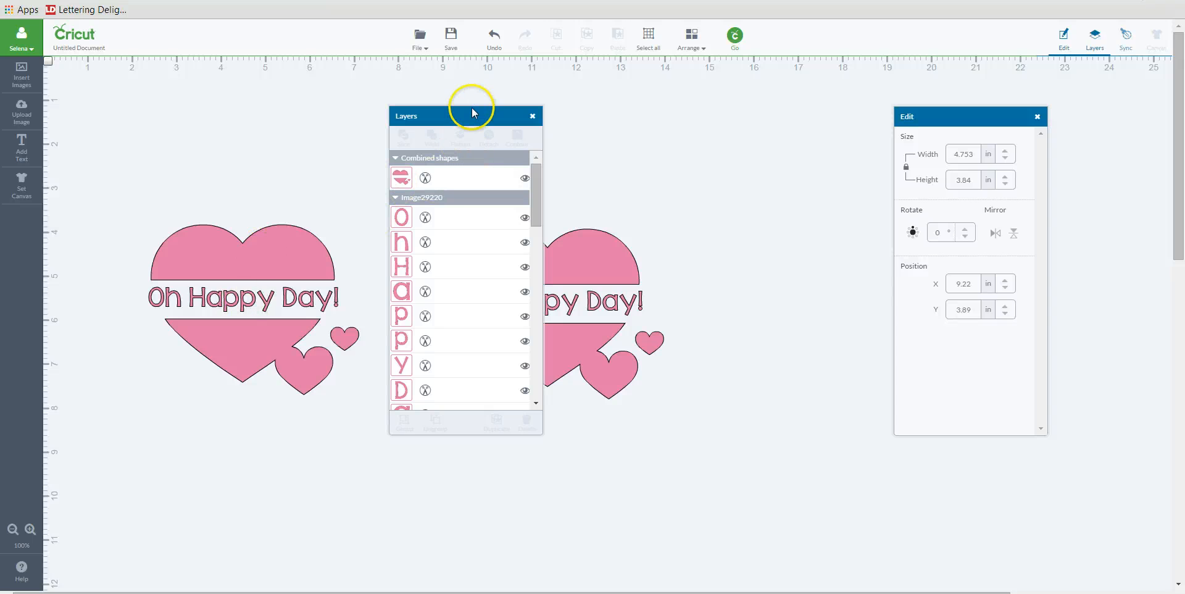
drag(472, 116, 796, 124)
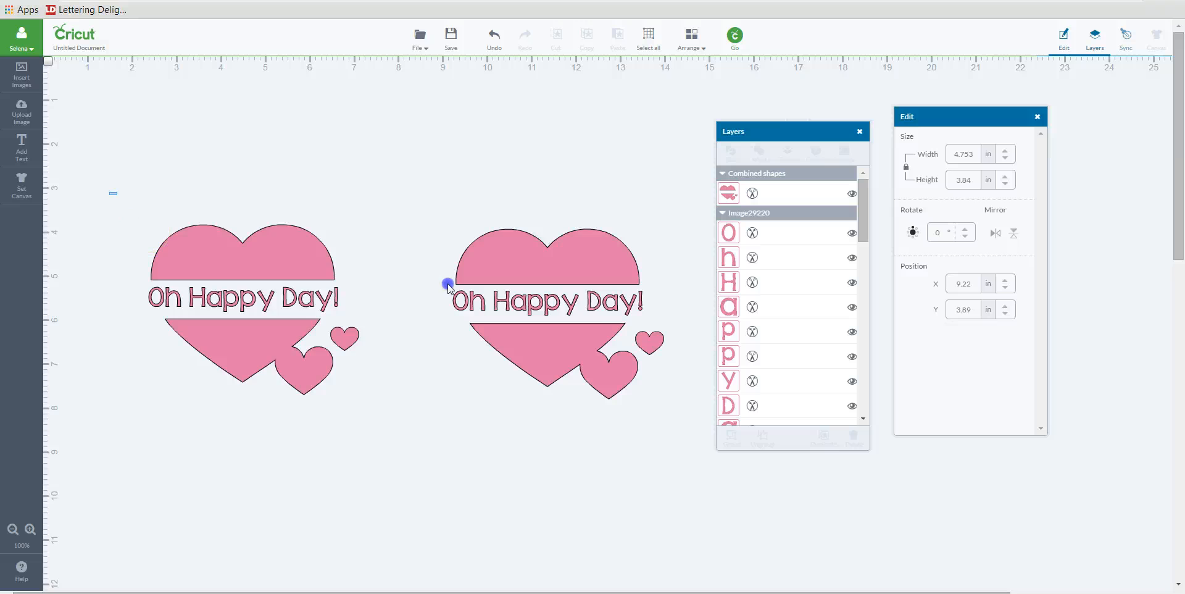
Undo the attachment and the latest moves of the copied hearts and text
drag(619, 355, 281, 230)
click(496, 38)
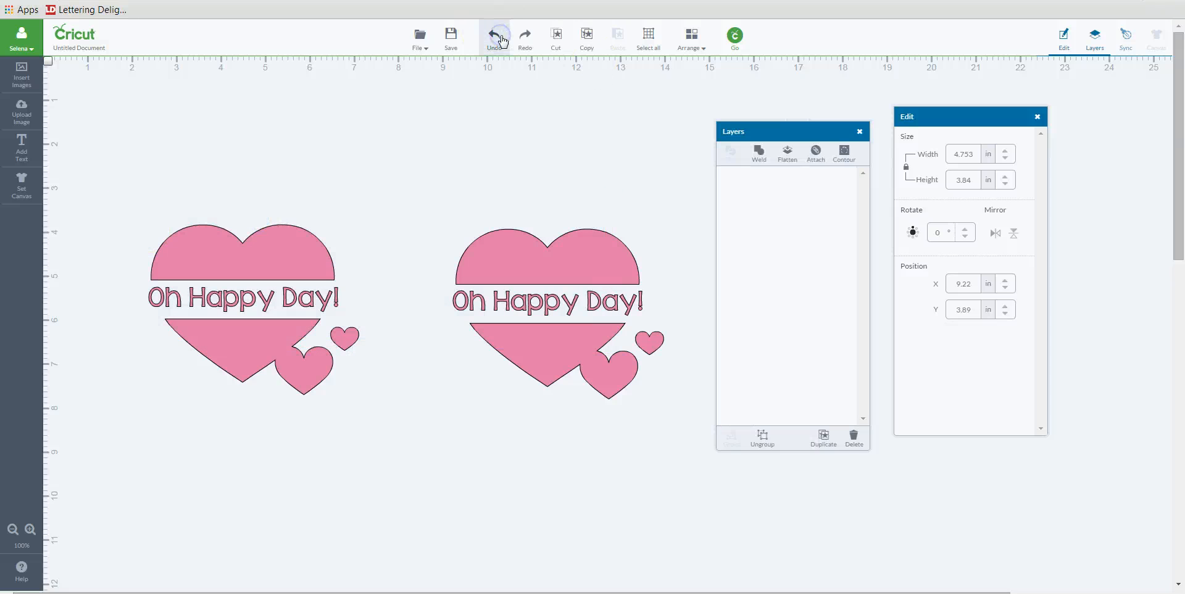
click(497, 37)
click(497, 37)
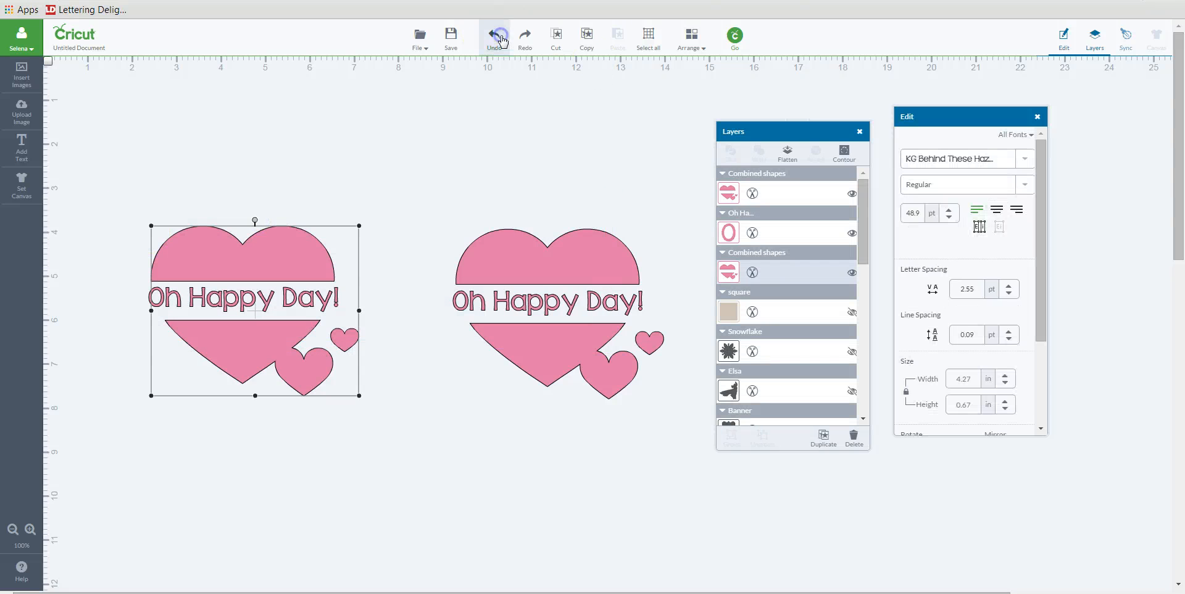
click(497, 37)
click(501, 41)
click(502, 40)
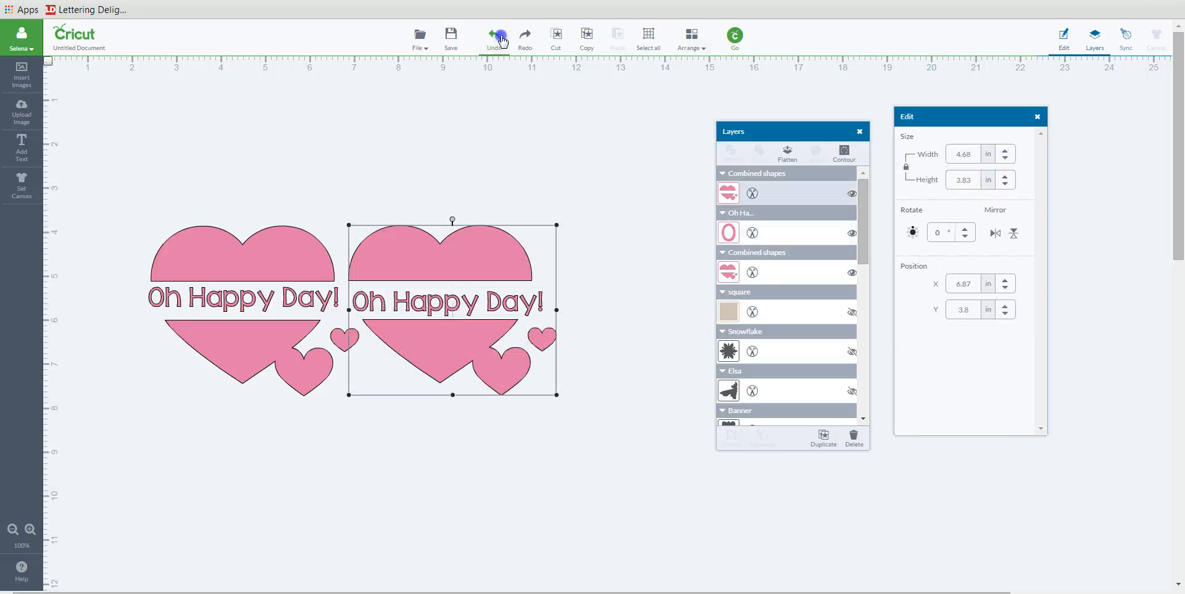
Undo earlier changes until the crowned frog, orange heart and Cupcakes card are back on the canvas
click(502, 41)
click(502, 40)
click(502, 41)
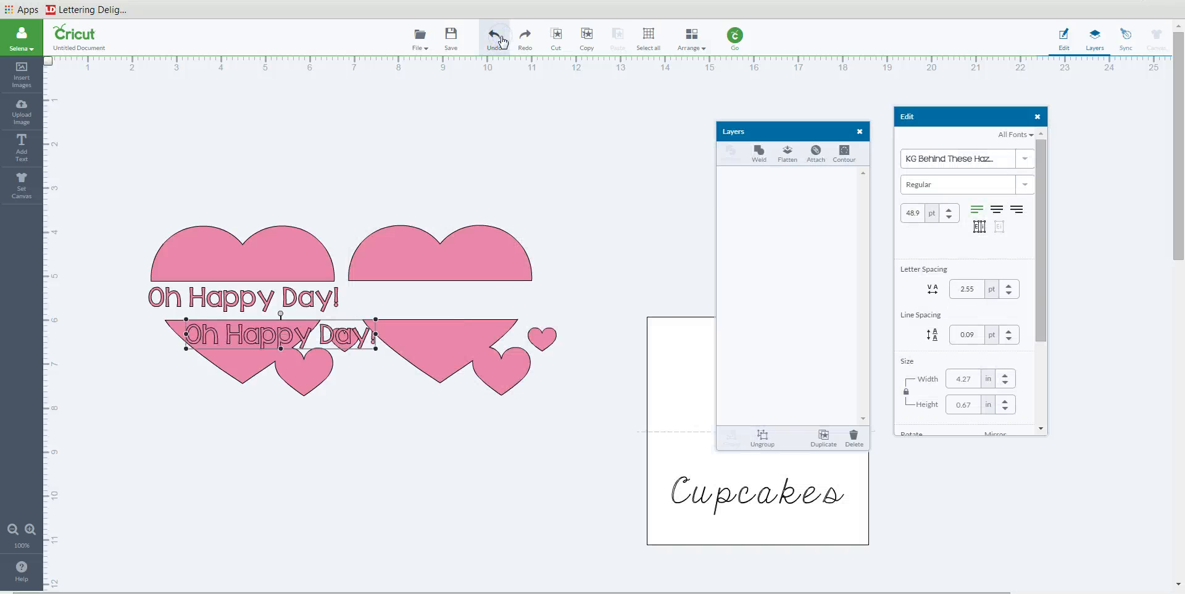
click(502, 41)
click(502, 41)
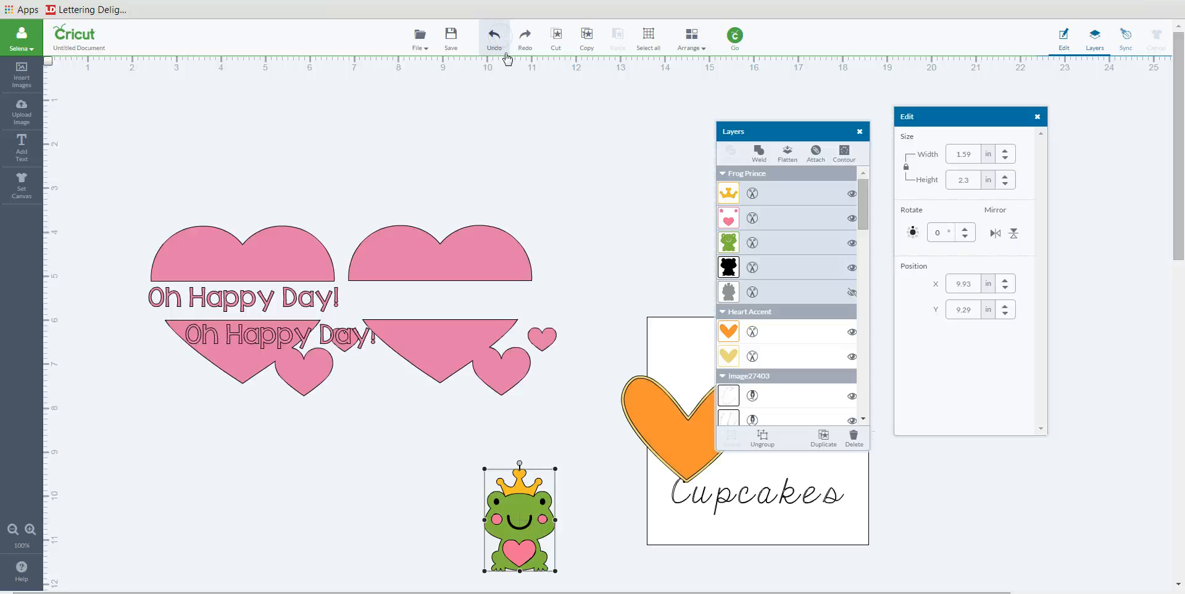
Delete the split hearts with their "Oh Happy Day!" texts, the orange heart and the Cupcakes card, keeping only the frog
click(145, 204)
drag(100, 181, 724, 497)
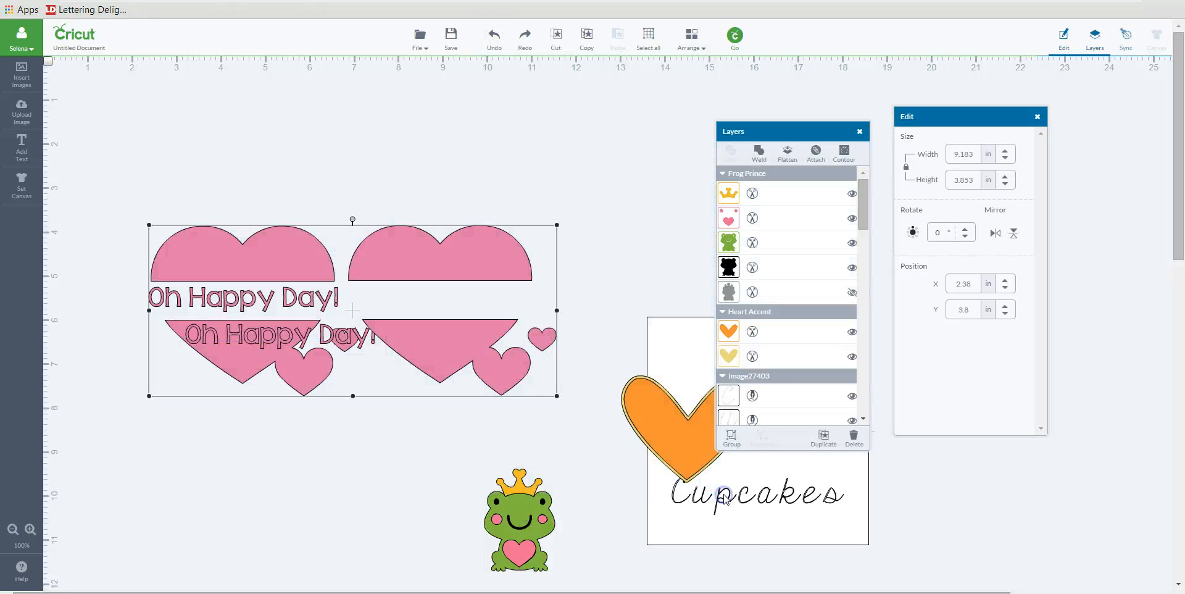
key(Delete)
click(696, 443)
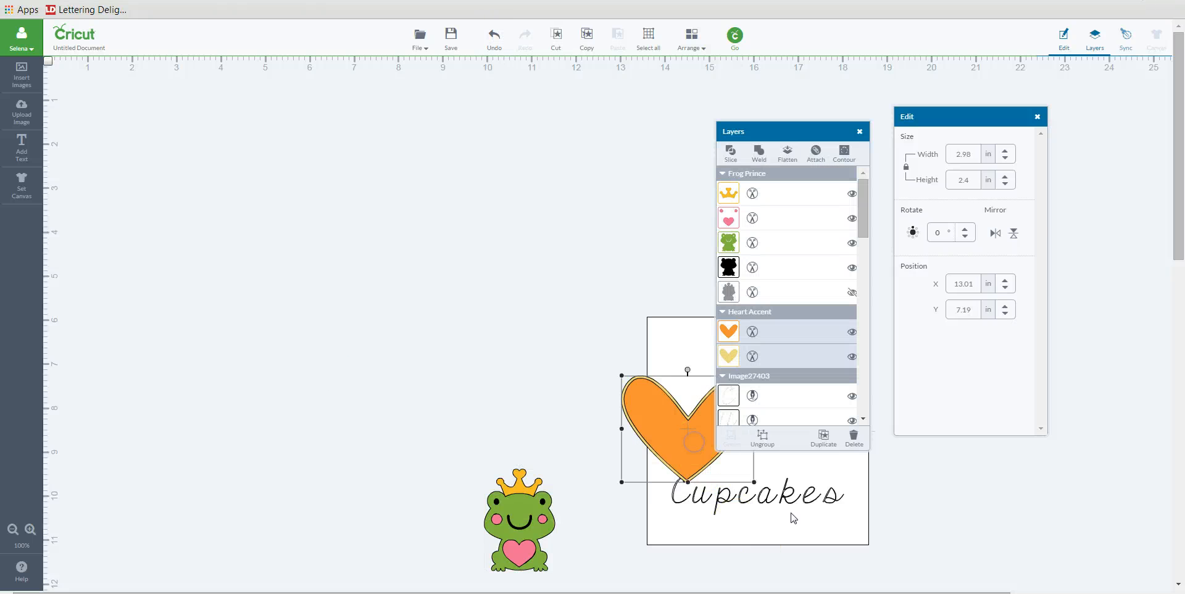
key(Delete)
click(809, 506)
key(Delete)
Move the frog to about X 2.29, Y 1.25 and enlarge it proportionally to about 5.58 × 8.08 in
drag(521, 519, 182, 163)
drag(216, 214, 407, 479)
click(485, 367)
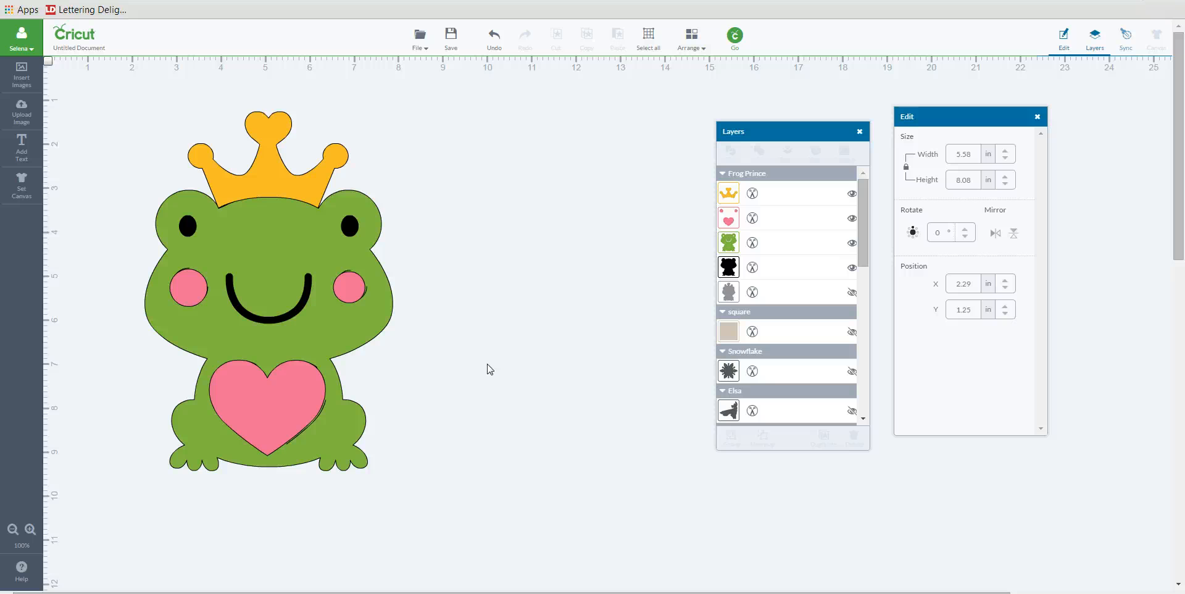
click(272, 183)
right_click(272, 184)
click(309, 209)
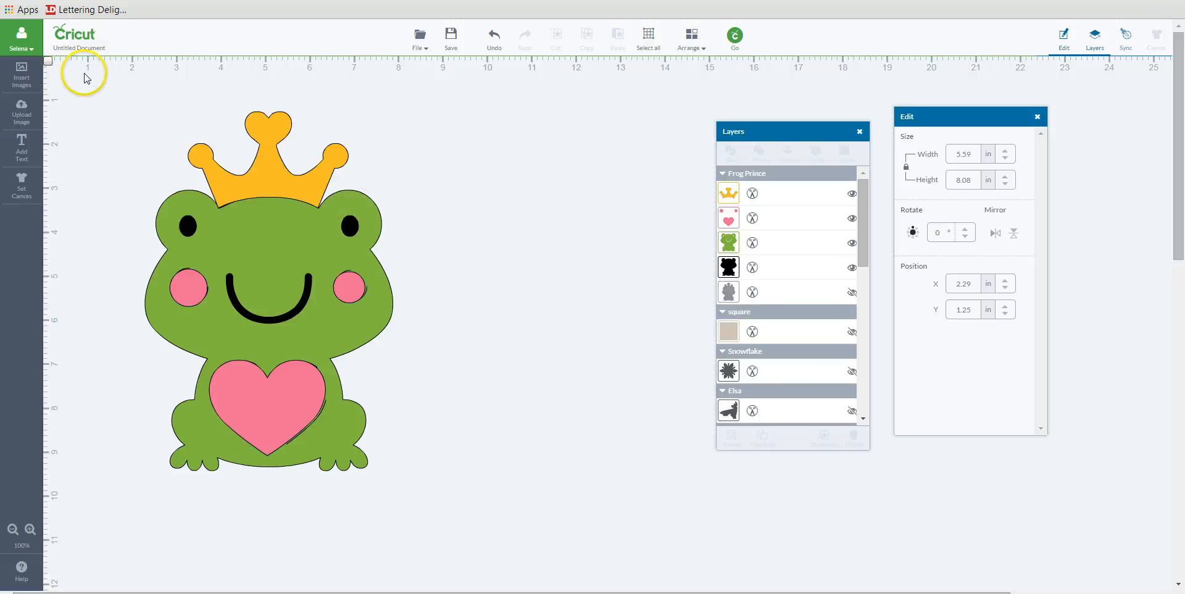
click(493, 40)
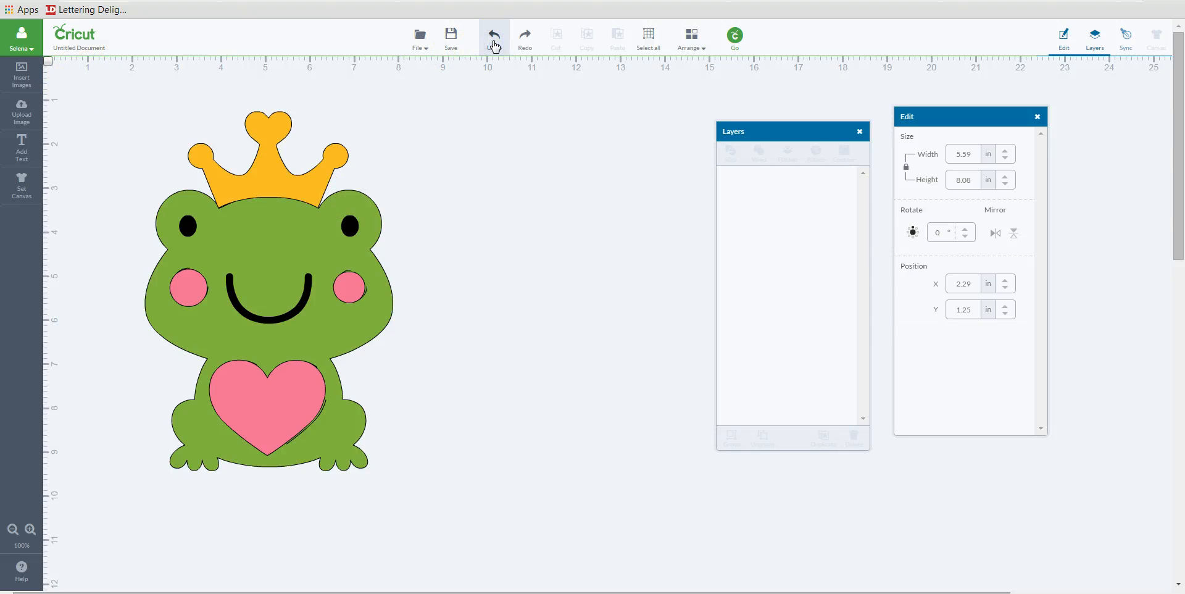
Duplicate the whole frog and place the copy beside the original
click(290, 255)
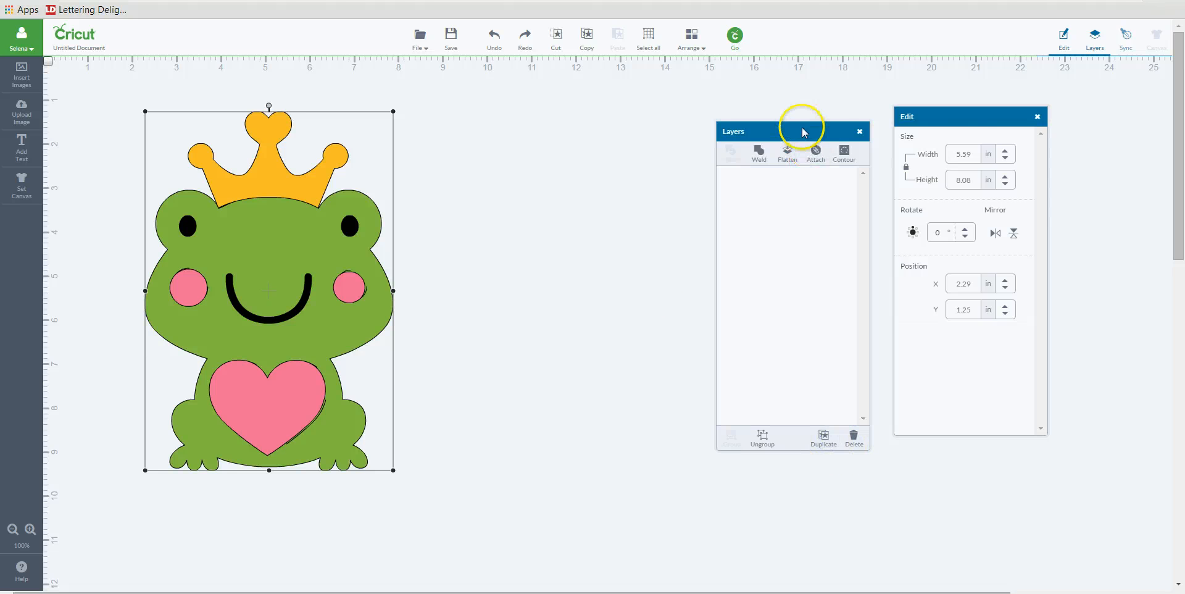
drag(803, 130, 964, 123)
drag(272, 285, 574, 293)
Ungroup the original frog and shift its crown slightly down onto the head
click(324, 257)
right_click(324, 257)
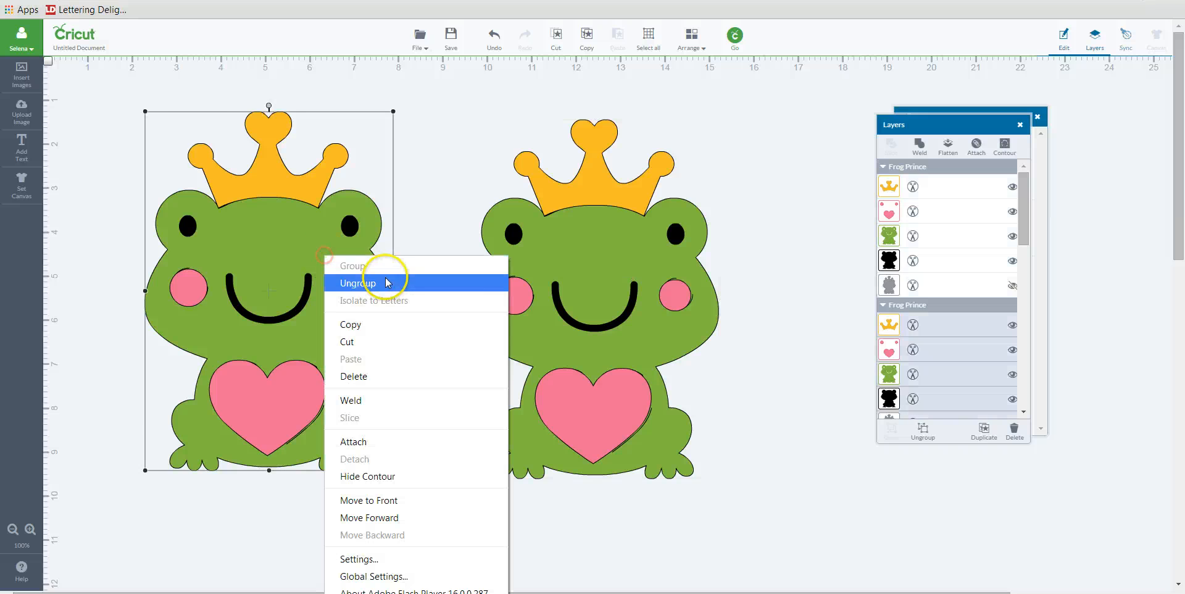
click(385, 281)
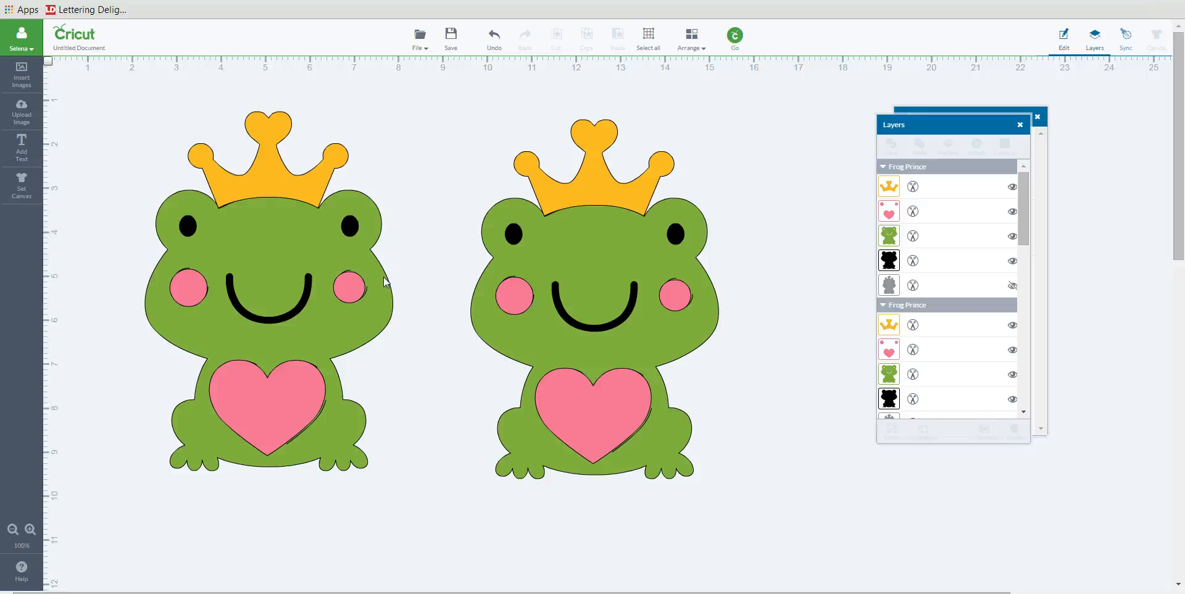
drag(256, 179, 258, 190)
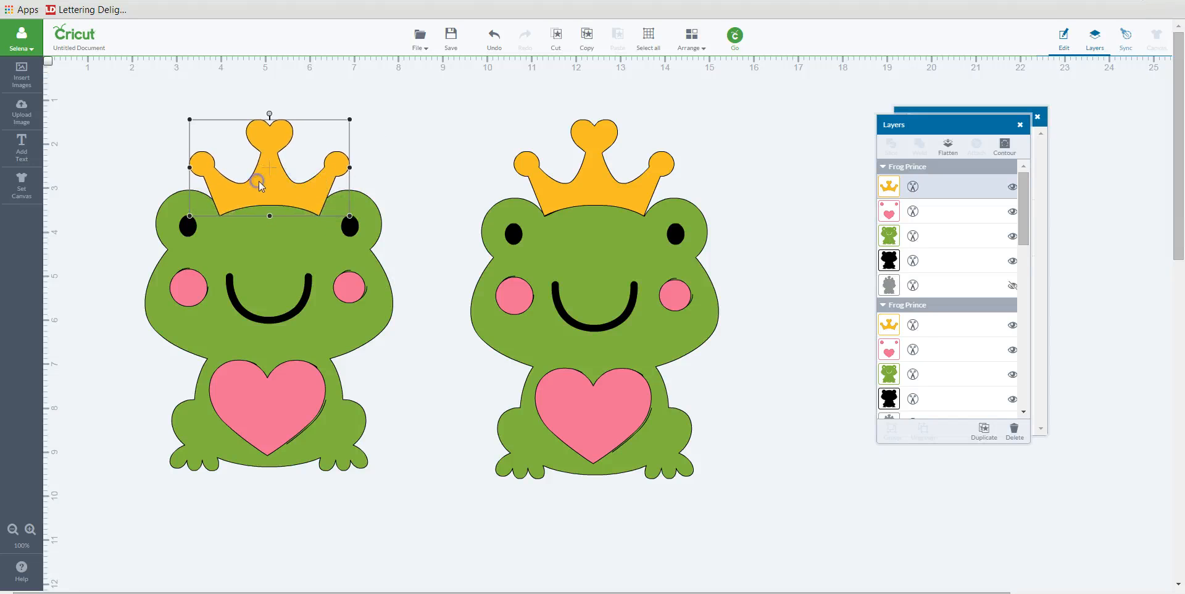
click(410, 165)
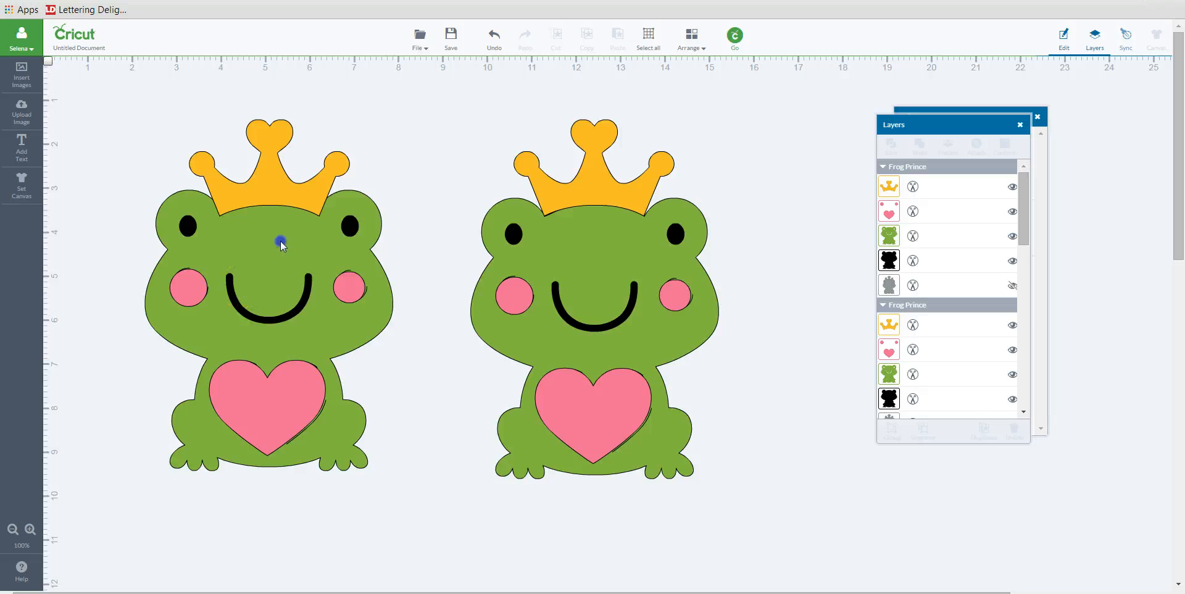
Move the original's green body layer aside to expose the black layer beneath, and put it back
drag(281, 237, 602, 181)
click(292, 261)
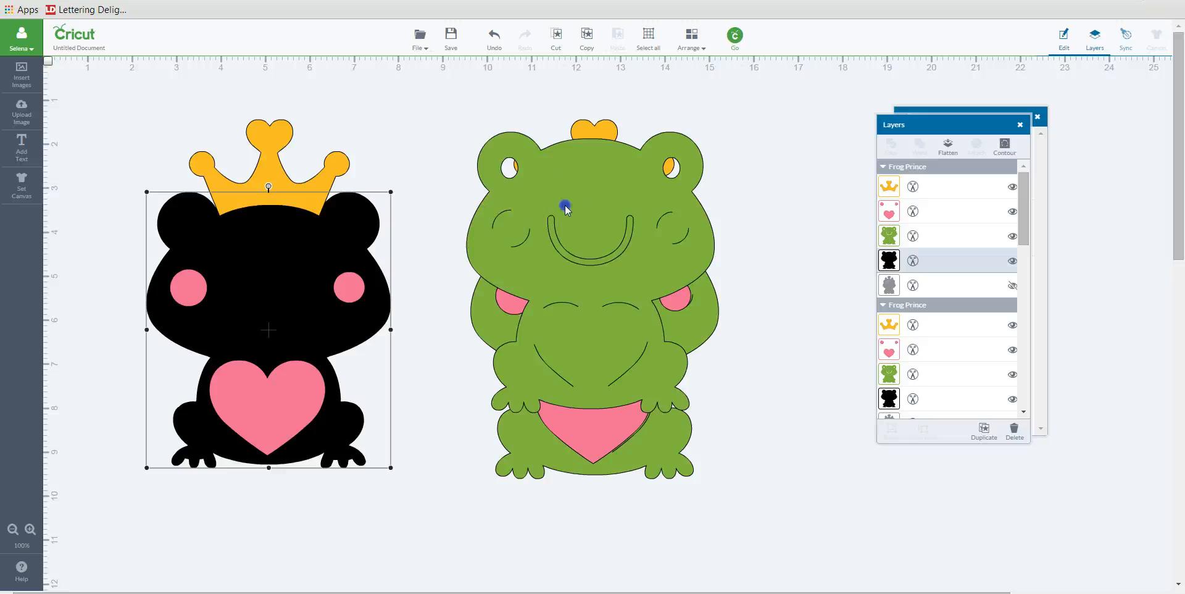
mouse_move(562, 207)
mouse_down()
mouse_move(323, 278)
mouse_move(245, 276)
mouse_move(242, 265)
mouse_up()
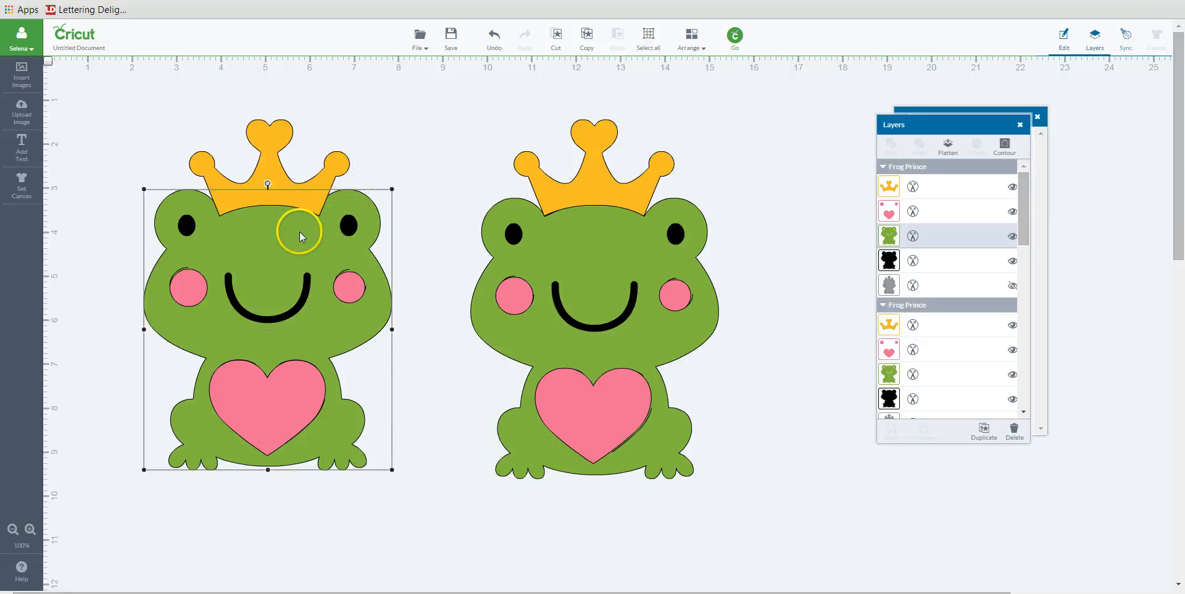
Pull the pink cheeks-and-heart layer away from the ungrouped frog and set the green body lower over its black base
drag(296, 231, 468, 213)
drag(279, 357, 261, 407)
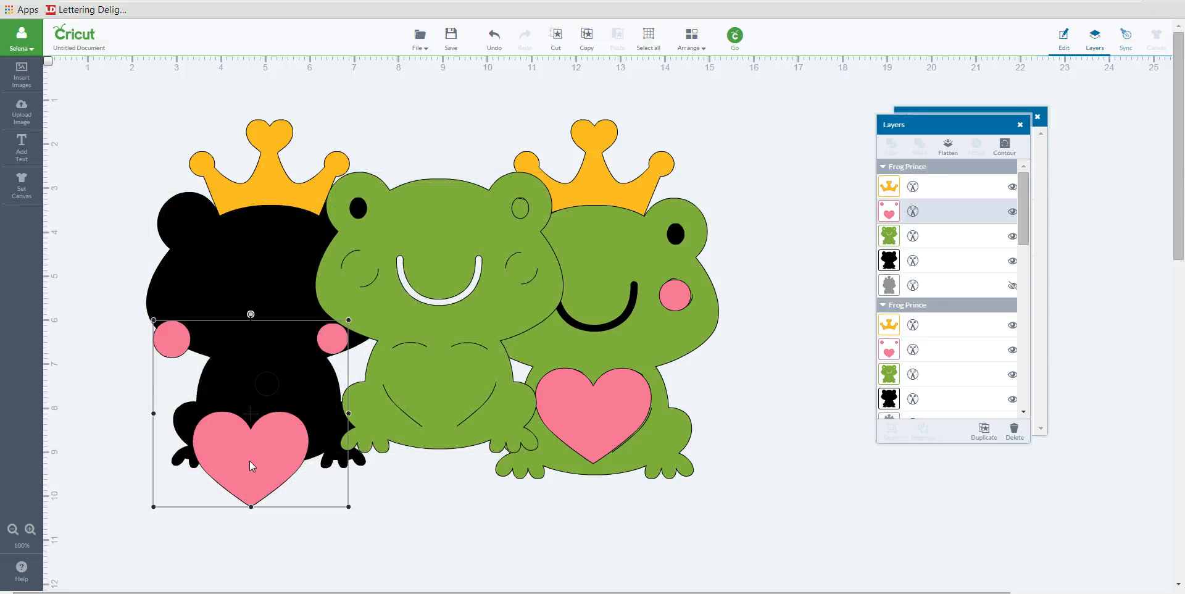
drag(586, 519, 664, 495)
drag(402, 244, 294, 297)
Duplicate the green body layer and move the copy up, clear of the original green body
click(889, 404)
click(986, 434)
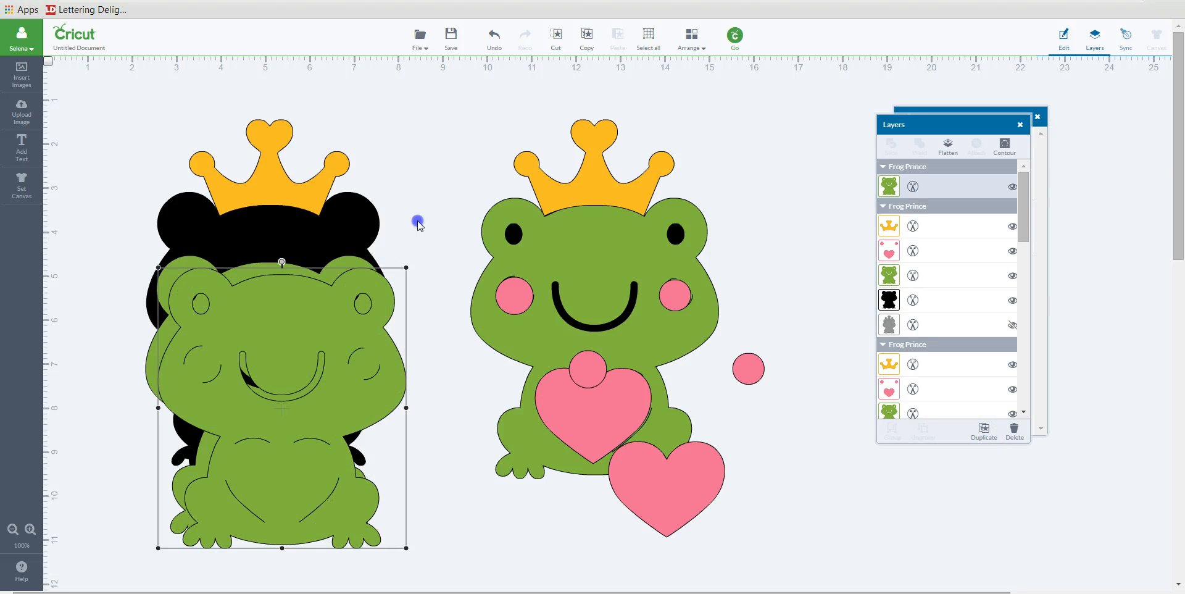
drag(270, 321, 347, 112)
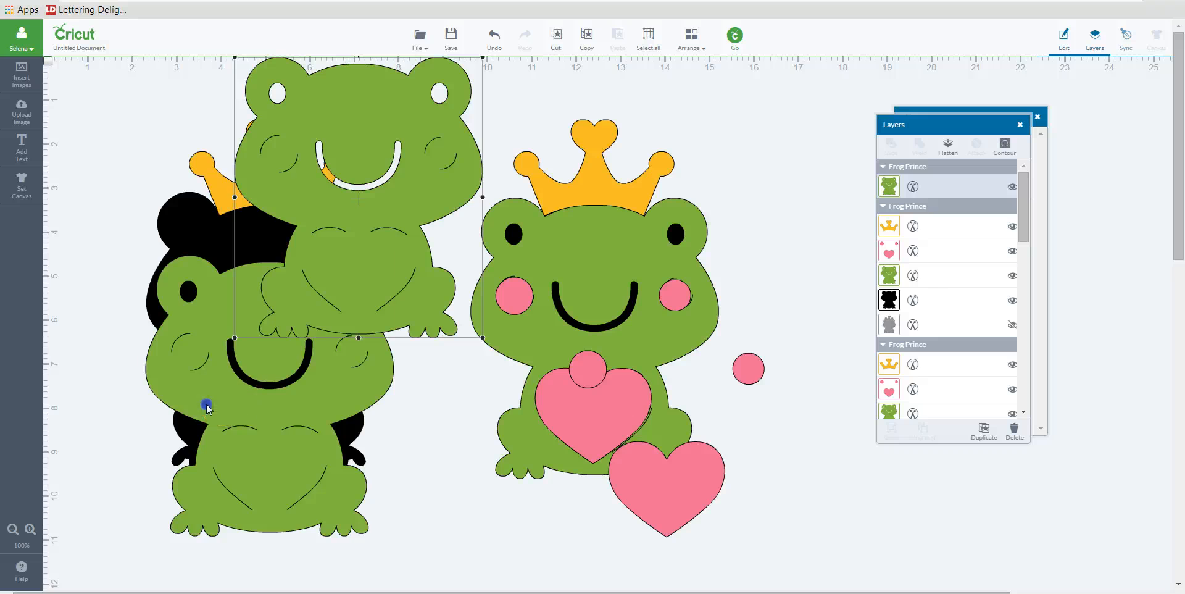
Spread the pieces out: original body, black base and crown together, green copy in the middle, pink layer over the relocated grouped frog
drag(207, 408, 105, 410)
drag(192, 223, 89, 226)
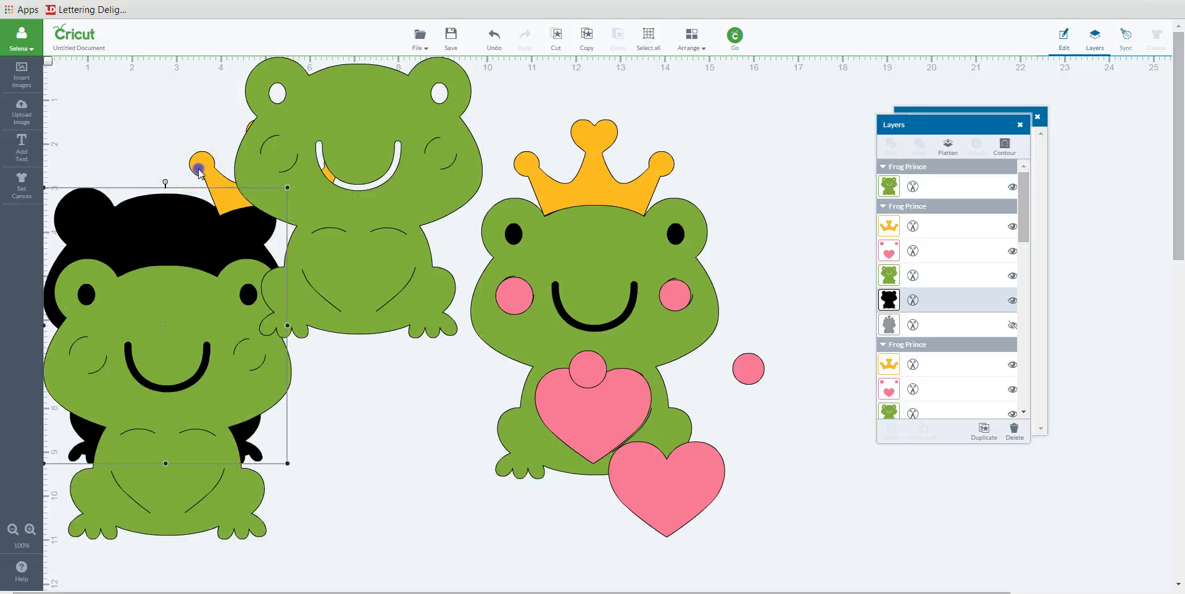
drag(198, 169, 96, 195)
drag(327, 119, 370, 192)
drag(595, 246, 755, 287)
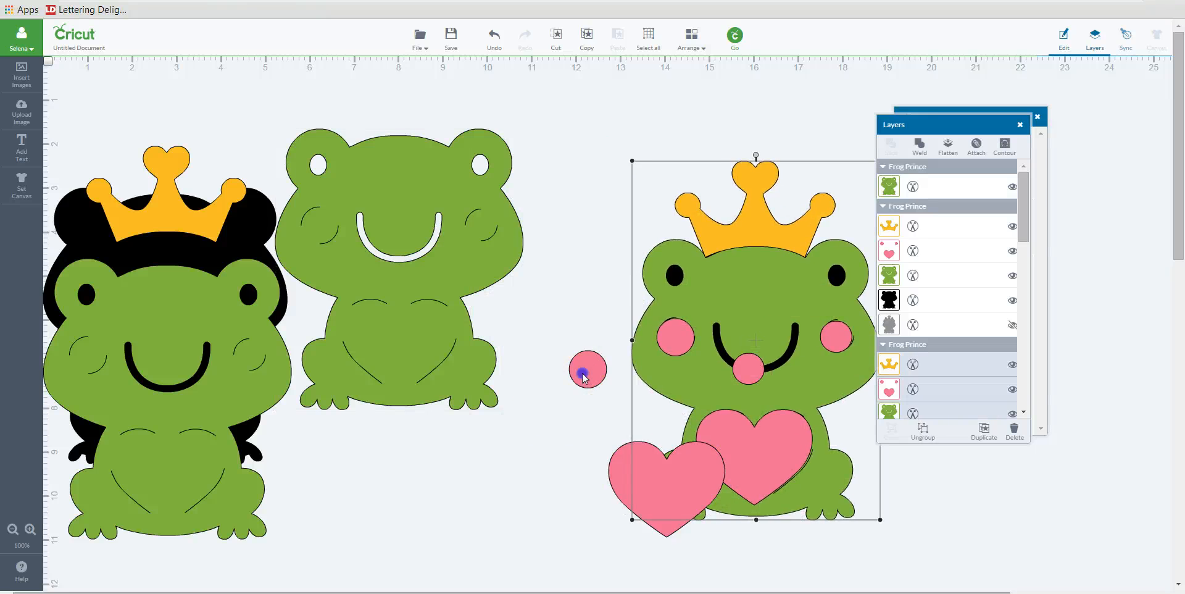
drag(583, 377, 677, 347)
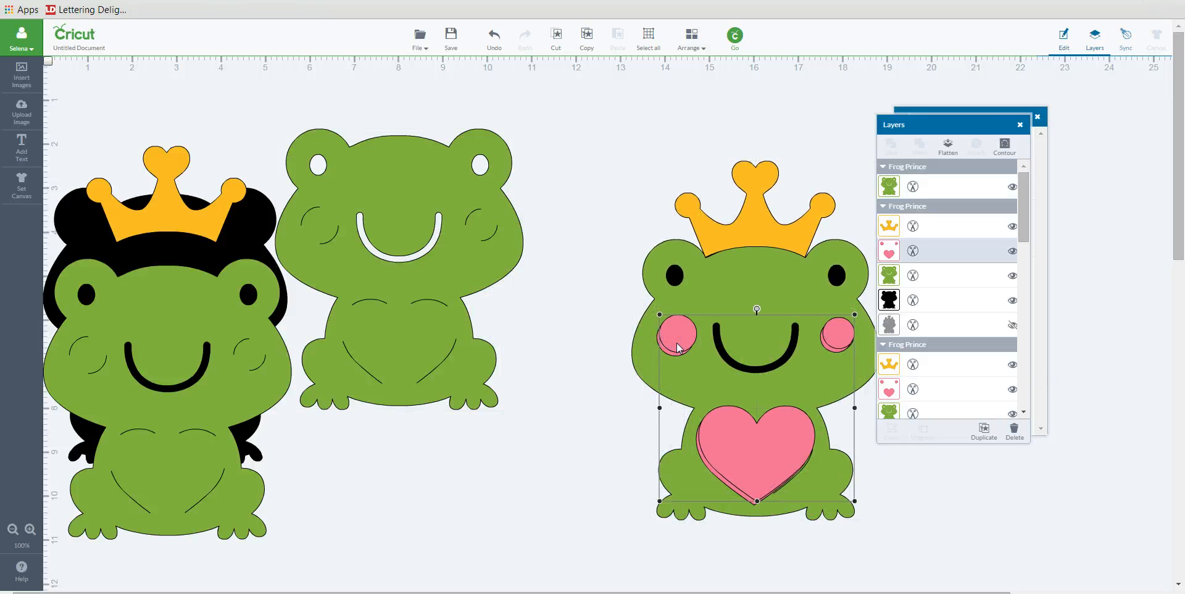
Place the green body copy at about X 6.08, Y 1.54 and open its contours for hiding
drag(434, 213, 473, 209)
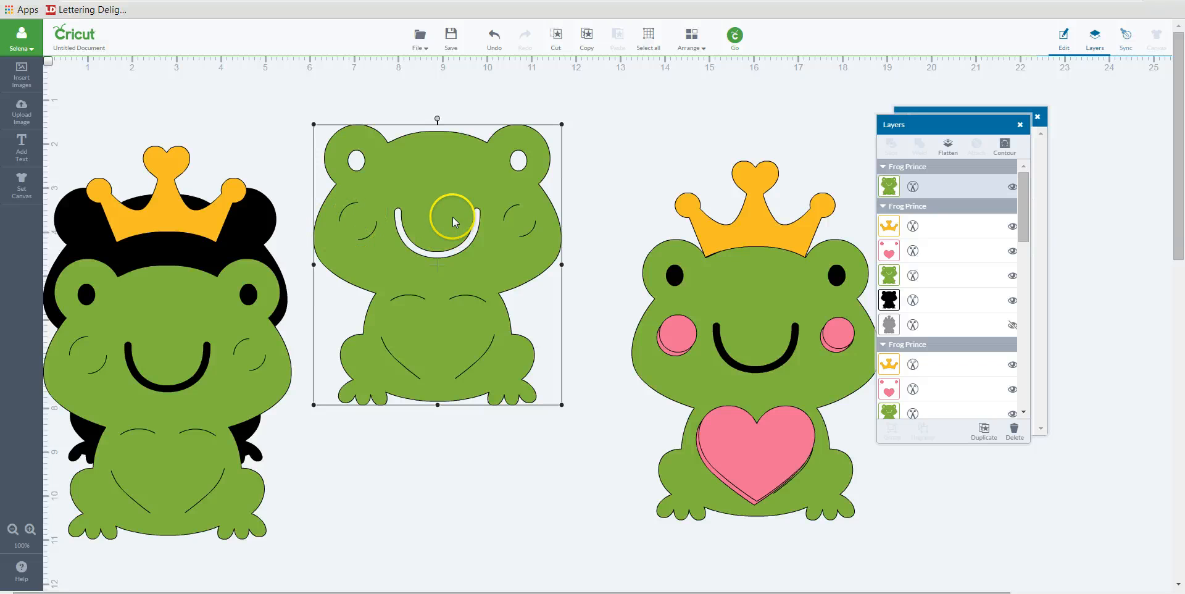
right_click(458, 171)
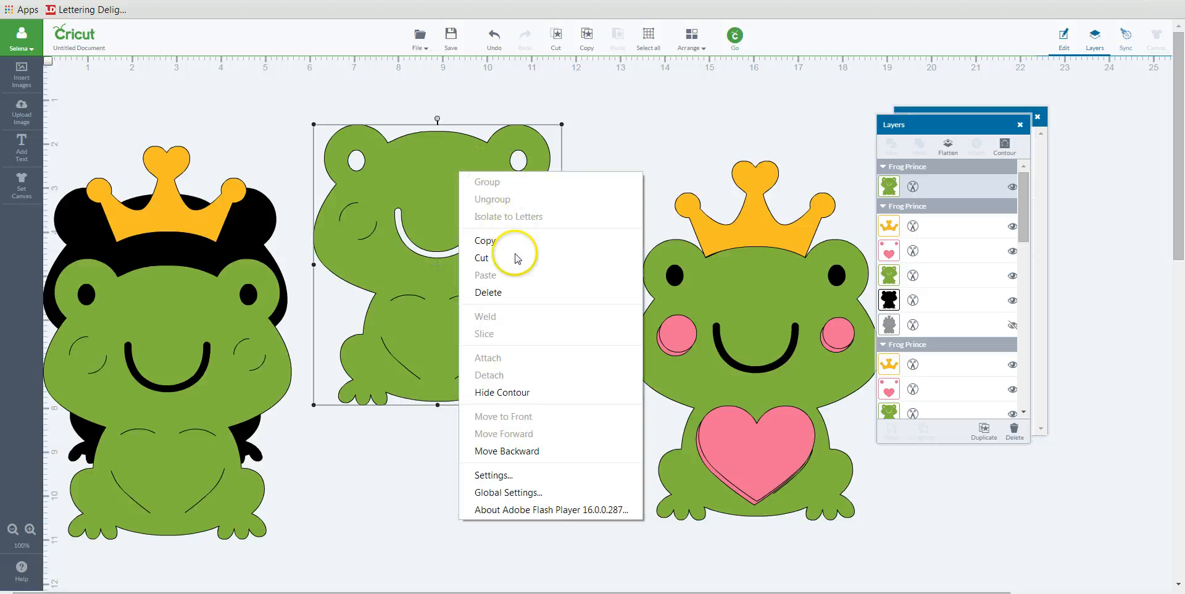
drag(964, 123, 795, 117)
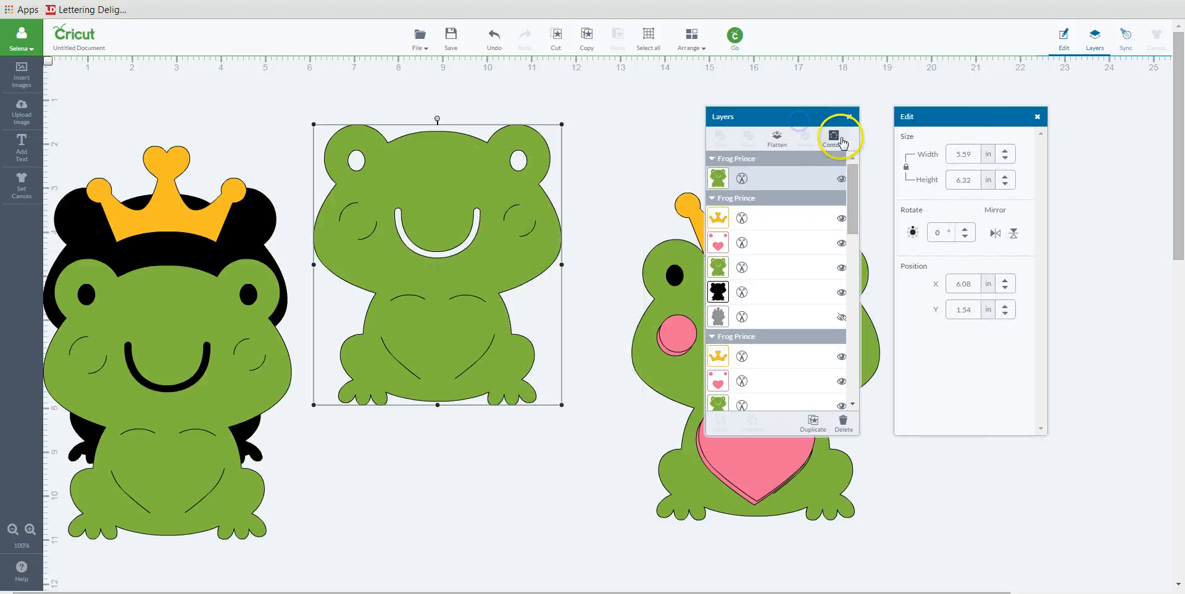
right_click(417, 184)
click(484, 405)
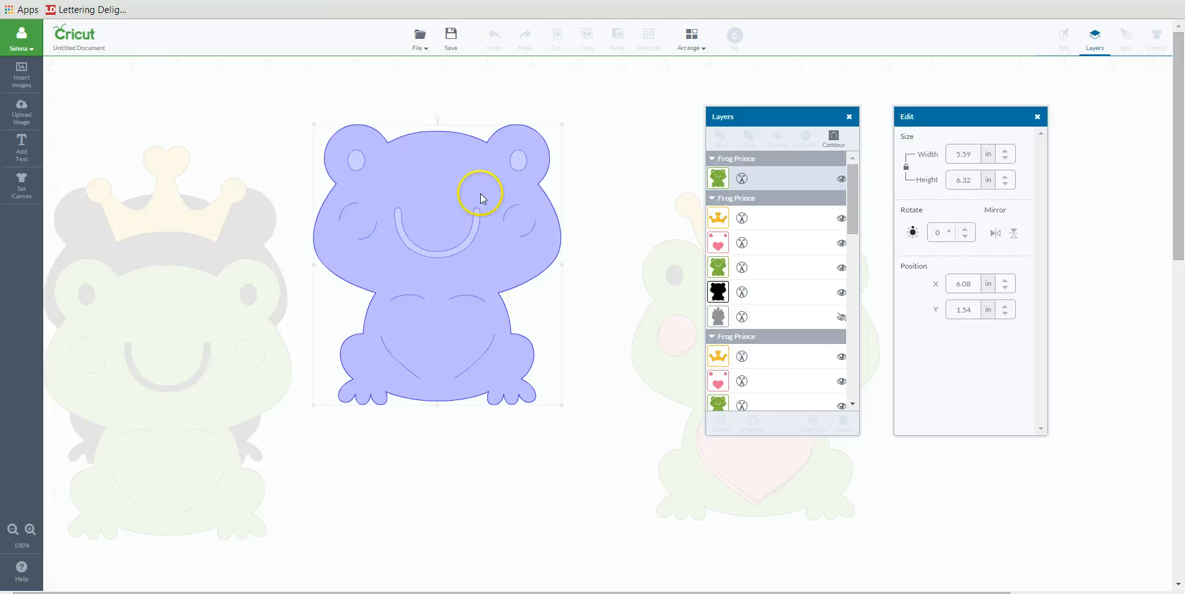
Hide the outer body contour of the green frog copy
click(358, 161)
click(518, 161)
click(477, 226)
click(423, 160)
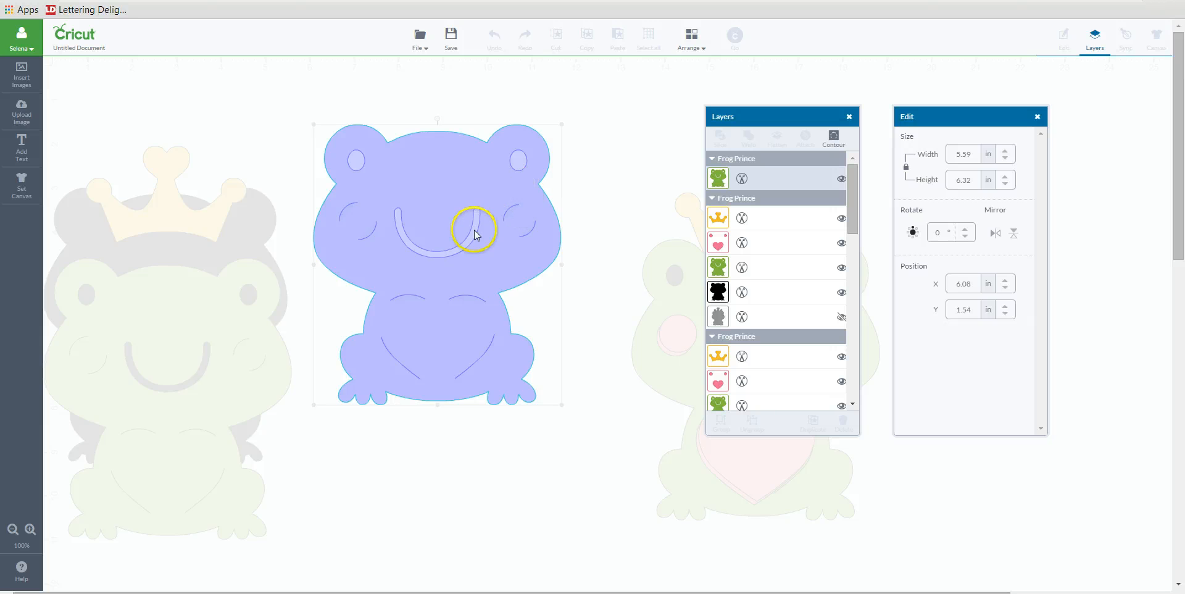
Hide the contours of the right cheek, the curved leg lines and the heart lines on the frog copy
click(507, 213)
click(534, 233)
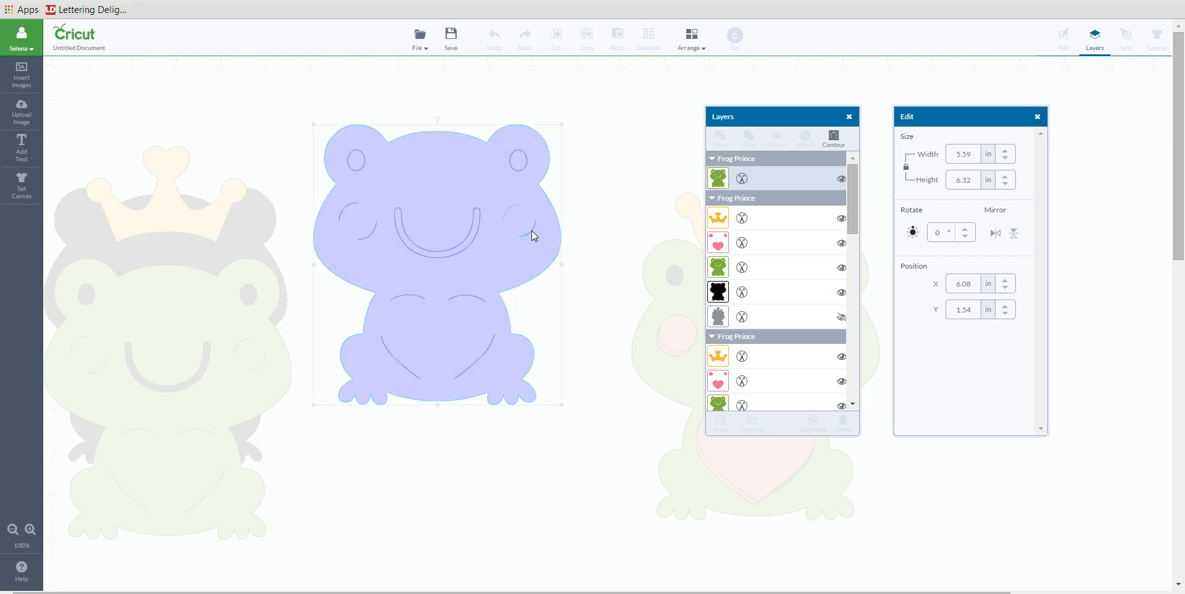
click(480, 297)
click(410, 371)
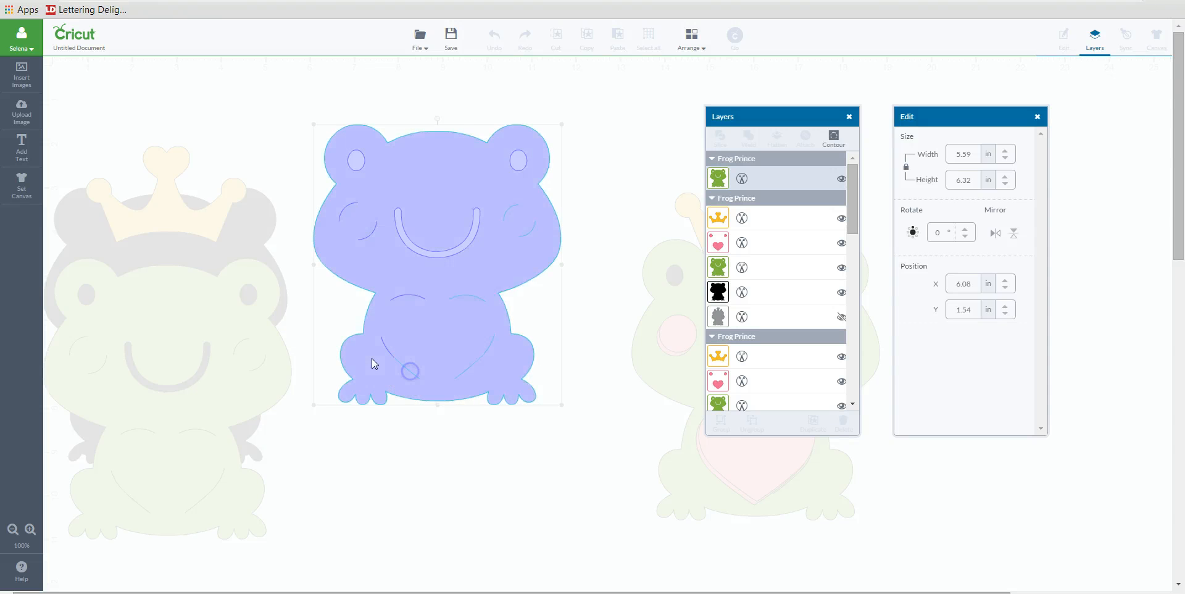
click(387, 349)
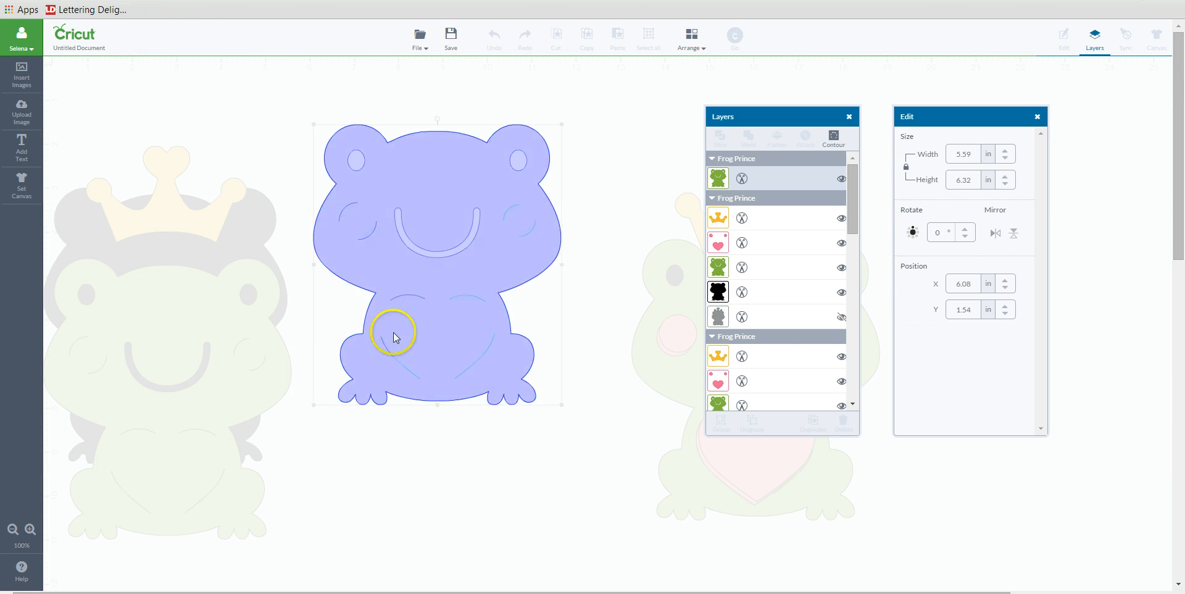
click(387, 348)
click(411, 295)
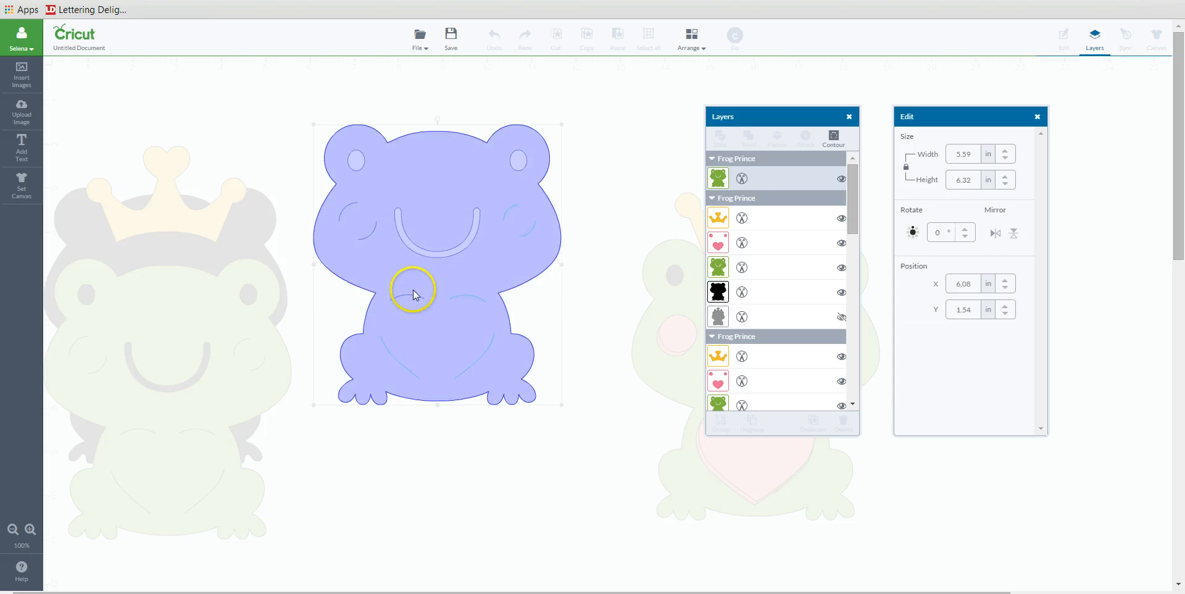
Hide the left cheek contours and the body outline so only the eyes and smile remain, and finish contour editing
click(369, 236)
click(344, 210)
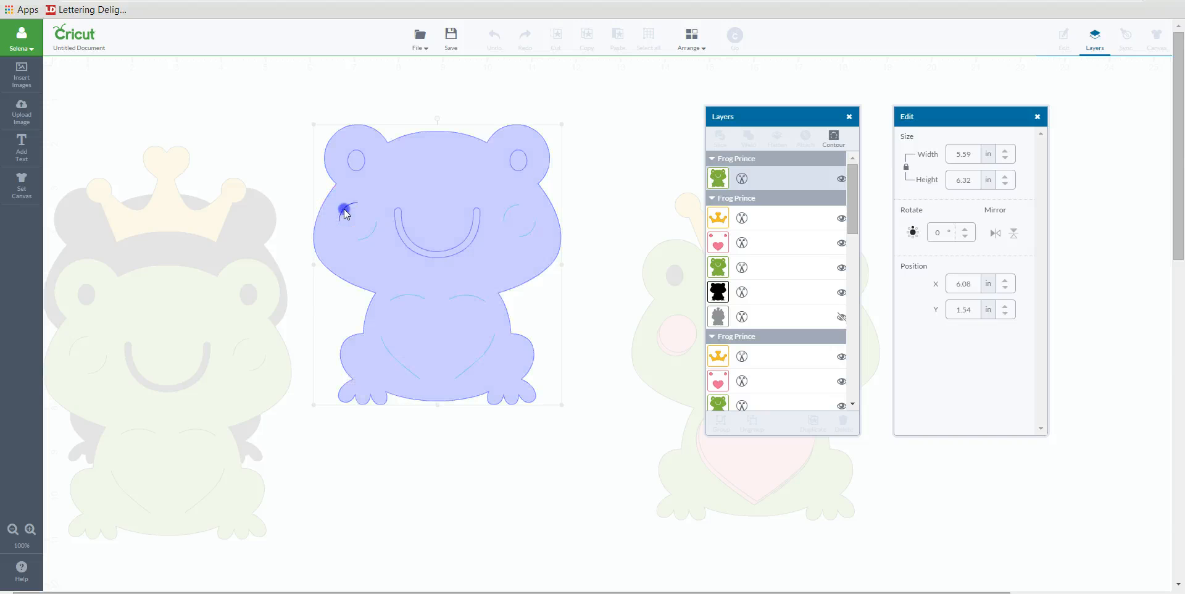
click(416, 193)
click(448, 164)
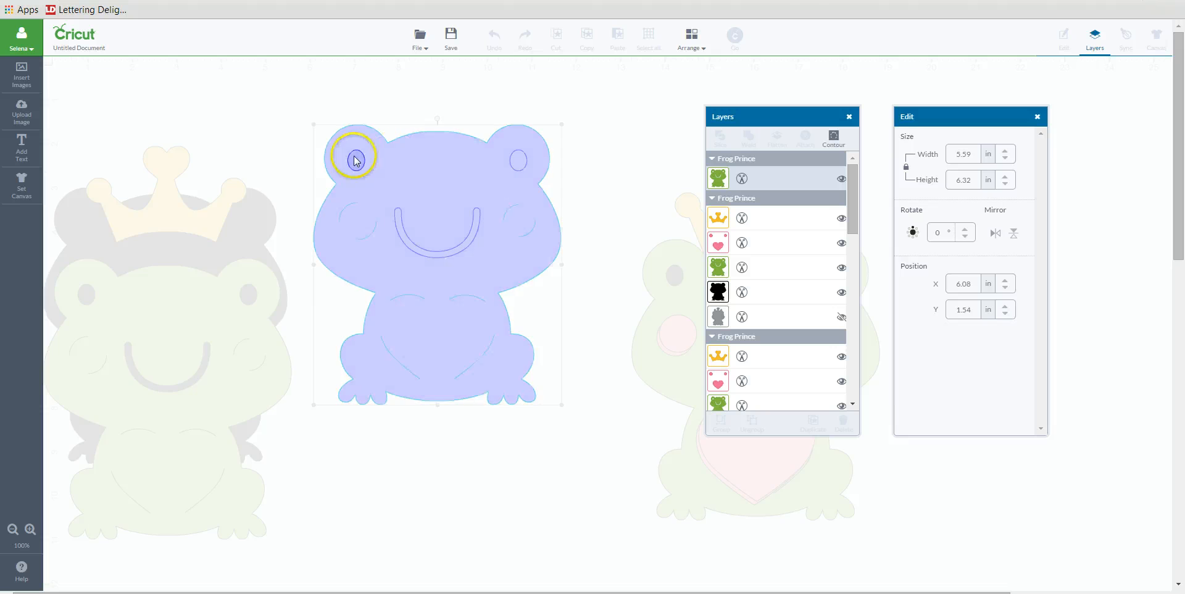
click(636, 179)
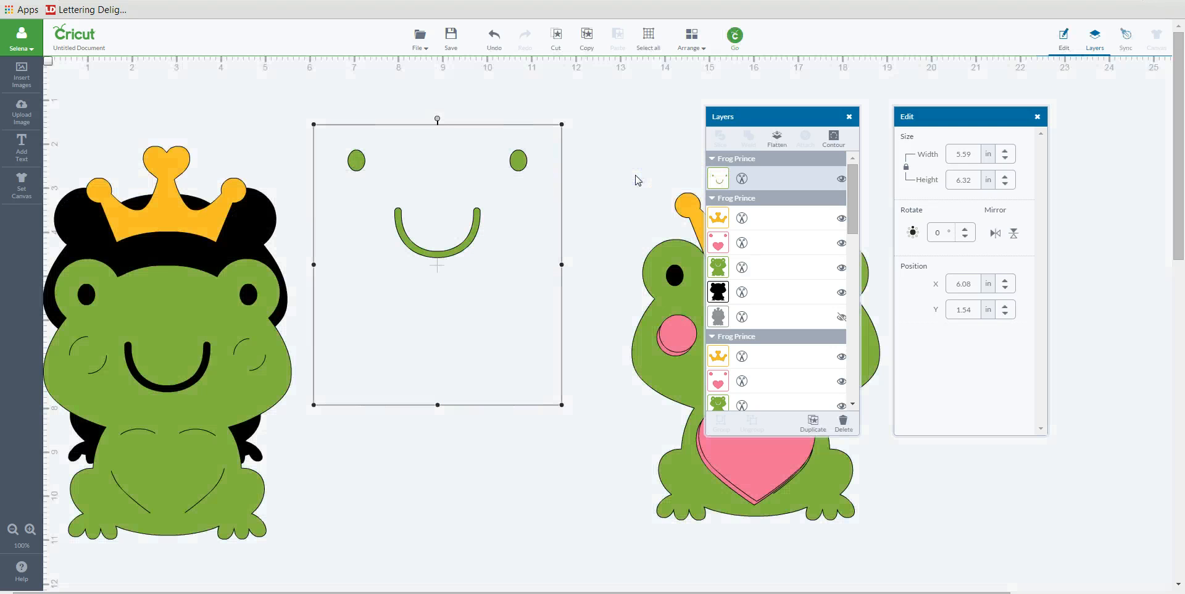
click(589, 191)
Recolor the separated eyes-and-smile layer to black
click(435, 246)
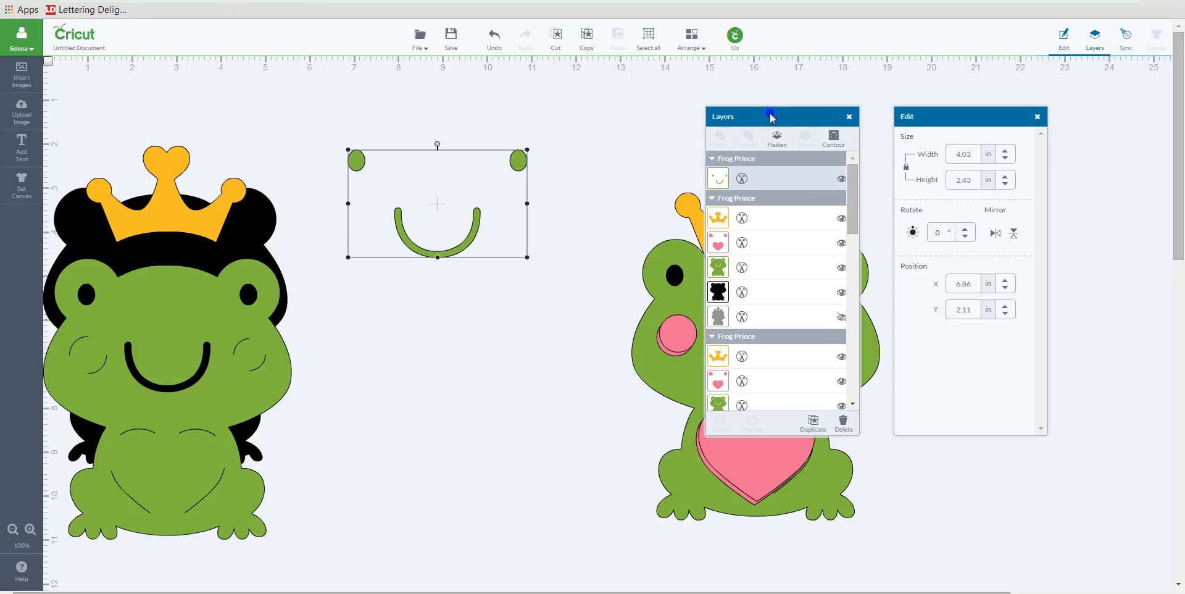
drag(771, 117, 662, 121)
click(610, 183)
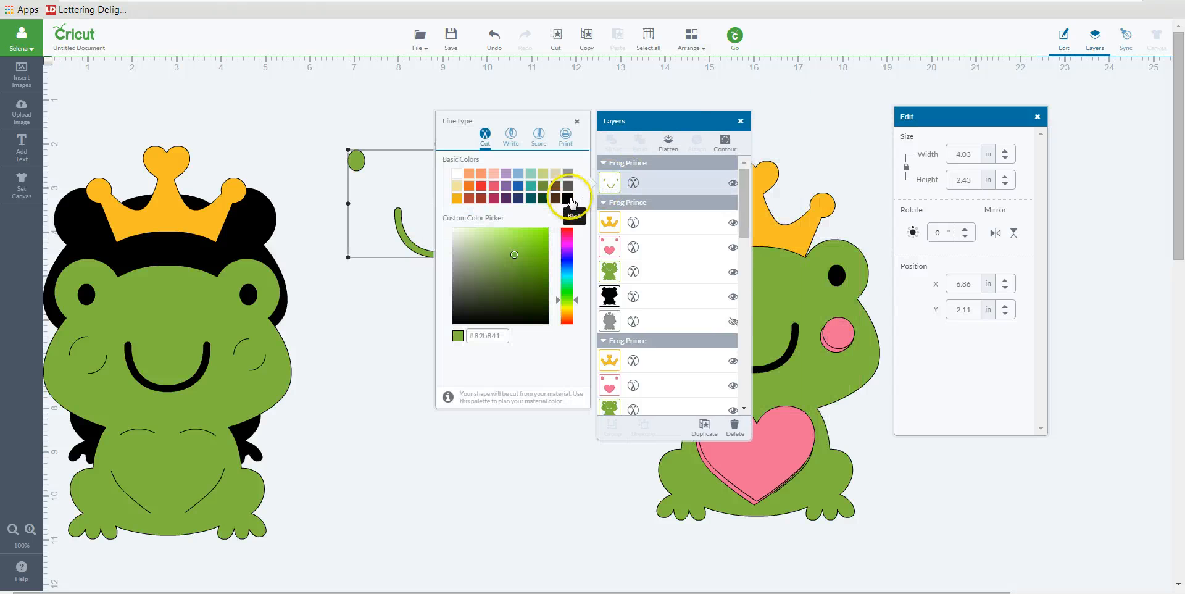
click(571, 202)
click(376, 331)
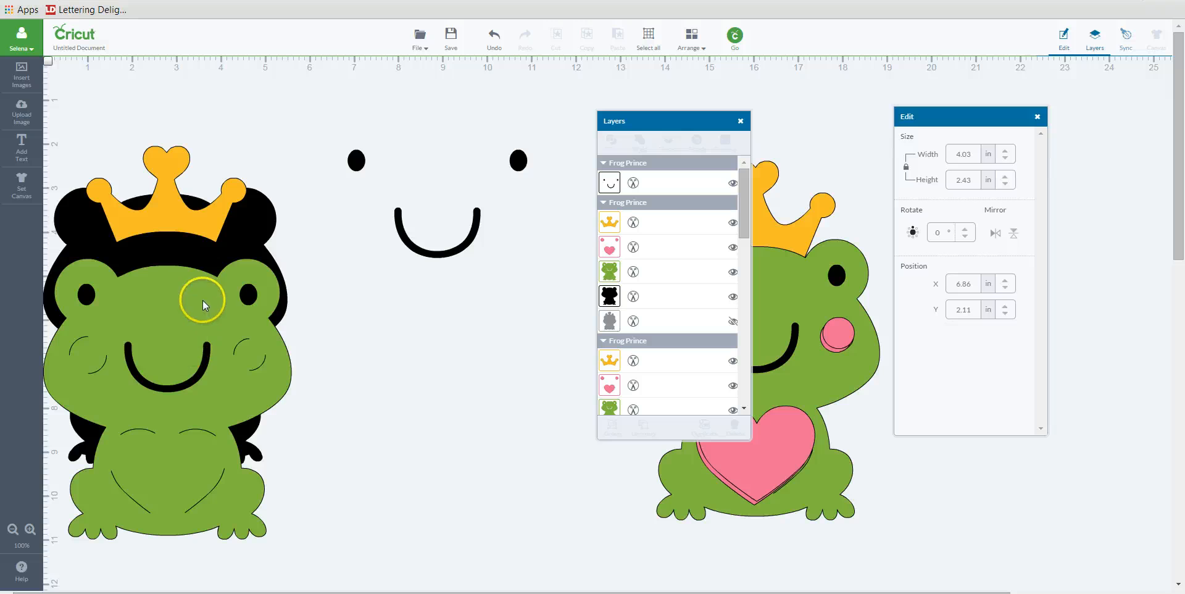
Move the green body layer with the face cutouts off the frog, delete it, and recolor the black frog silhouette green
drag(181, 316, 489, 318)
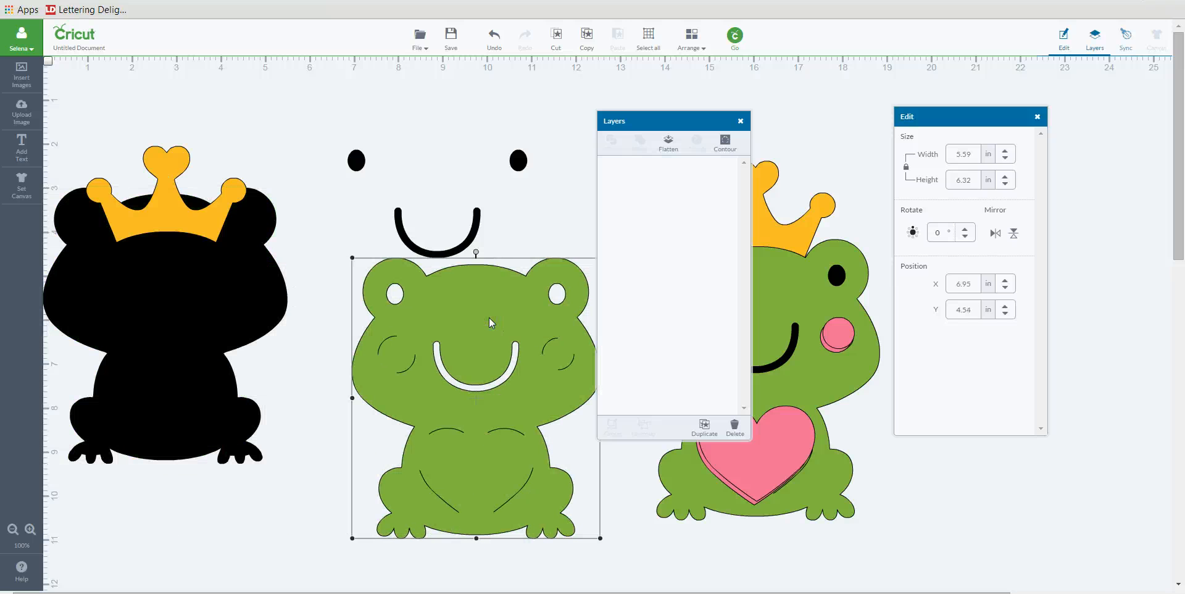
click(286, 338)
click(615, 275)
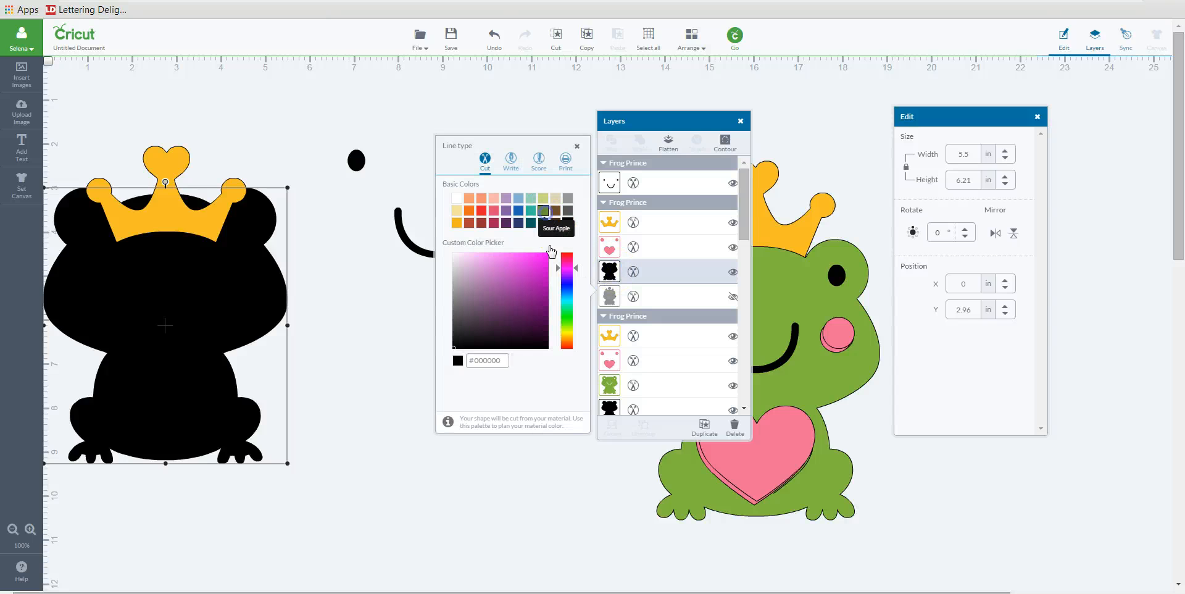
click(391, 419)
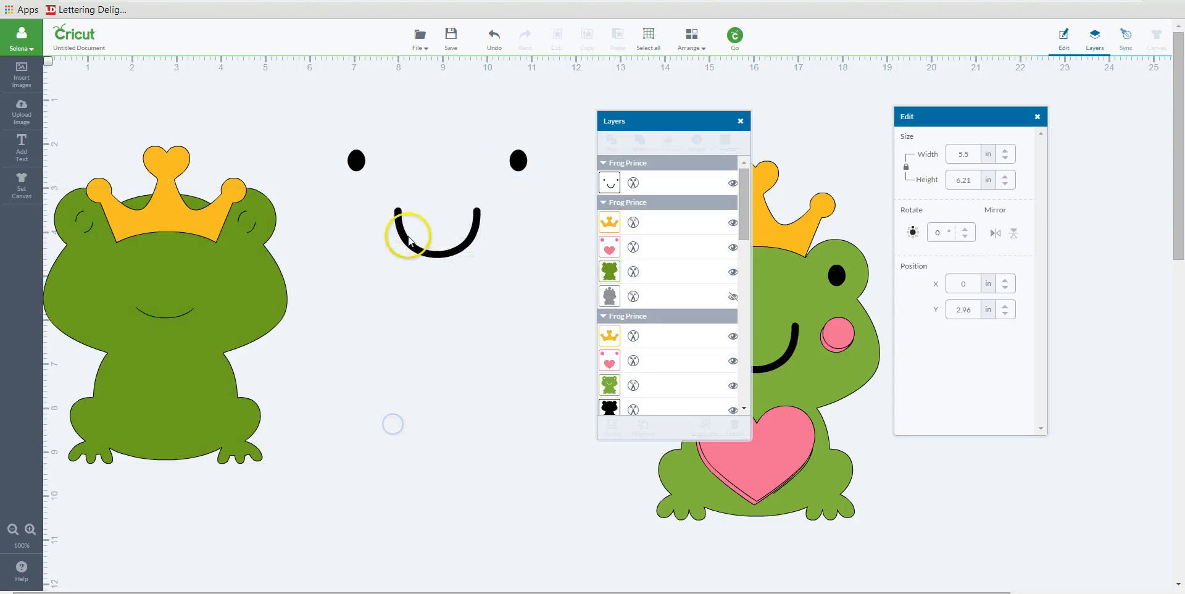
Set the eyes-and-smile layer aside and hide the small eye and mouth contours of the recolored green frog body
drag(408, 237, 92, 334)
drag(369, 346, 511, 270)
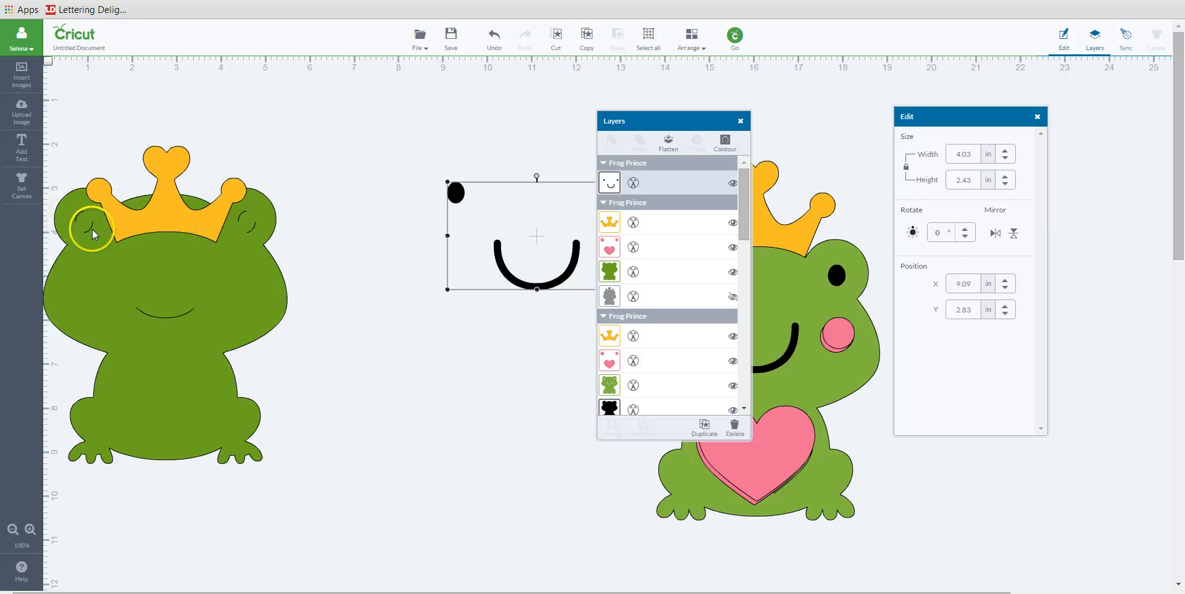
right_click(194, 286)
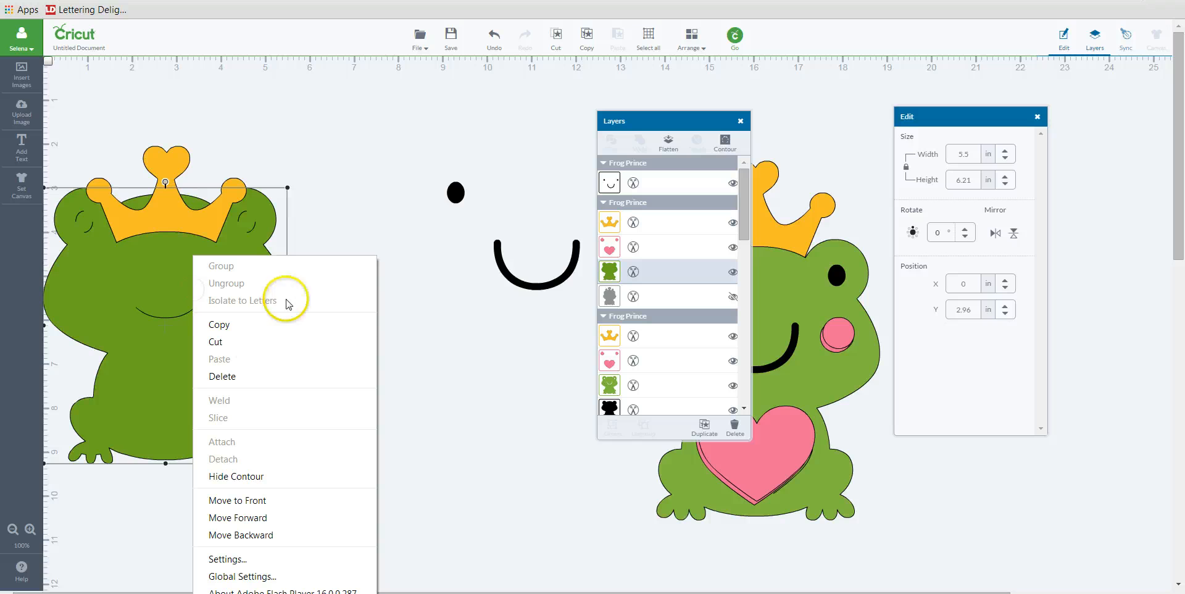
click(254, 476)
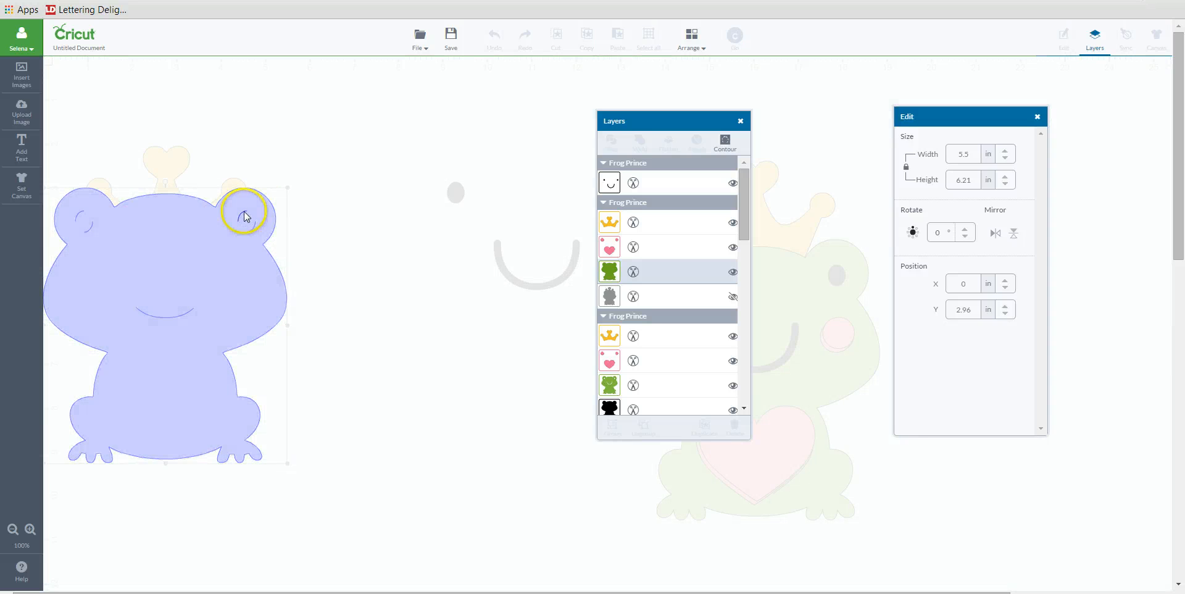
click(244, 213)
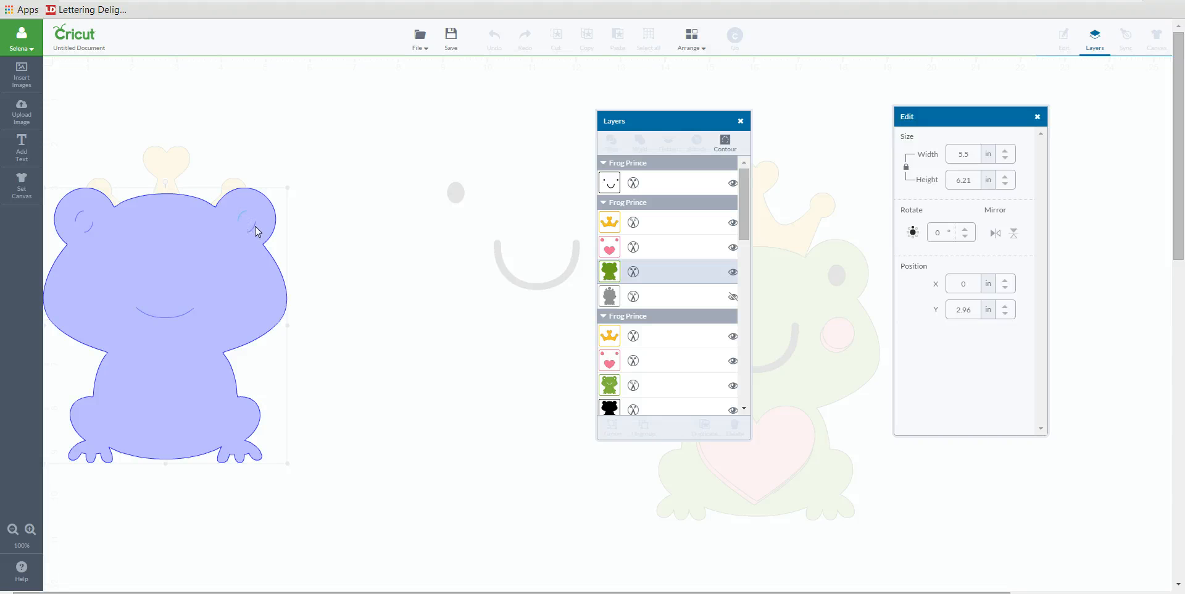
click(187, 314)
click(148, 319)
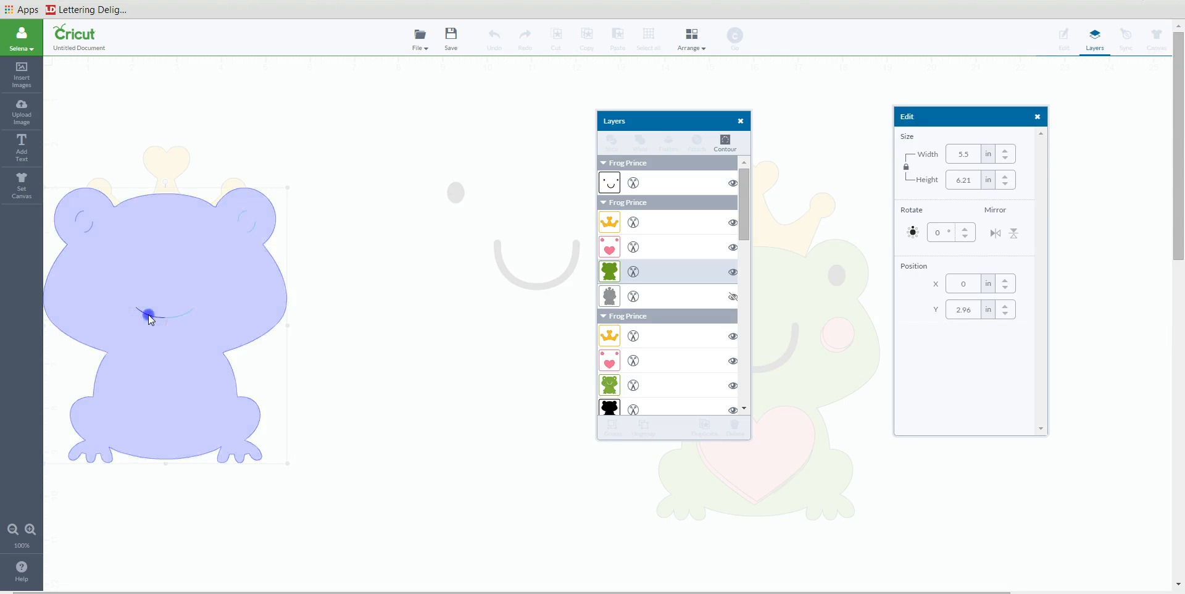
click(81, 215)
click(90, 230)
click(384, 279)
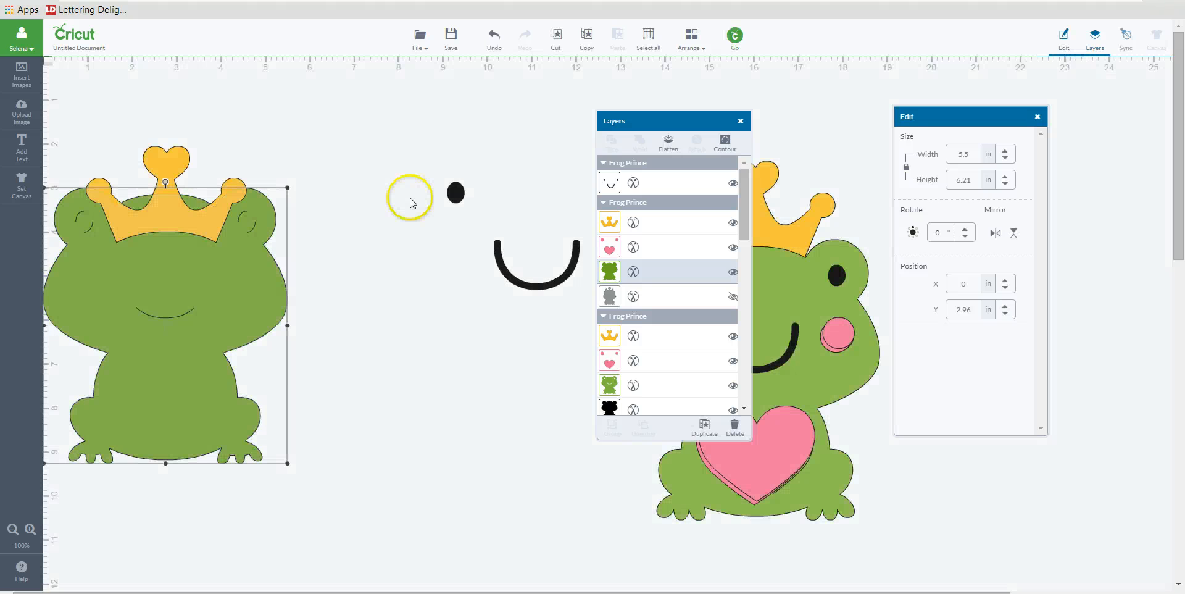
Place the eyes-and-smile layer on the frog's face and the pink cheeks-and-heart layer on its body
drag(455, 192, 69, 243)
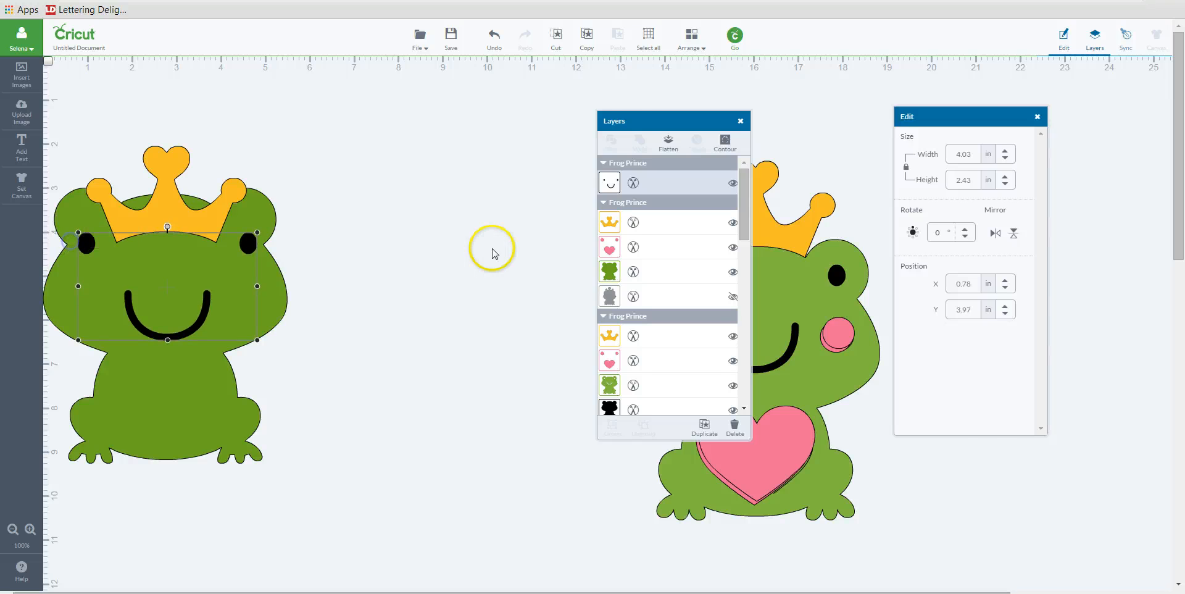
drag(629, 129, 887, 148)
drag(766, 462, 155, 407)
click(409, 308)
Fine-tune the alignment of the crown and the eyes-and-smile layer on the green frog
click(180, 213)
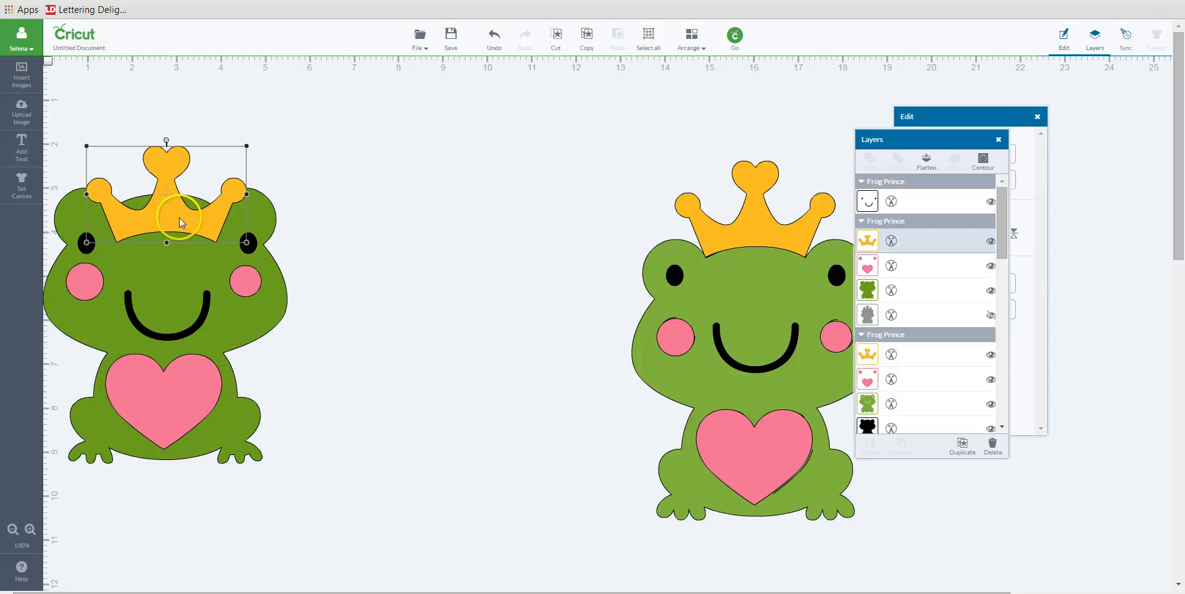
drag(164, 200, 164, 212)
click(391, 230)
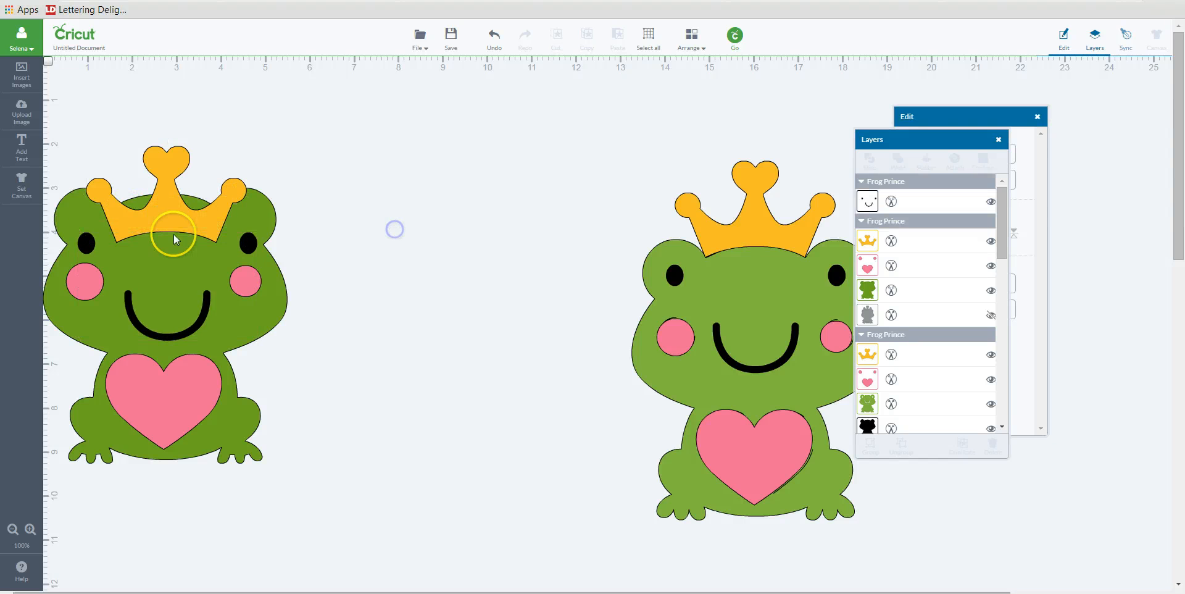
click(191, 326)
drag(196, 313, 192, 313)
click(412, 317)
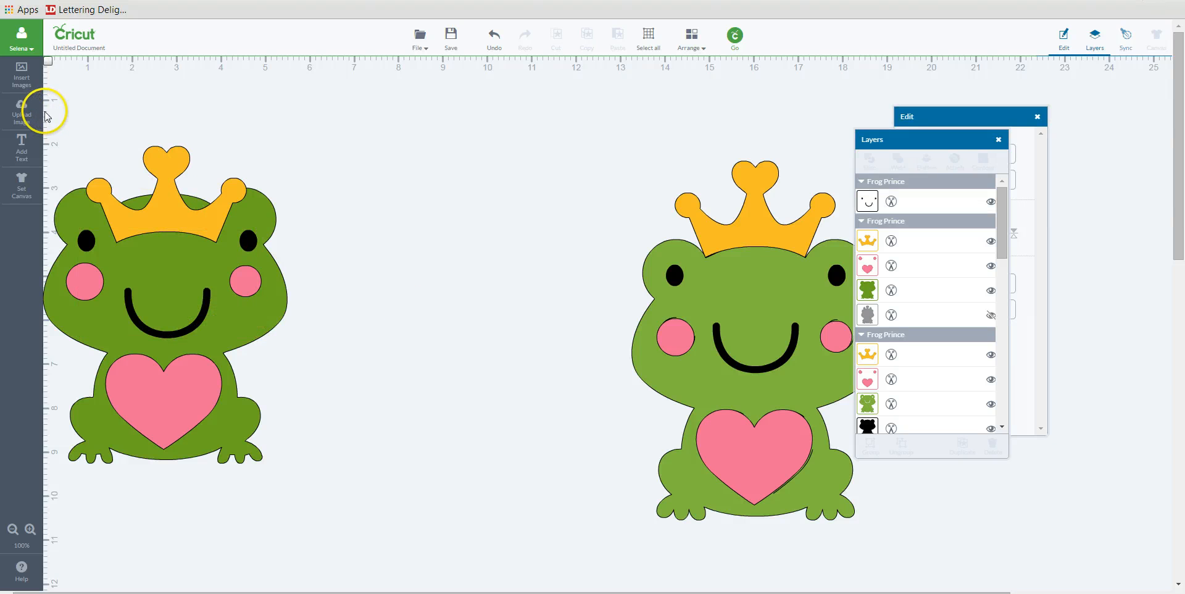
Move the eyes-and-smile layer, green body and pink cheeks-and-heart layer to the open canvas area beside the original frog
drag(42, 110, 386, 523)
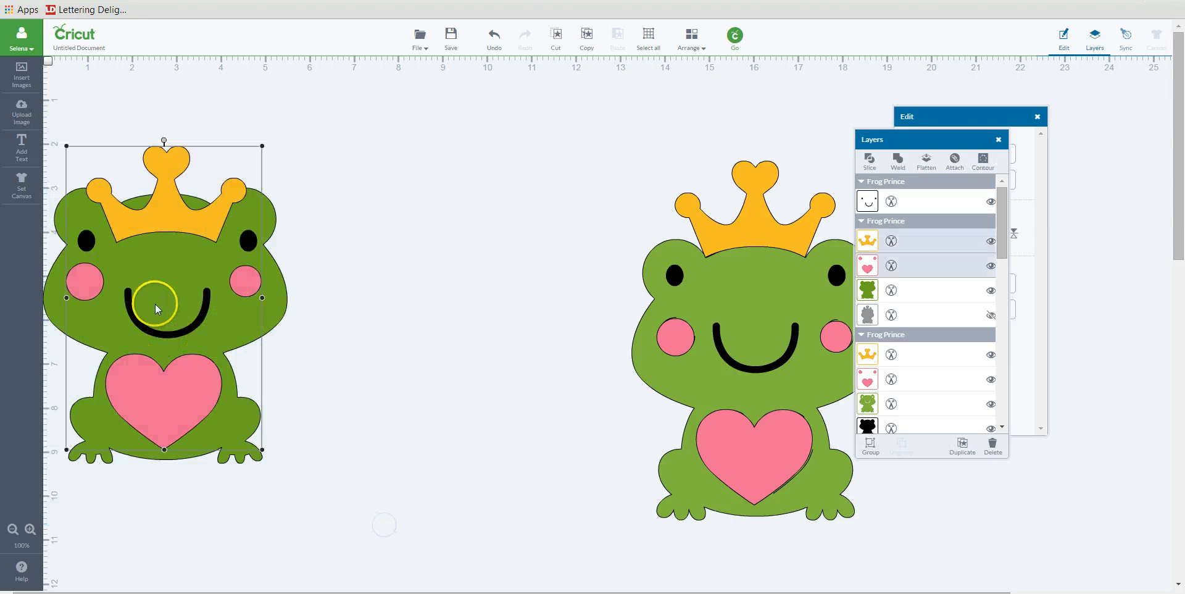
click(381, 284)
drag(162, 273, 432, 296)
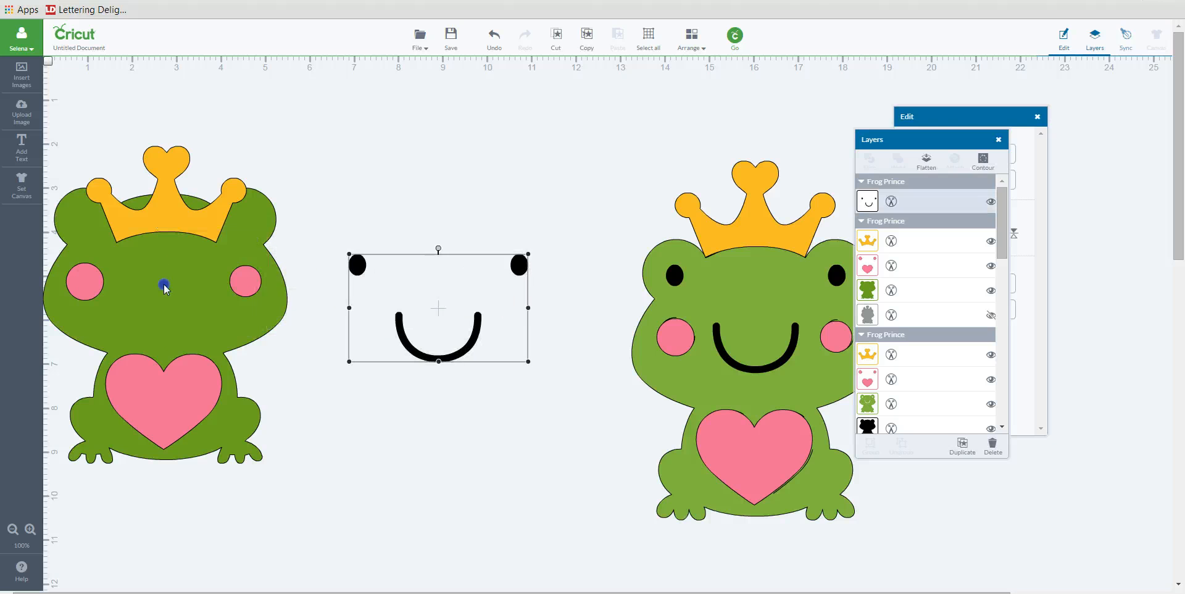
drag(152, 293, 422, 313)
drag(228, 286, 485, 311)
Position the crown centered on the moved frog's head so it overlaps the top of the green body
drag(179, 217, 403, 180)
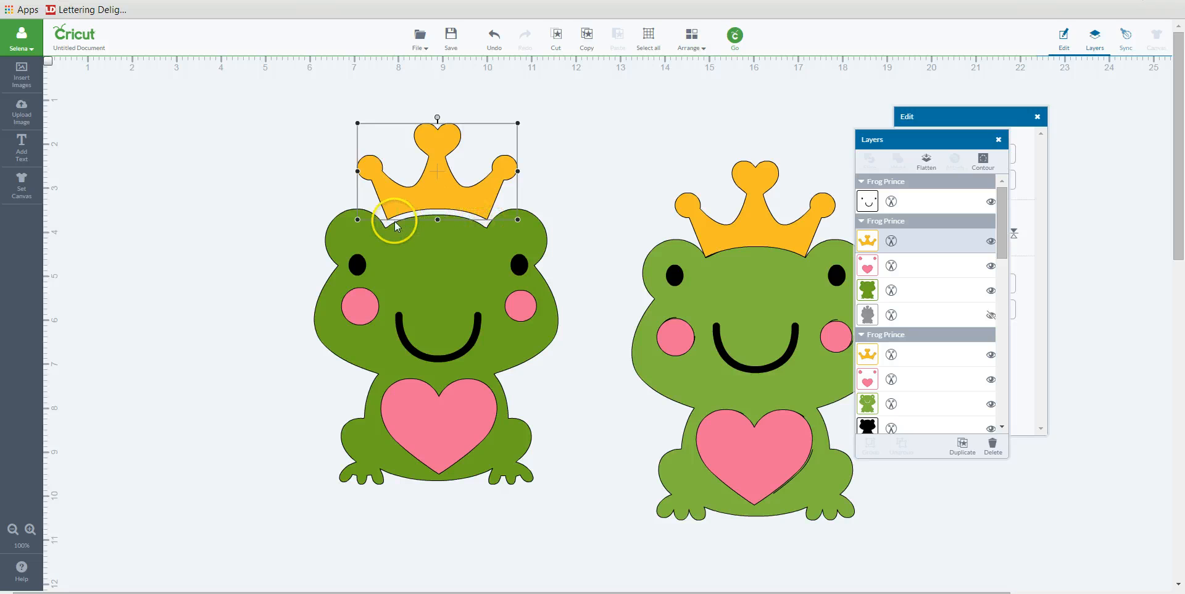
drag(429, 191, 428, 215)
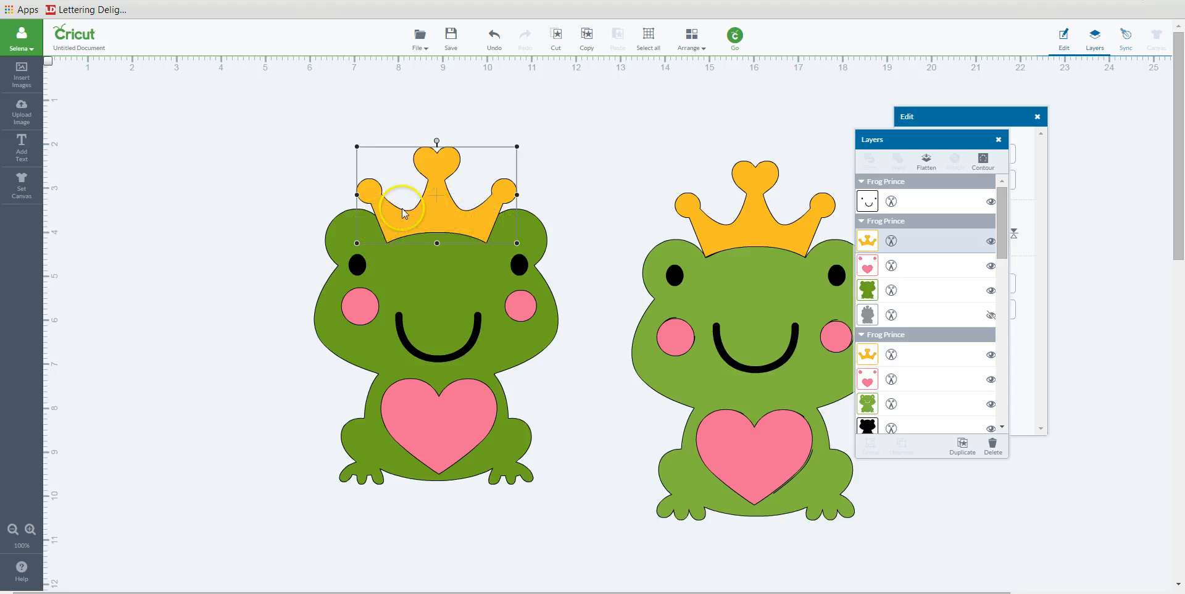
click(415, 219)
mouse_move(415, 219)
mouse_down()
mouse_move(413, 167)
mouse_move(418, 218)
mouse_up()
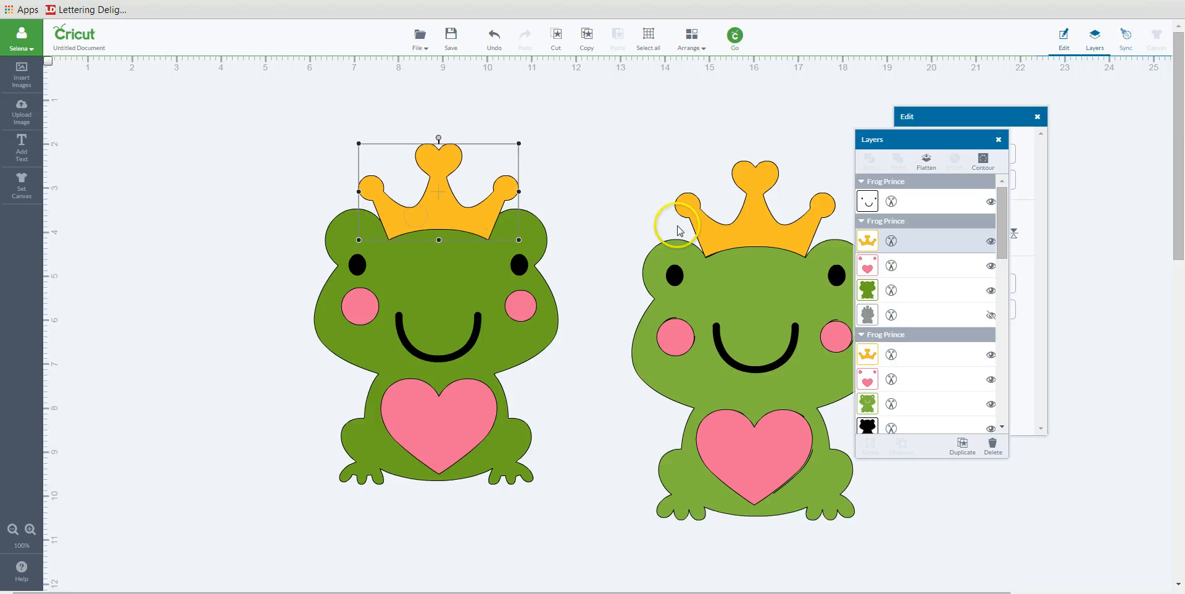
Duplicate the crown, set the copy aside, and slice the original crown with the green frog body
click(970, 444)
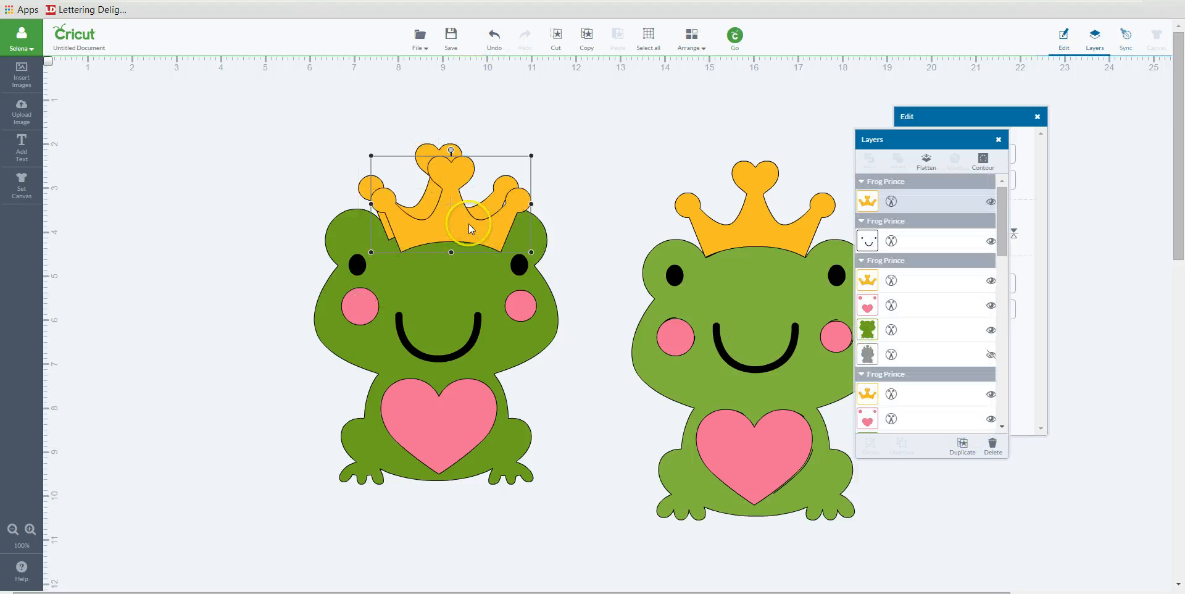
drag(469, 223, 144, 232)
click(452, 212)
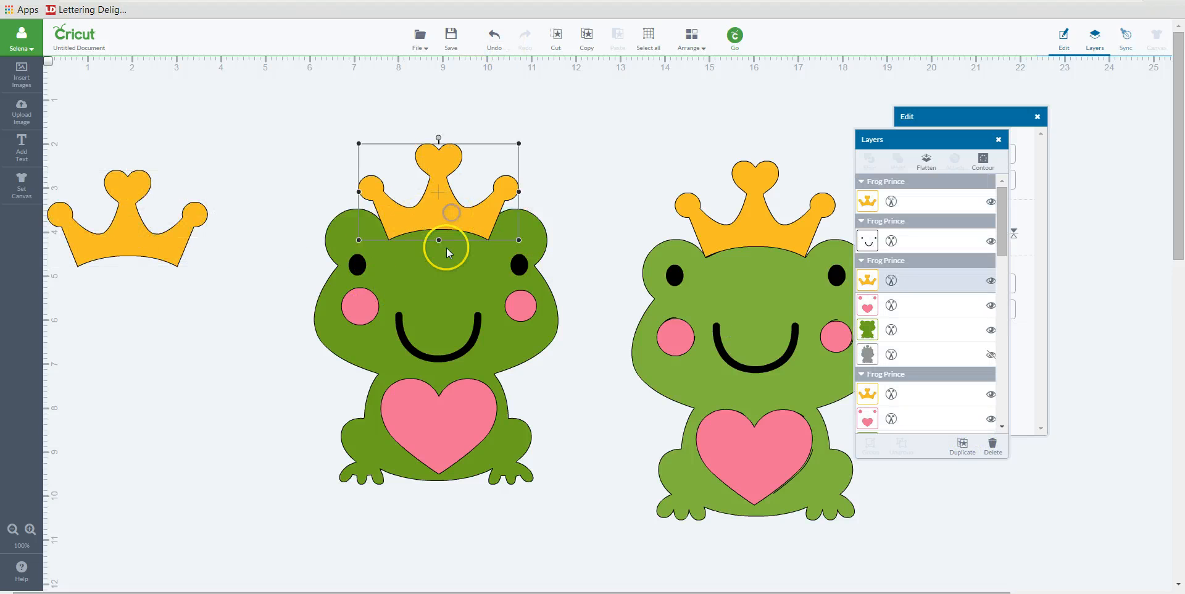
shift+click(536, 235)
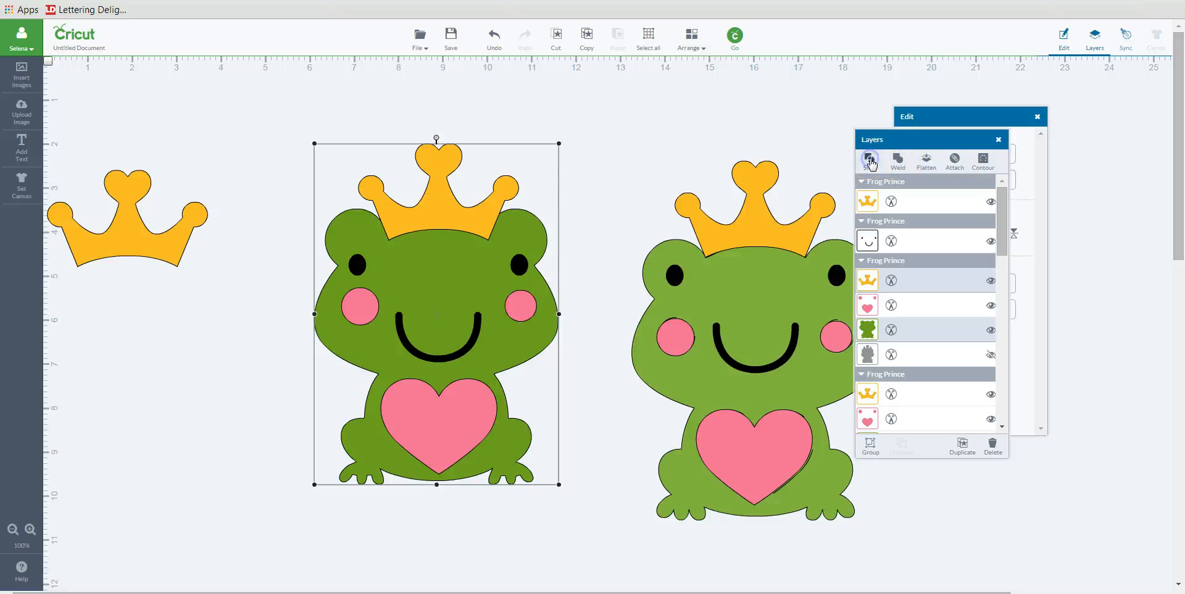
click(623, 132)
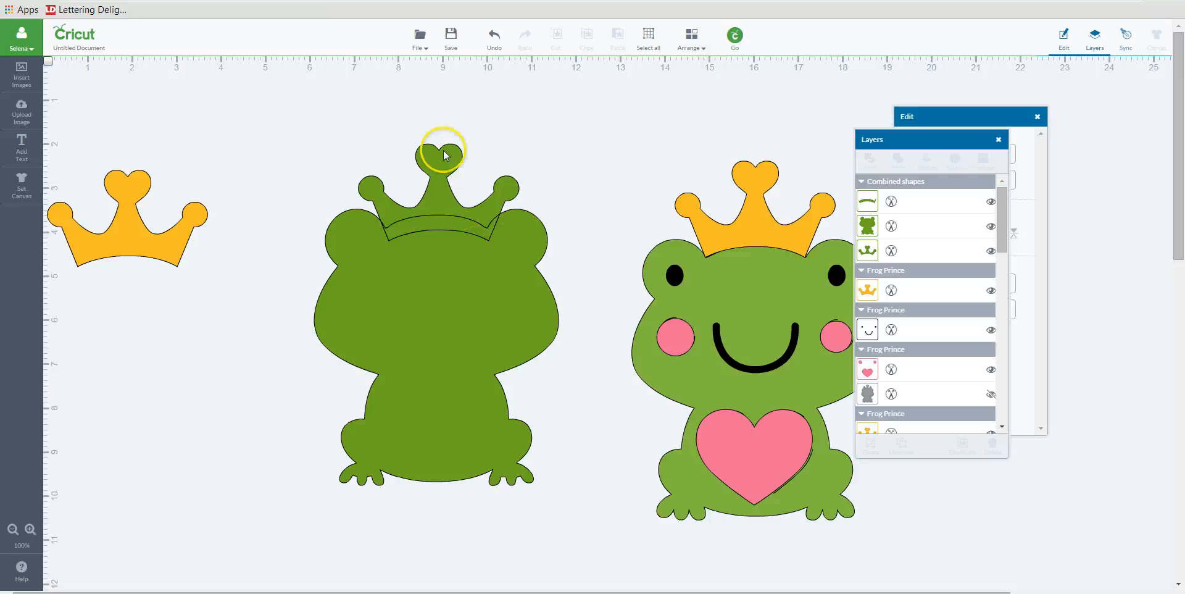
Delete the sliced green crown piece and the curved overlap strip from the top of the frog's head
drag(456, 188, 526, 137)
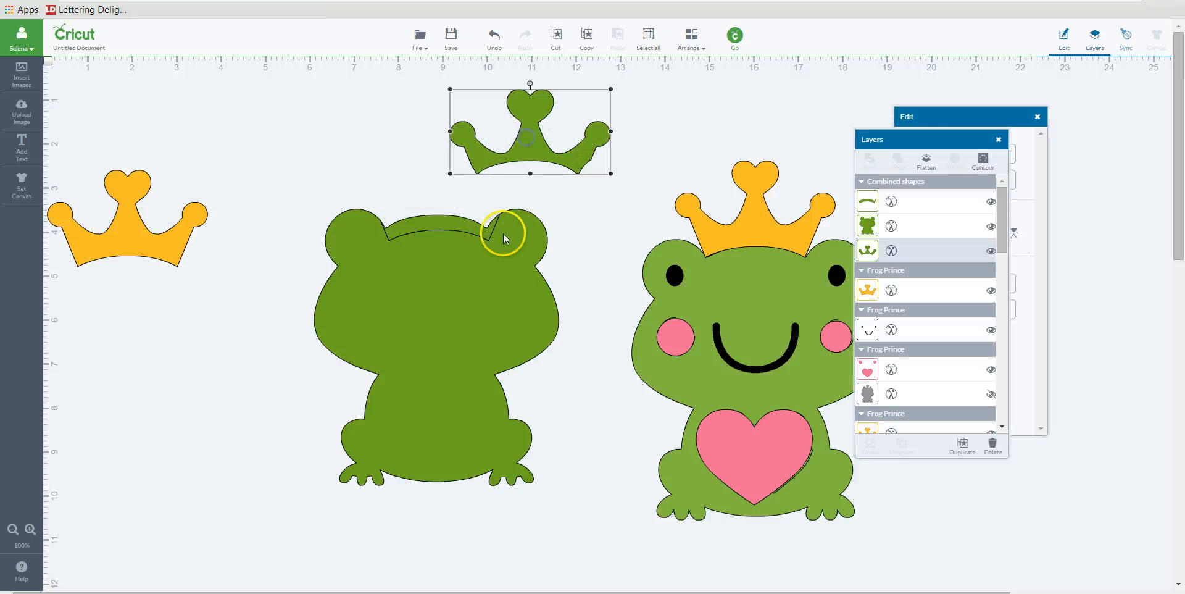
key(Delete)
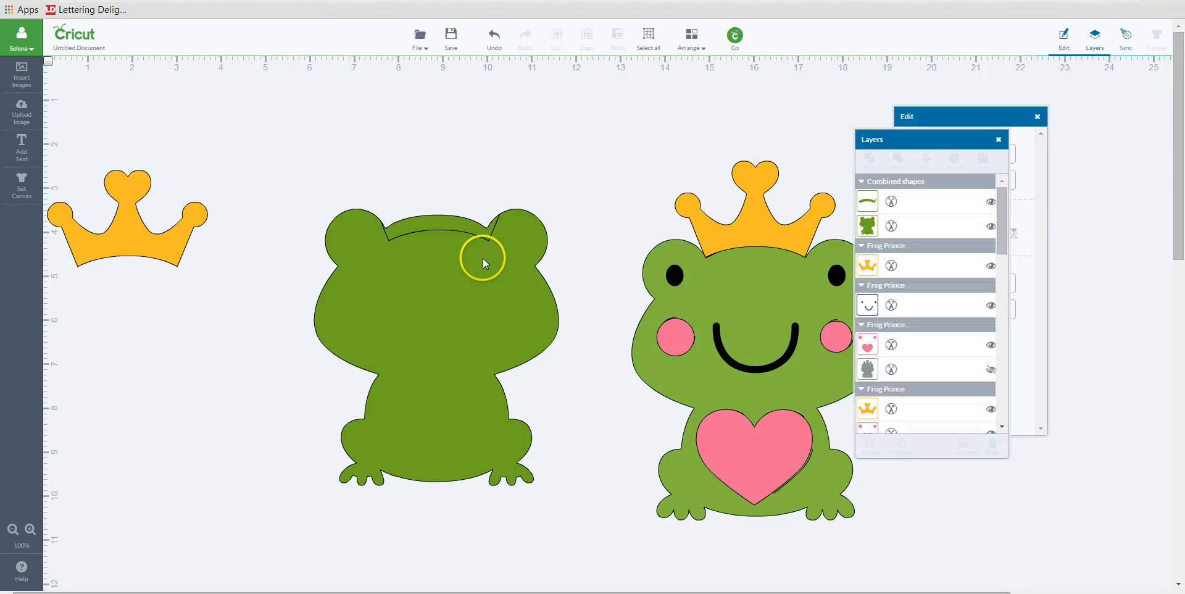
click(439, 218)
drag(439, 201, 464, 162)
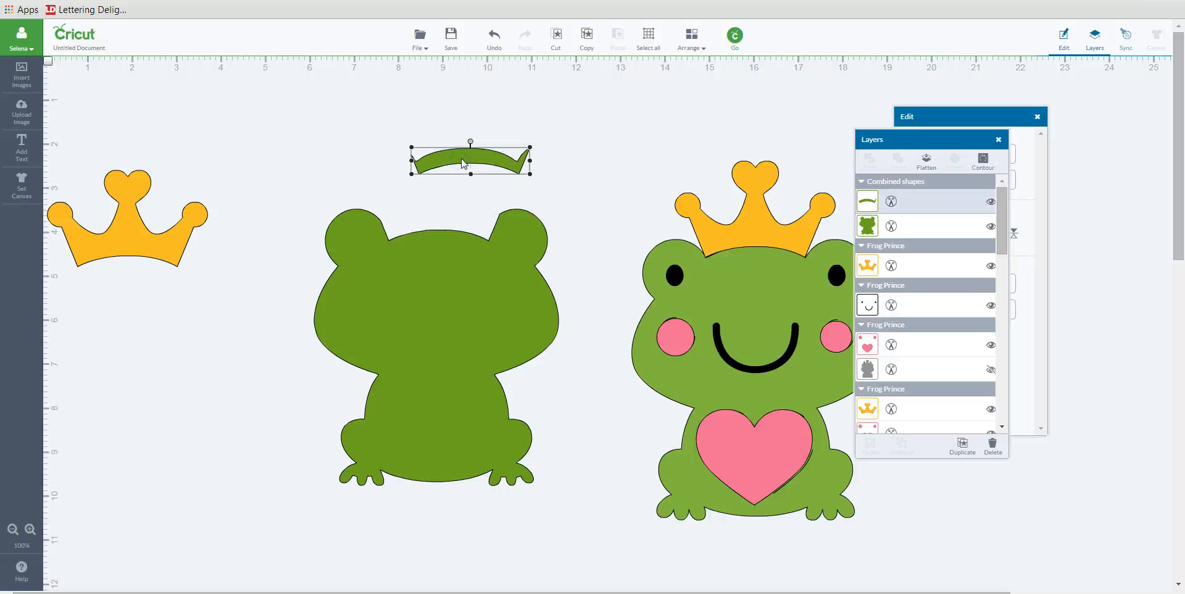
key(Delete)
Send the sliced green body to the back and fit the spare yellow crown into the cutout on its head
click(431, 264)
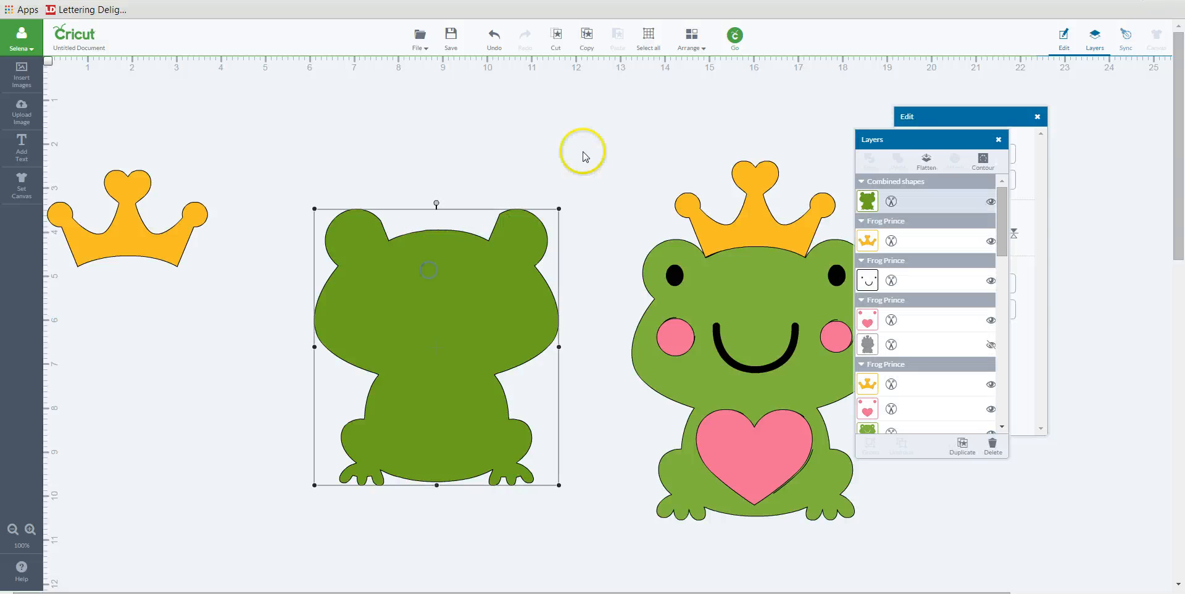
click(692, 37)
click(701, 75)
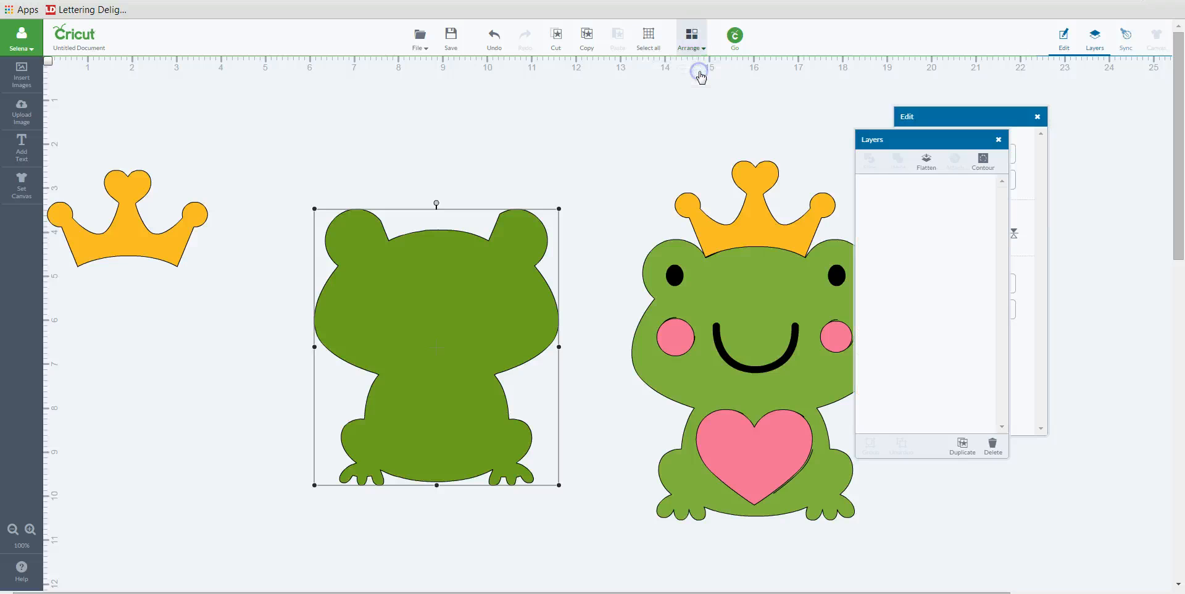
drag(108, 253, 439, 229)
click(617, 152)
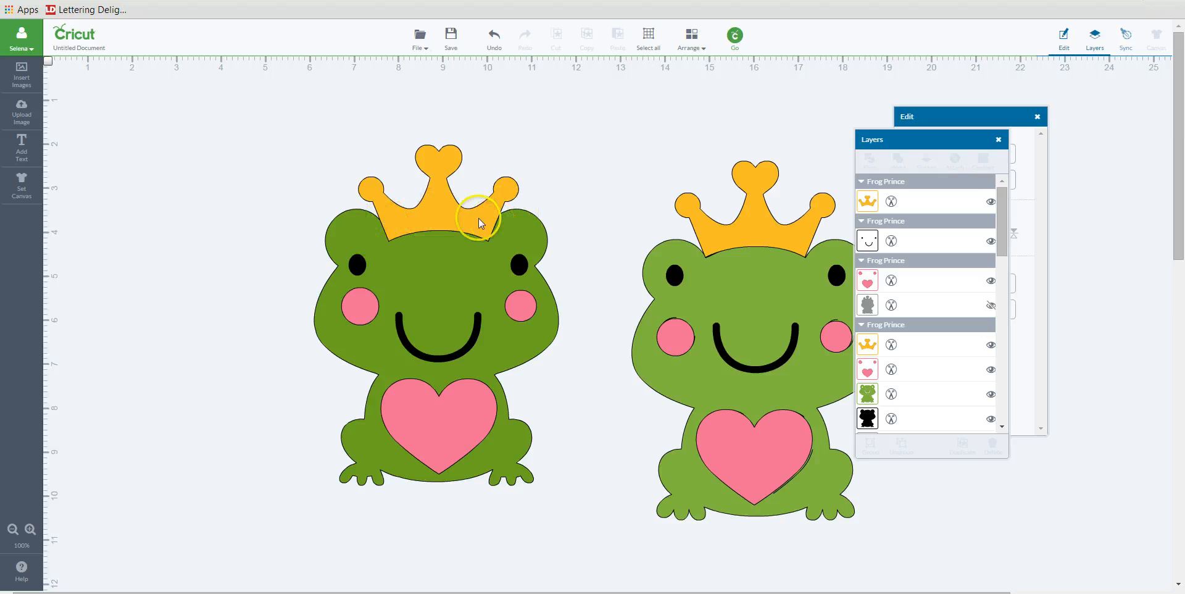
click(510, 319)
click(611, 220)
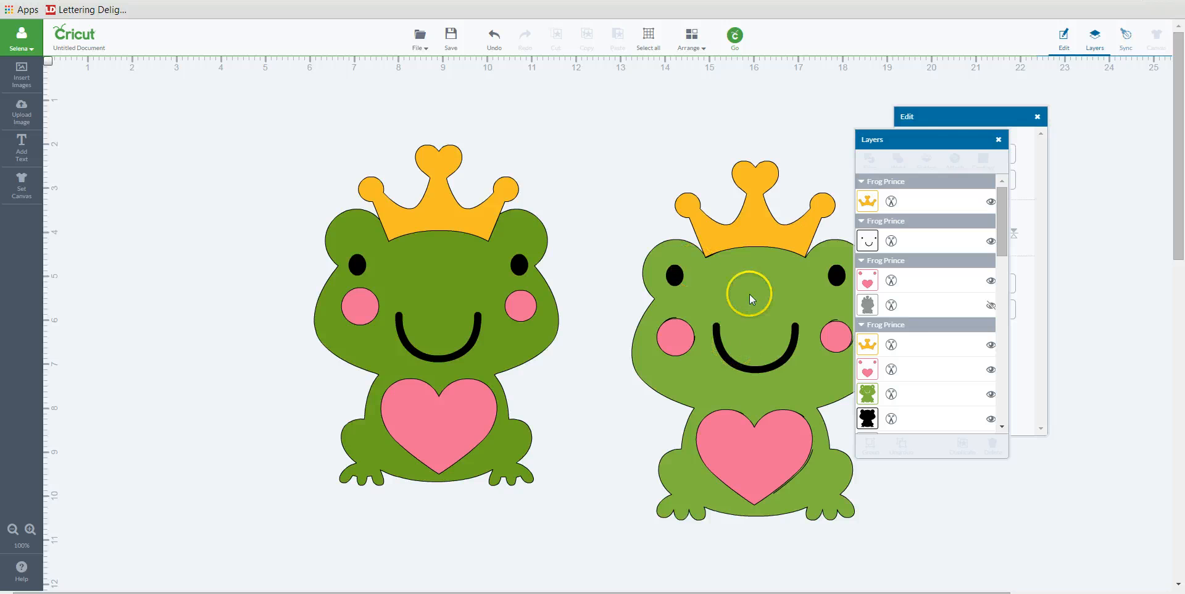
Move the Layers panel clear of the original grouped frog and delete that frog from the canvas
drag(933, 143, 1010, 154)
drag(764, 338, 747, 301)
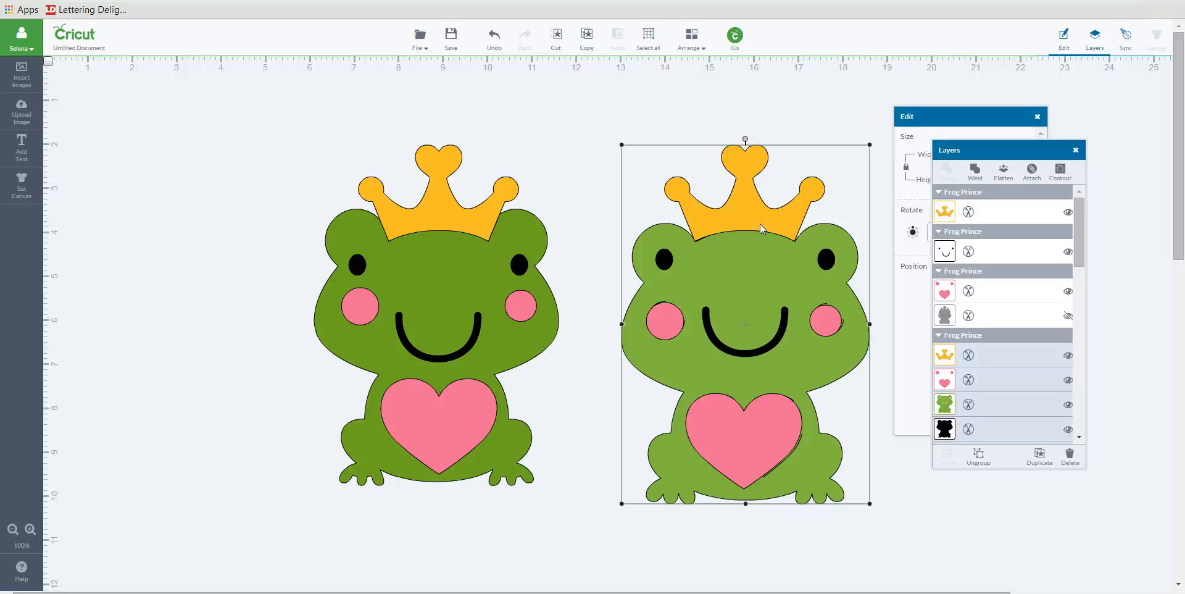
key(Delete)
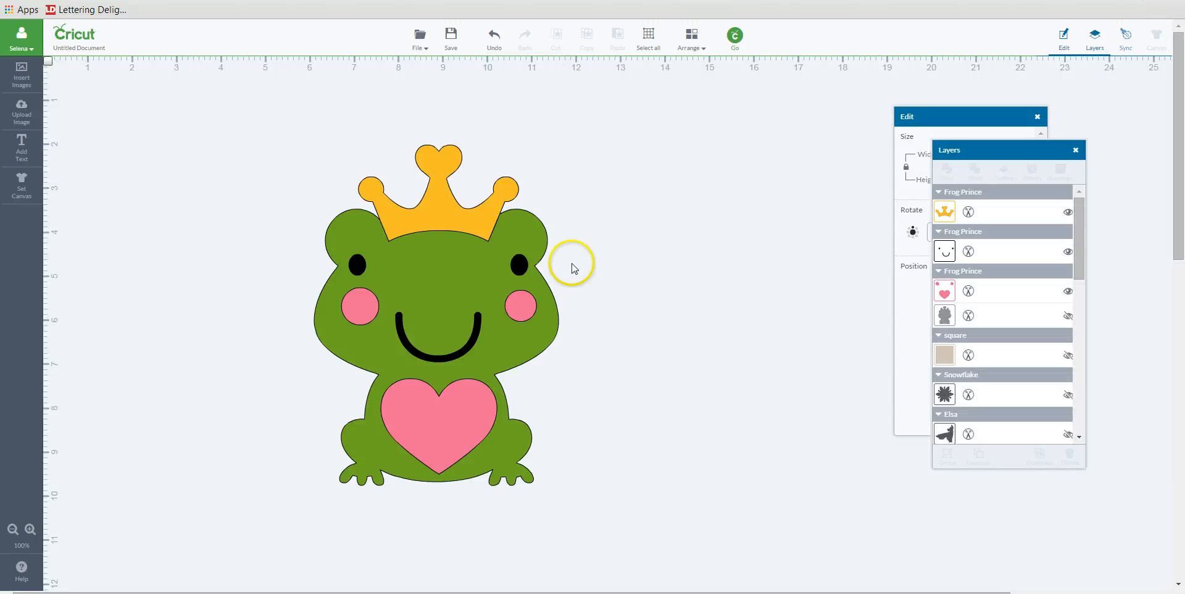